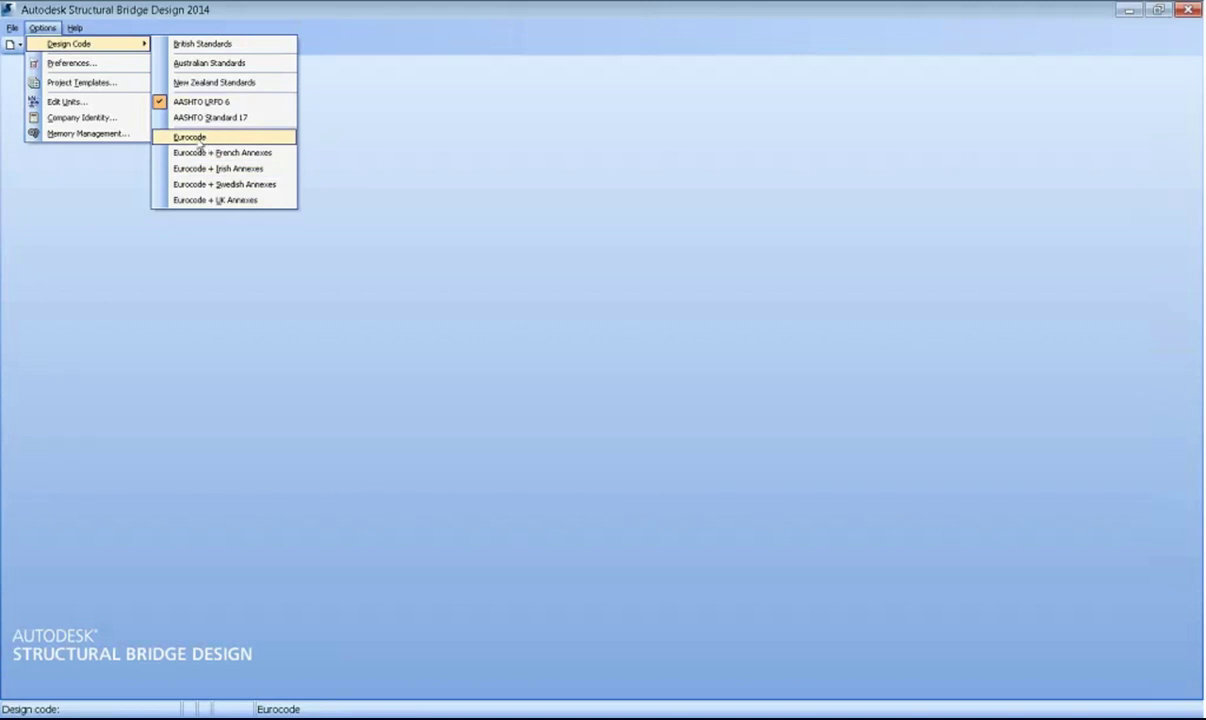
- Set the design code to Eurocode and review the Appearance and Graphics preferences
left_click(199, 142)
left_click(45, 29)
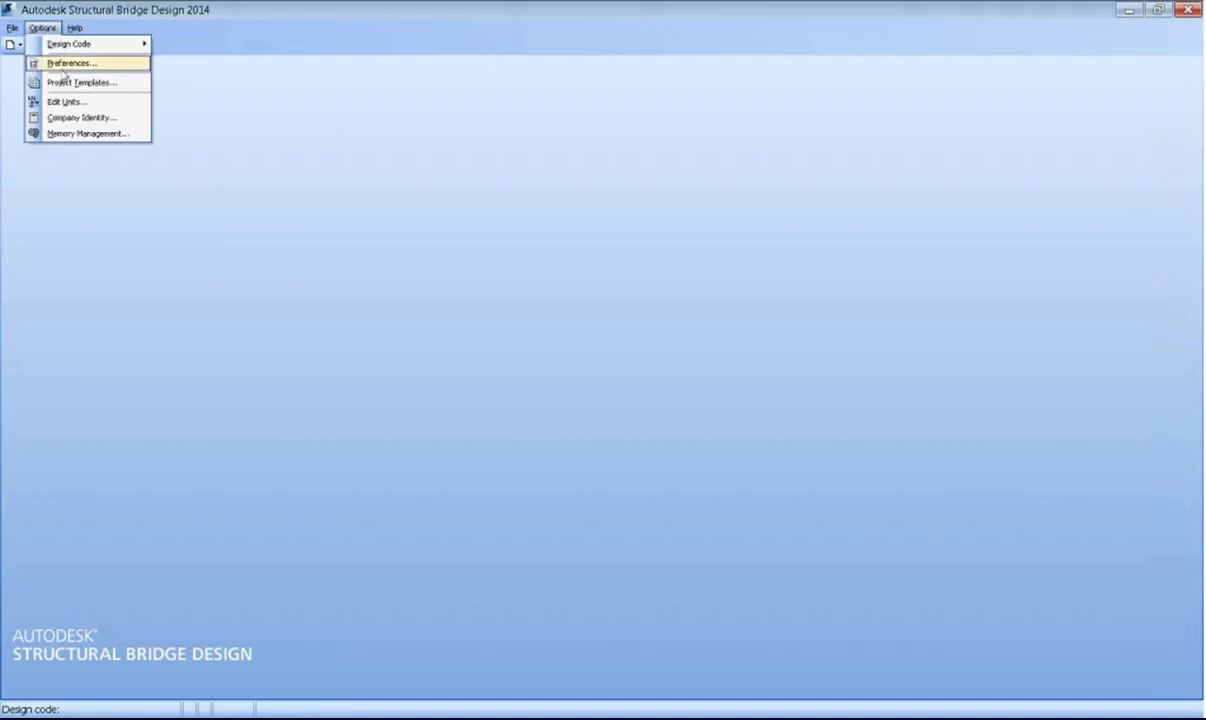
left_click(63, 64)
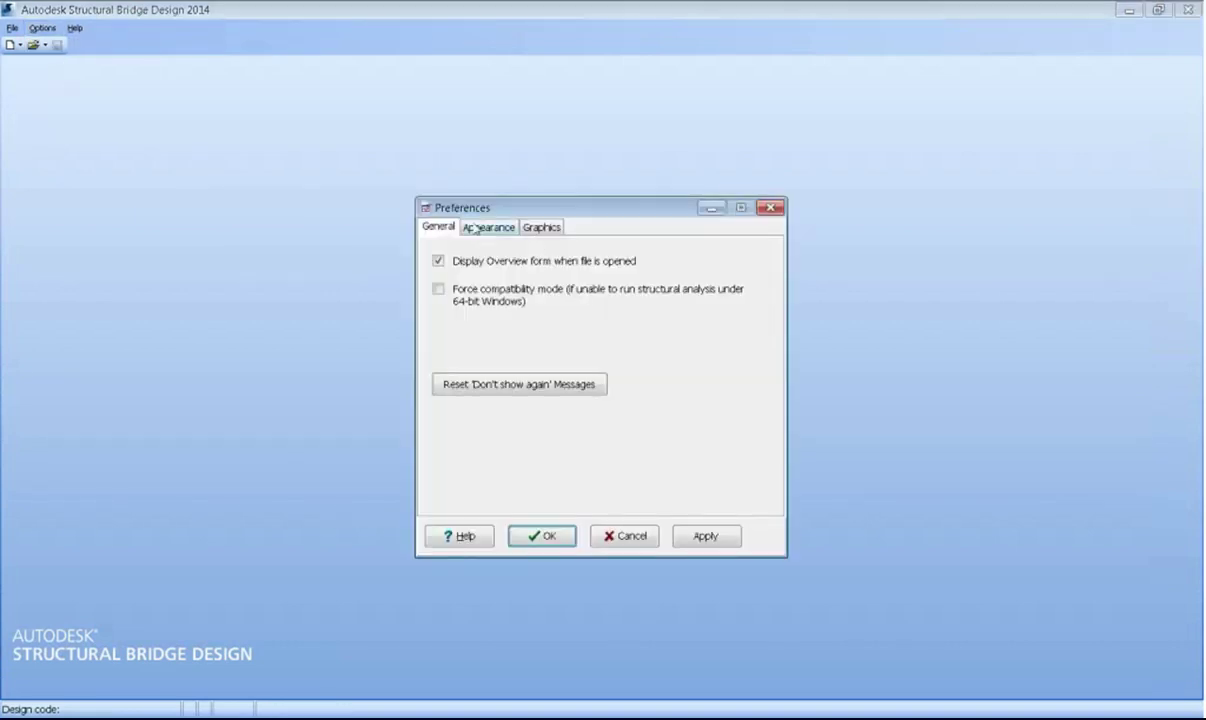
left_click(505, 228)
left_click(543, 230)
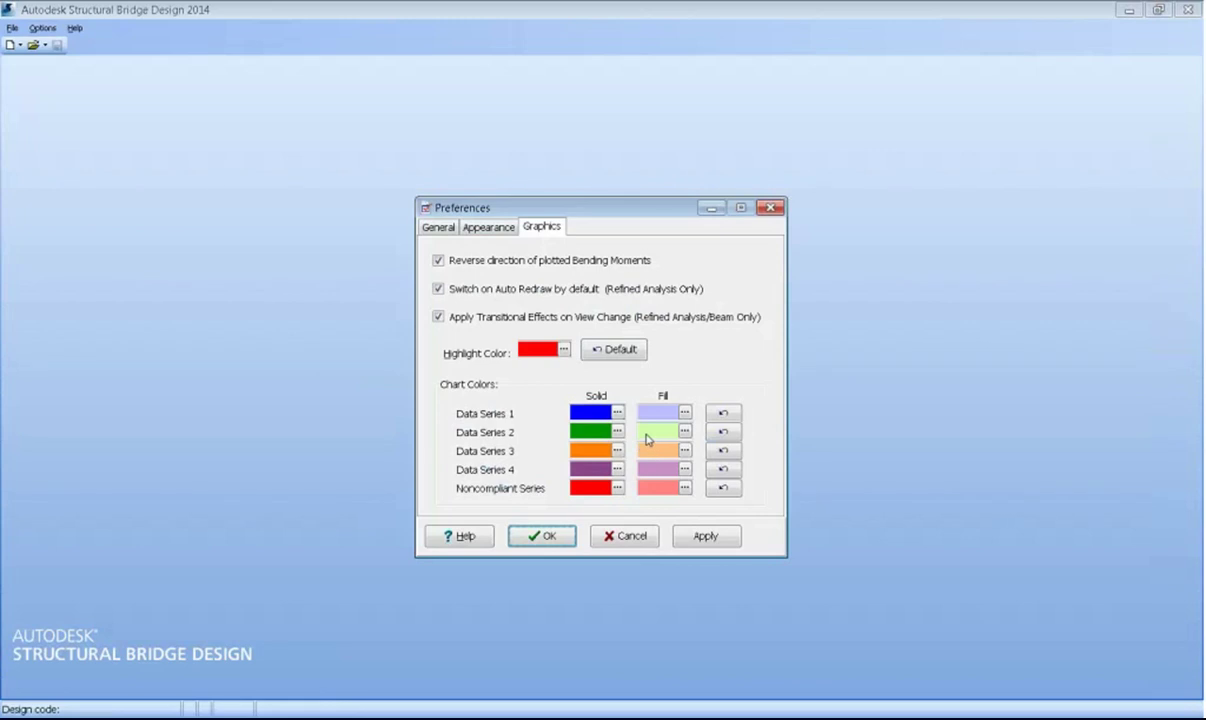
left_click(543, 536)
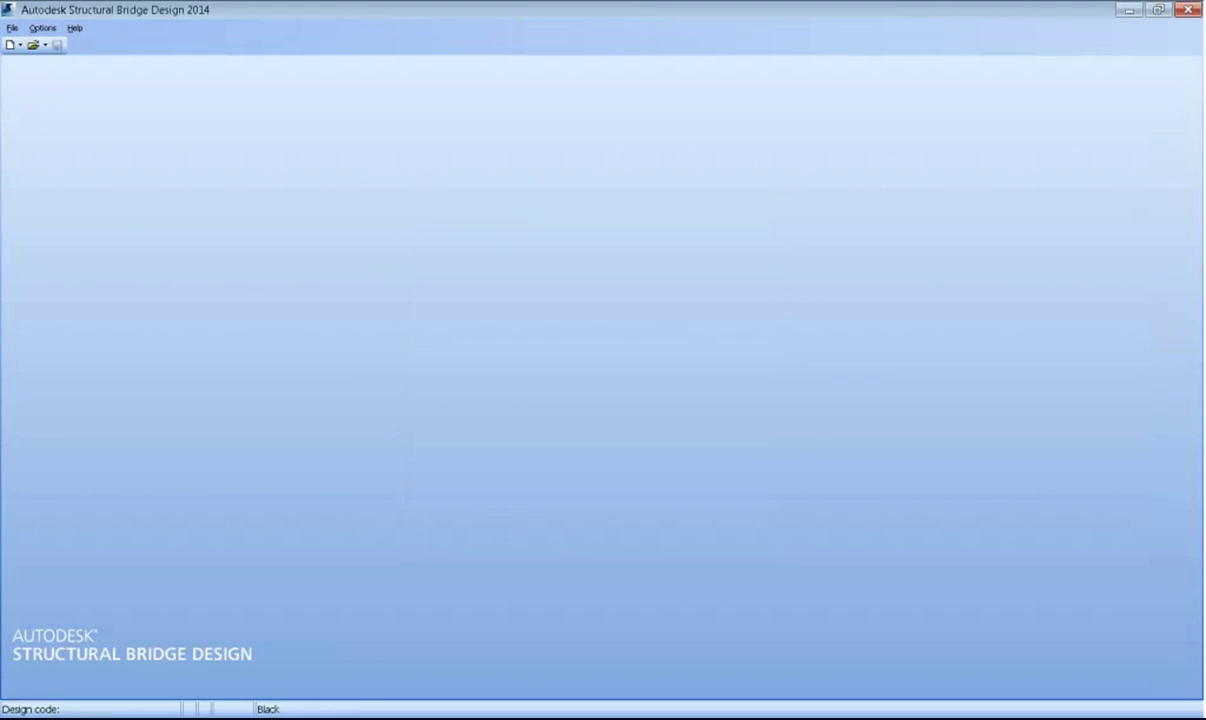
- Open the project templates and review the available templates and the measurement units of Project KRK 1
left_click(55, 30)
left_click(63, 88)
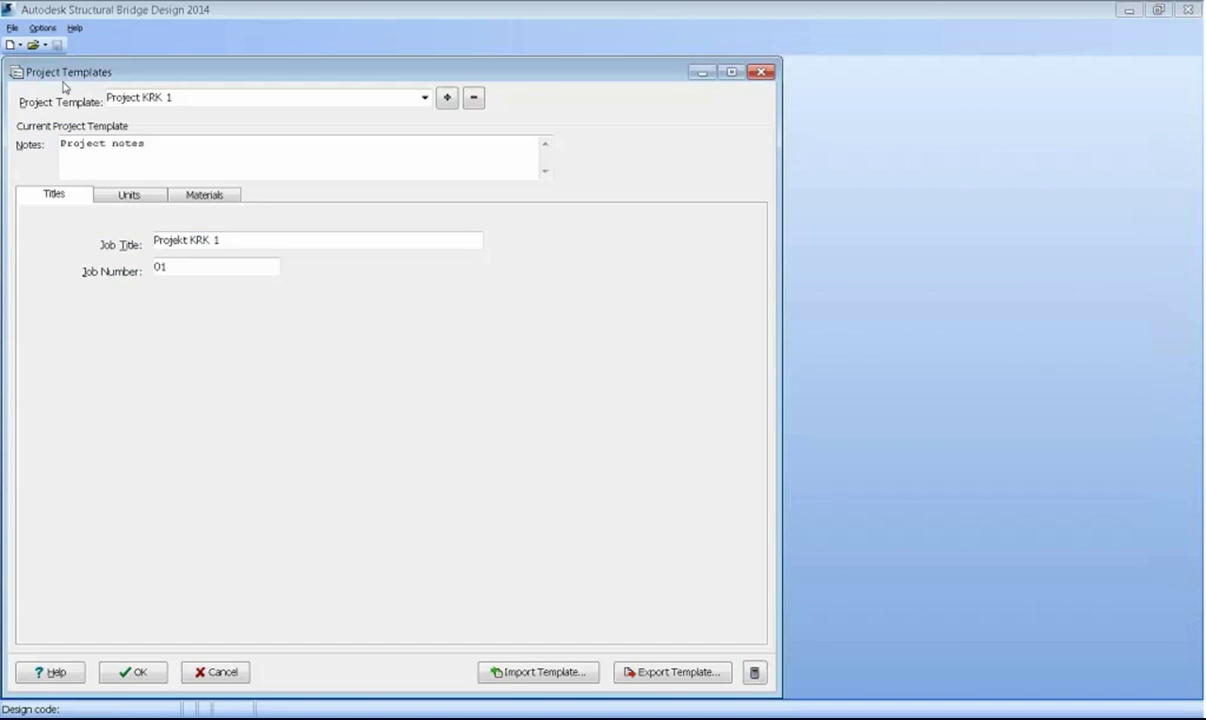
left_click(424, 98)
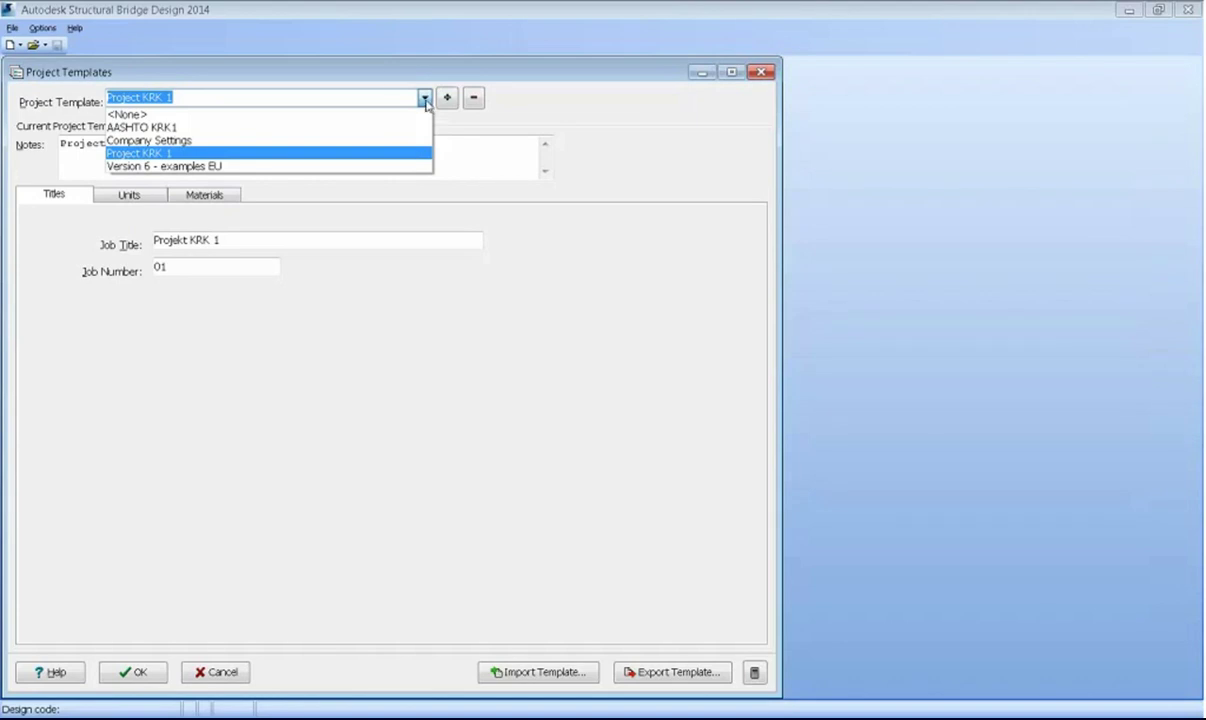
left_click(376, 72)
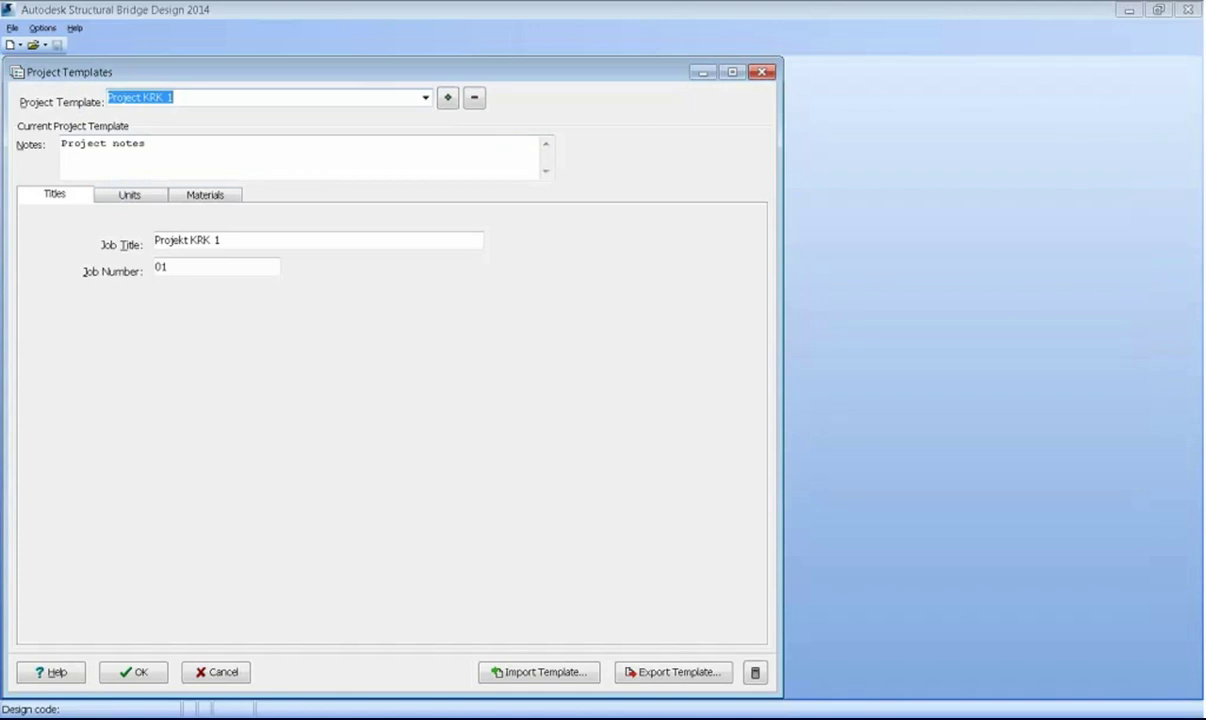
left_click(106, 190)
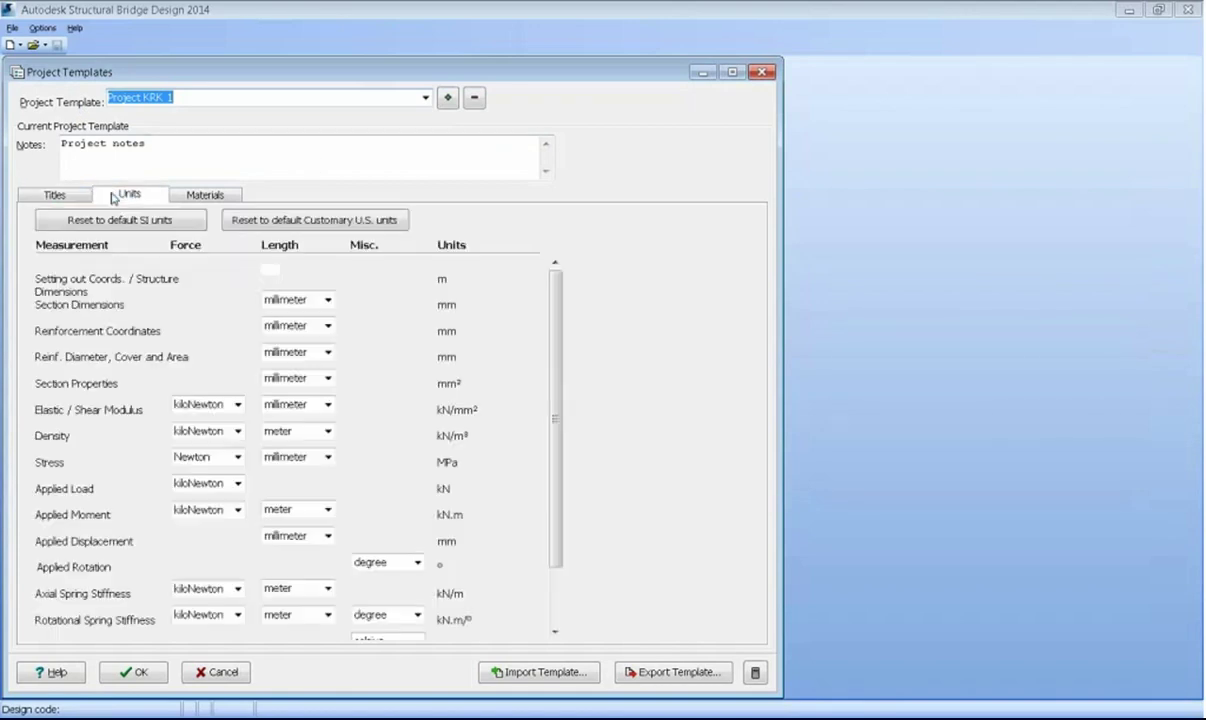
left_click_drag(557, 307, 563, 419)
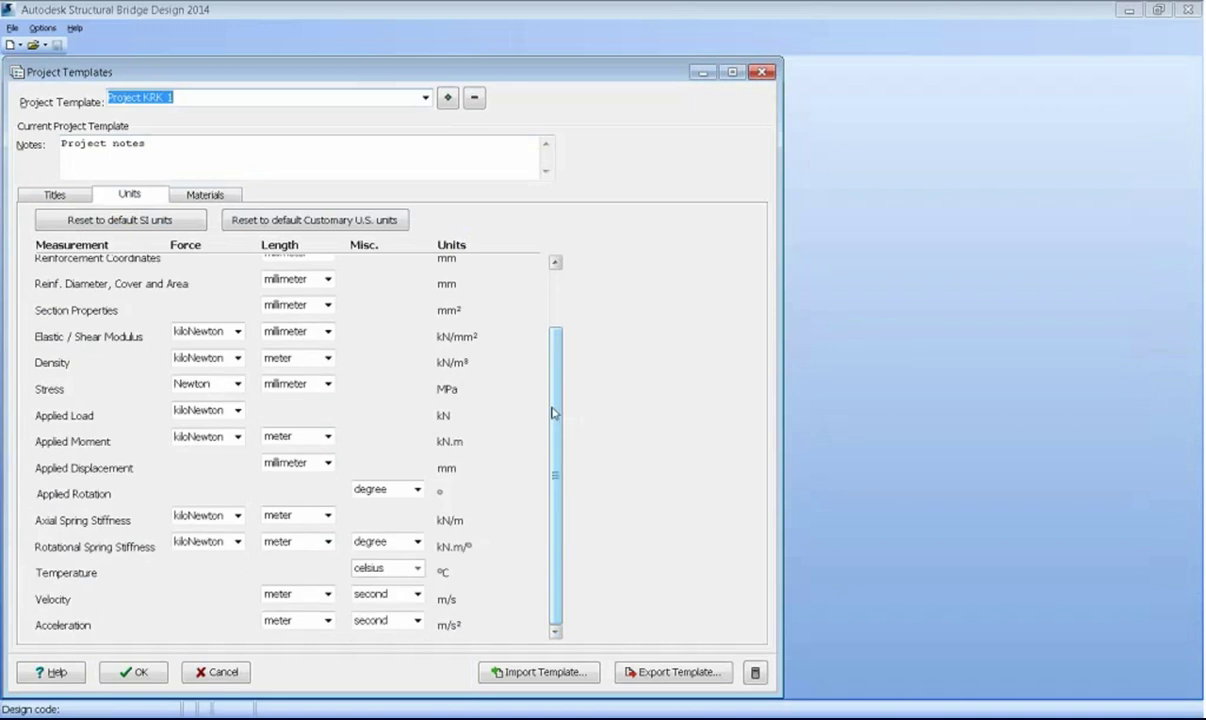
- Examine the property details and stress-strain graphs of materials 5, 4 and 3 in the Project KRK 1 template
left_click(199, 196)
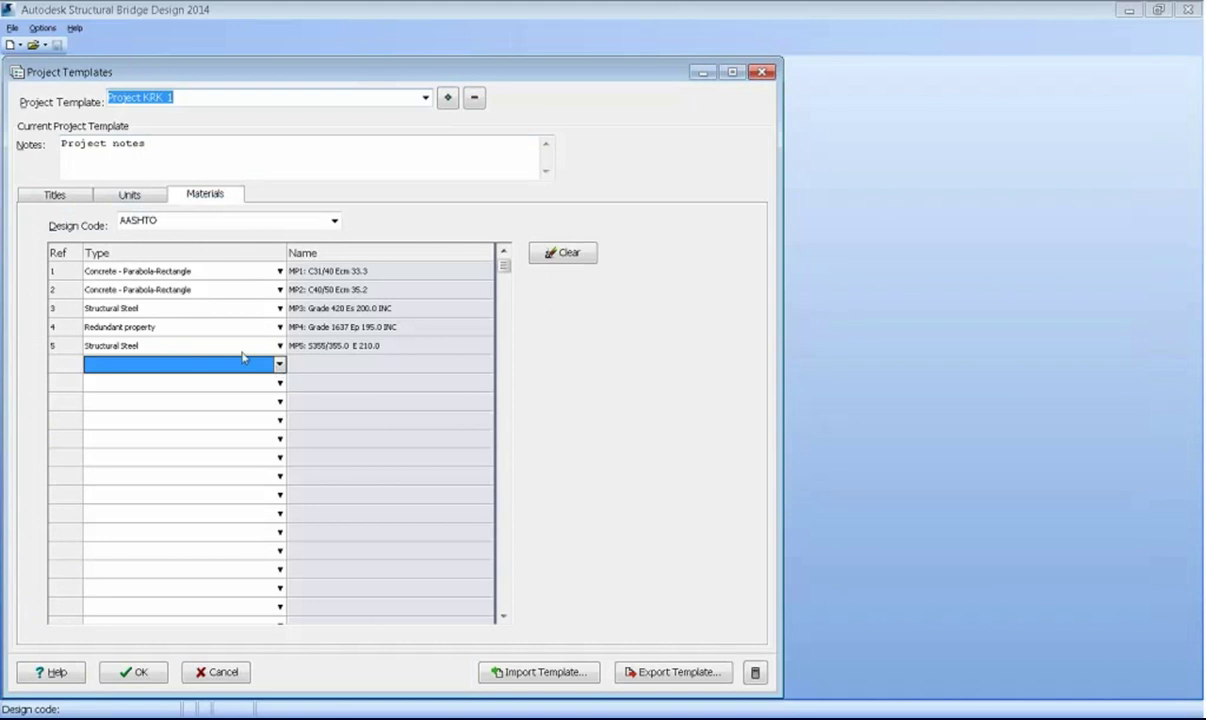
double_click(245, 346)
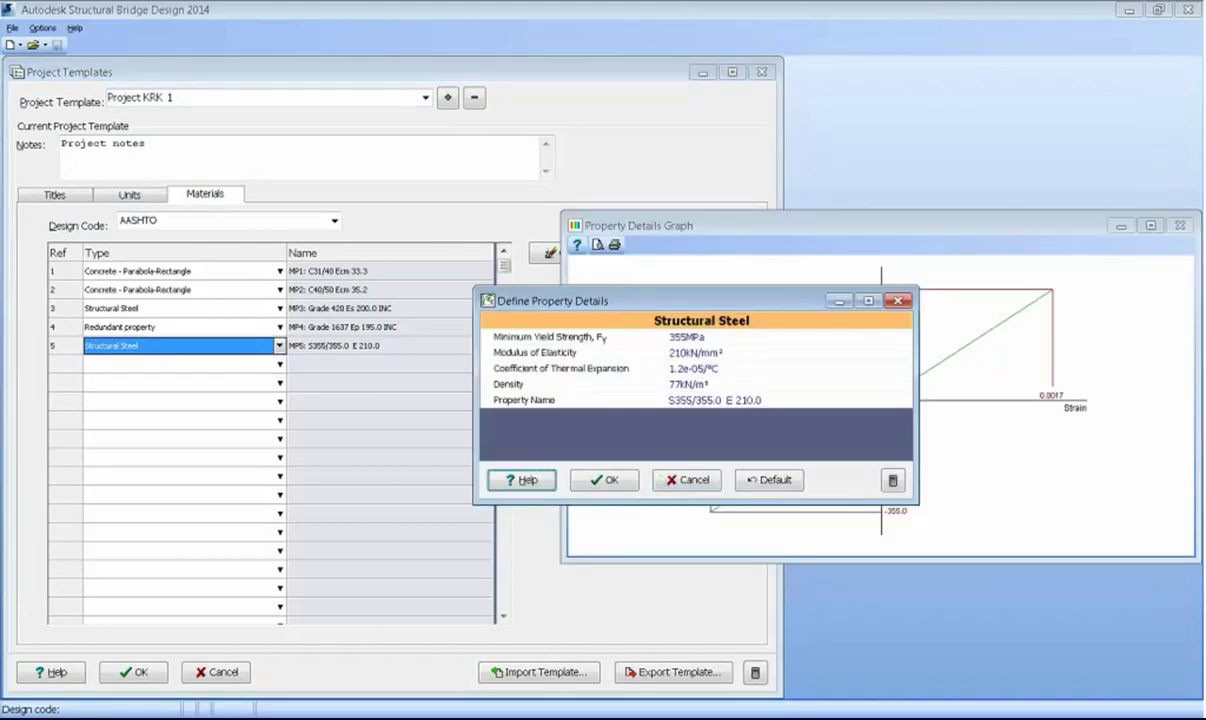
left_click_drag(647, 303, 288, 452)
left_click(168, 327)
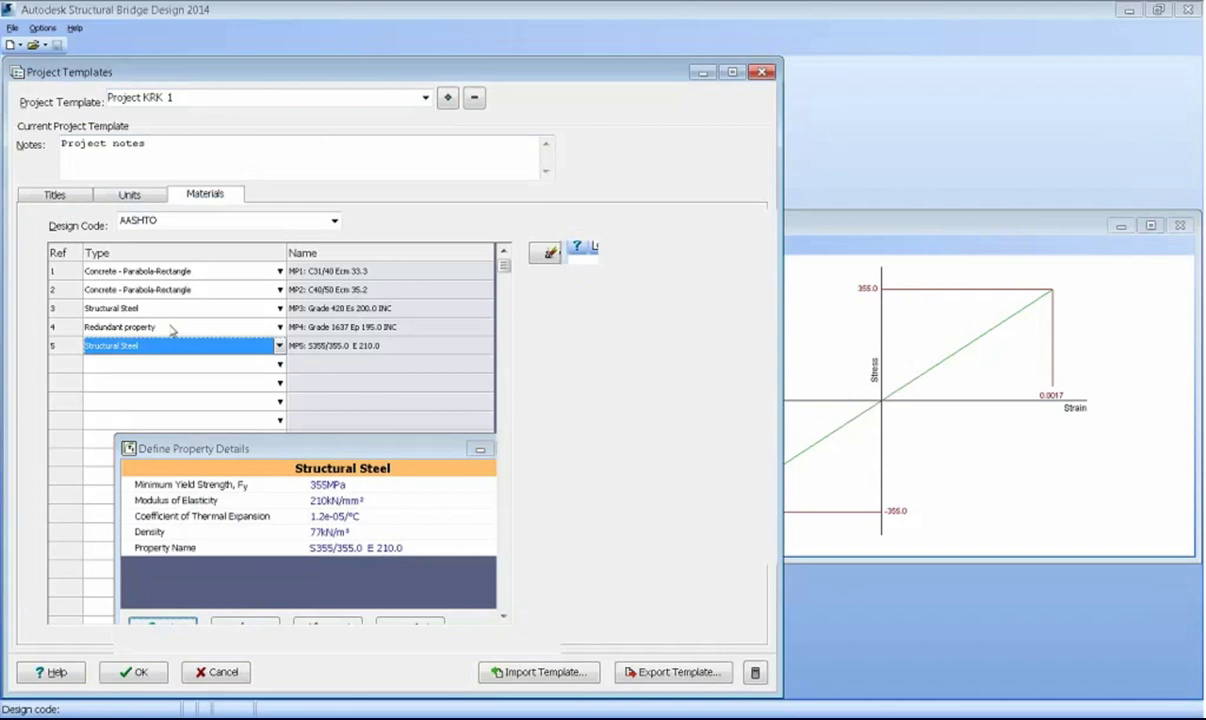
left_click(856, 224)
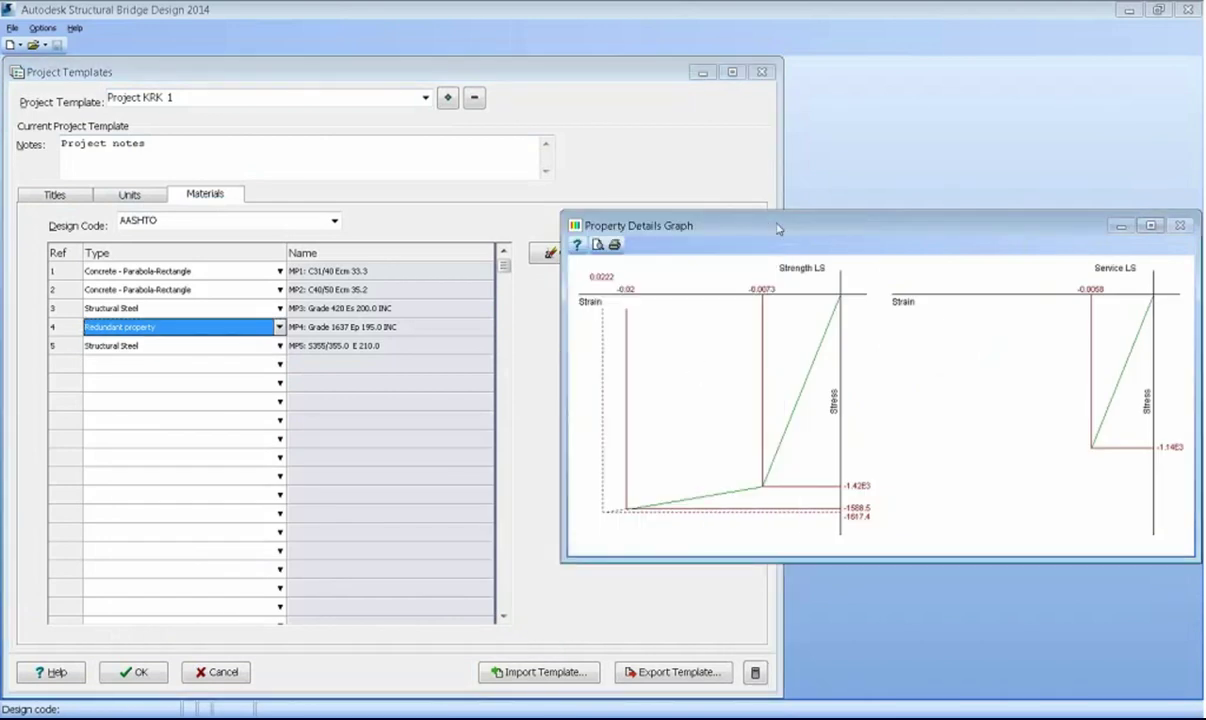
left_click_drag(775, 227, 762, 335)
left_click(157, 308)
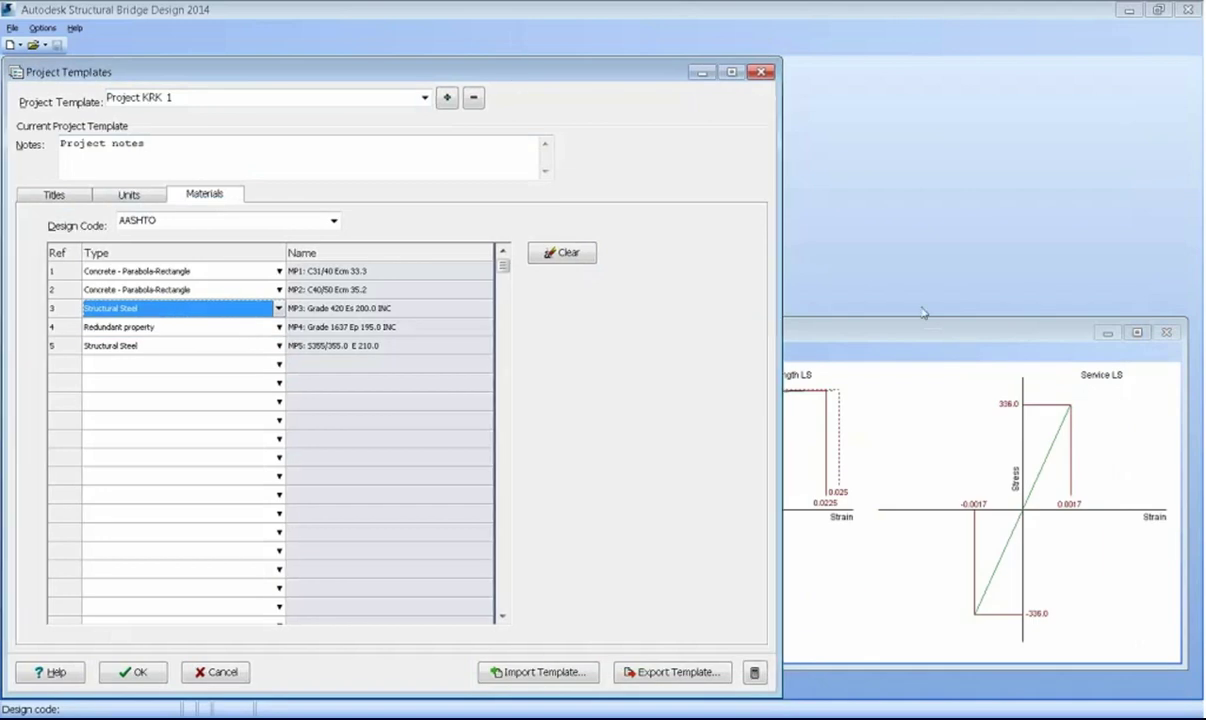
left_click(1065, 285)
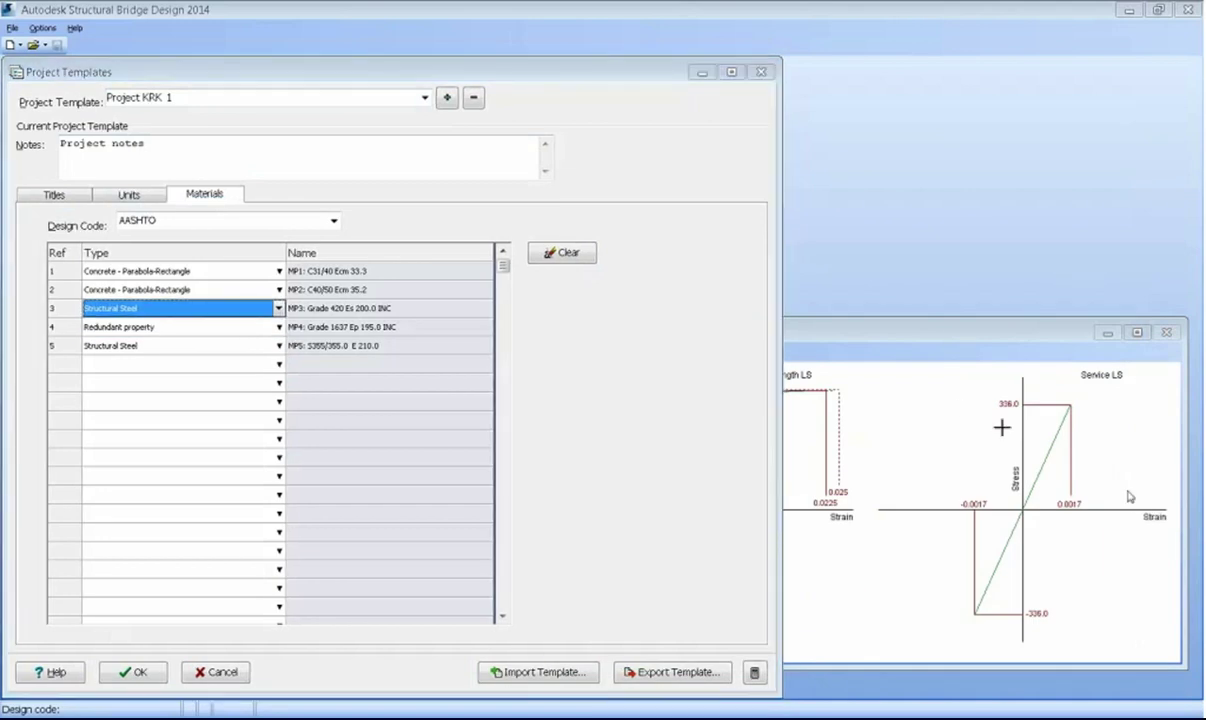
- Shorten the Project Templates window so all five materials stay listed, and place the property details window below it
left_click(504, 69)
left_click_drag(504, 69, 504, 437)
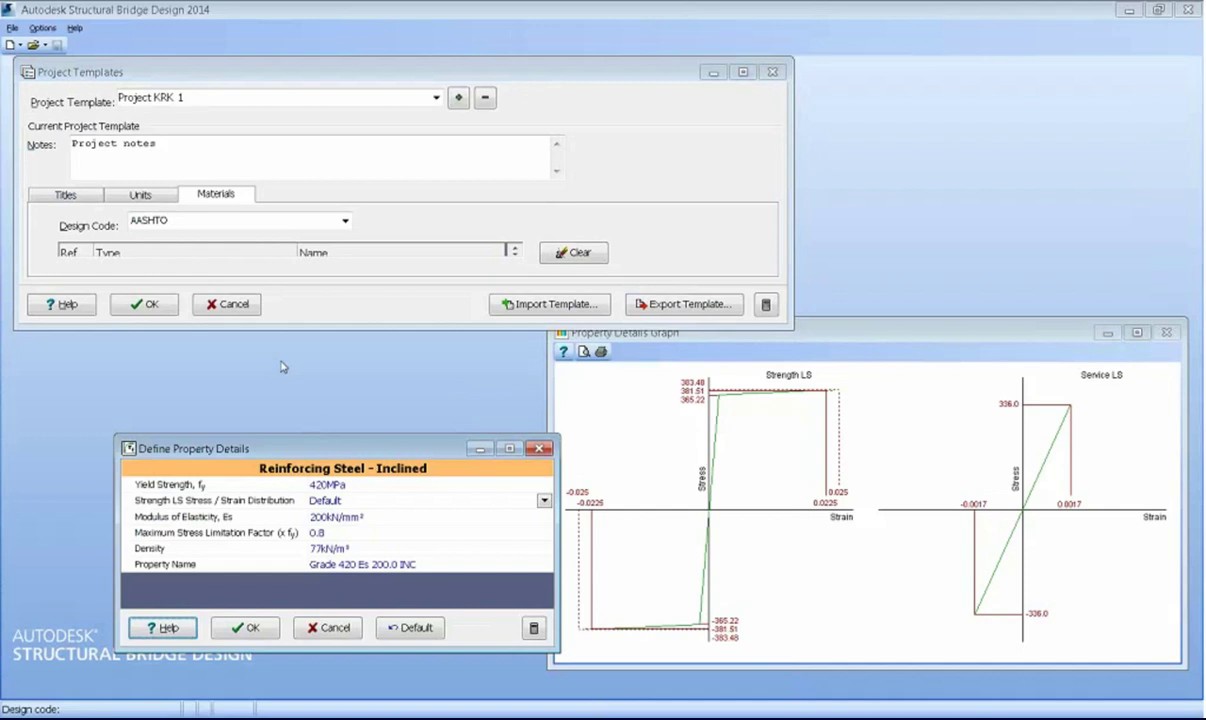
left_click_drag(330, 444, 282, 367)
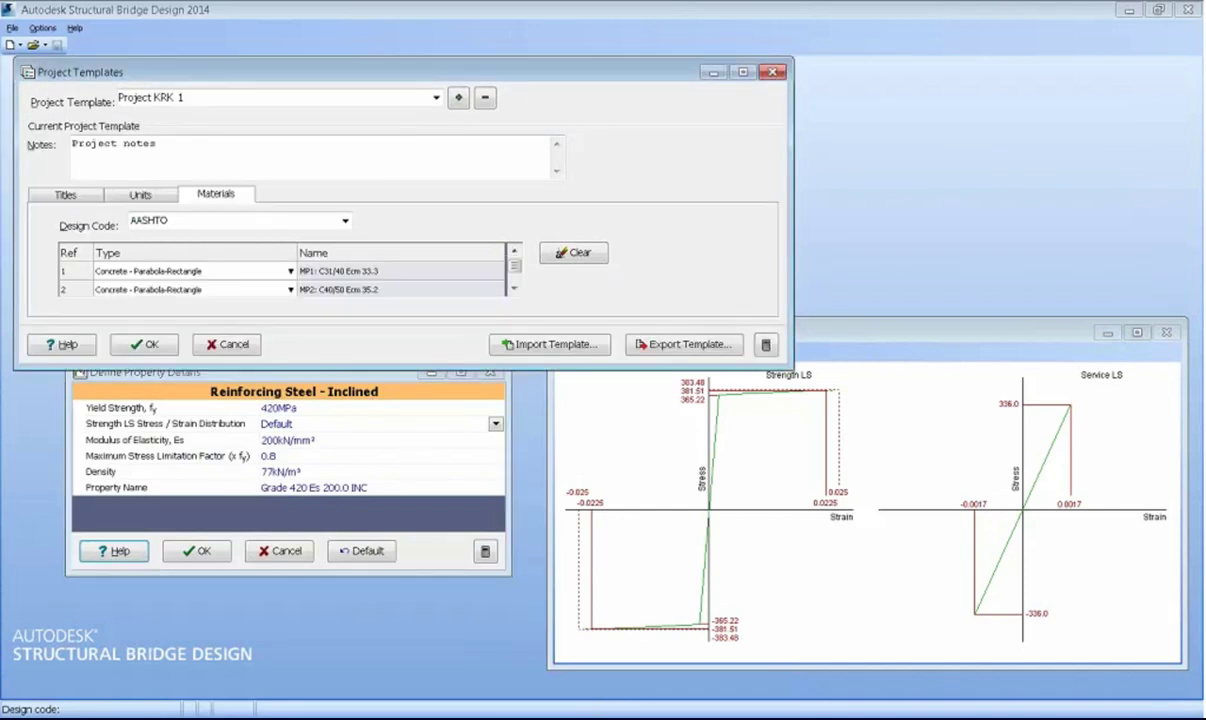
left_click_drag(300, 373, 310, 484)
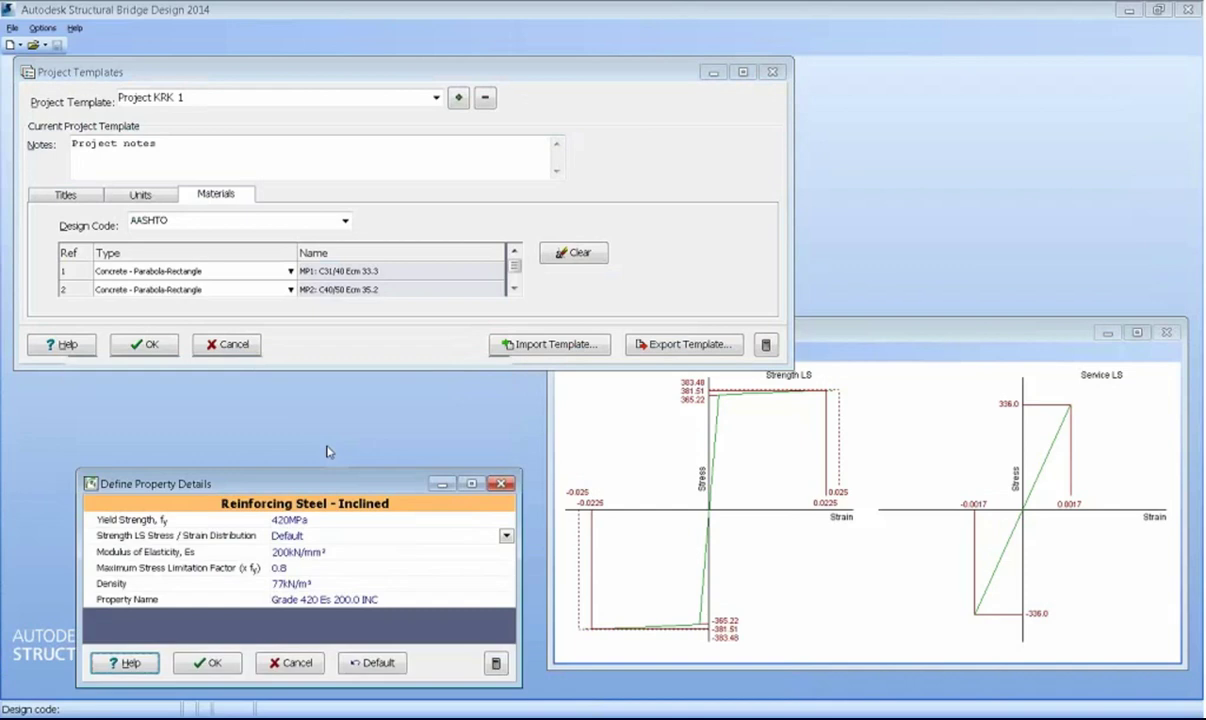
left_click_drag(385, 371, 360, 441)
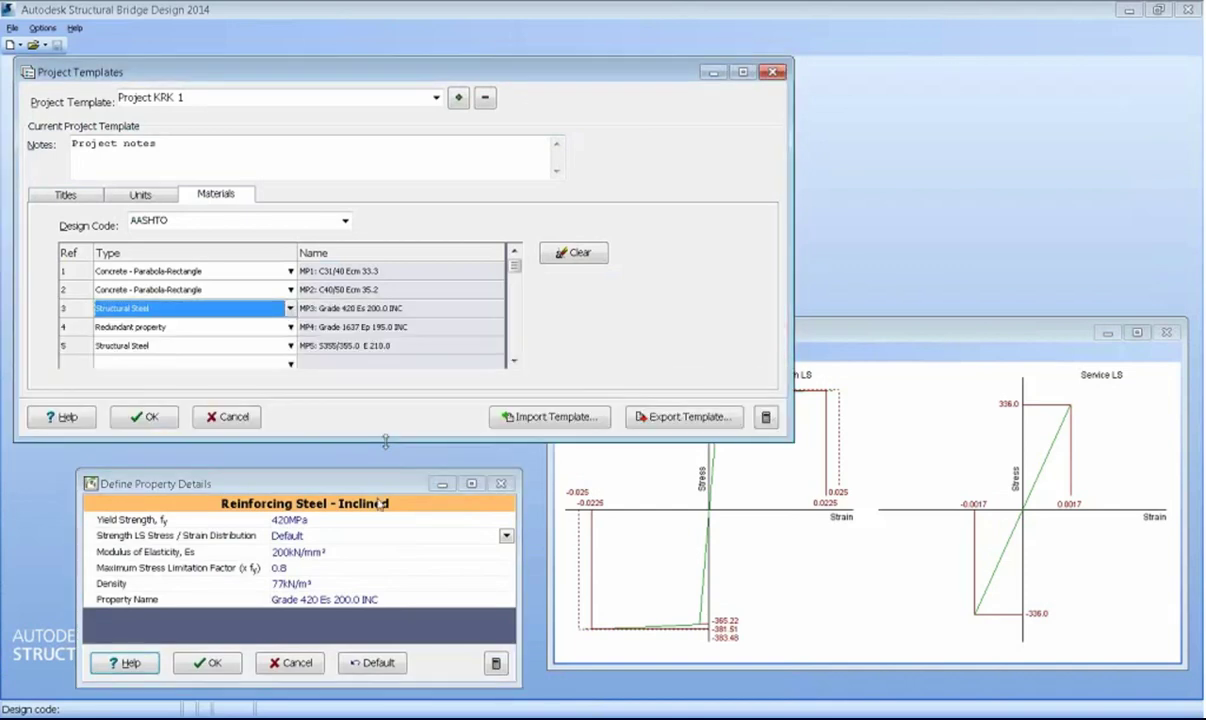
- Examine the full property list and limit-state graphs of the C40/50 parabola-rectangle concrete
key("Up")
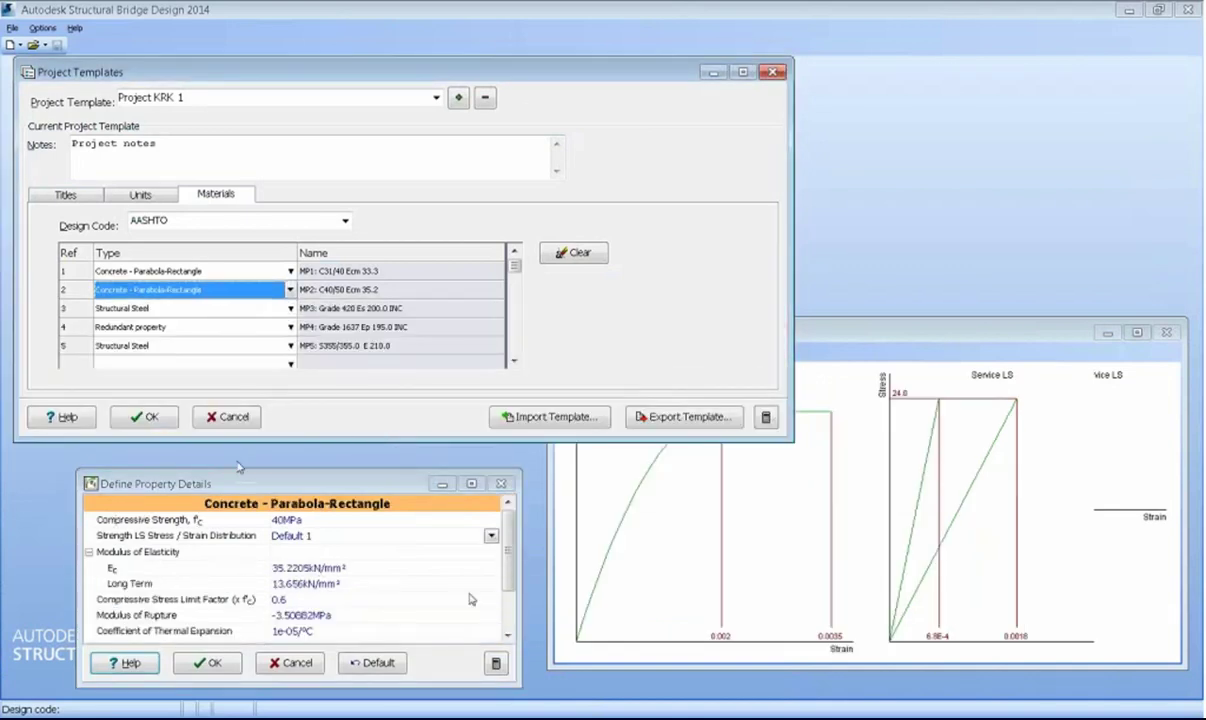
left_click(513, 540)
mouse_move(513, 540)
left_mouse_down()
mouse_move(512, 566)
mouse_move(507, 520)
left_mouse_up()
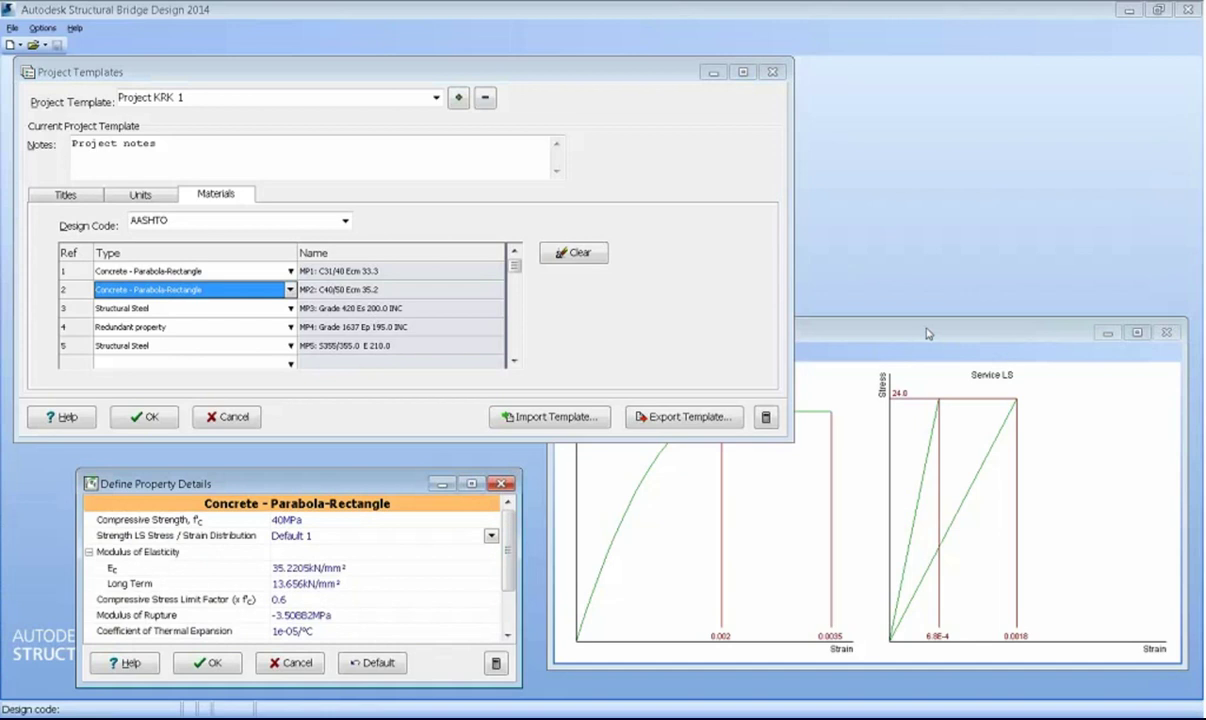
left_click(885, 336)
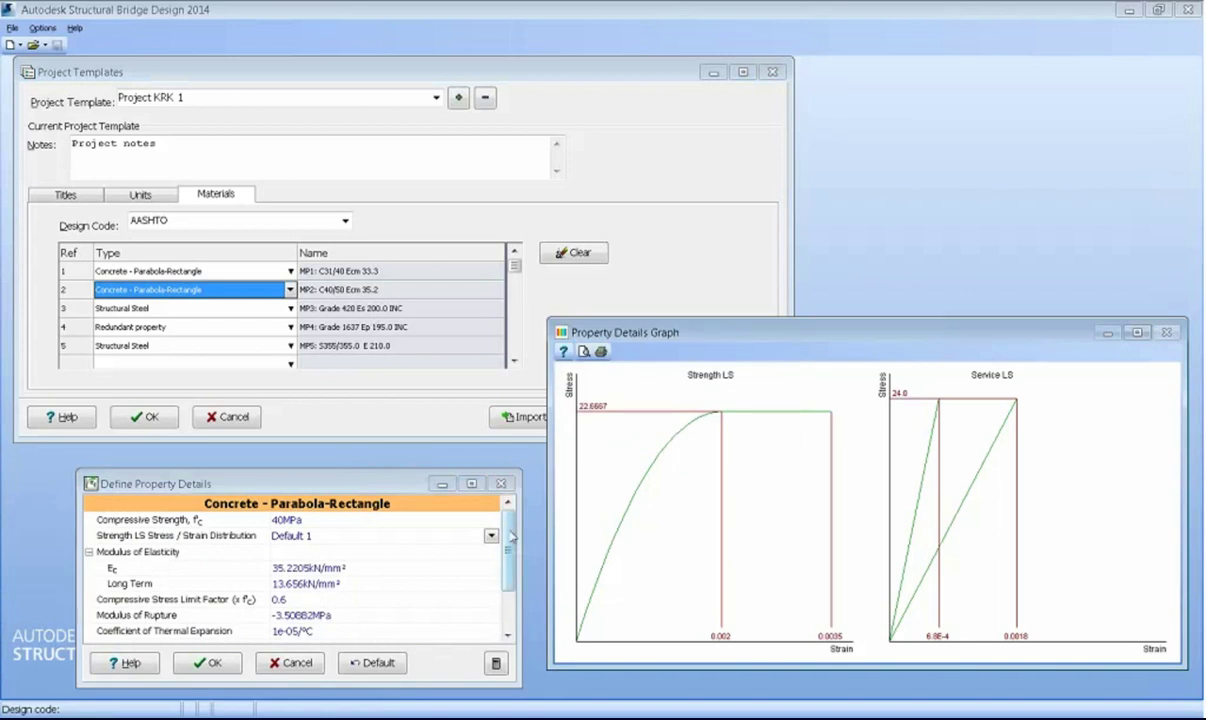
left_click_drag(509, 552, 515, 580)
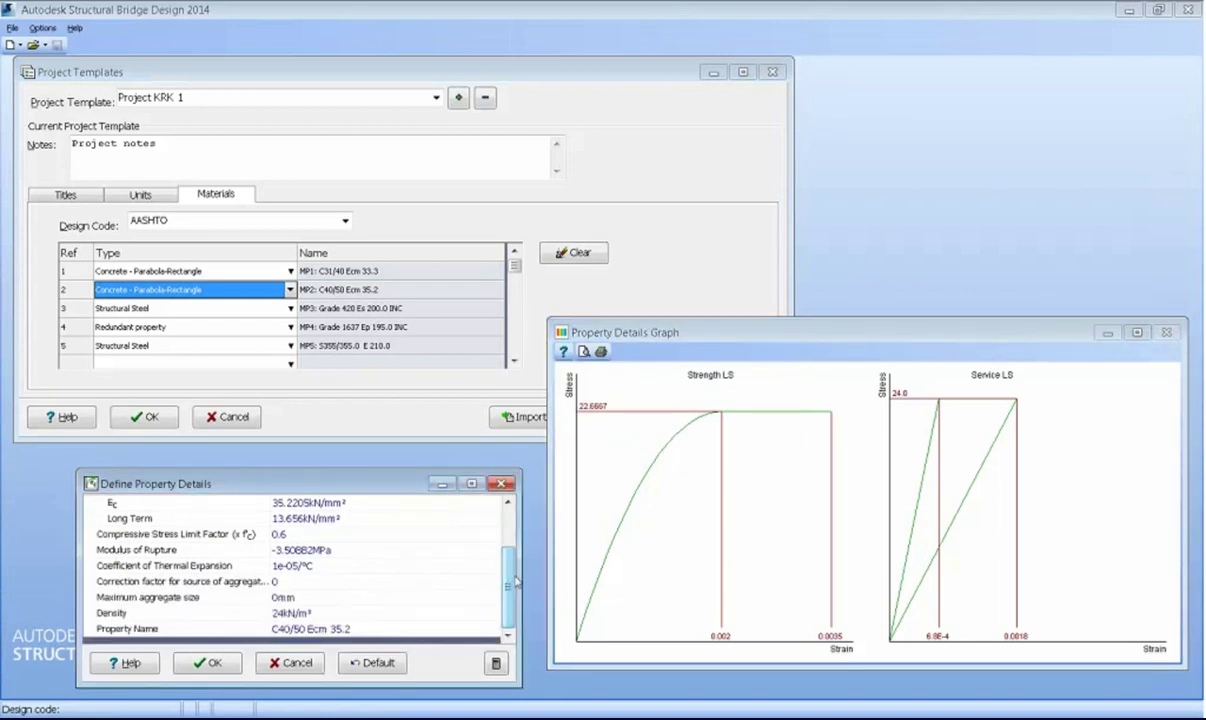
scroll(514, 590, "up", 1)
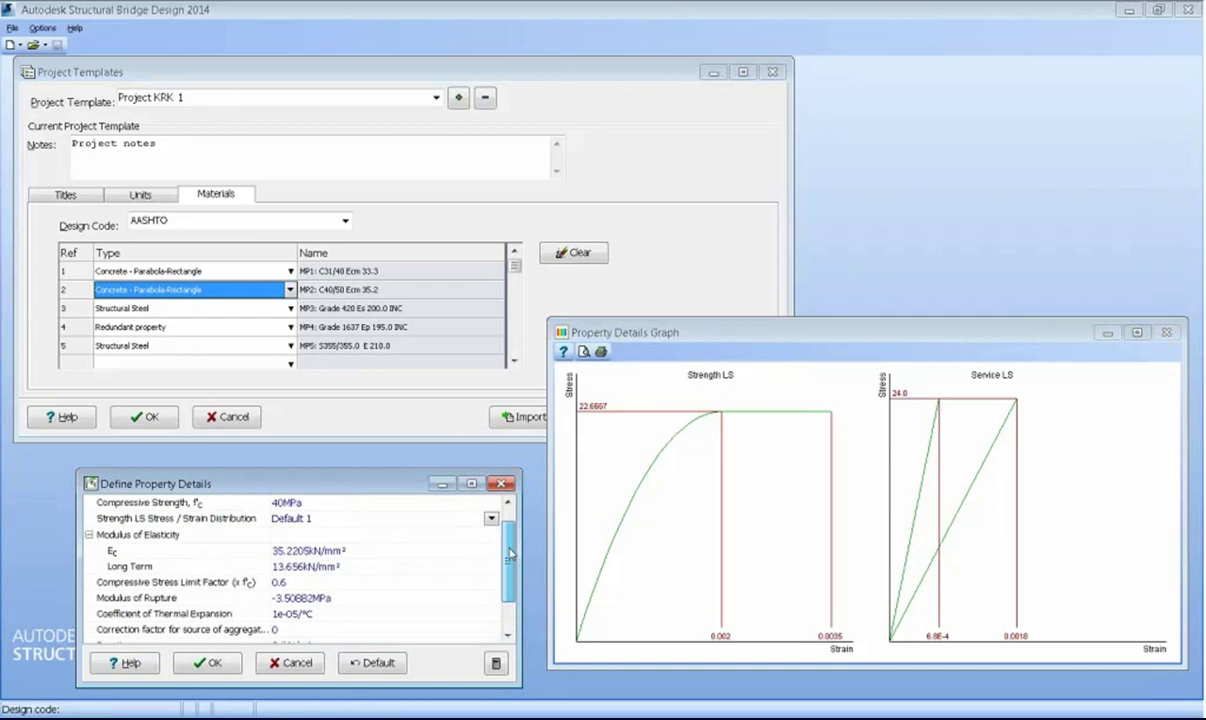
scroll(513, 620, "down", 1)
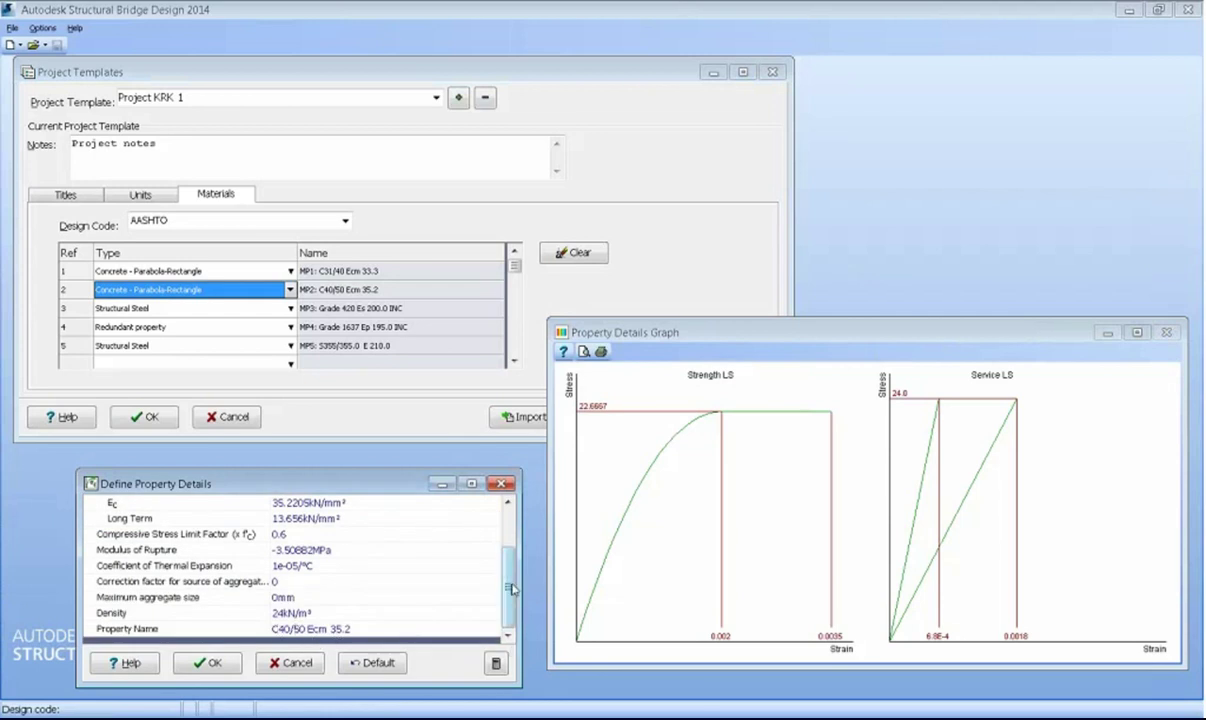
scroll(480, 535, "up", 2)
left_click(287, 520)
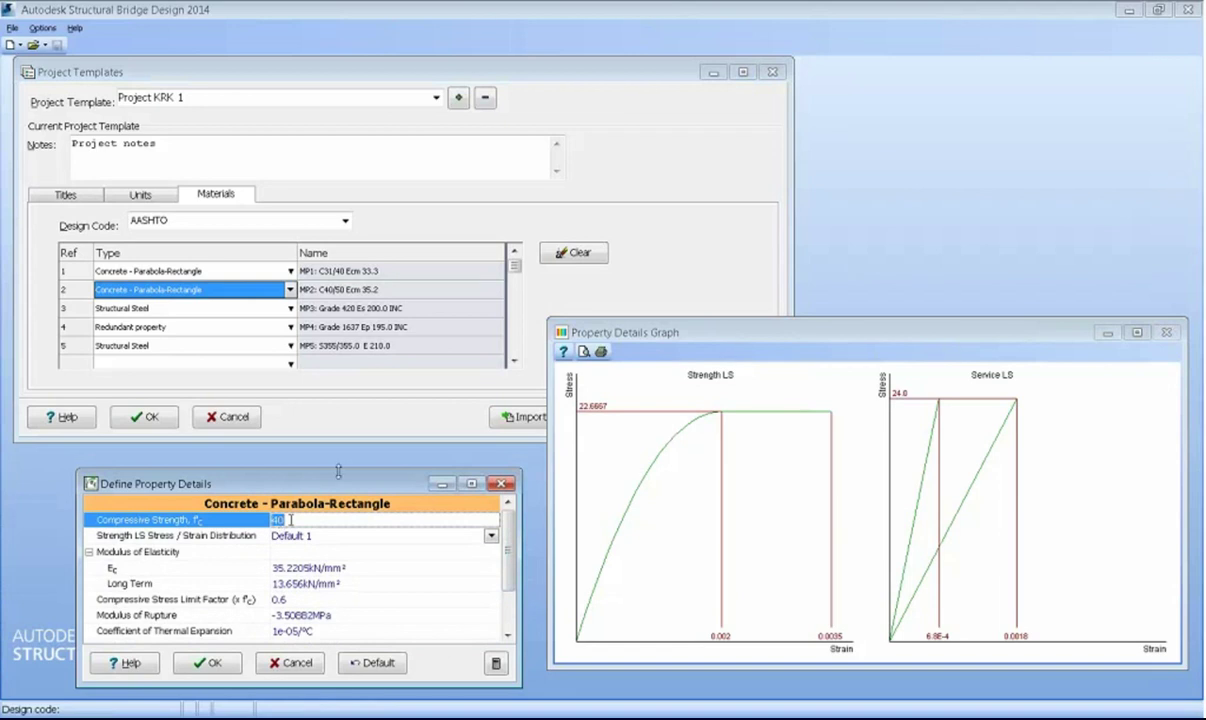
- Switch the template materials' design code to Eurocode and check the structural, prestressing and reinforcing steel definitions
left_click(345, 221)
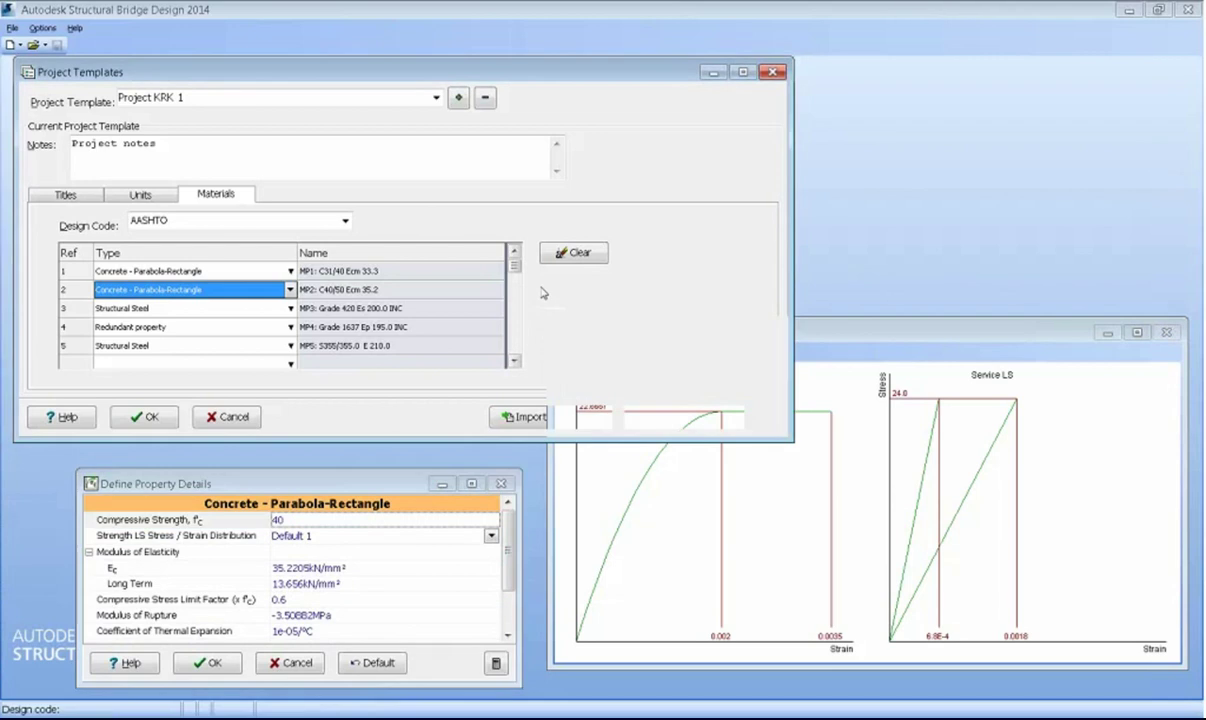
left_click(340, 280)
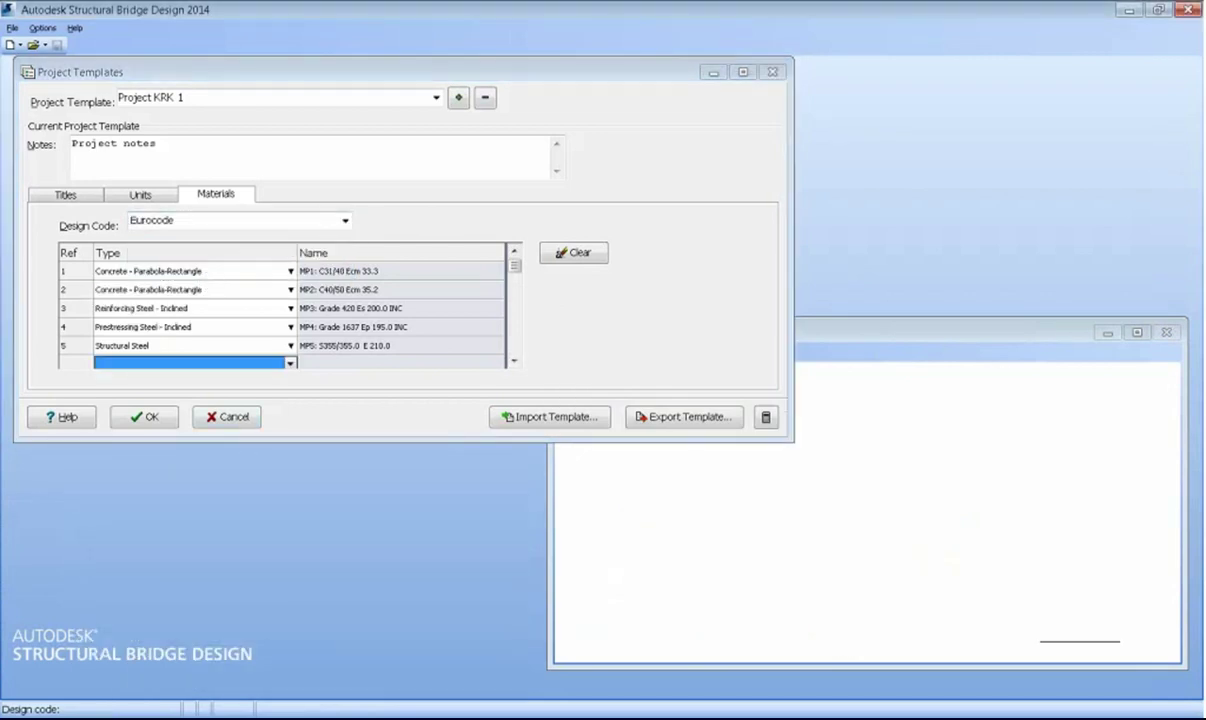
left_click(203, 345)
left_click(197, 326)
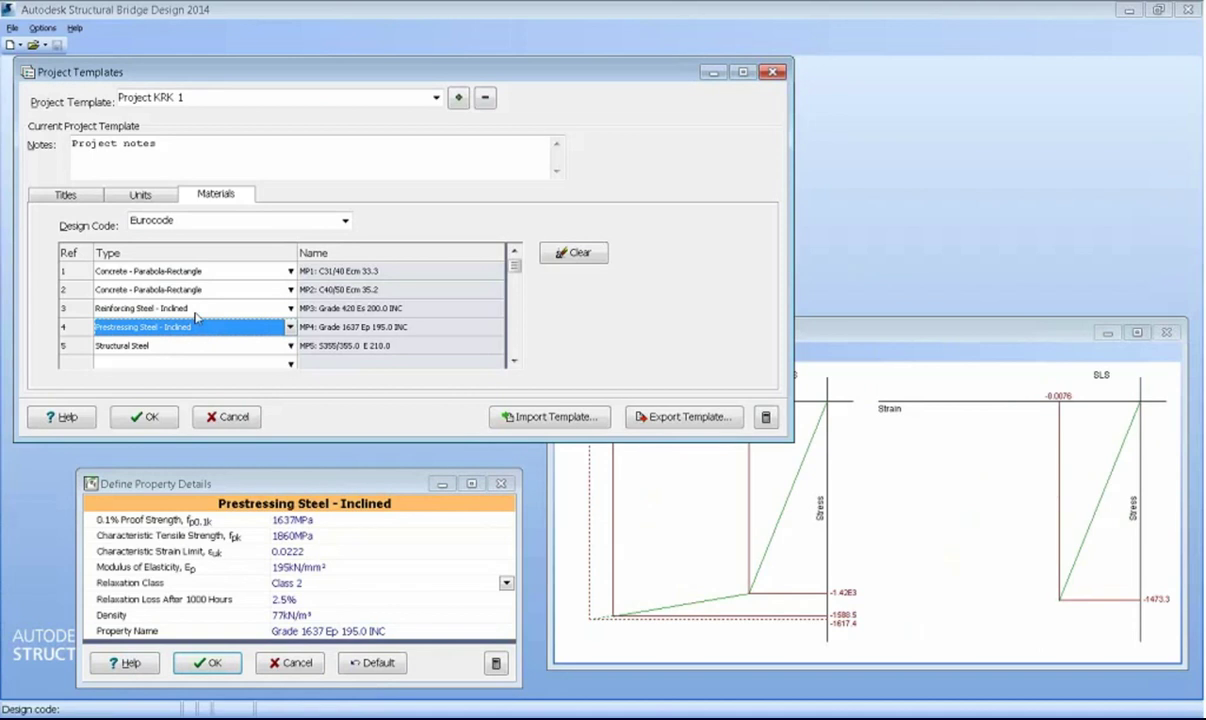
left_click(196, 314)
left_click(206, 308)
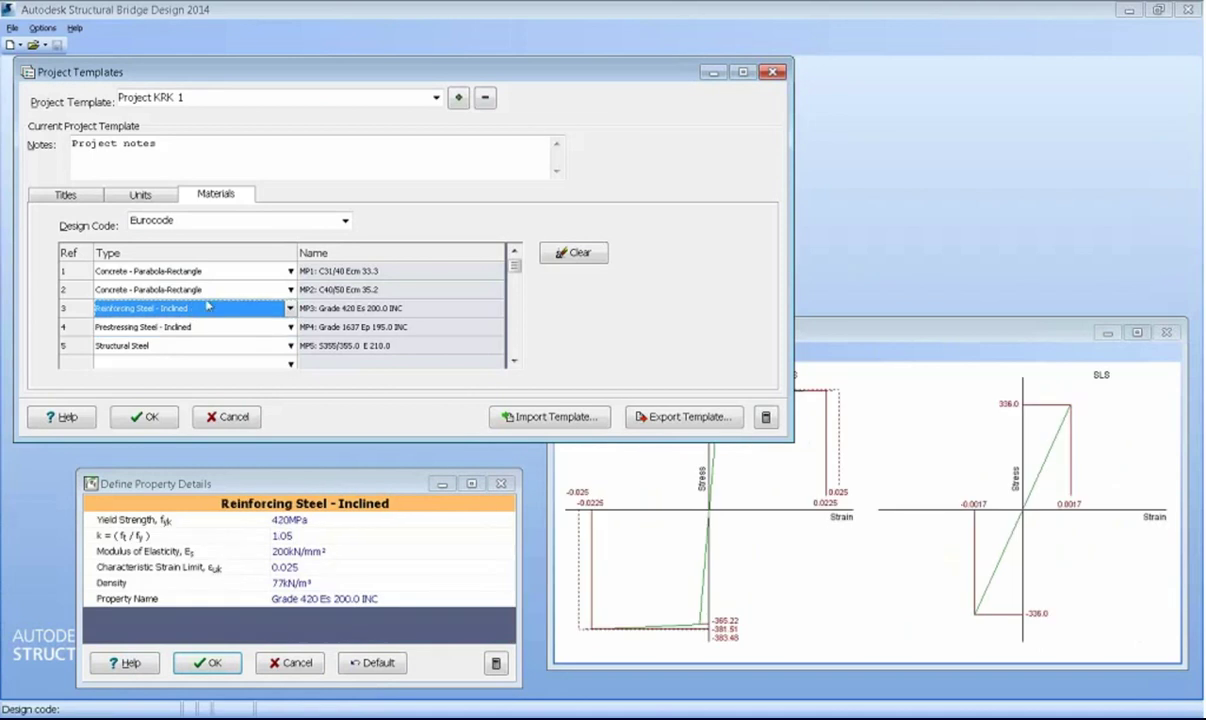
left_click(152, 417)
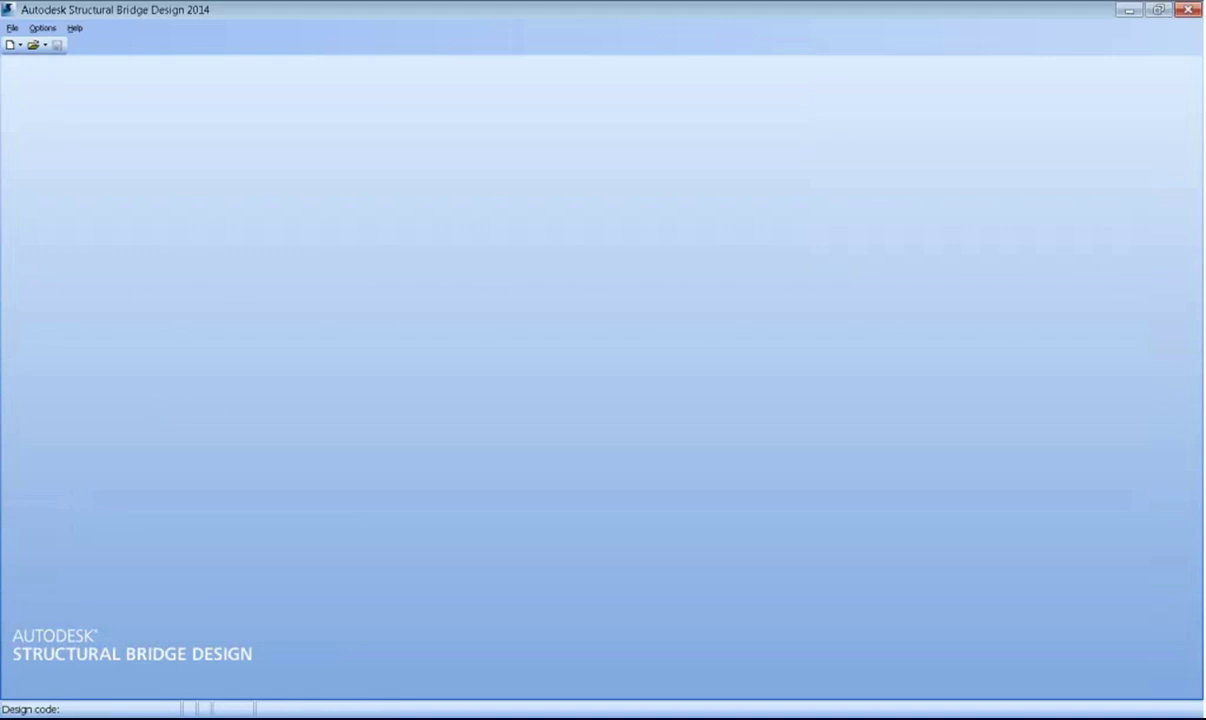
- Create a new section file and open its titles for editing
left_click(14, 45)
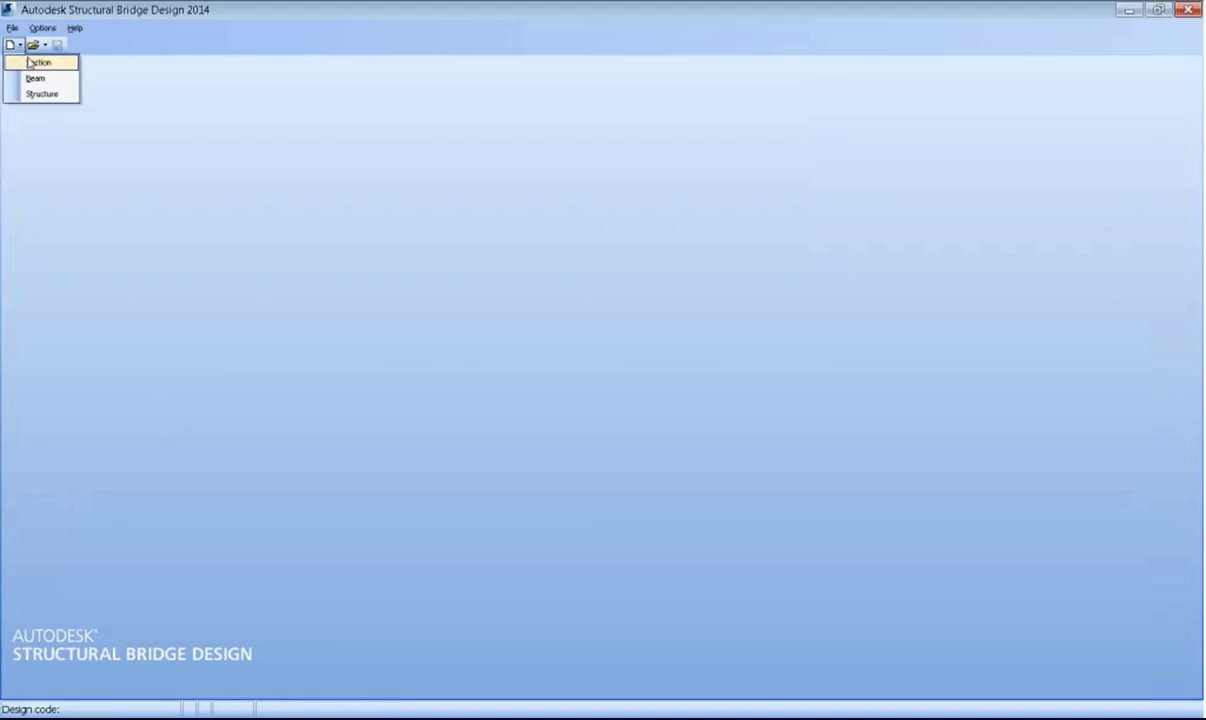
left_click(34, 63)
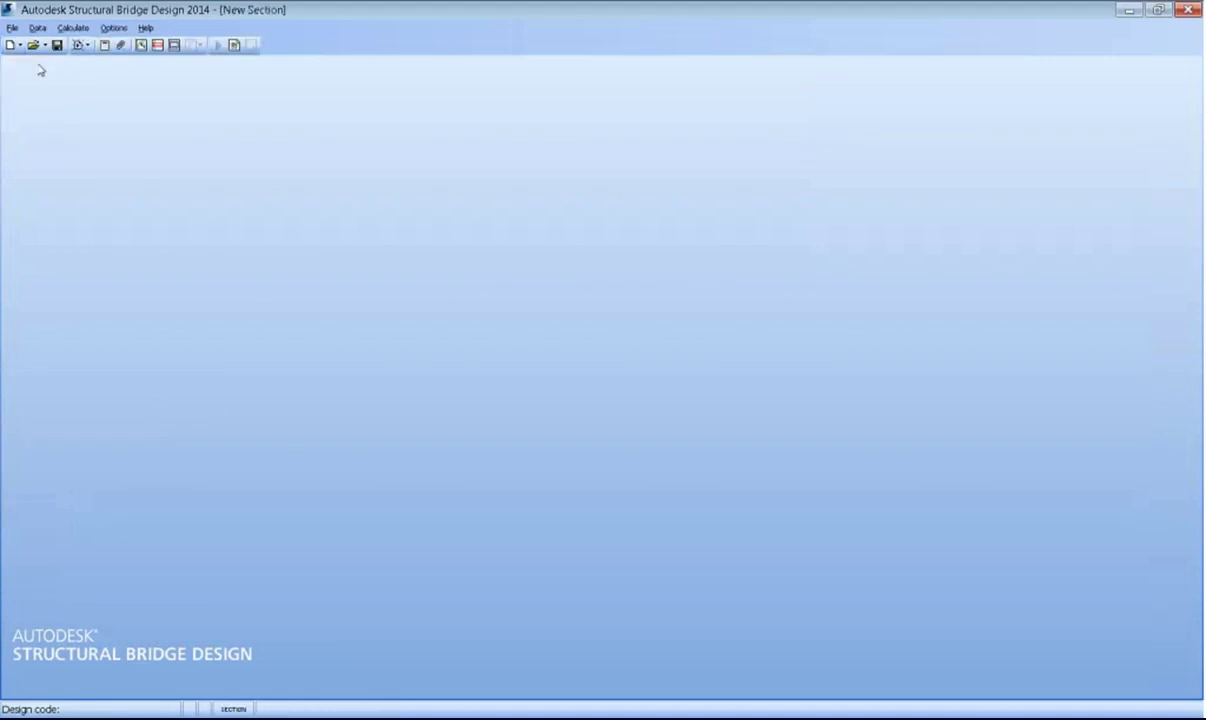
left_click(37, 28)
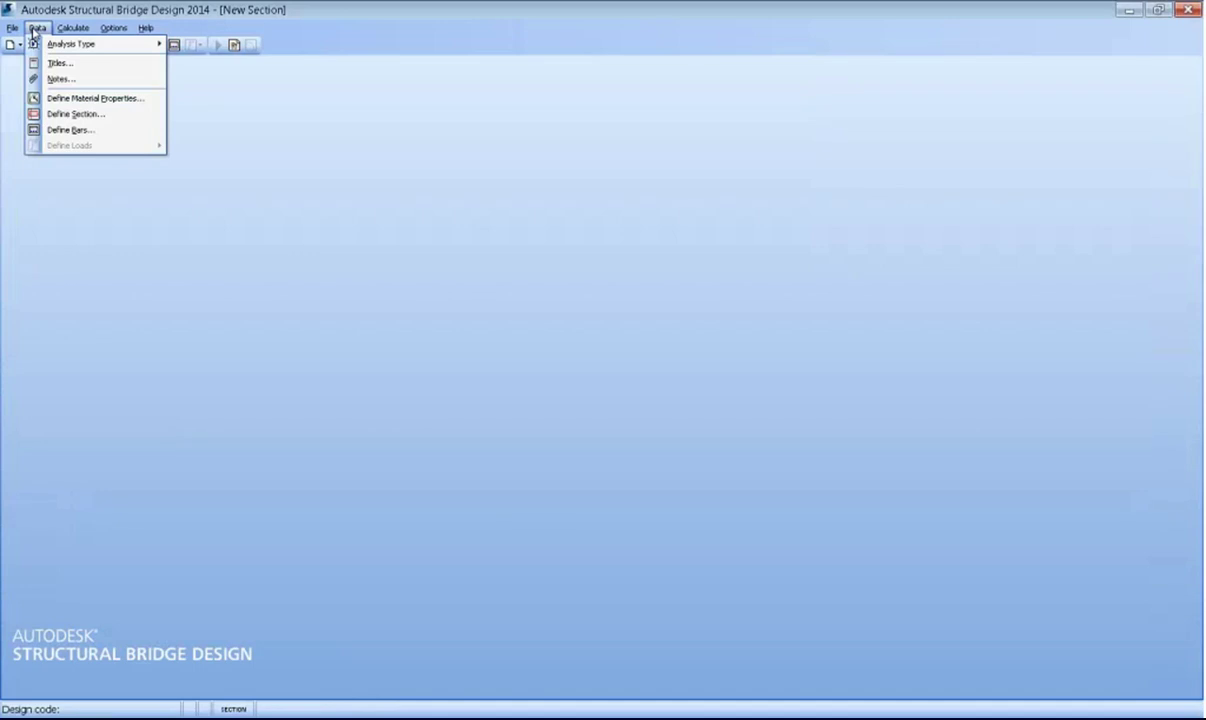
left_click(58, 63)
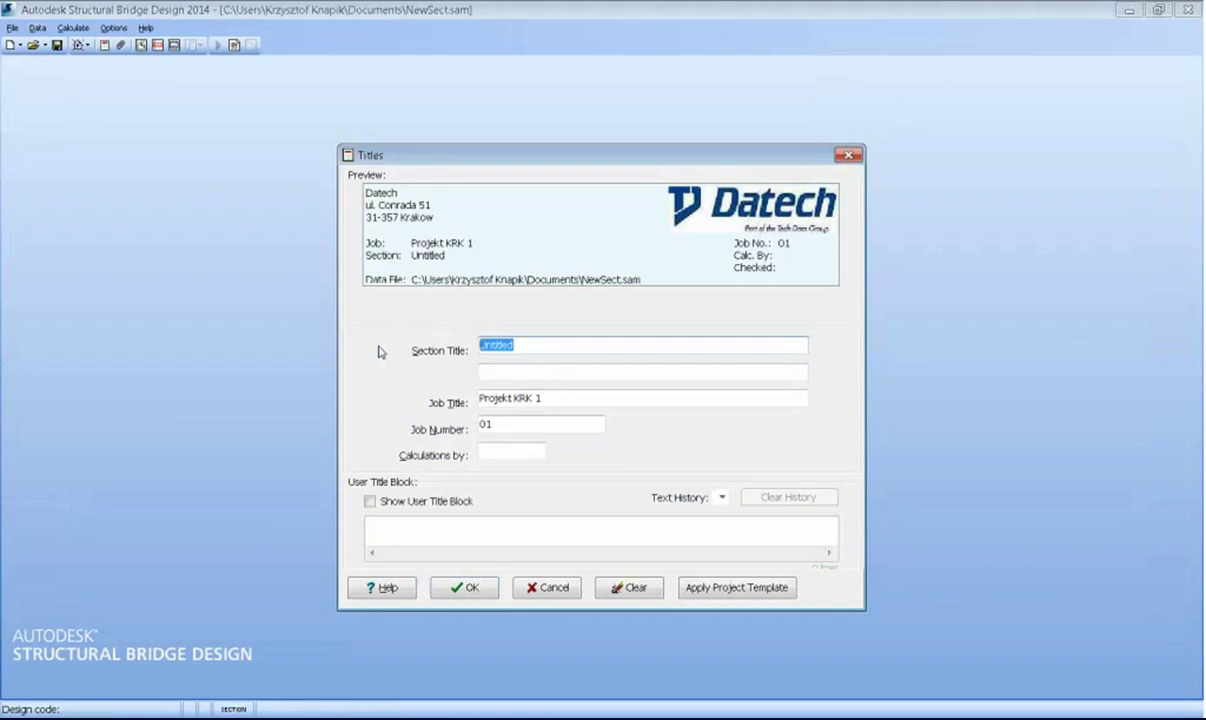
- Set the section title to "przekroj prezentacja 1" and accept the titles
type("przekroj prez")
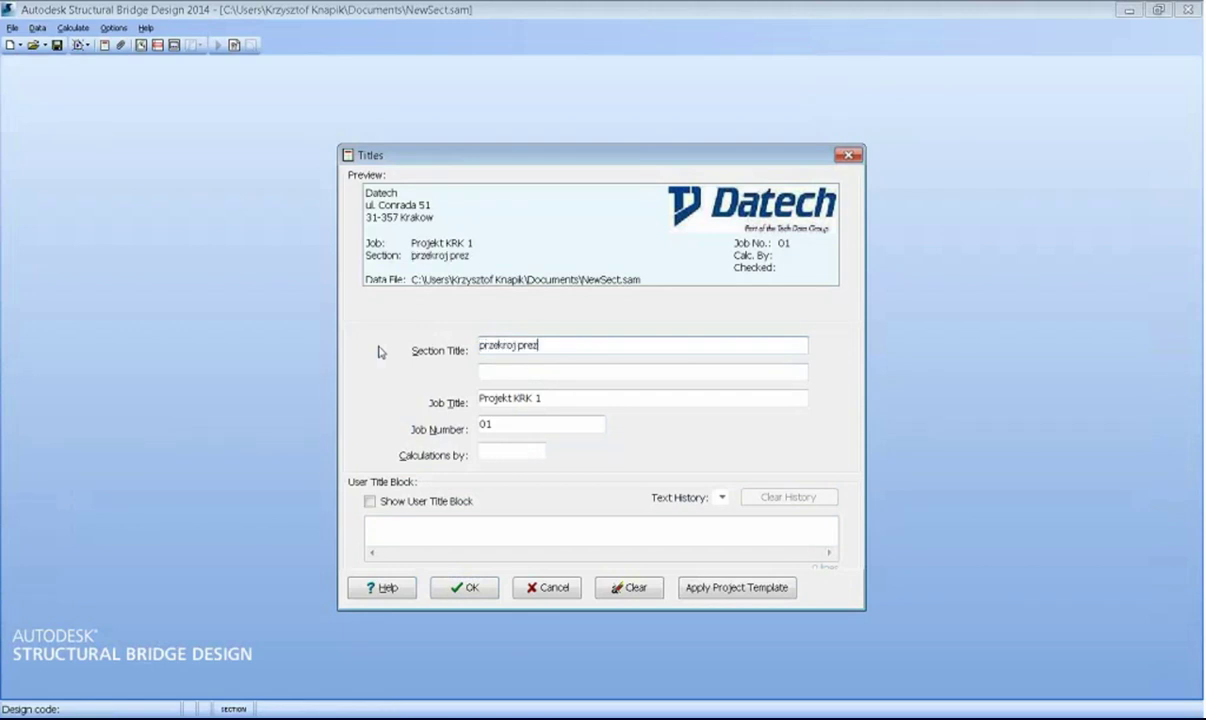
type("entacja 1")
left_click(466, 592)
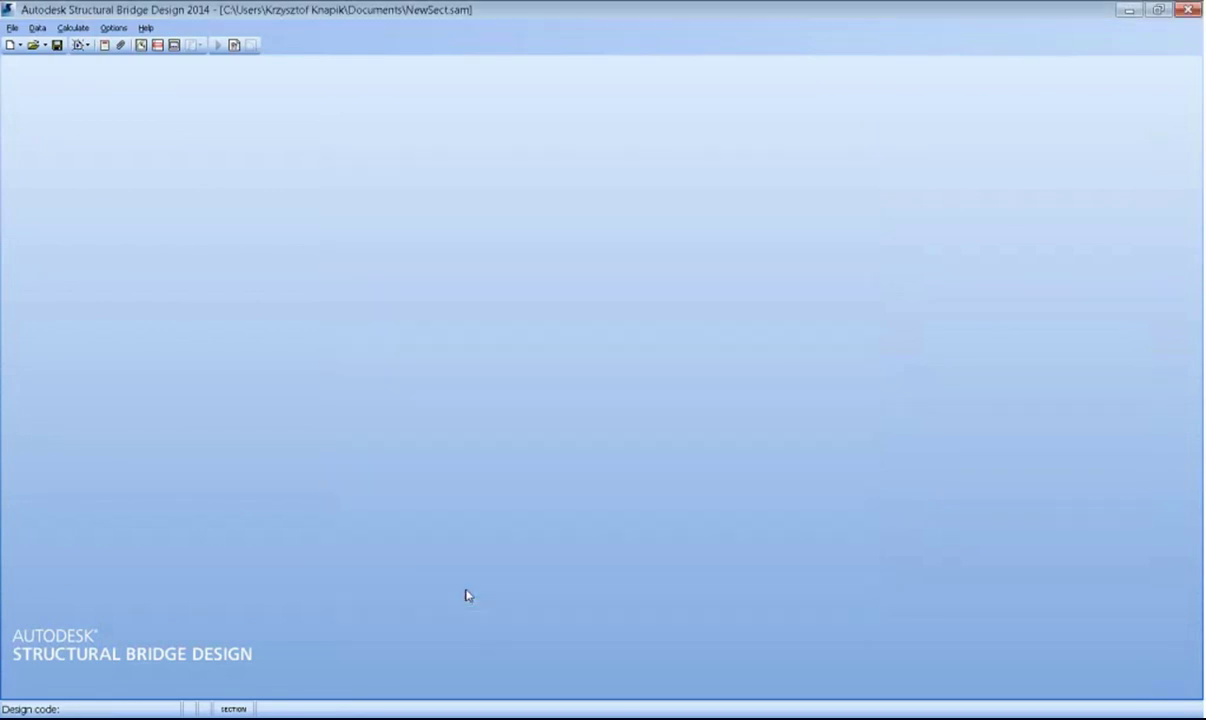
left_click(37, 27)
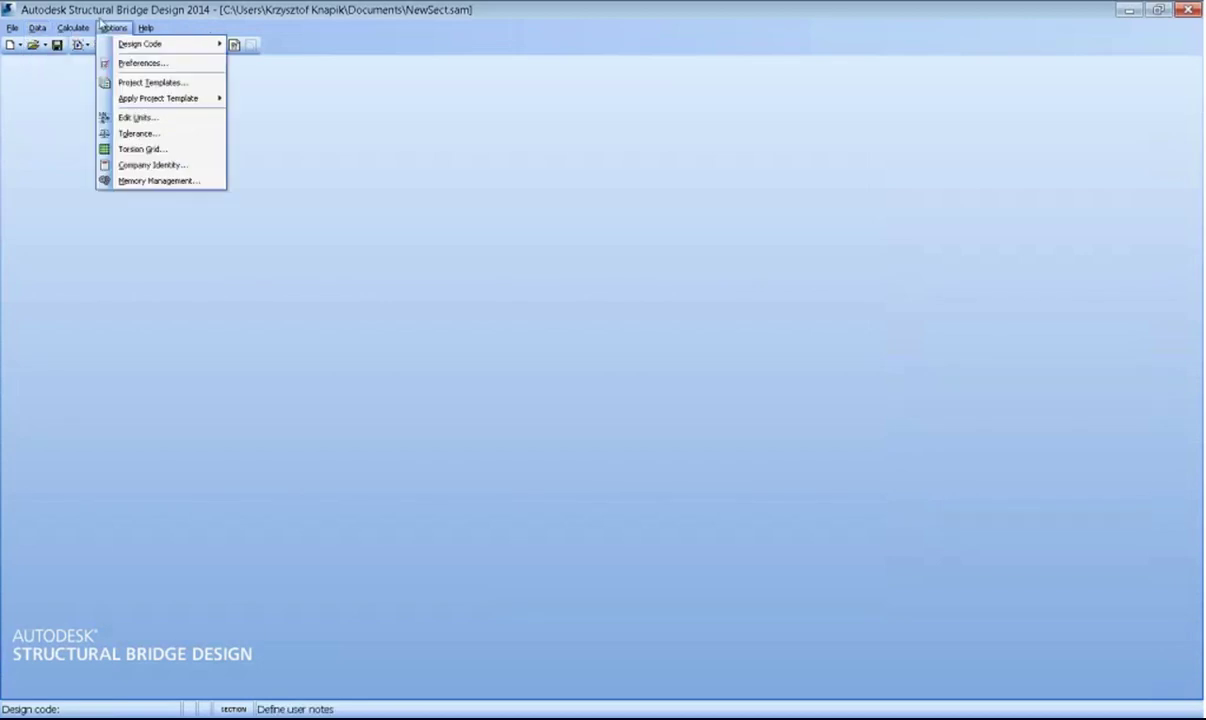
left_click(101, 14)
left_click(37, 27)
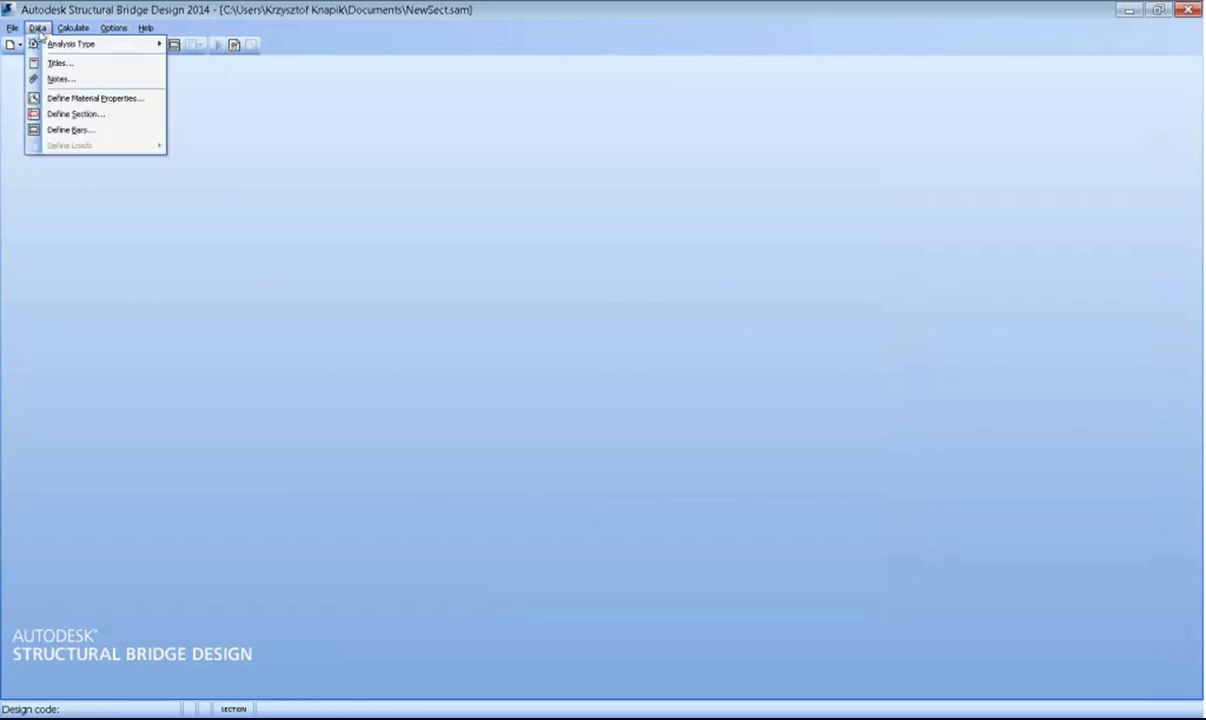
mouse_move(113, 27)
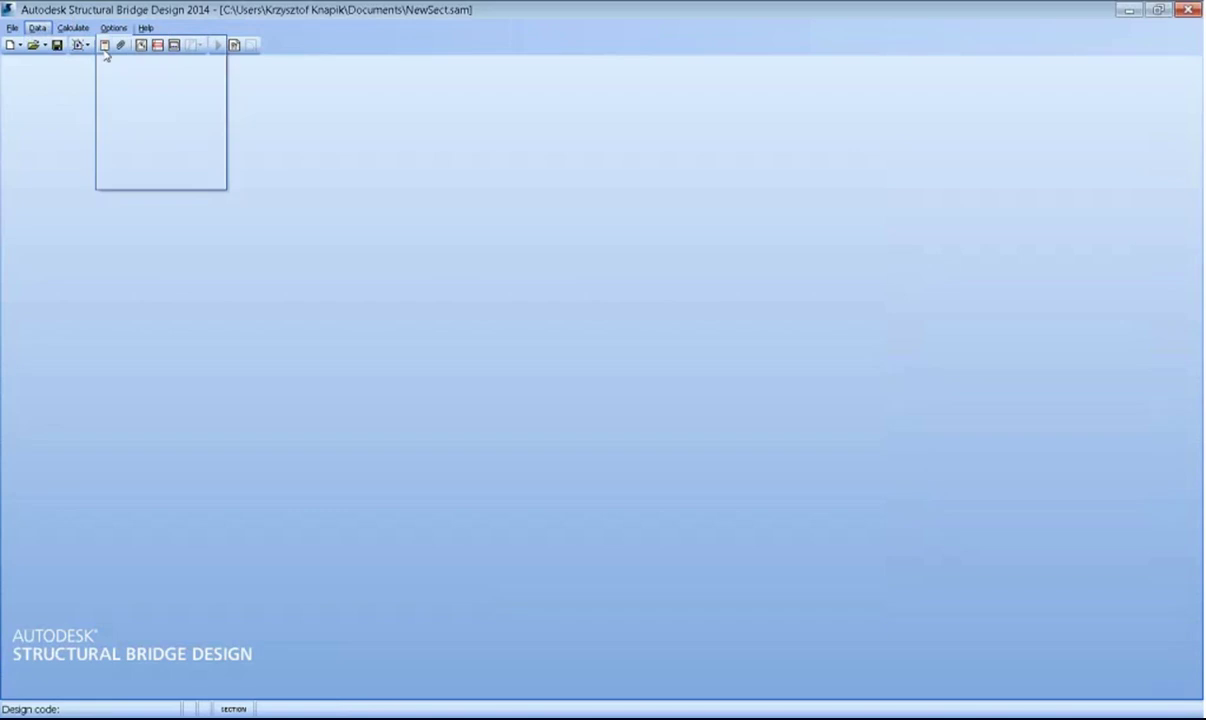
- Check the list of material properties defined for the section and accept it
left_click(143, 46)
left_click(141, 45)
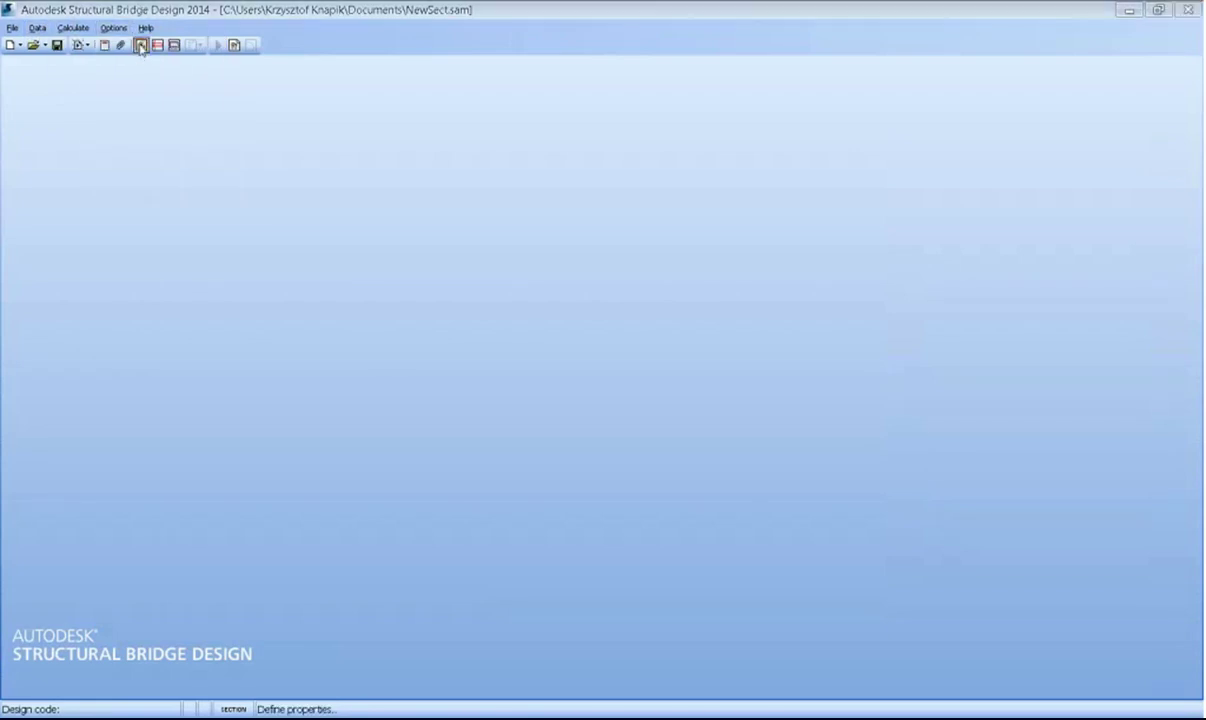
left_click_drag(224, 434, 269, 268)
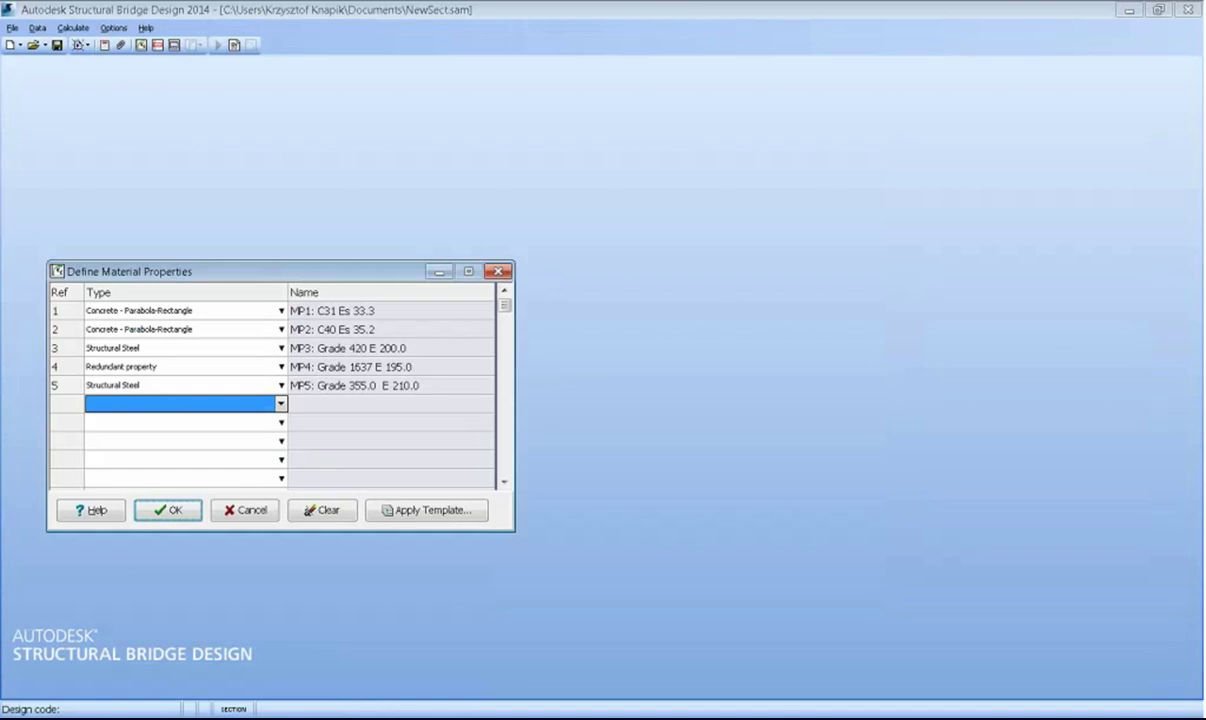
left_click(168, 511)
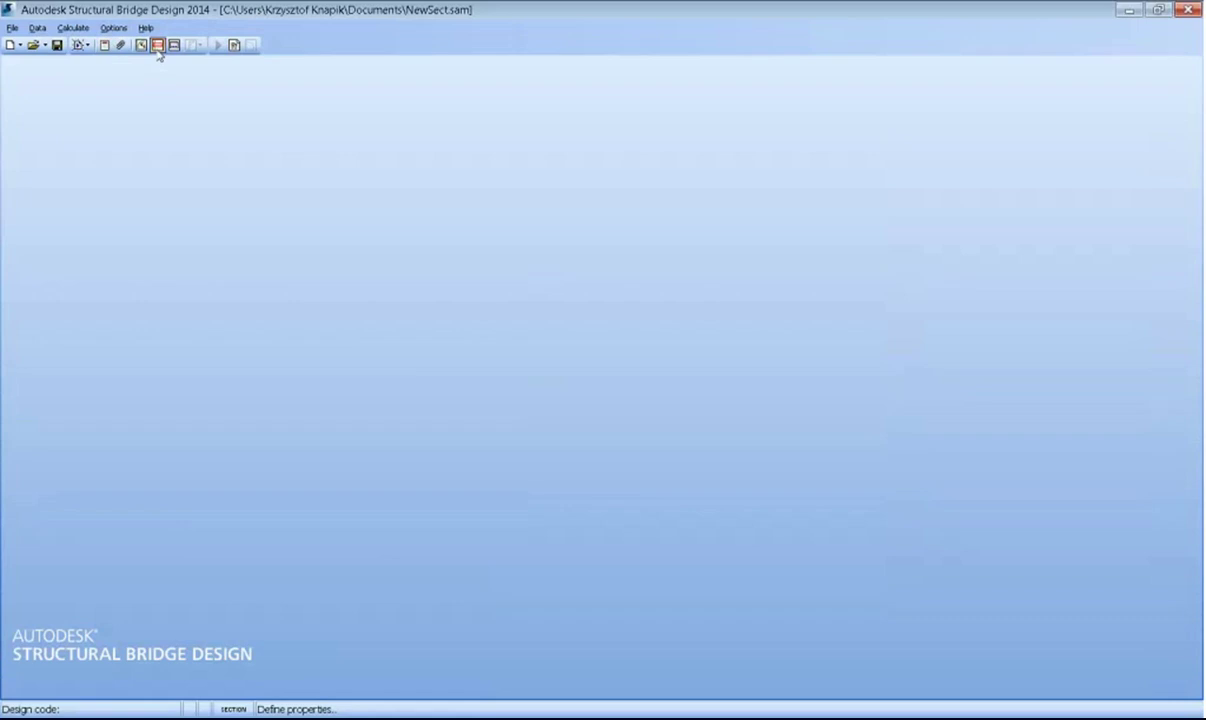
- Define the section with a parametric rectangle 400 mm wide and 800 mm deep
left_click(157, 46)
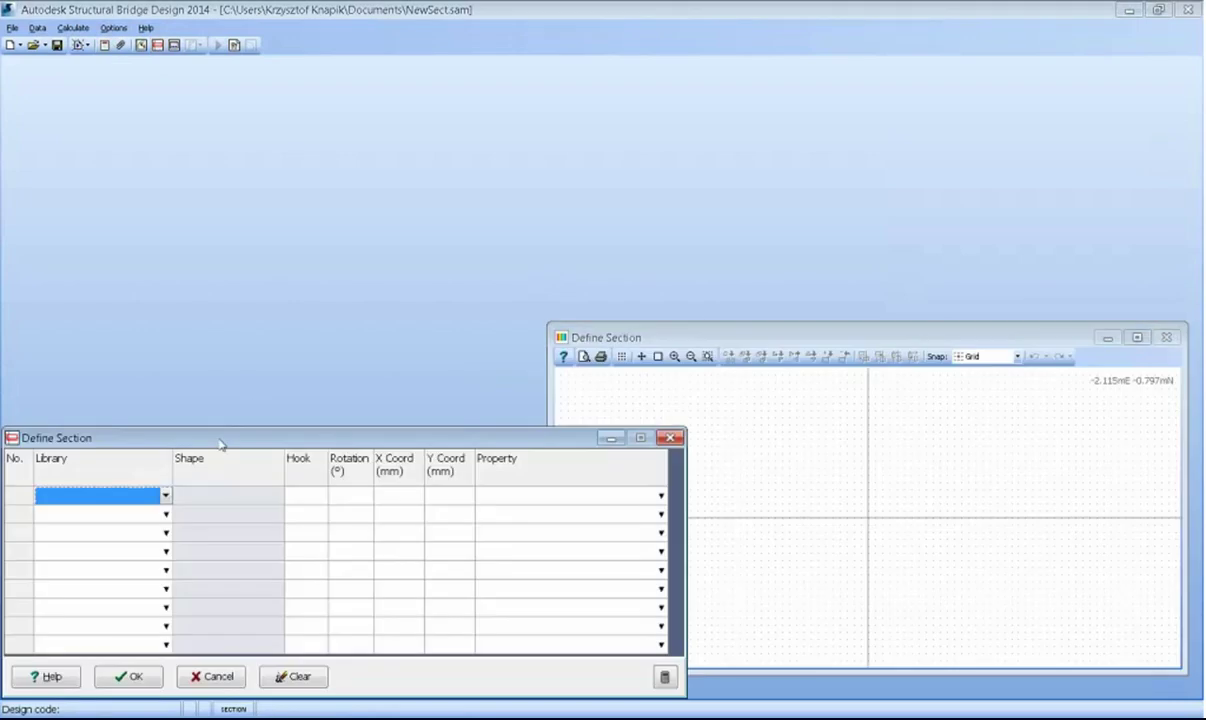
left_click(165, 495)
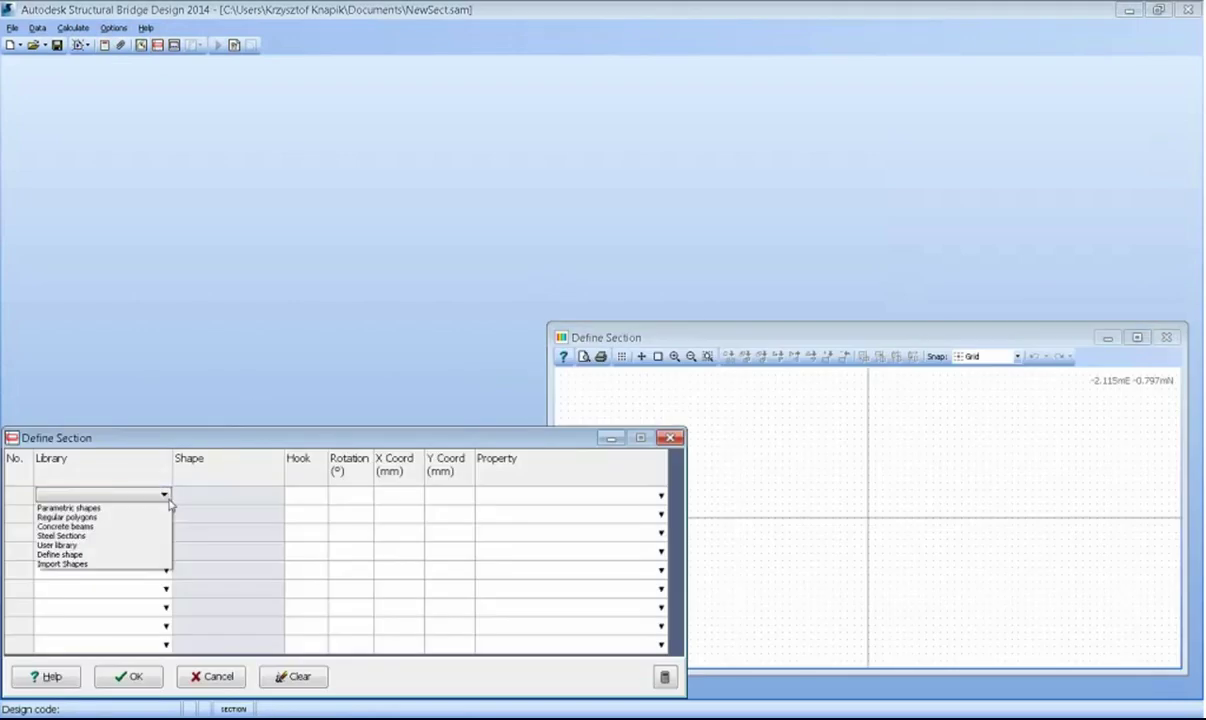
left_click(116, 510)
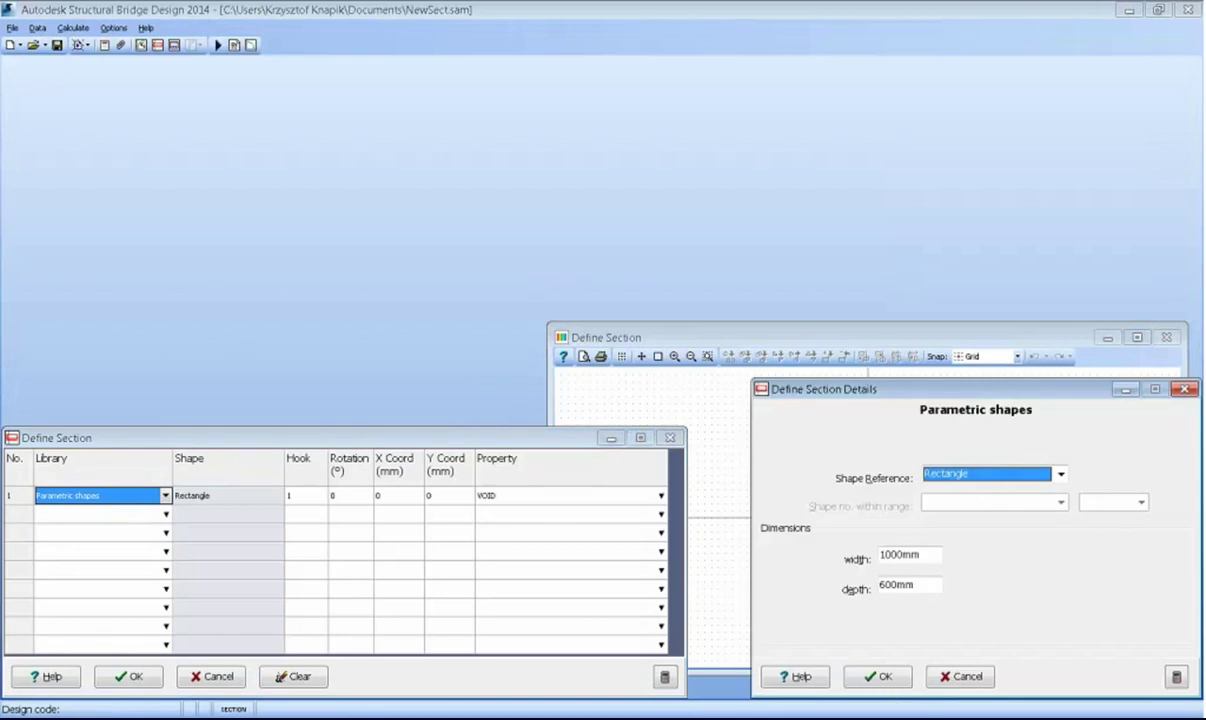
left_click_drag(891, 554, 869, 559)
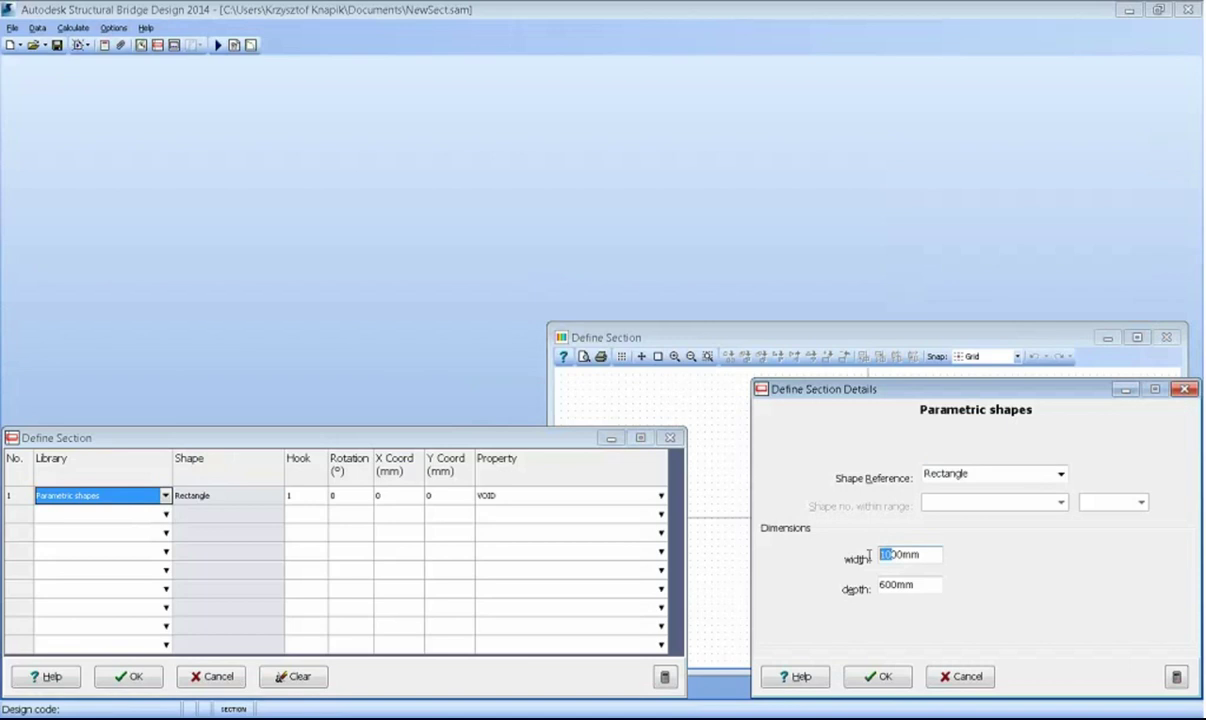
type("4")
left_click_drag(886, 584, 880, 585)
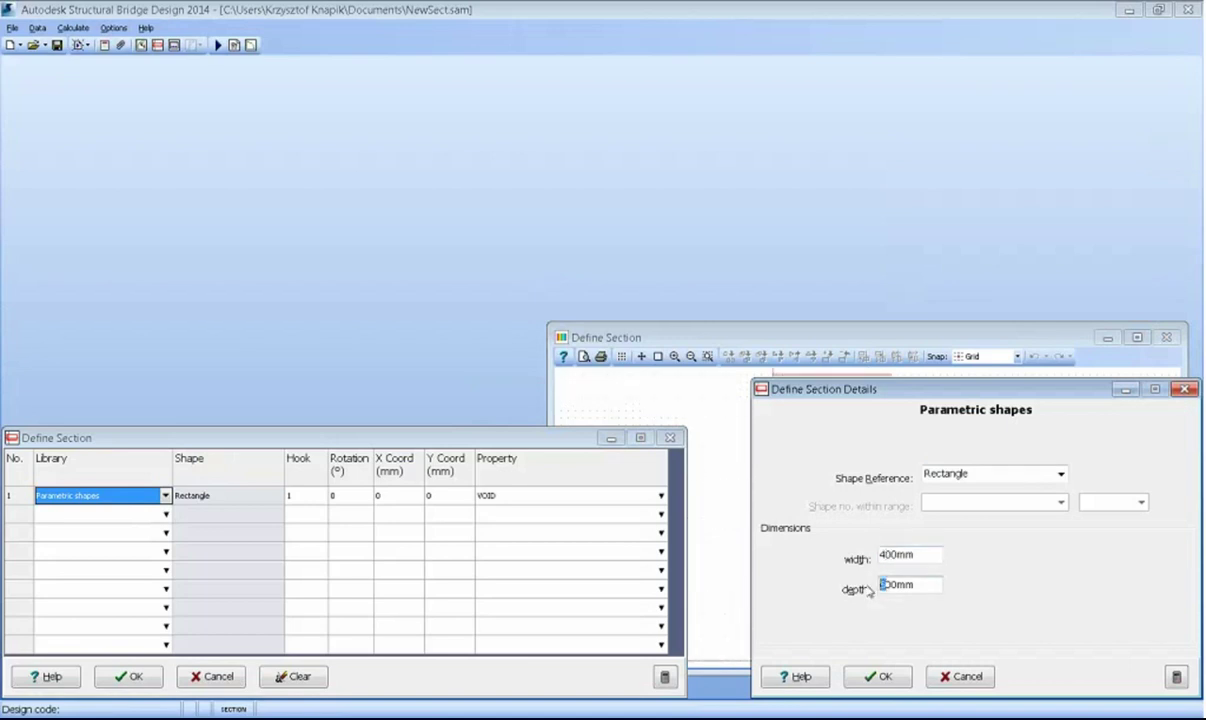
type("8")
left_click_drag(955, 389, 316, 91)
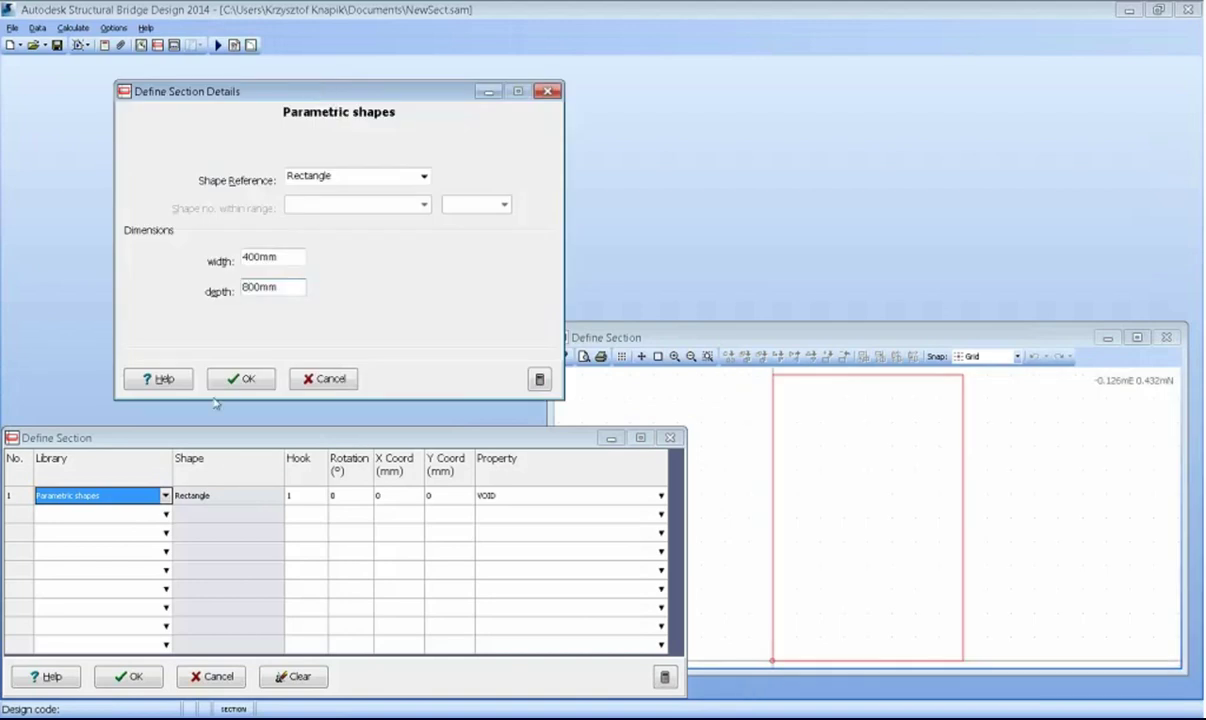
left_click(243, 380)
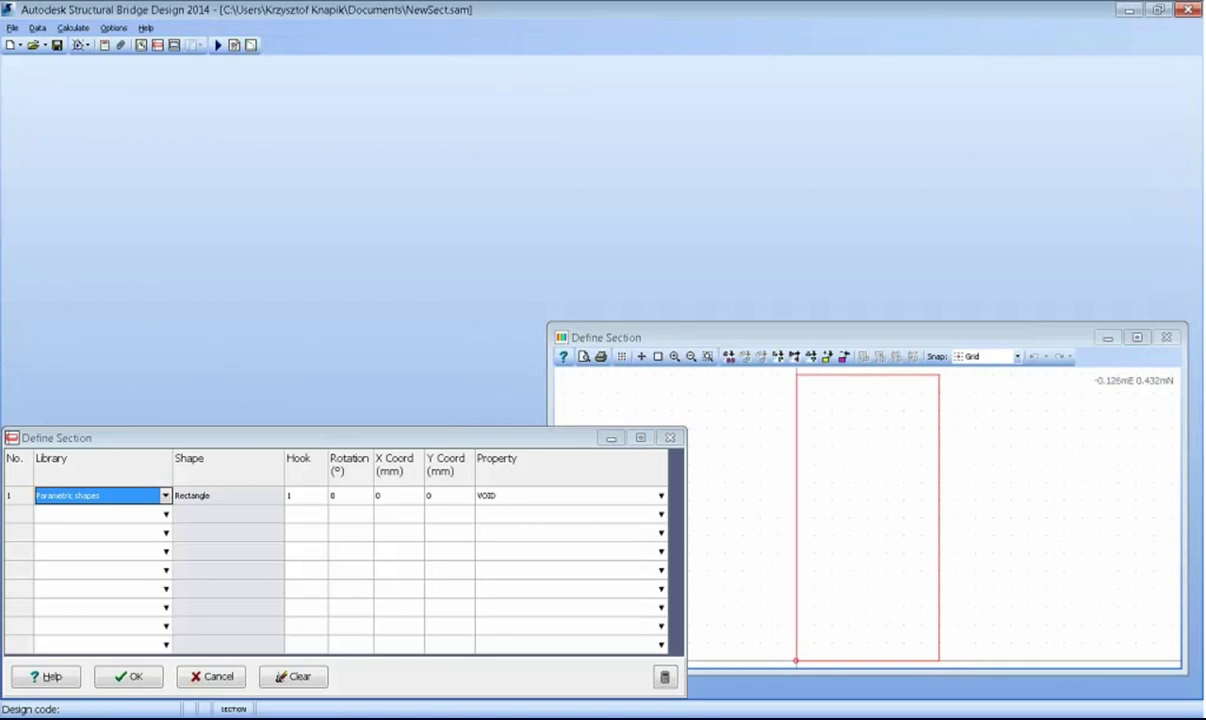
- Assign the property Concrete: MP1: C31 Es 33.3 to the rectangle and accept the section definition
left_click(135, 678)
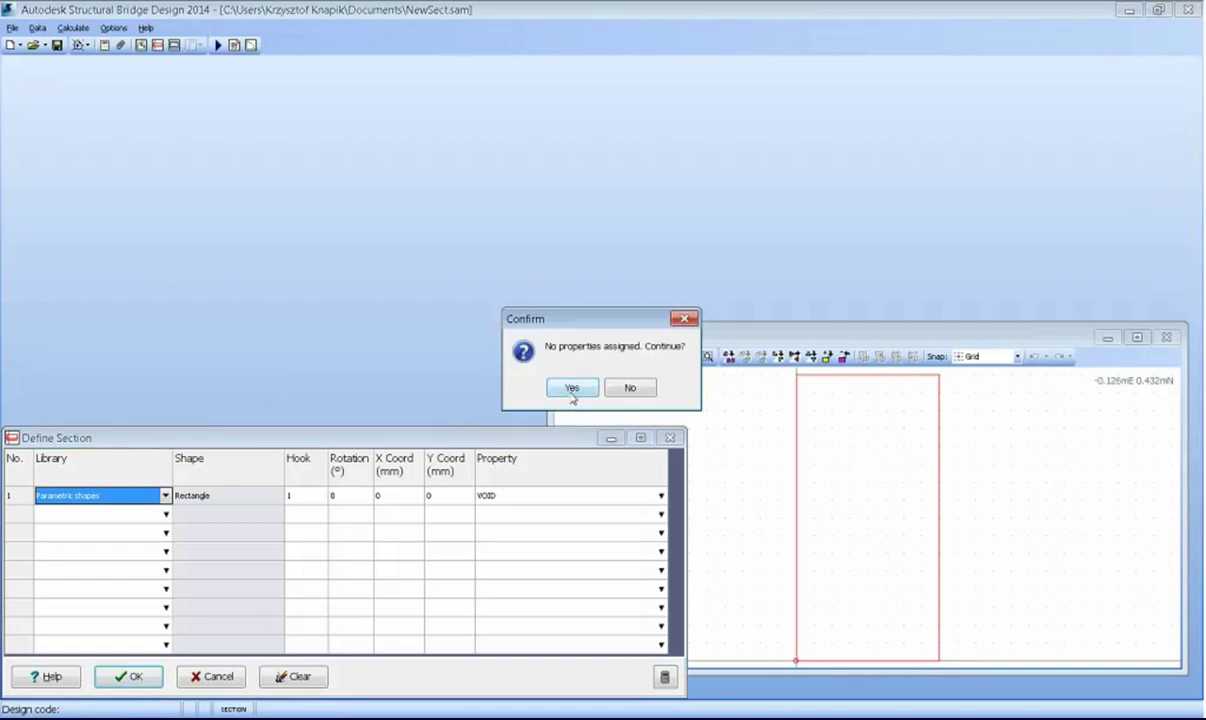
left_click(622, 388)
left_click(560, 498)
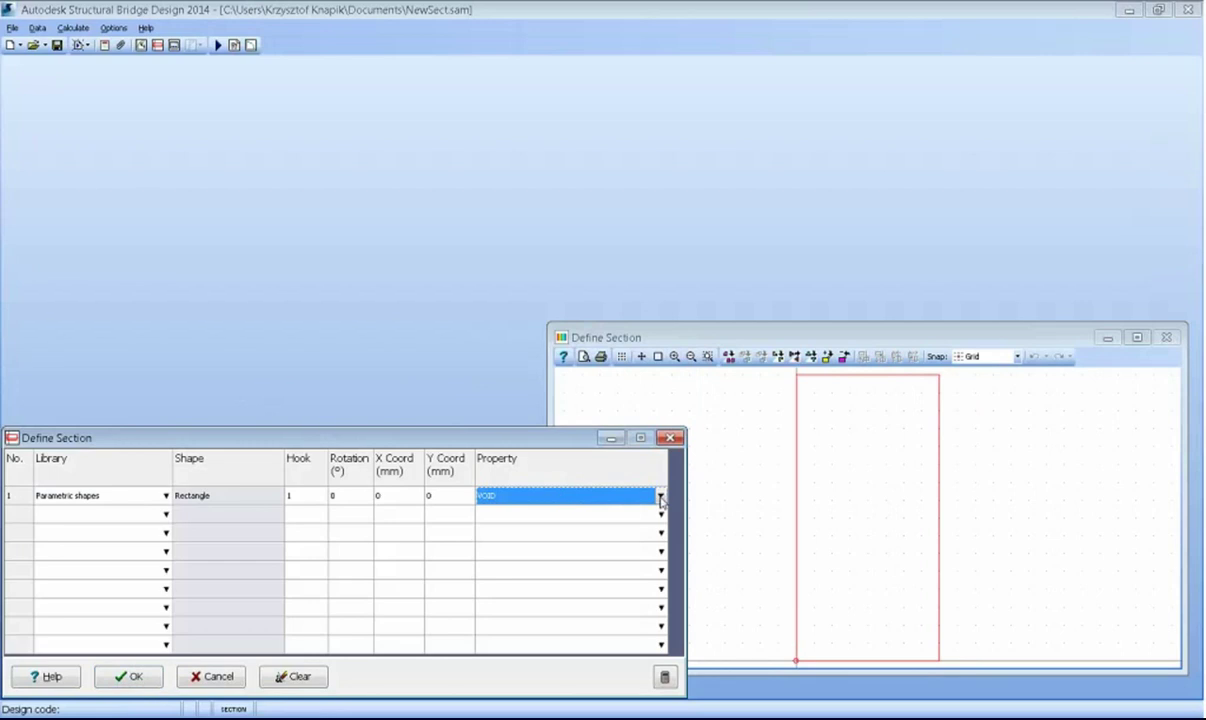
left_click(560, 497)
left_click(549, 517)
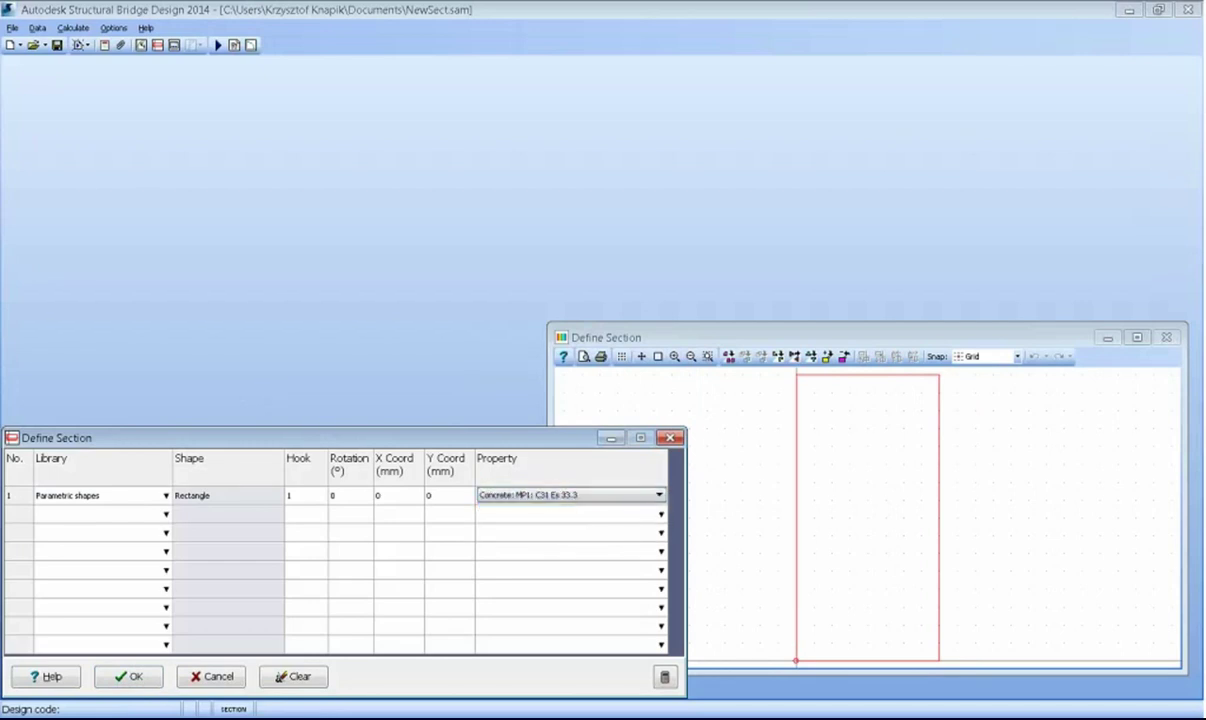
left_click(137, 680)
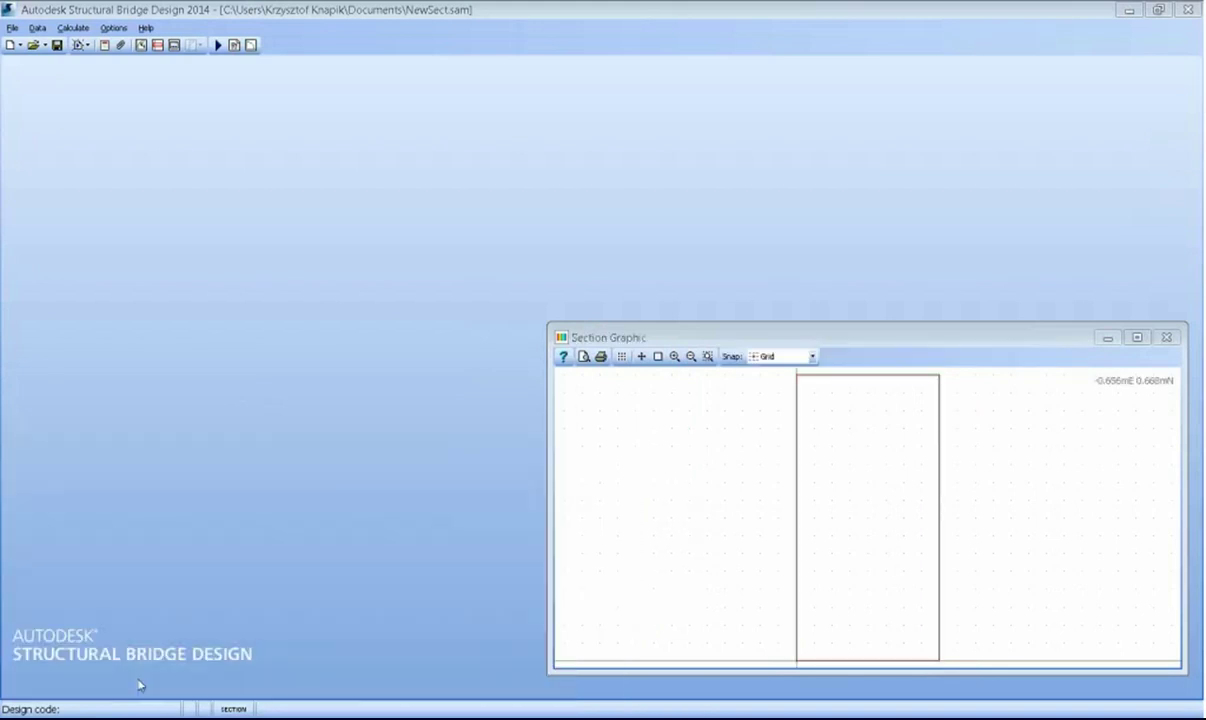
left_click(174, 46)
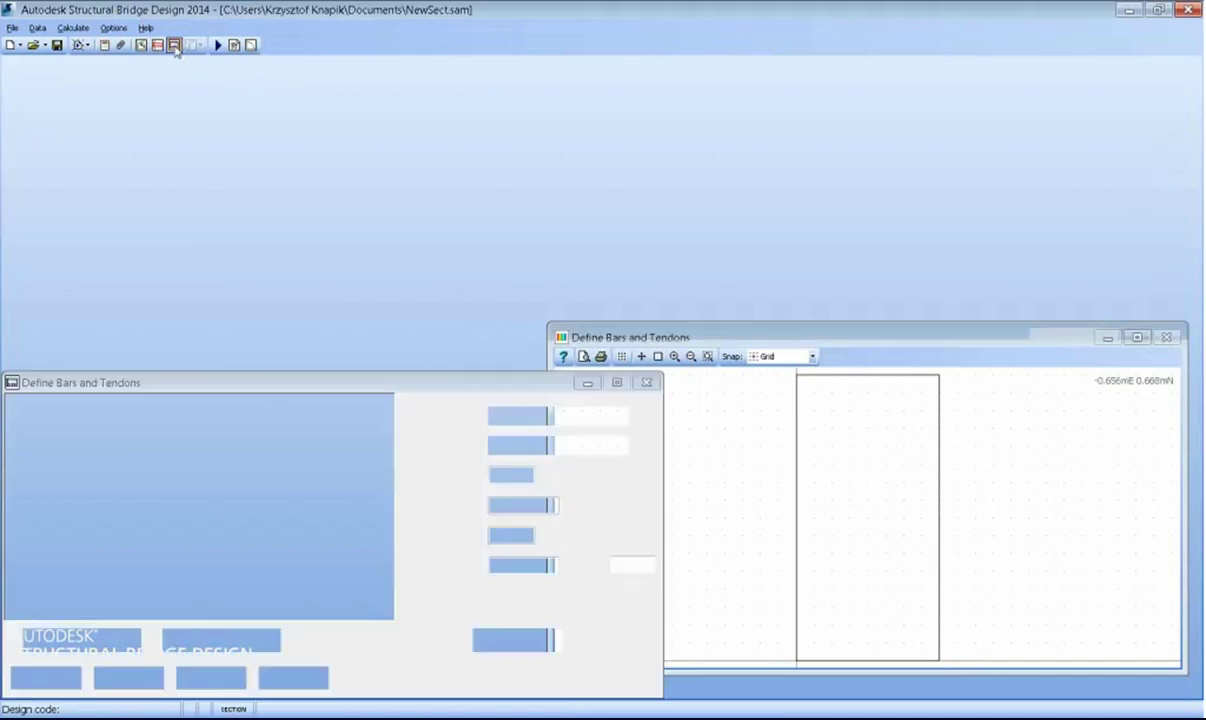
left_click_drag(213, 367, 200, 120)
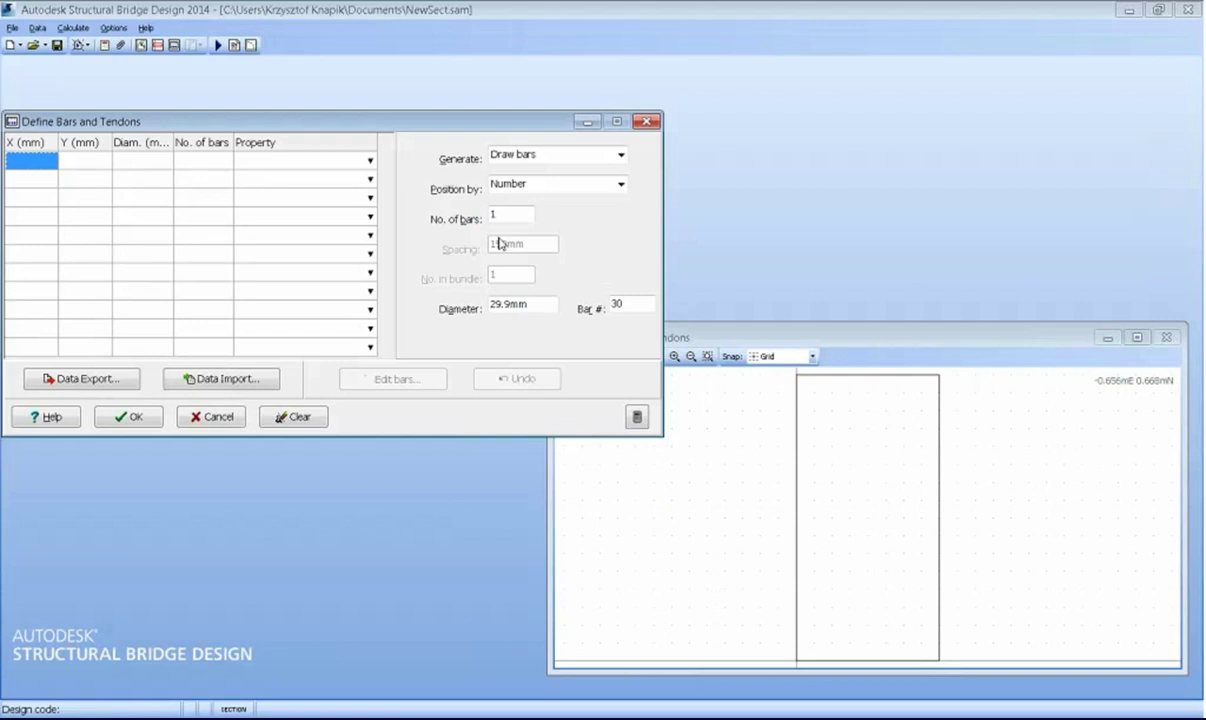
left_click(620, 156)
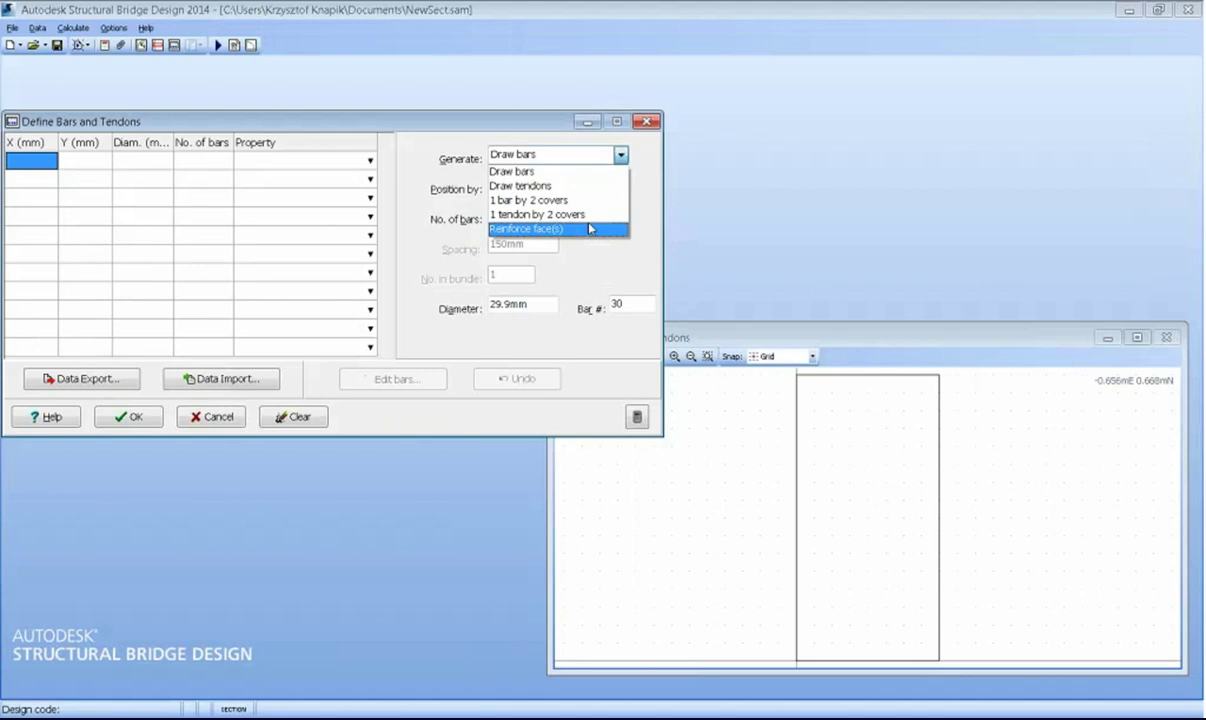
left_click(211, 416)
left_click(211, 416)
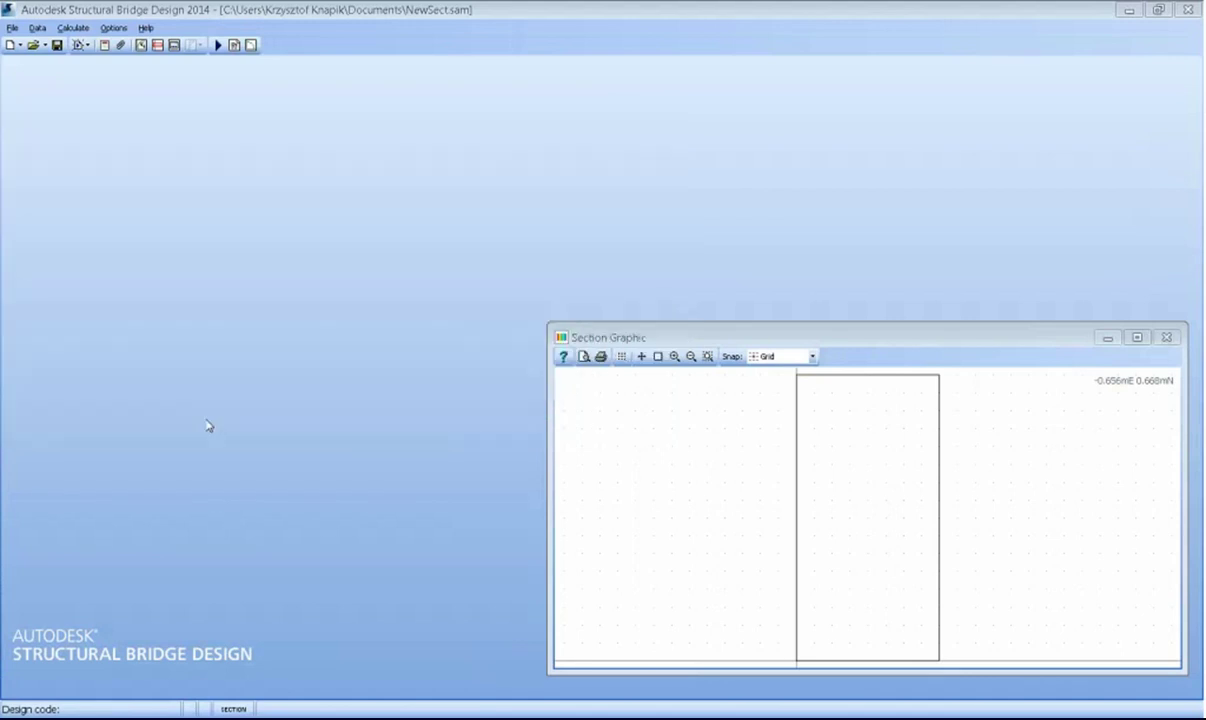
- Centre the rectangle on the vertical axis with hook -1 and X coordinate 0 mm, and accept the section definition
left_click(141, 45)
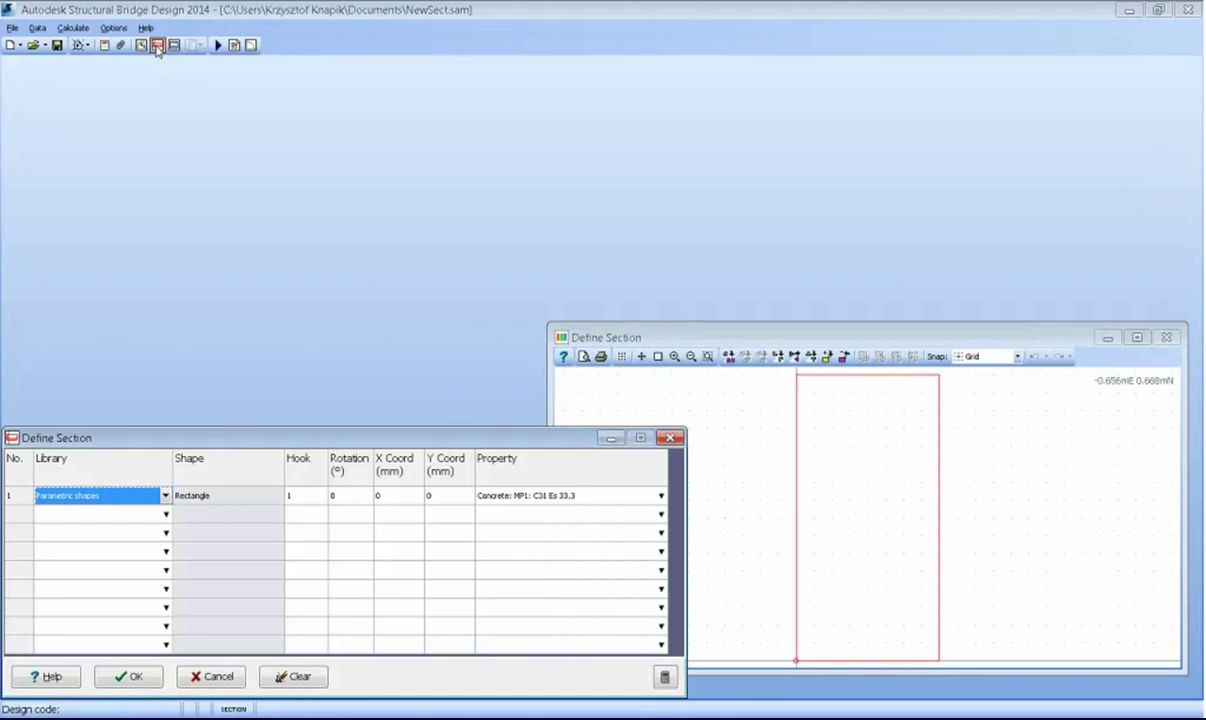
left_click_drag(322, 437, 326, 307)
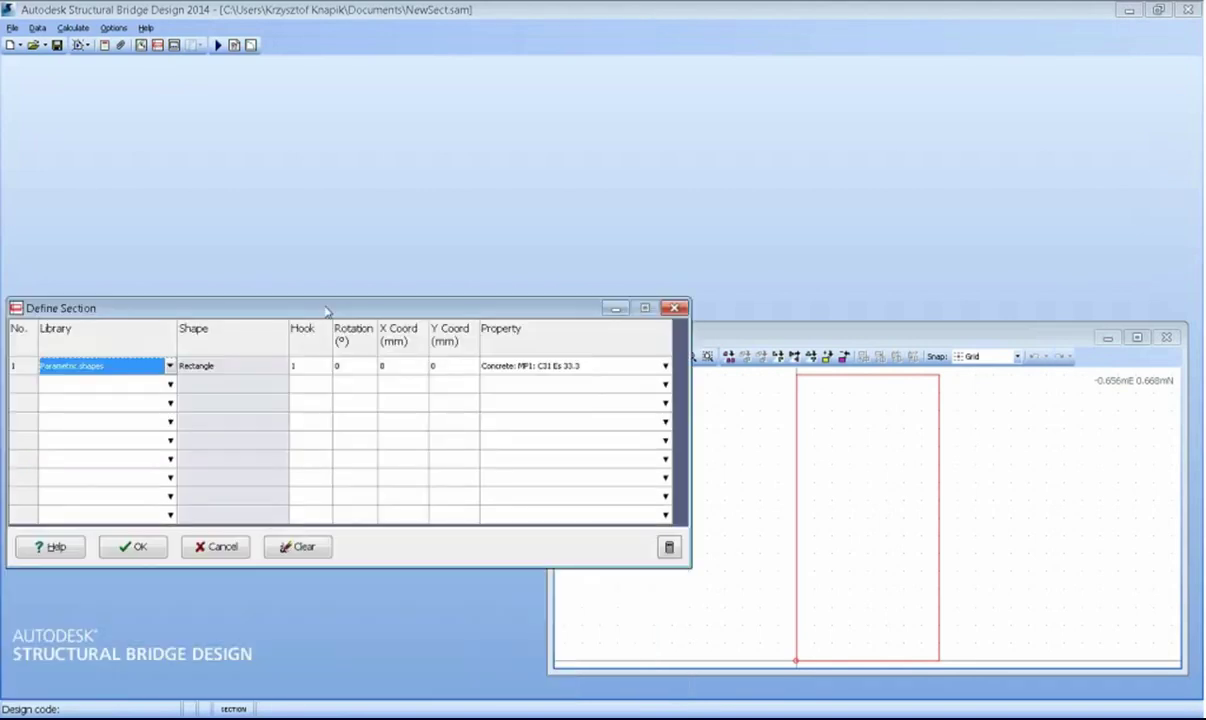
left_click(310, 366)
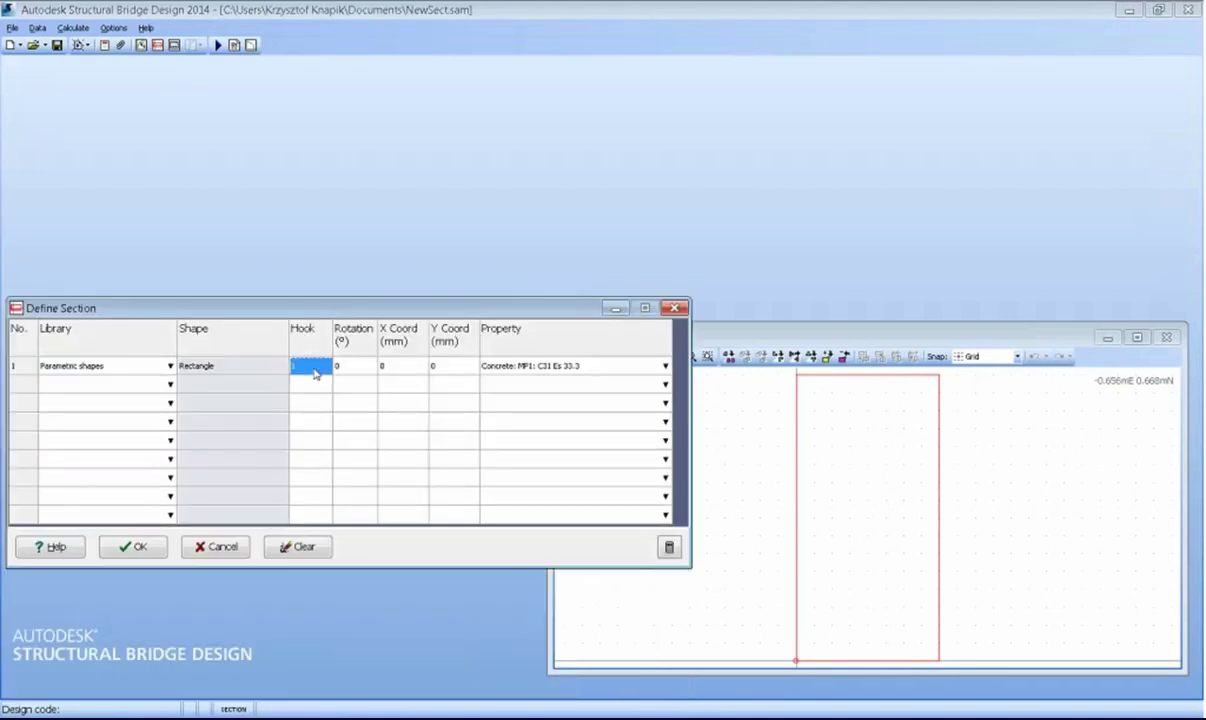
left_click(314, 373)
type("-1")
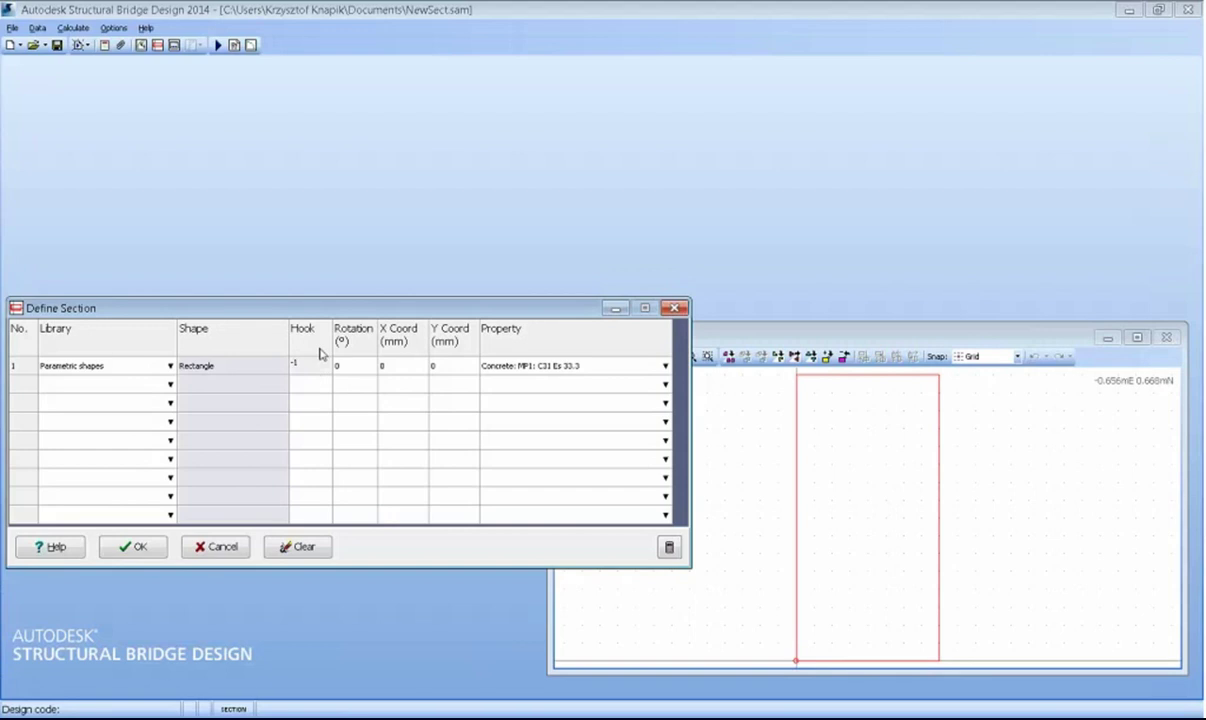
left_click(352, 368)
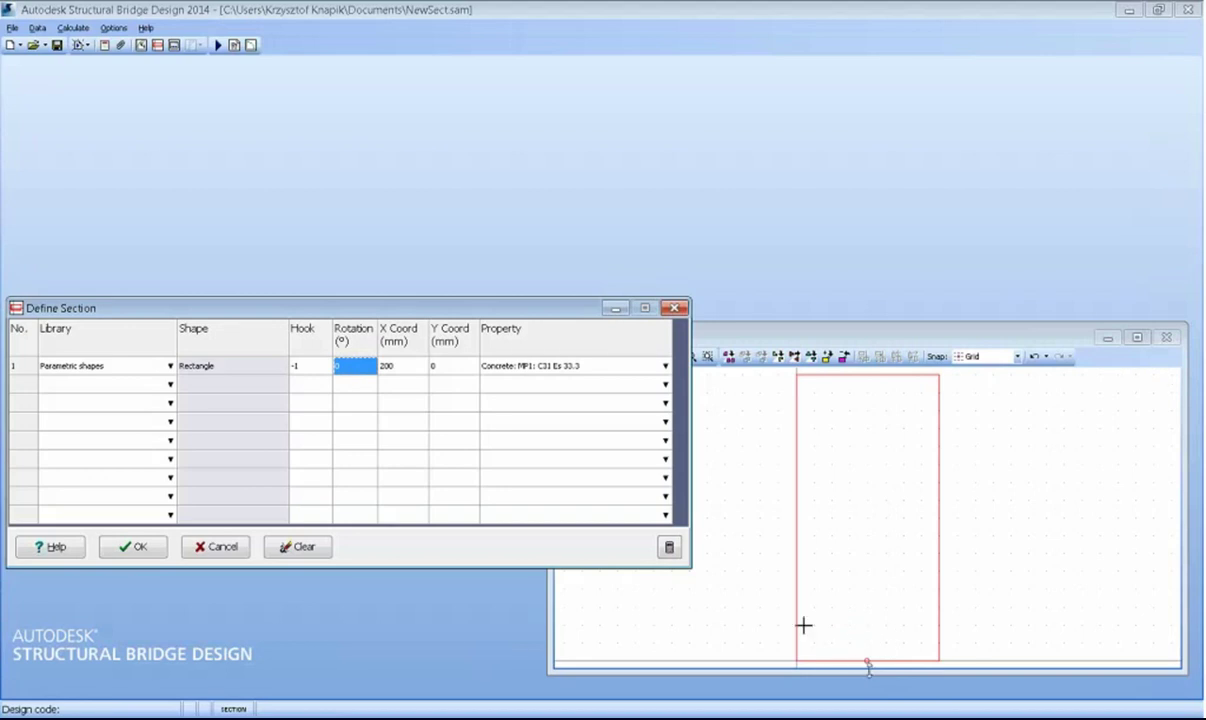
left_click(399, 367)
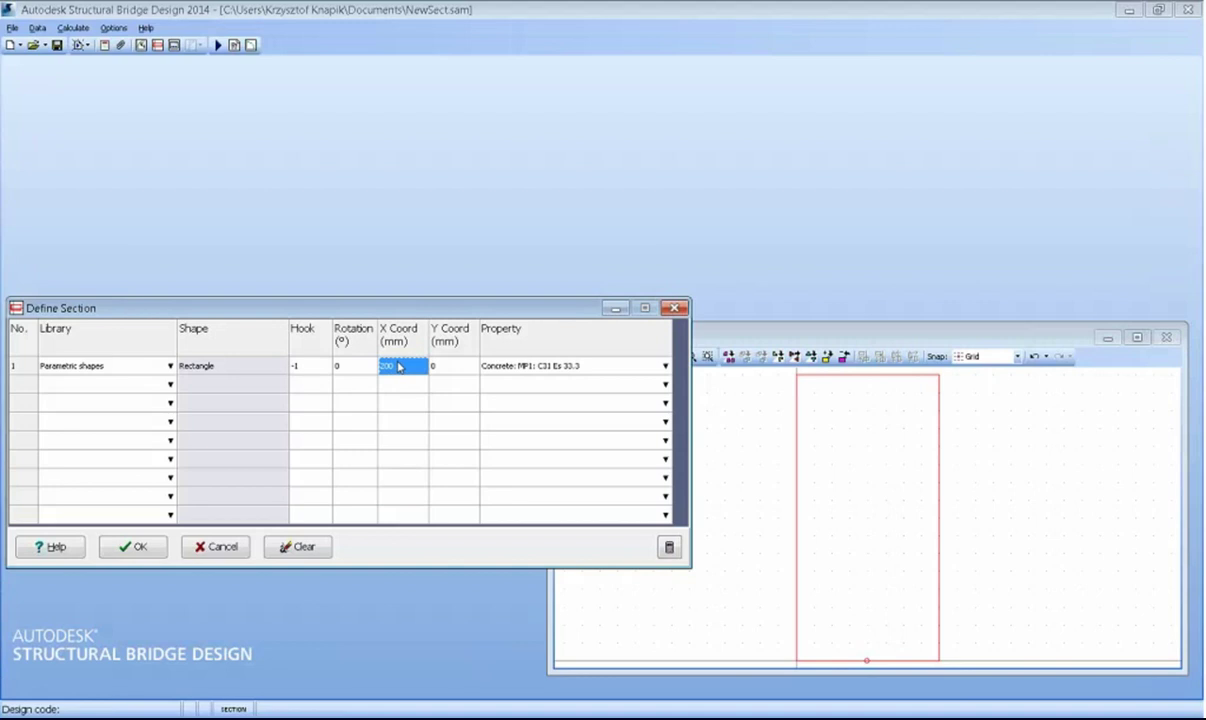
type("0")
left_click(357, 367)
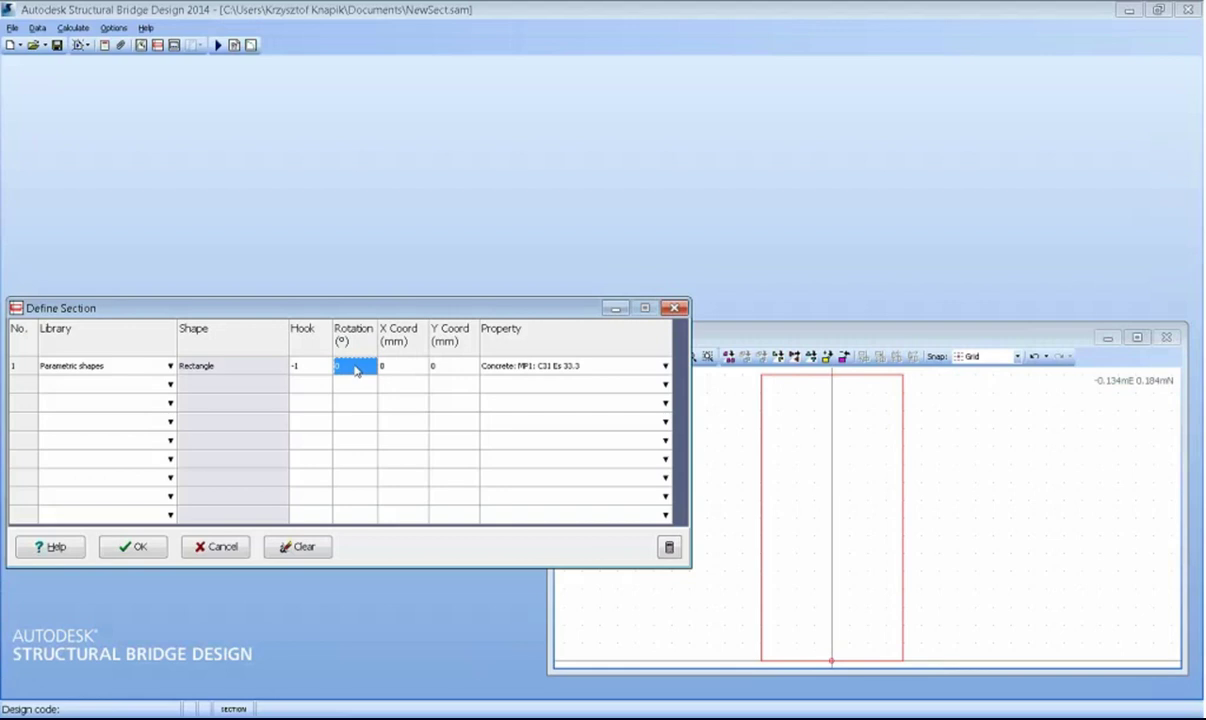
left_click(148, 549)
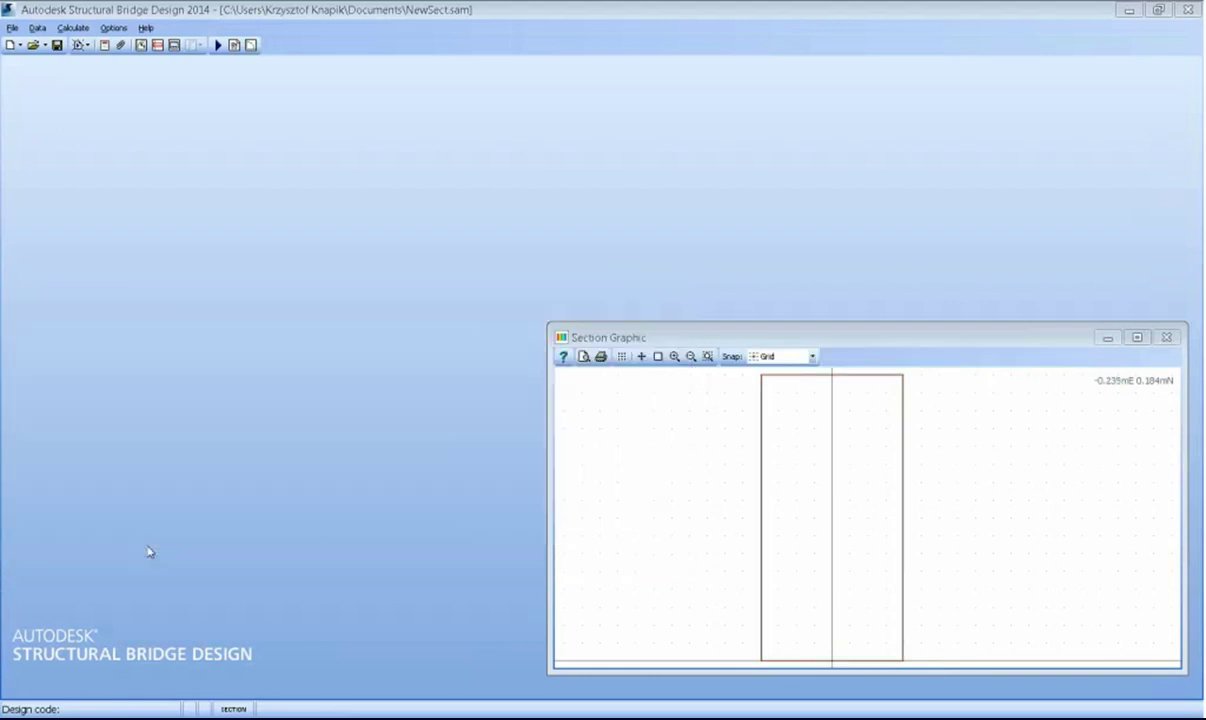
left_click(160, 45)
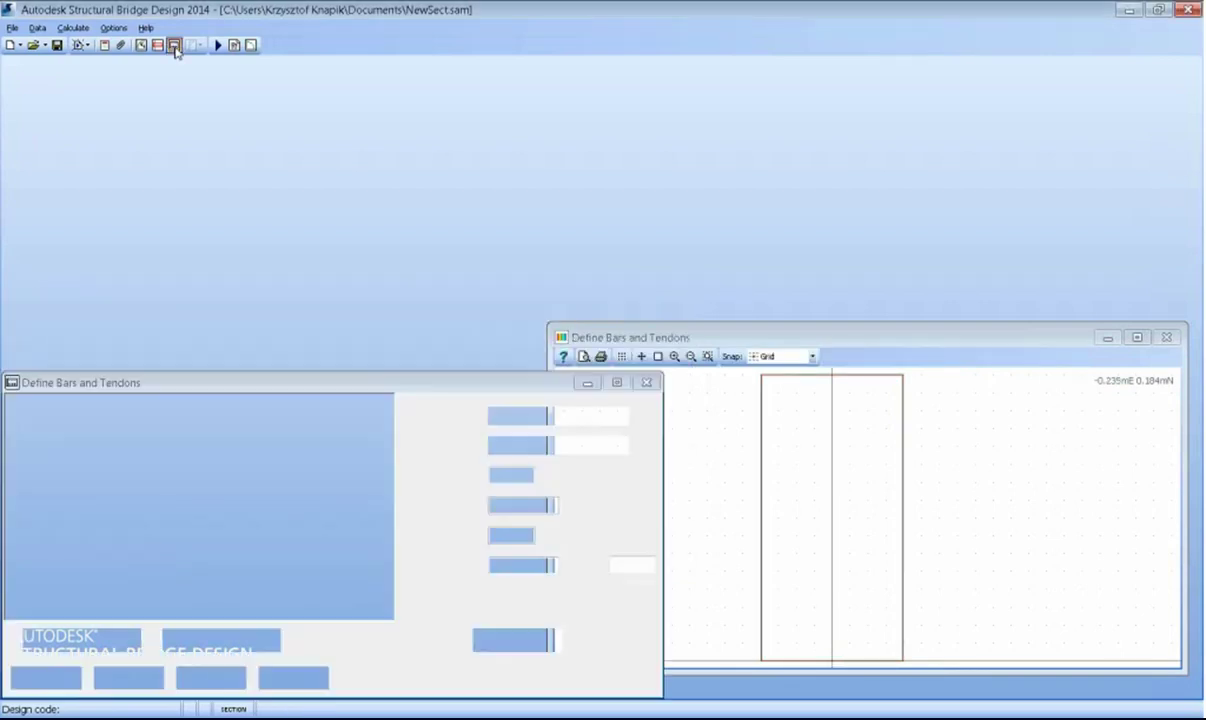
left_click_drag(362, 386, 396, 296)
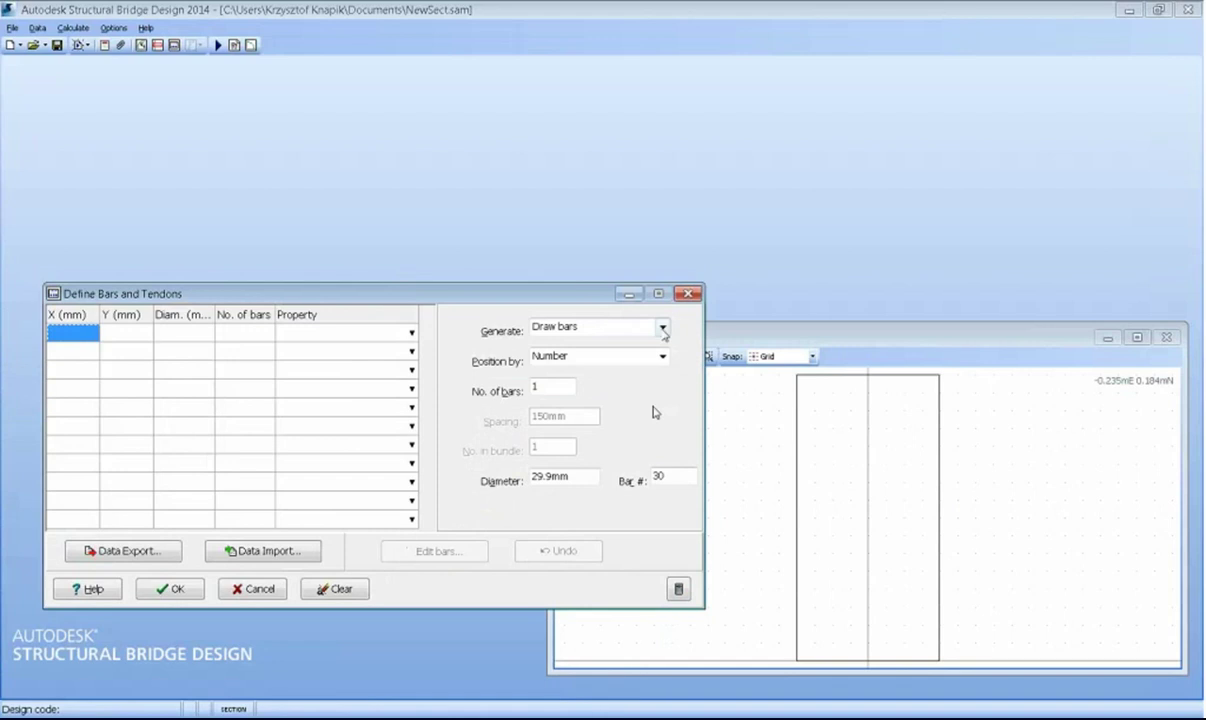
left_click(662, 330)
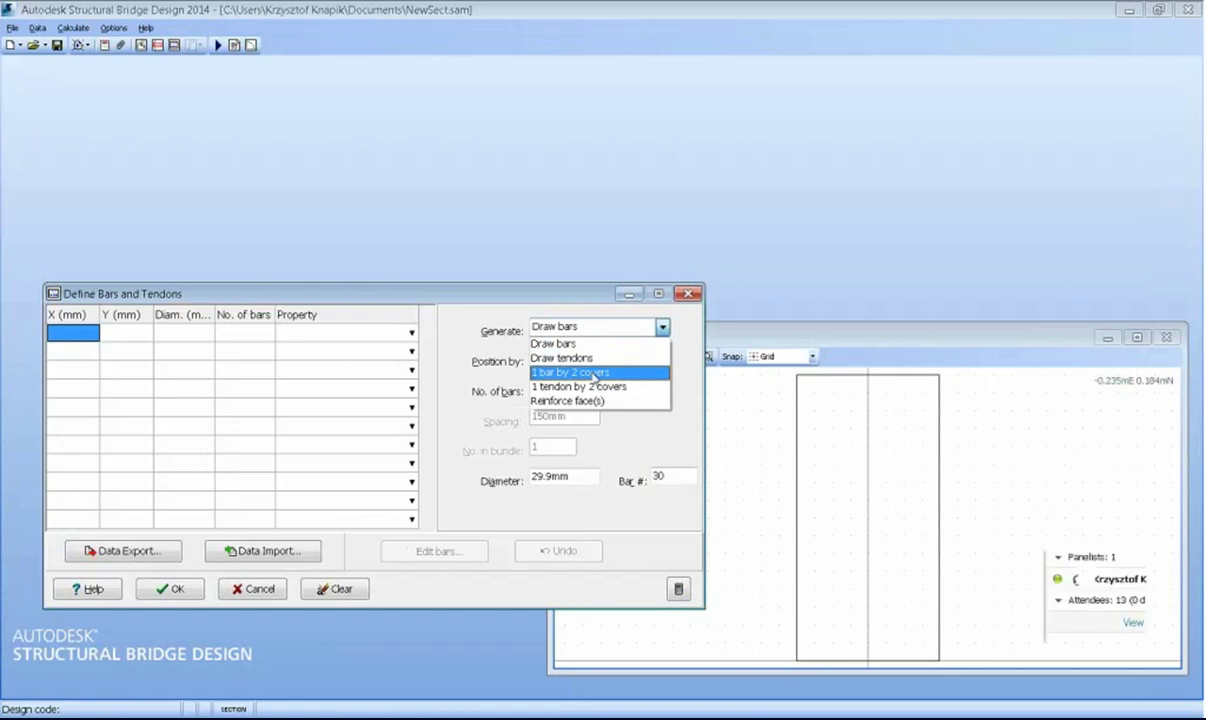
left_click(594, 373)
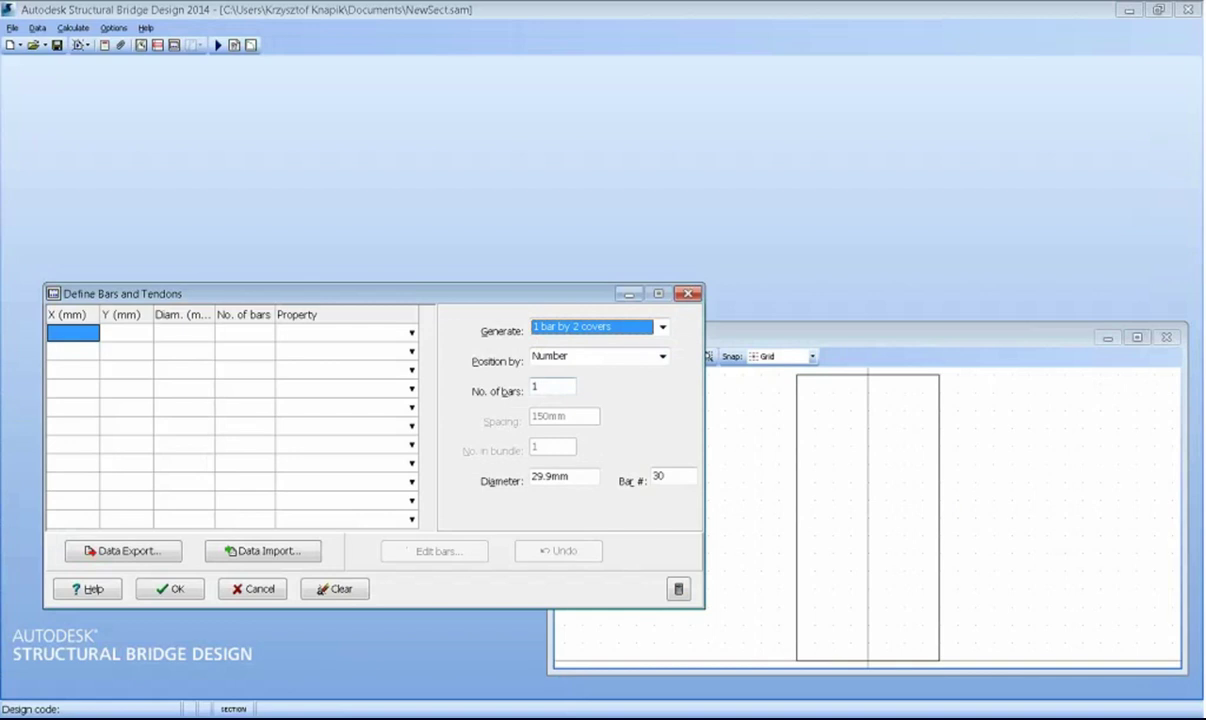
left_click(670, 477)
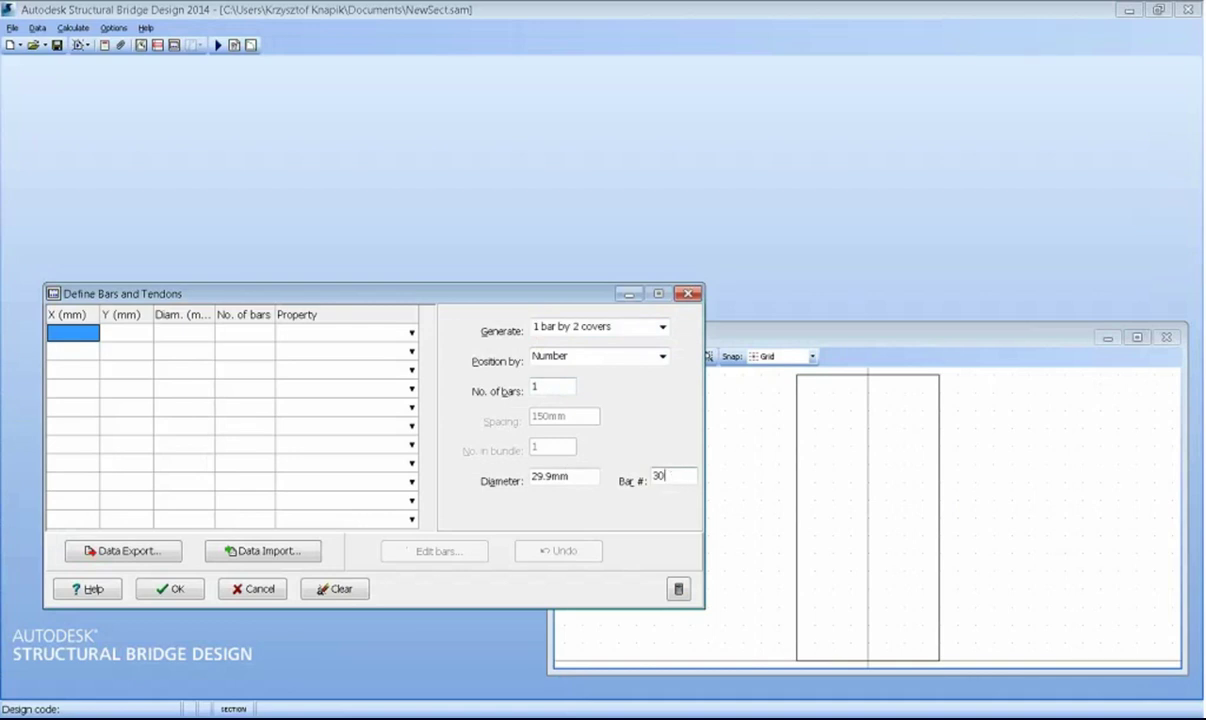
left_click(266, 590)
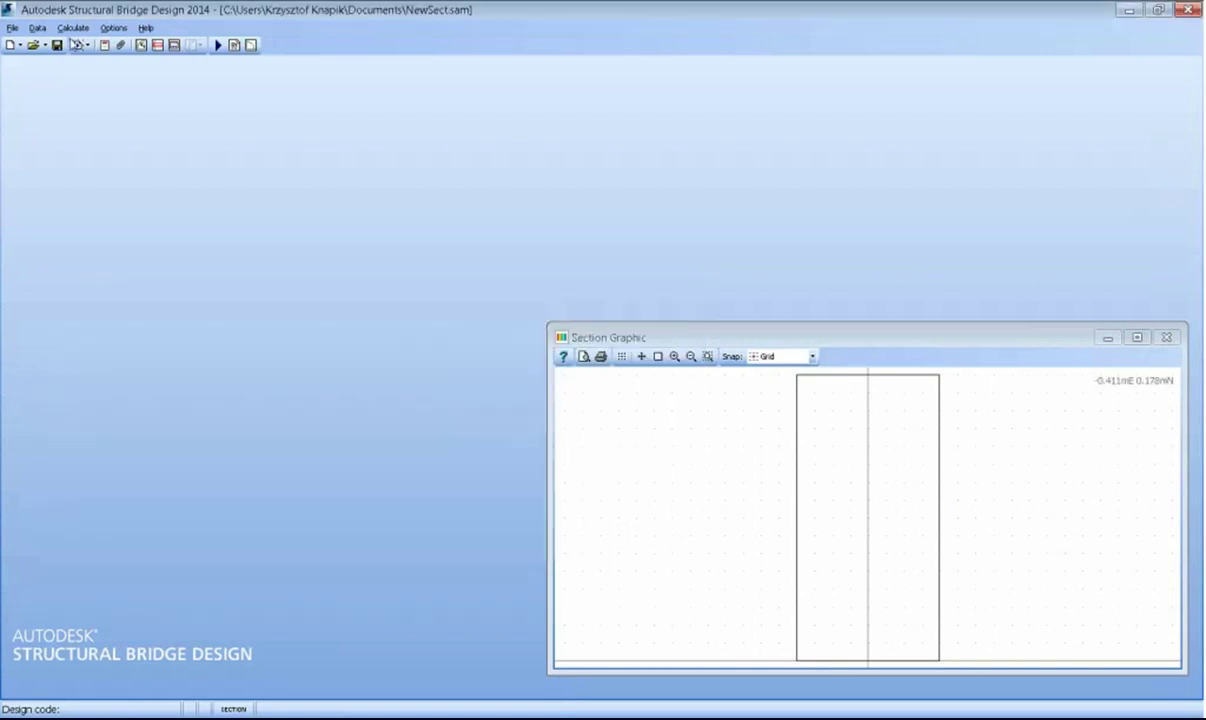
- Set the materials design code of the Project KRK 1 project template to Eurocode and accept the template
left_click(37, 28)
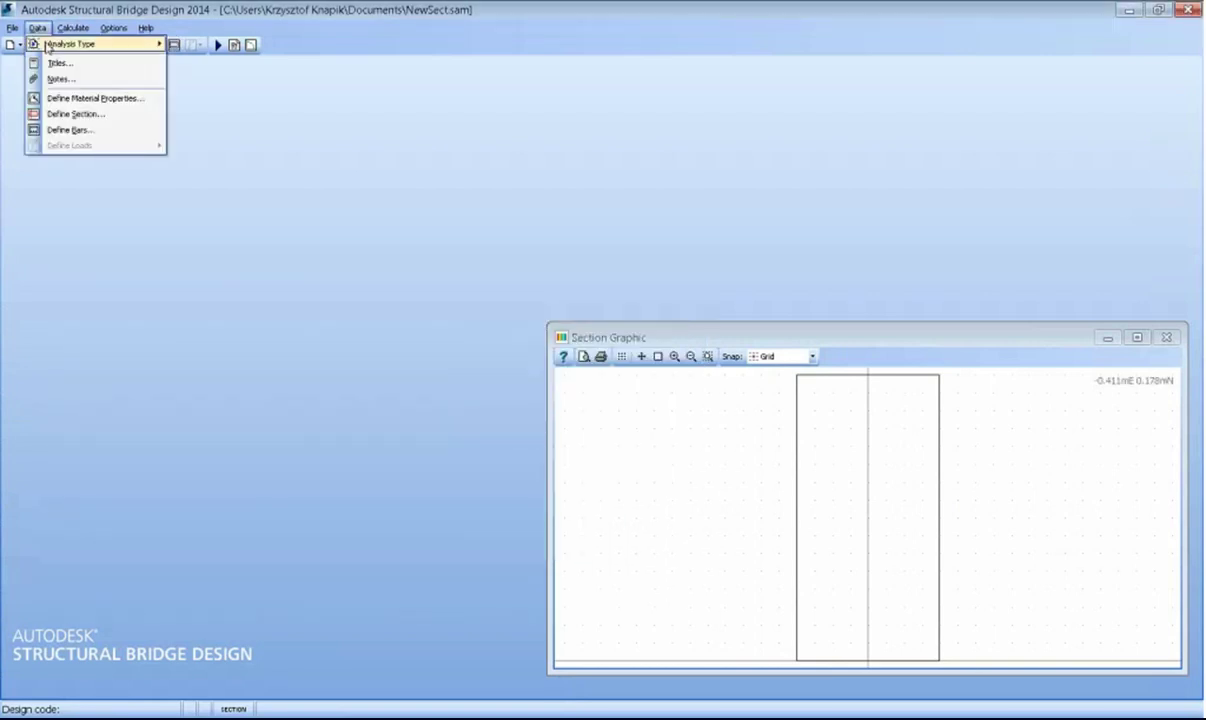
mouse_move(39, 33)
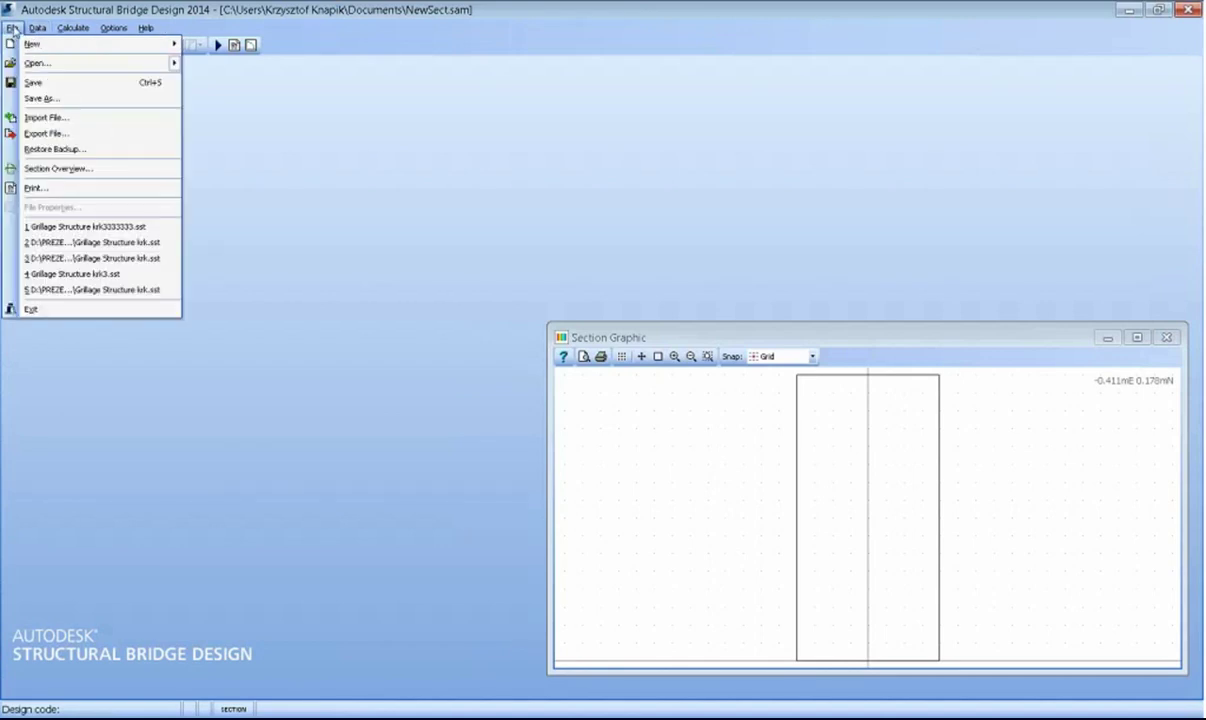
left_click(13, 29)
left_click(38, 28)
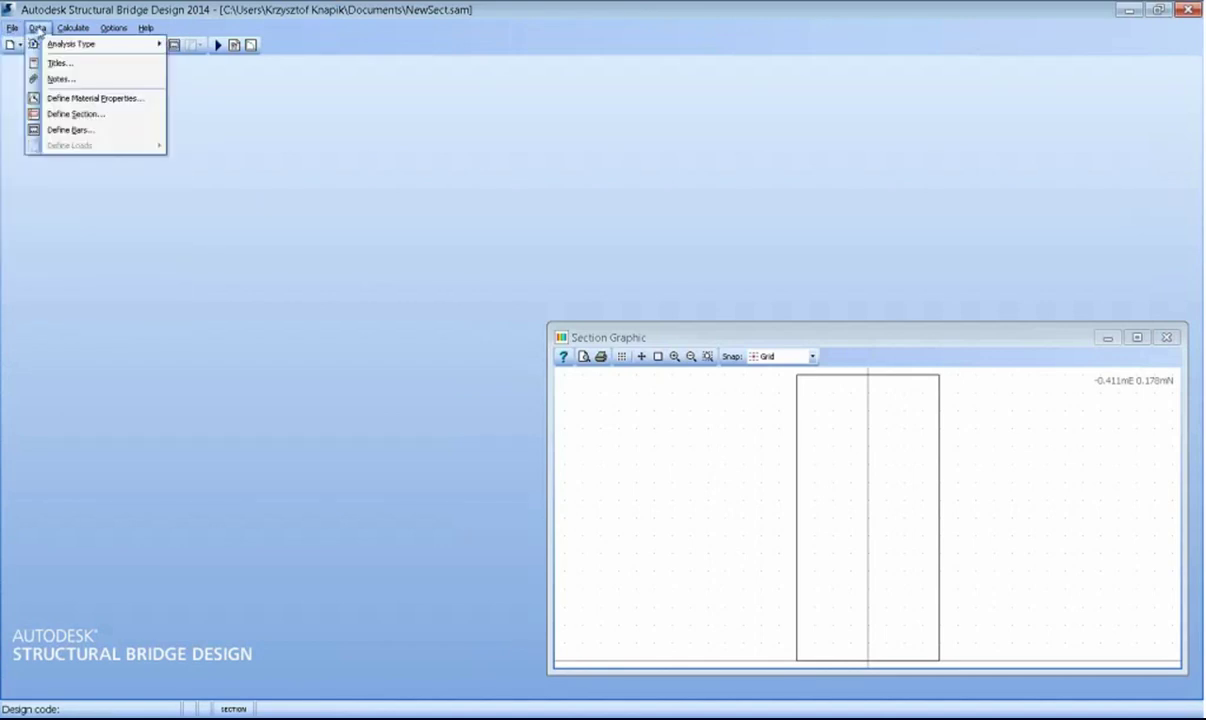
mouse_move(62, 30)
mouse_move(109, 32)
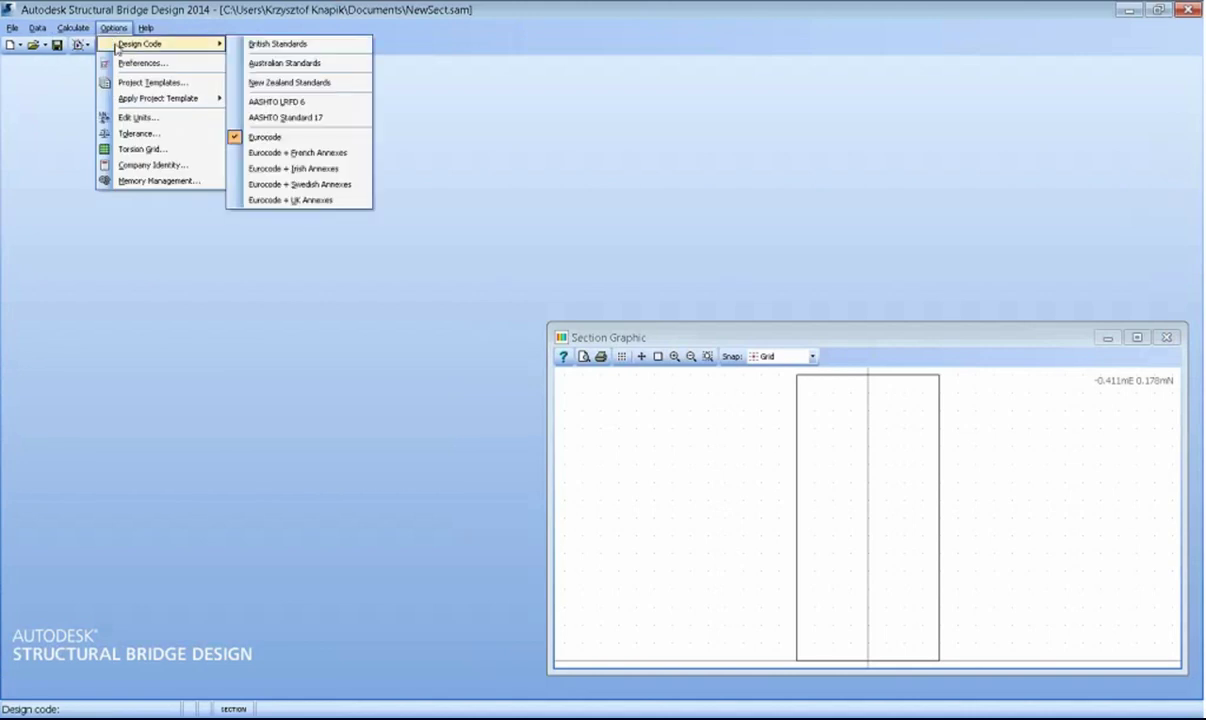
left_click(124, 84)
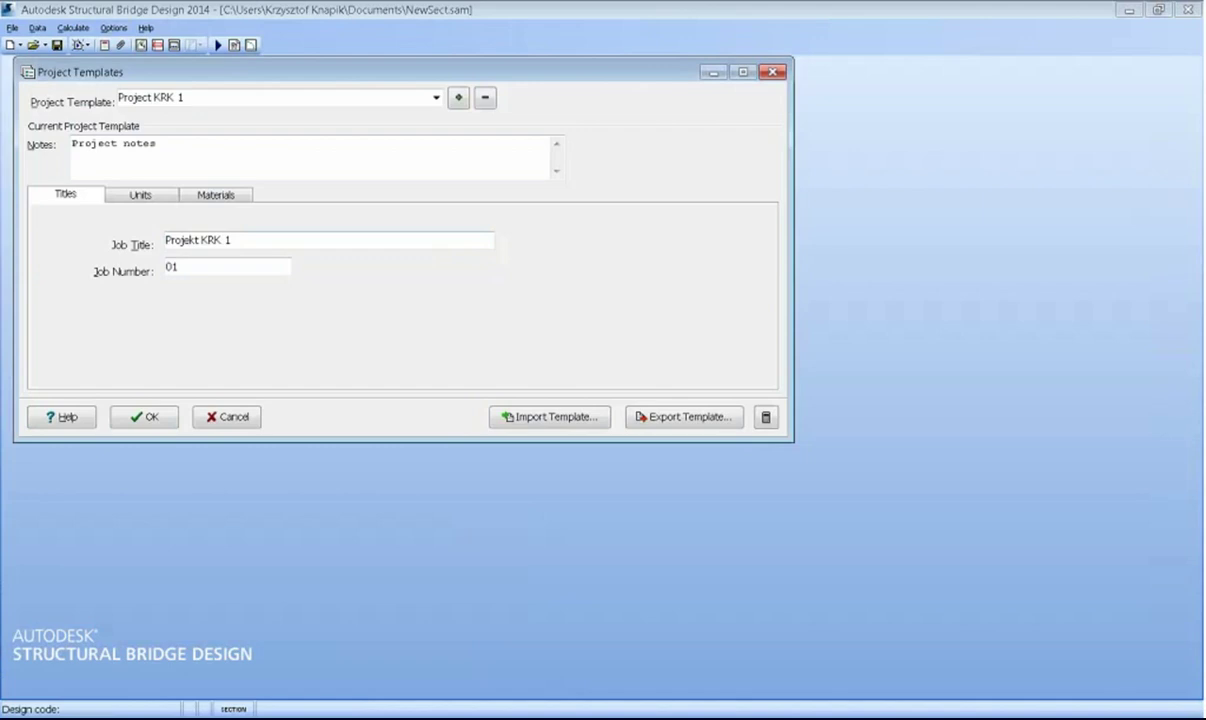
left_click(205, 193)
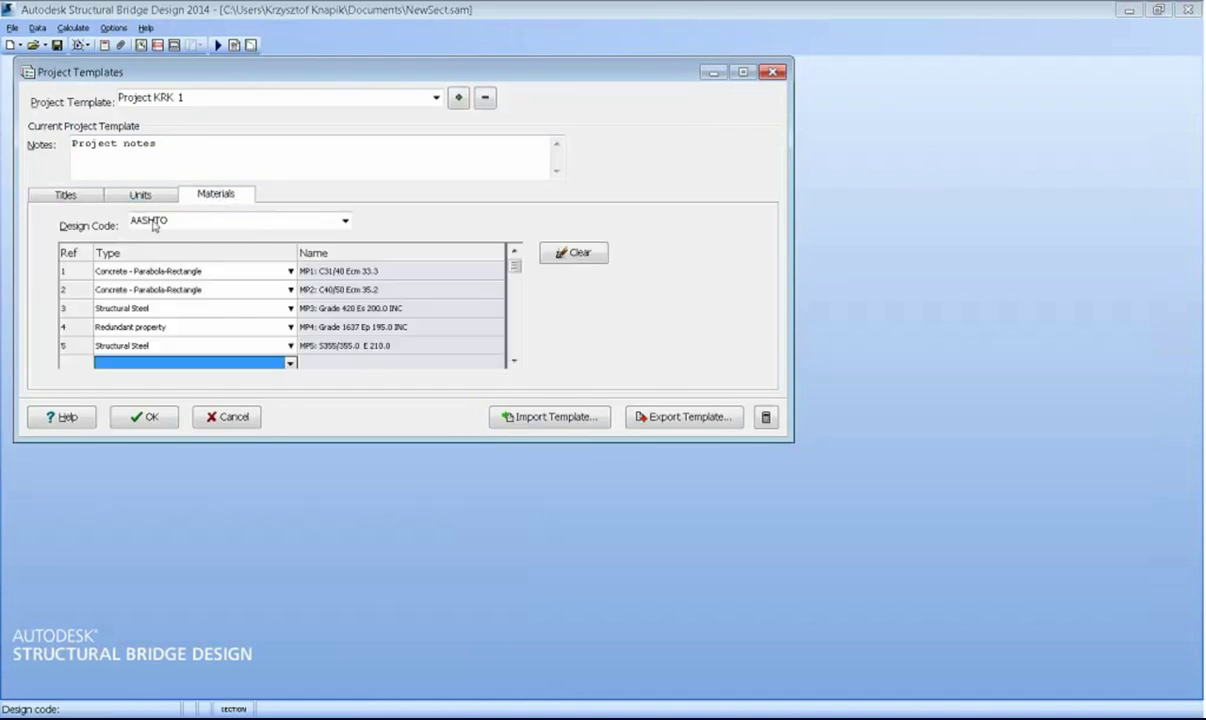
left_click(345, 221)
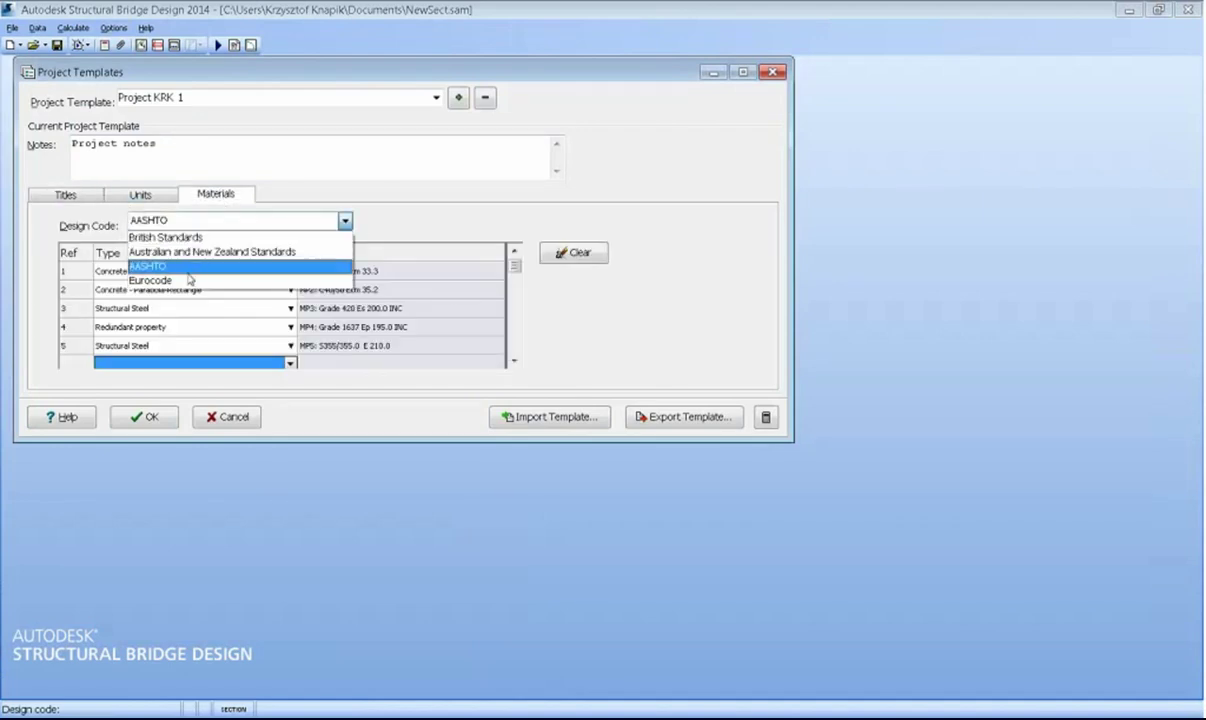
left_click(187, 278)
left_click(136, 418)
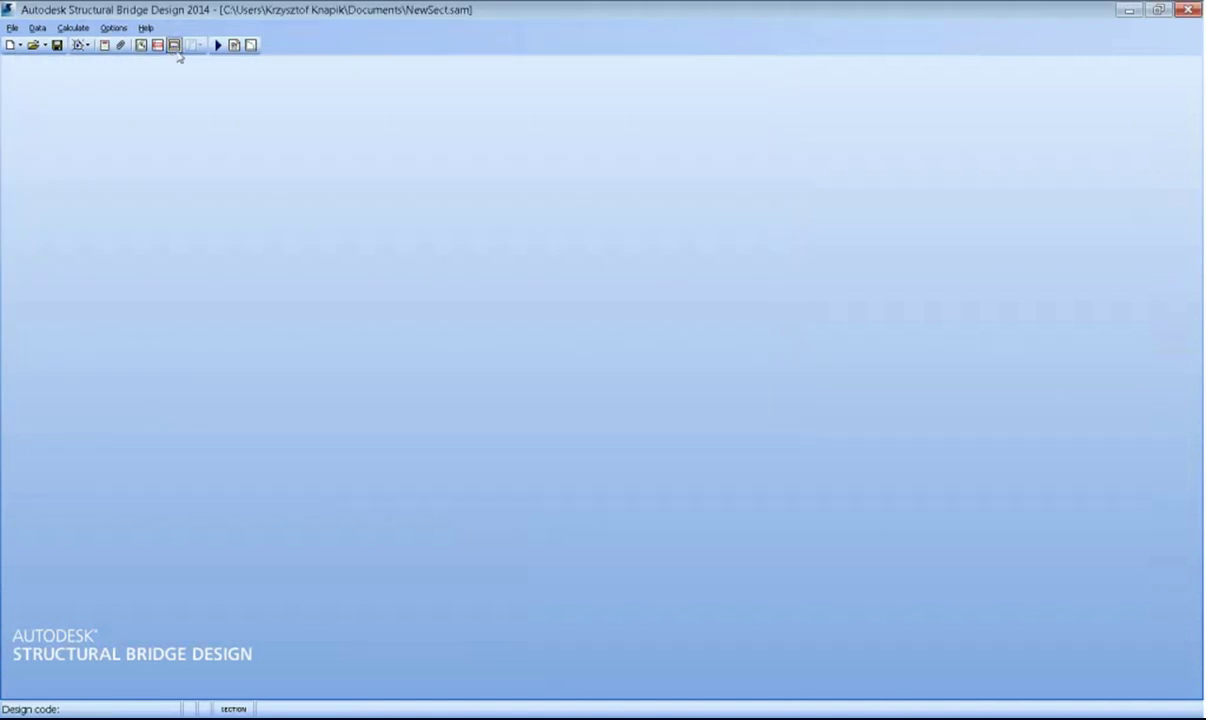
- Generate a 29.9 mm bar by 2 covers in the section's upper-left corner, with 50 mm cover to both faces
left_click(174, 46)
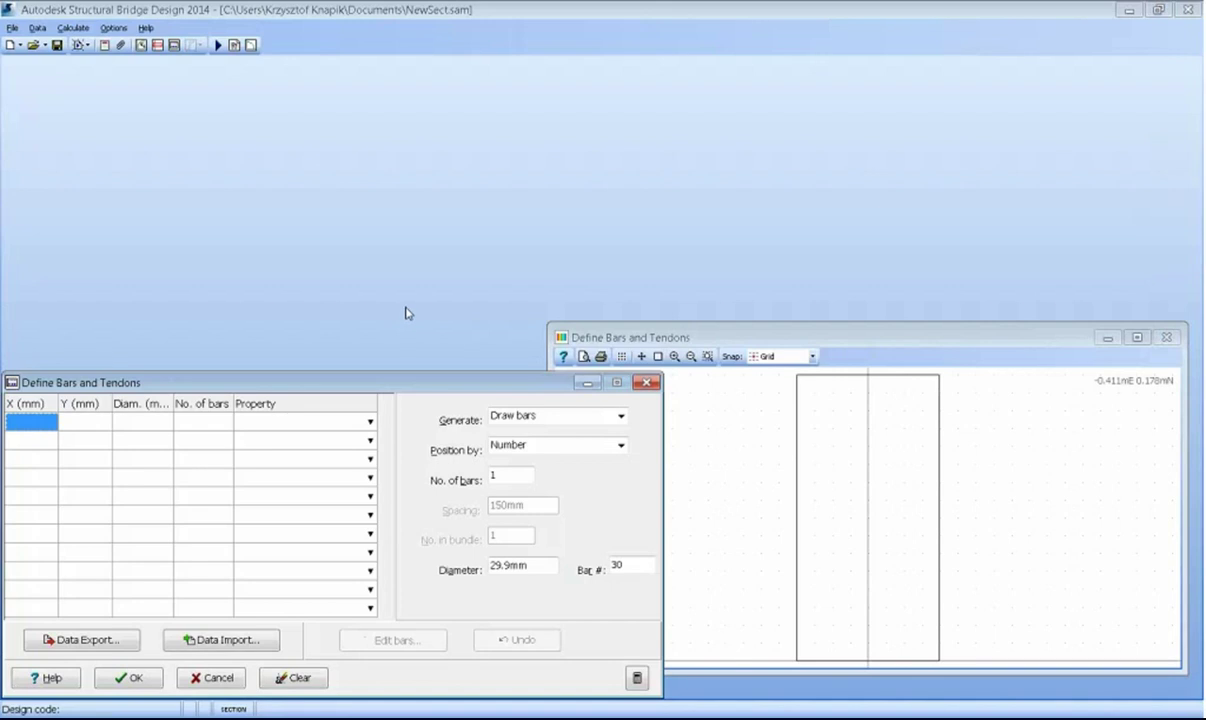
left_click_drag(367, 386, 367, 117)
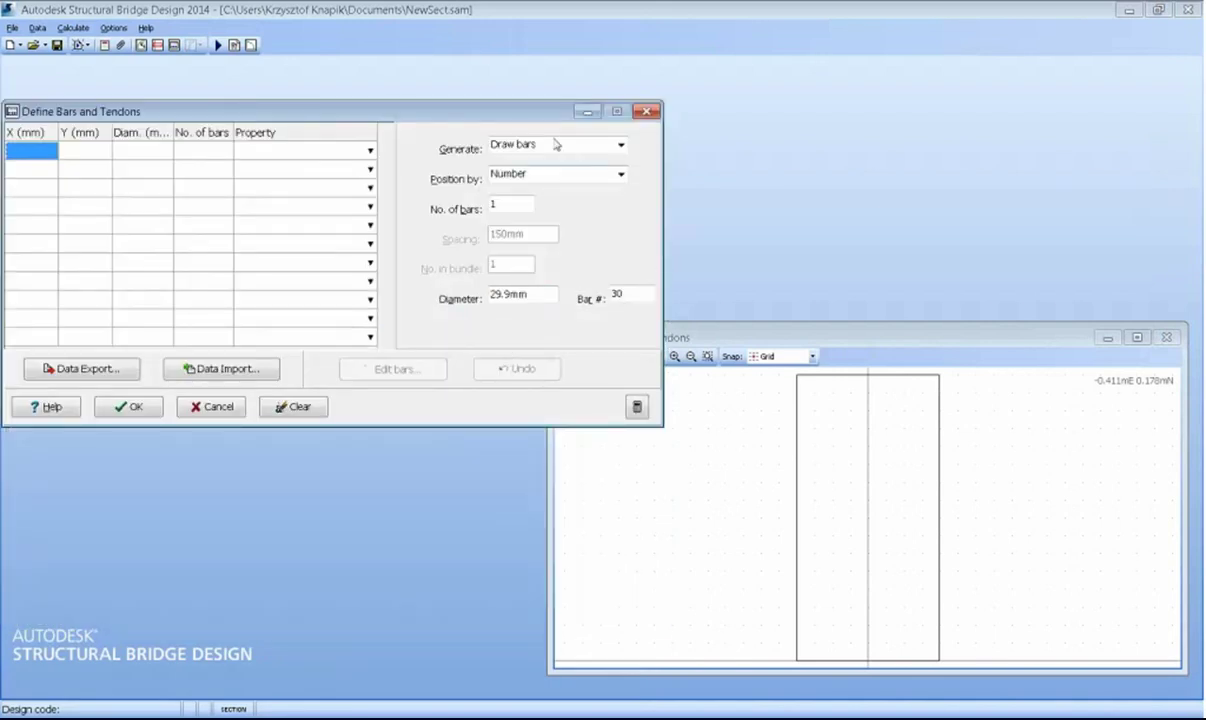
left_click(560, 147)
left_click(550, 191)
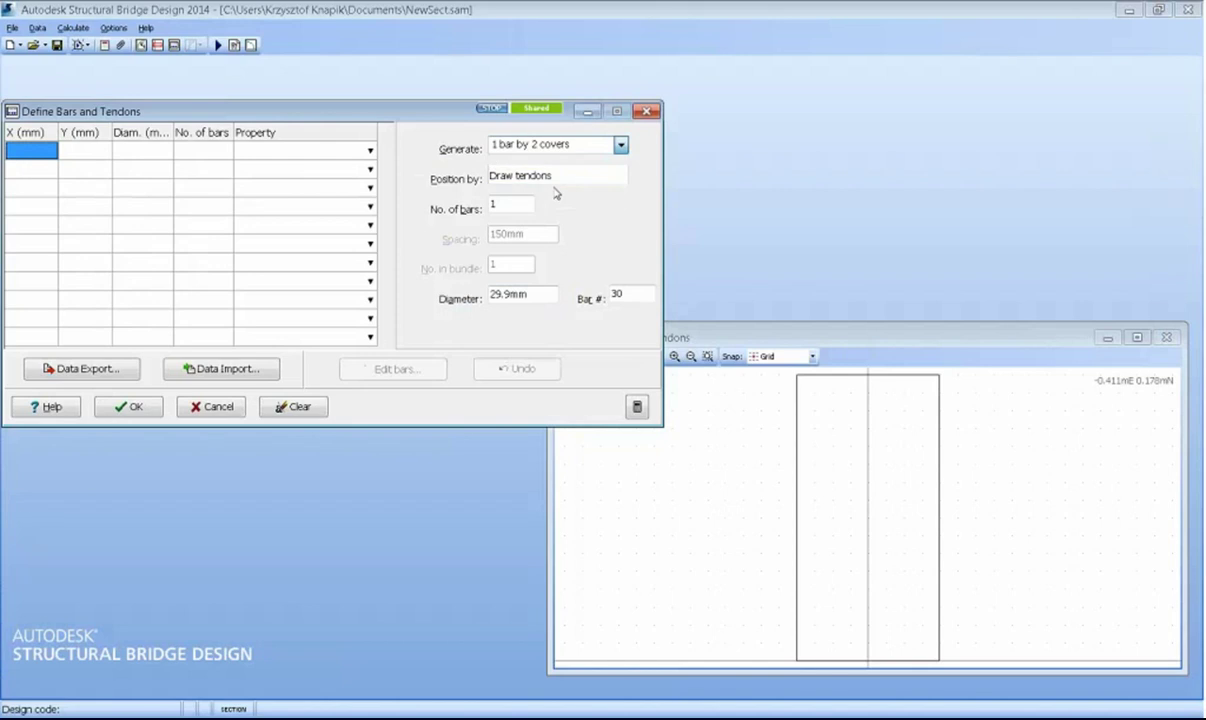
left_click(797, 405)
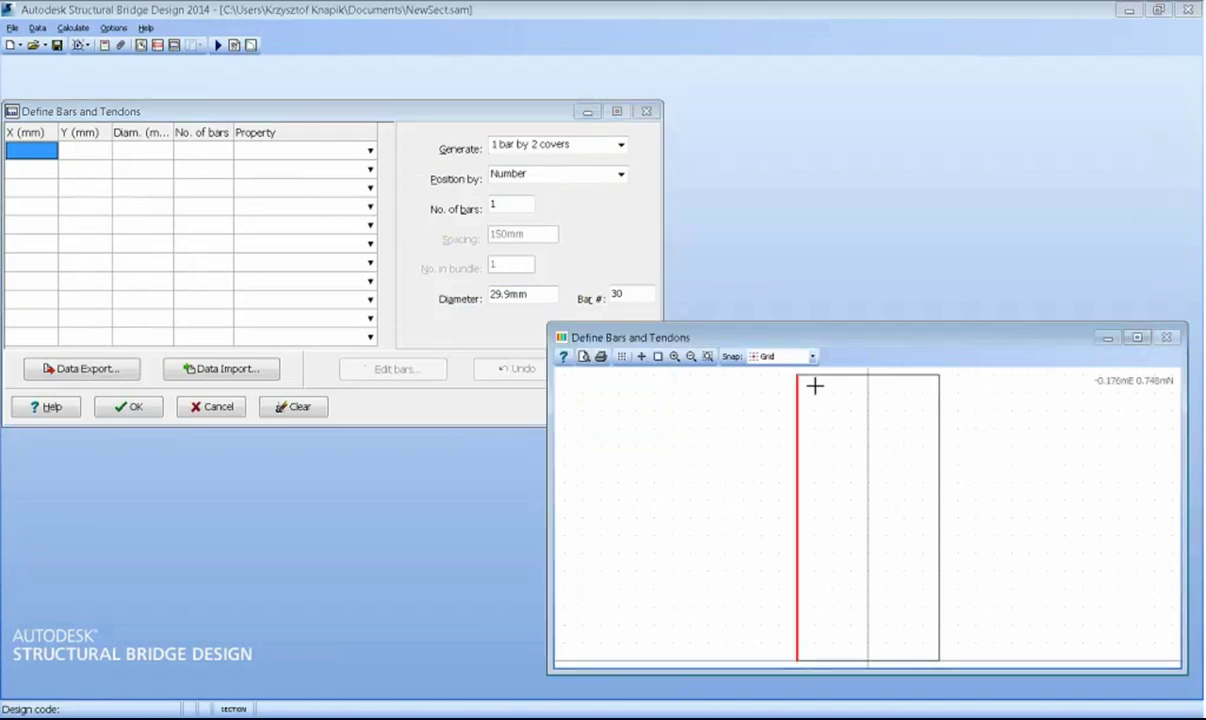
left_click(822, 375)
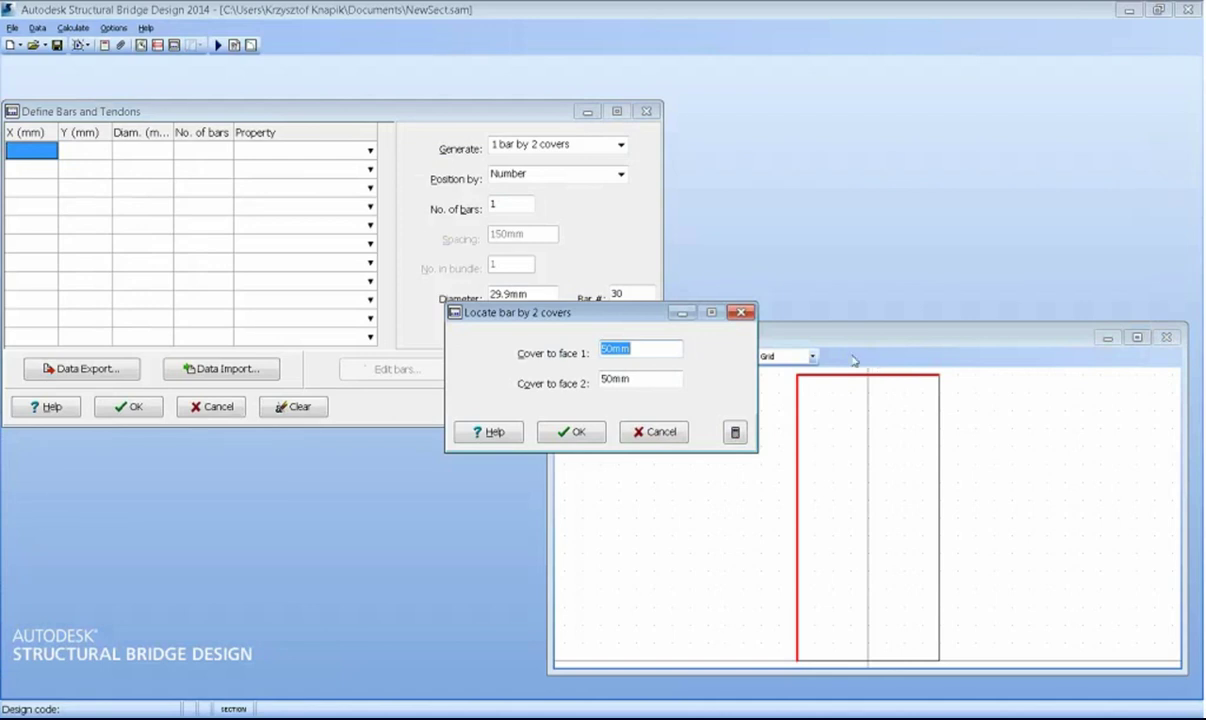
left_click(563, 434)
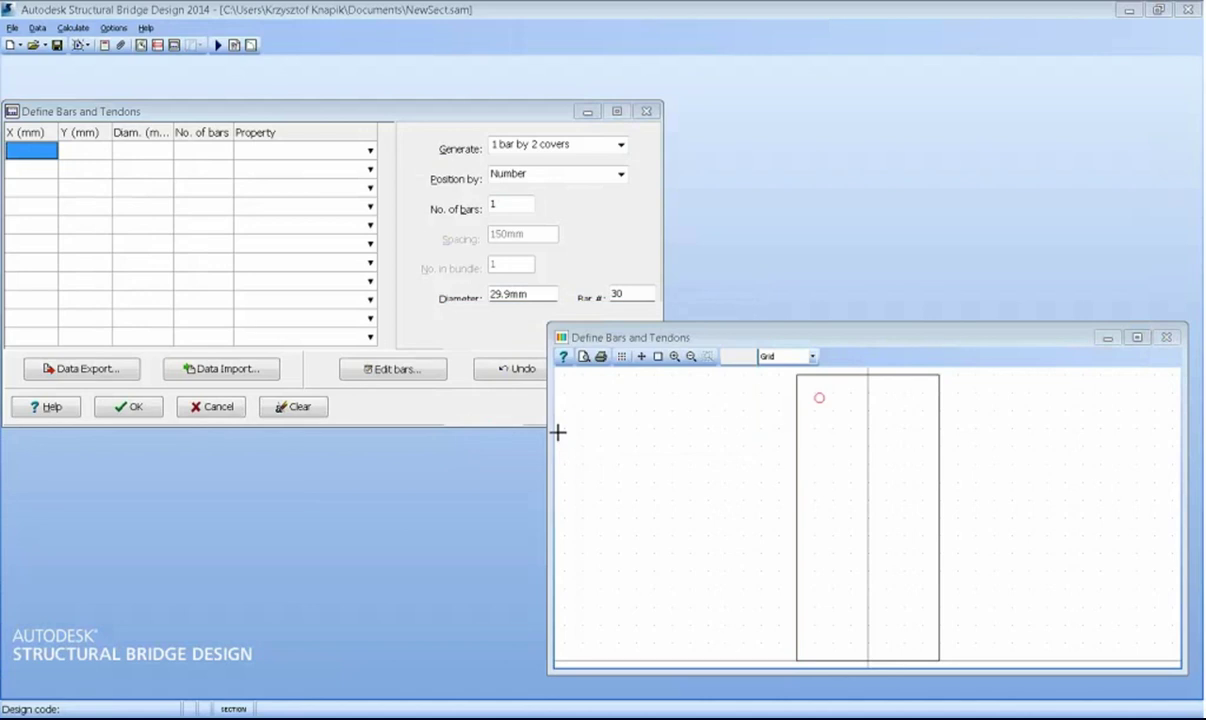
- Add single bars by 2 covers in the upper-right, lower-left and lower-right corners, each with 50 mm cover to both faces
left_click(920, 376)
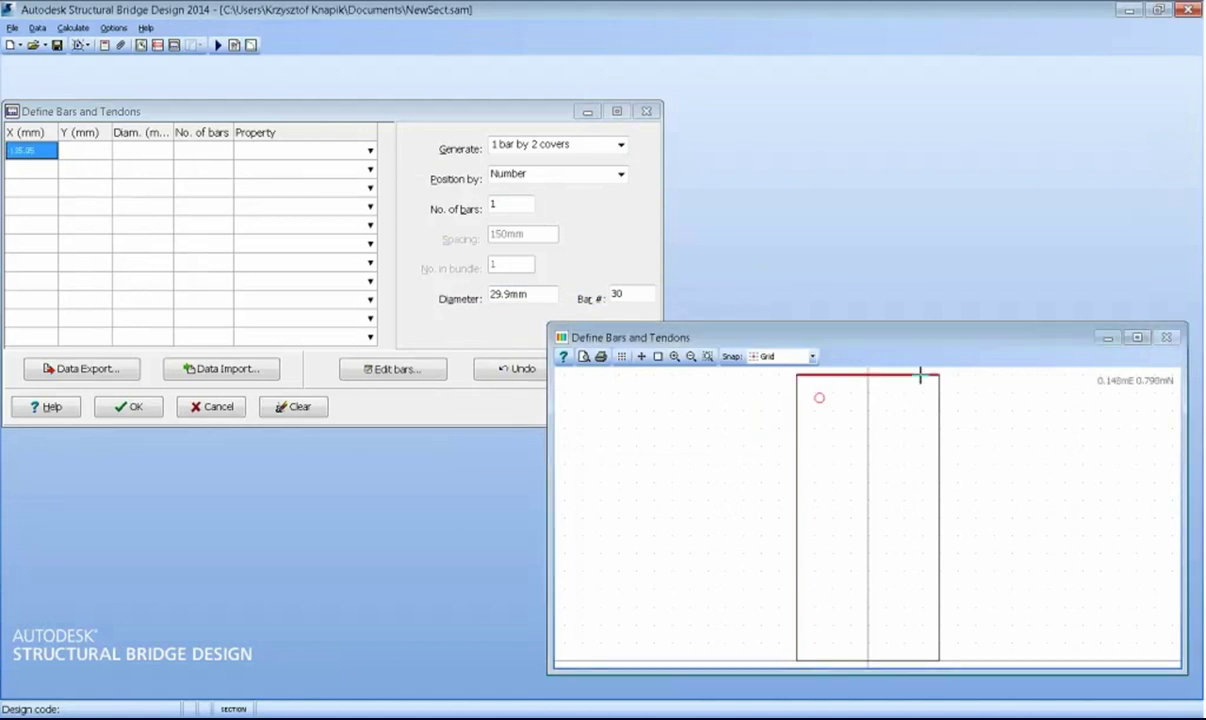
left_click(937, 392)
left_click(559, 428)
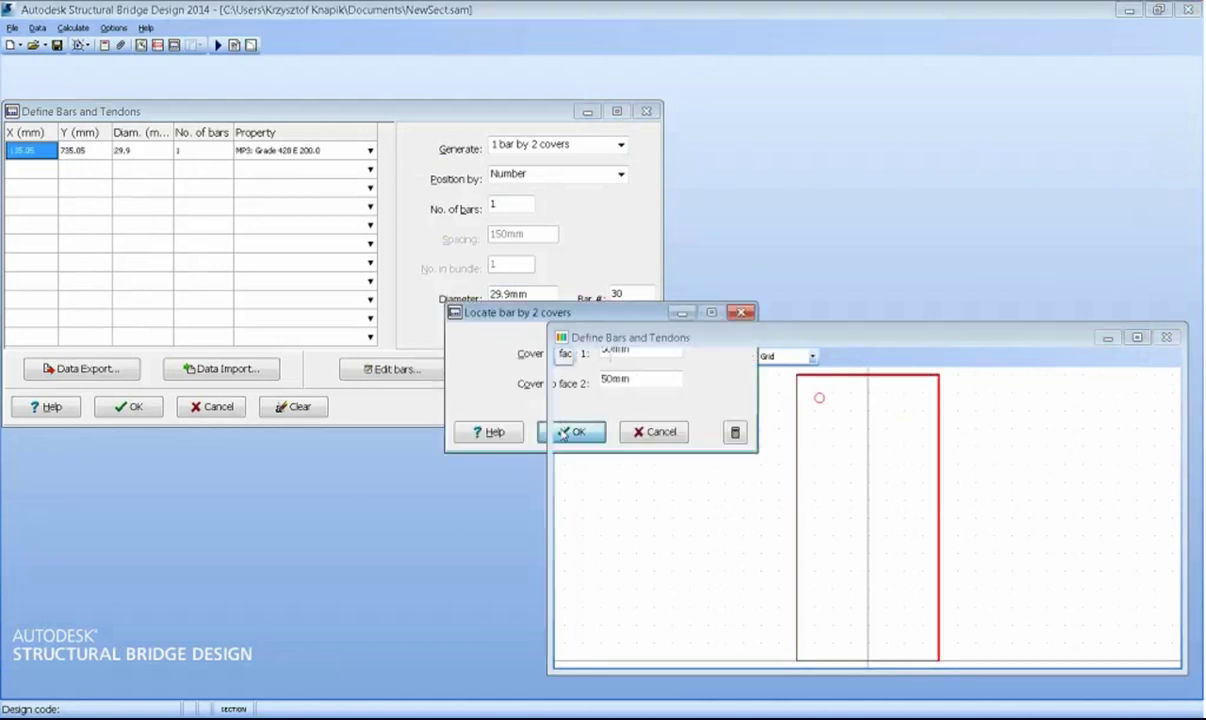
left_click(805, 630)
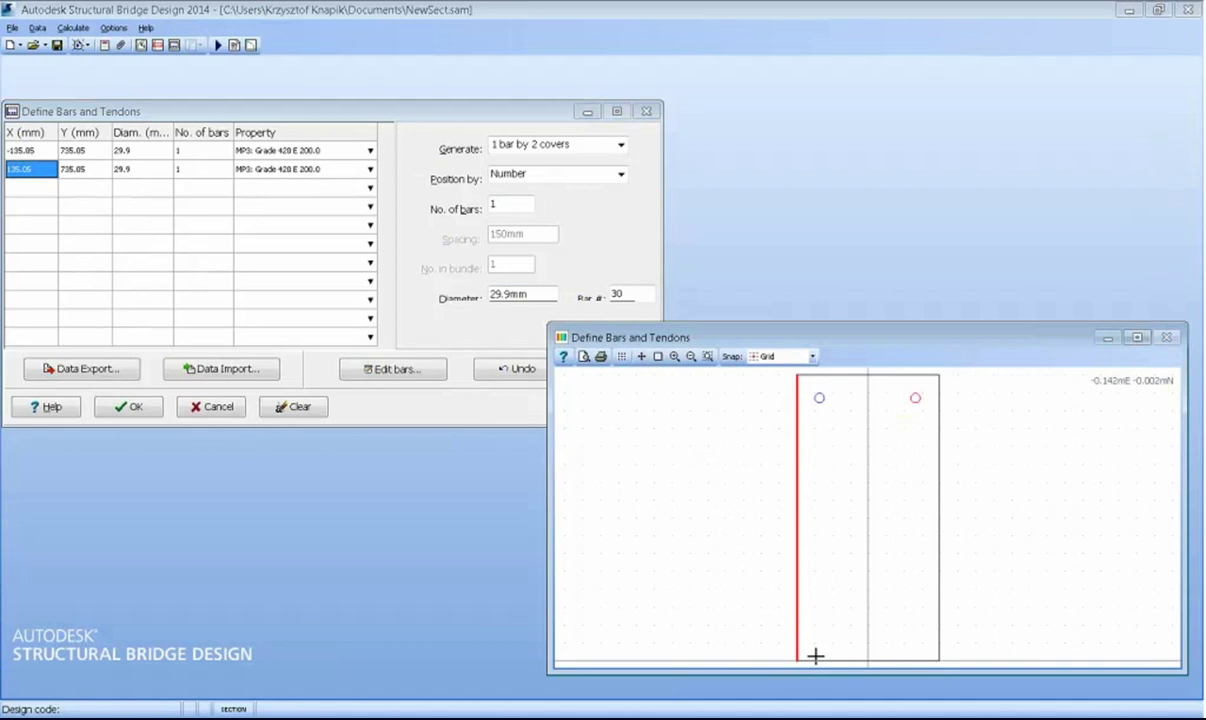
left_click(813, 655)
left_click(649, 431)
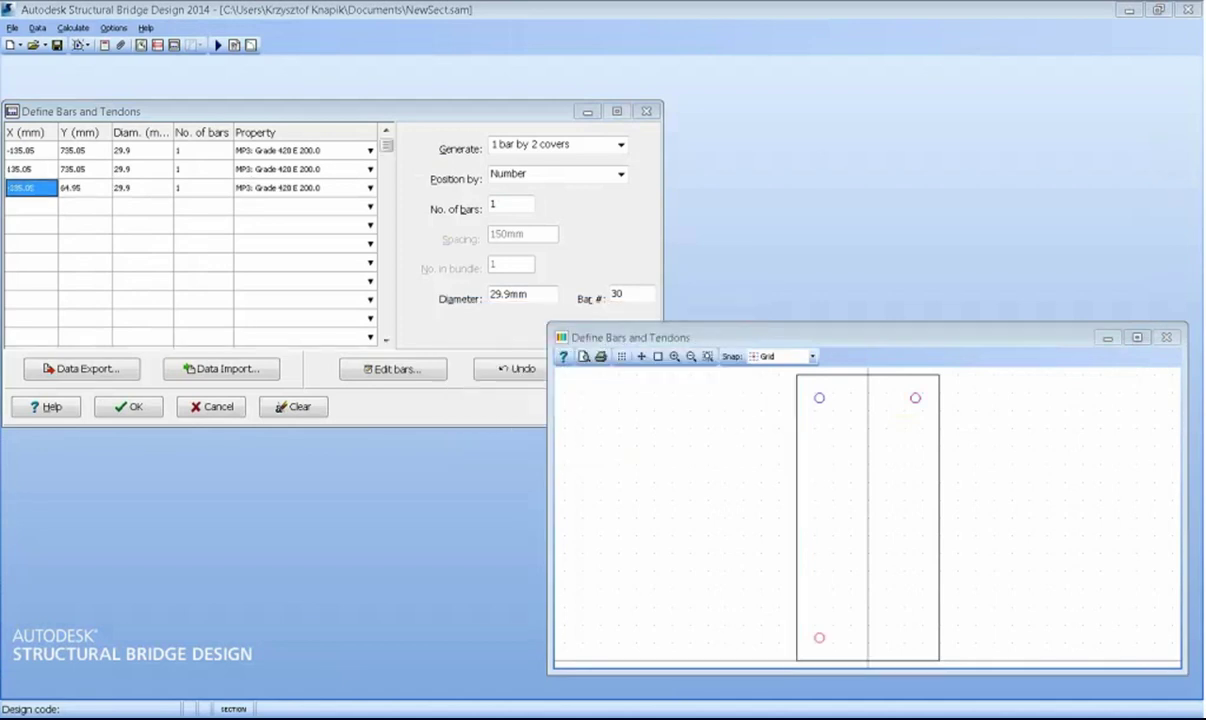
left_click(896, 659)
left_click(938, 636)
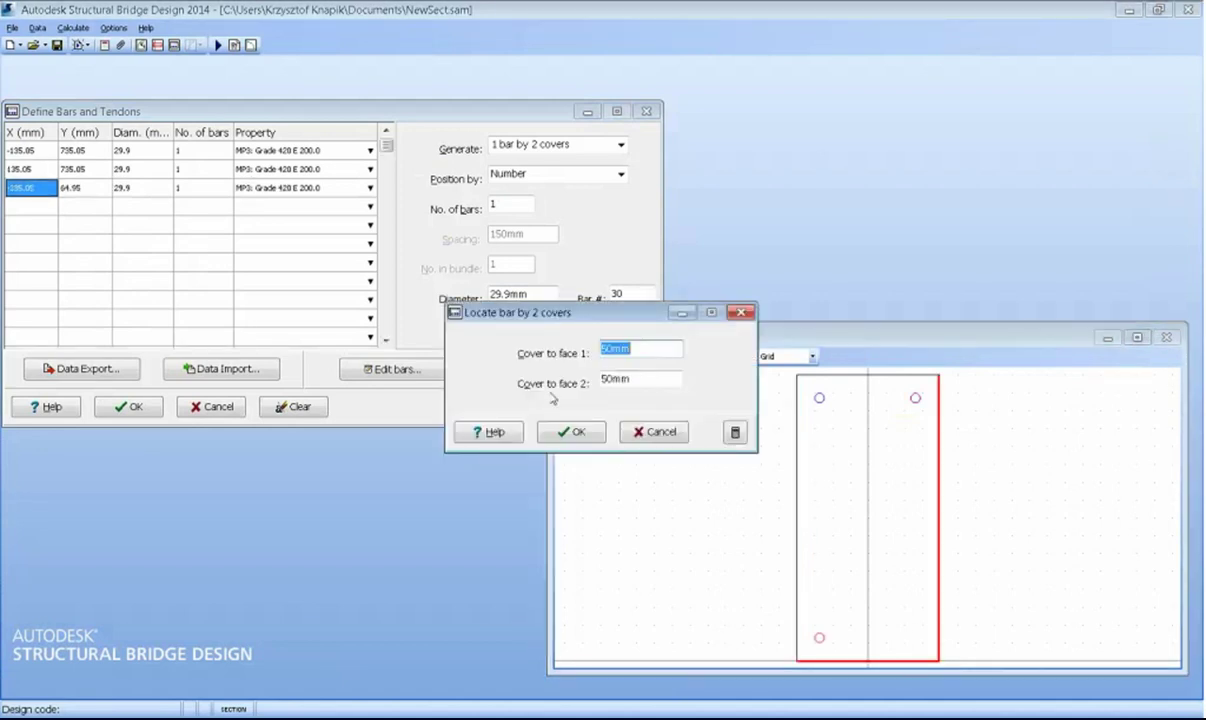
left_click(572, 431)
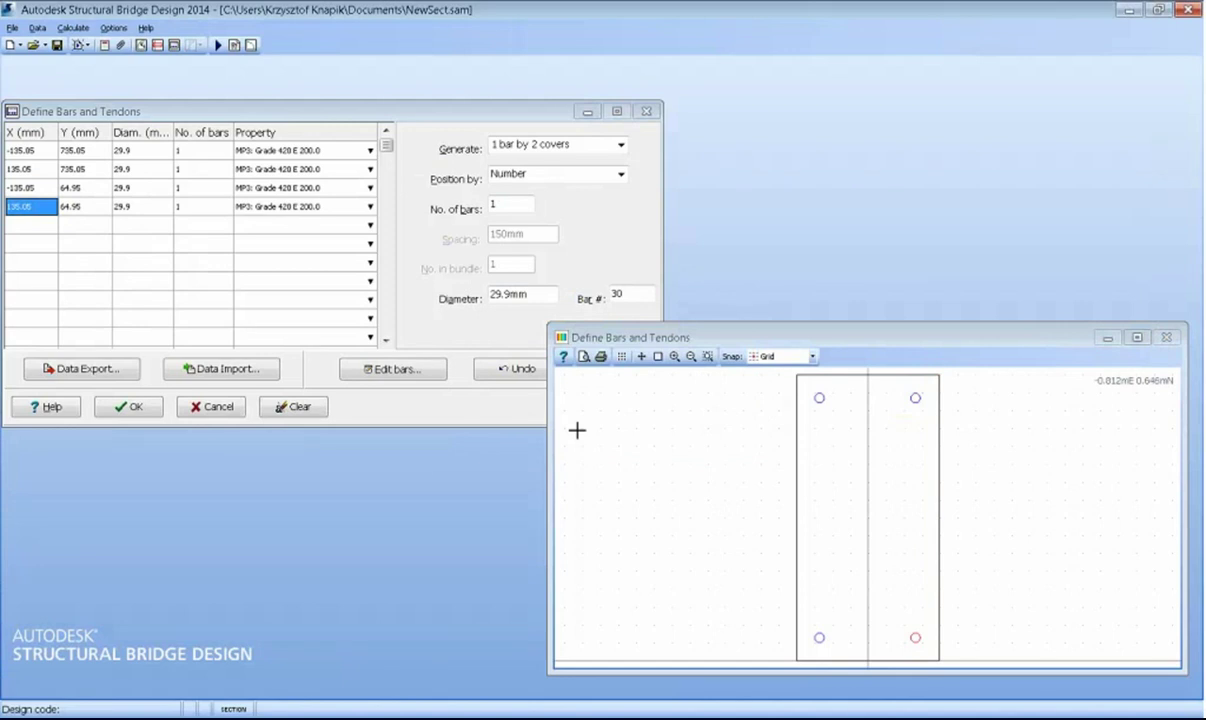
- Draw a row of 5 bars between the two upper corner bars, positioned by number and snapped to Bar / Tendon
left_click(812, 357)
left_click(786, 398)
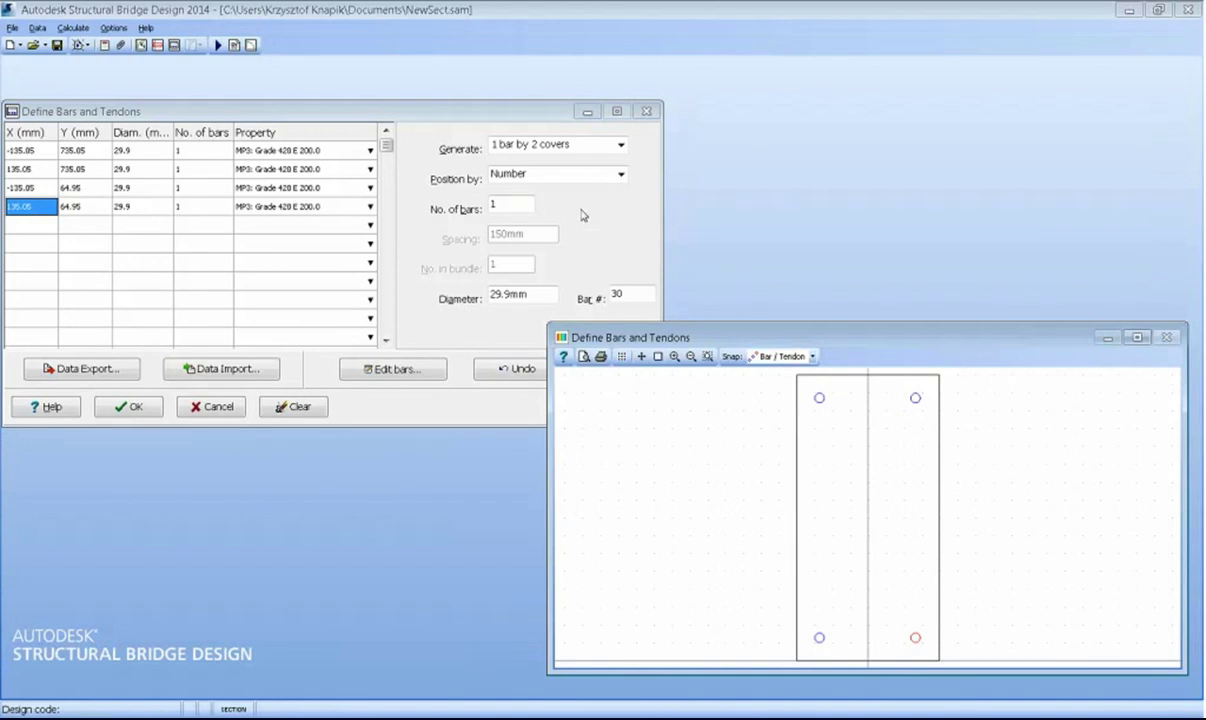
left_click(583, 215)
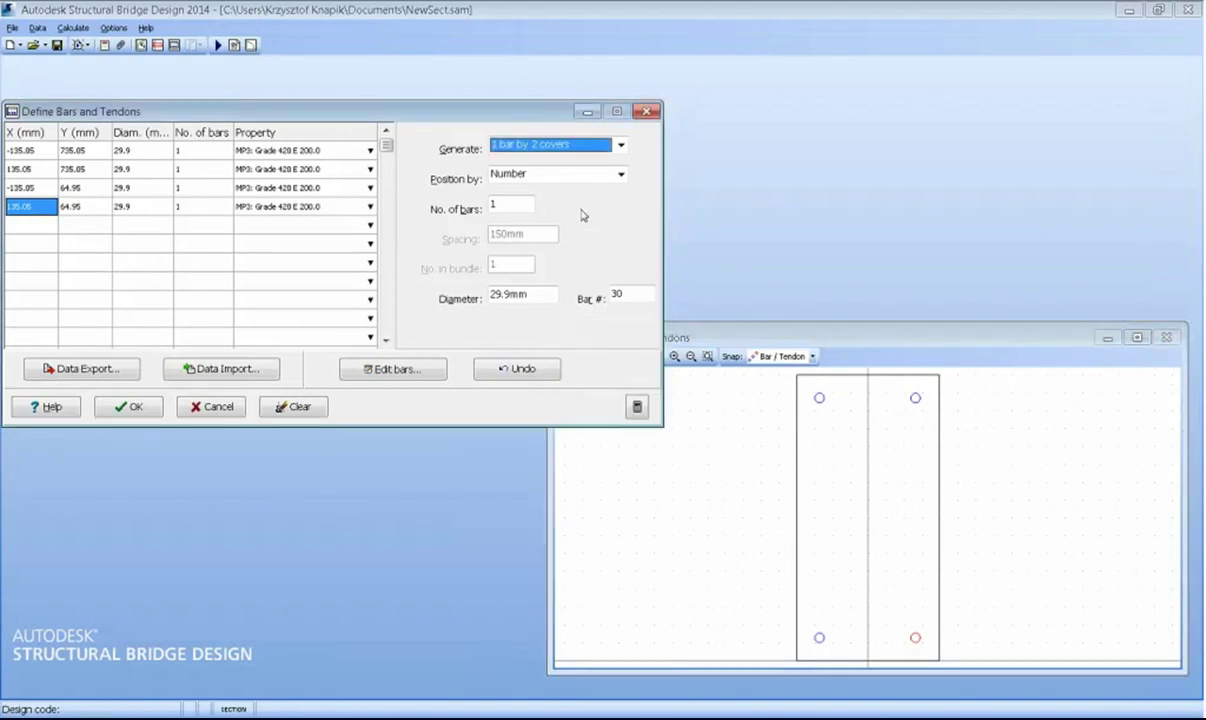
left_click(619, 146)
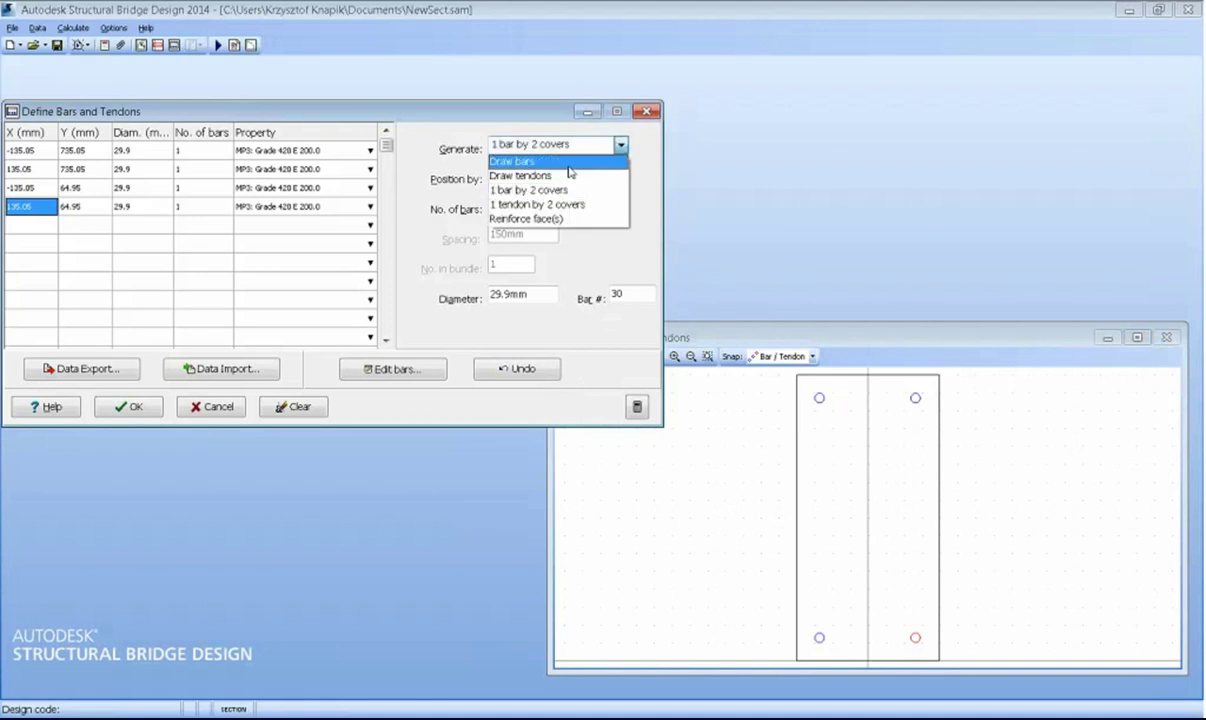
left_click(568, 164)
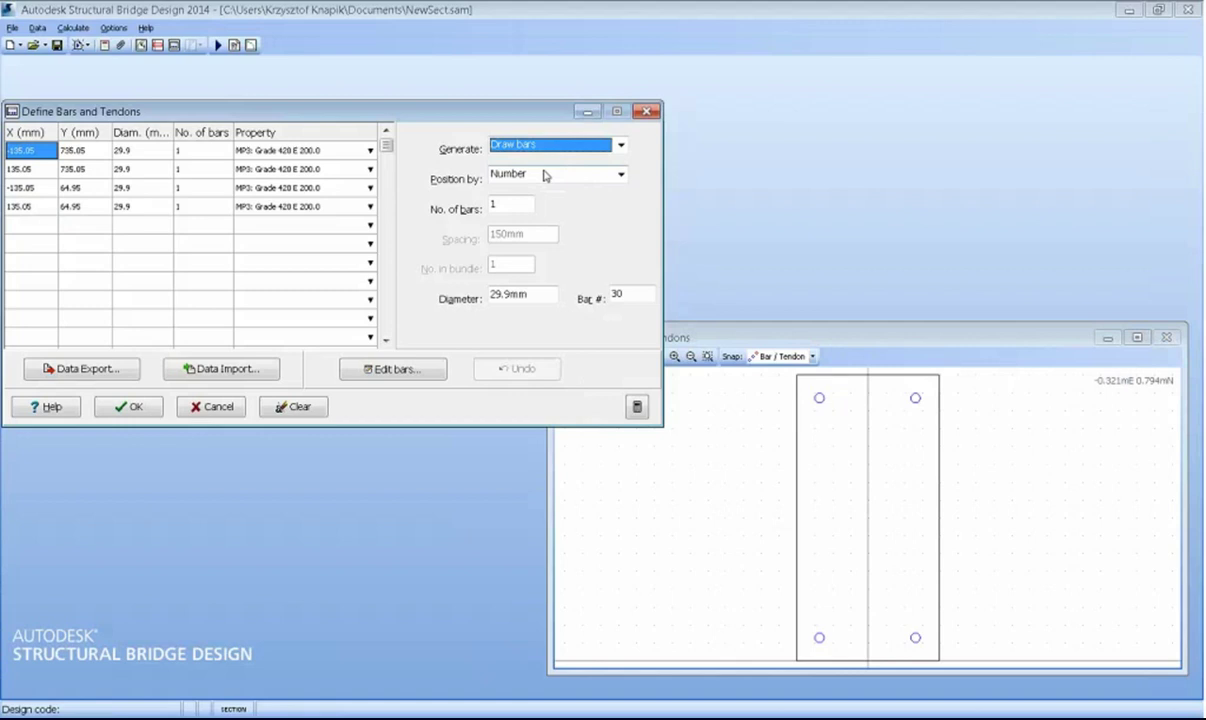
double_click(497, 204)
type("5")
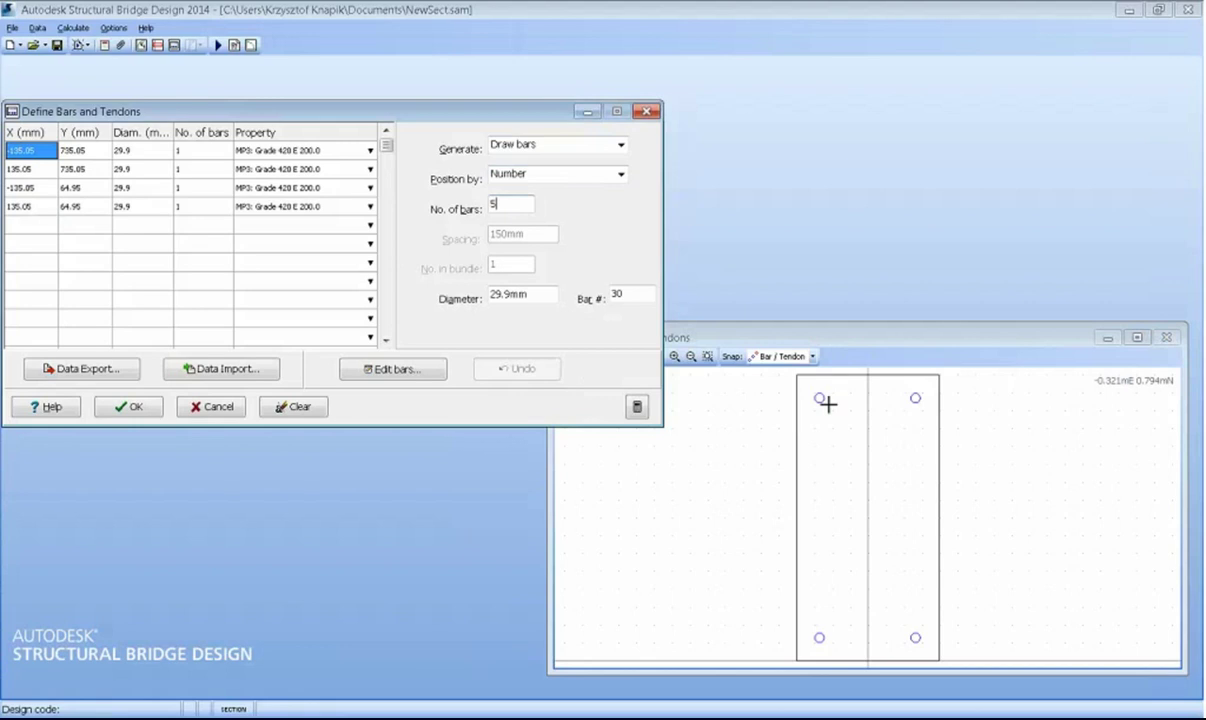
left_click_drag(820, 398, 915, 400)
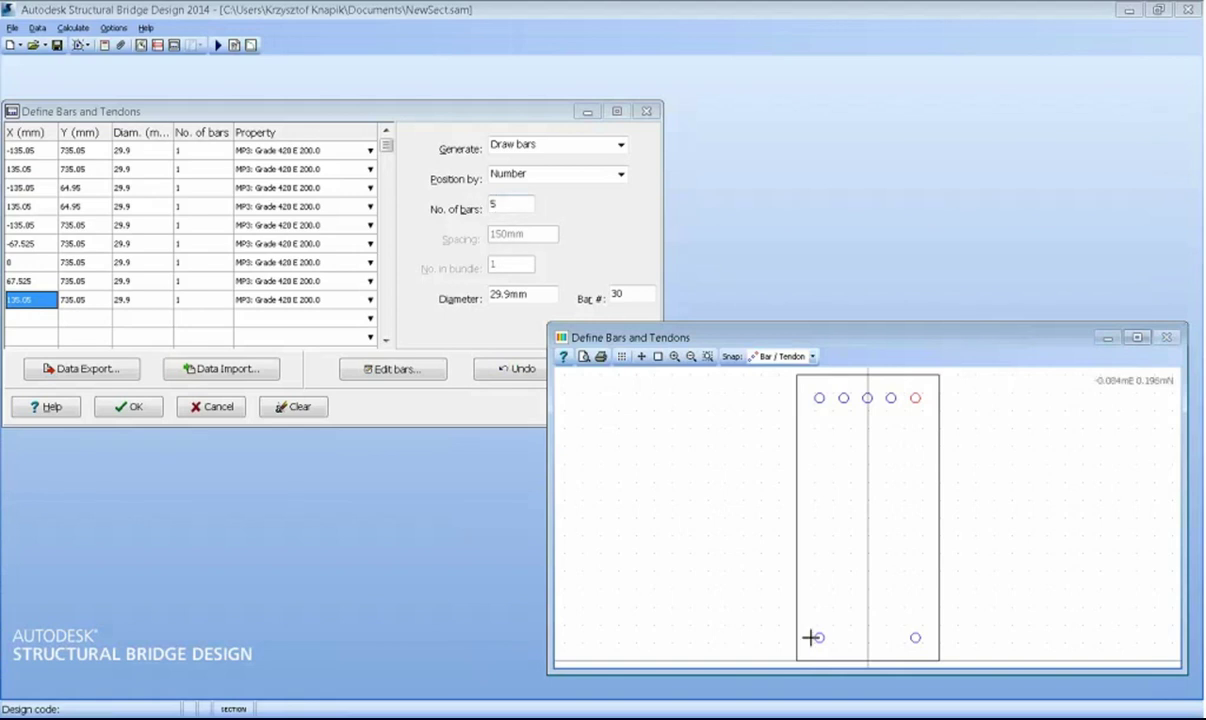
- Draw a row of 5 bars between the two lower corner bars and accept the bar definition
left_click_drag(816, 637, 915, 637)
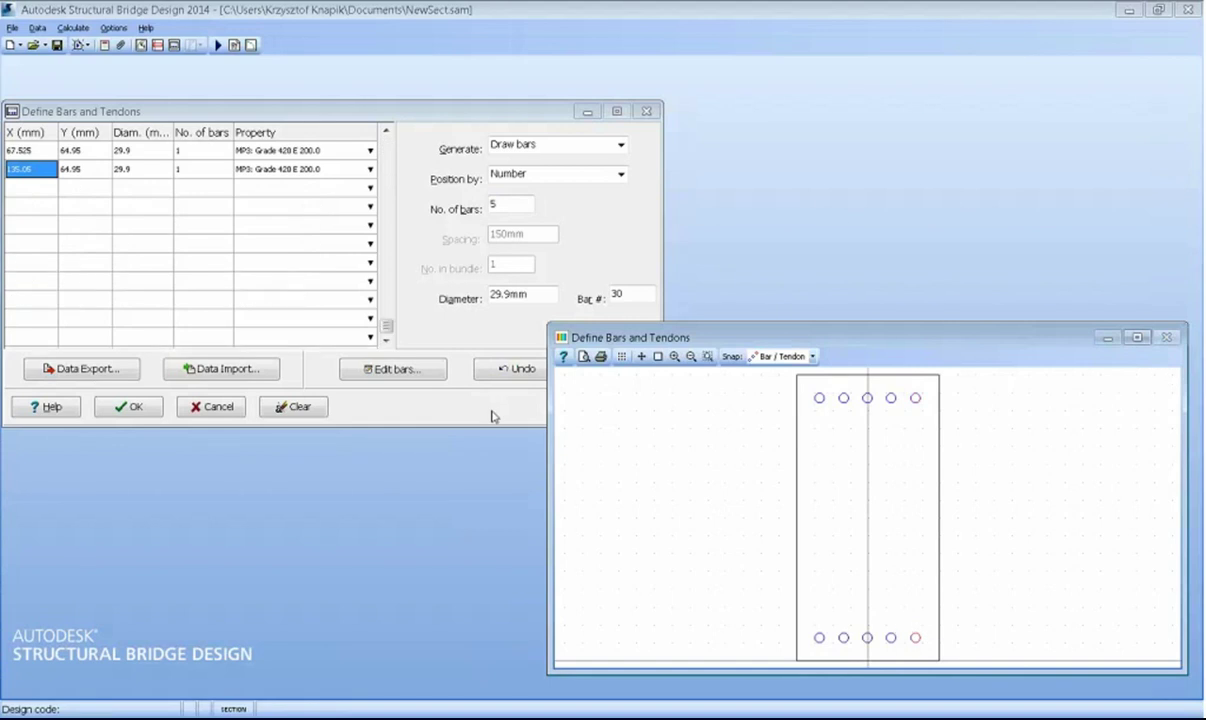
left_click(128, 406)
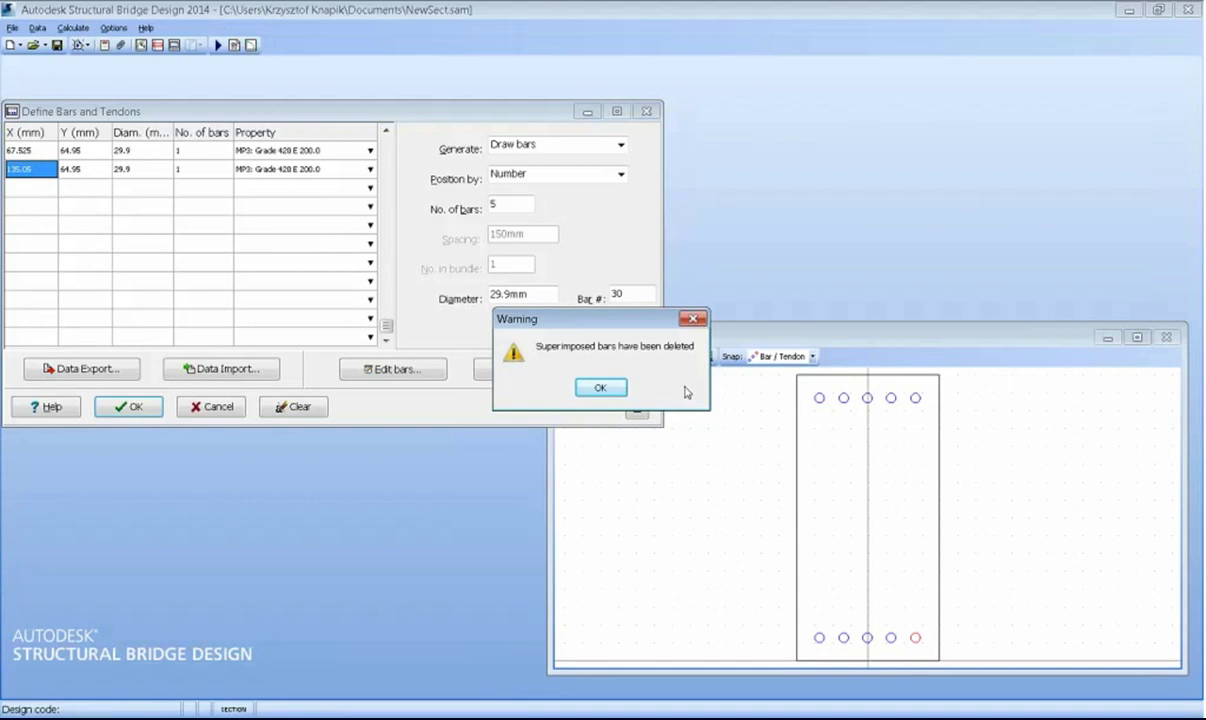
left_click(601, 388)
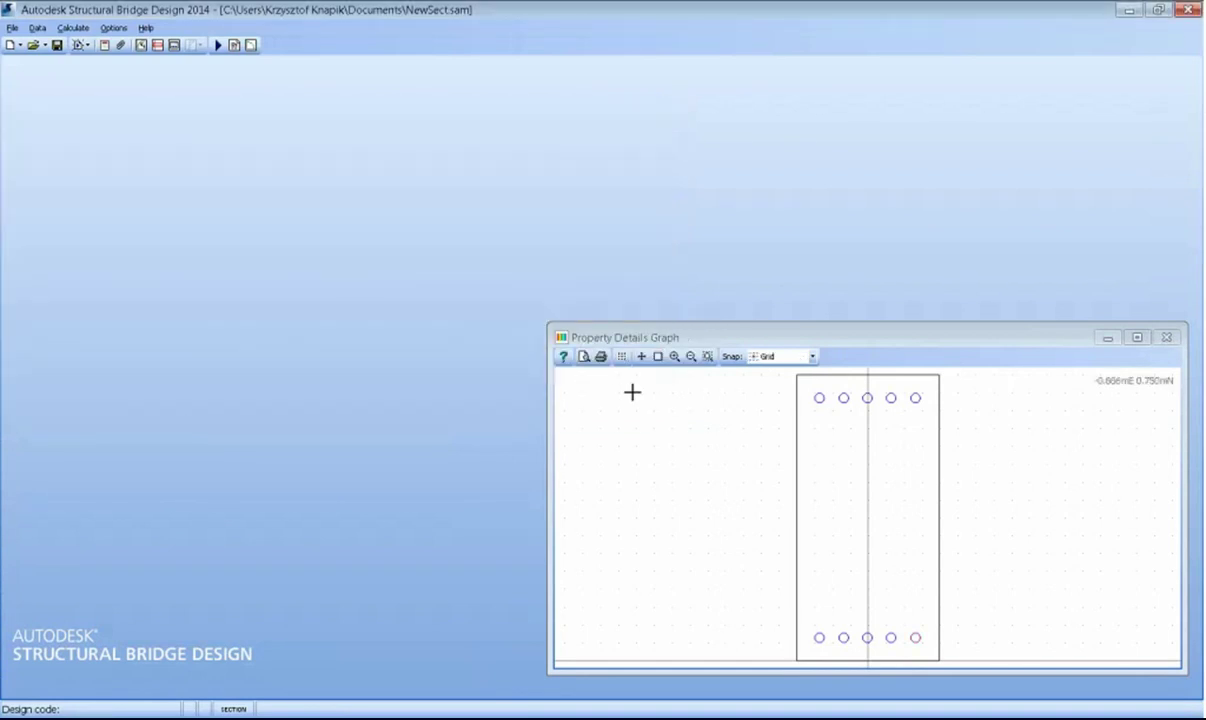
- Try to calculate the section properties for the gross section
left_click(218, 46)
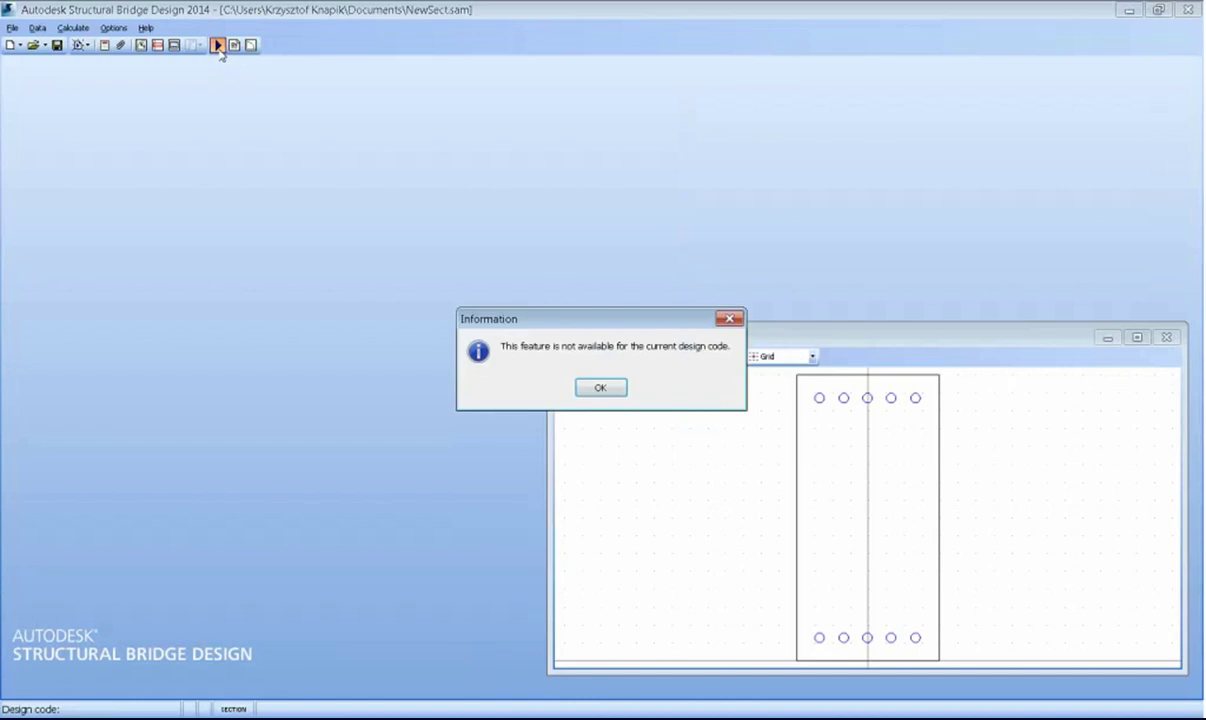
left_click(598, 388)
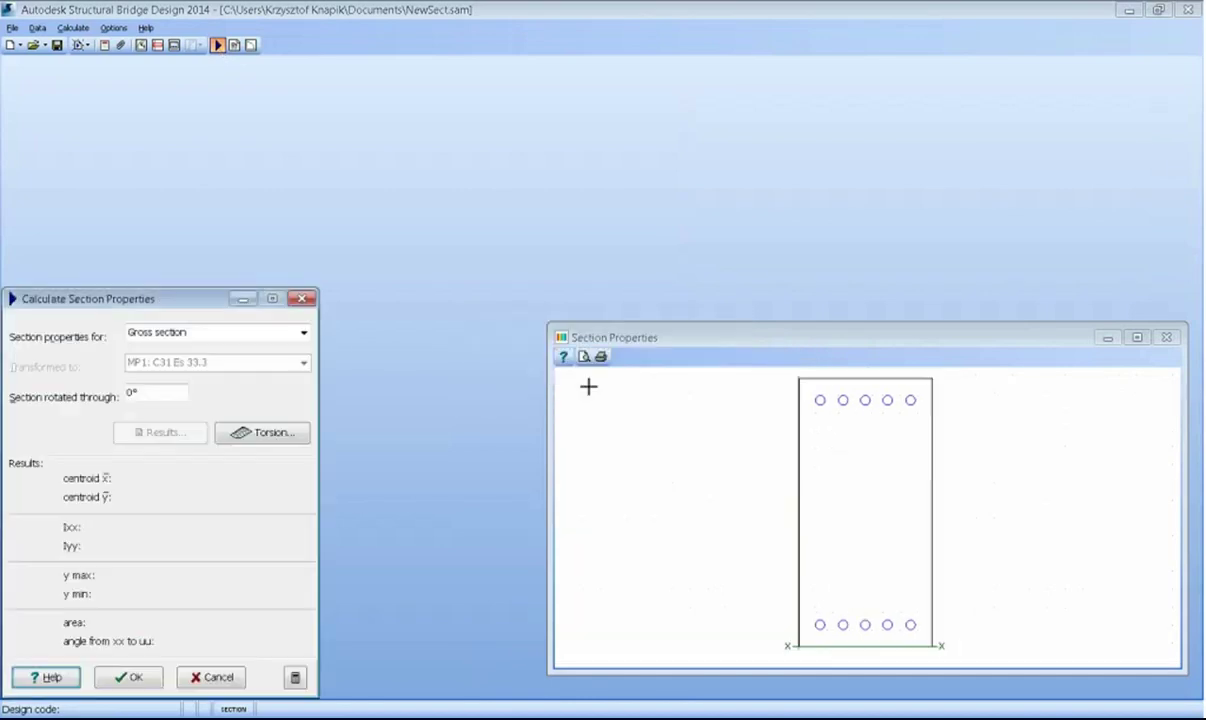
left_click_drag(100, 298, 284, 199)
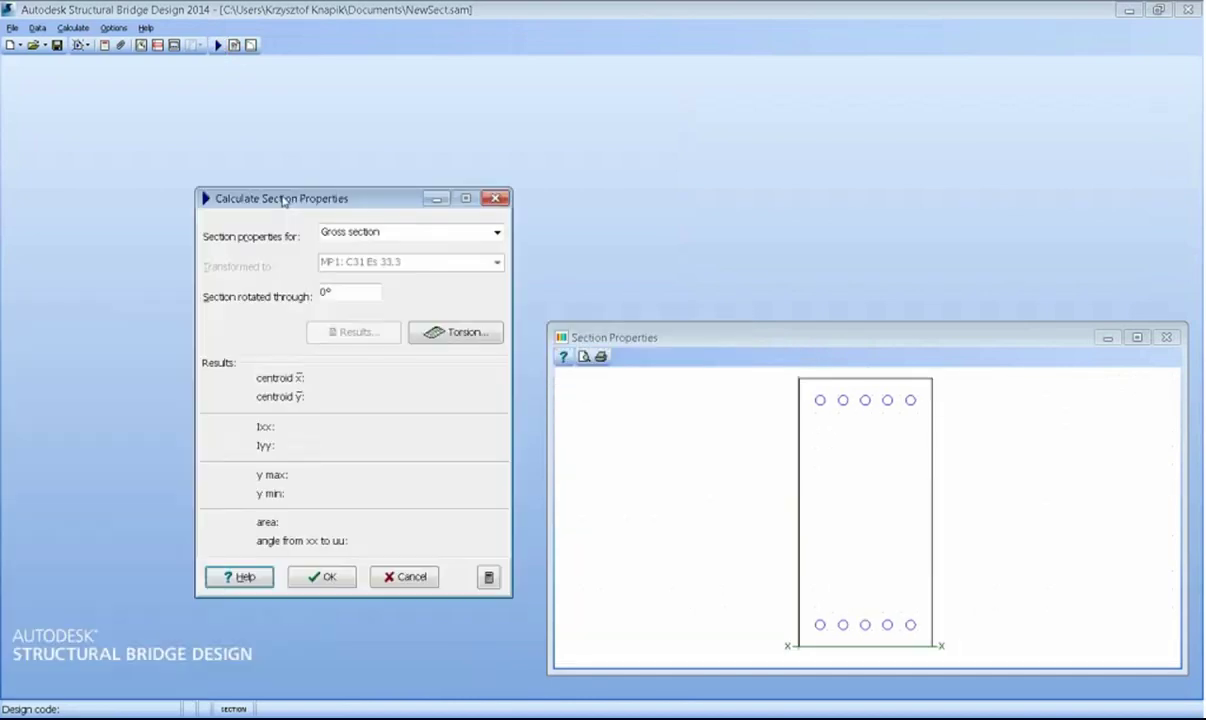
left_click(383, 231)
left_click(390, 264)
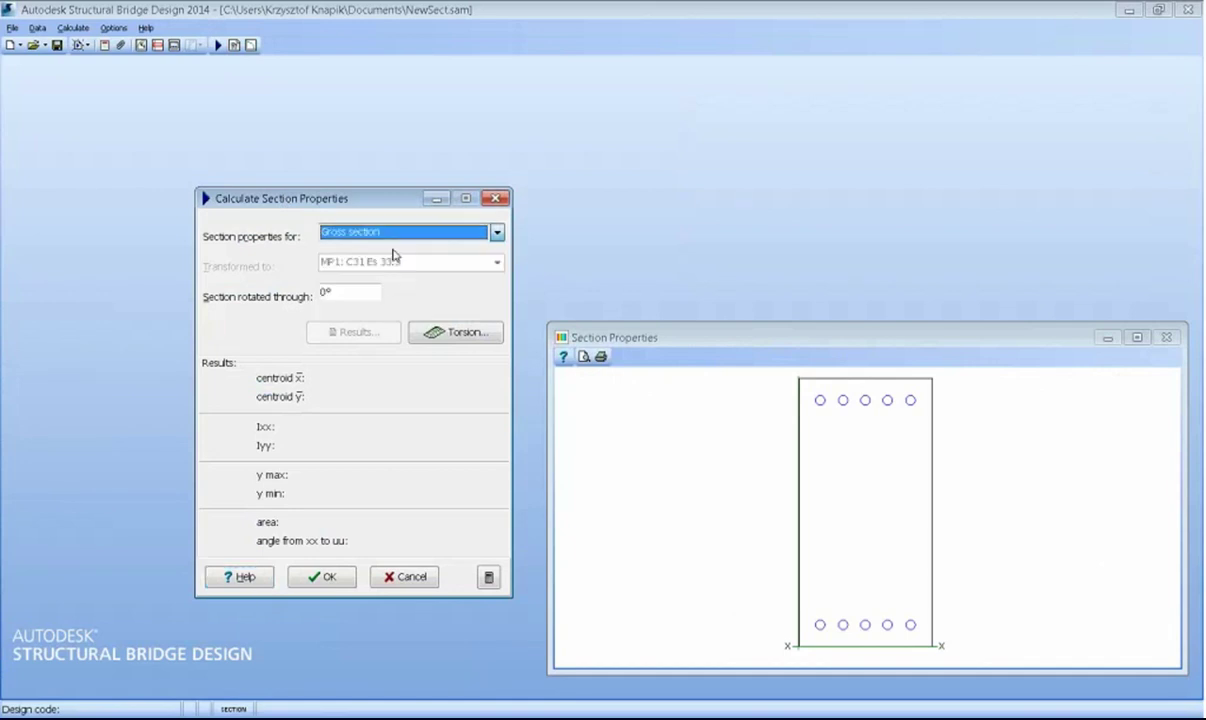
left_click(598, 388)
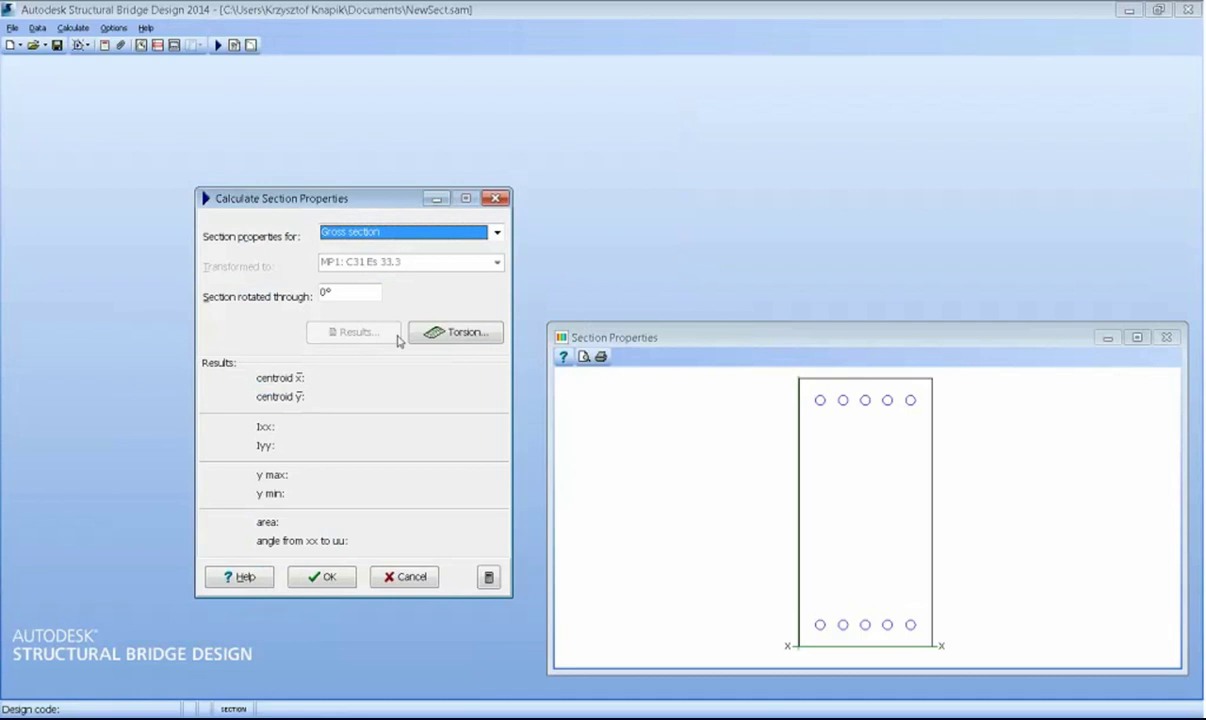
- Look at the torsion and shear calculation settings, then leave the section property calculation
left_click(440, 334)
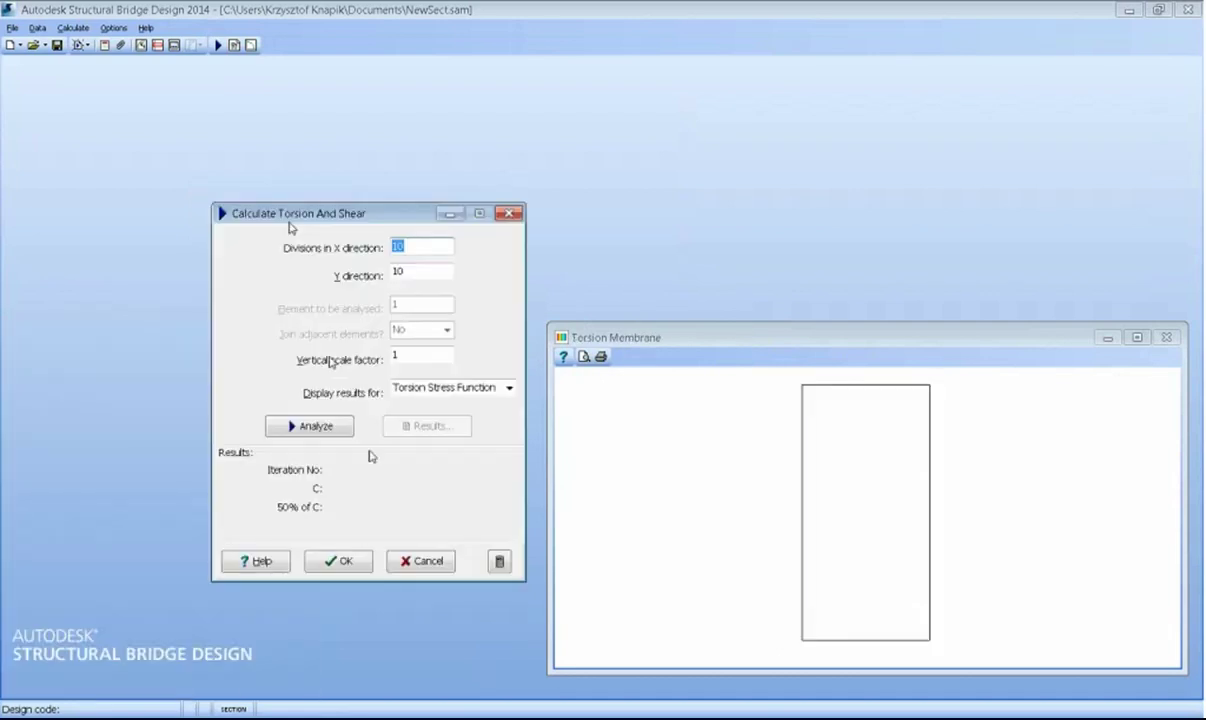
left_click(338, 561)
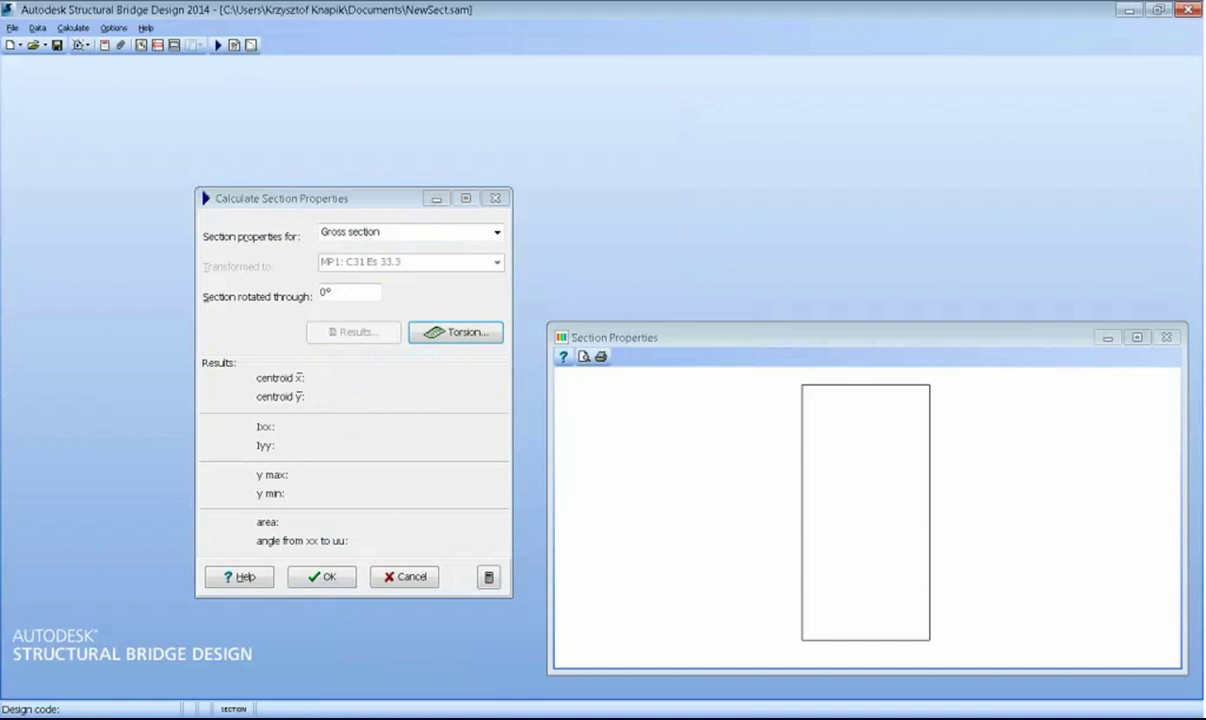
left_click(322, 577)
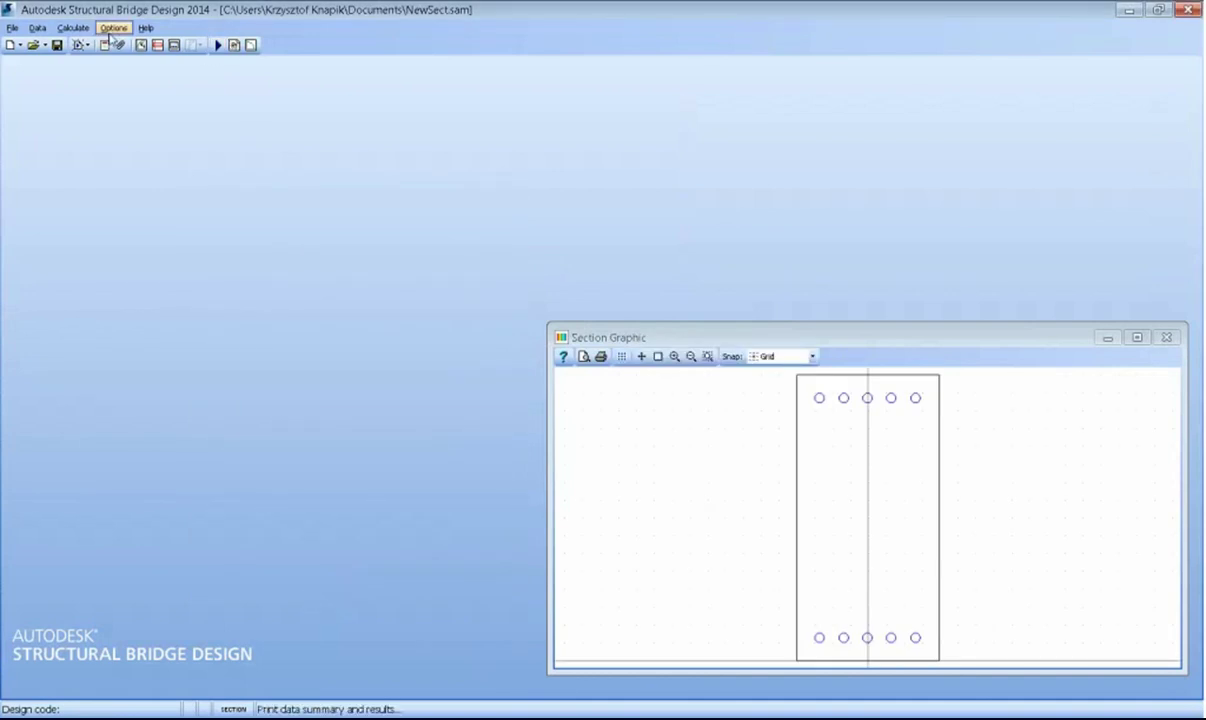
- Set the material design code of the Project KRK 1 template to Eurocode and save the section file as NewSect.sam
left_click(78, 29)
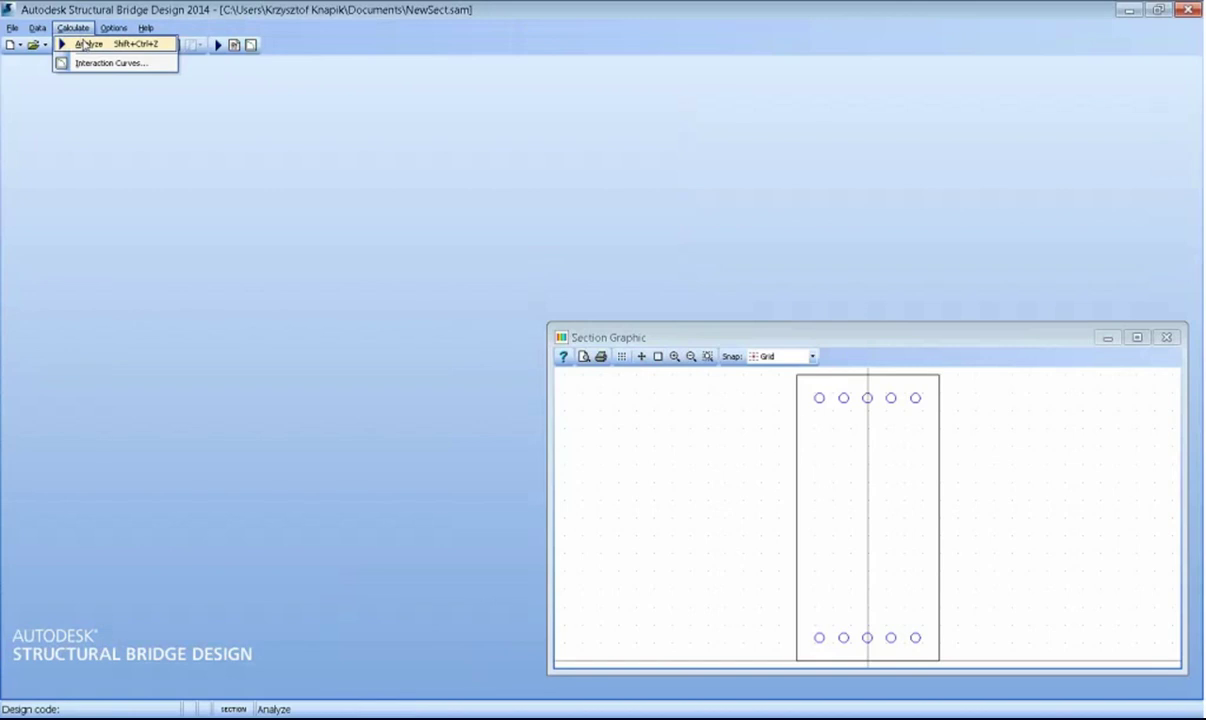
mouse_move(113, 28)
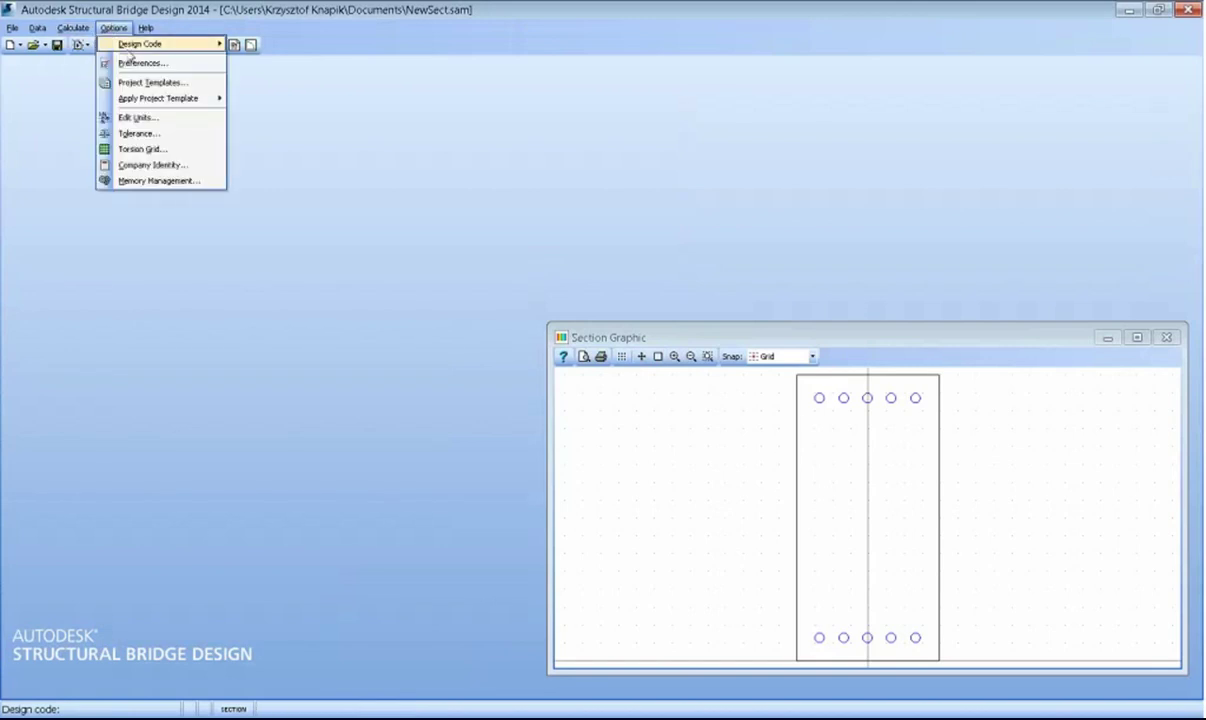
left_click(137, 85)
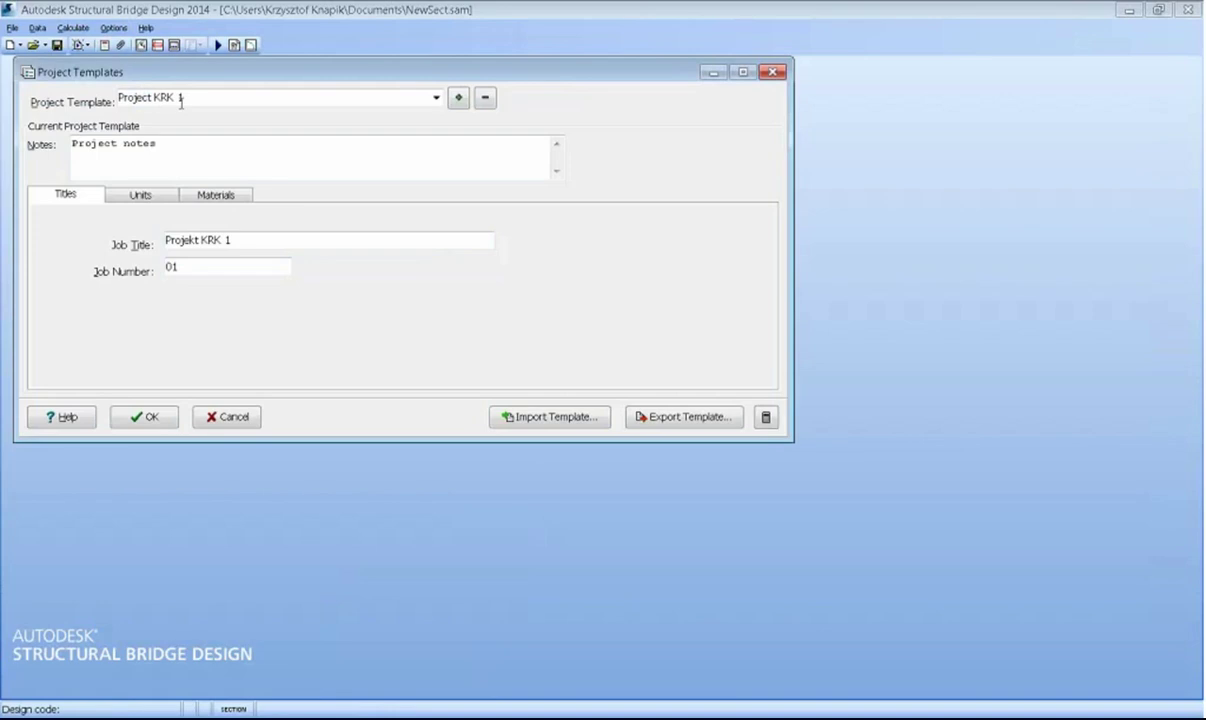
left_click(205, 195)
left_click(207, 222)
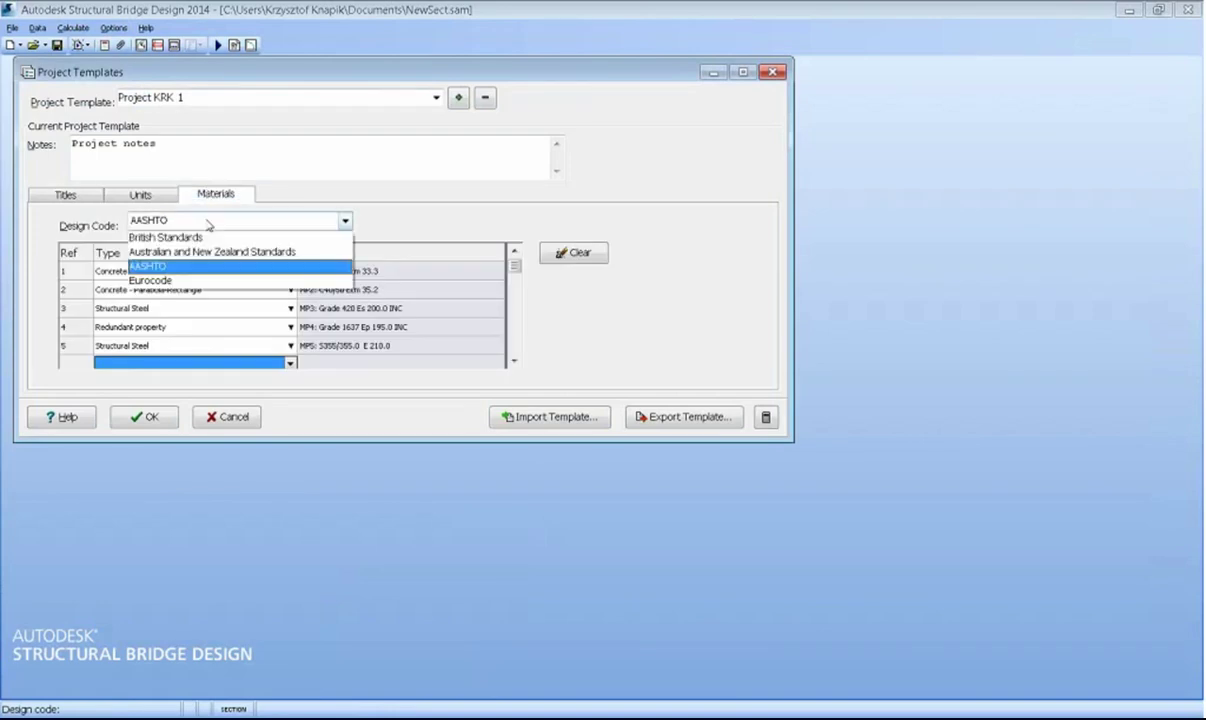
left_click(165, 280)
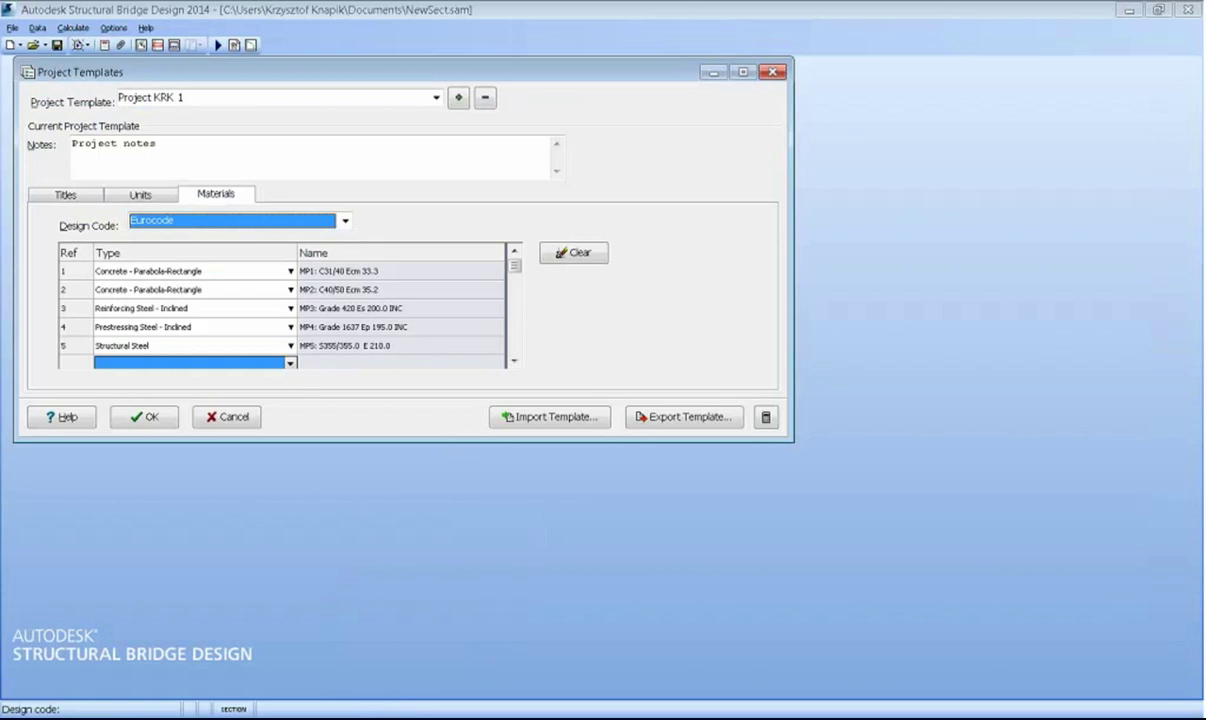
left_click(143, 416)
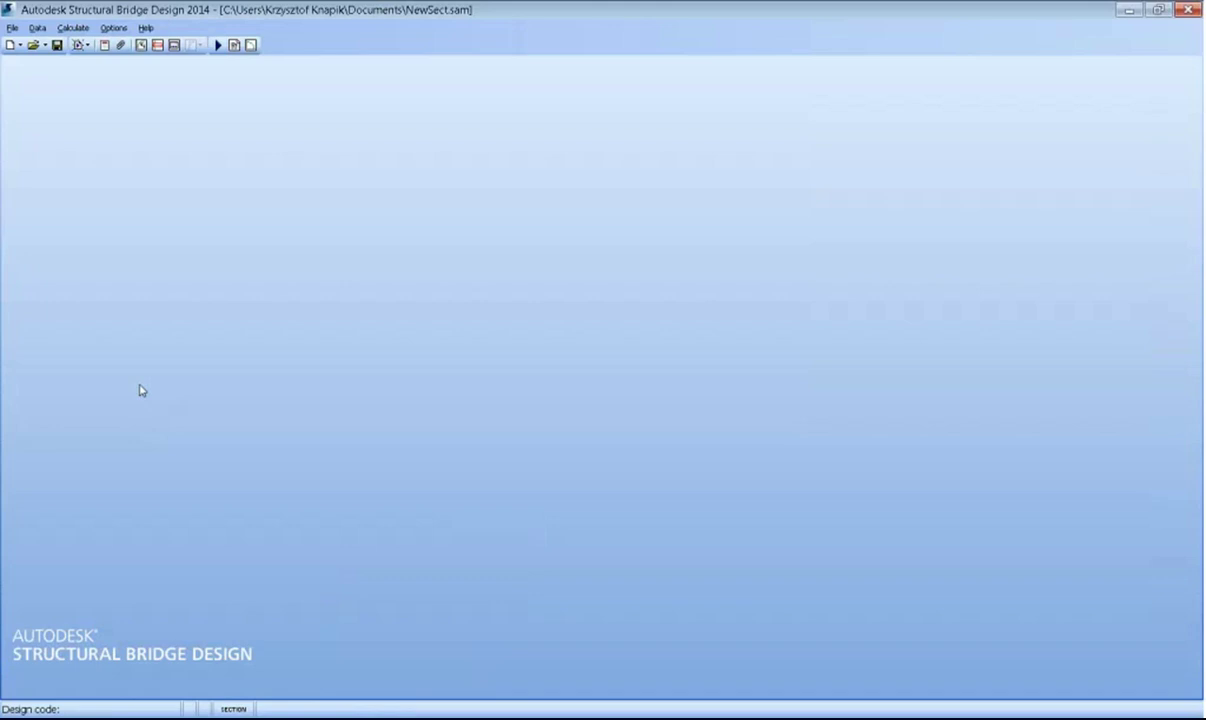
left_click(57, 45)
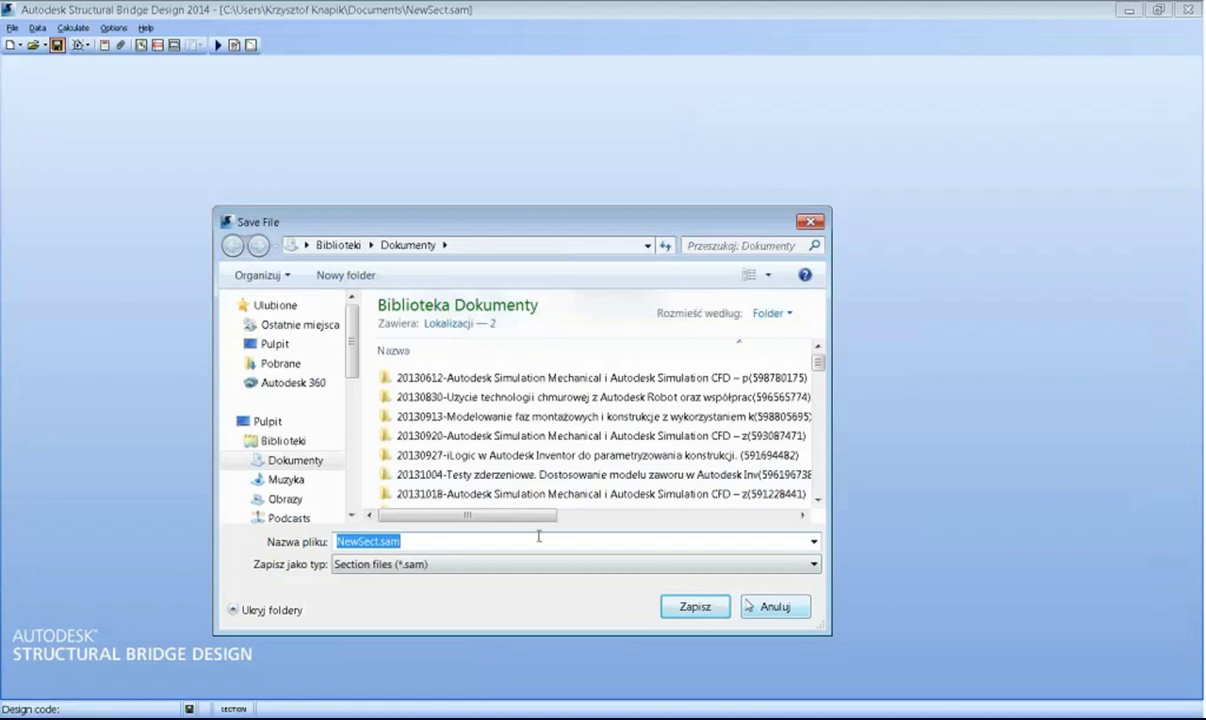
left_click(695, 606)
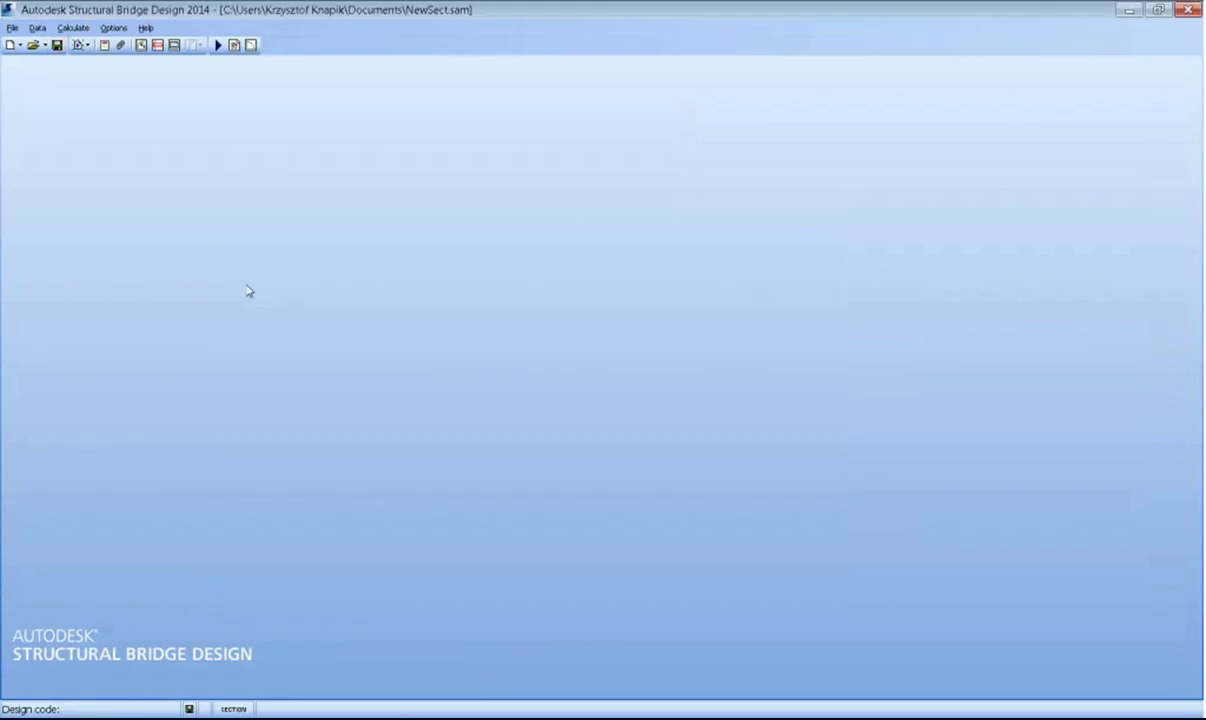
- Review the defined bars and the material properties available for the upper-left corner bar
left_click(174, 45)
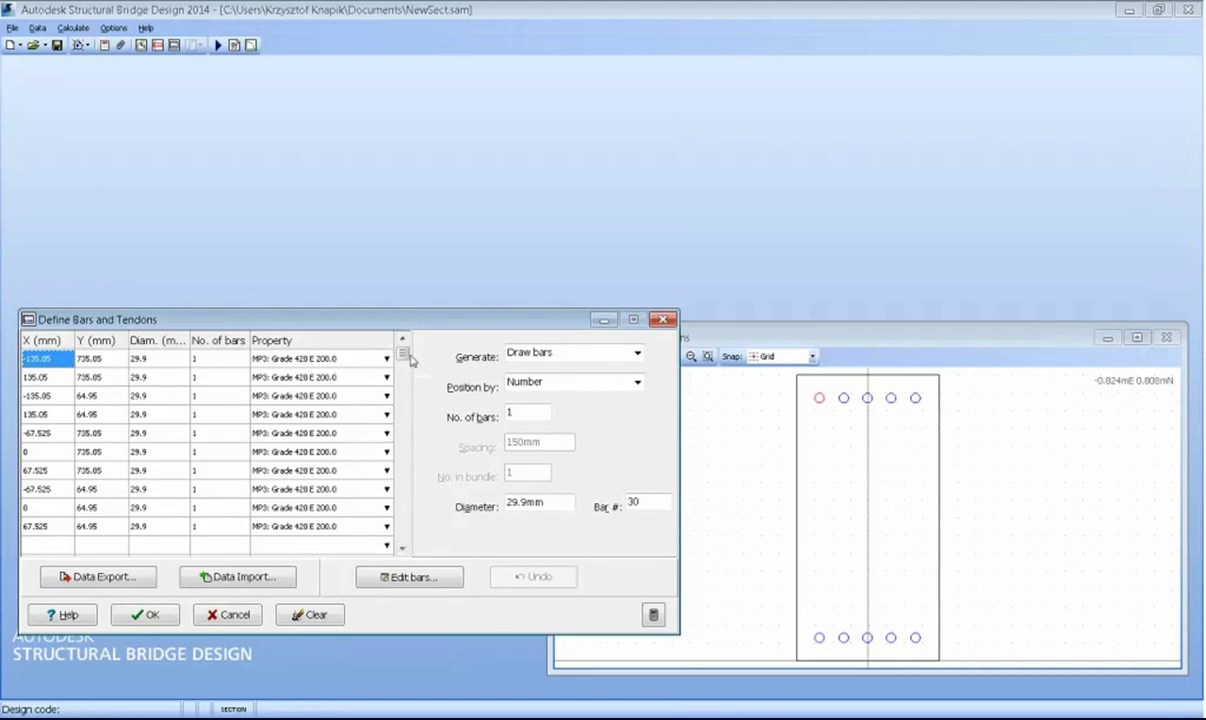
left_click(402, 422)
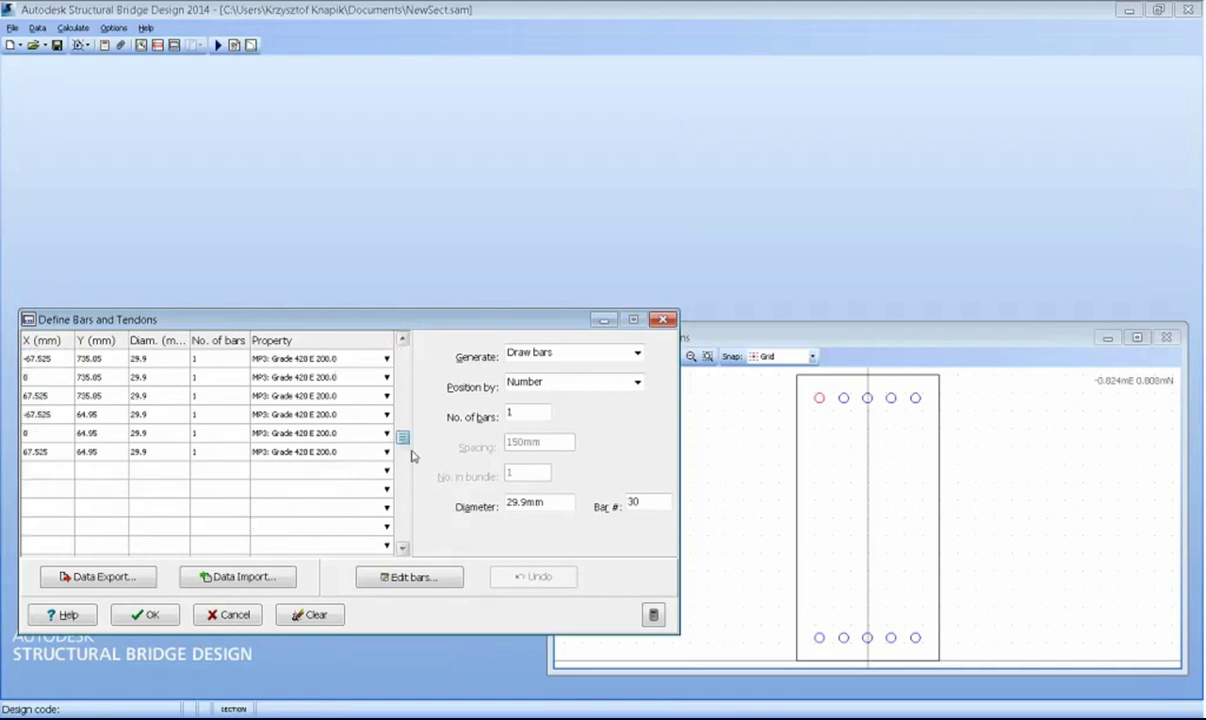
scroll(403, 348, "up", 2)
left_click(383, 358)
left_click(386, 359)
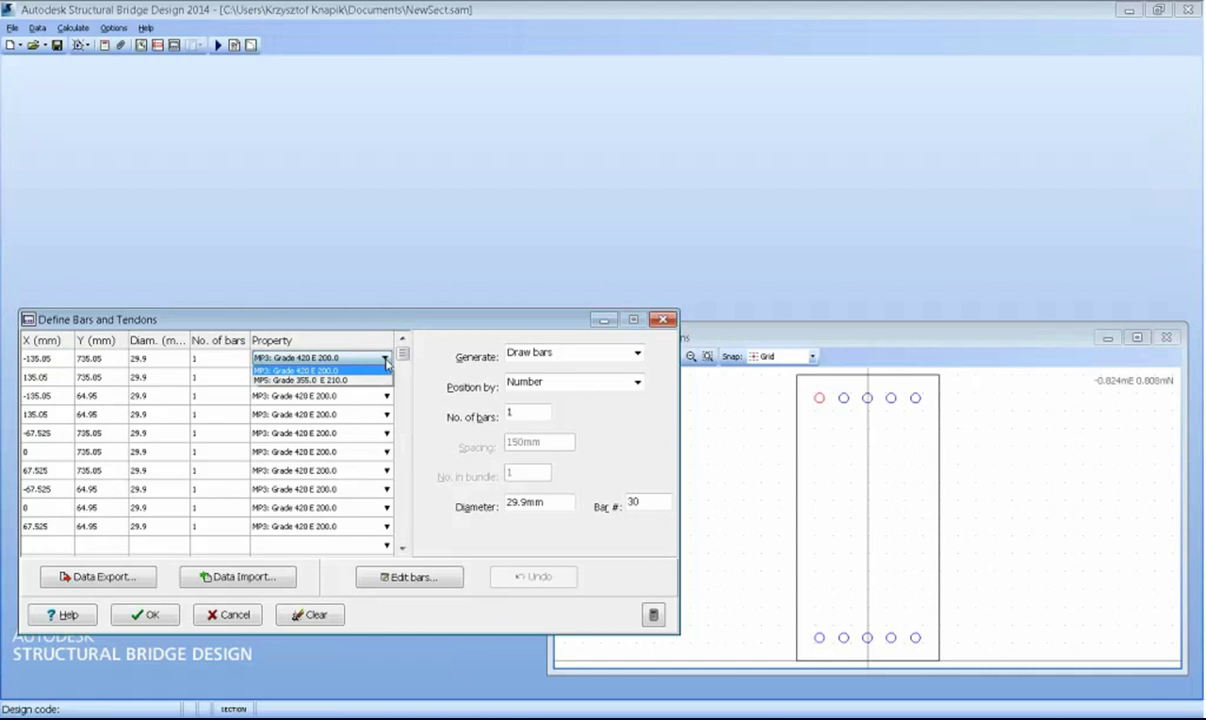
left_click(386, 359)
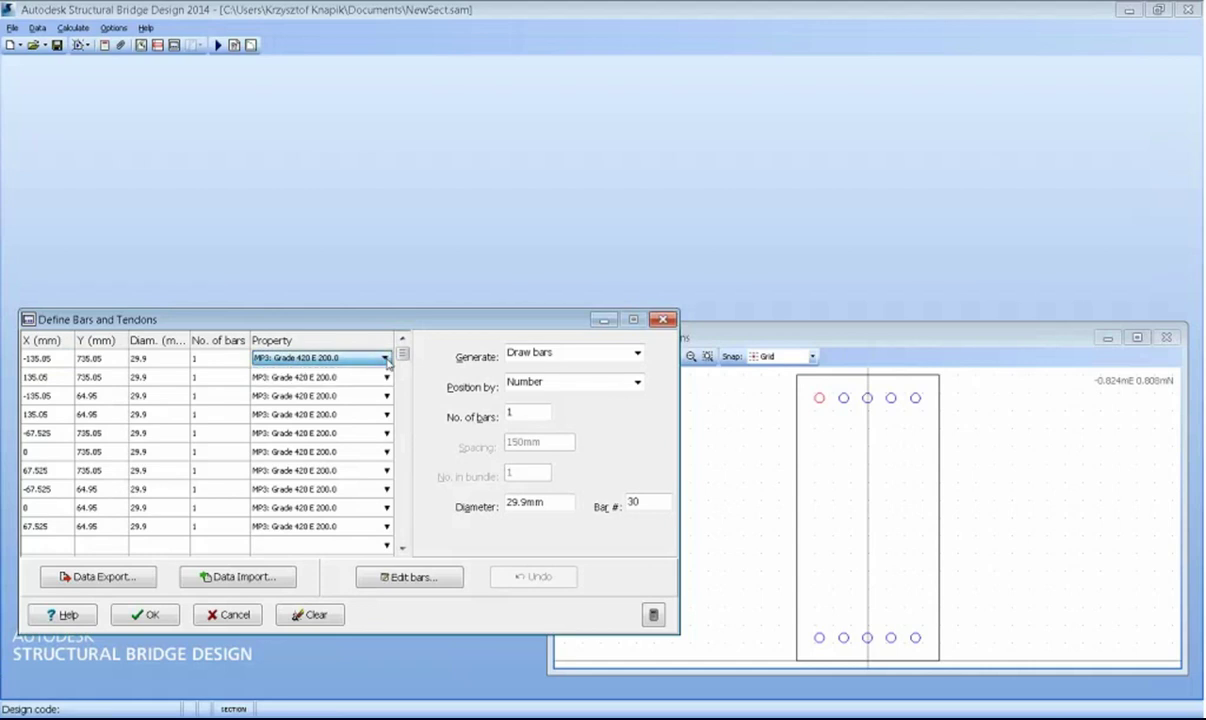
- Try MP5: Grade 355.0 E 210.0 on the upper-right corner bar, restore MP3: Grade 420 E 200.0 and accept the bar definition
left_click(388, 379)
left_click(389, 378)
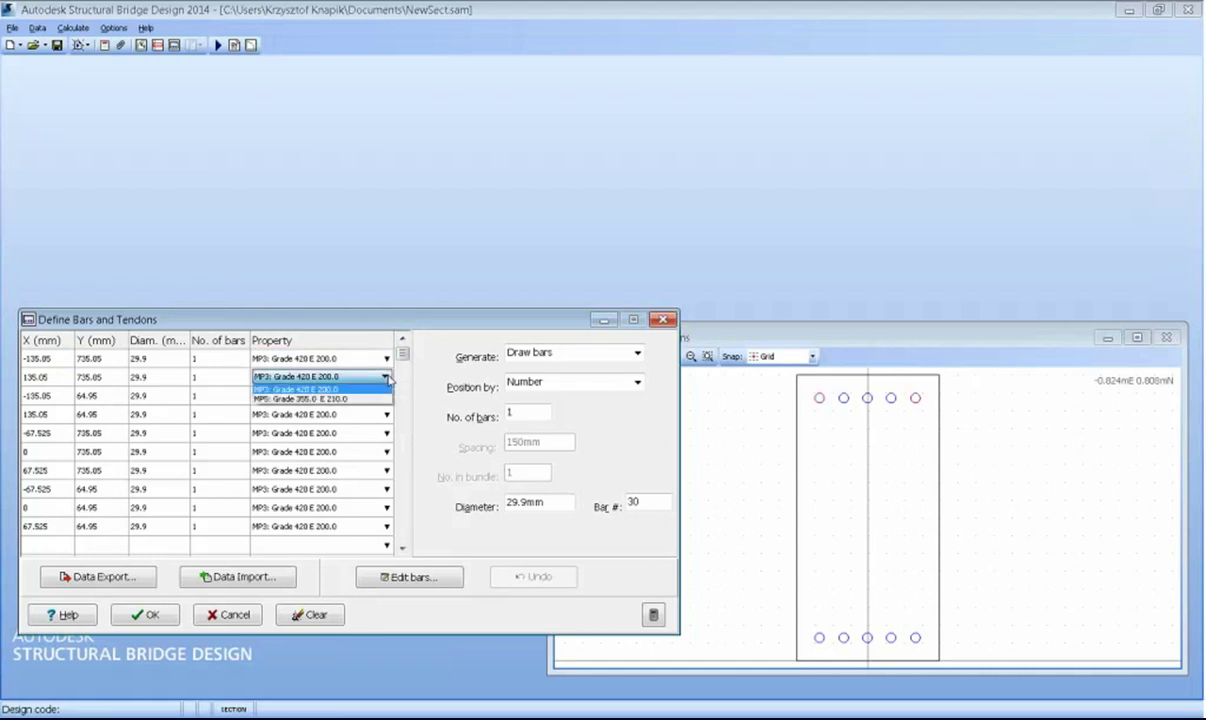
left_click(343, 402)
left_click(330, 378)
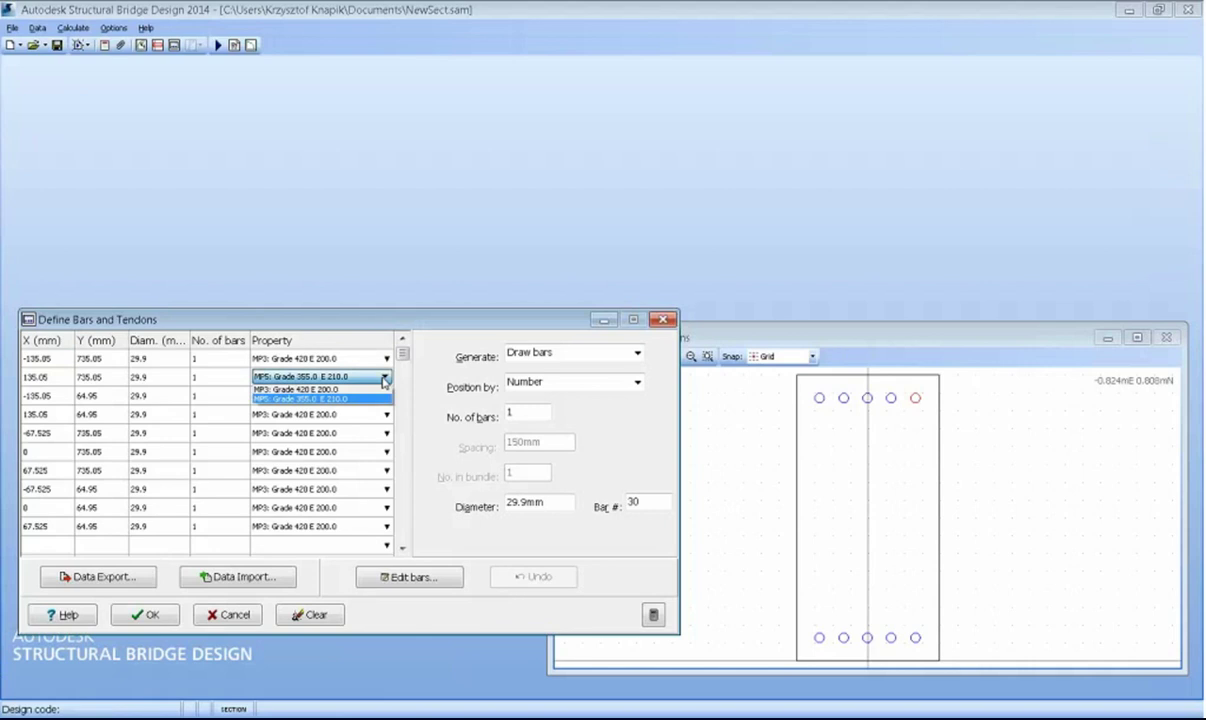
left_click(329, 390)
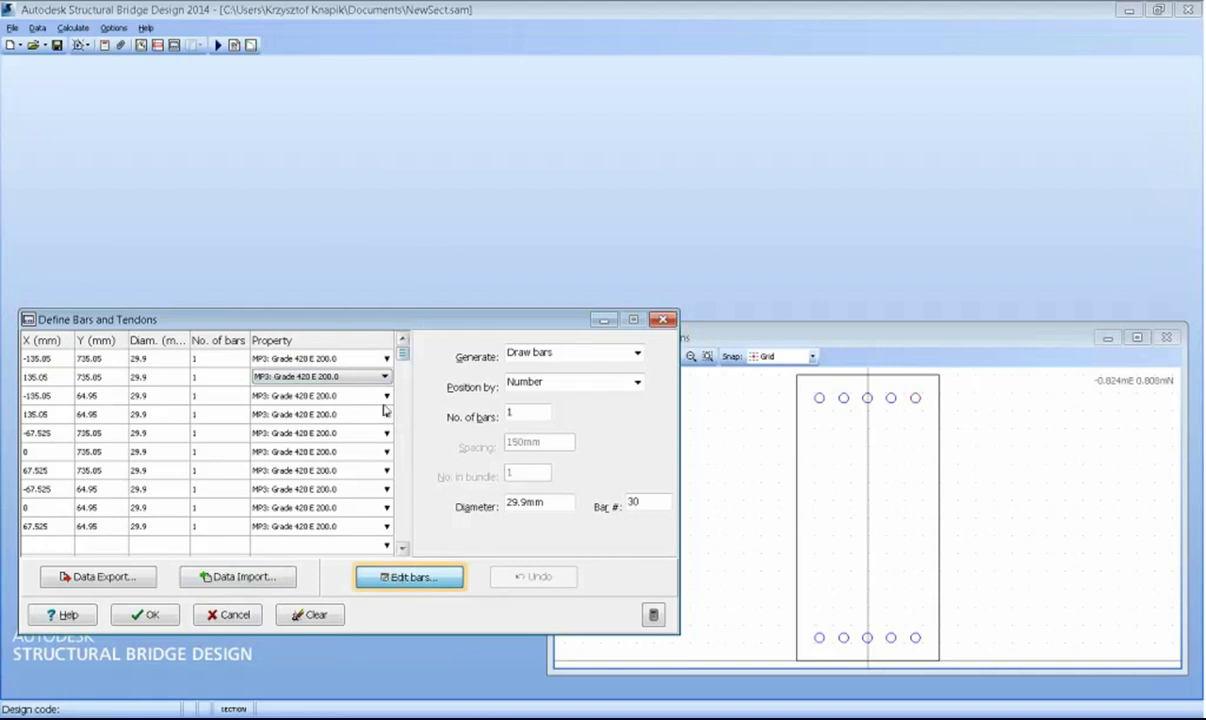
left_click(36, 368)
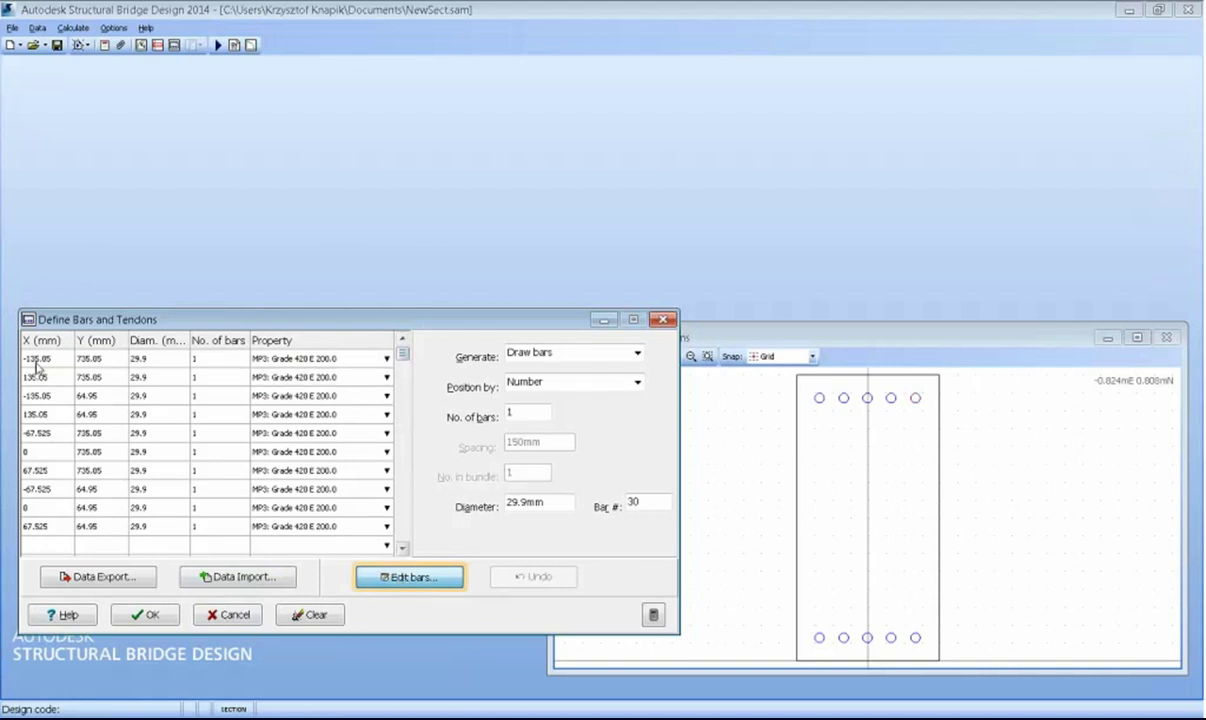
left_click(227, 615)
left_click(627, 394)
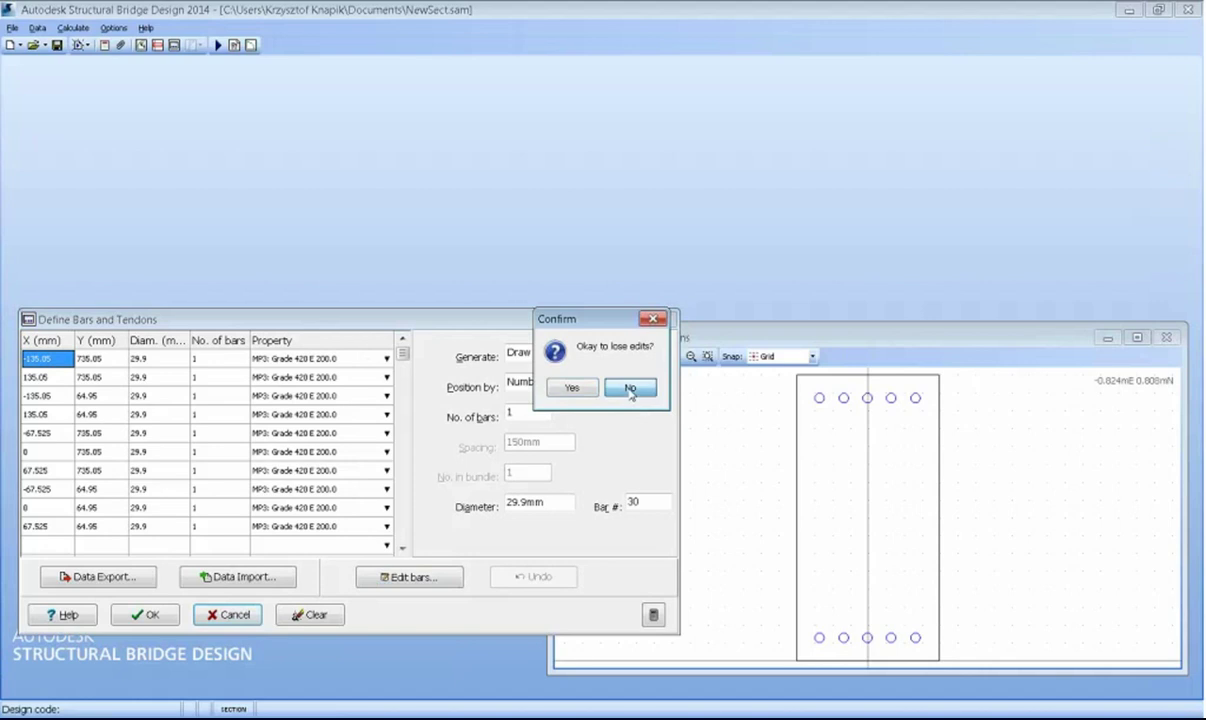
left_click(148, 614)
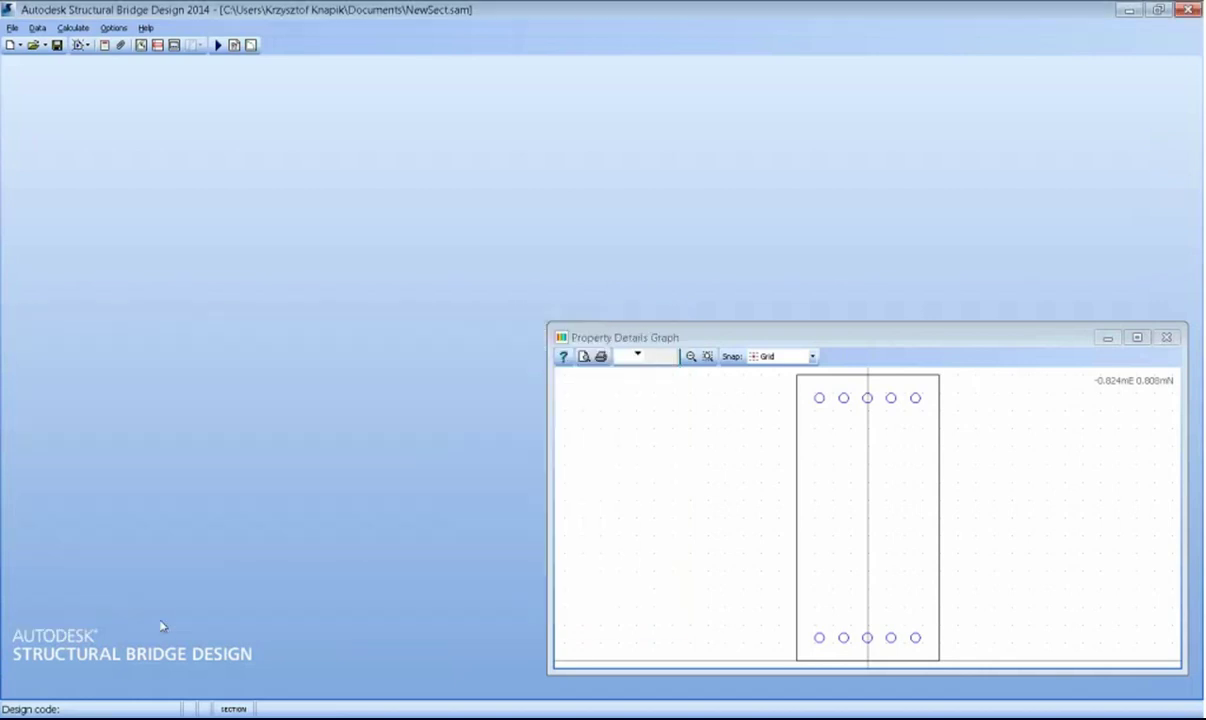
- Try to calculate the section properties for the transformed section, transformed to MP1: C31 Es 33.3
left_click(217, 45)
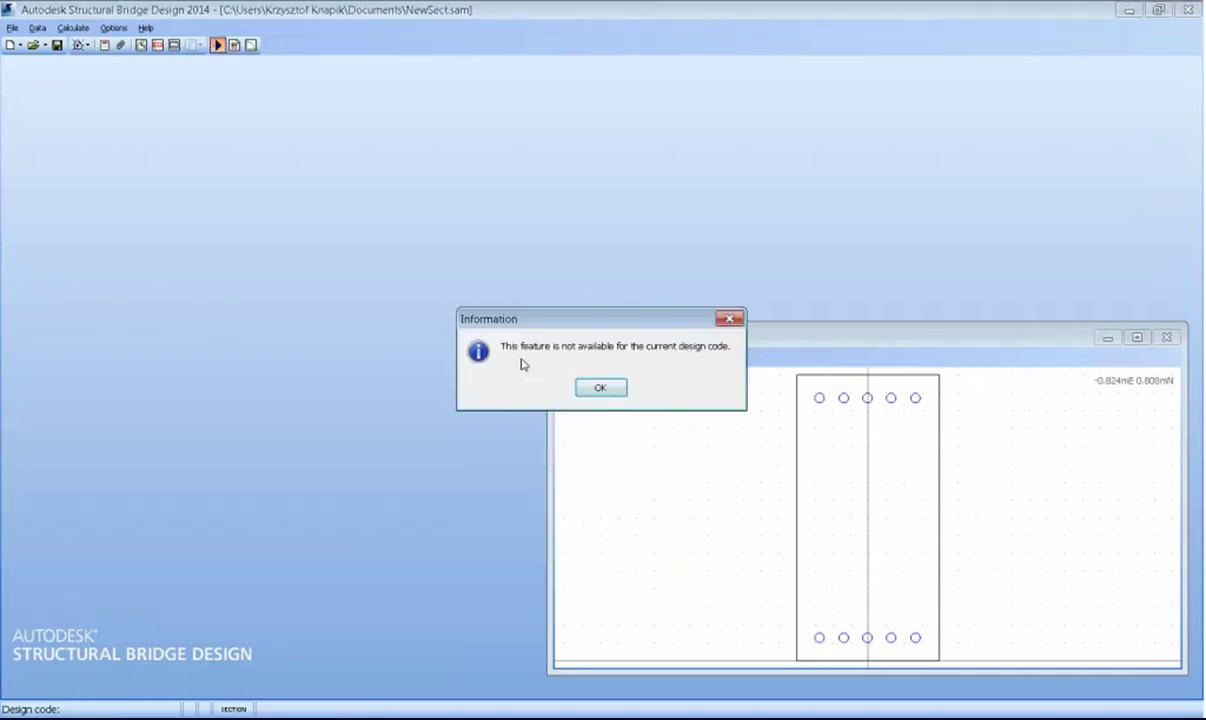
left_click(600, 389)
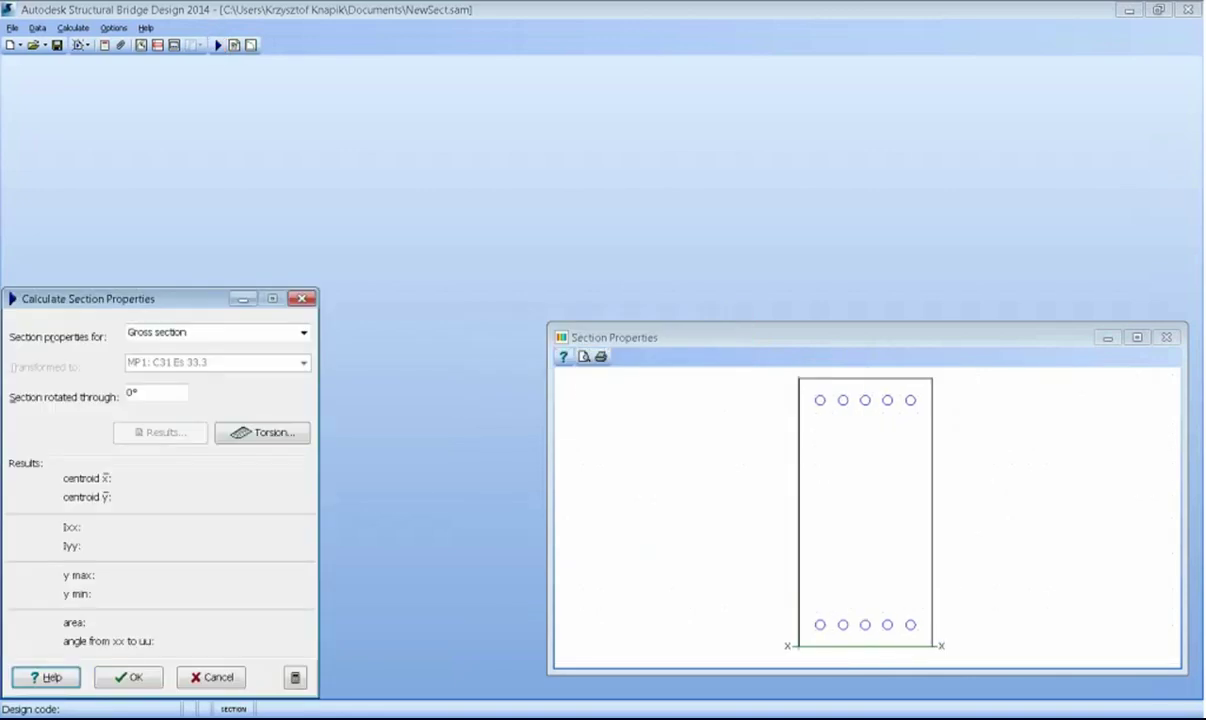
left_click_drag(150, 298, 367, 244)
left_click(520, 278)
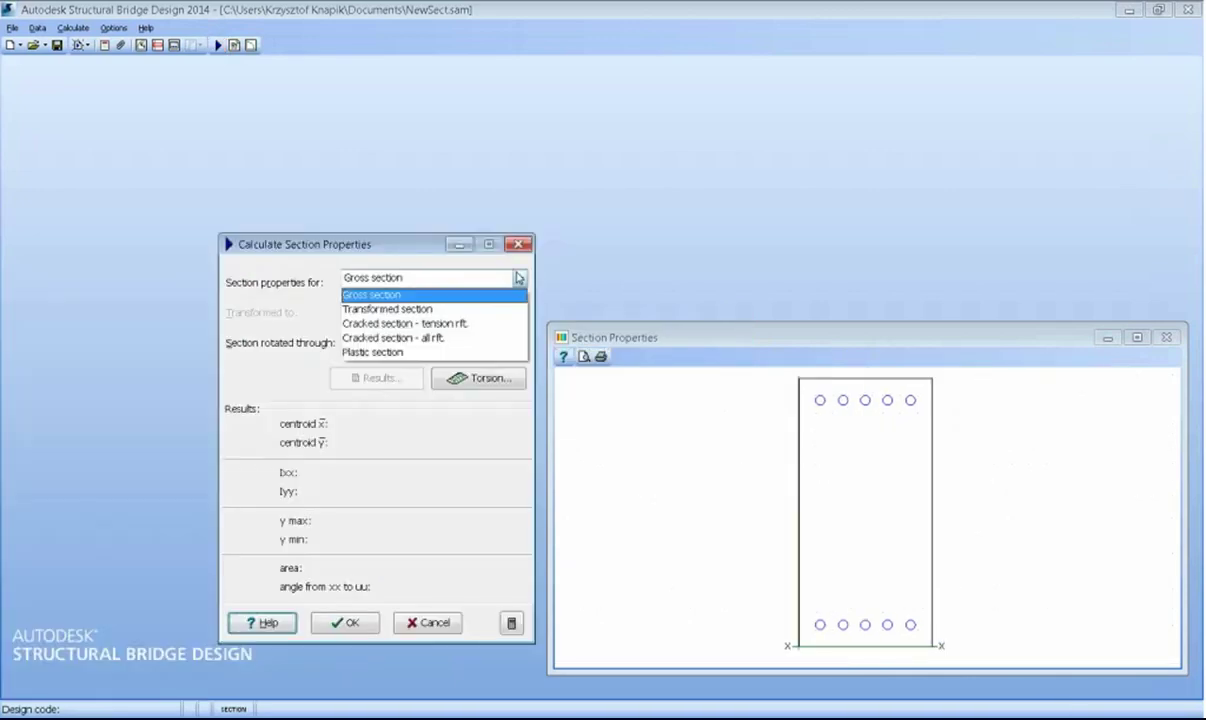
left_click(423, 310)
left_click(600, 388)
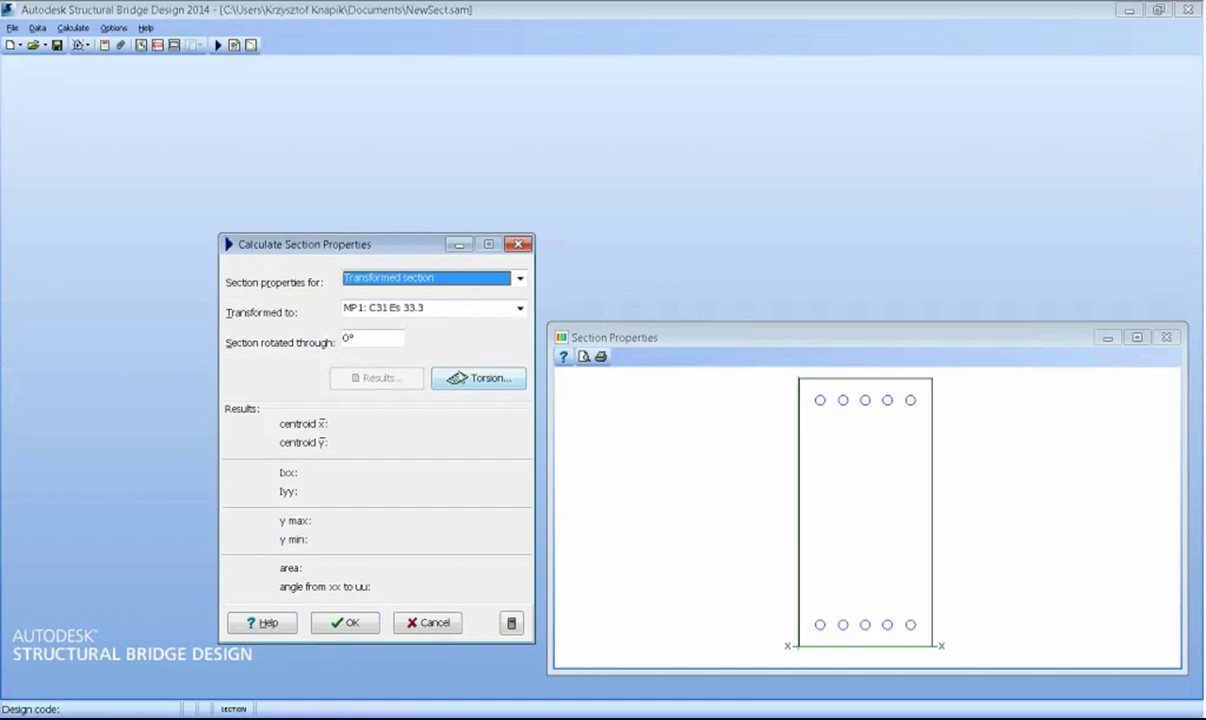
left_click(340, 622)
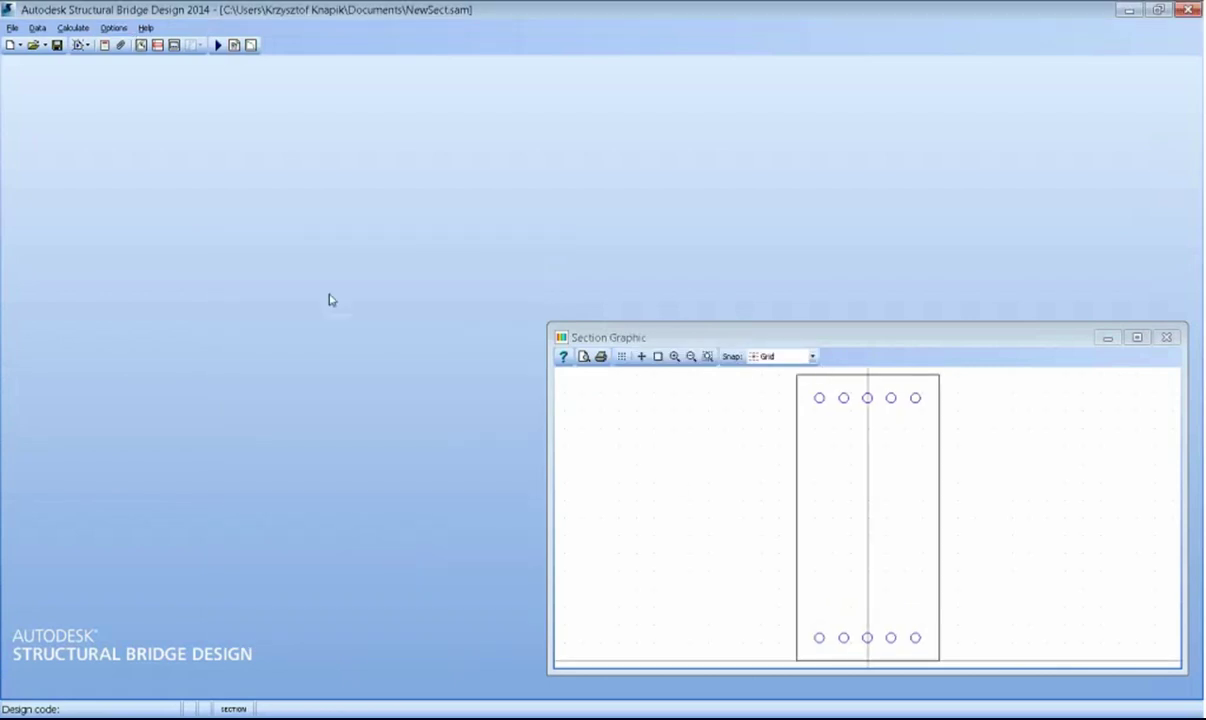
- Change the section's design code to AASHTO LRFD 6
left_click(113, 28)
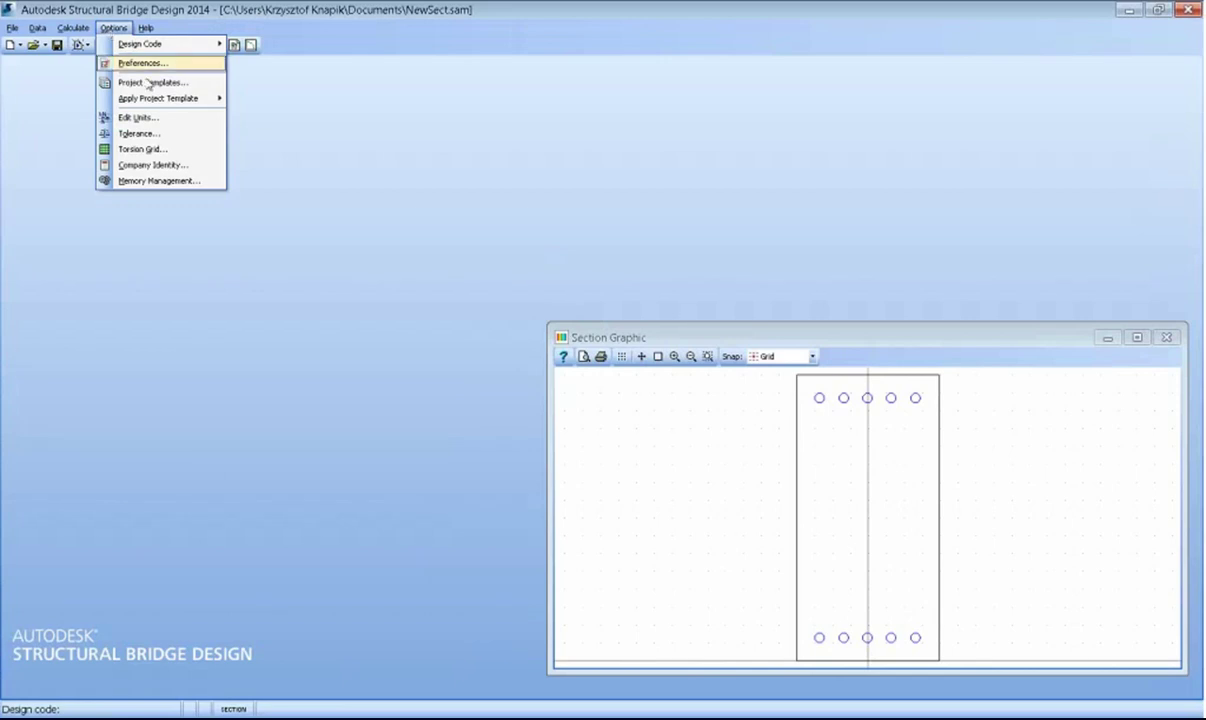
mouse_move(156, 100)
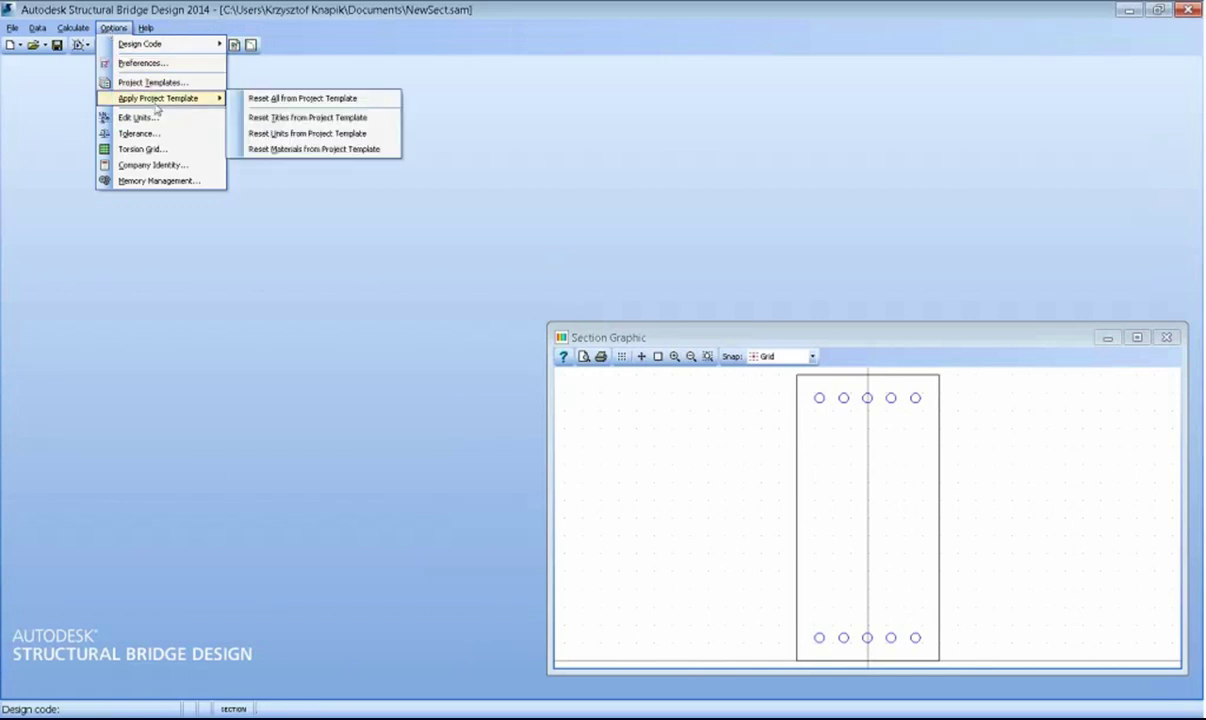
mouse_move(140, 44)
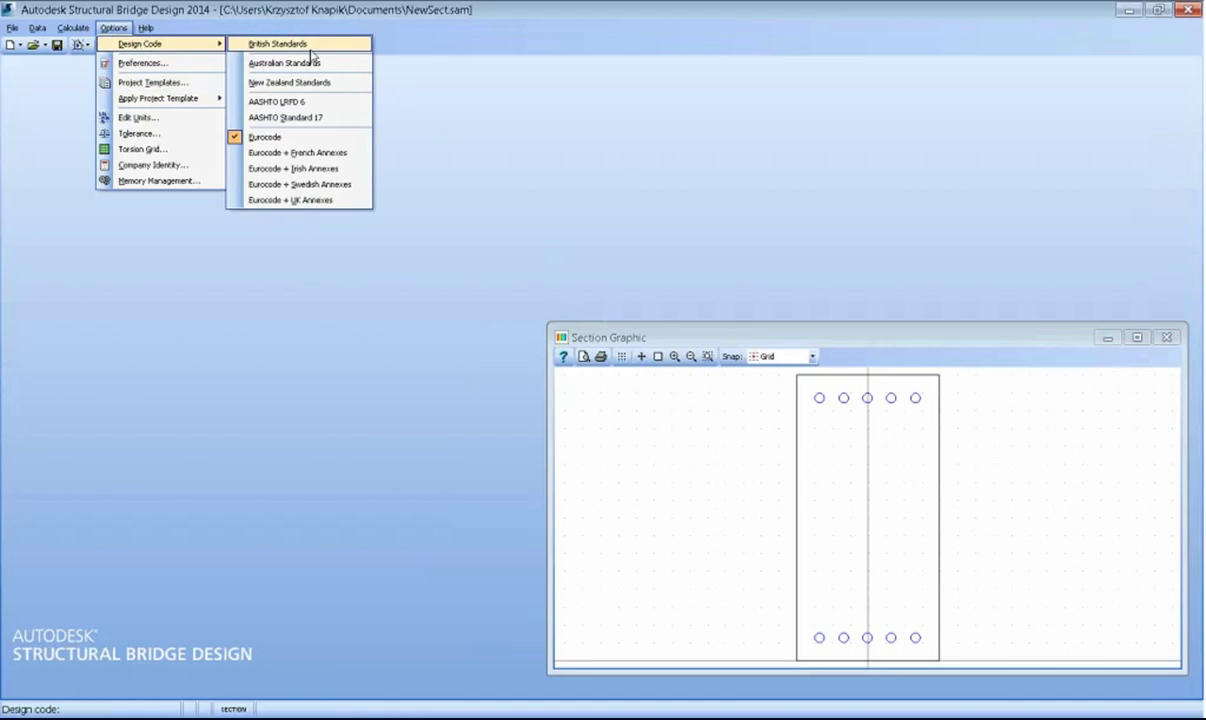
left_click(312, 102)
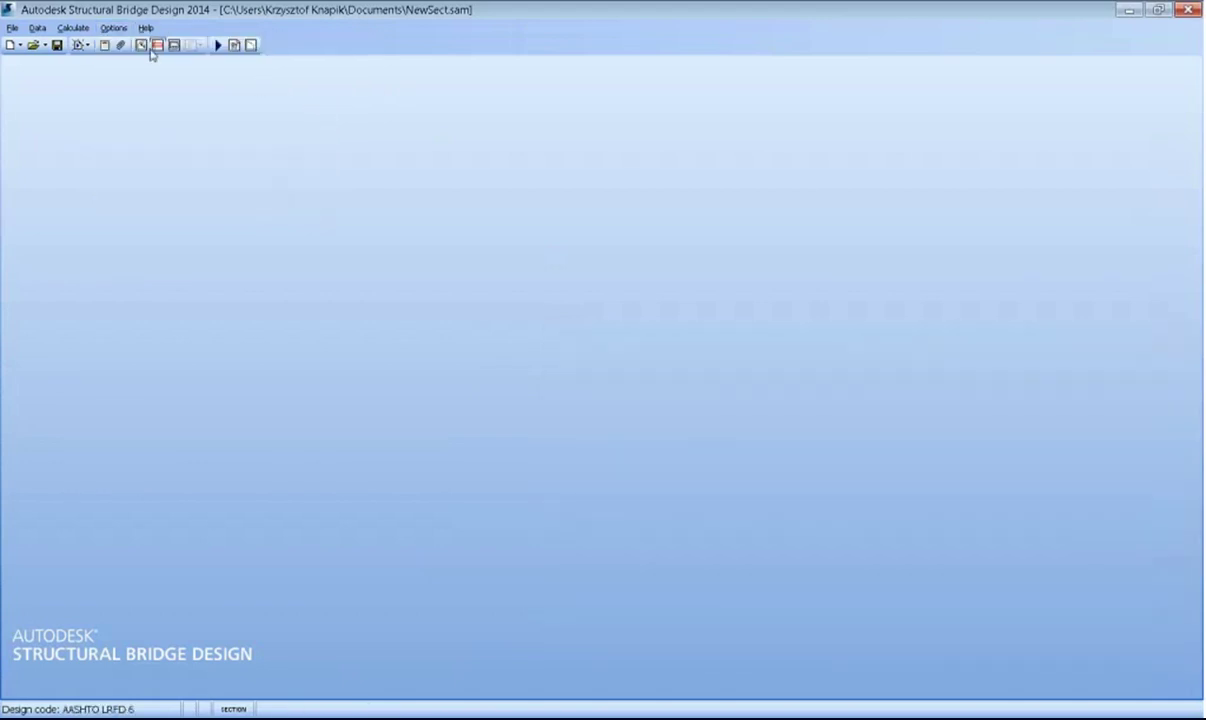
- Calculate the gross section properties and examine the detailed results report down to the section weights and perimeters
left_click(217, 45)
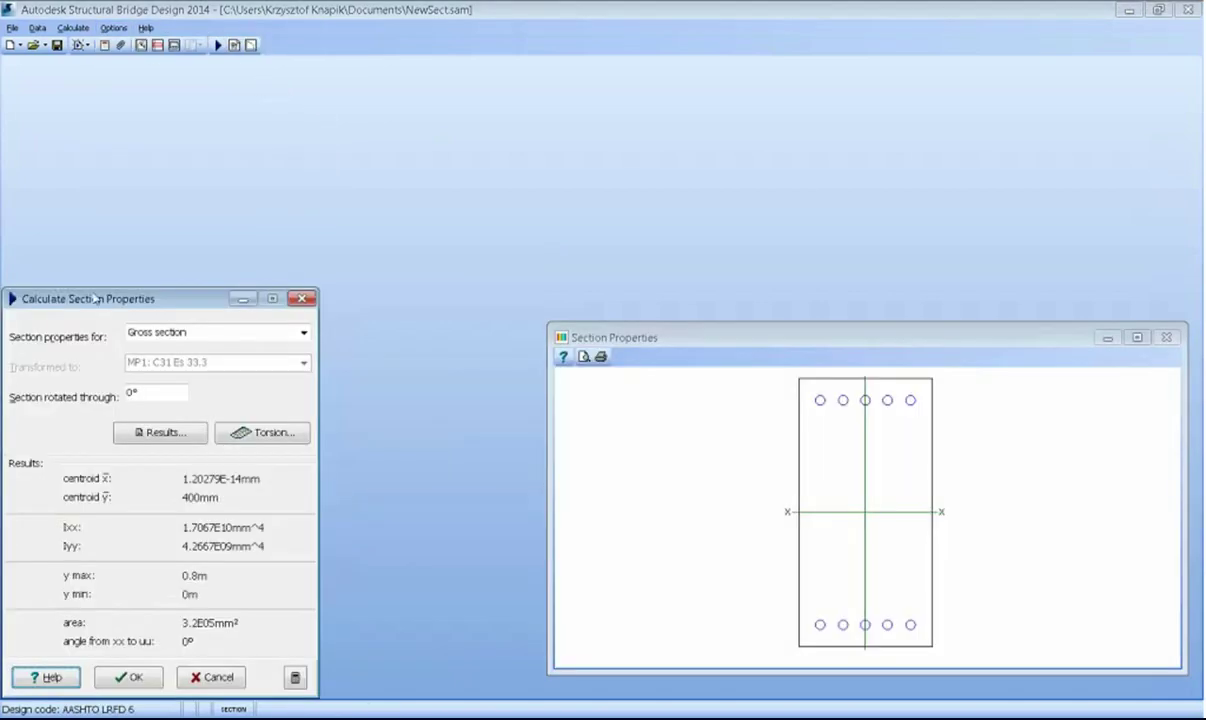
left_click_drag(80, 298, 226, 208)
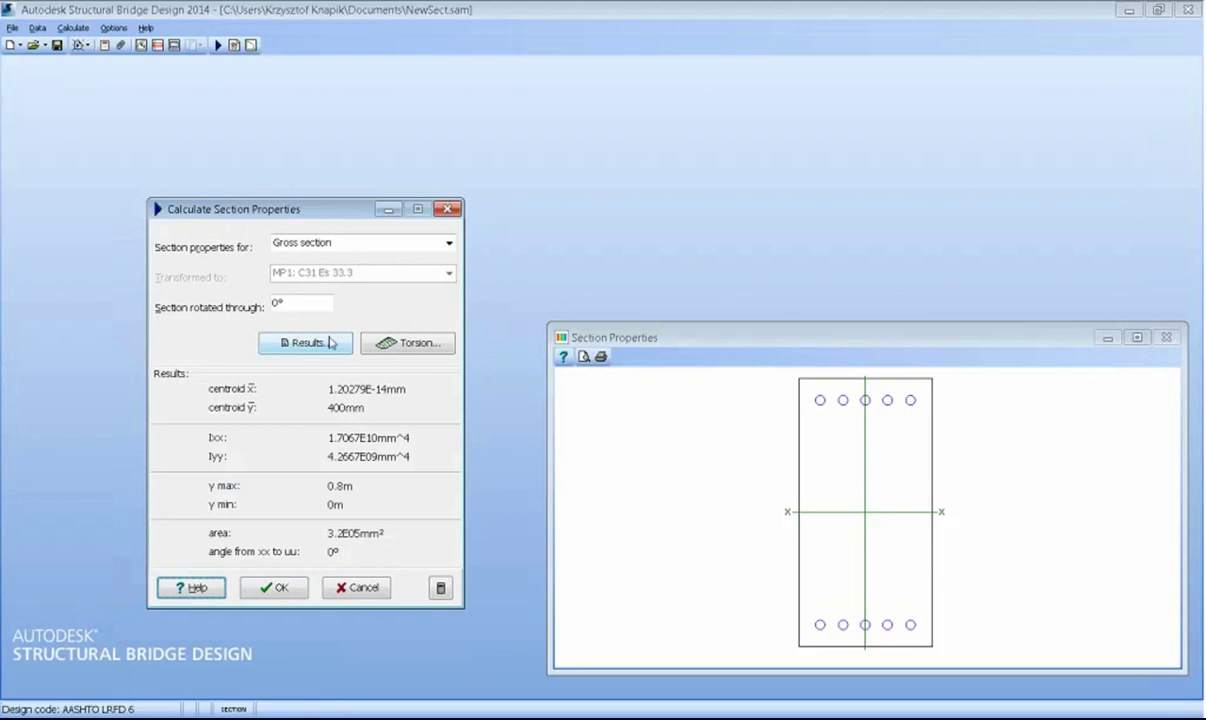
left_click(297, 345)
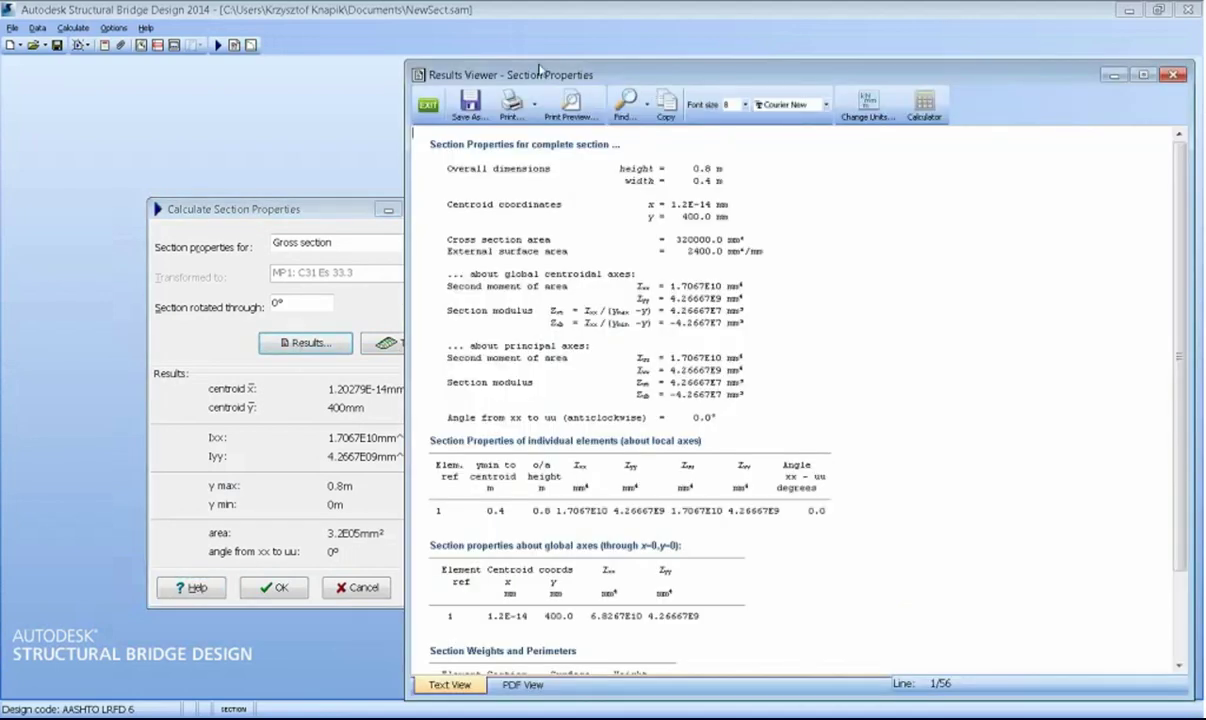
left_click_drag(539, 72, 362, 42)
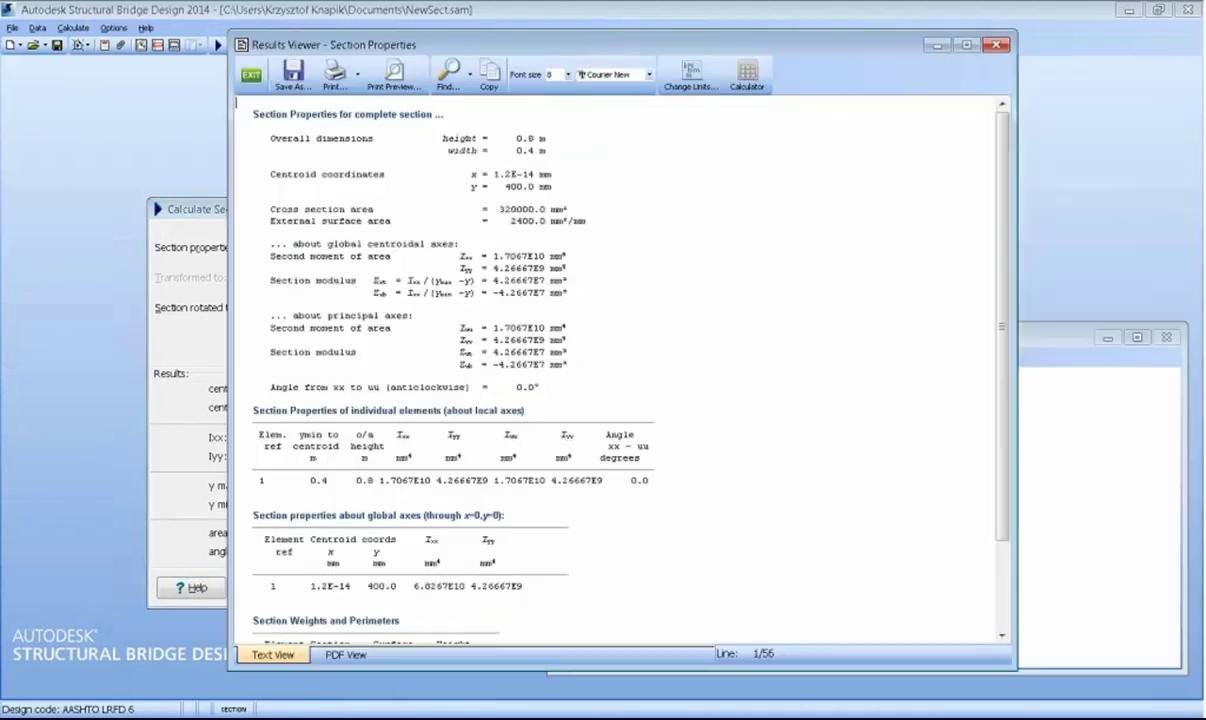
left_click(565, 281)
scroll(640, 280, "down", 5)
scroll(640, 230, "down", 3)
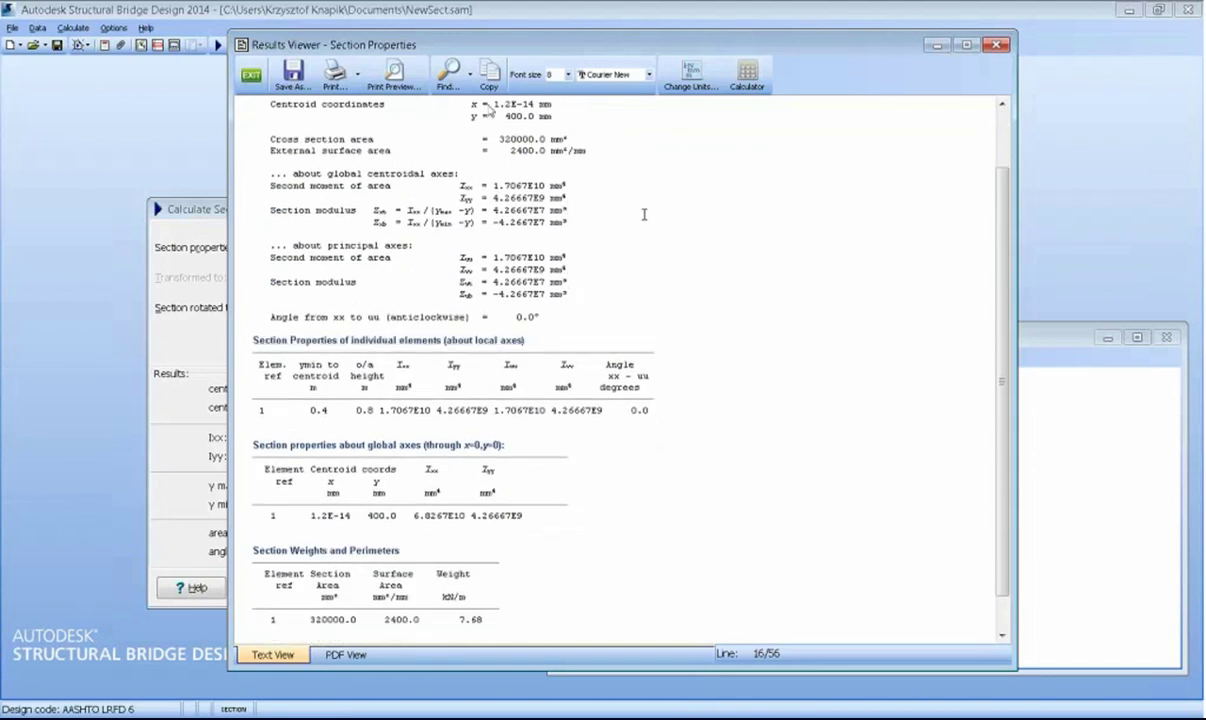
left_click_drag(600, 44, 451, 108)
left_click(847, 110)
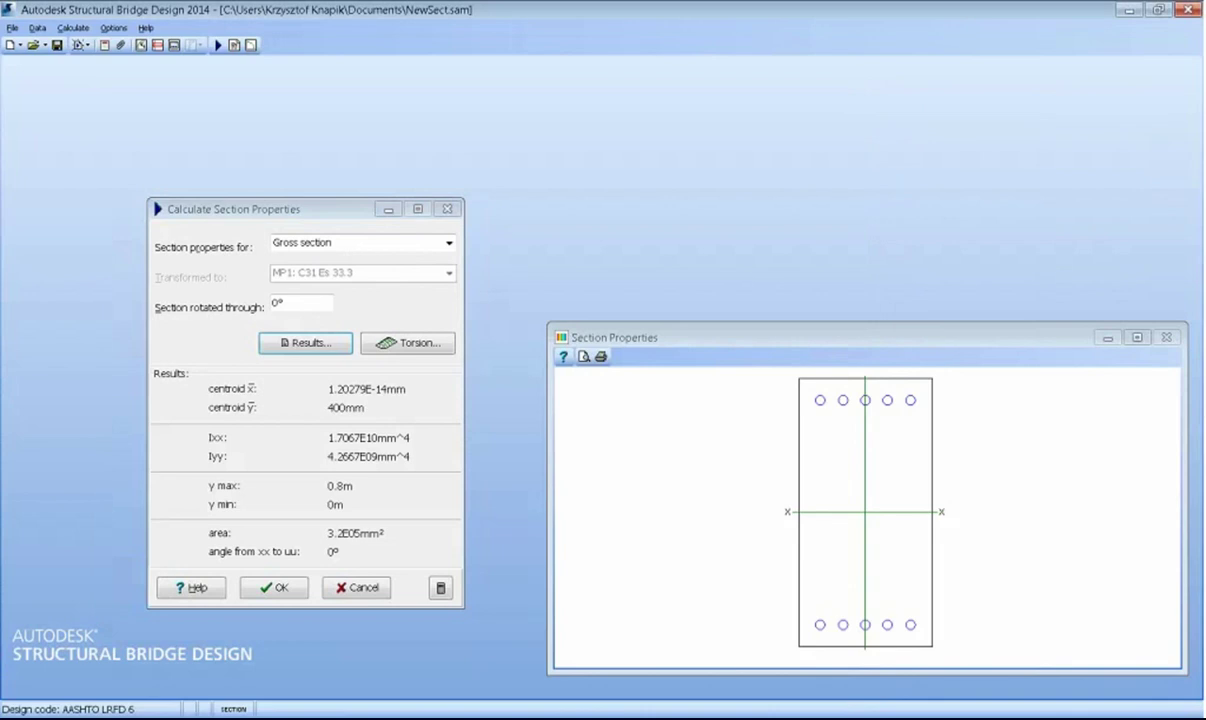
- Calculate the section properties for the transformed section, transformed to MP1: C31 Es 33.3
left_click(424, 246)
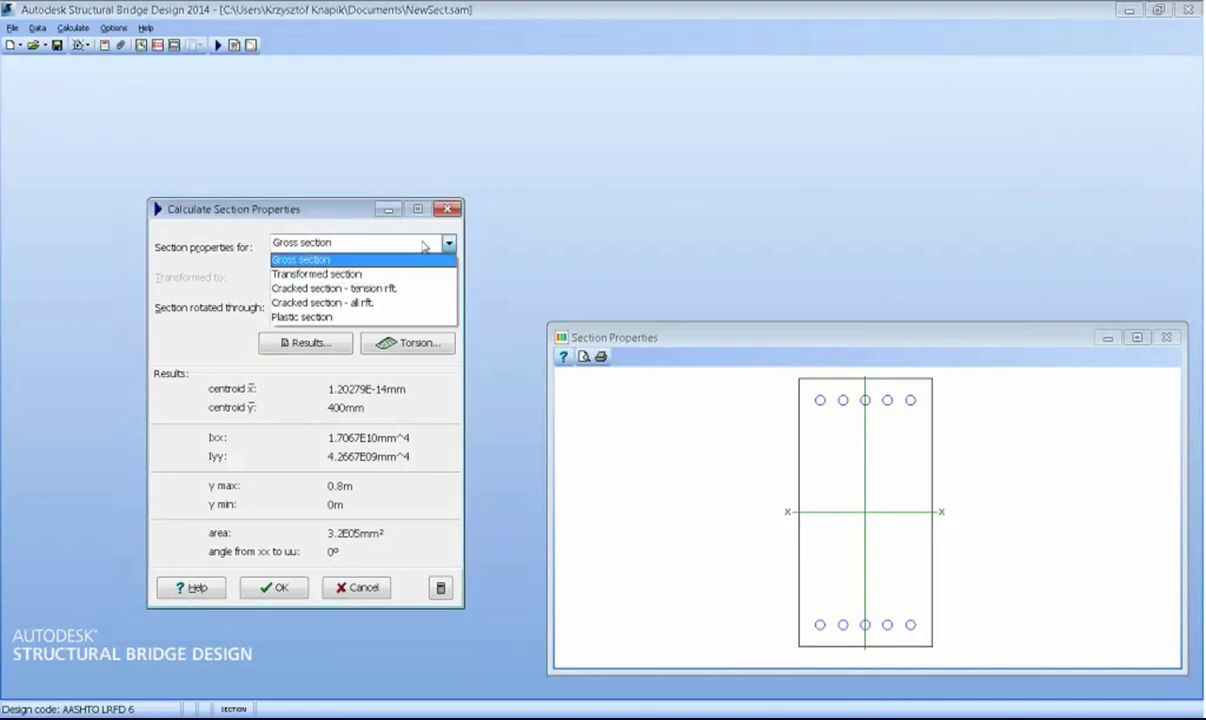
left_click(340, 271)
left_click(340, 272)
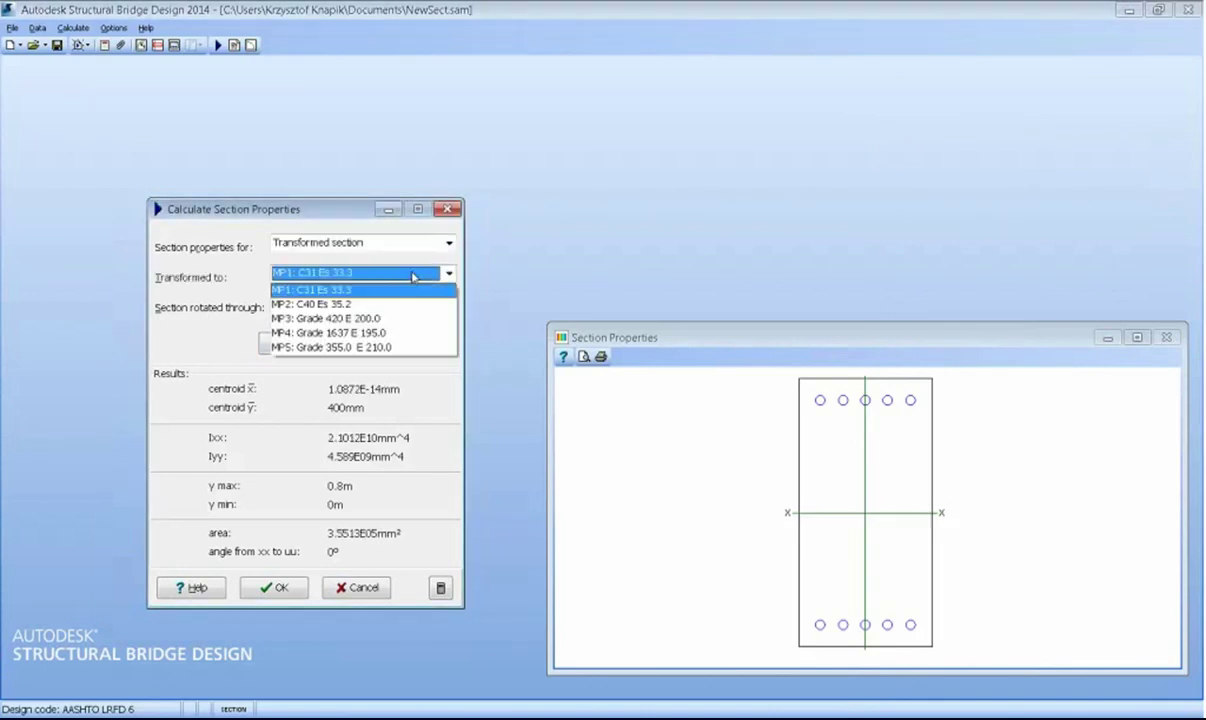
left_click(413, 282)
- Analyze the section's torsion stress function with 10 divisions in both the X and Y directions and accept it
left_click(405, 343)
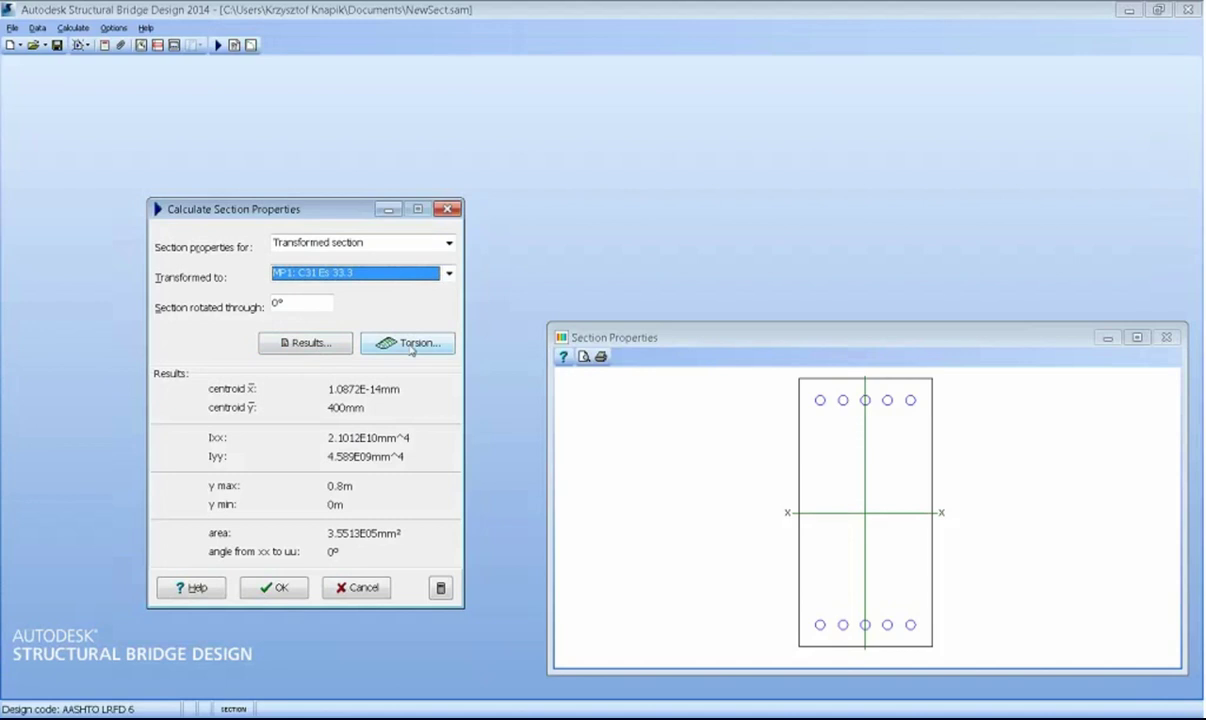
left_click_drag(87, 341, 333, 216)
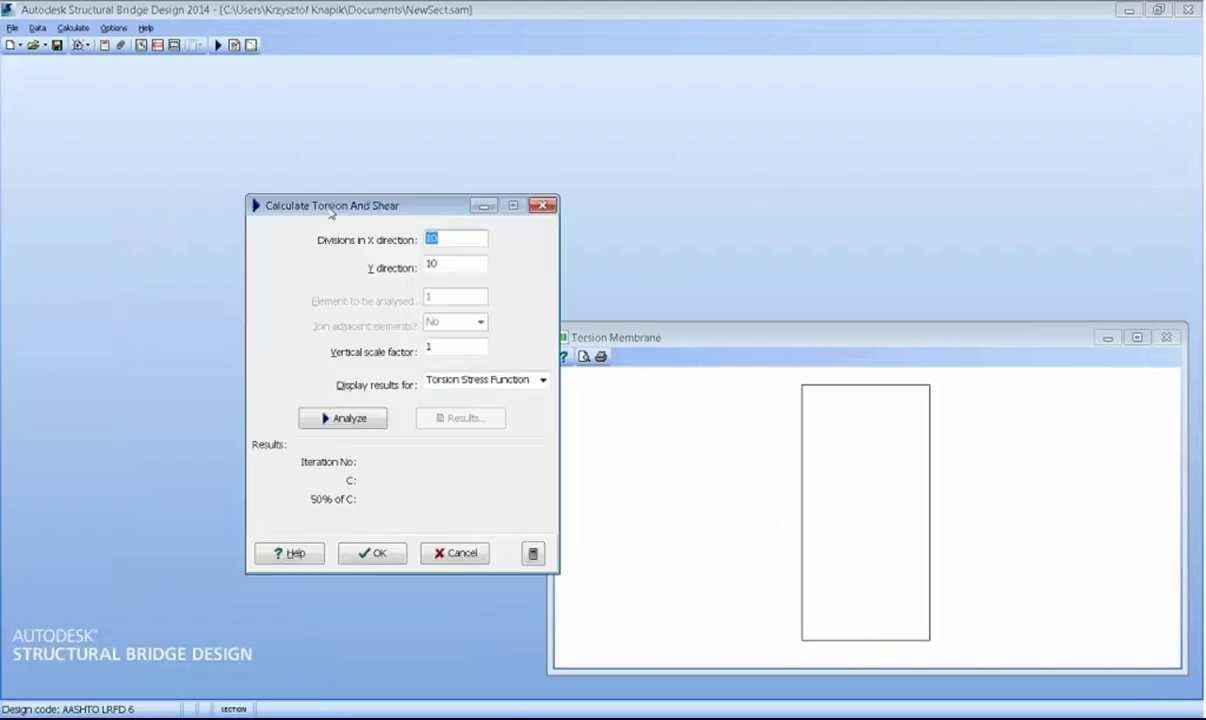
left_click(346, 420)
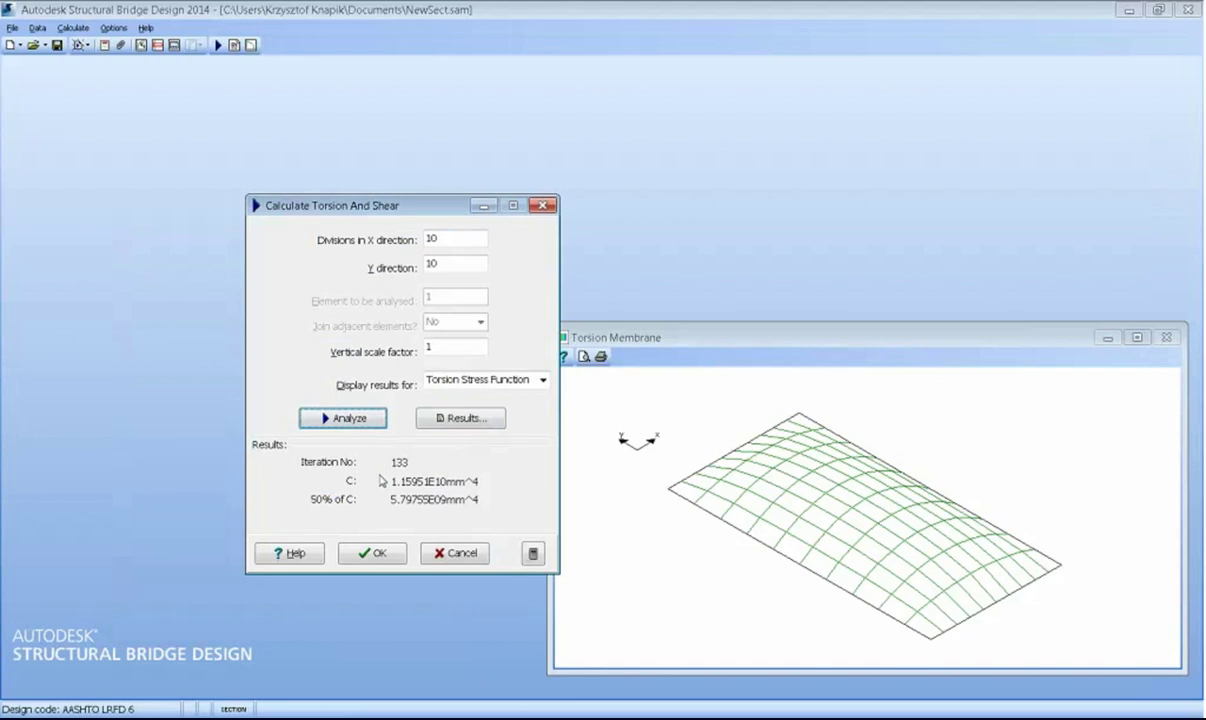
left_click(377, 558)
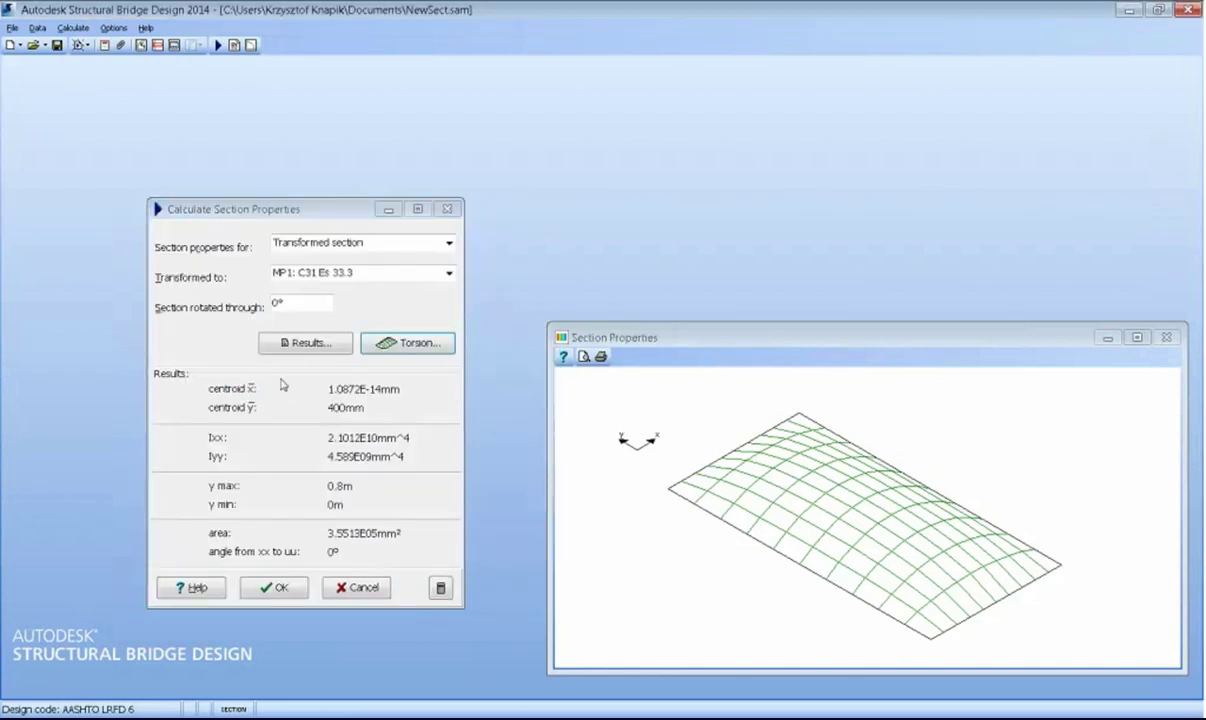
- Examine the section properties for the cracked section with tension reinforcement only
left_click(422, 238)
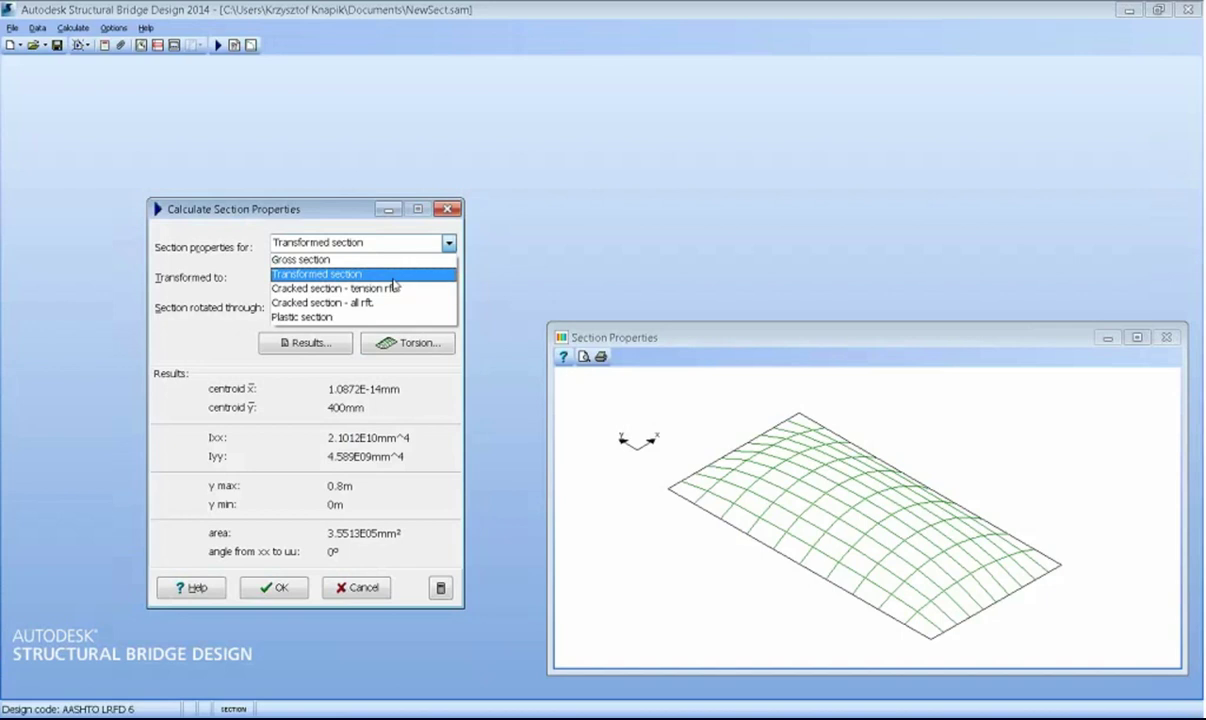
left_click(335, 273)
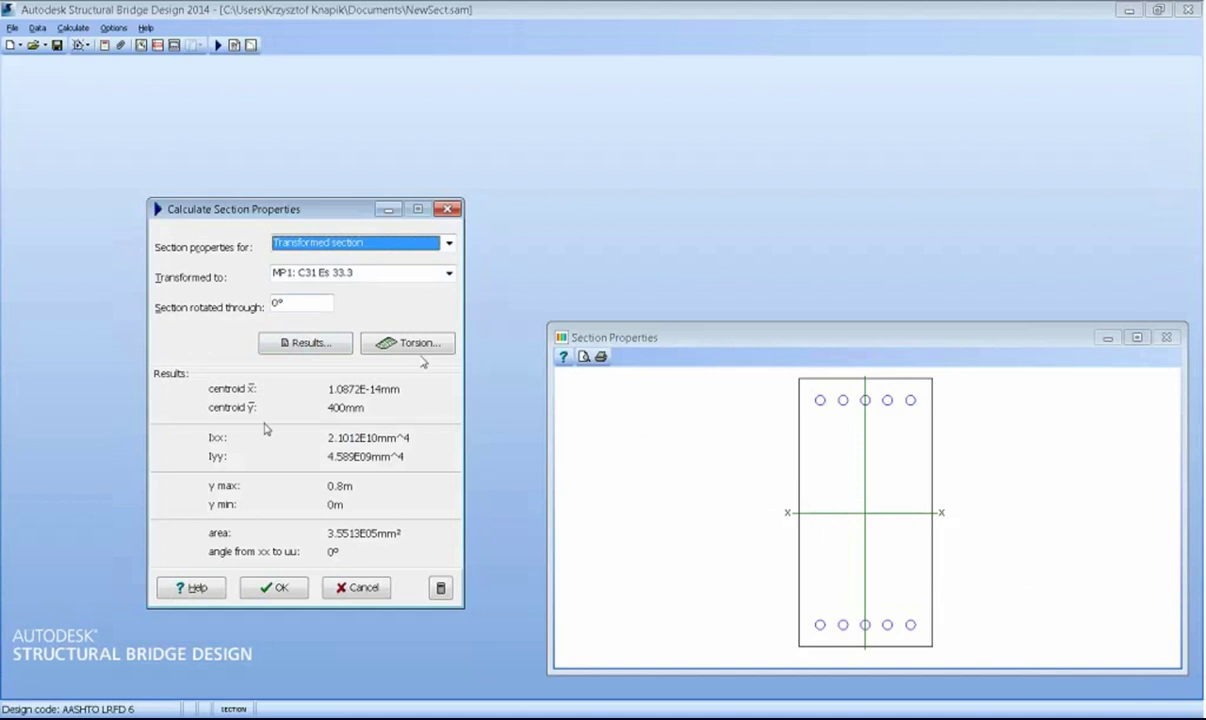
left_click(450, 244)
left_click(404, 289)
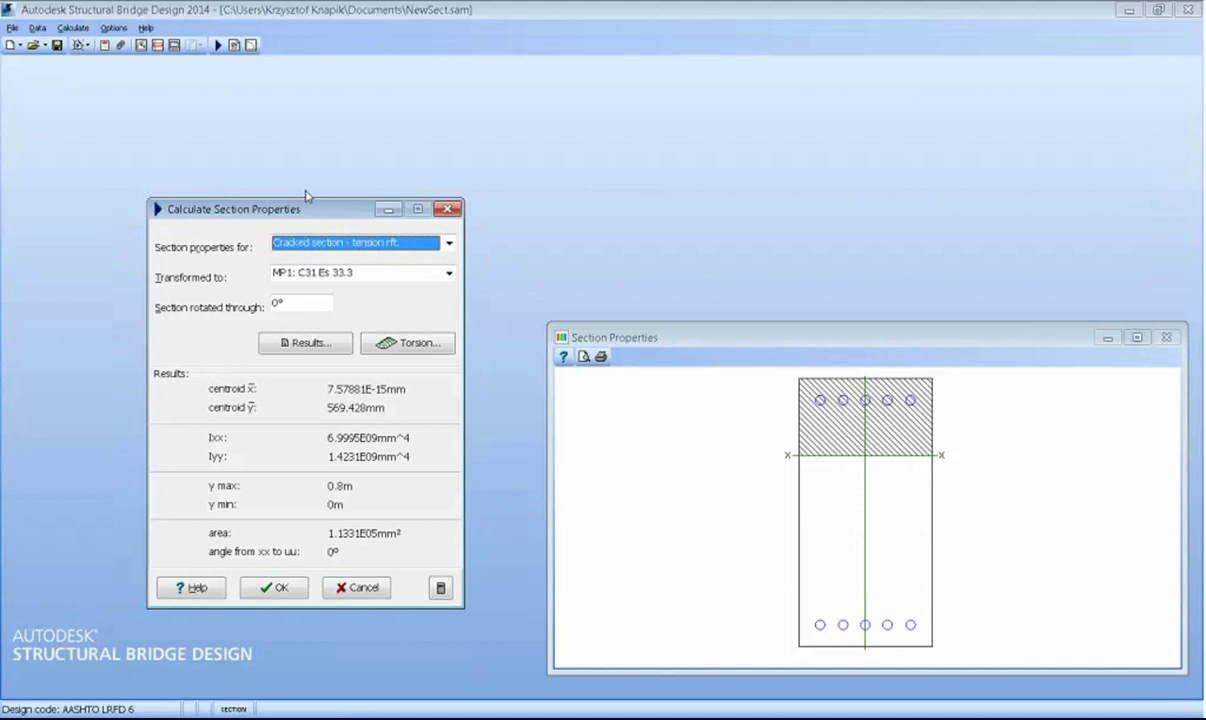
- Examine the plastic section properties with a rotation of 0° and an axial force of 0 kN
left_click(449, 243)
key("Up")
key("Up")
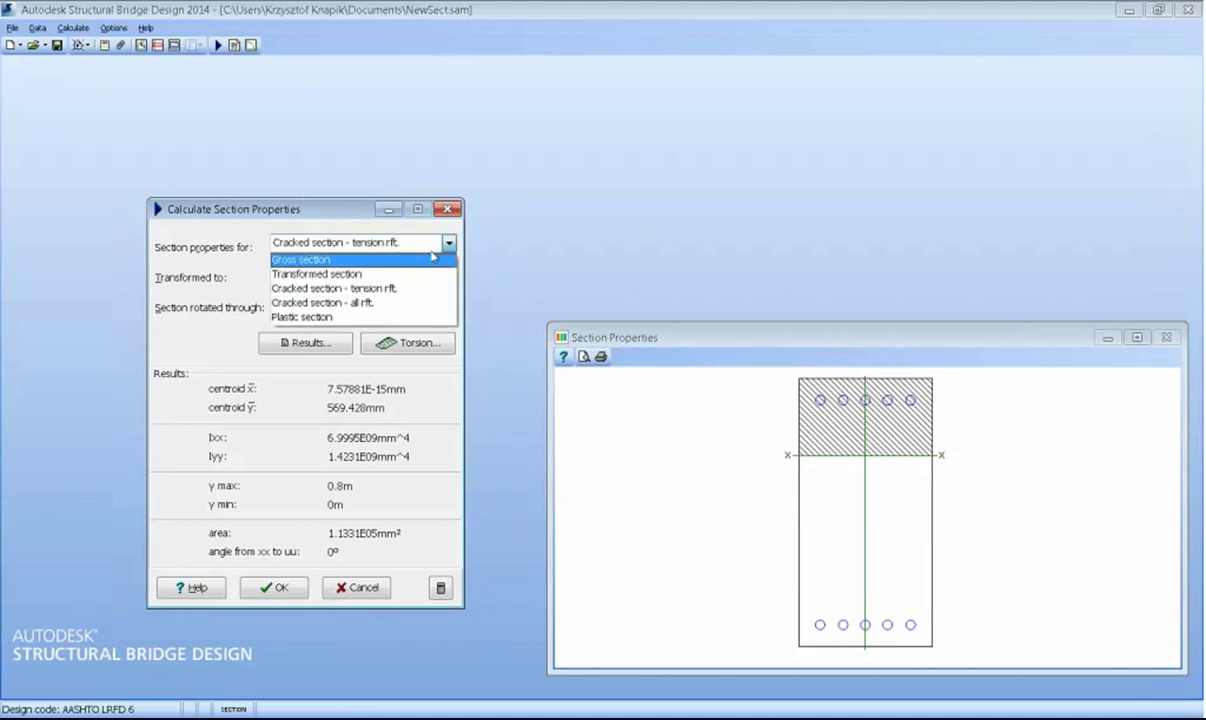
key("Down")
key("Down")
key("Down")
key("Down")
key("Return")
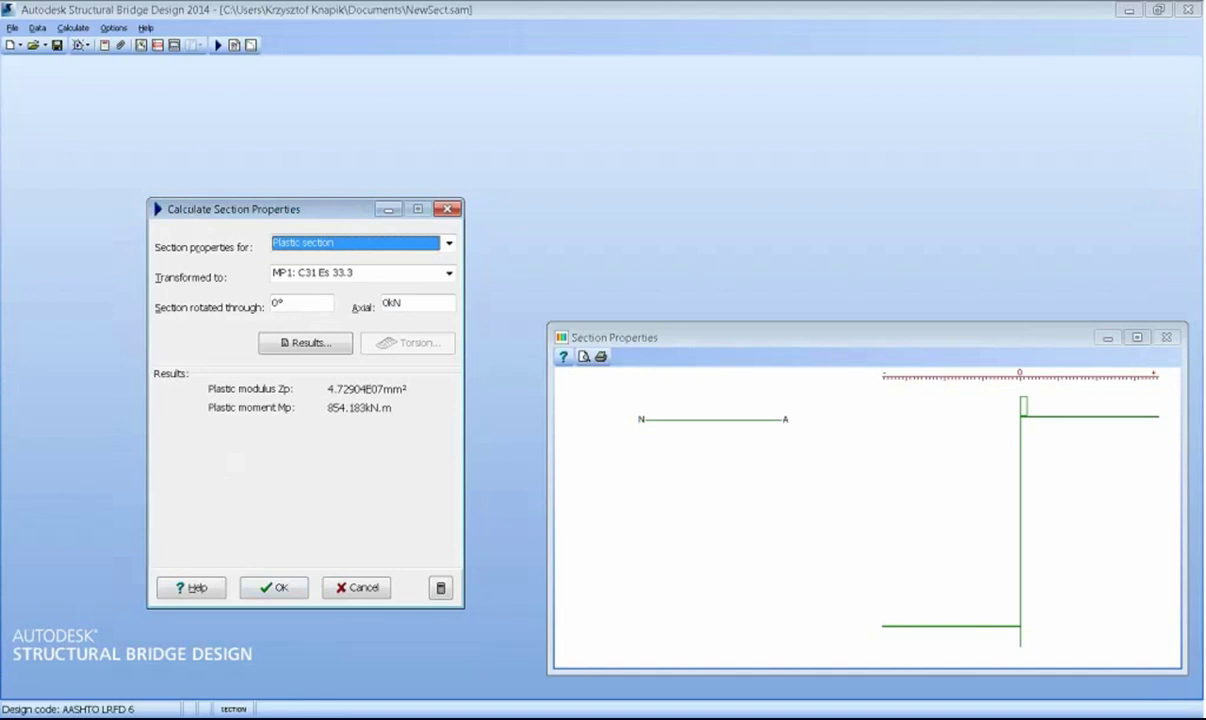
- Set the property calculation back to the transformed section and accept the calculation
left_click(449, 243)
left_click(334, 276)
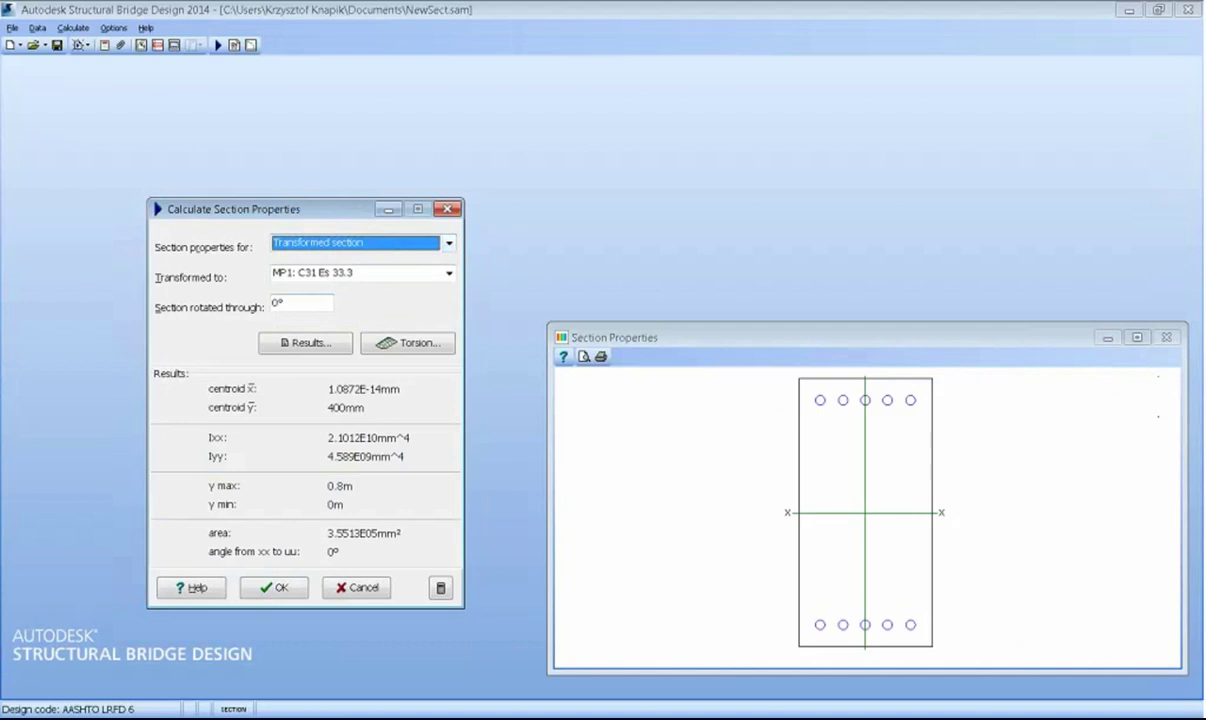
left_click(281, 587)
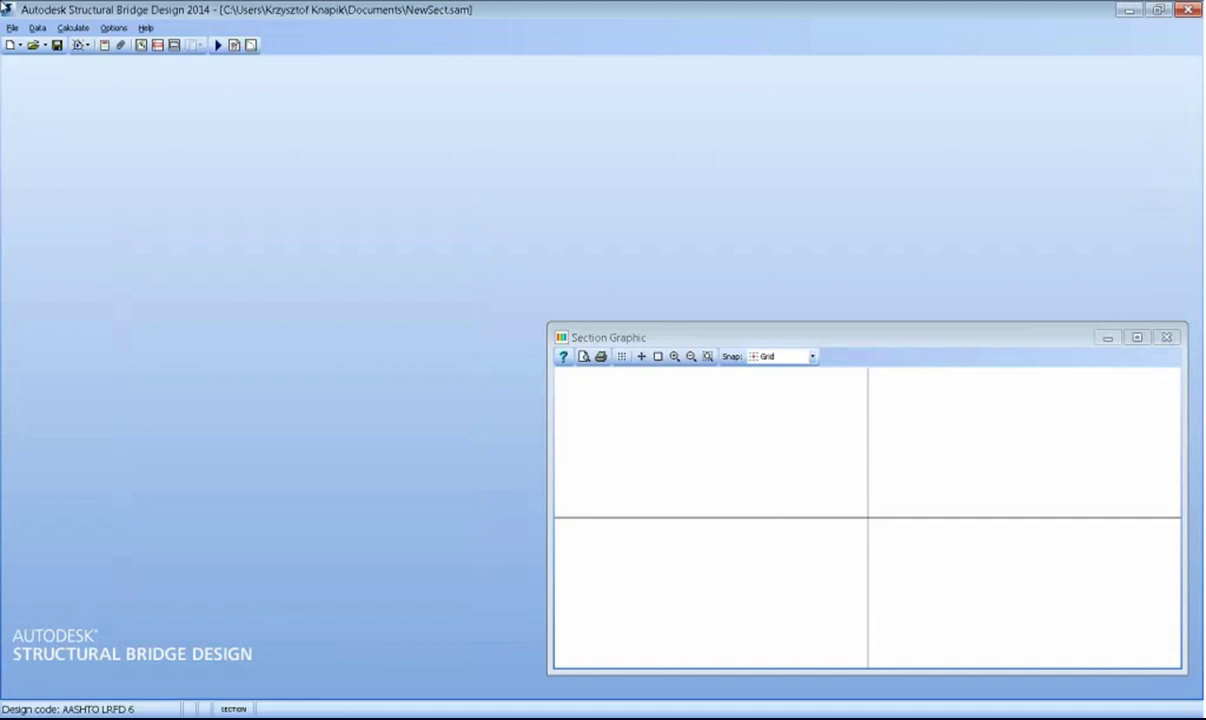
- Create a new beam, agreeing to clear all existing section and beam data
left_click(13, 27)
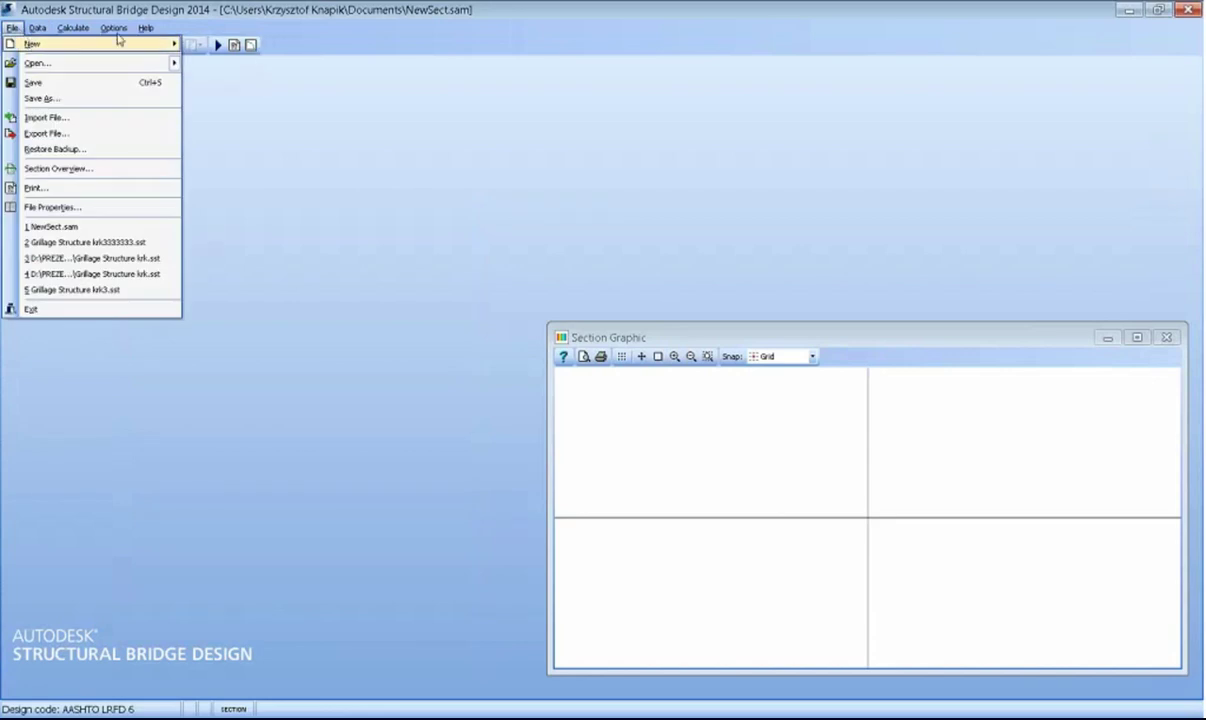
left_click(13, 27)
left_click(13, 27)
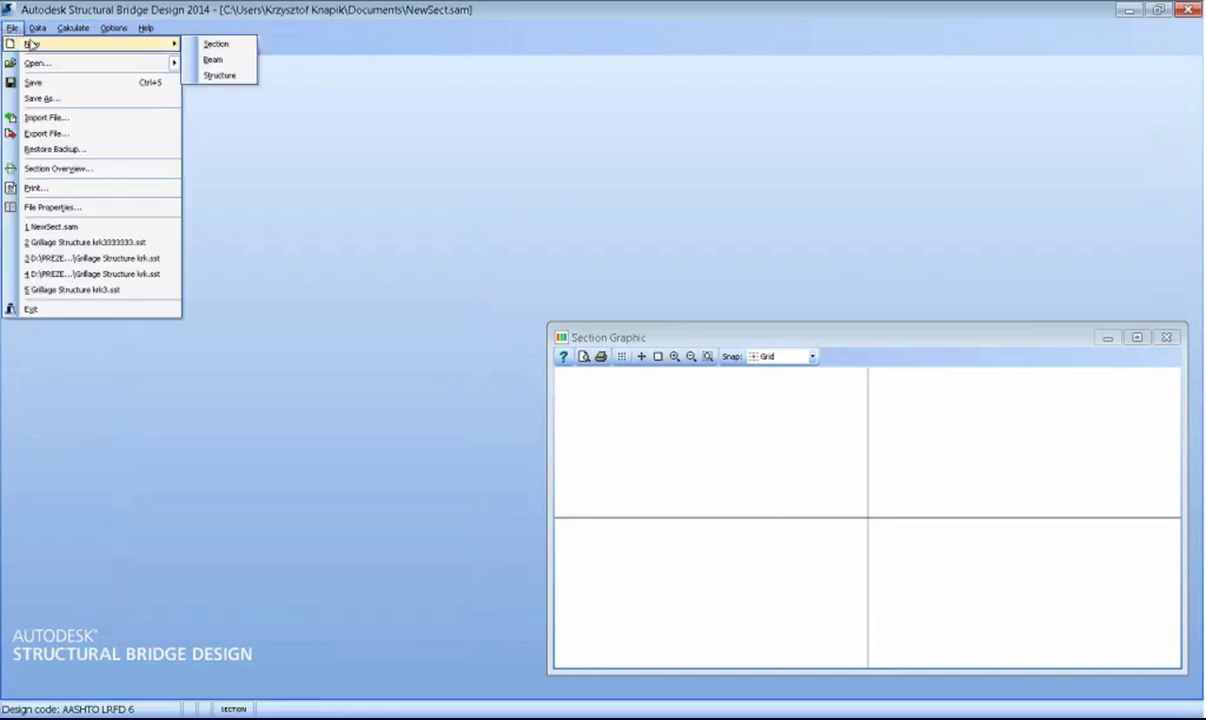
left_click(222, 62)
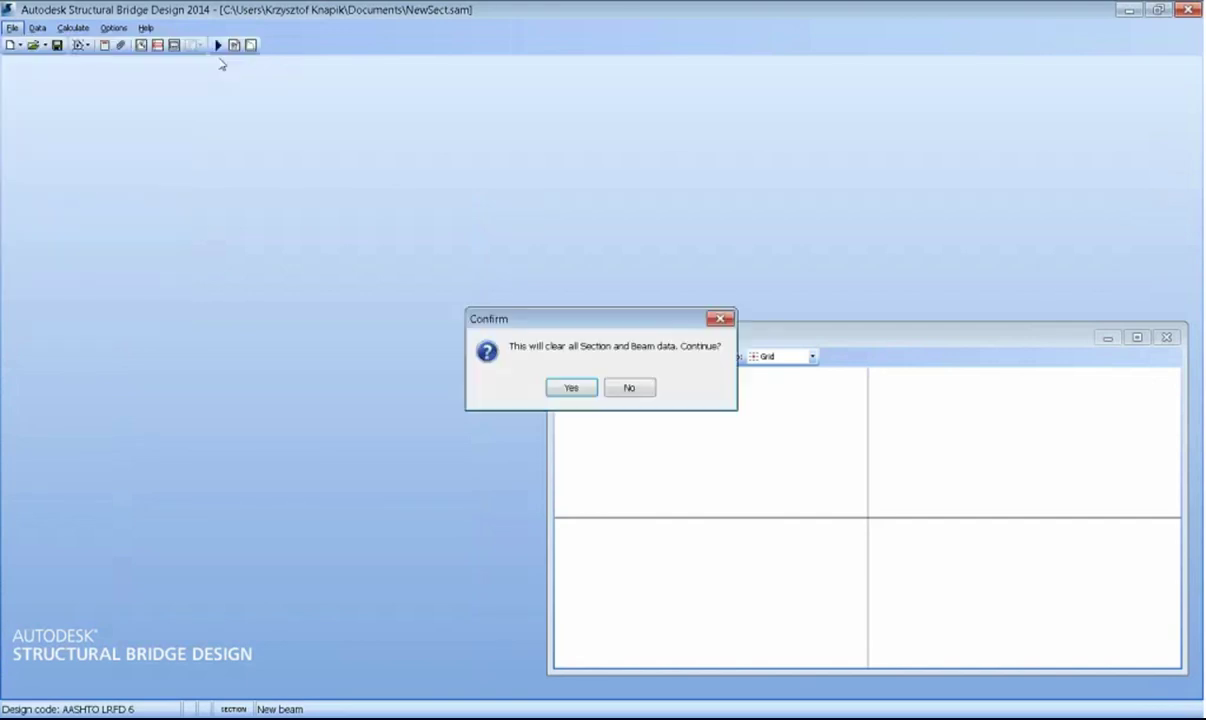
left_click(565, 389)
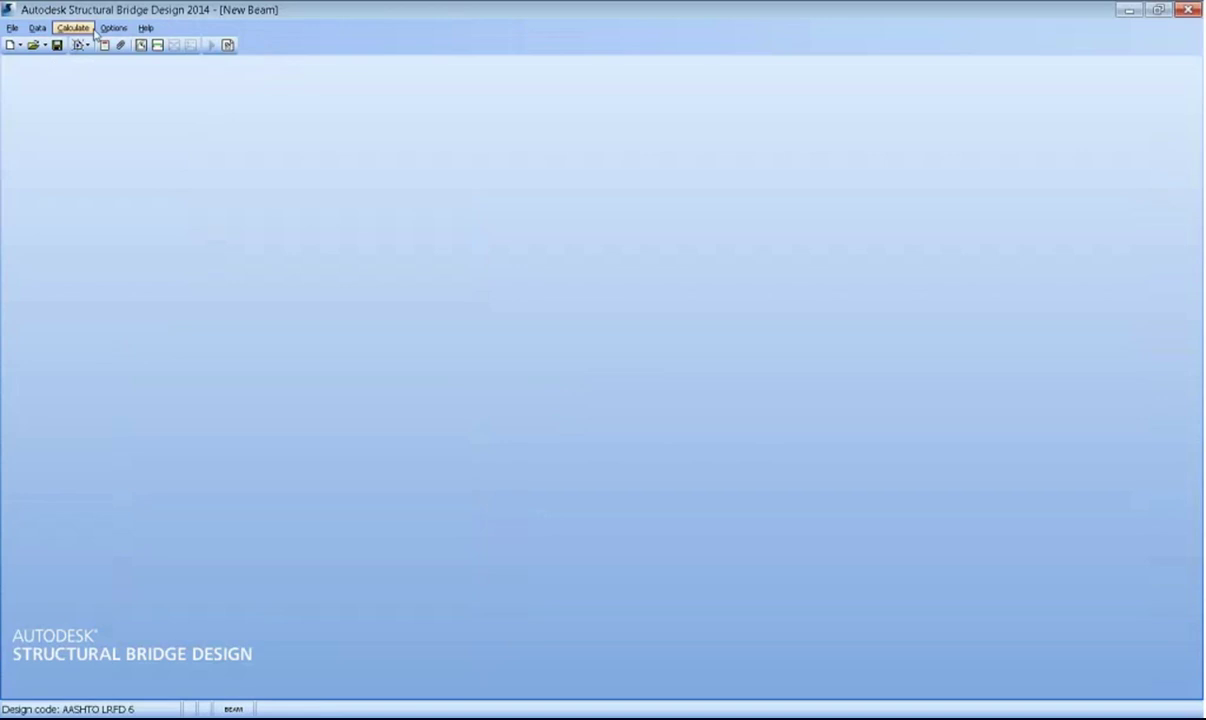
- Change the new beam's design code to Eurocode
left_click(36, 28)
mouse_move(88, 26)
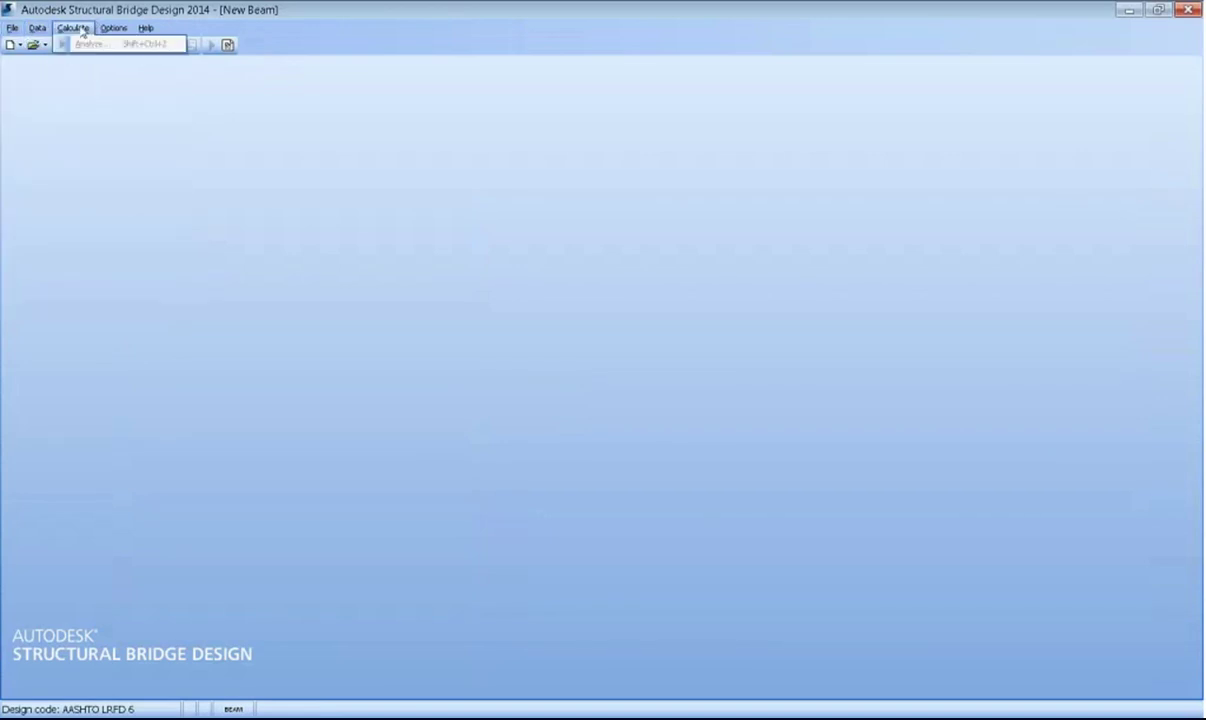
mouse_move(122, 49)
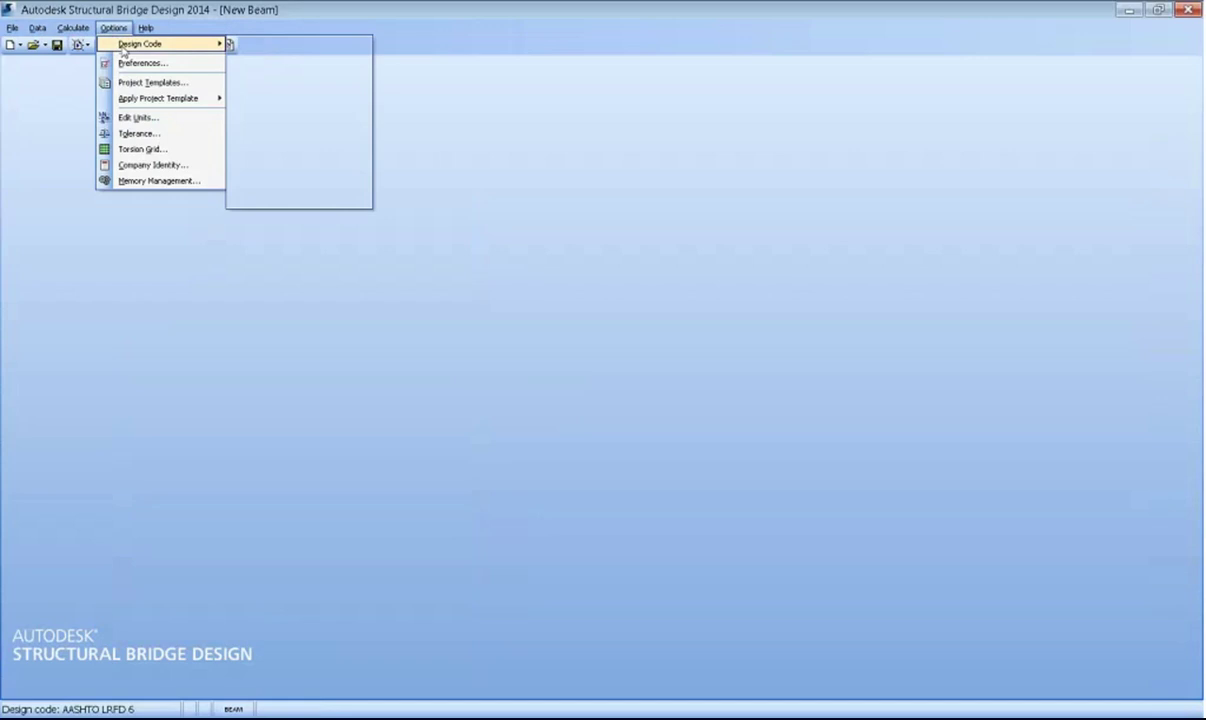
left_click(262, 137)
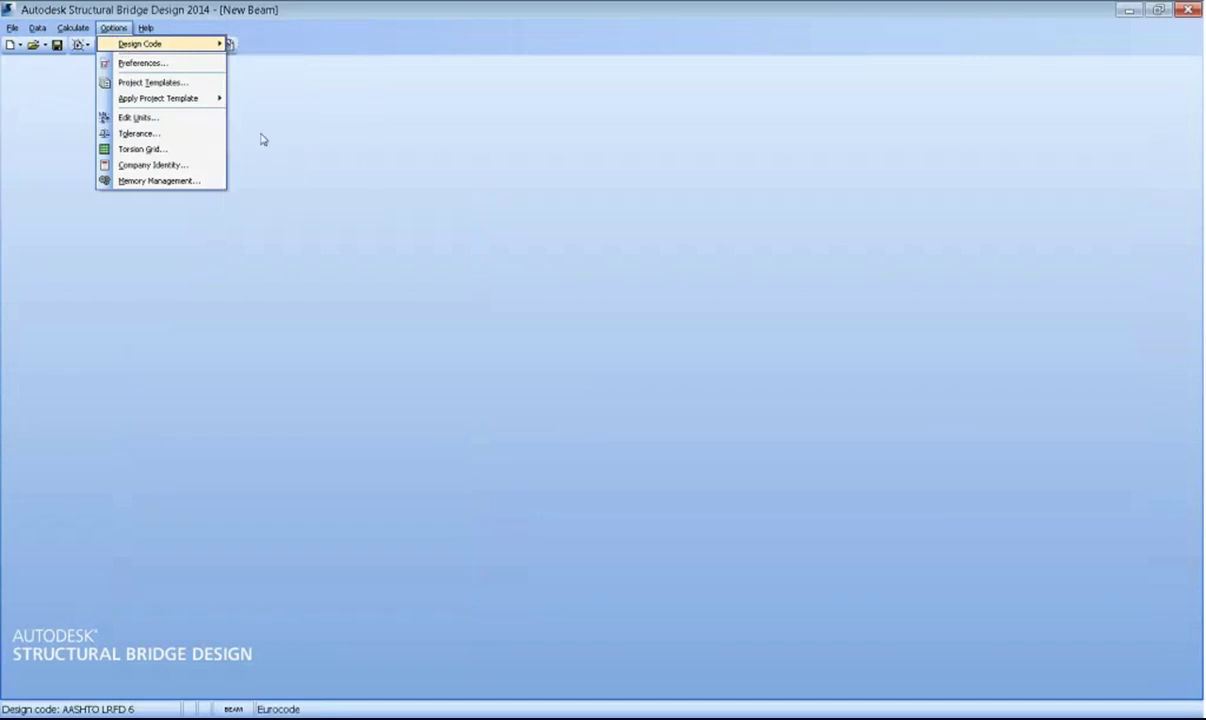
left_click(567, 388)
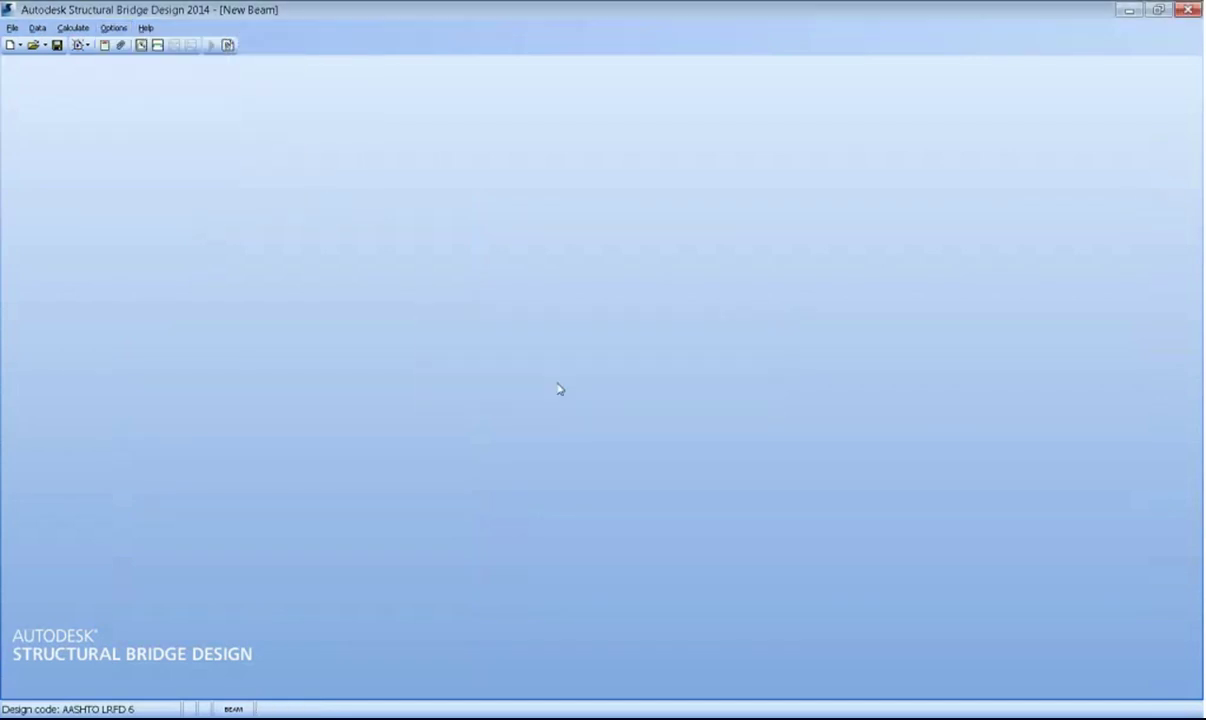
left_click(37, 28)
left_click(118, 8)
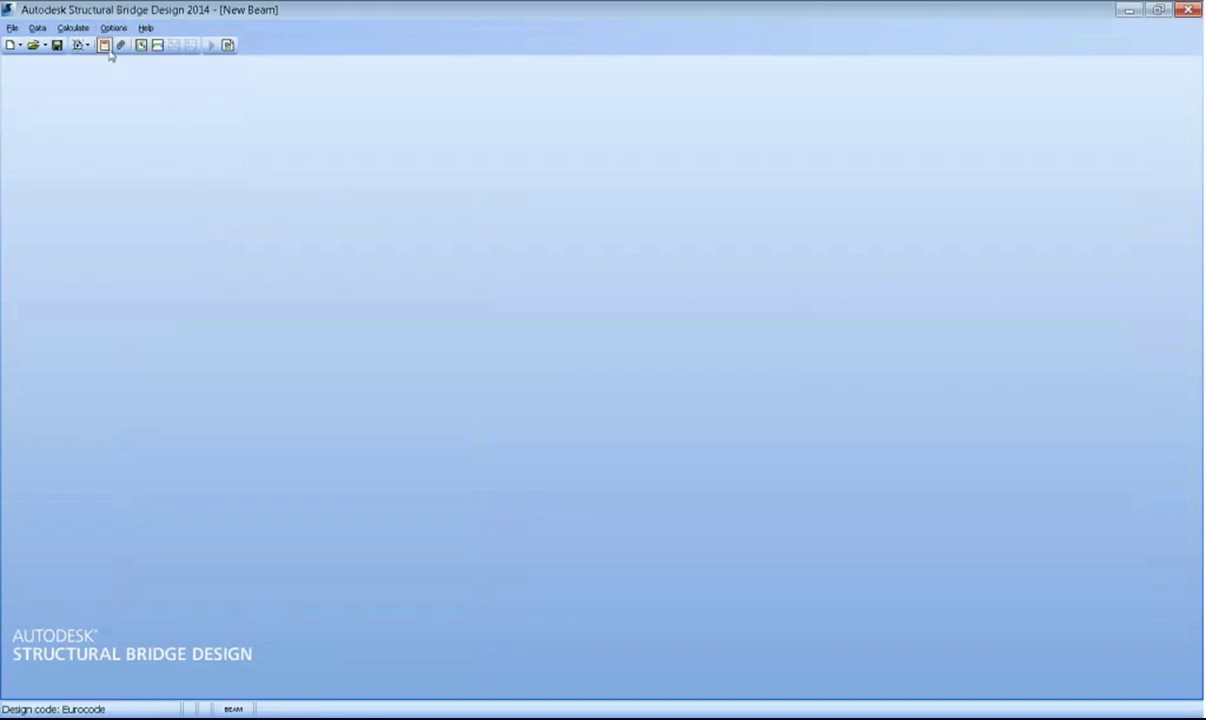
- Open the project templates and select the template Project KRK 1
left_click(37, 28)
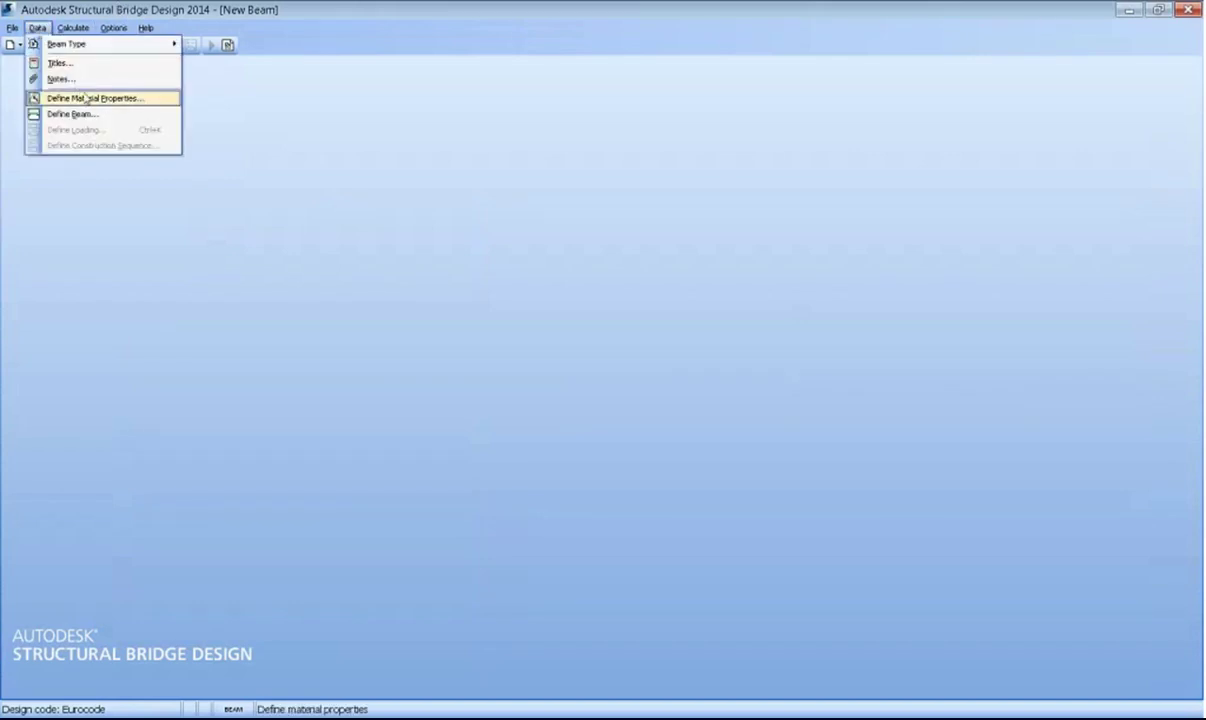
left_click(113, 28)
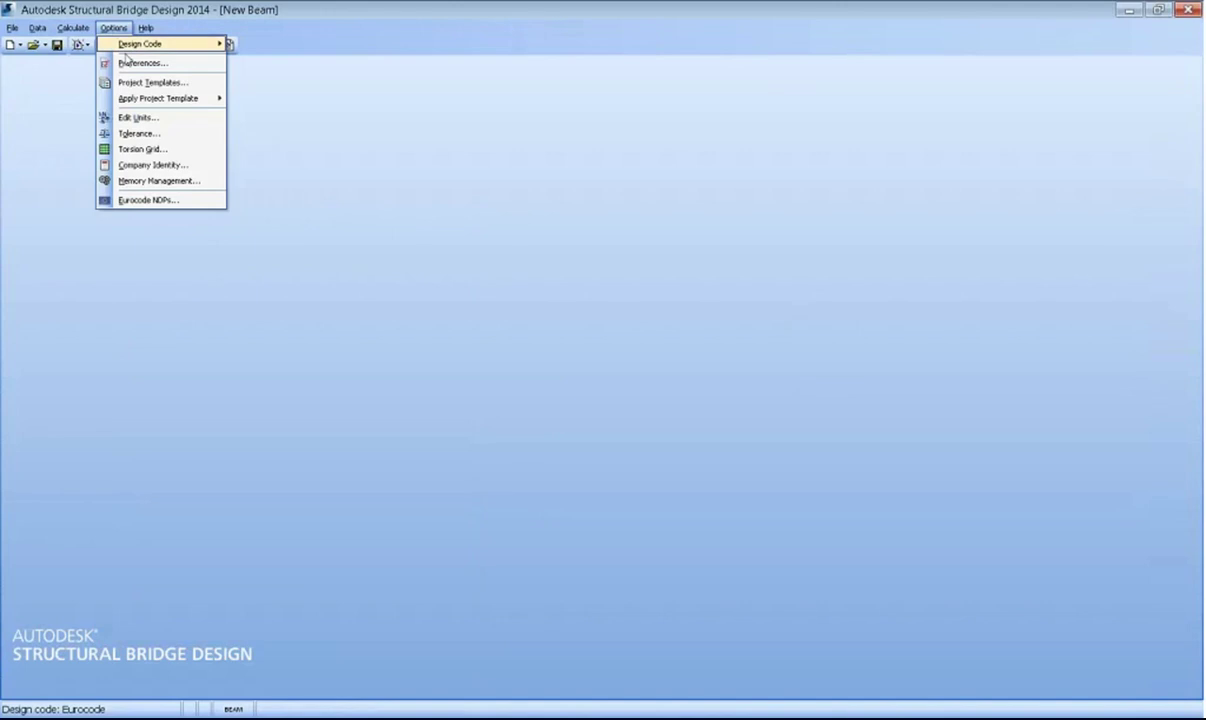
left_click(145, 82)
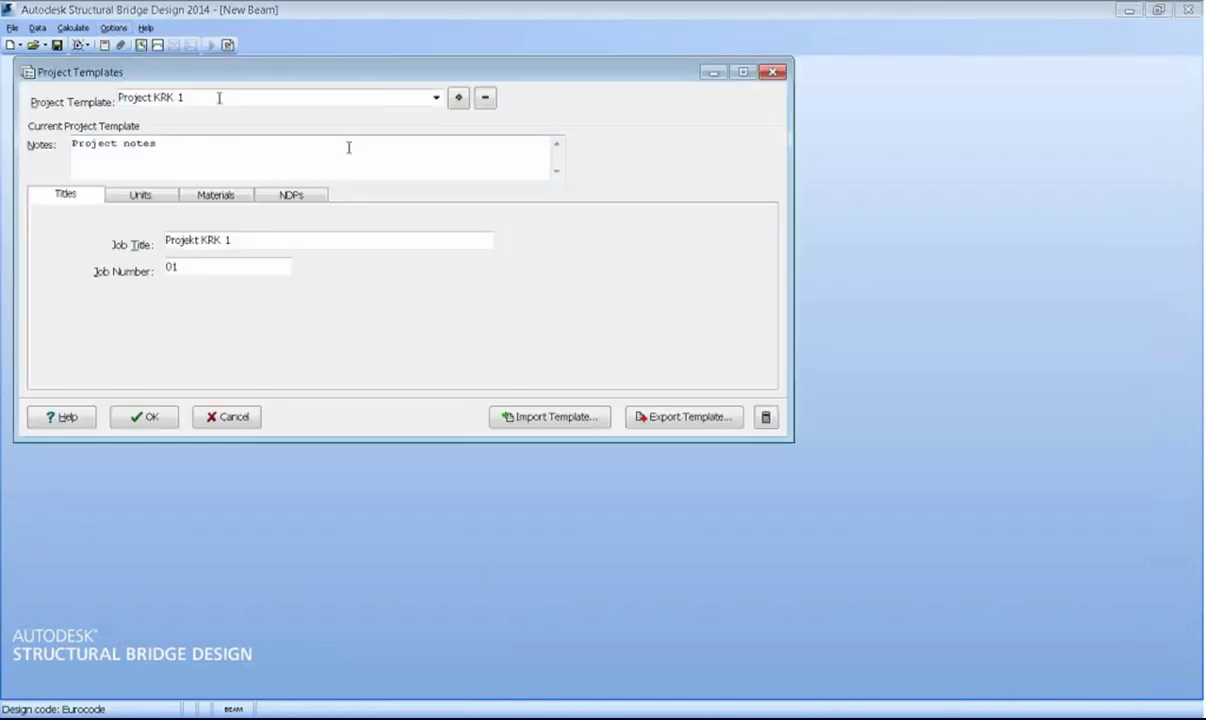
left_click(436, 97)
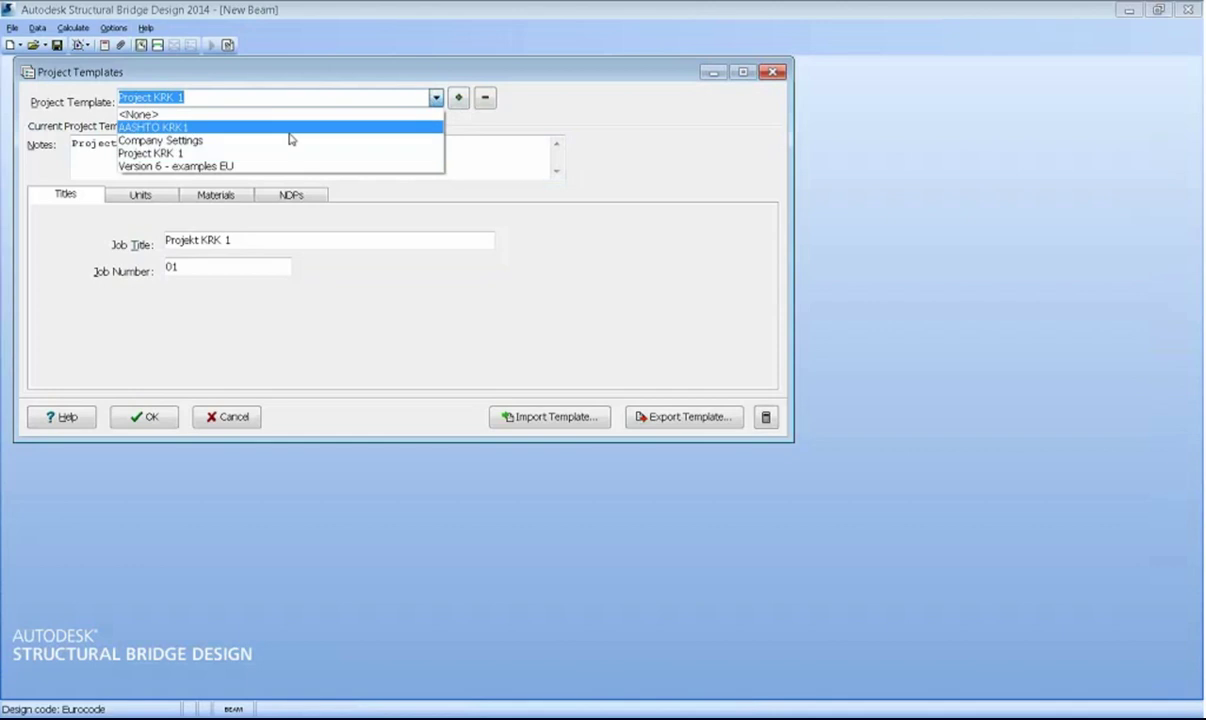
left_click(200, 155)
- Review the NDPs, units, materials and titles stored in the Project KRK 1 template
left_click(260, 194)
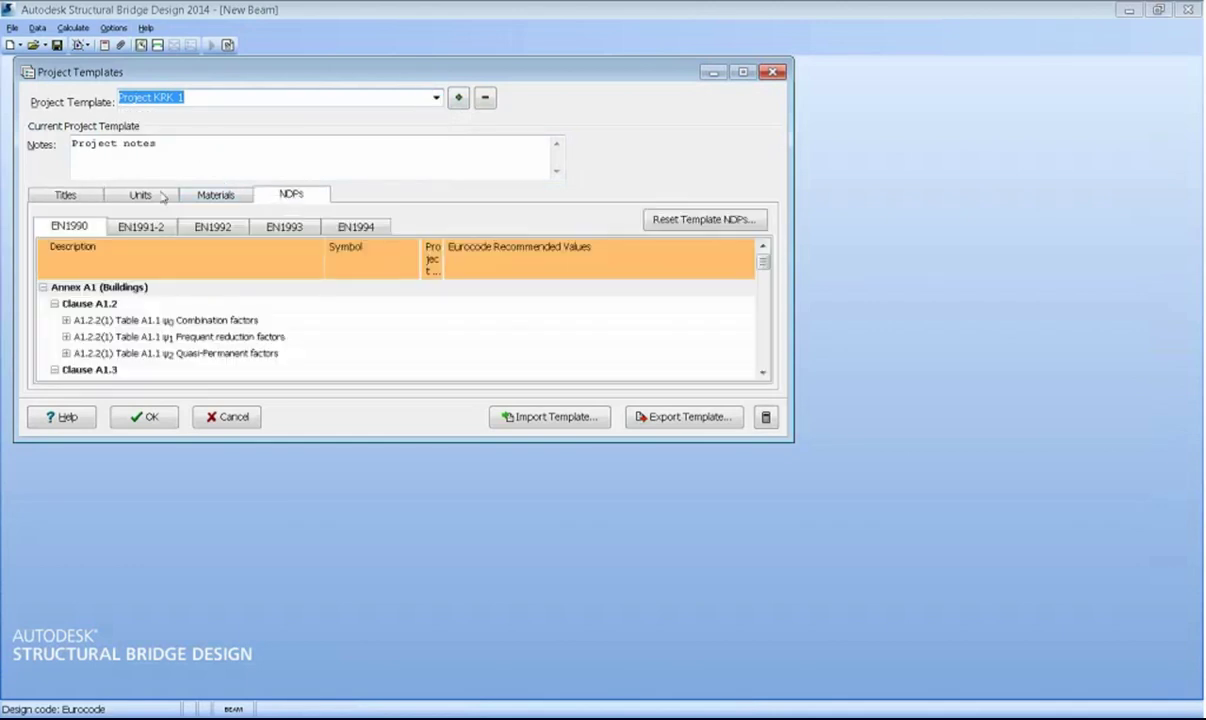
left_click(162, 197)
left_click(209, 197)
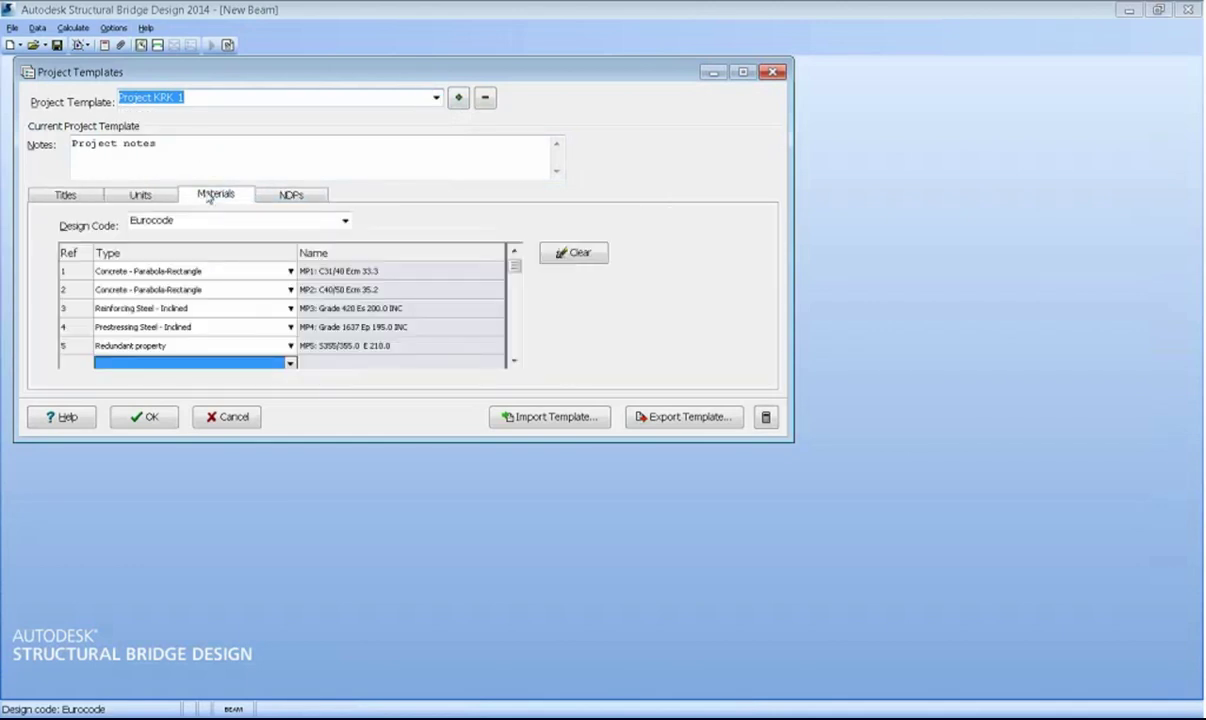
left_click(140, 192)
left_click(63, 193)
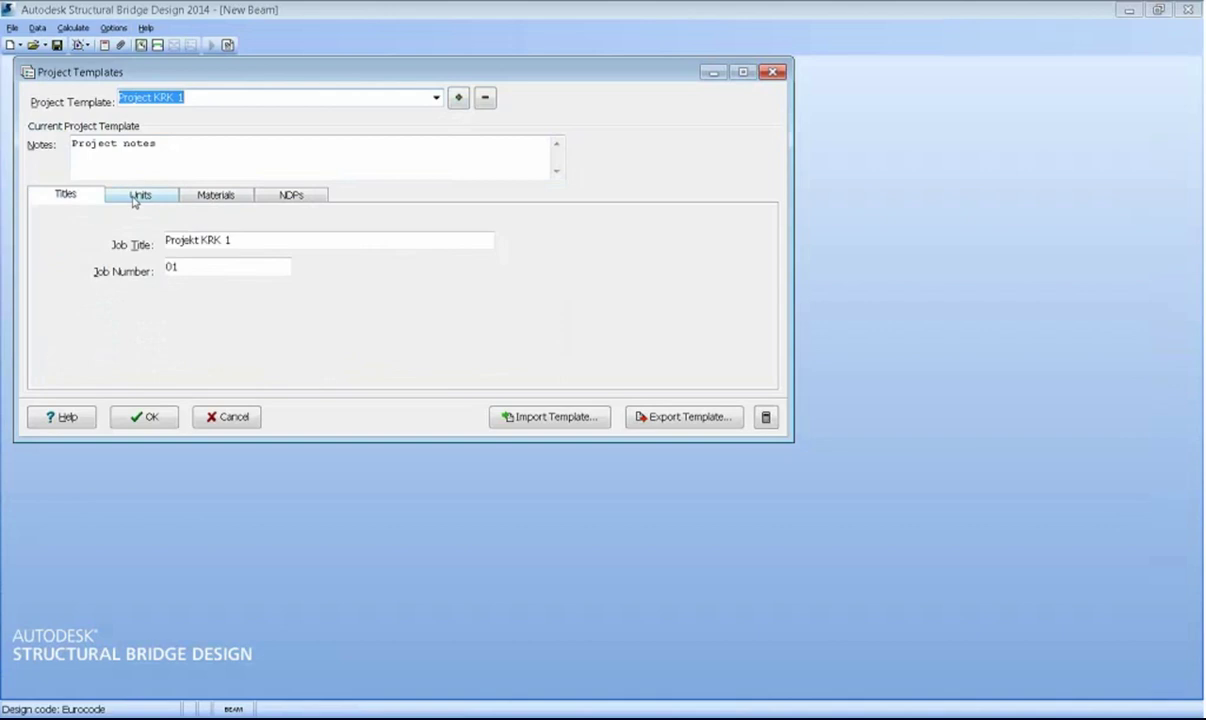
- Recheck the titles, units and materials stored in the Project KRK 1 template
left_click(135, 197)
left_click(184, 191)
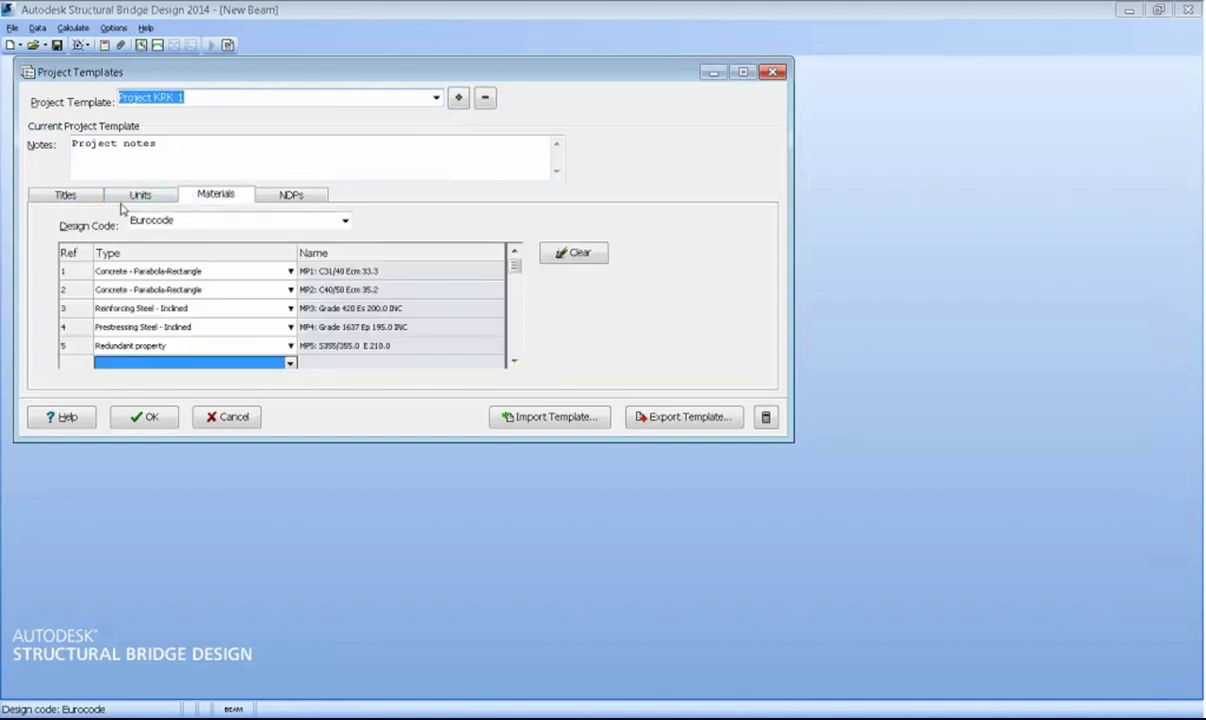
left_click(70, 190)
left_click(143, 189)
left_click(188, 198)
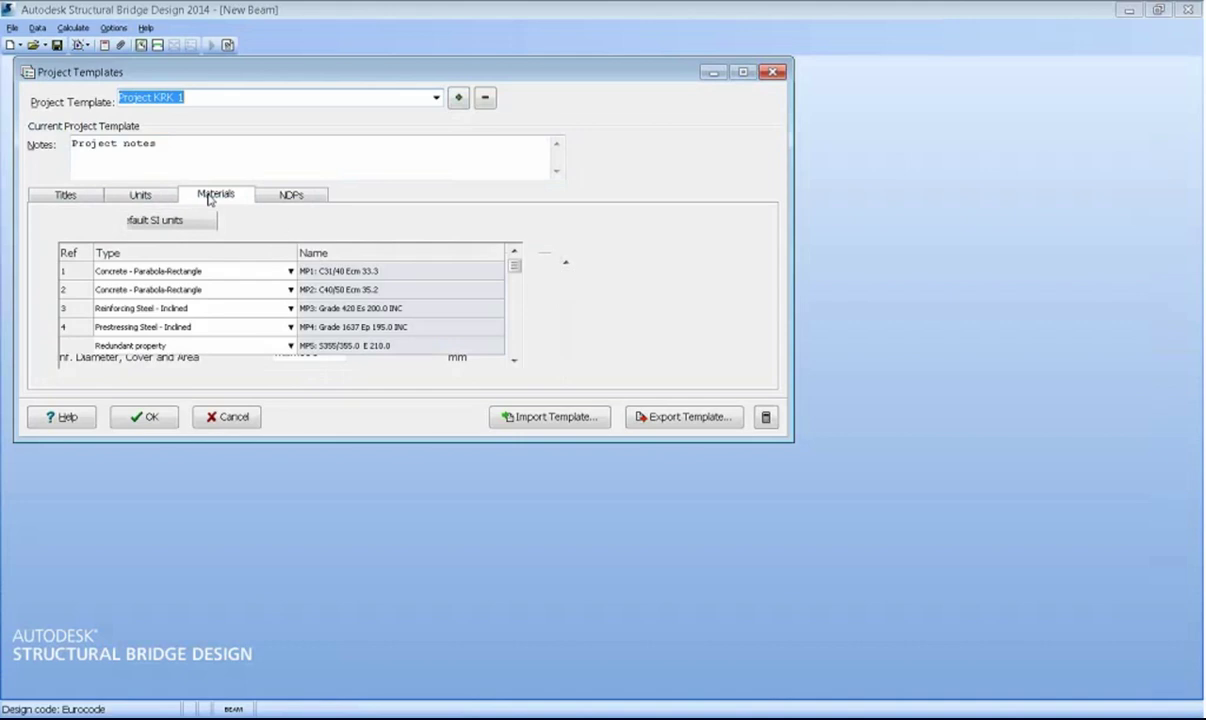
- Review the template's NDPs for EN1990, EN1991-2, EN1992, EN1993 and EN1994, and accept the Project KRK 1 template
left_click(285, 196)
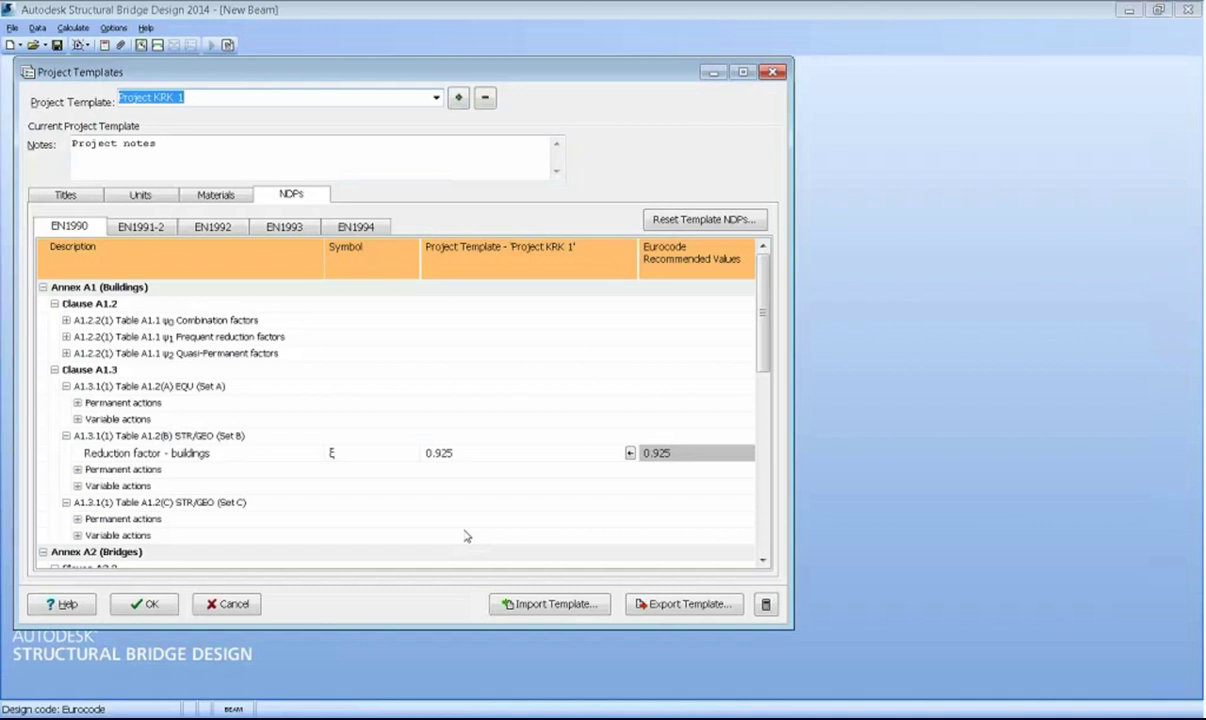
left_click_drag(765, 328, 778, 515)
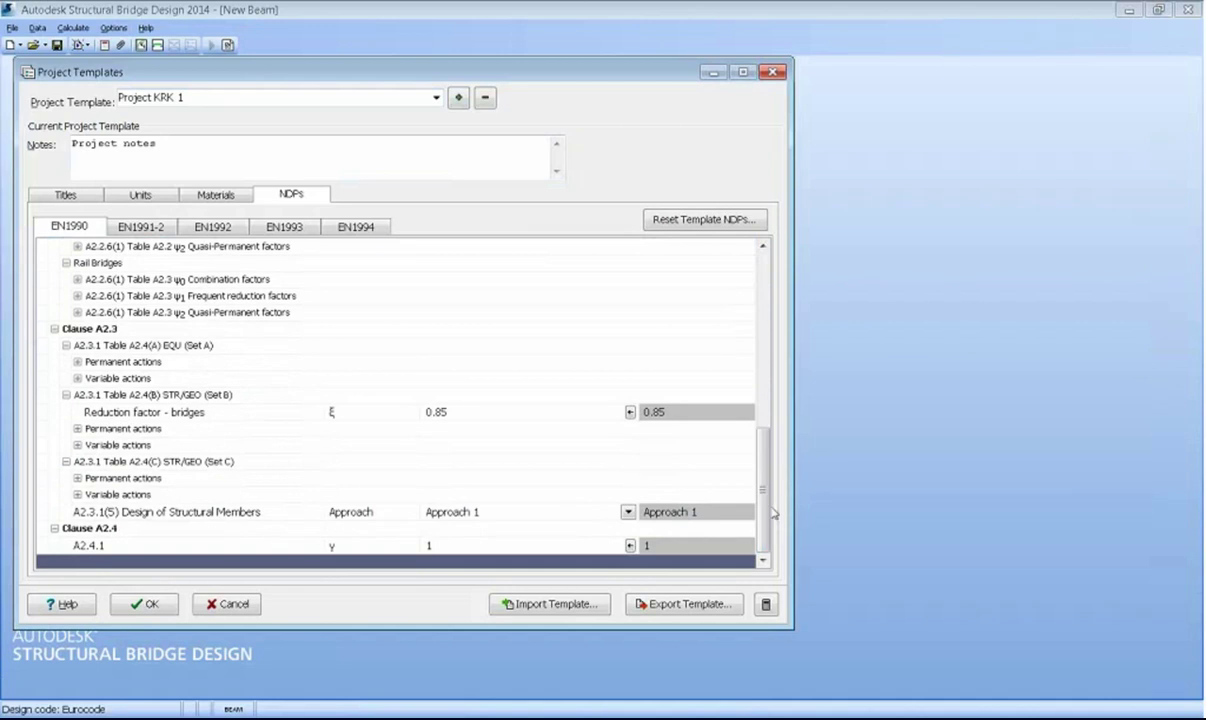
left_click(124, 229)
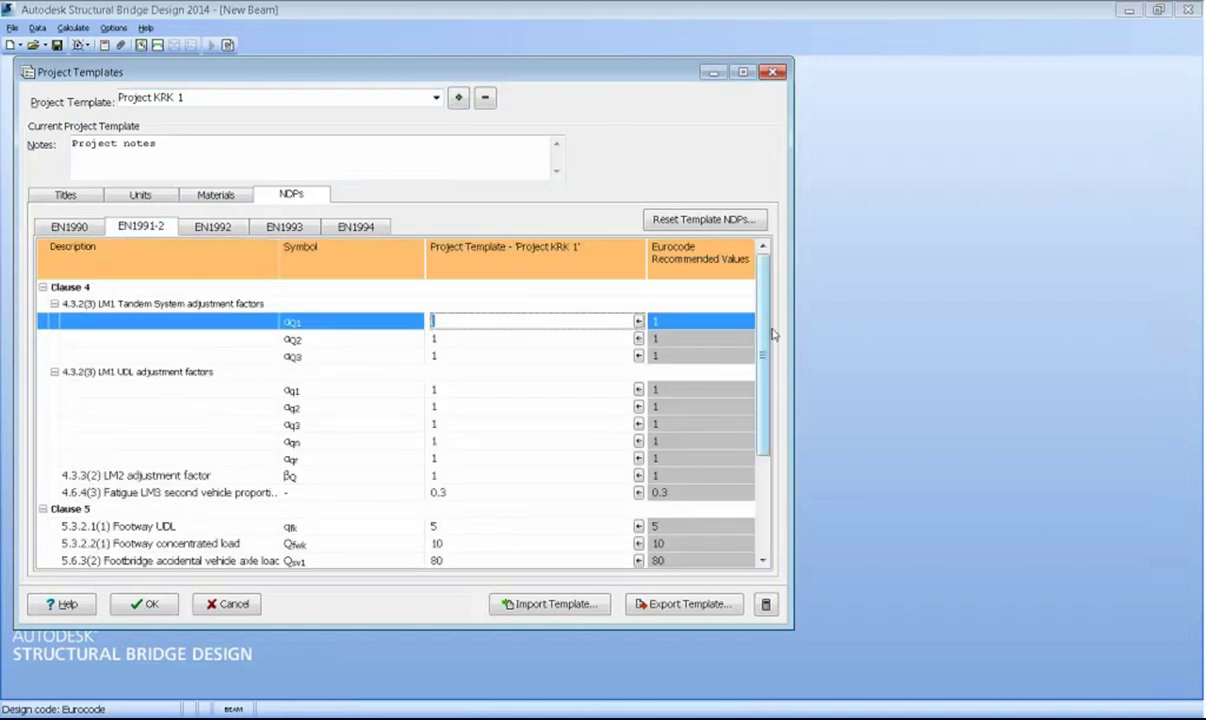
left_click_drag(781, 347, 760, 468)
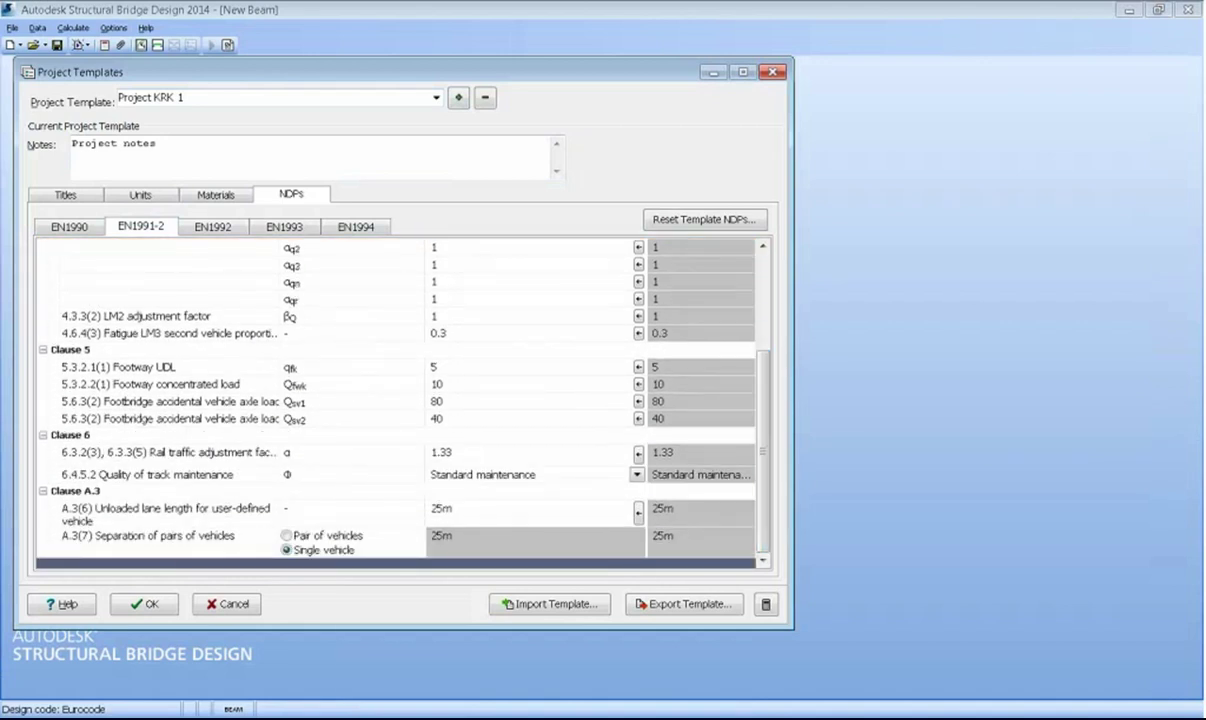
left_click(211, 227)
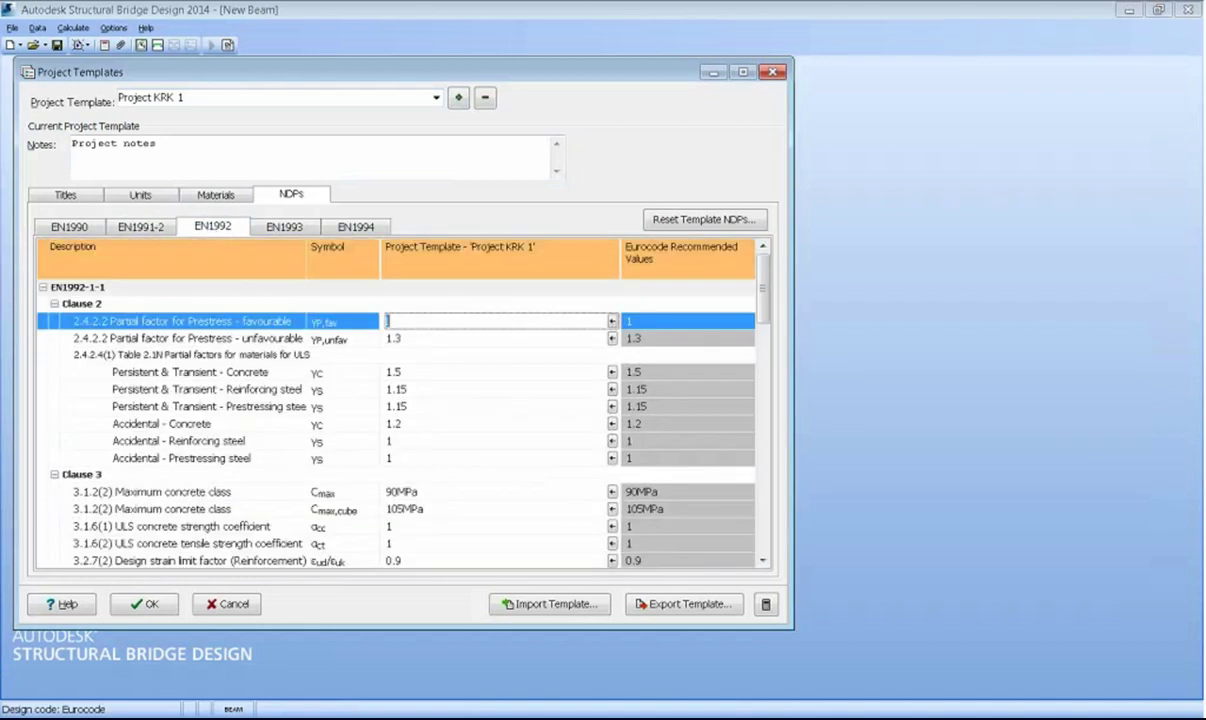
left_click_drag(764, 300, 777, 413)
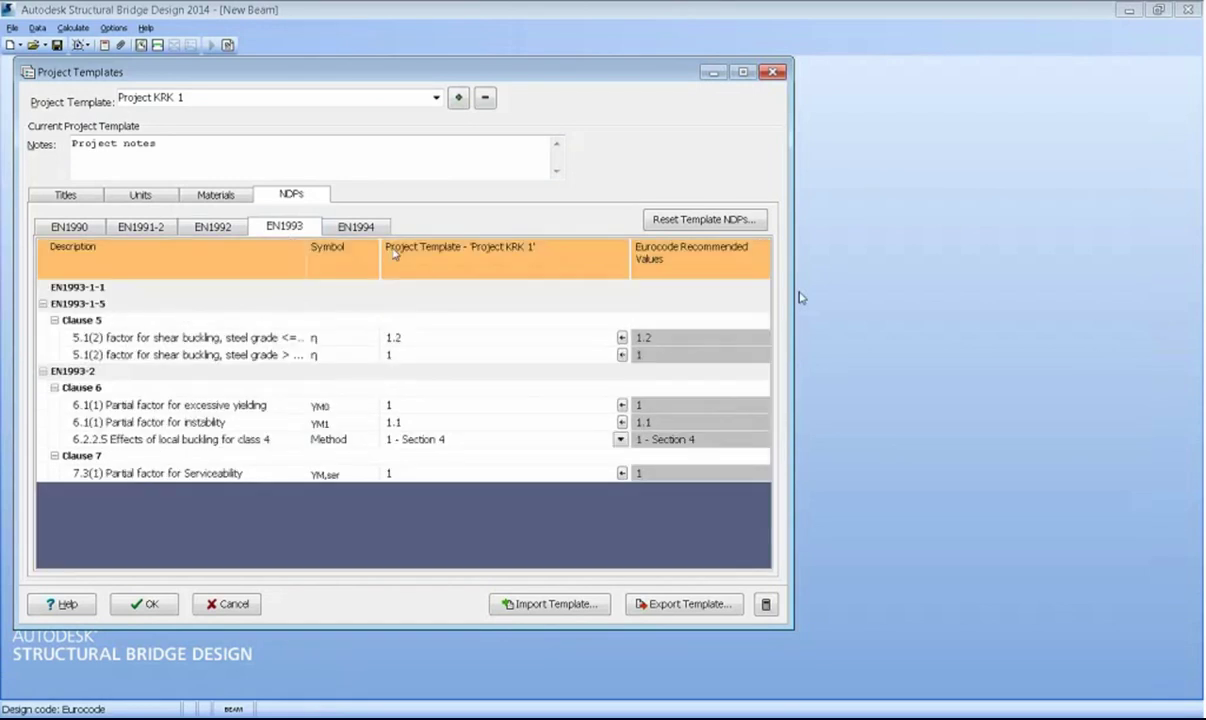
left_click(345, 230)
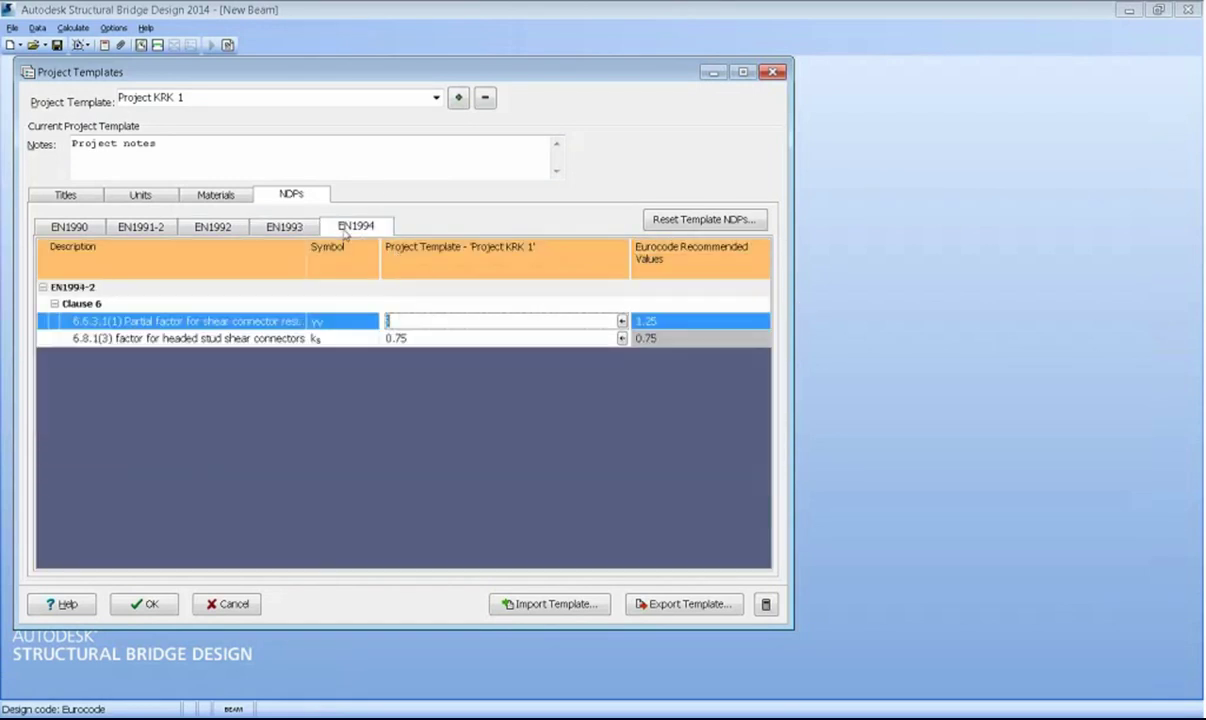
left_click(83, 221)
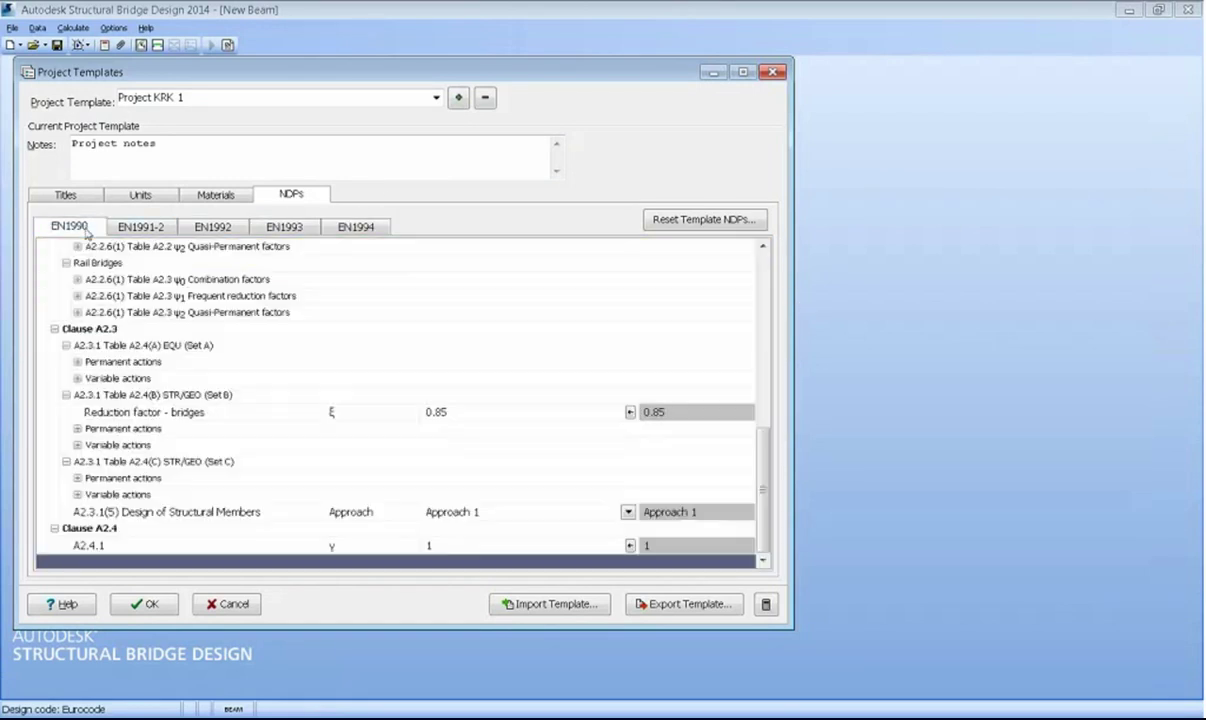
left_click(140, 605)
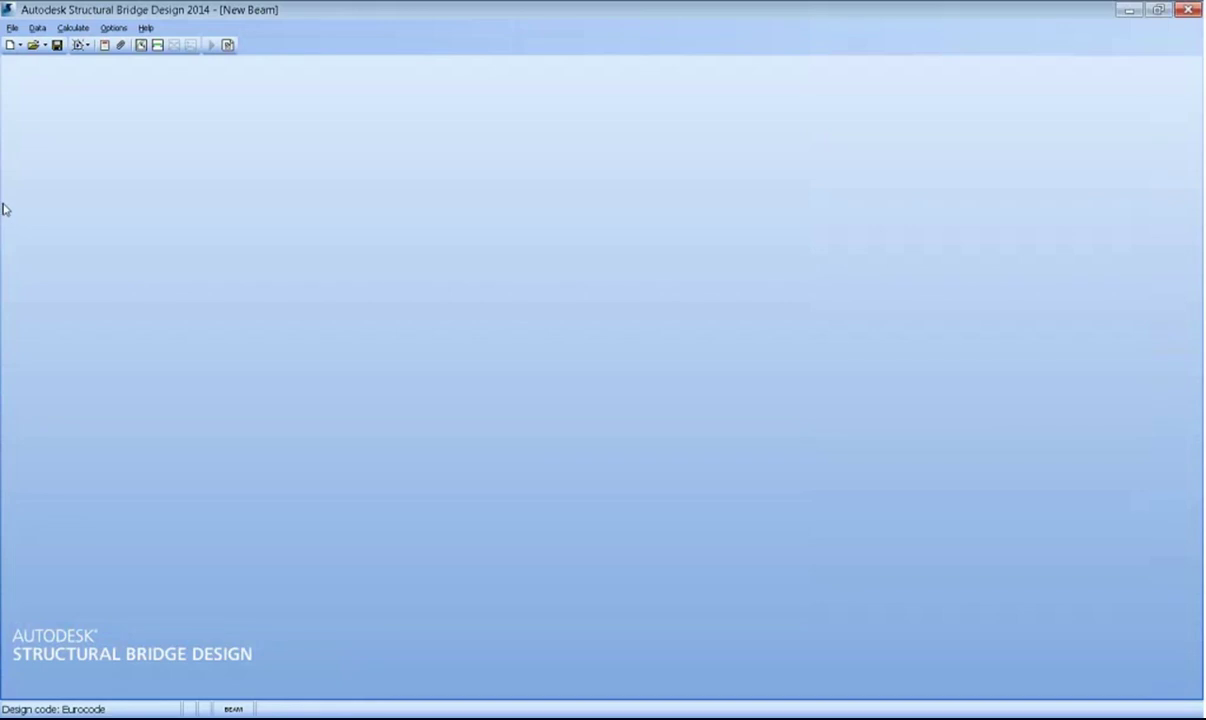
- Set the beam title to "belka zespolona" in the beam's titles
left_click(40, 28)
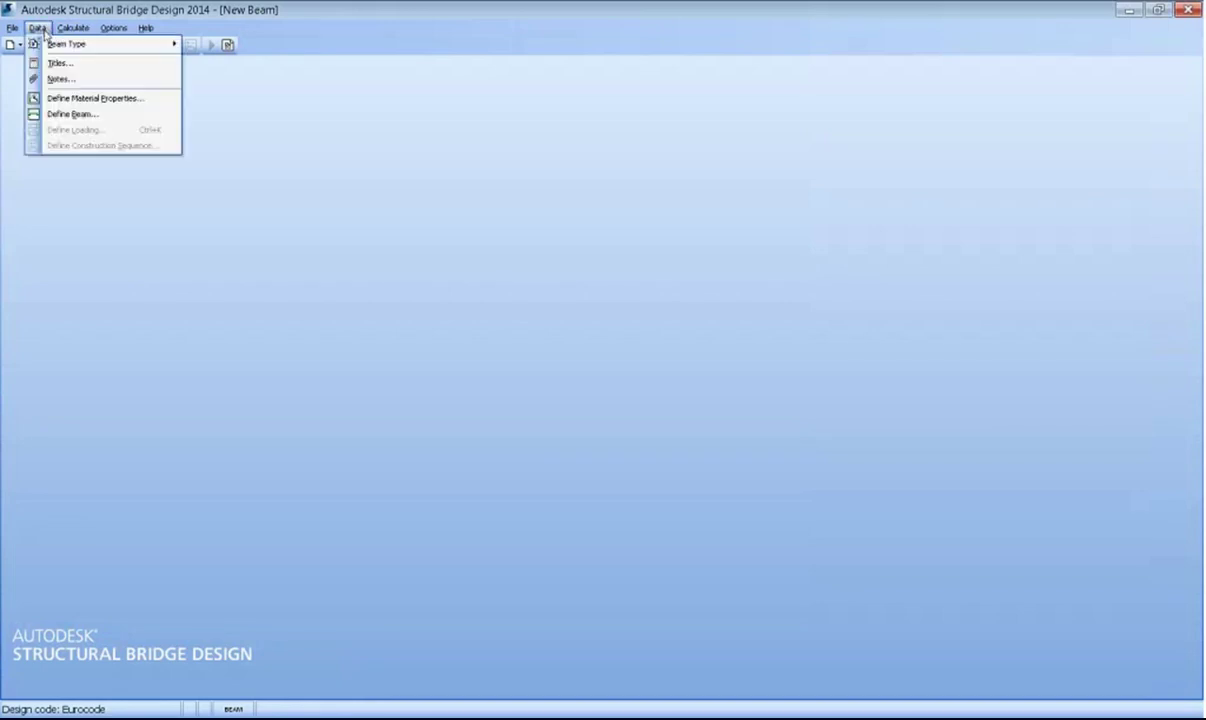
left_click(58, 63)
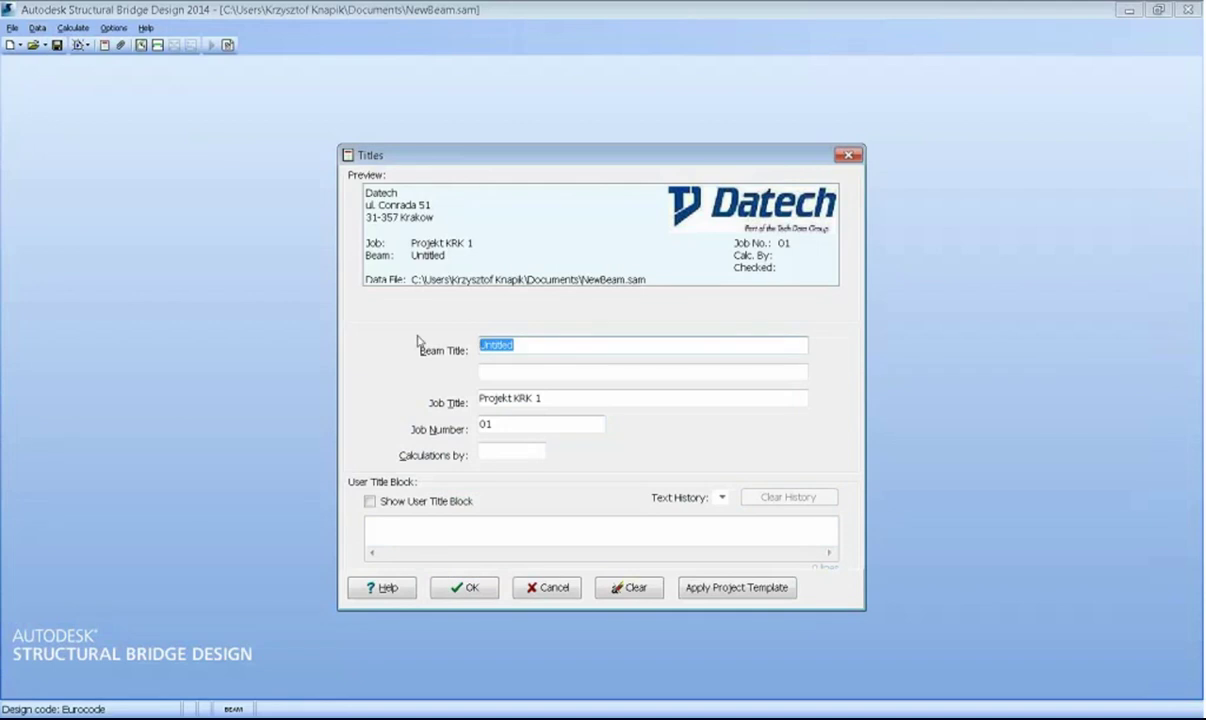
type("Belka zespolona")
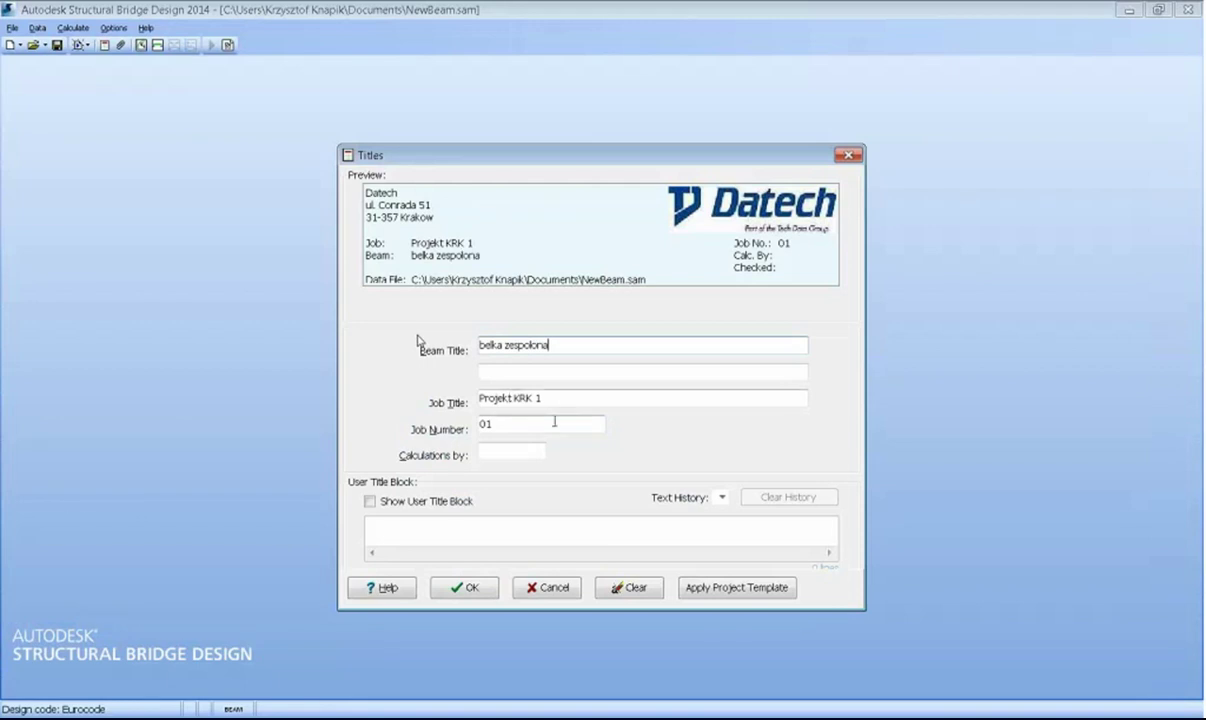
left_click(468, 589)
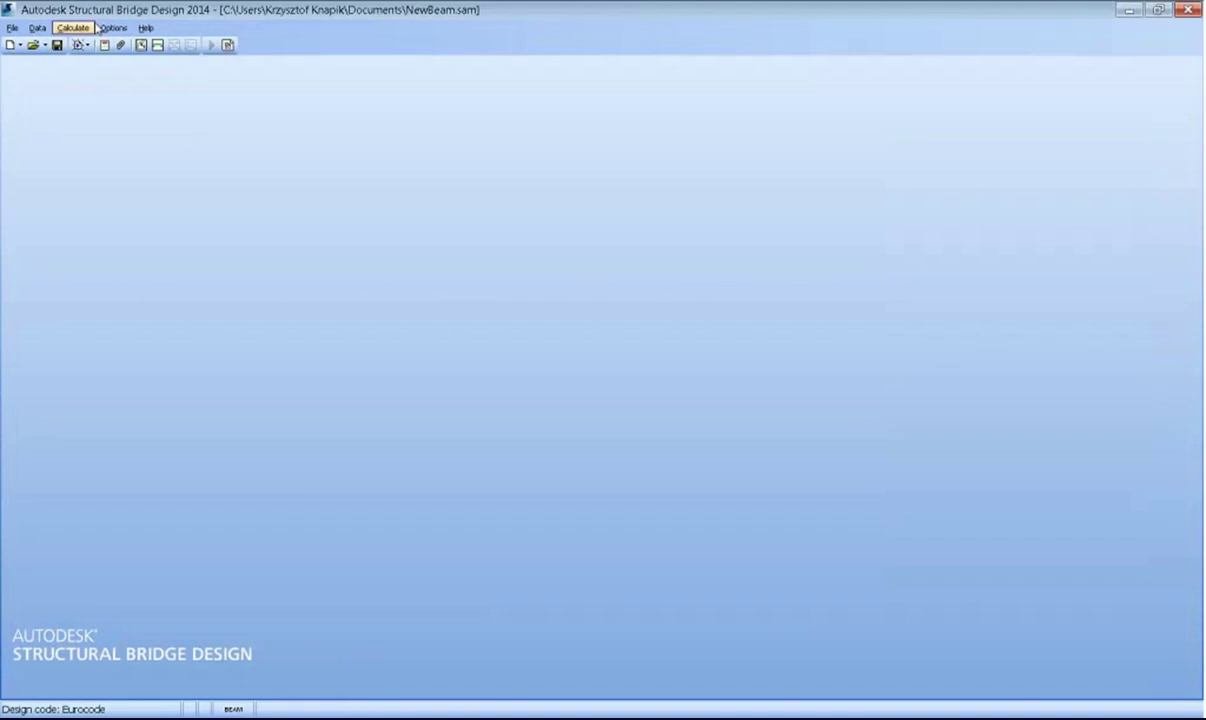
- Check which beam types are available and which material properties are defined for the beam
left_click(37, 29)
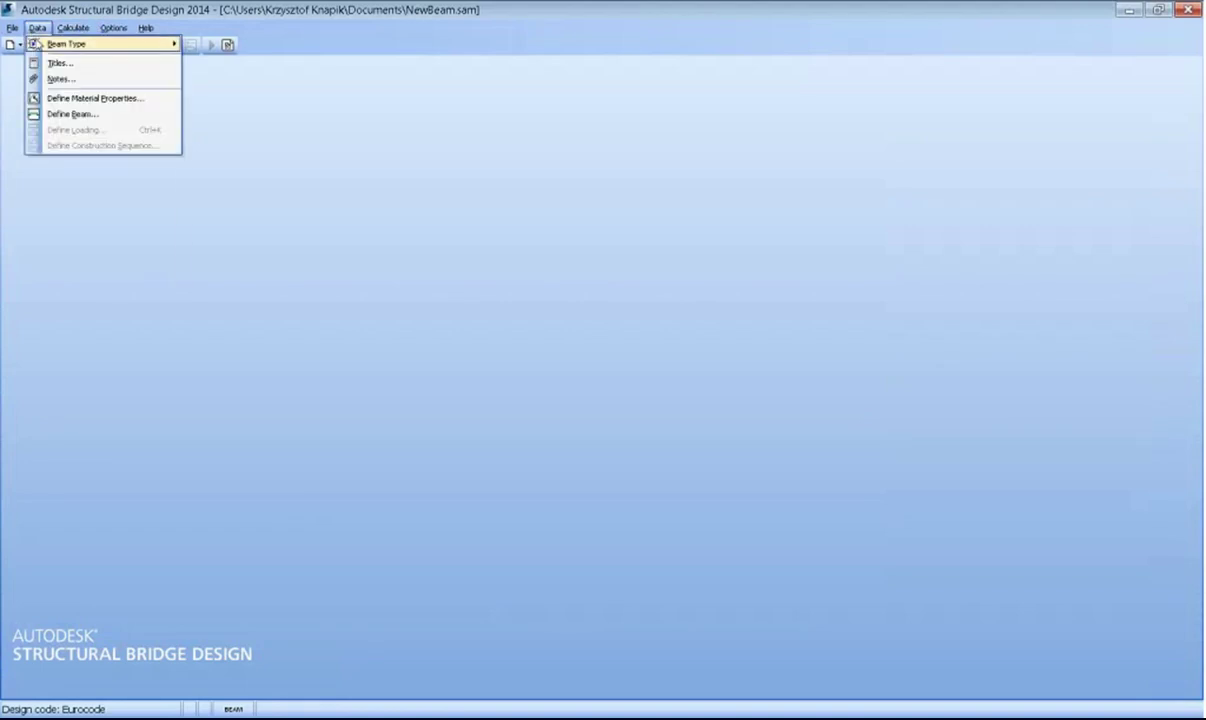
mouse_move(37, 46)
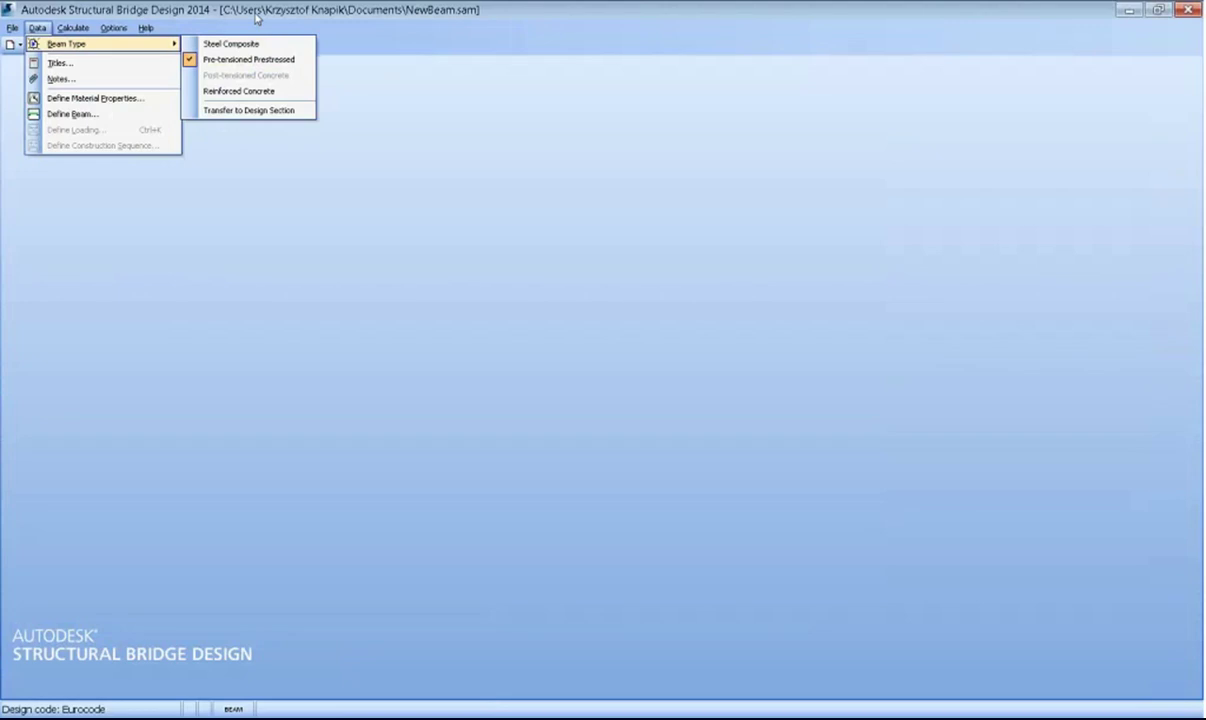
left_click(256, 17)
left_click(141, 45)
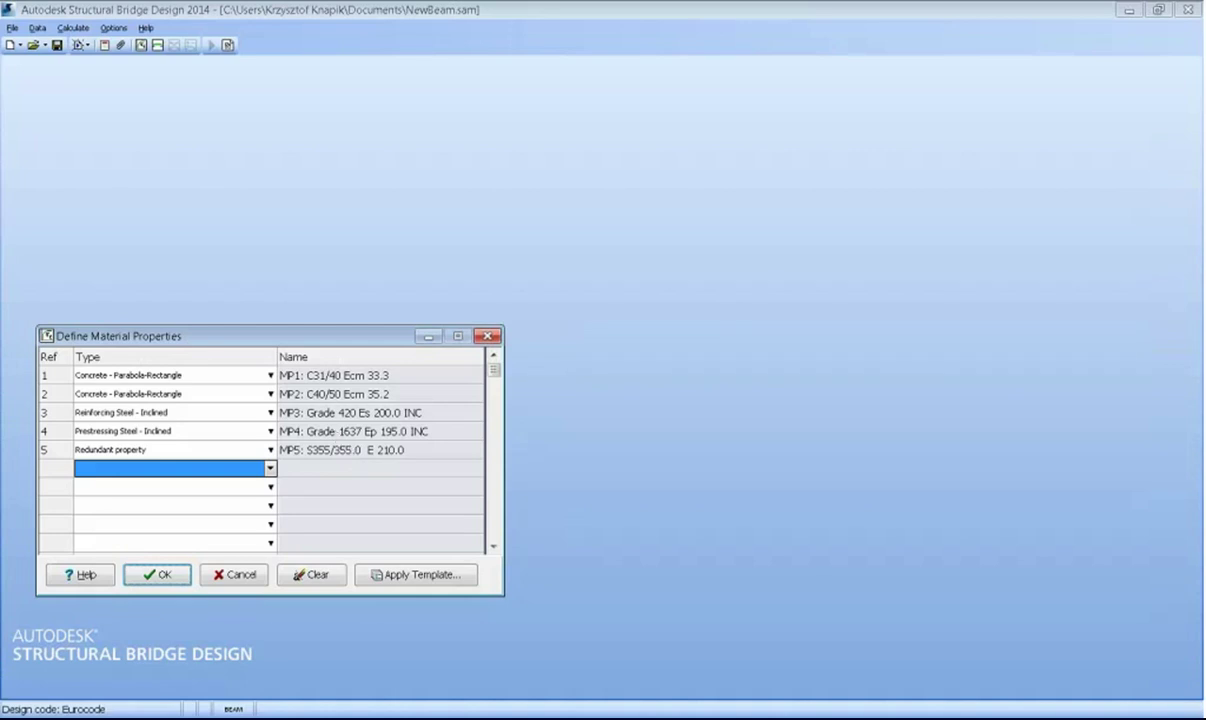
left_click(163, 575)
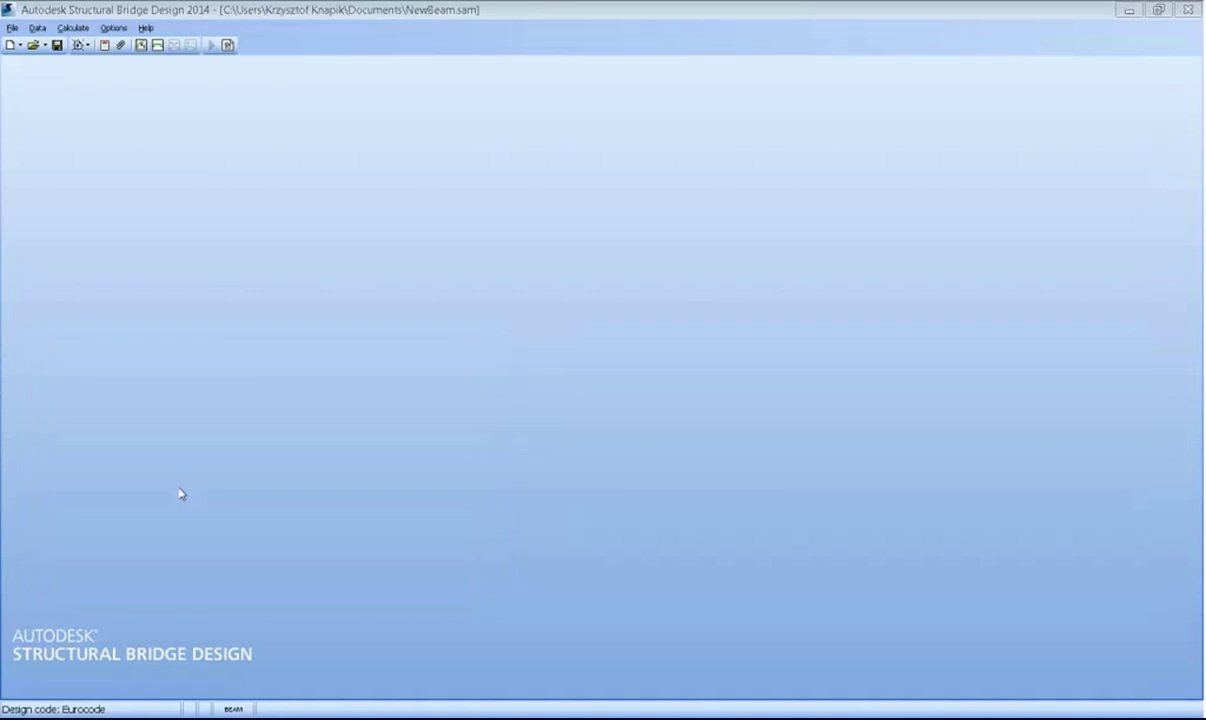
- Start the pre-tensioned beam definition and make its cross section varying
left_click(158, 46)
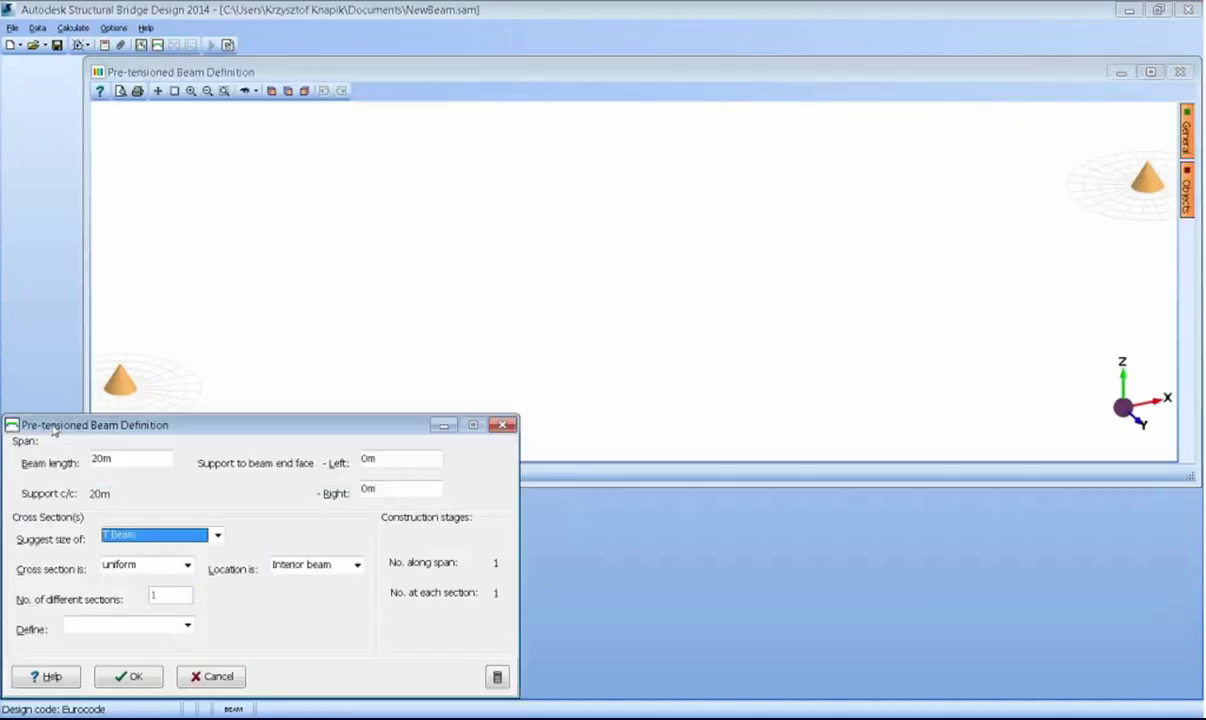
left_click_drag(55, 428, 118, 364)
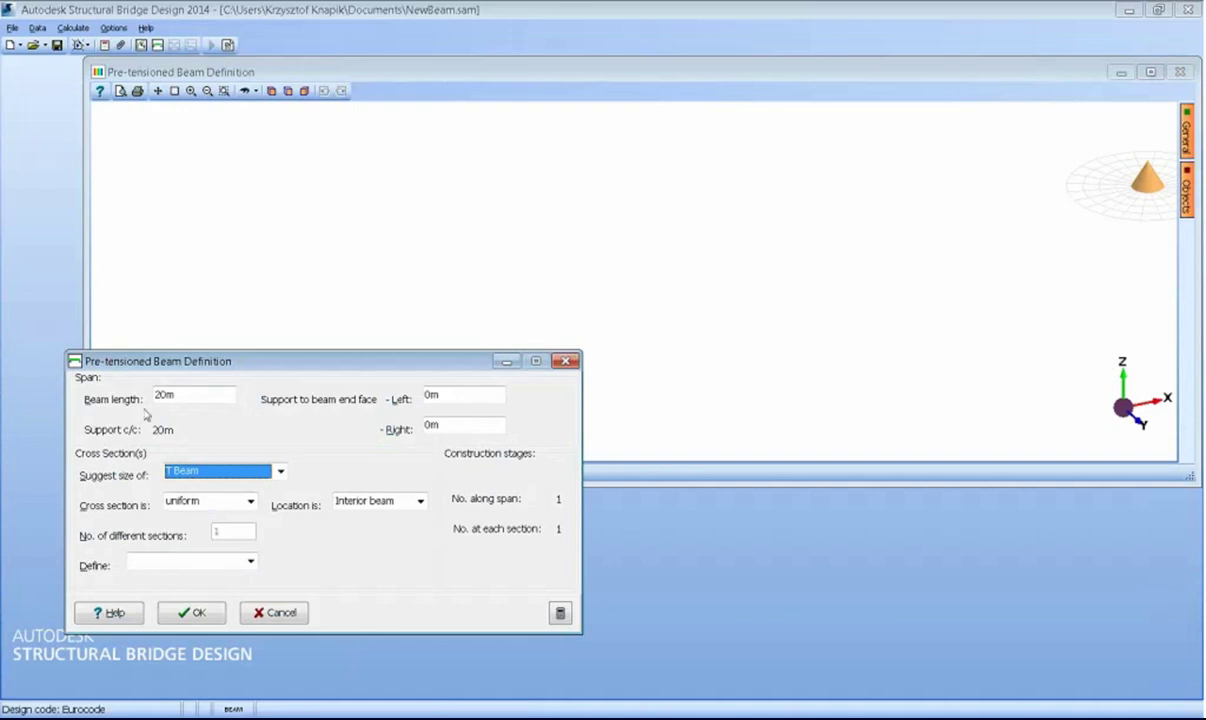
left_click(250, 501)
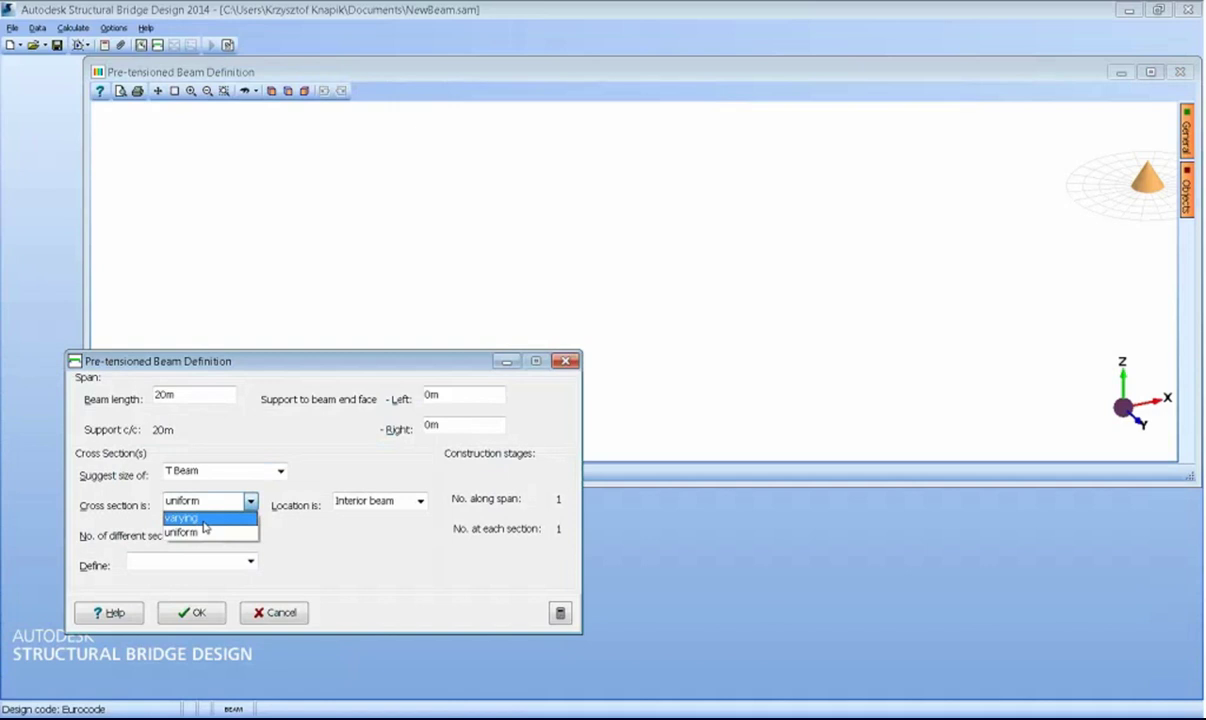
left_click(204, 521)
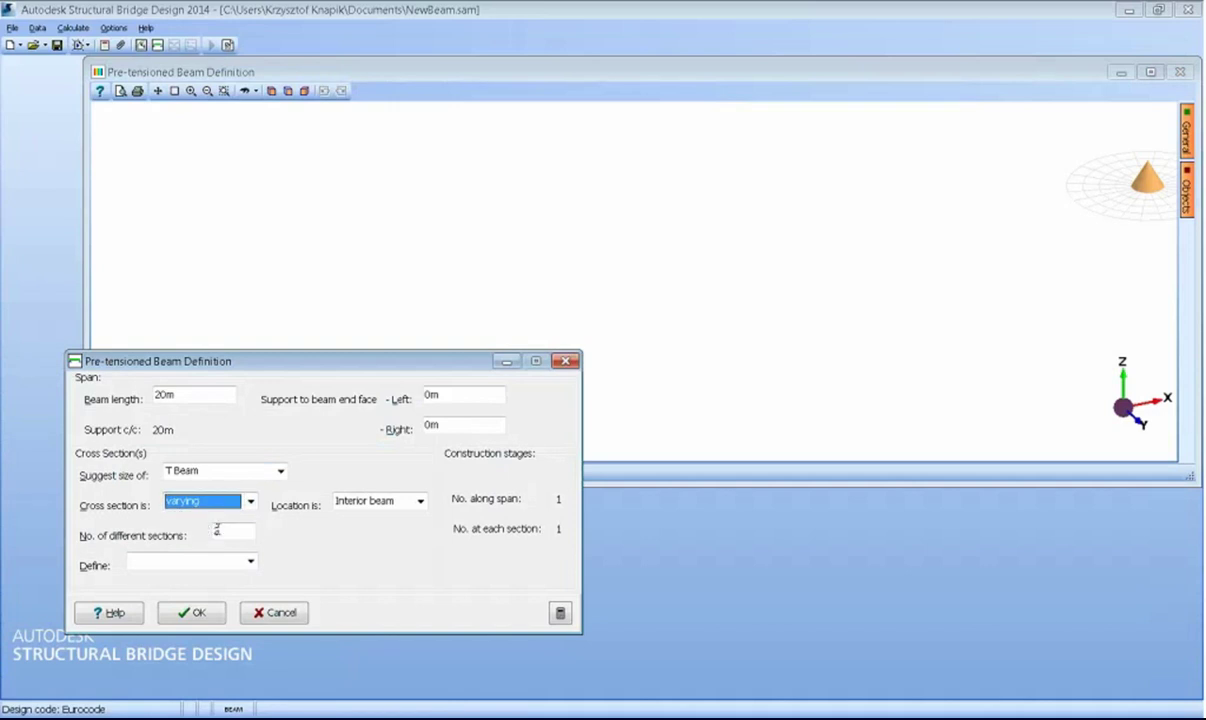
- Define Section 1 of the beam with a standard precast (PC) beam as its first component
left_click(250, 563)
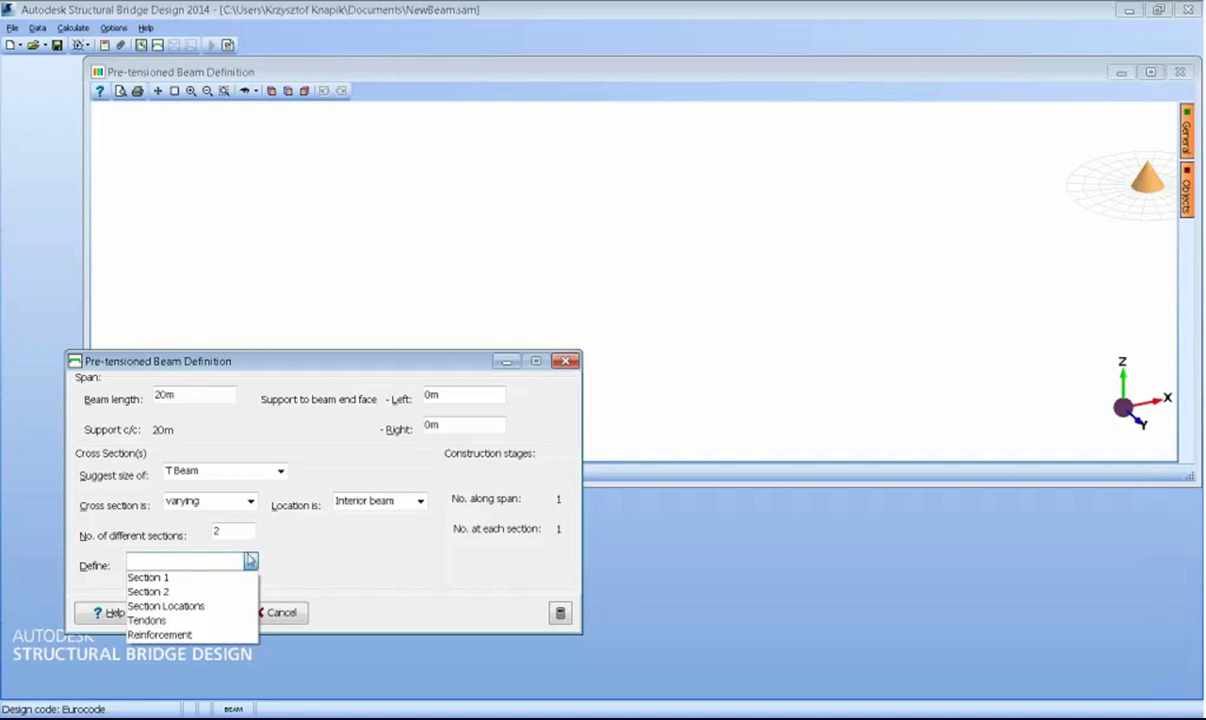
left_click(190, 580)
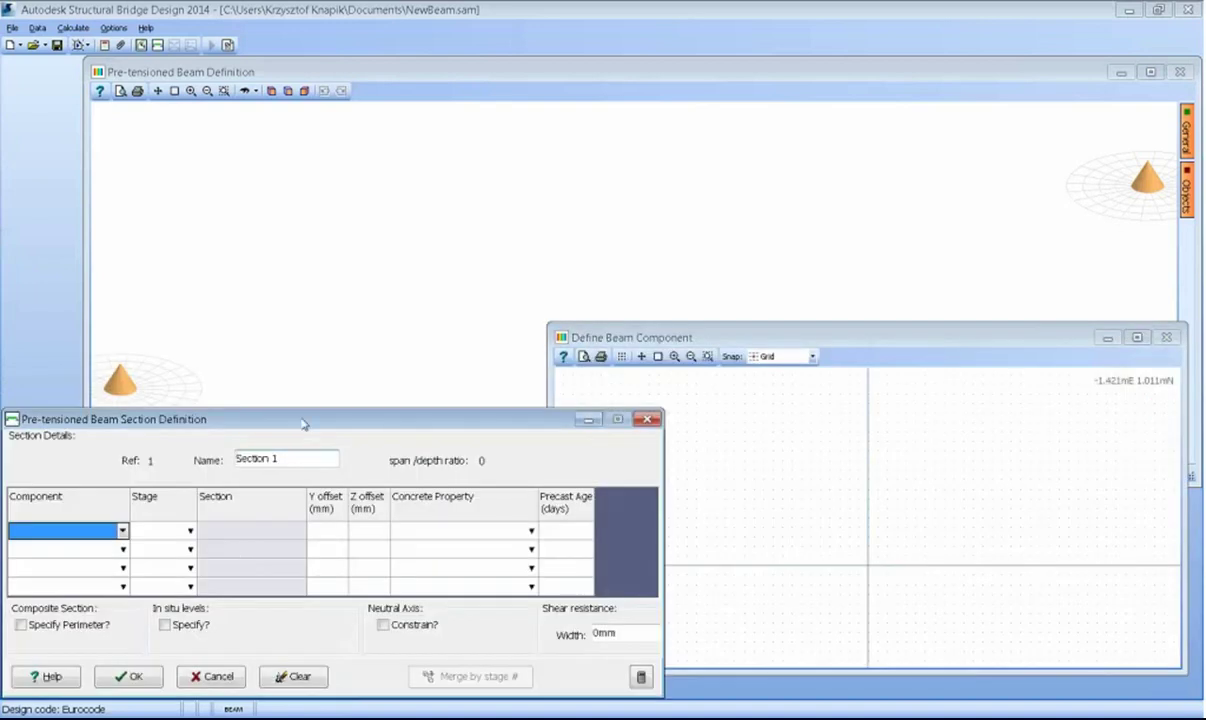
left_click_drag(301, 421, 353, 350)
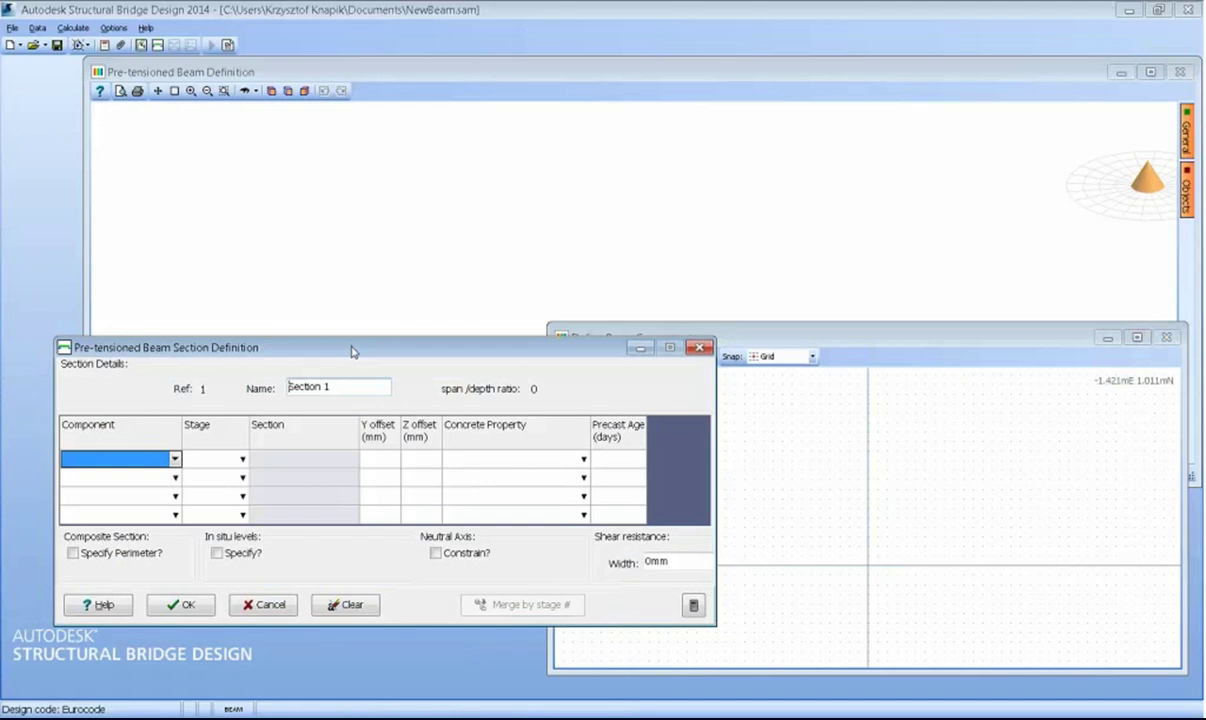
left_click(174, 459)
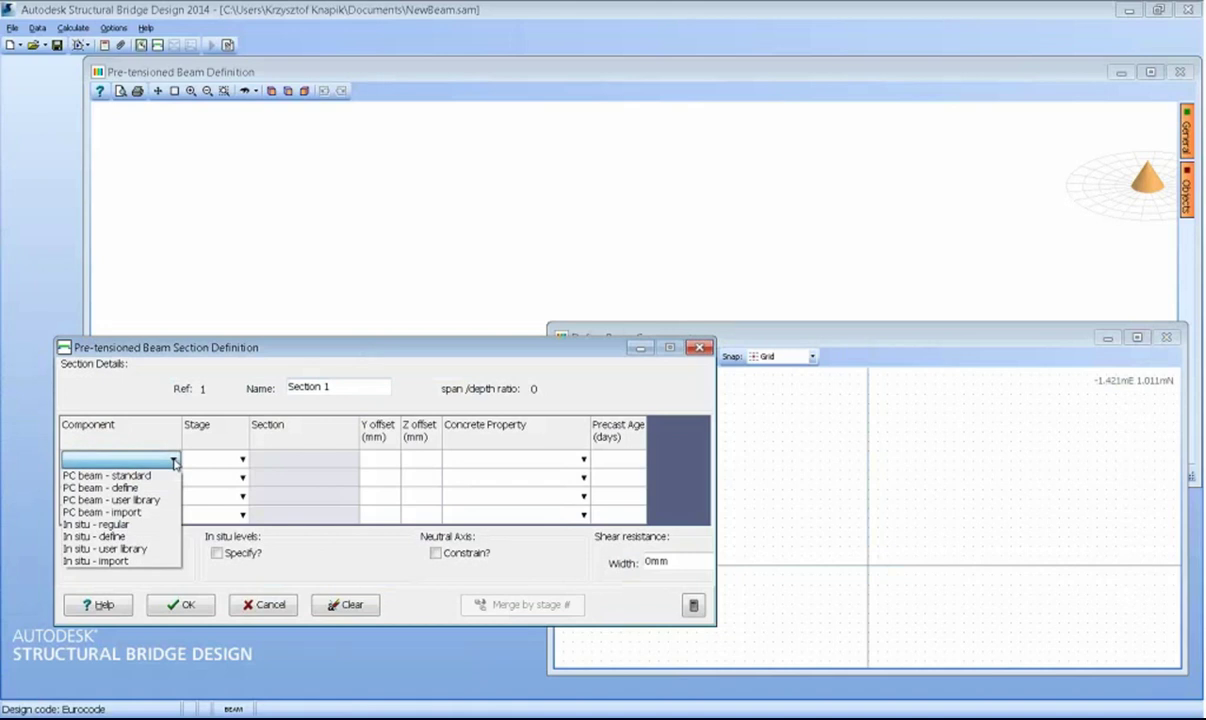
left_click(95, 476)
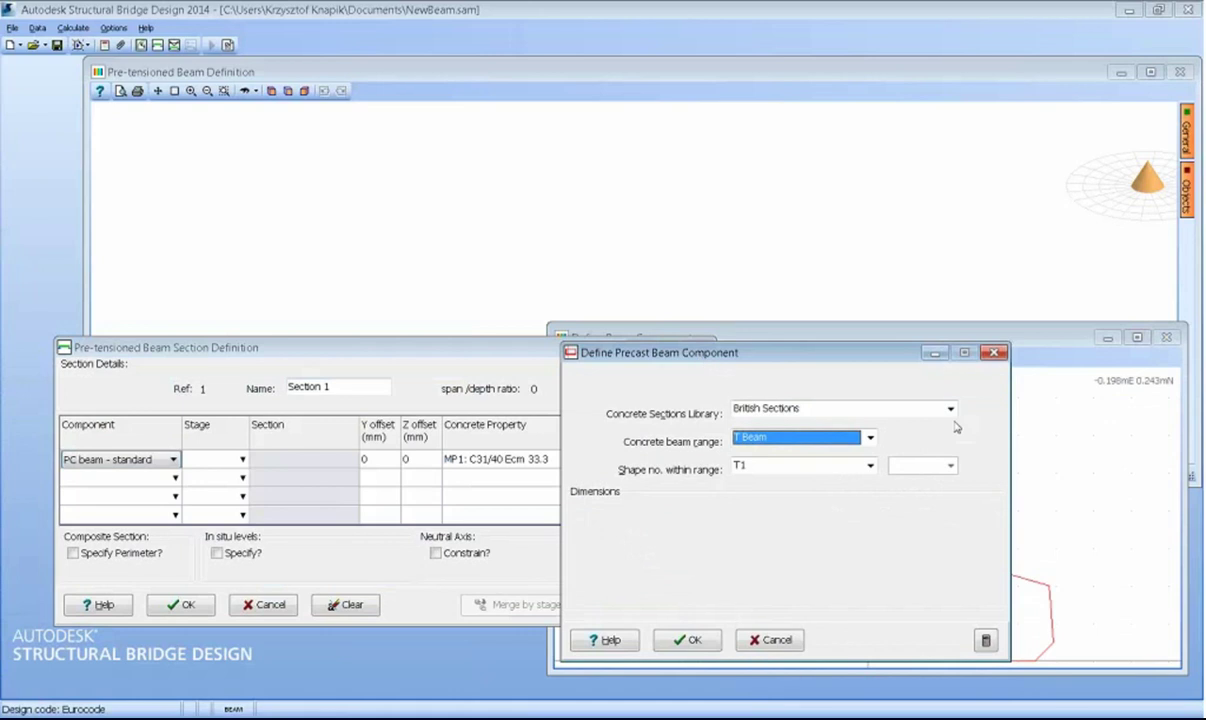
- Use the I-Girder shape Type III 45 from the American Sections library for the precast beam component
left_click(950, 409)
left_click(808, 426)
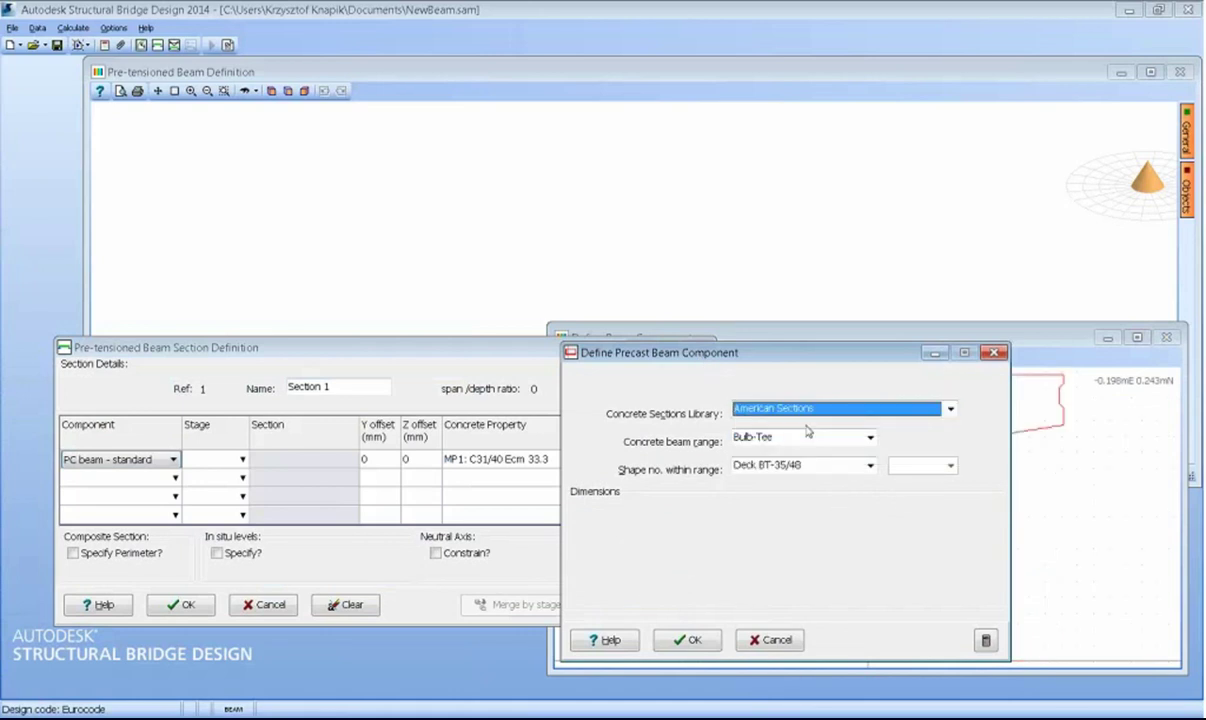
left_click(808, 434)
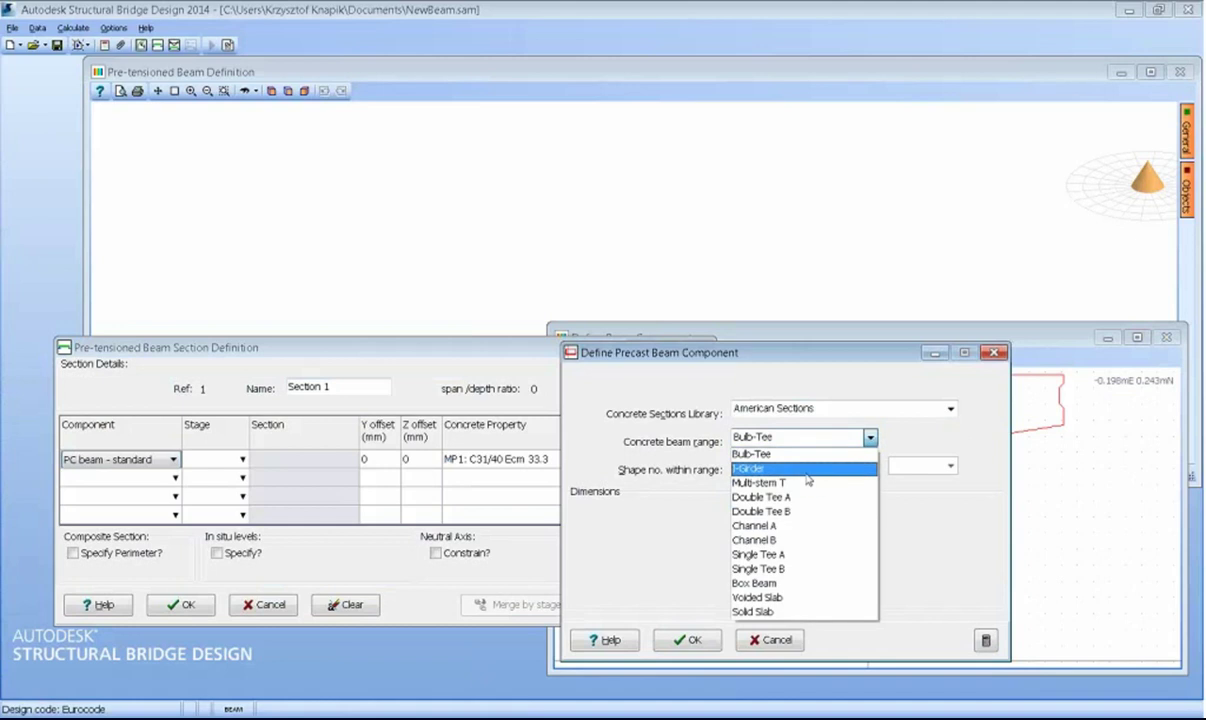
left_click(806, 471)
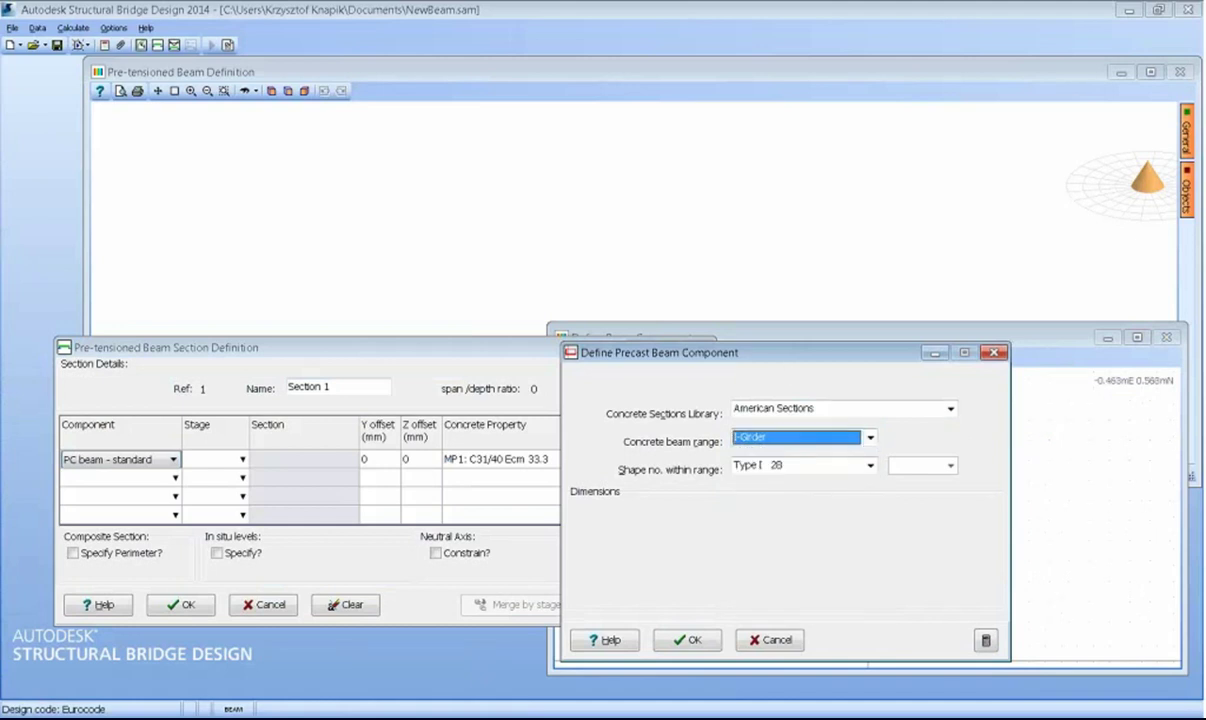
left_click(462, 419)
left_click(384, 464)
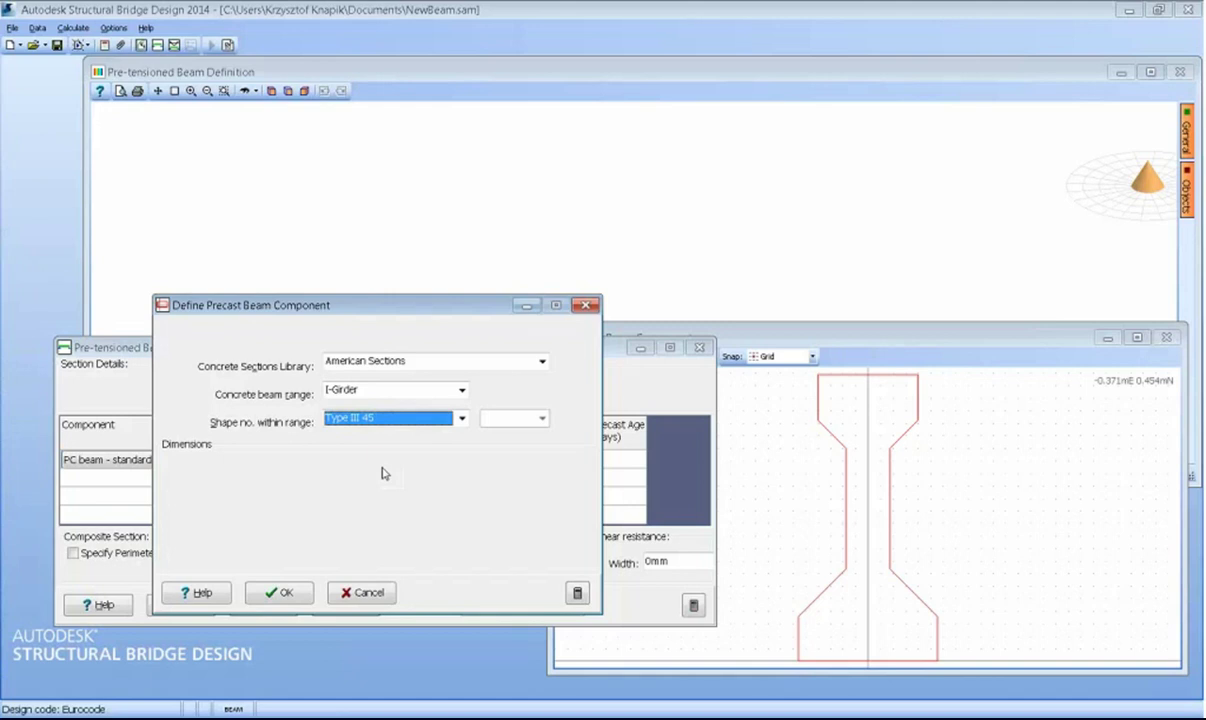
left_click(284, 593)
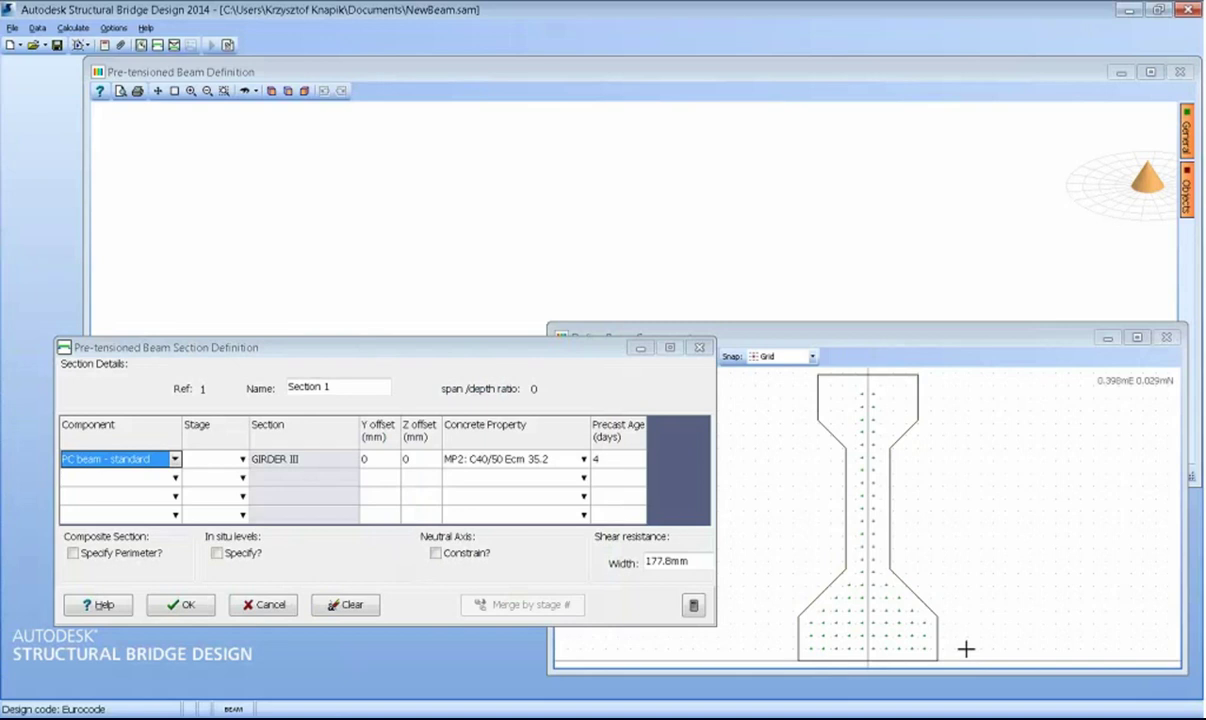
- Add a regular in situ rectangle, 2000 mm wide and 200 mm deep, as Section 1's second component and accept the section
left_click(172, 478)
left_click(174, 479)
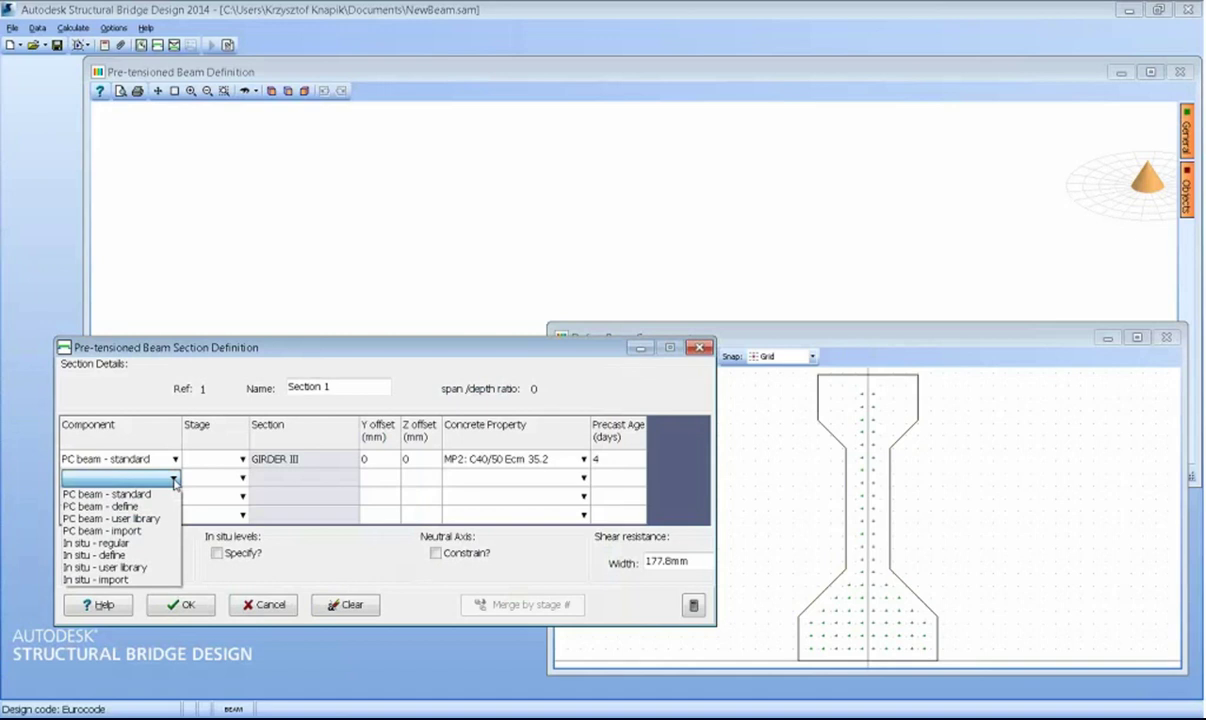
left_click(100, 542)
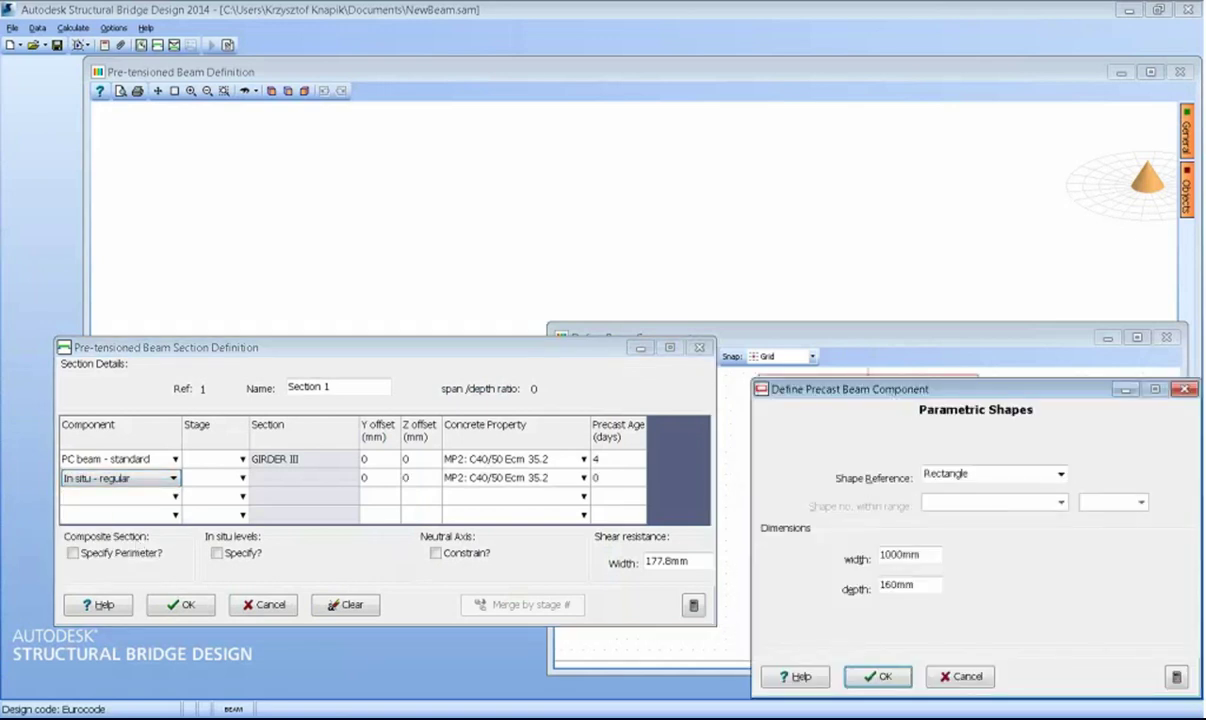
left_click_drag(862, 392, 262, 192)
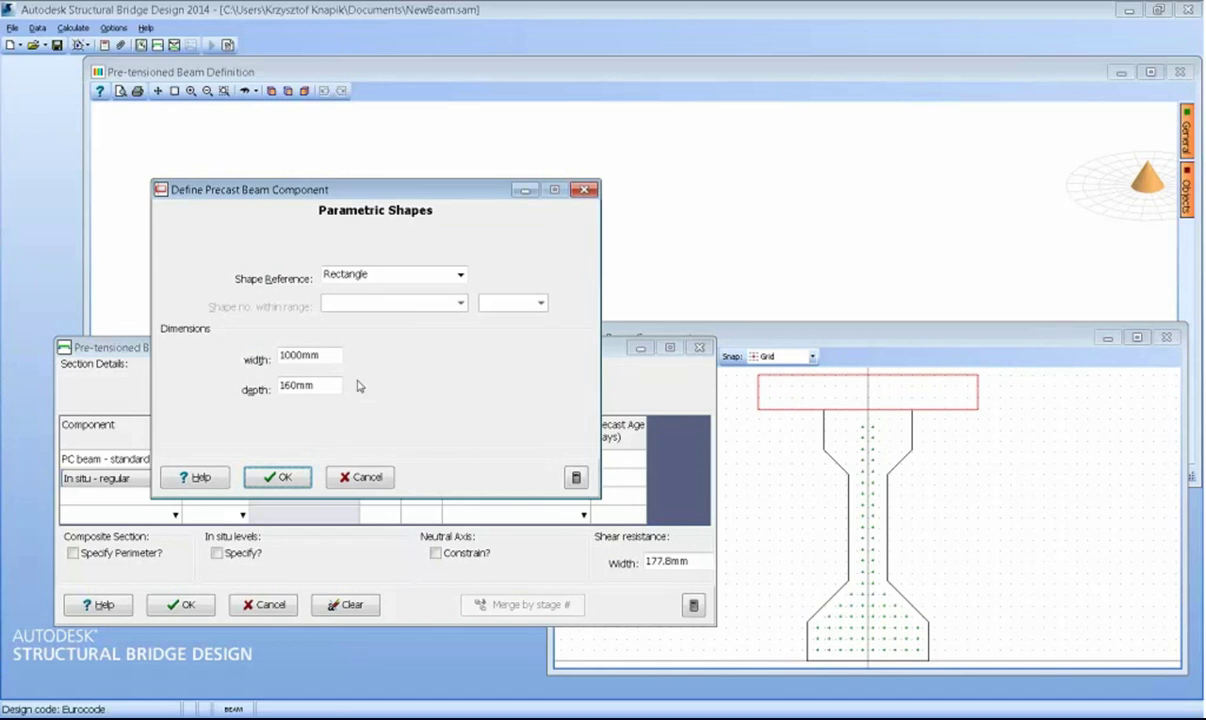
left_click(280, 356)
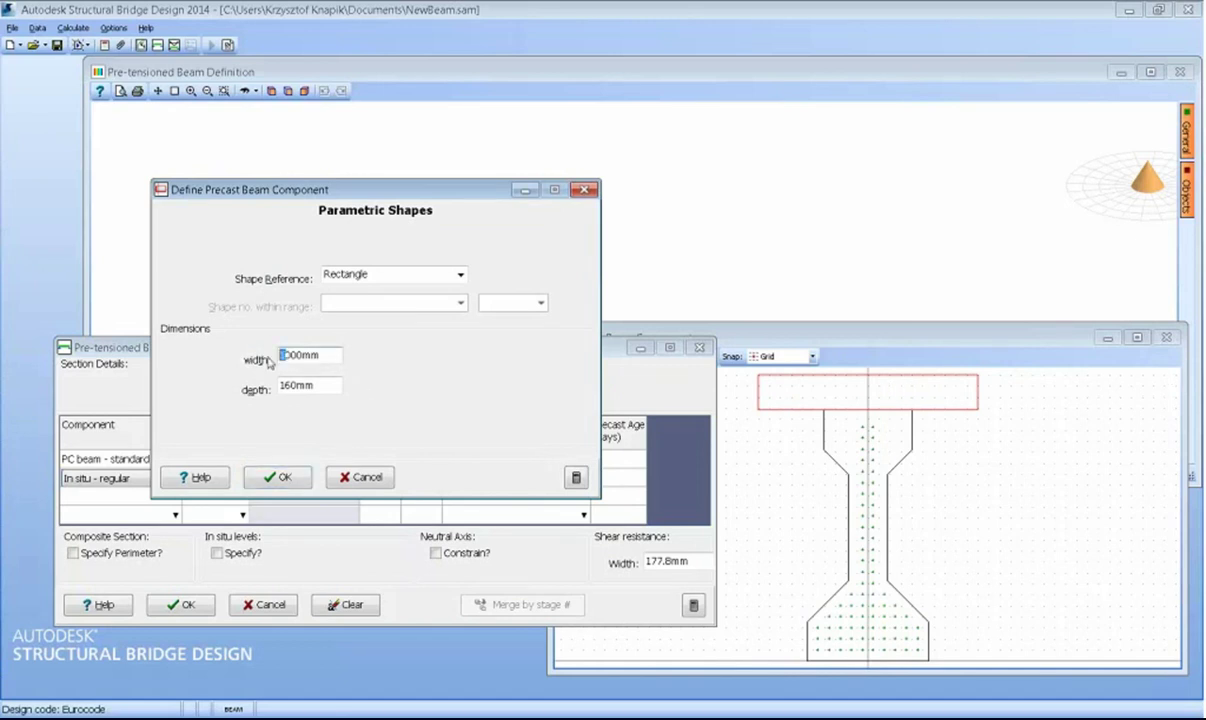
type("2")
left_click(292, 385)
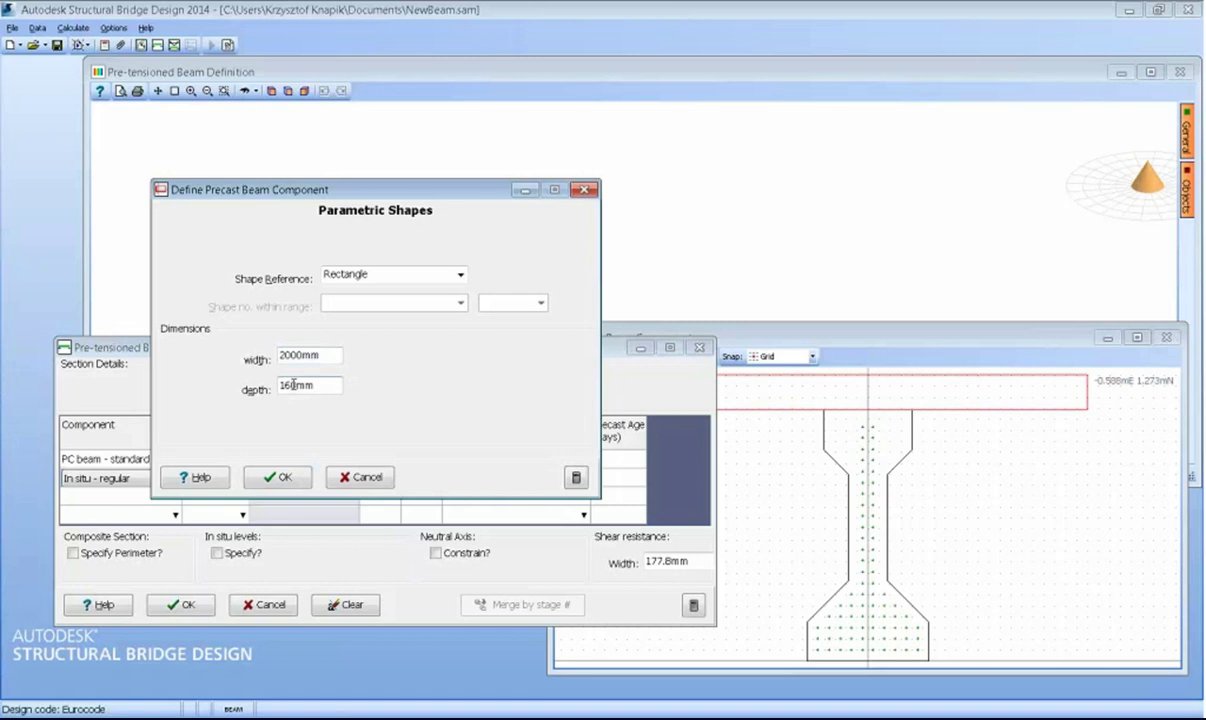
double_click(290, 385)
type("200")
left_click(278, 478)
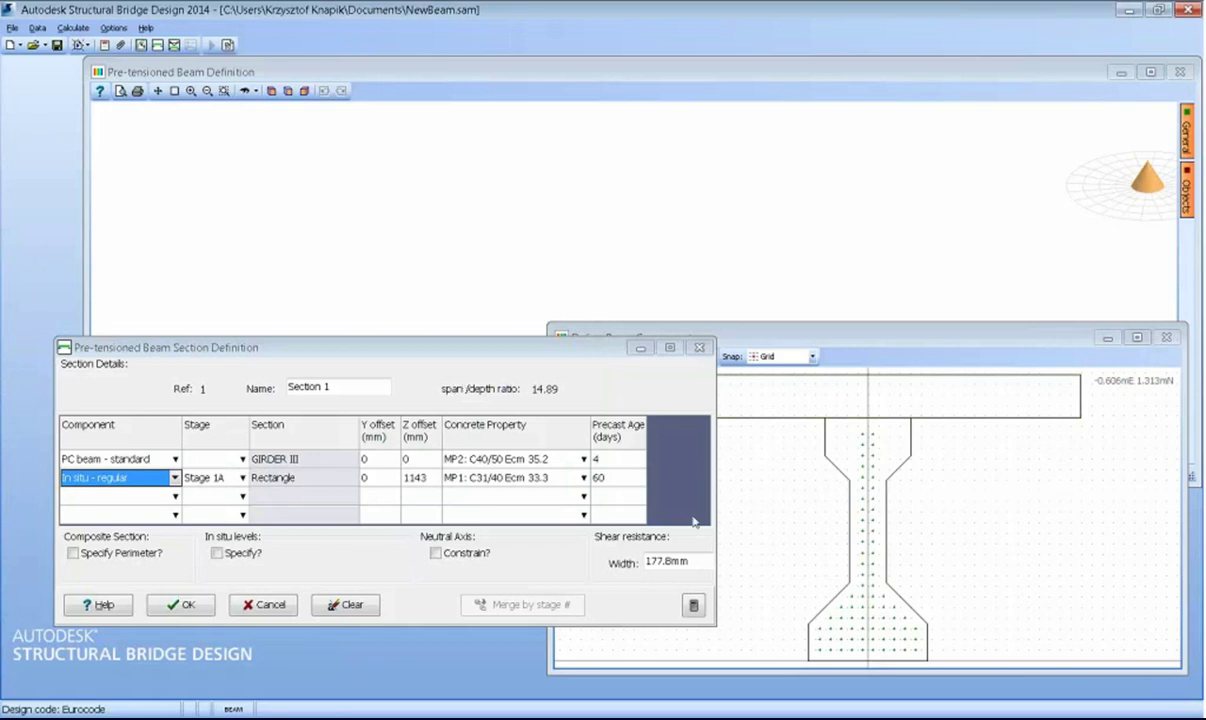
left_click(199, 608)
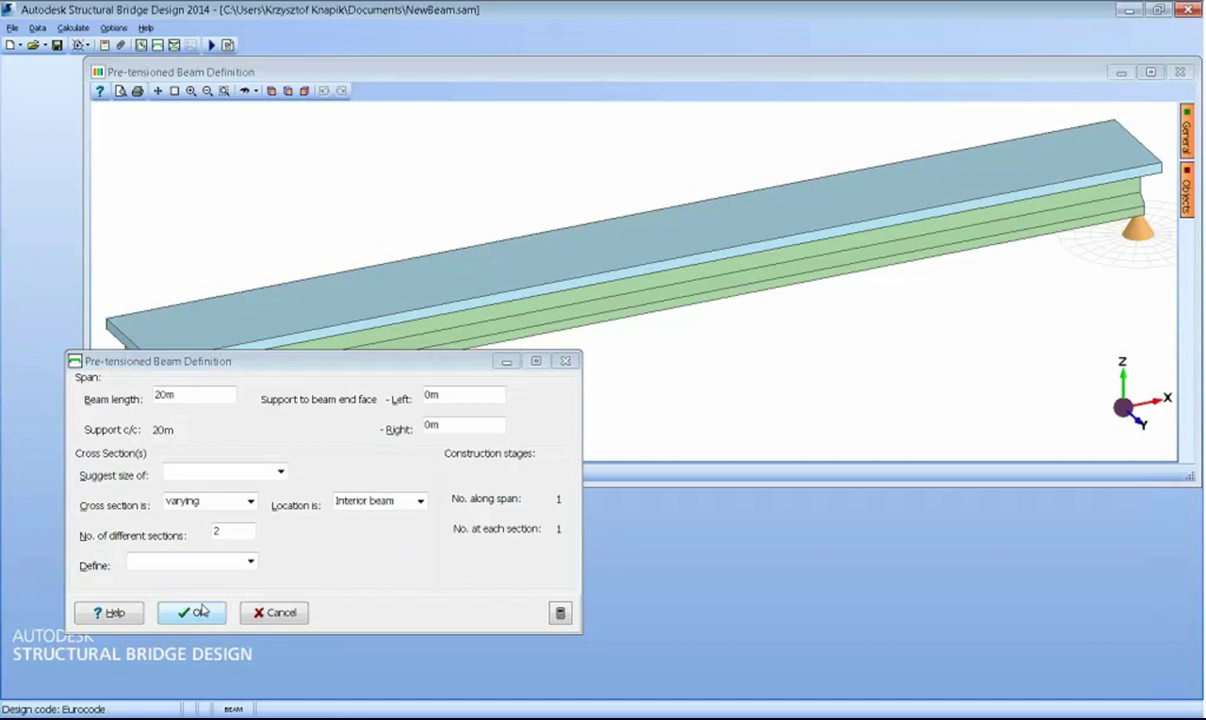
- Review the construction stage options for Section 1's in situ slab, keeping Stage 1A
left_click(251, 563)
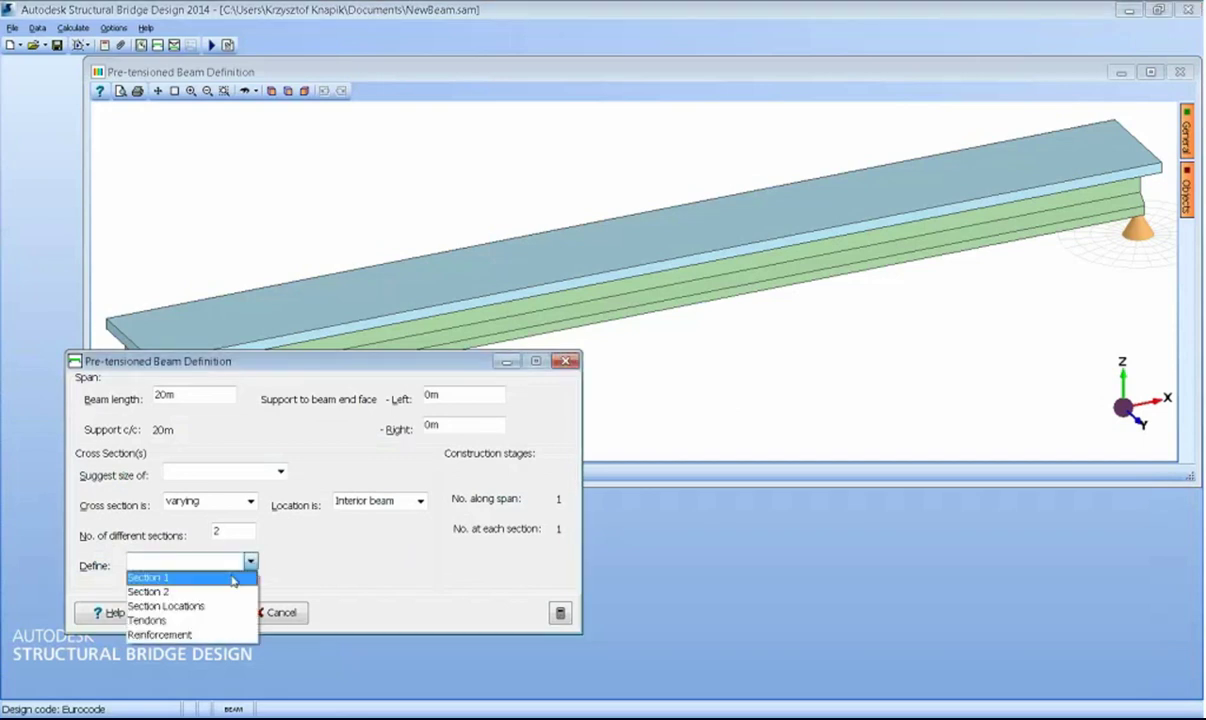
left_click(152, 577)
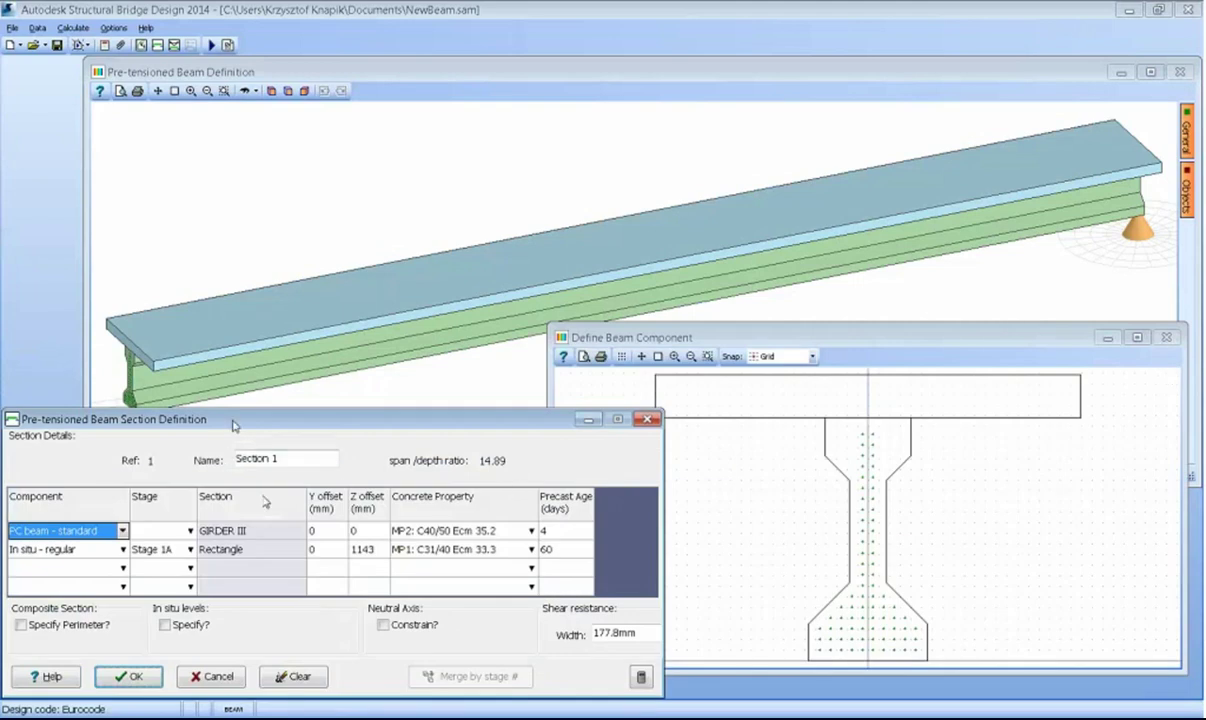
left_click_drag(228, 419, 297, 387)
left_click(256, 517)
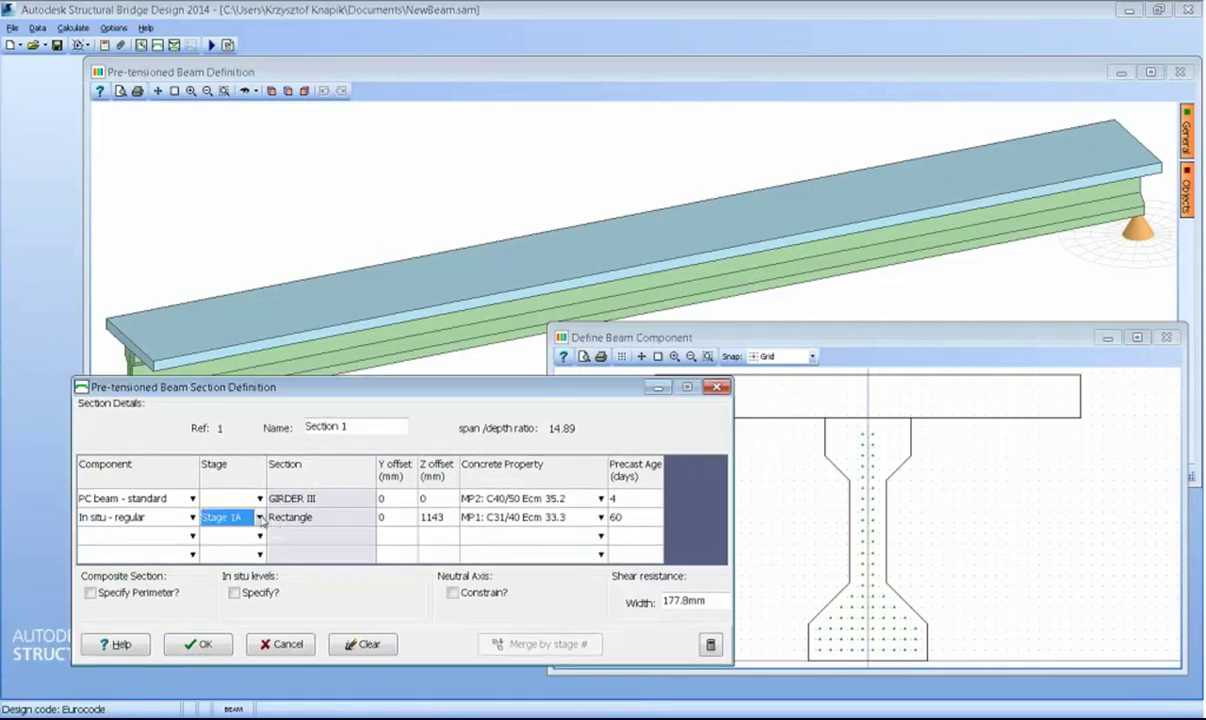
left_click(258, 518)
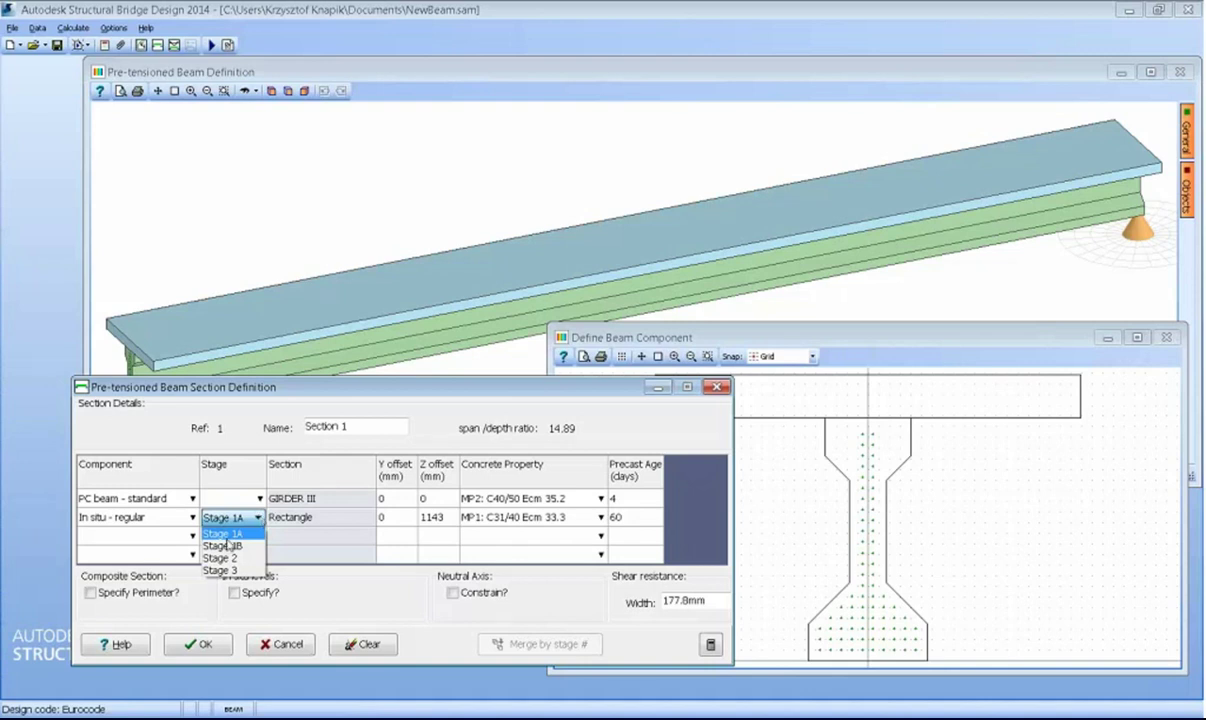
left_click(242, 536)
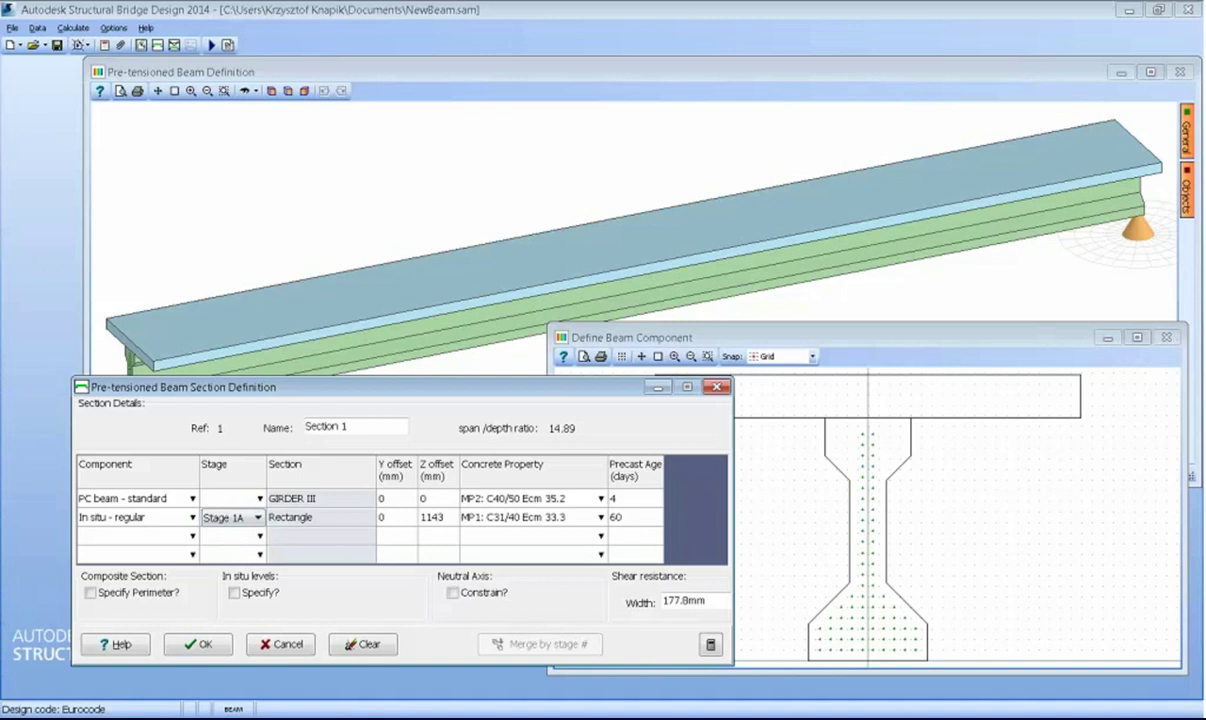
left_click(204, 645)
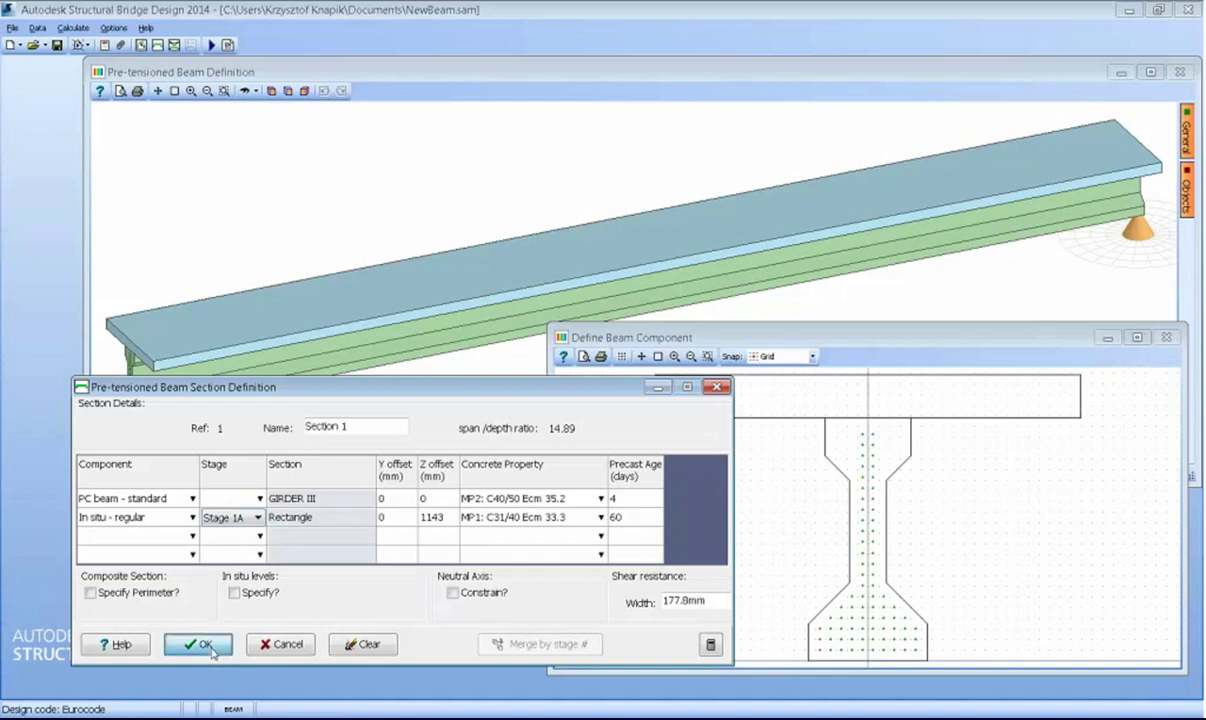
- Assign the in situ slab of Section 2 to Stage 1B and rename that section Stage 1b
left_click(250, 561)
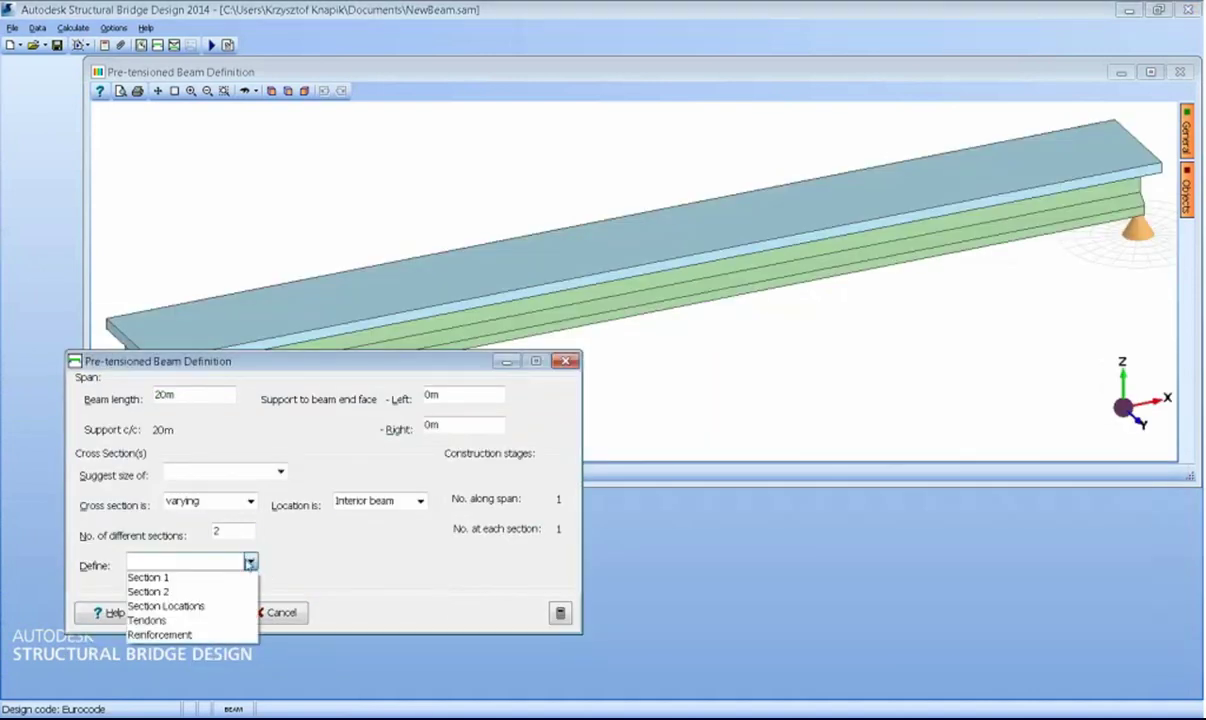
left_click(200, 588)
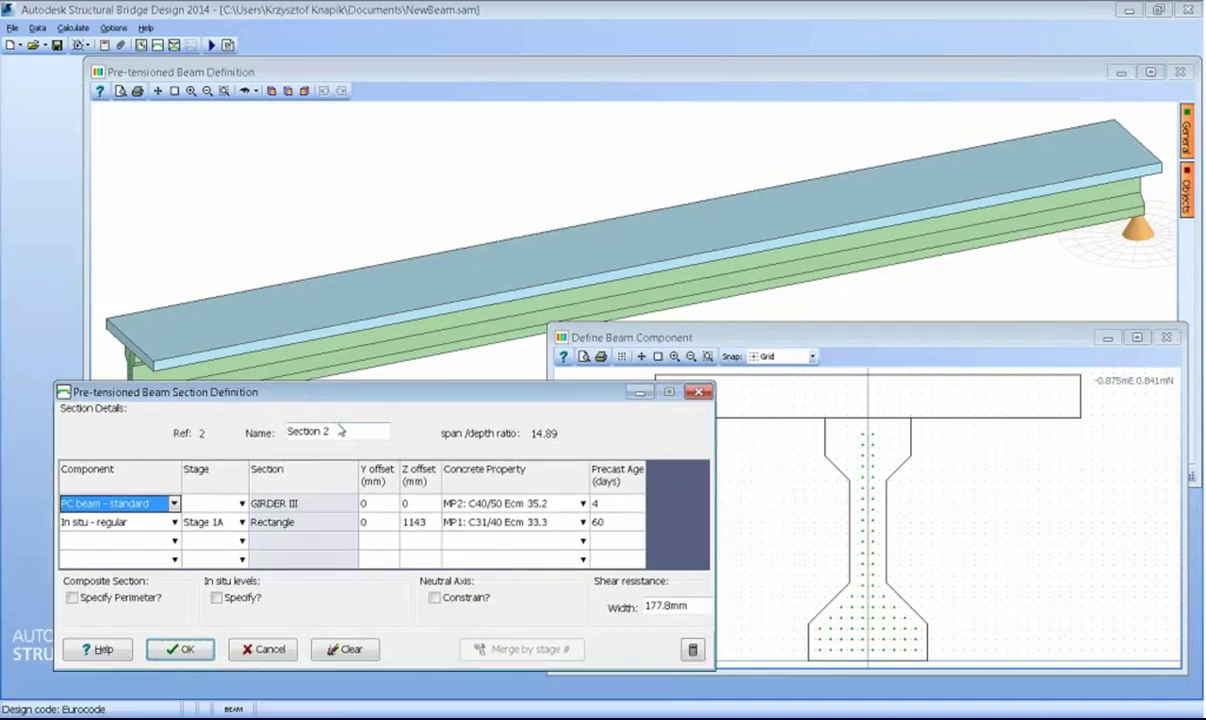
left_click(335, 431)
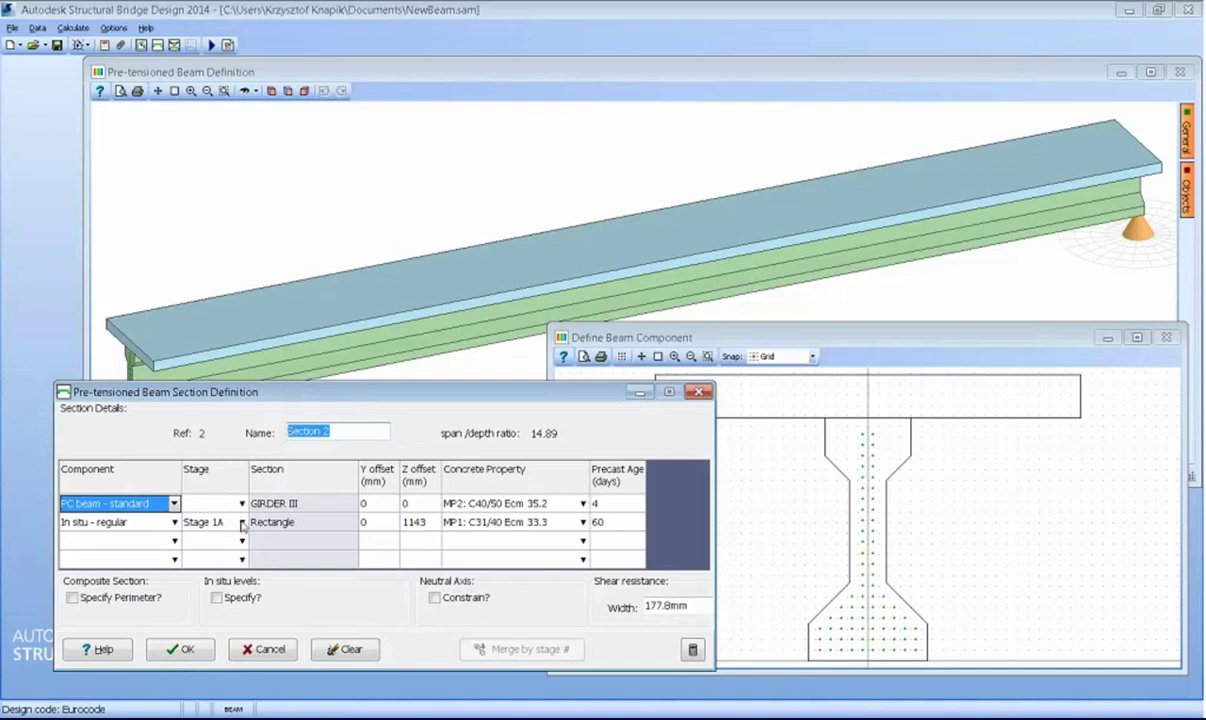
left_click(242, 525)
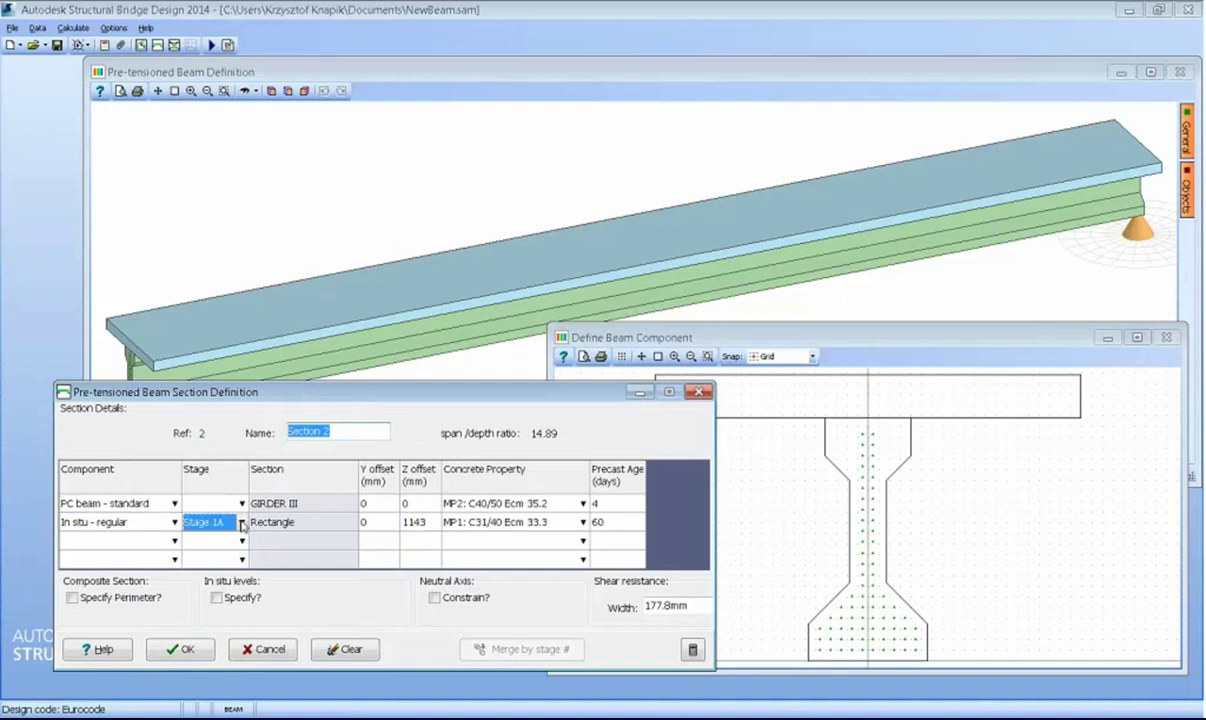
left_click(242, 525)
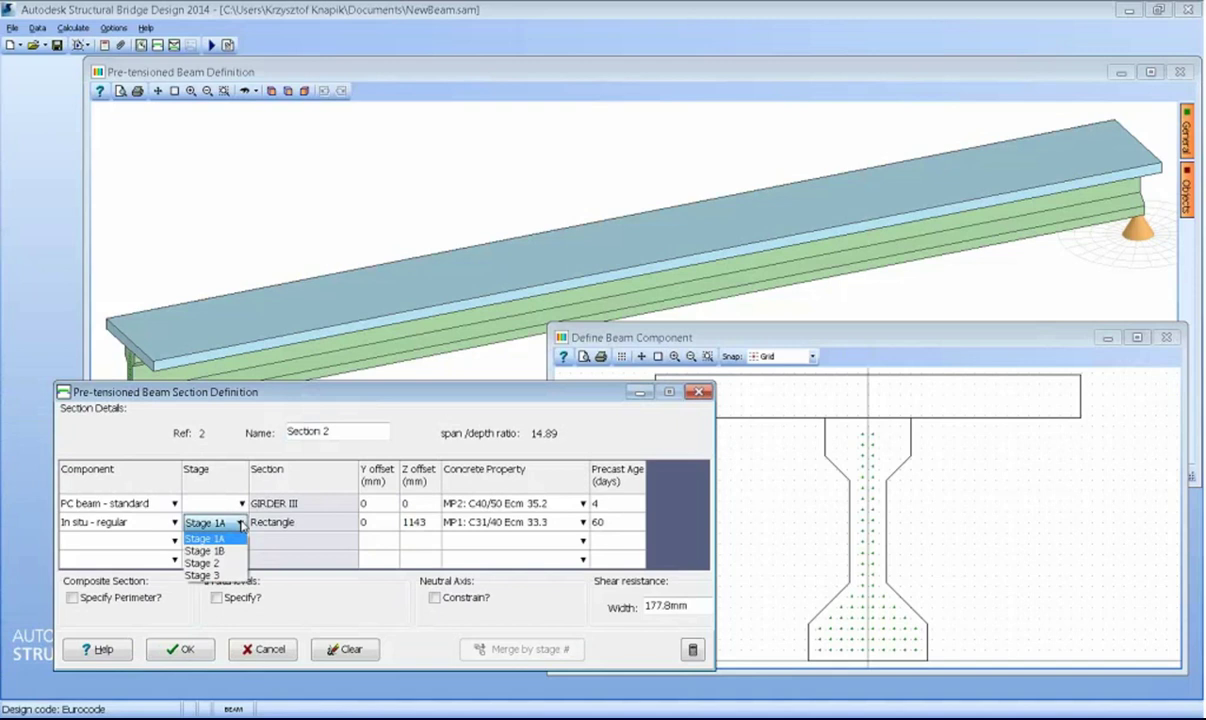
left_click(228, 551)
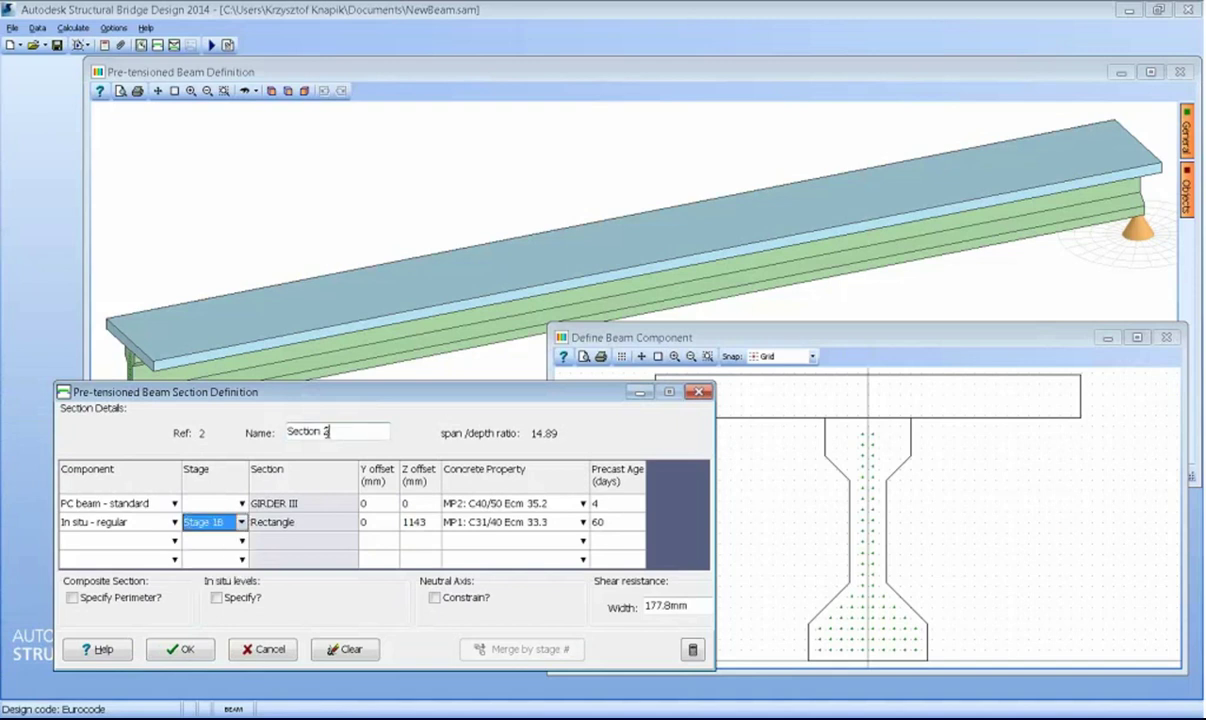
left_click_drag(330, 431, 229, 424)
type("Stage 1b")
left_click(171, 652)
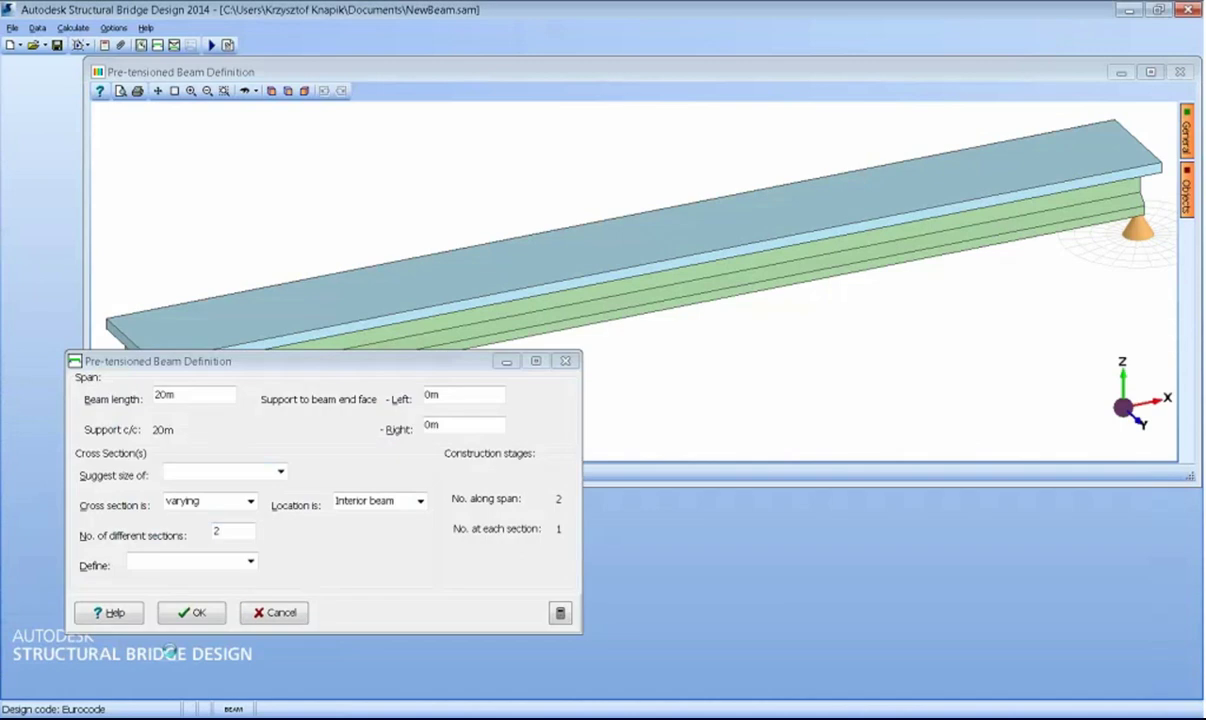
- Rename Section 1 of the beam as Stage 1a
left_click(250, 562)
left_click(209, 579)
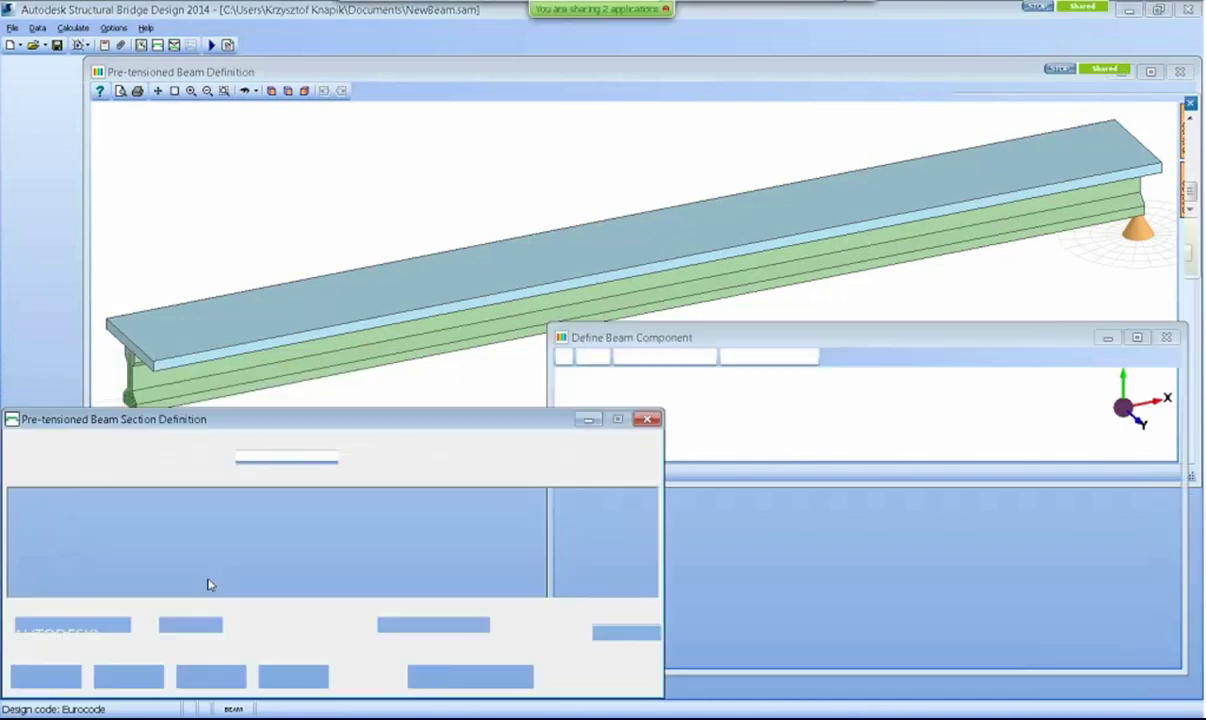
type("S")
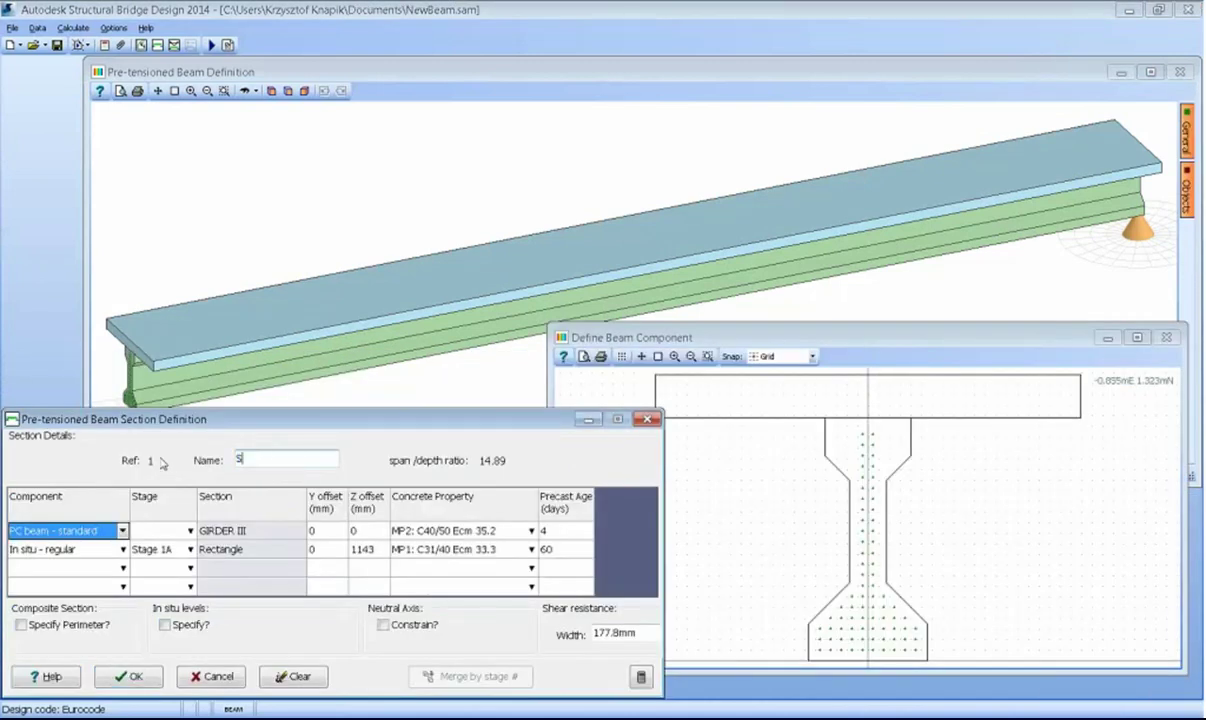
type("tage 1a")
left_click(121, 679)
left_click(125, 677)
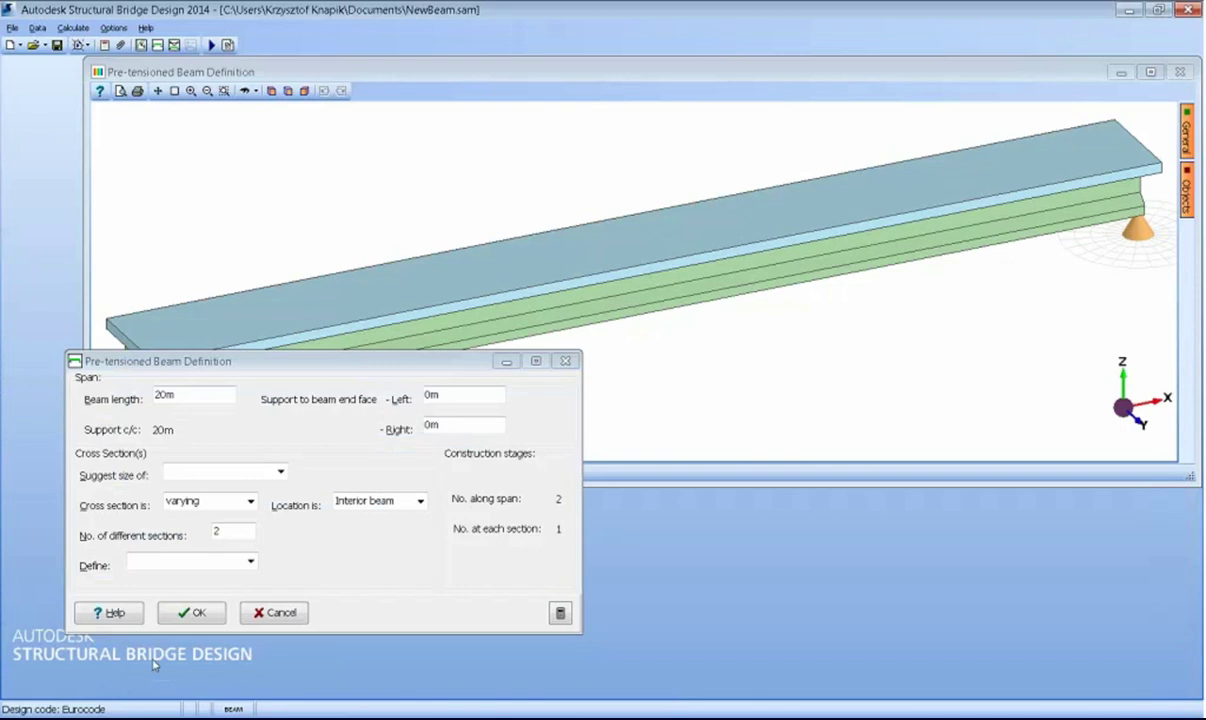
- Open the section locations for definition and add Stage 1b as the third location
left_click(250, 562)
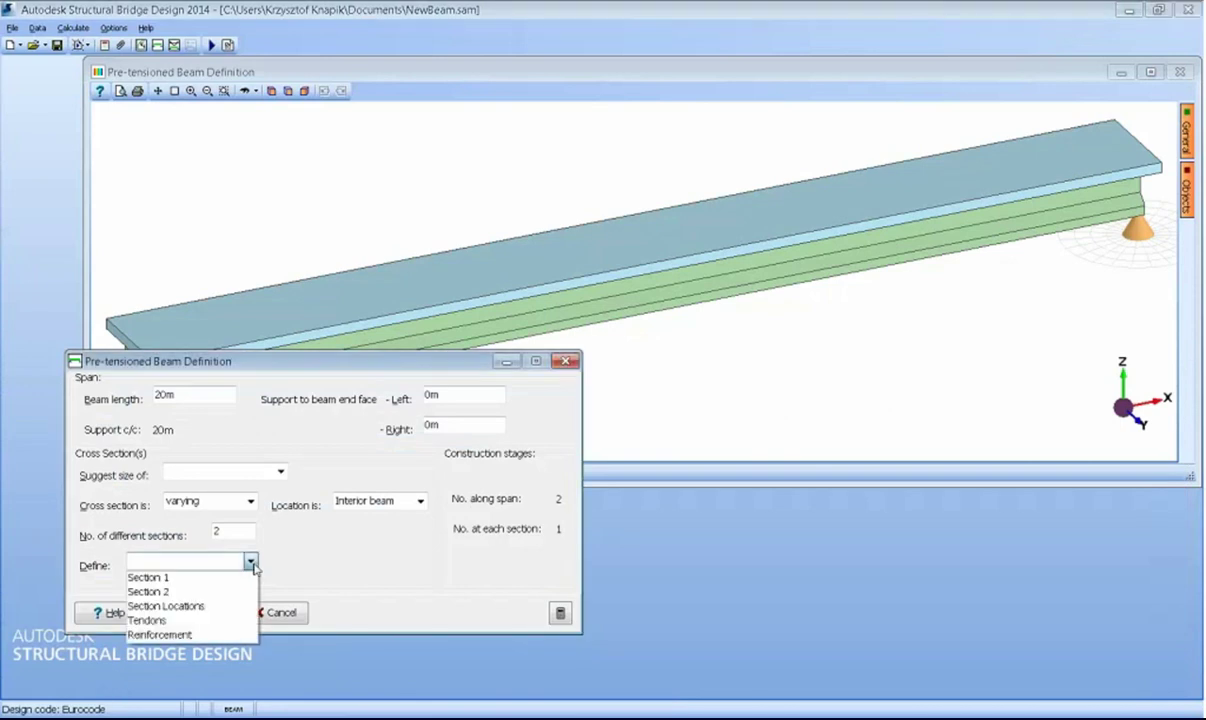
left_click(156, 607)
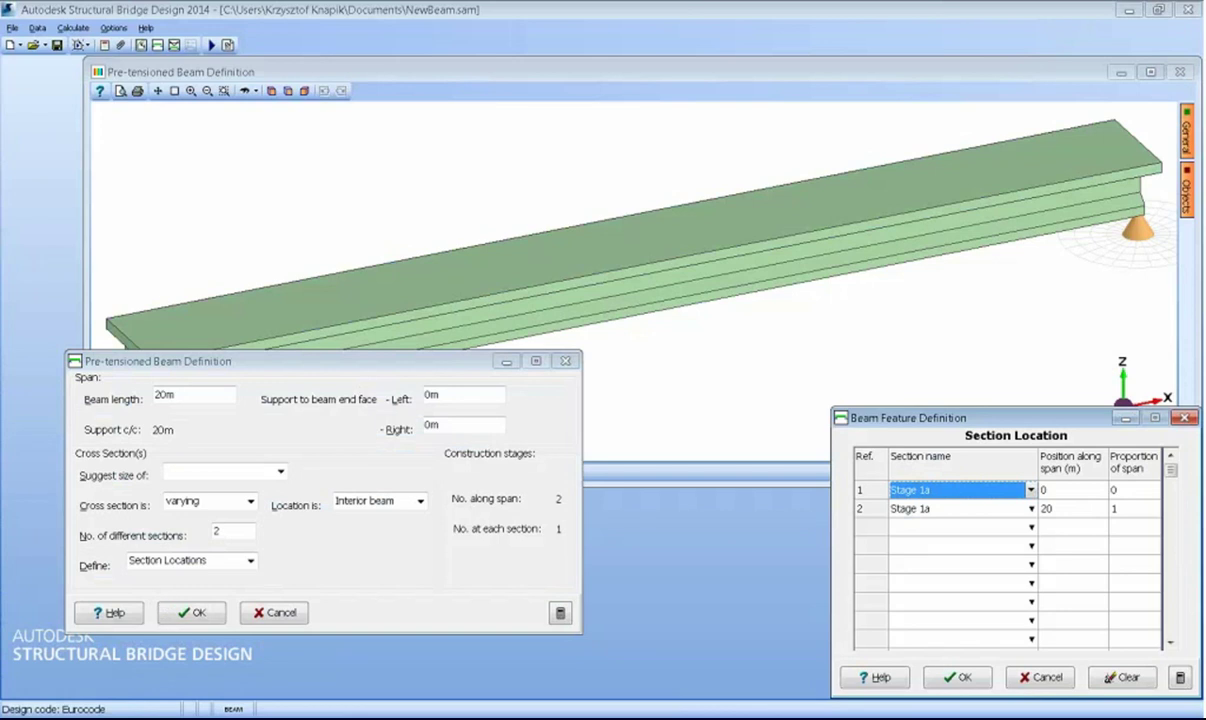
left_click_drag(921, 420, 703, 335)
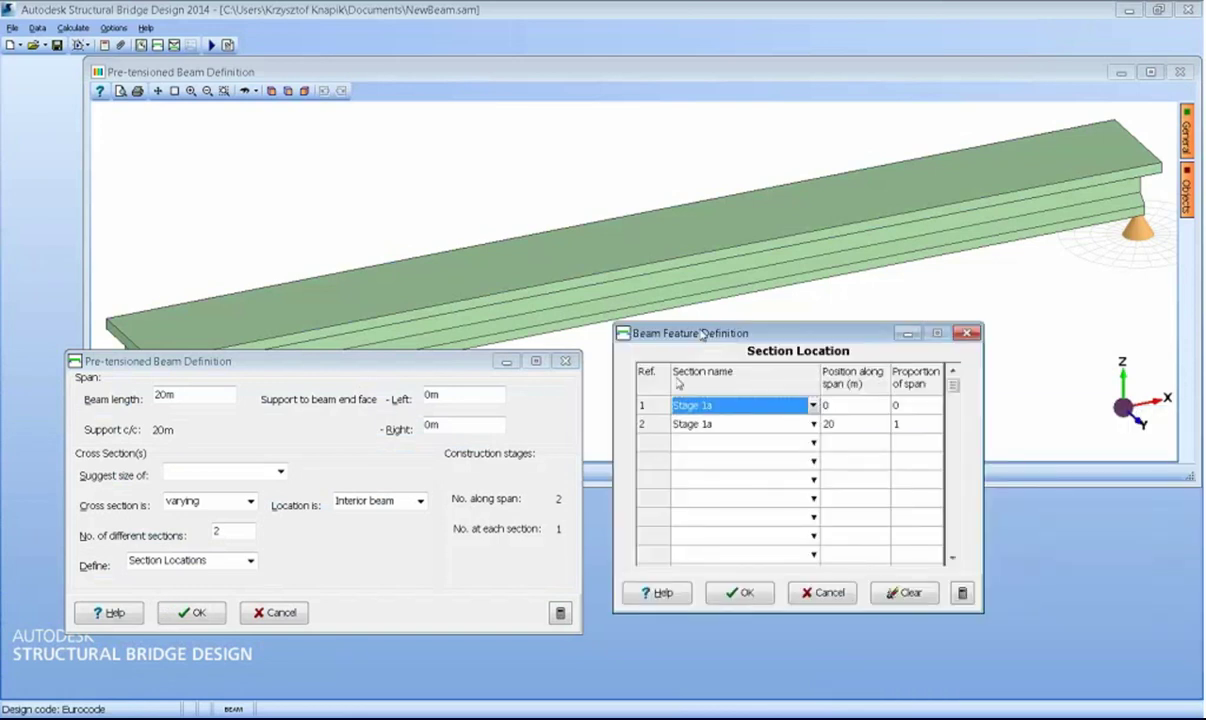
left_click(815, 445)
left_click(813, 443)
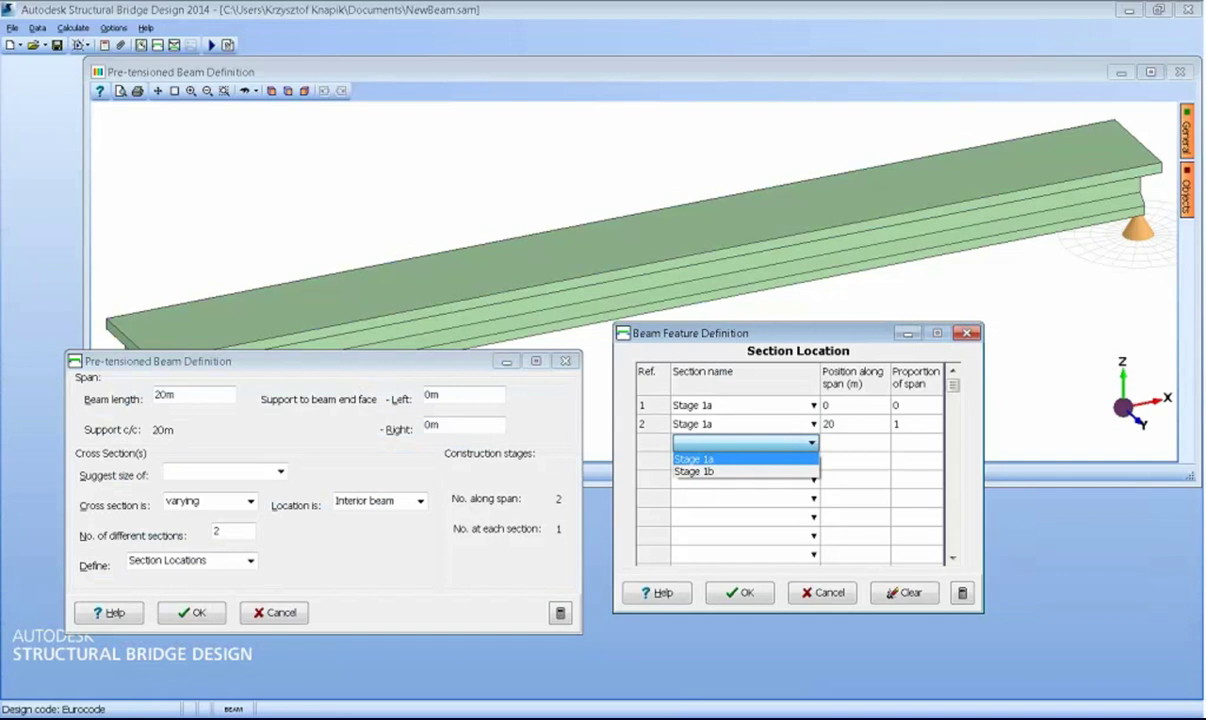
left_click(725, 473)
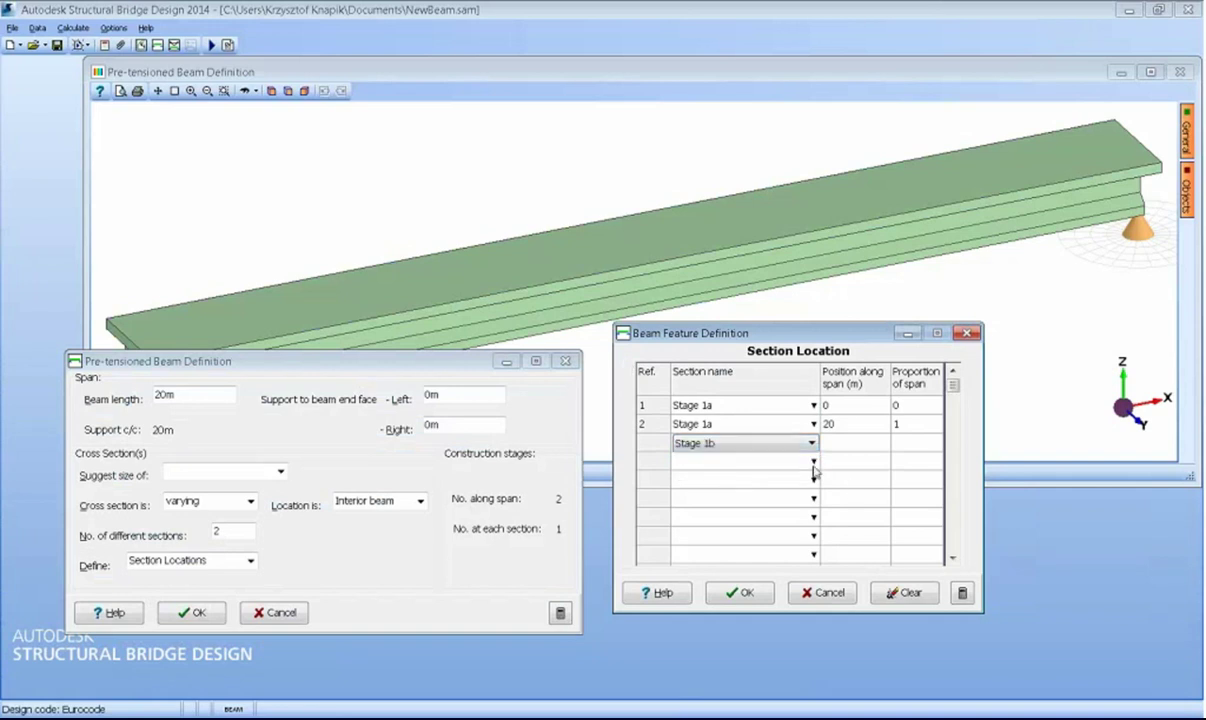
left_click(766, 443)
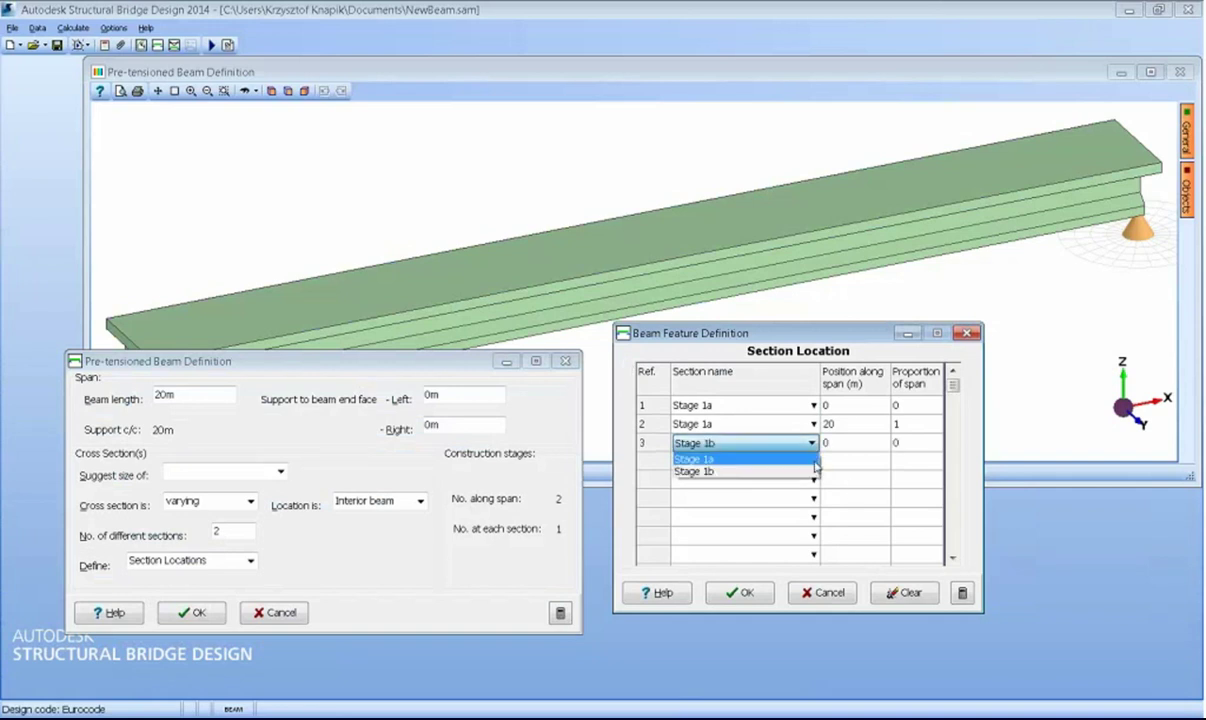
left_click(757, 477)
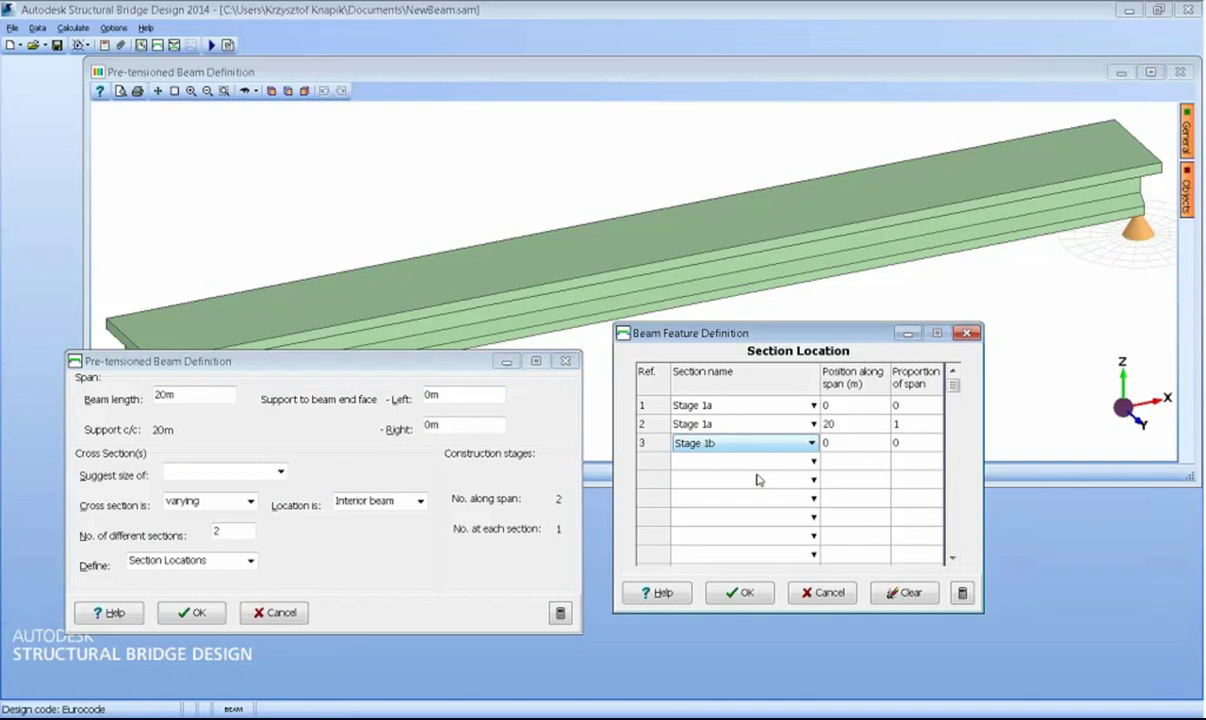
- Set the second Stage 1a location to 2.5 m along the span
left_click(845, 429)
type("2.5")
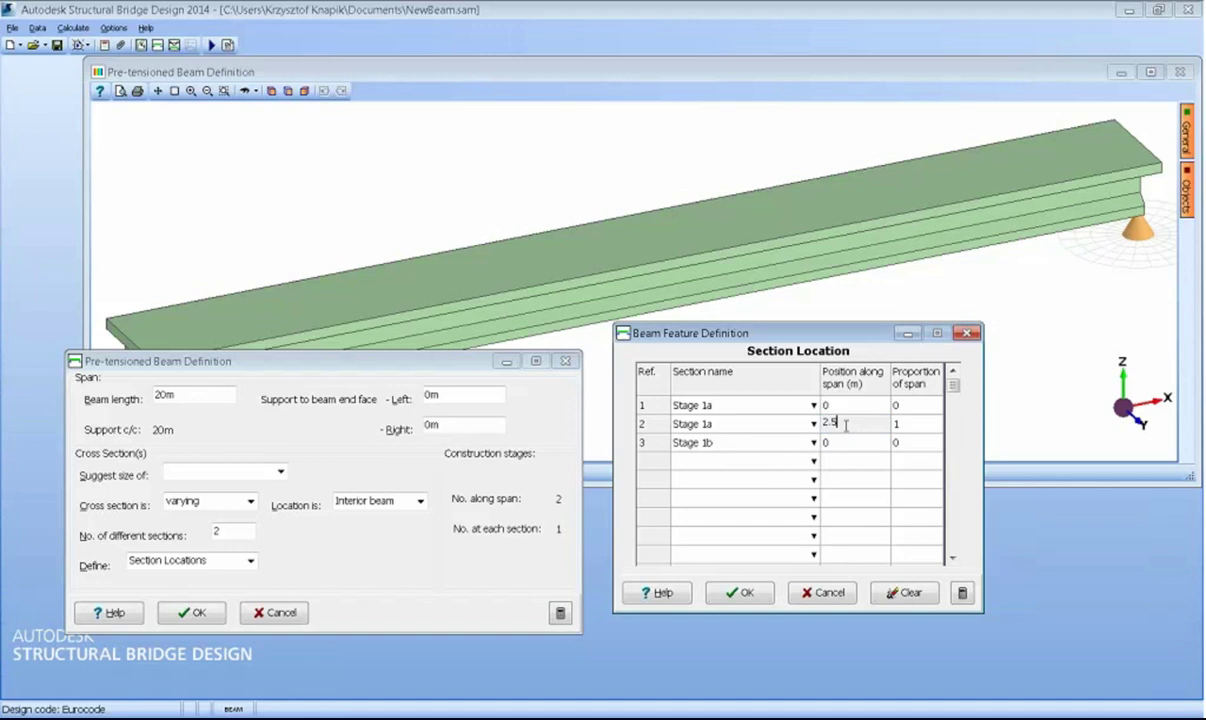
left_click(849, 447)
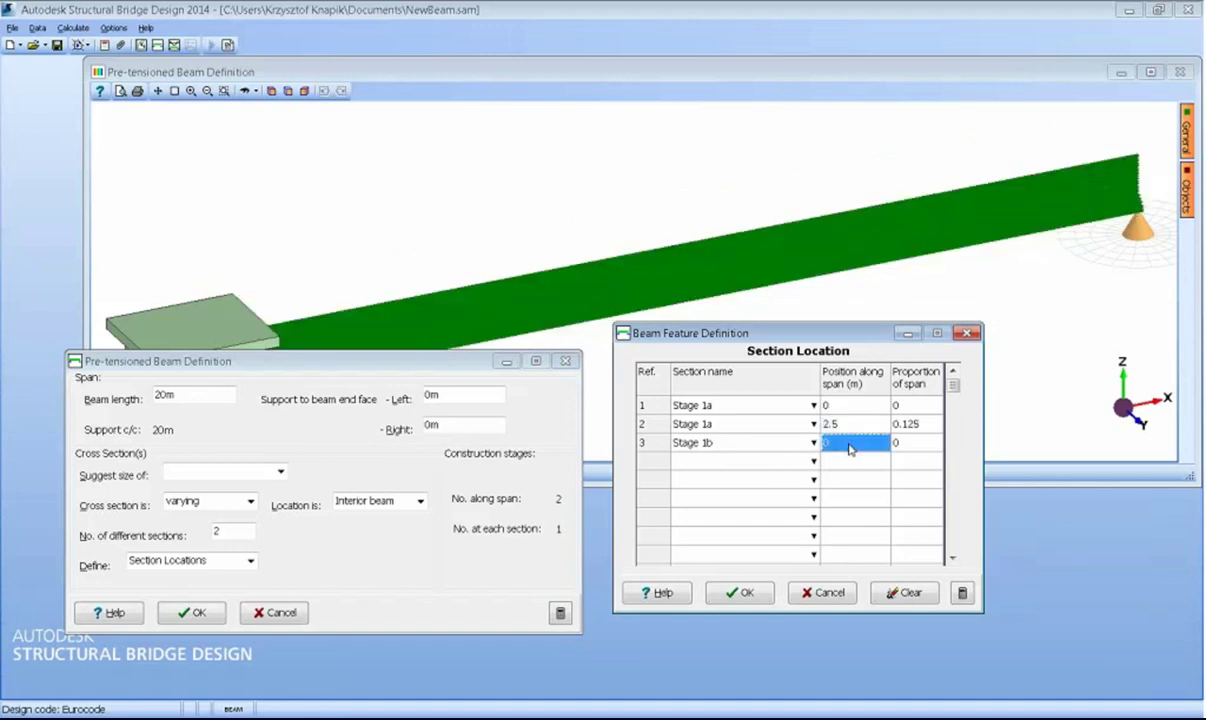
key("Return")
- Add Stage 1b as a fourth section location at a span proportion of 1
left_click(813, 462)
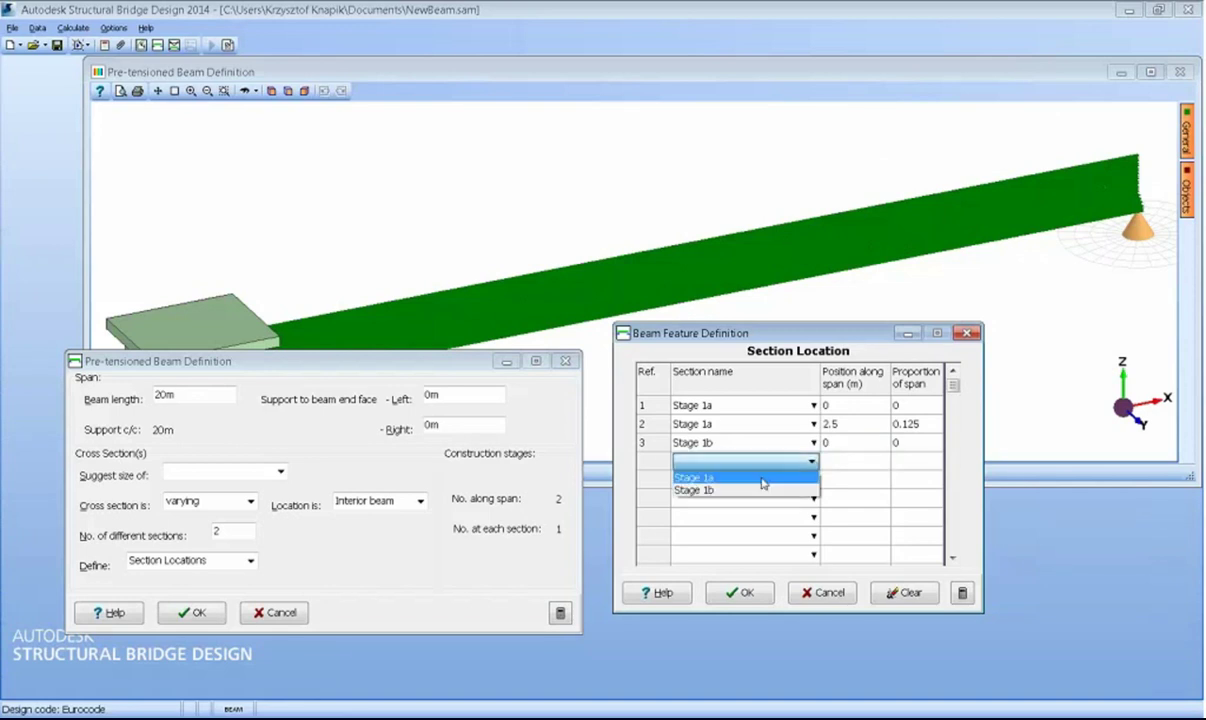
left_click(760, 489)
left_click(864, 466)
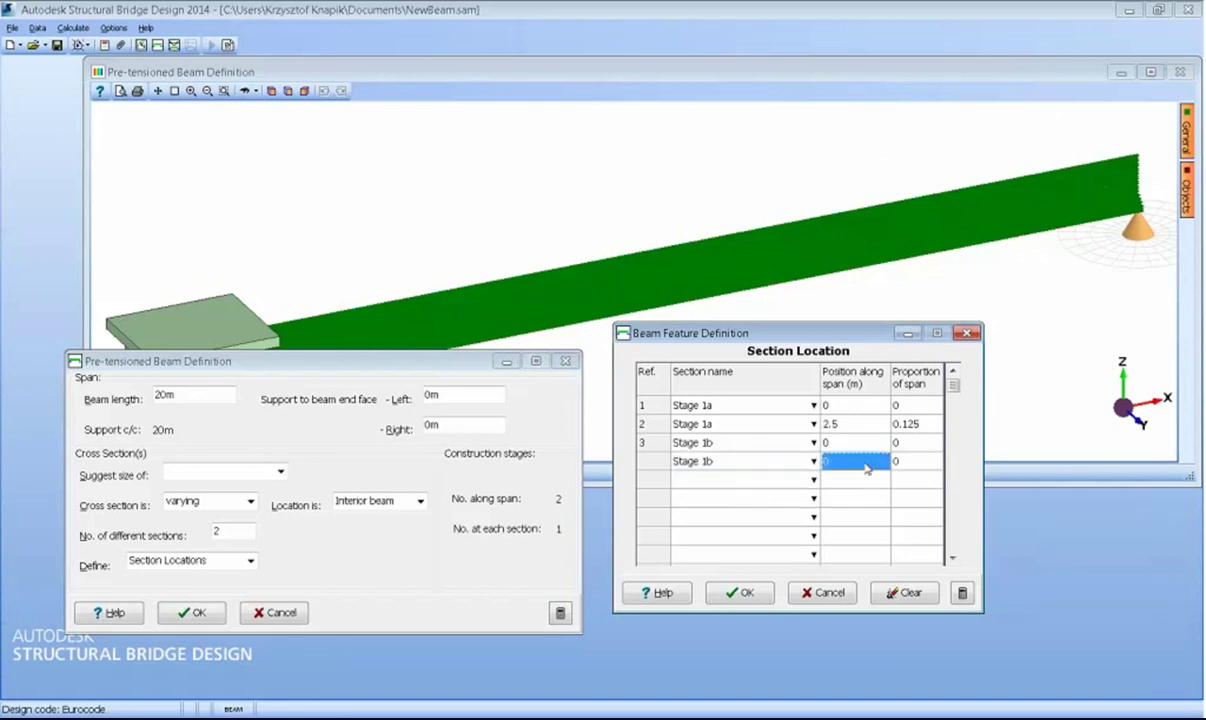
left_click(908, 461)
type("1")
left_click(840, 442)
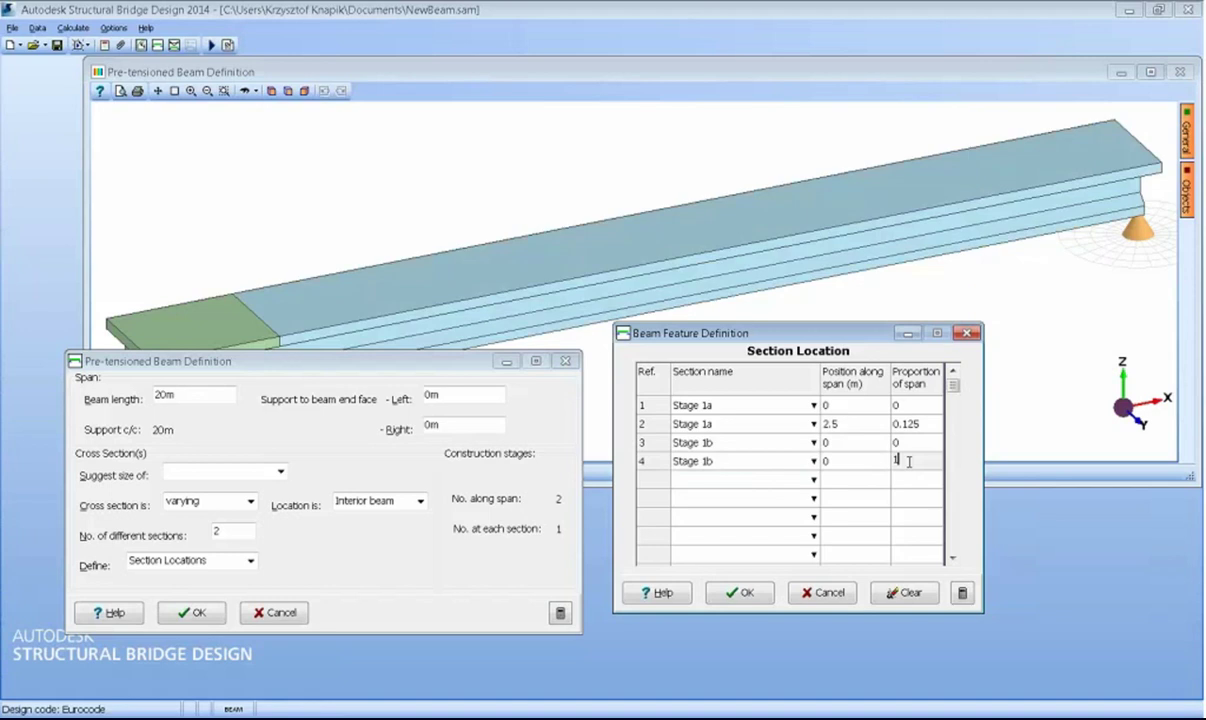
- Set the first Stage 1b section location, in the third row, to 2.5 m along the span
type("2.5")
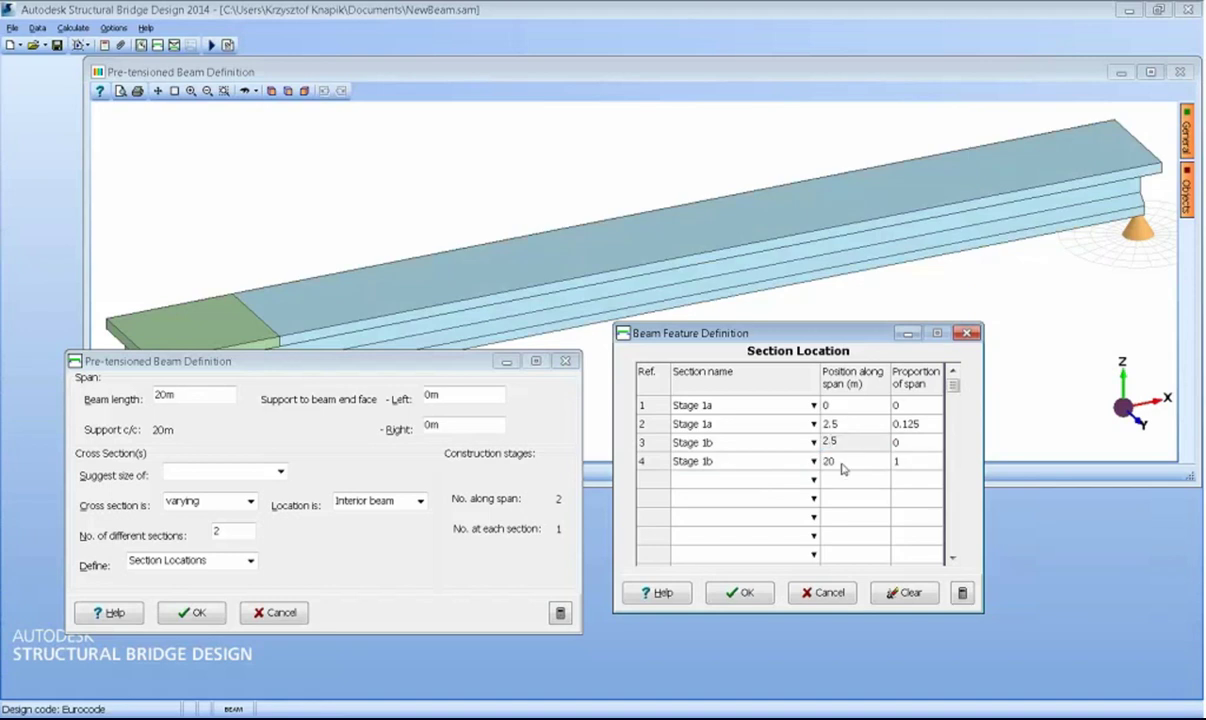
left_click(843, 463)
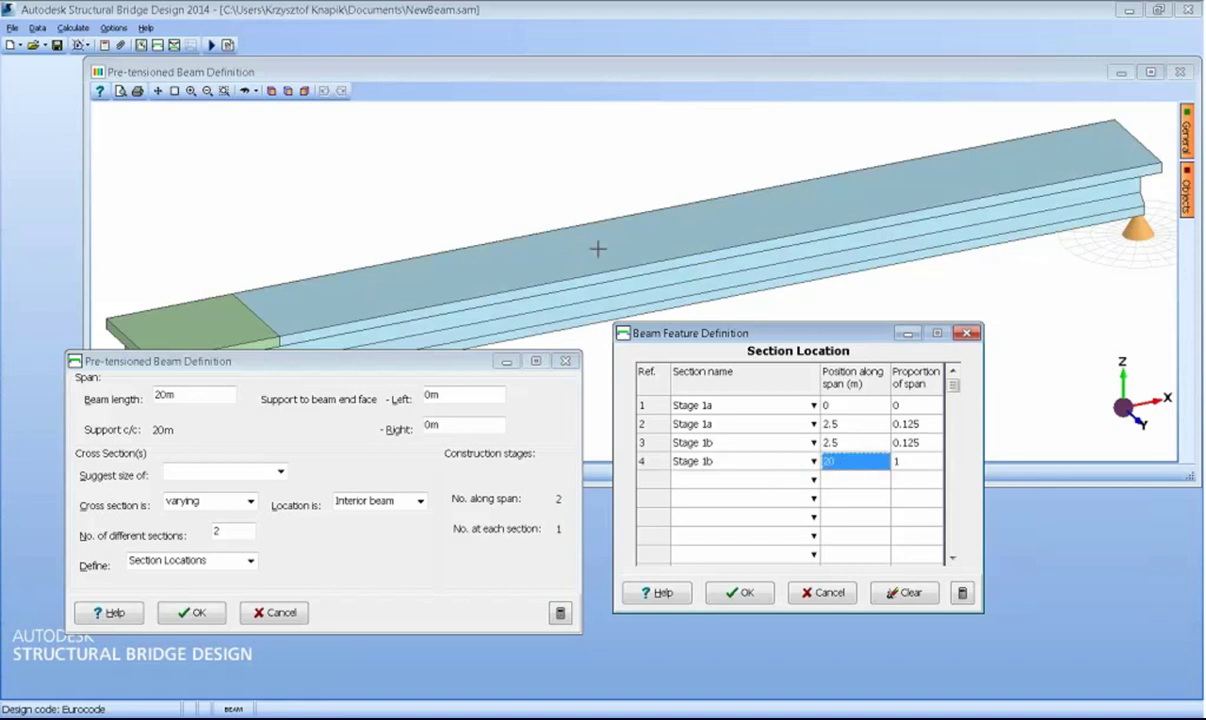
- Colour the beam model by section stage and accept the section locations
middle_click_drag(420, 160, 333, 334)
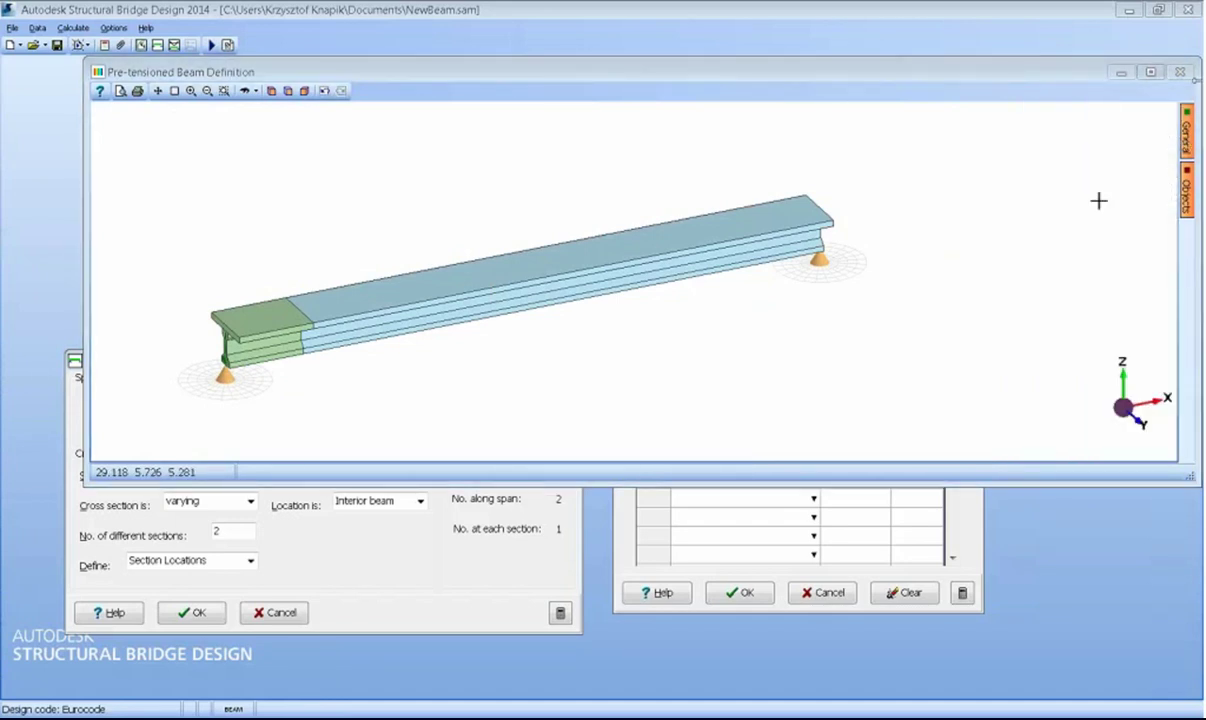
mouse_move(1186, 130)
left_click(1140, 210)
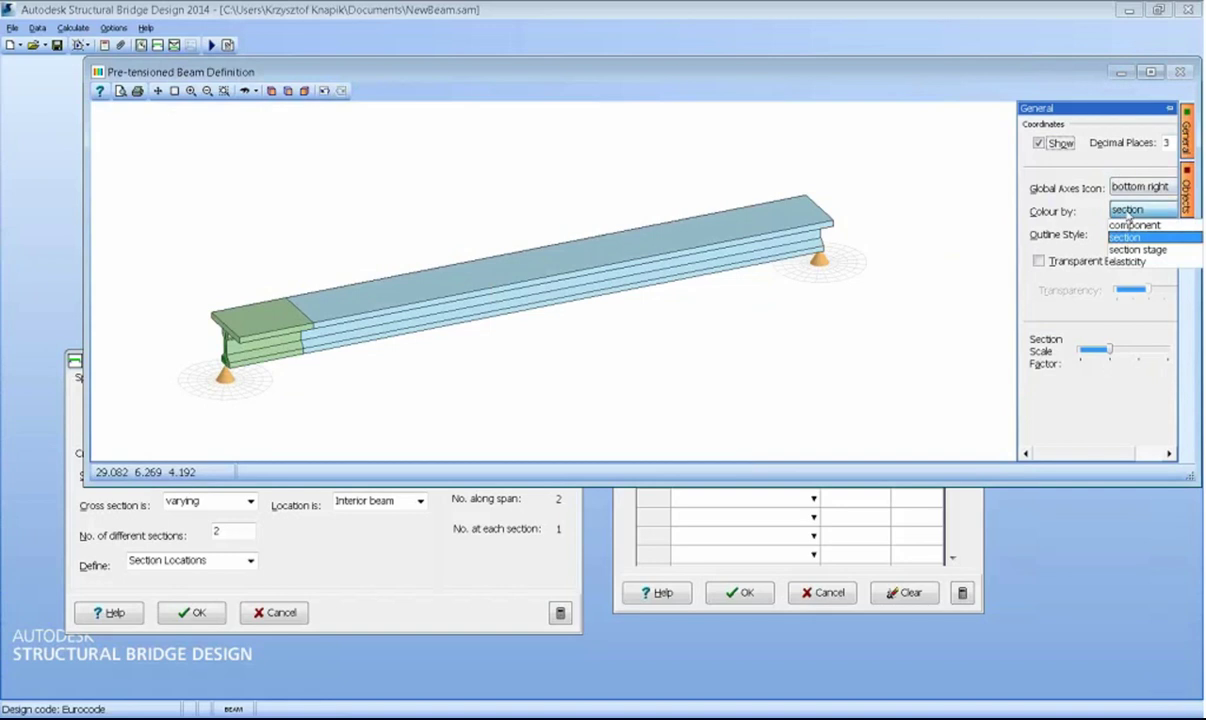
left_click(1133, 250)
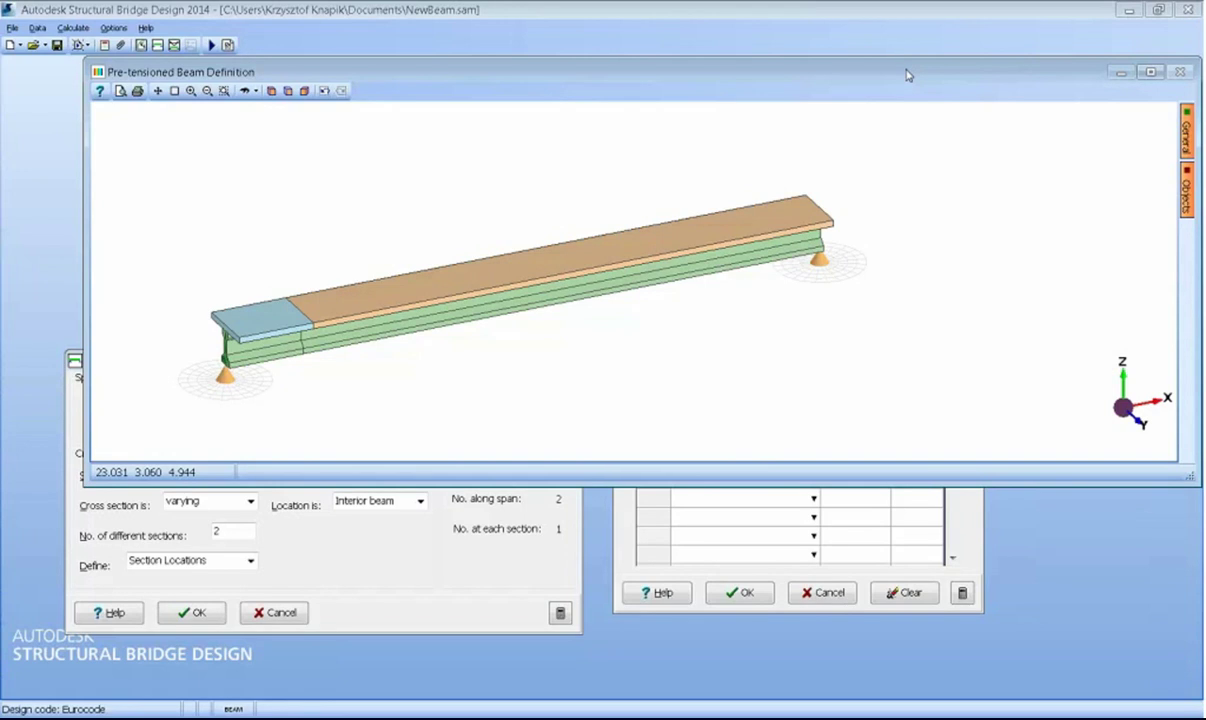
left_click(757, 605)
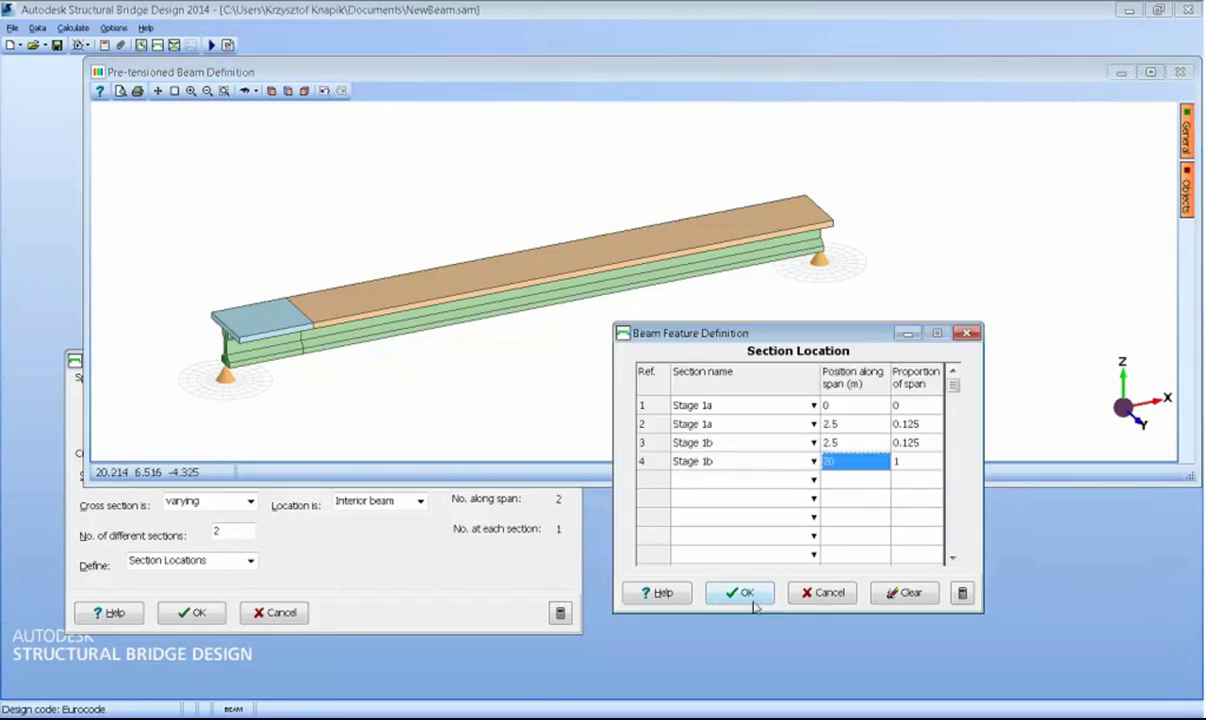
left_click(745, 593)
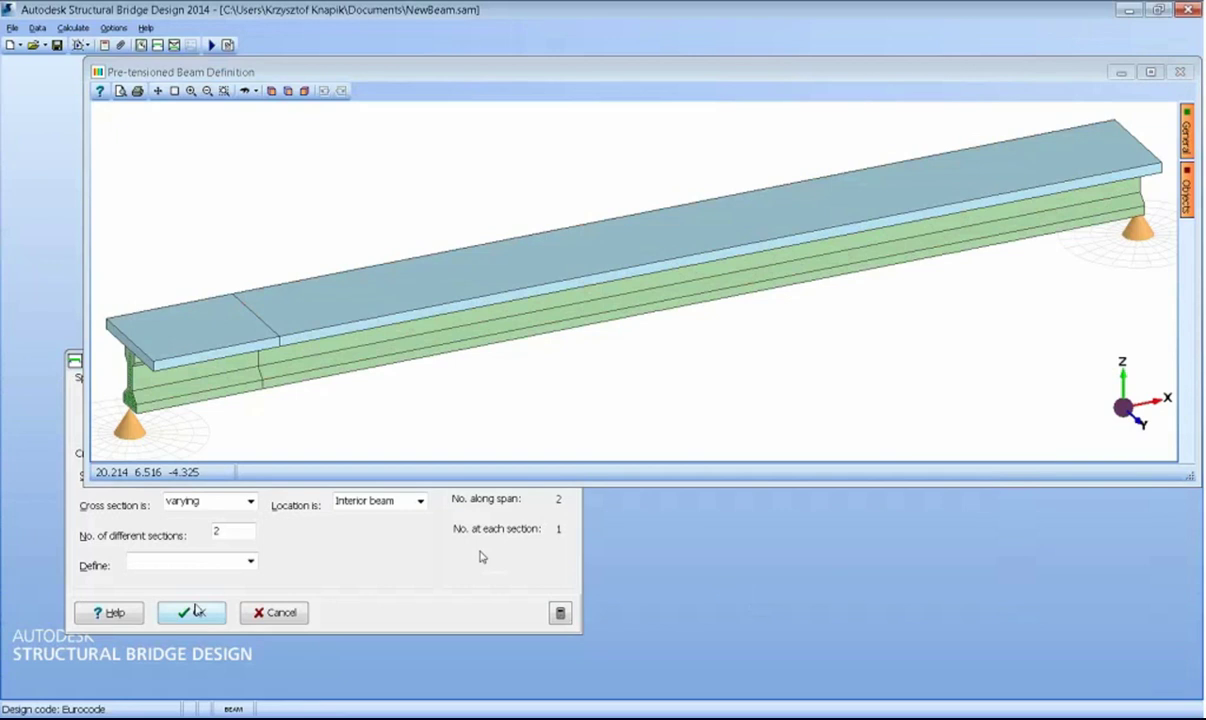
left_click(471, 573)
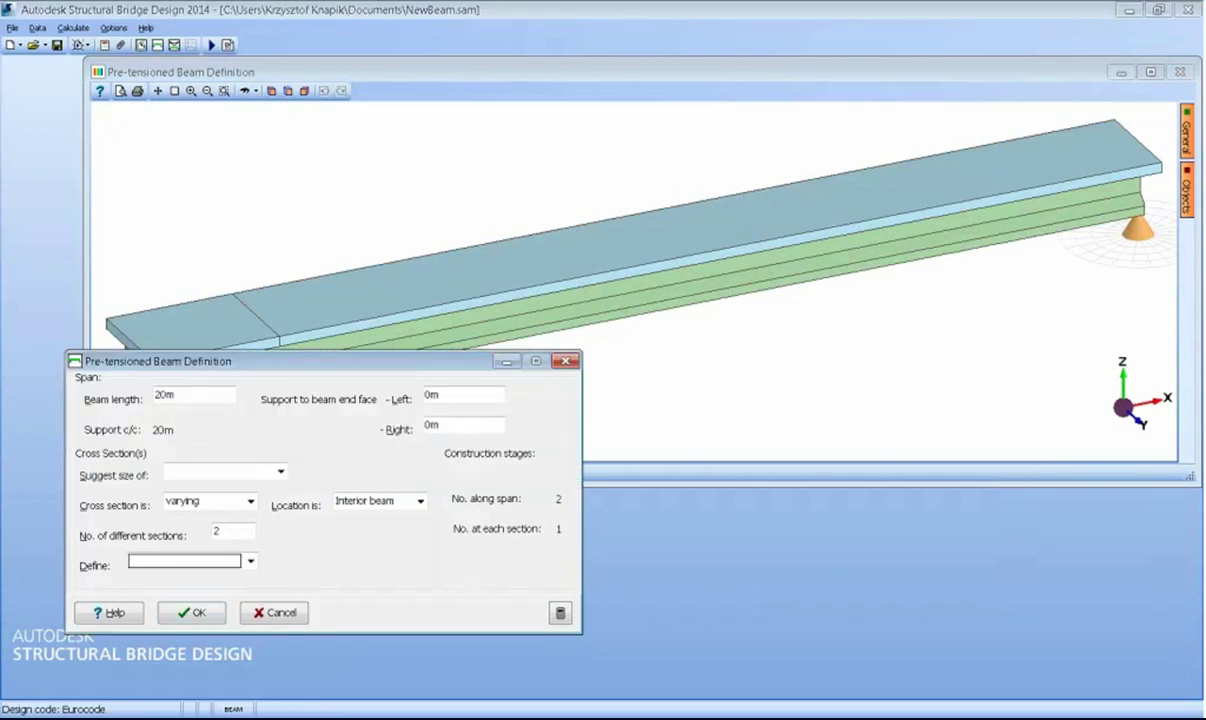
left_click(1050, 475)
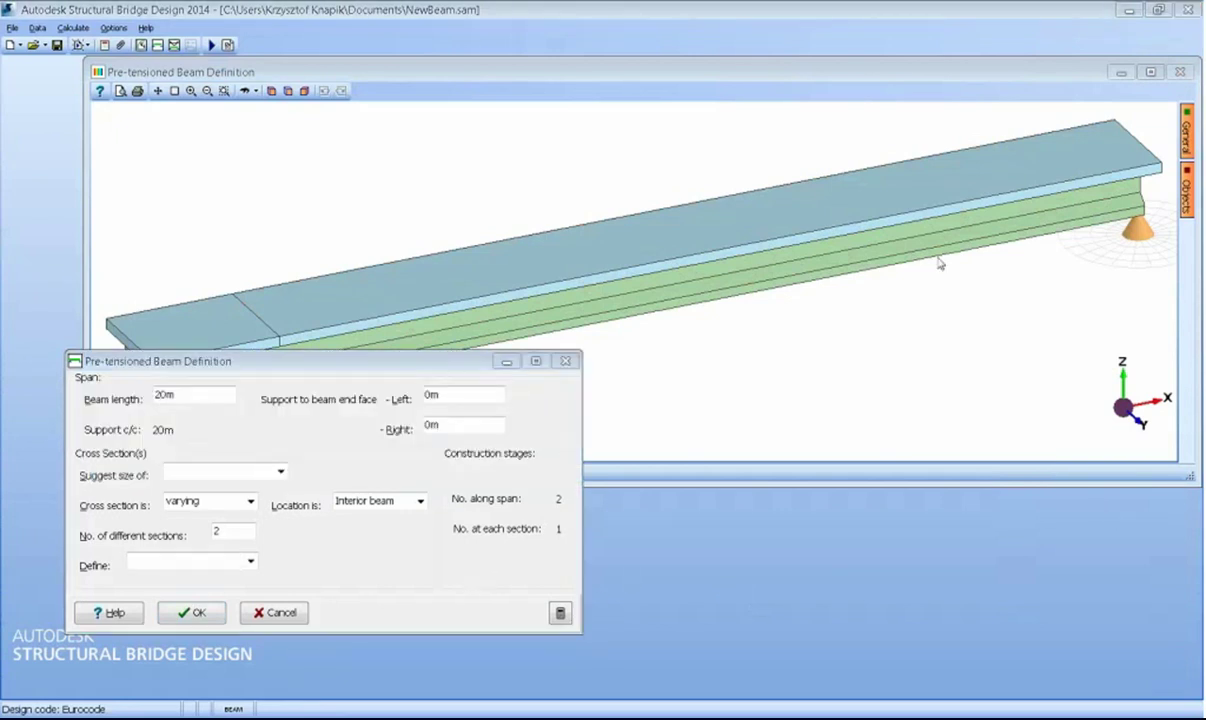
- Review the beam's tendon definition together with its cross-section and elevation, and accept it
left_click(250, 562)
left_click(250, 562)
left_click(150, 620)
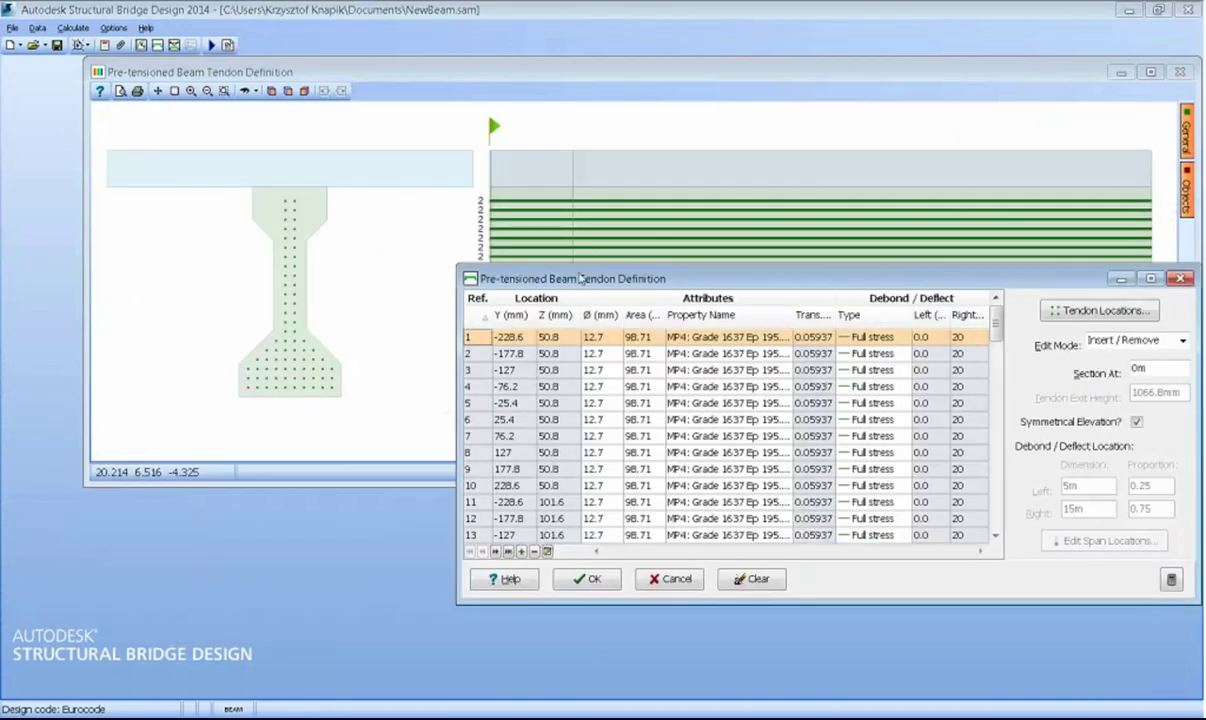
left_click_drag(579, 279, 148, 364)
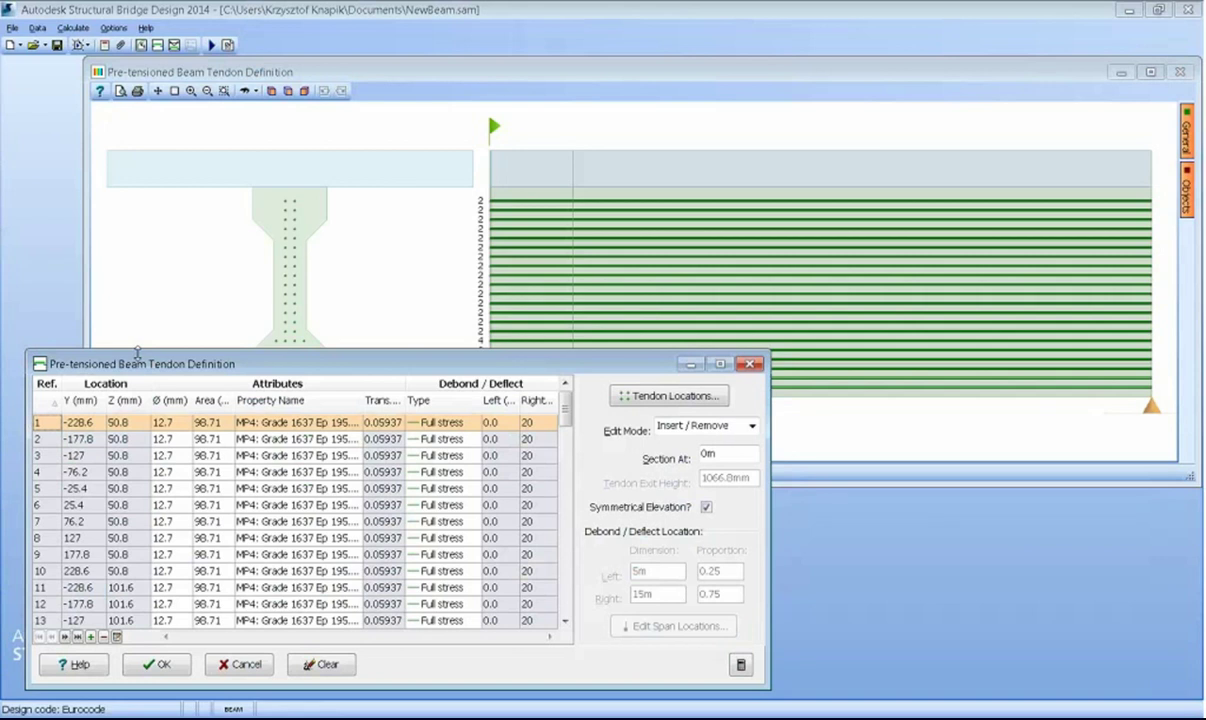
left_click(160, 666)
- Open the beam's reinforcement definition, add a new set of bars and choose Reinforce face(s) as the generation method
left_click(250, 562)
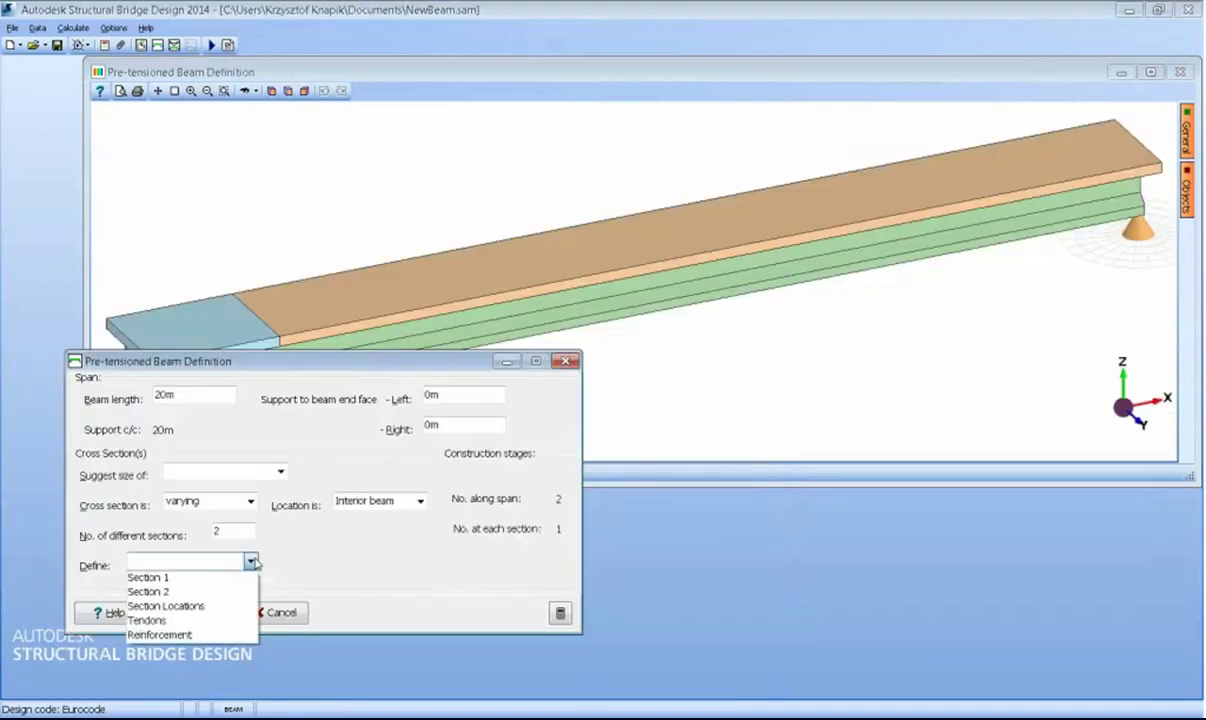
left_click(192, 635)
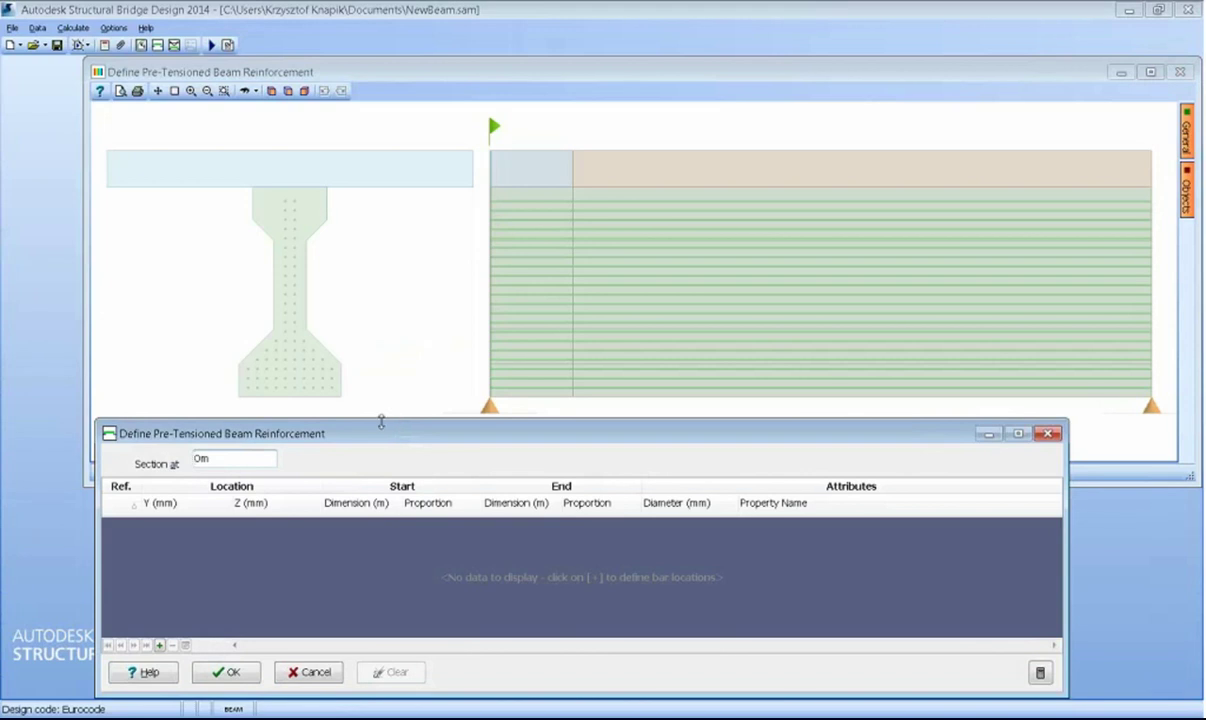
left_click(160, 647)
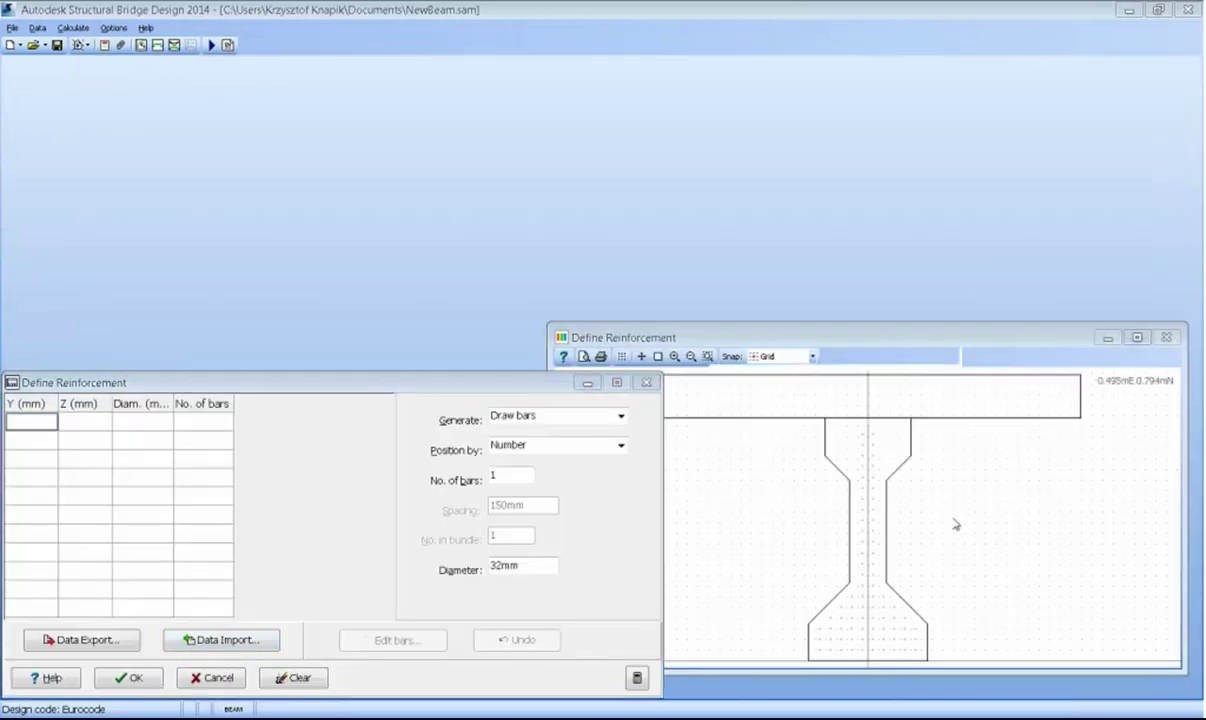
left_click_drag(210, 383, 168, 321)
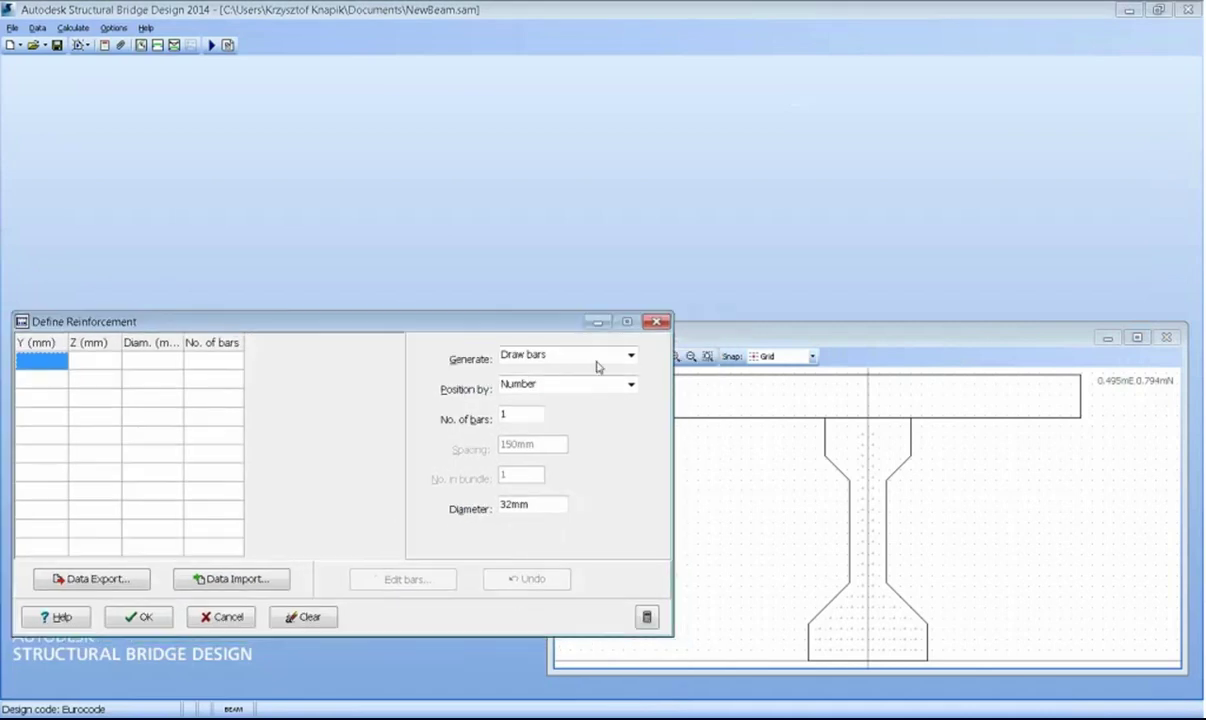
left_click(598, 356)
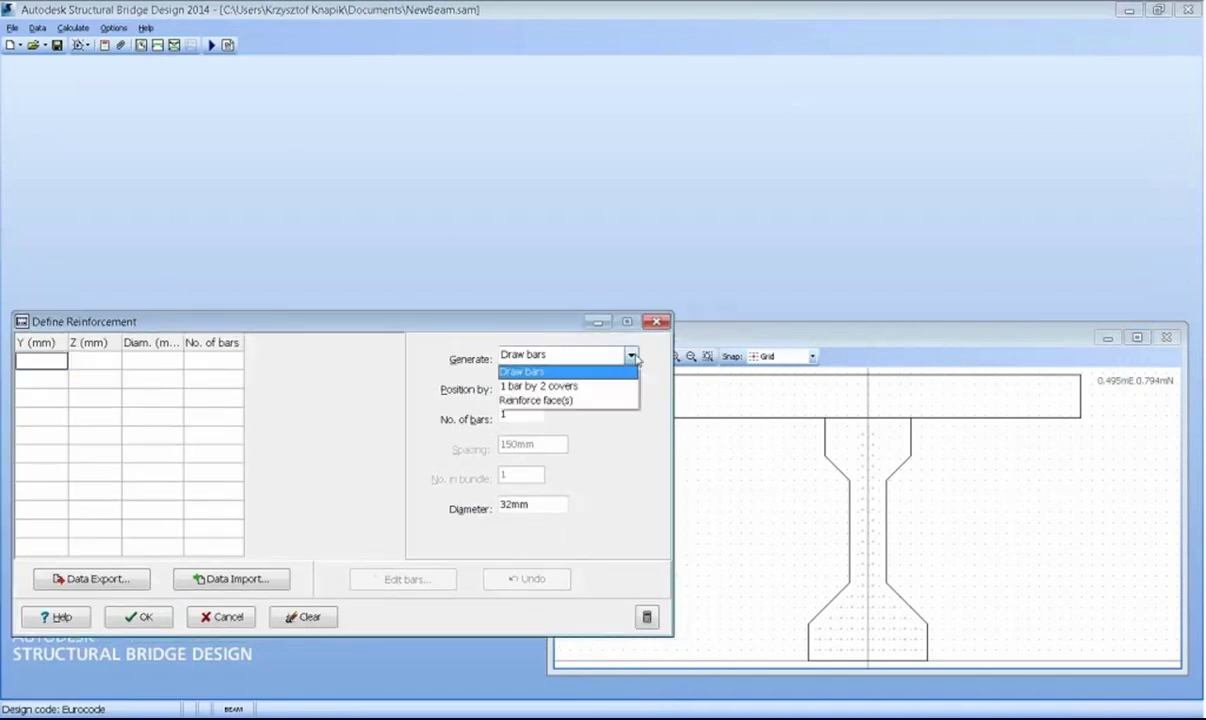
left_click(516, 403)
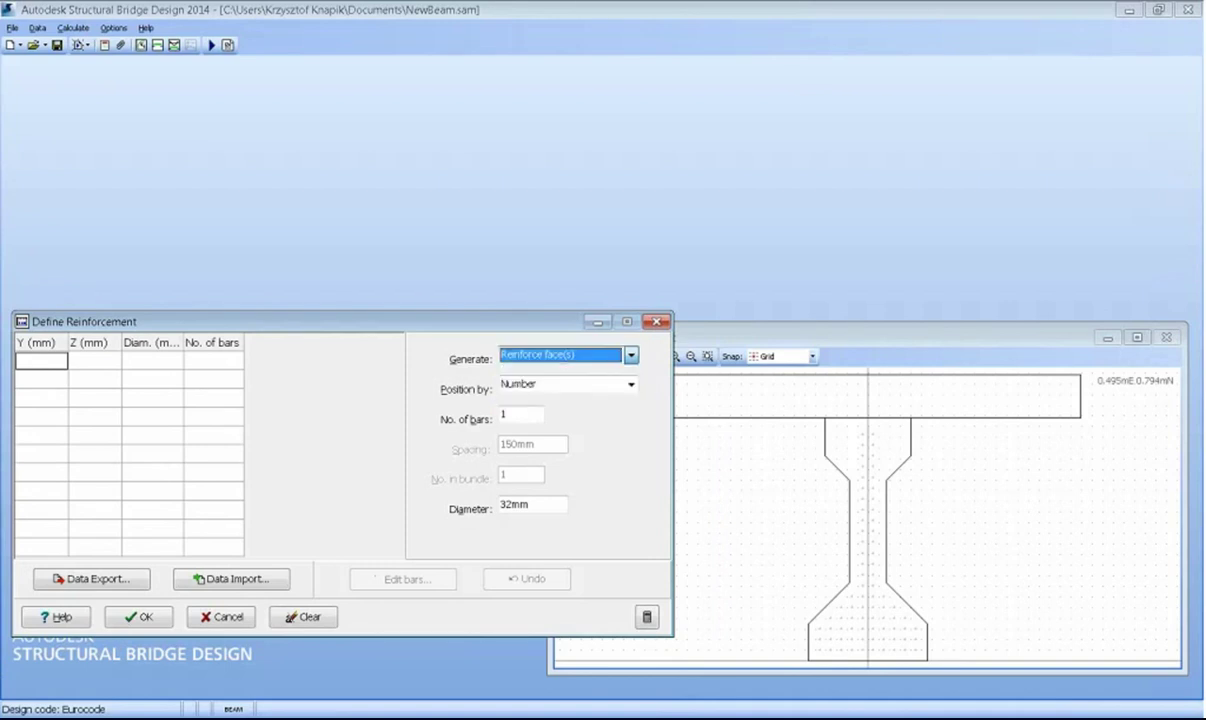
- Reinforce the slab's top face with one 32 mm bar at 40 mm cover, and undo that bar
left_click(722, 375)
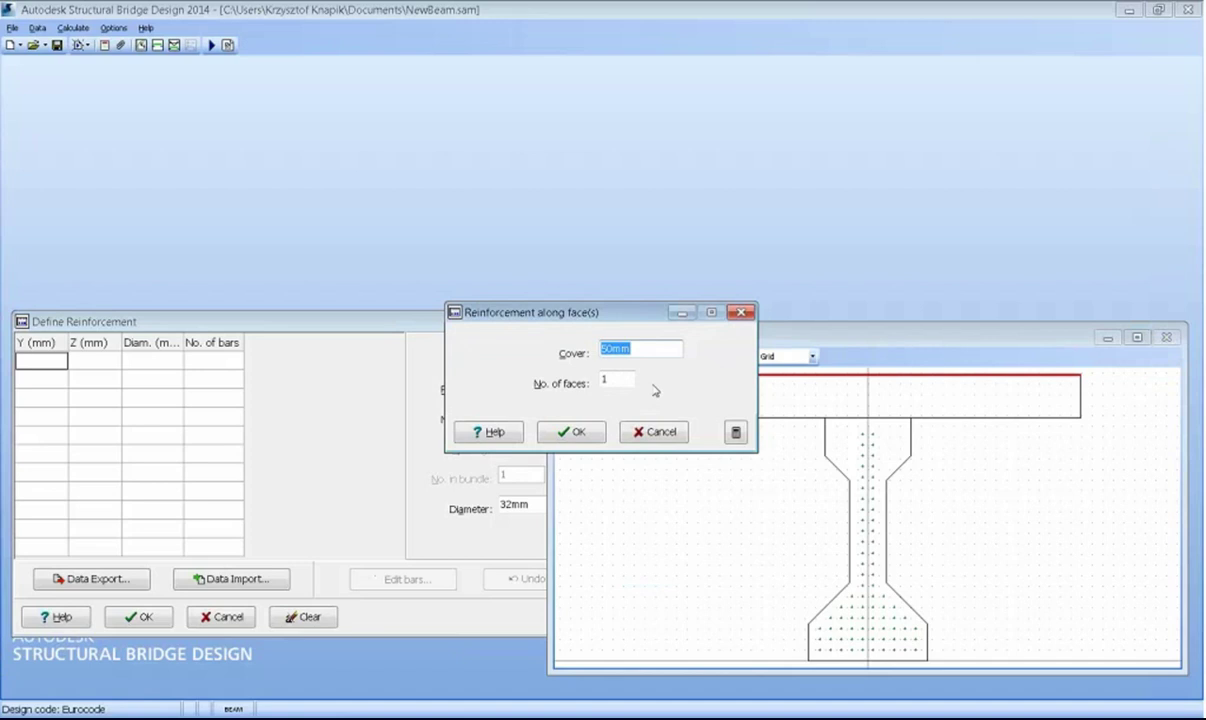
left_click(604, 349)
key("Delete")
type("4")
left_click(577, 432)
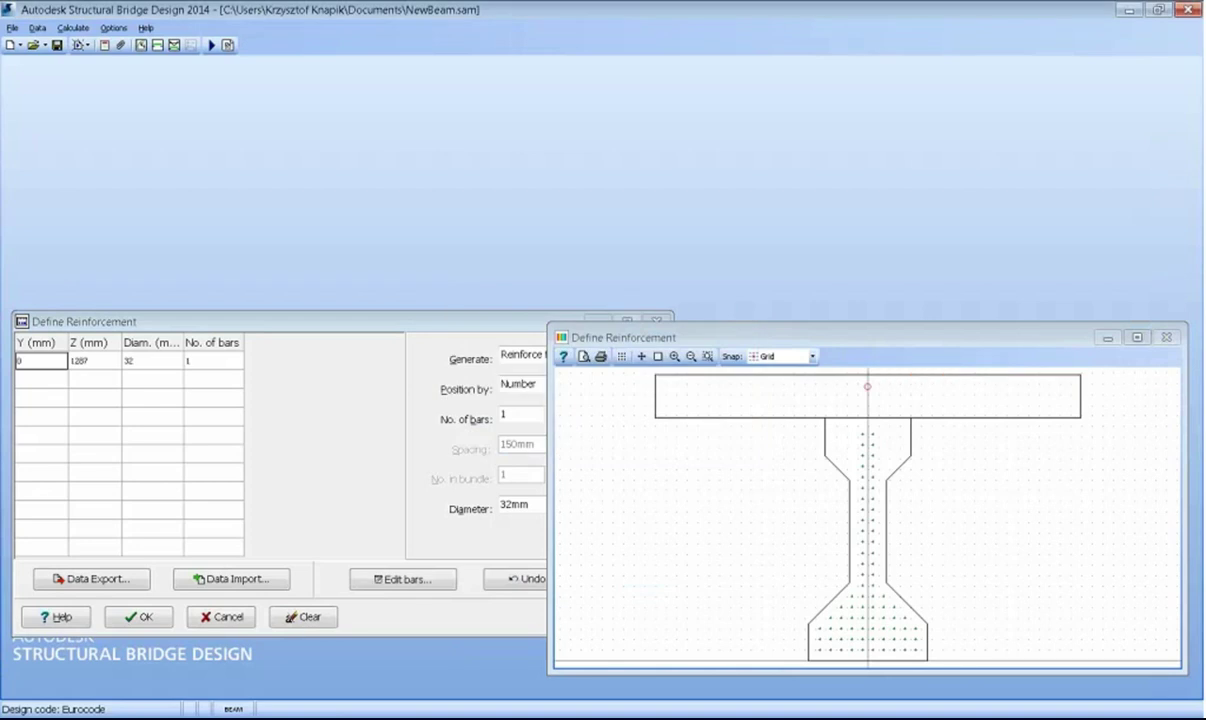
left_click(505, 577)
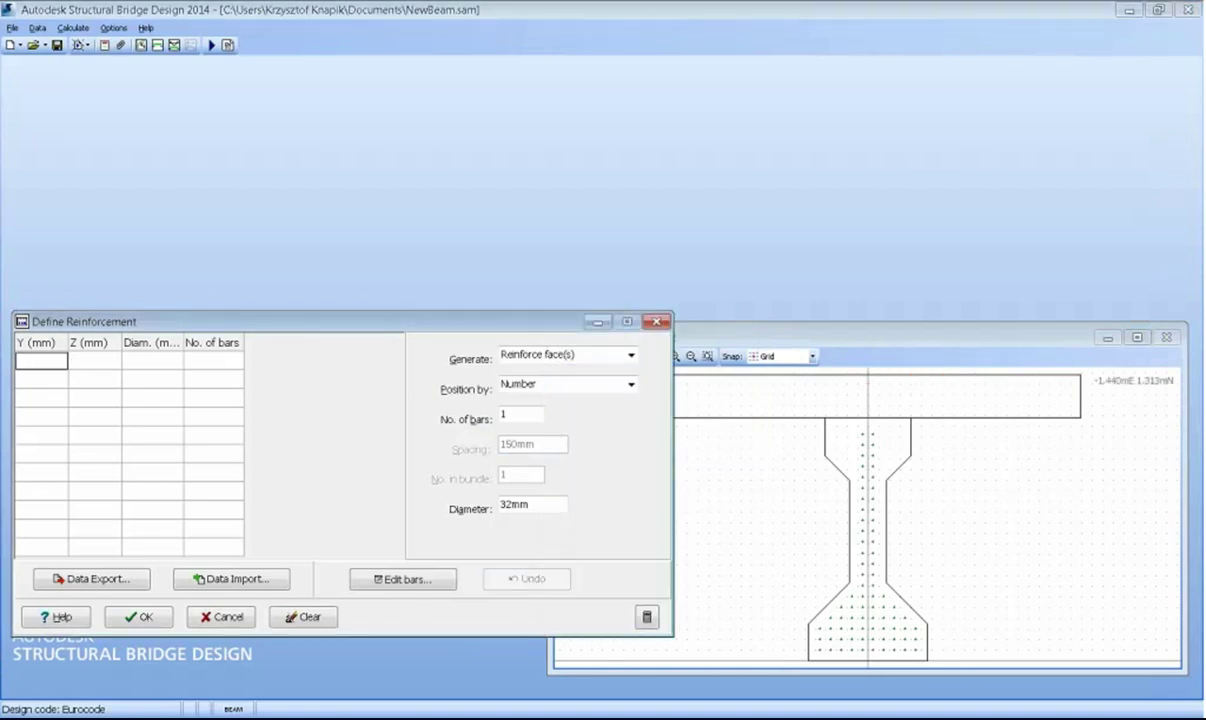
- Reinforce the slab's top face with 32 mm bars at an exact spacing of 100 mm and 40 mm cover
left_click(632, 385)
left_click(633, 385)
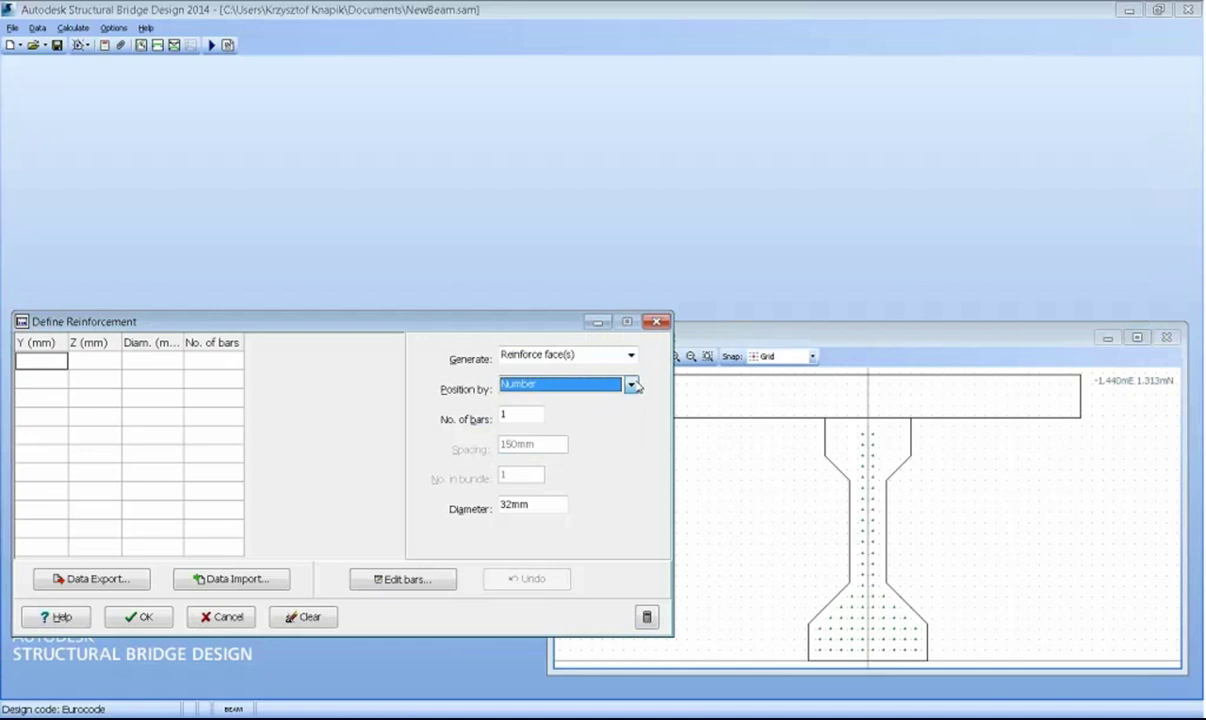
left_click(633, 385)
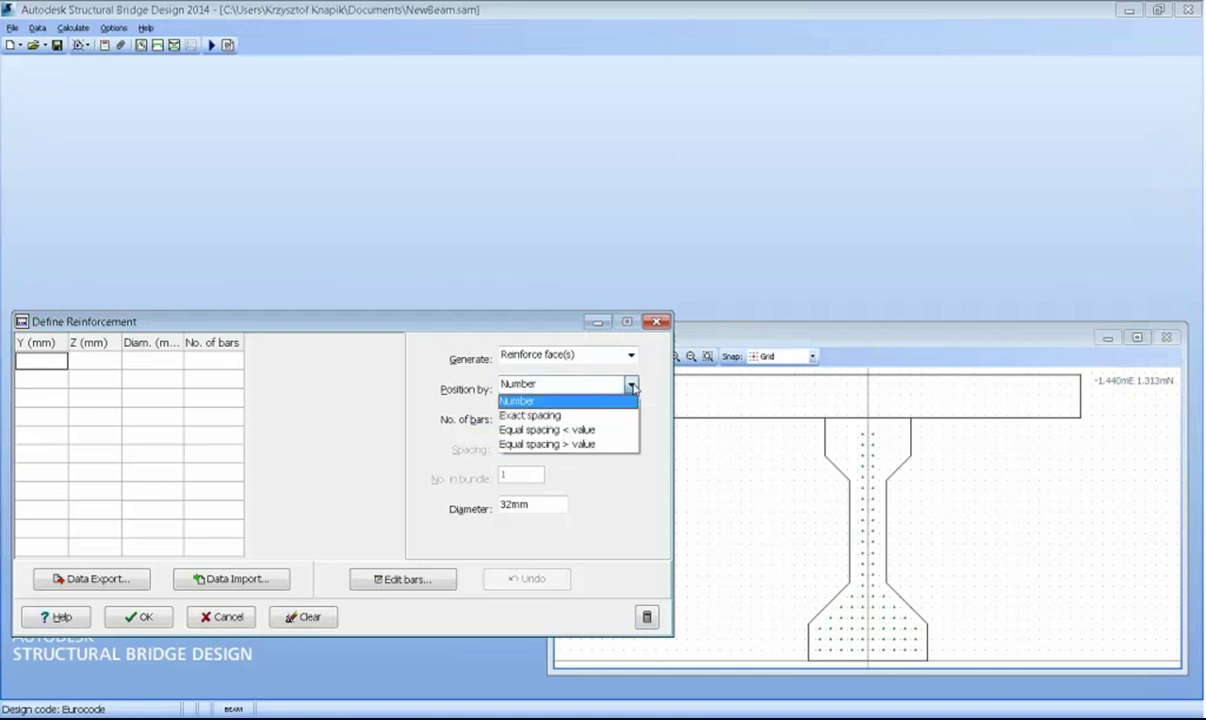
left_click(552, 416)
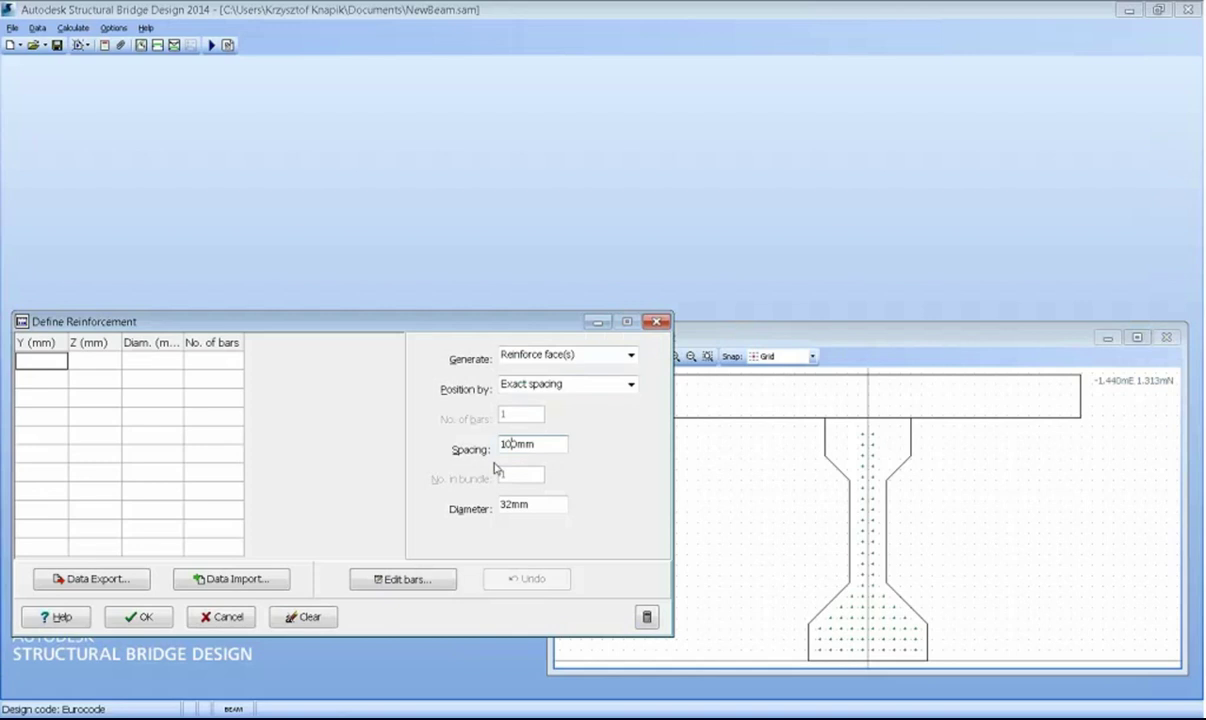
left_click(511, 444)
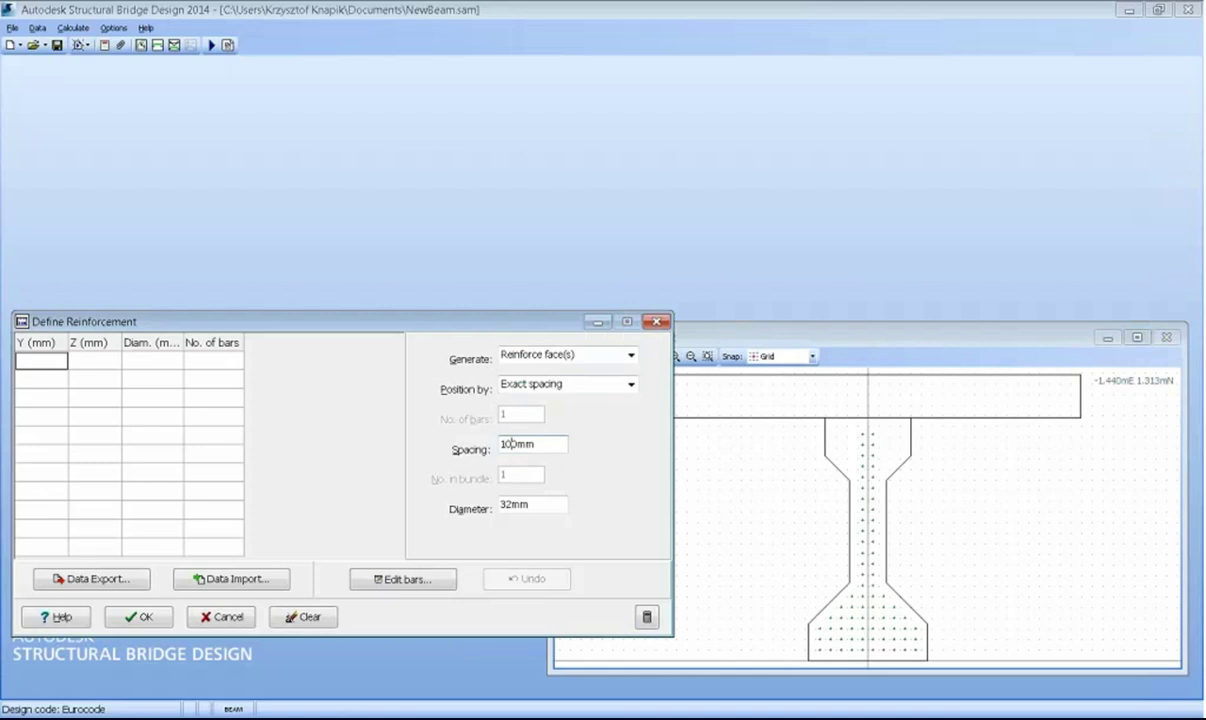
left_click(723, 376)
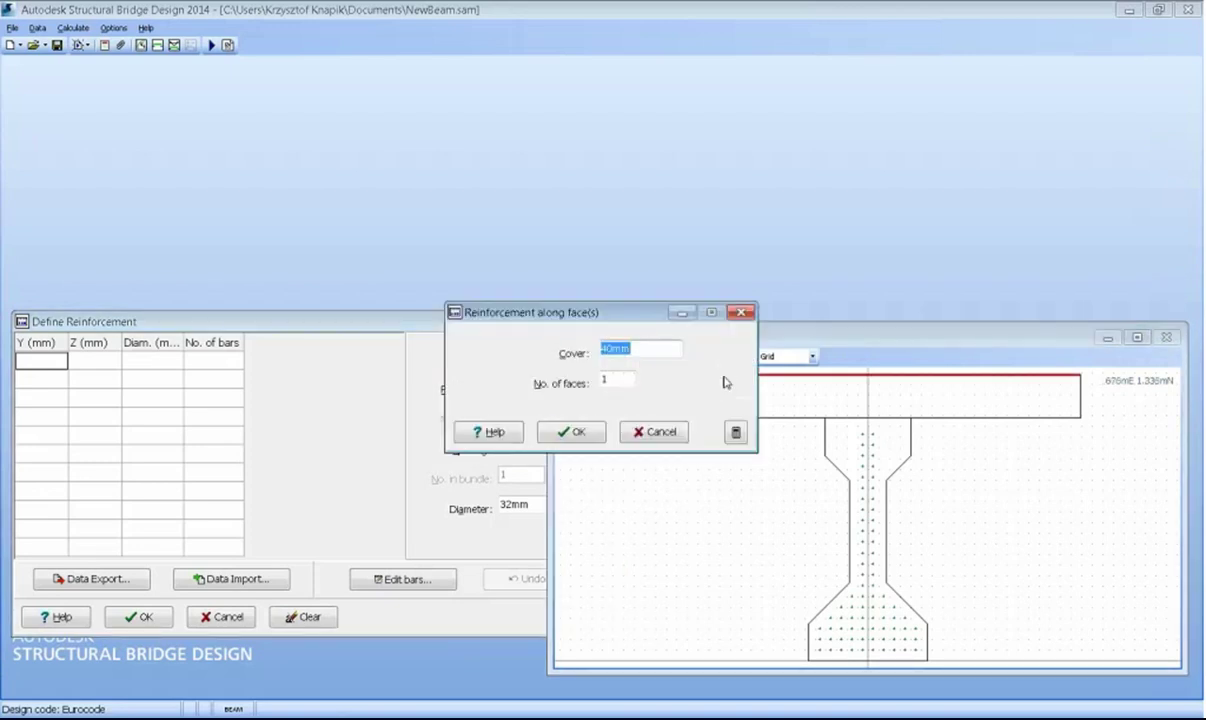
left_click(578, 432)
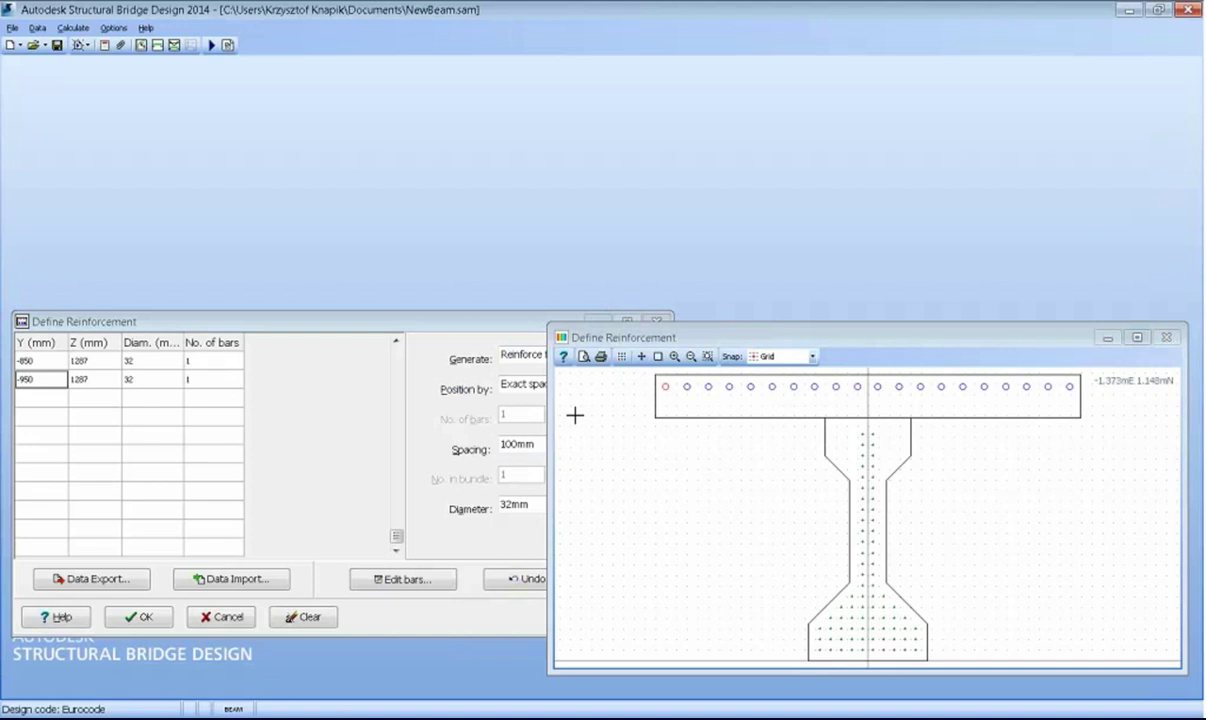
- Accept the slab bars, the reinforcement definition and the complete pre-tensioned beam definition
left_click(140, 617)
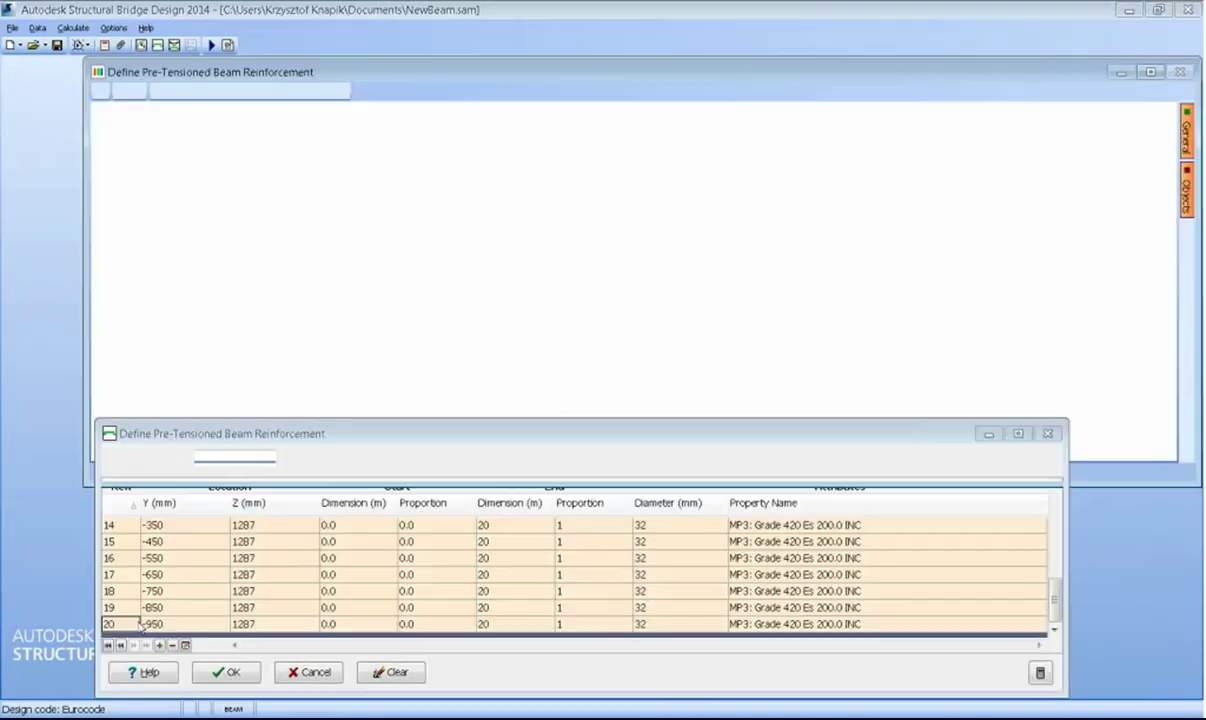
left_click(226, 672)
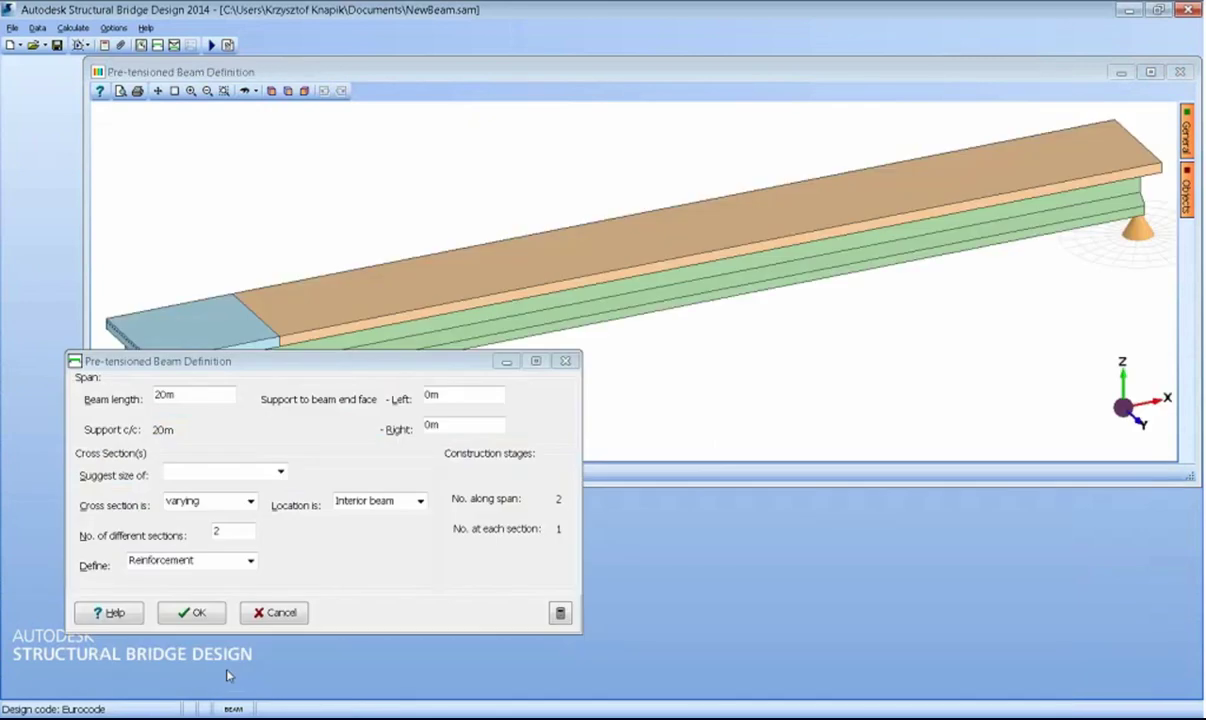
left_click(188, 614)
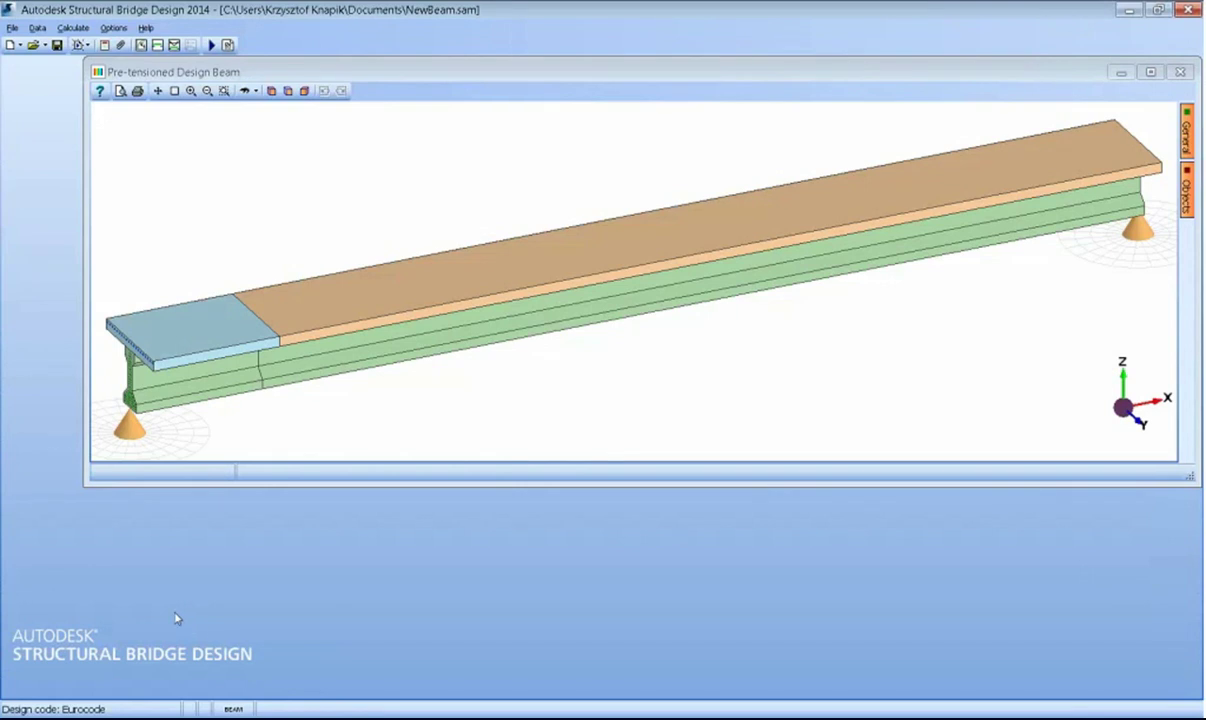
- Save the beam as belka-1.sam in the Prezentacja-pliki-zapis folder under Prezentacja-przykłady
left_click(12, 28)
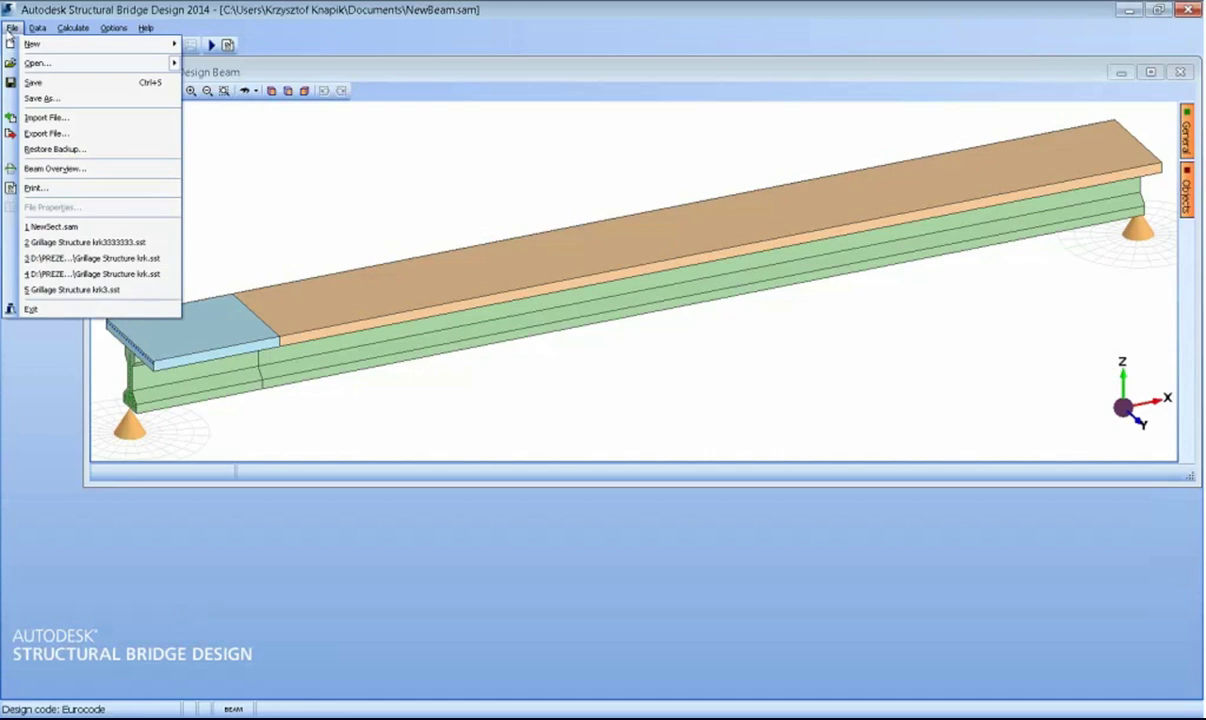
left_click(40, 100)
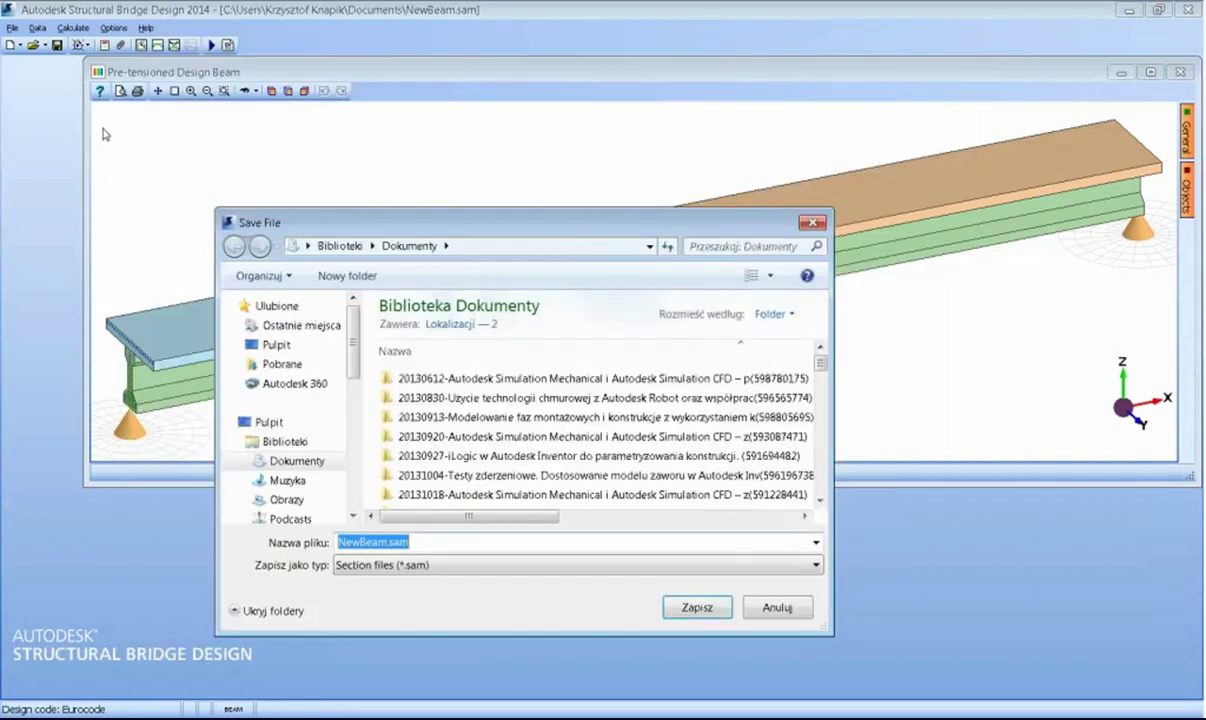
left_click(508, 245)
type("DESIGN\\KRK\\Prezentacja\\Prezentacja-przykłady\\Prezentacja-pliki-zapis")
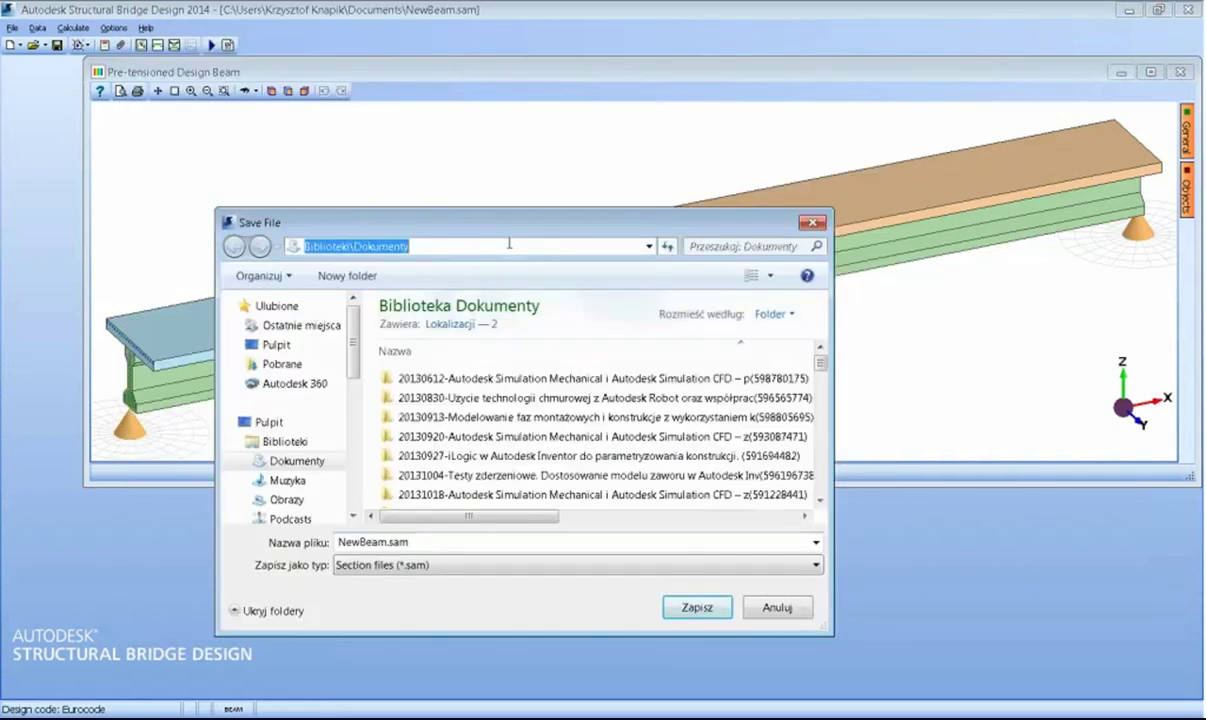
key("Return")
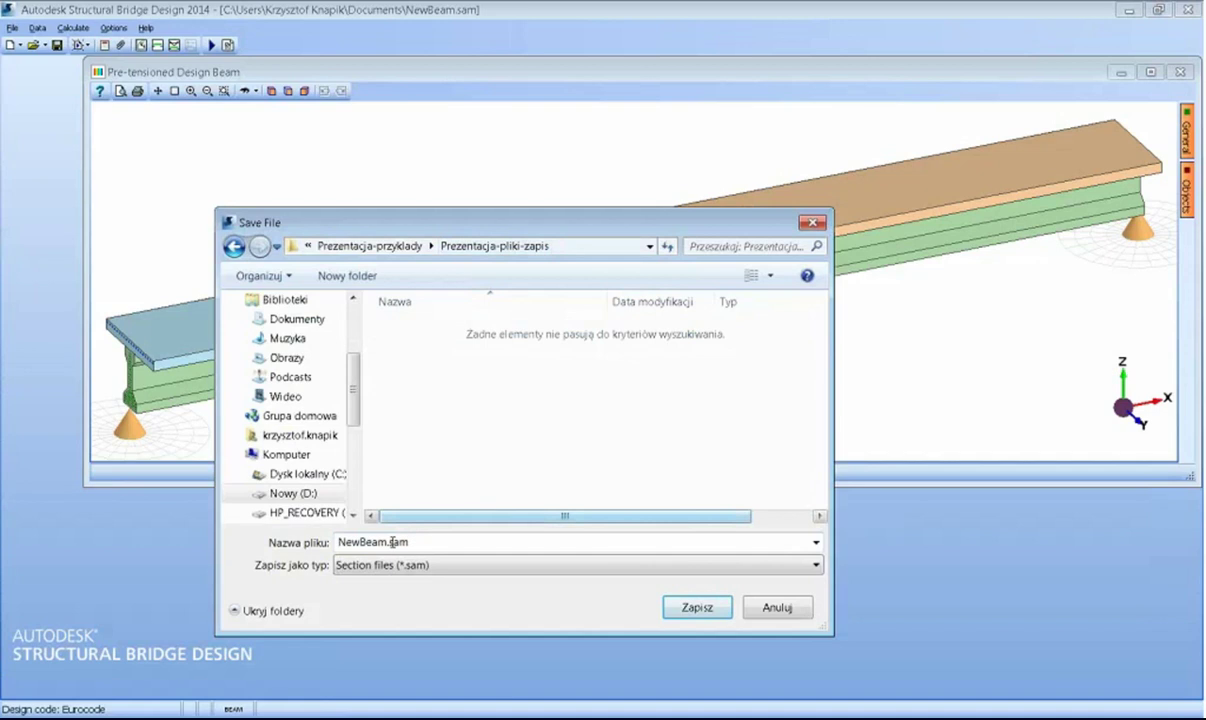
double_click(405, 541)
double_click(355, 541)
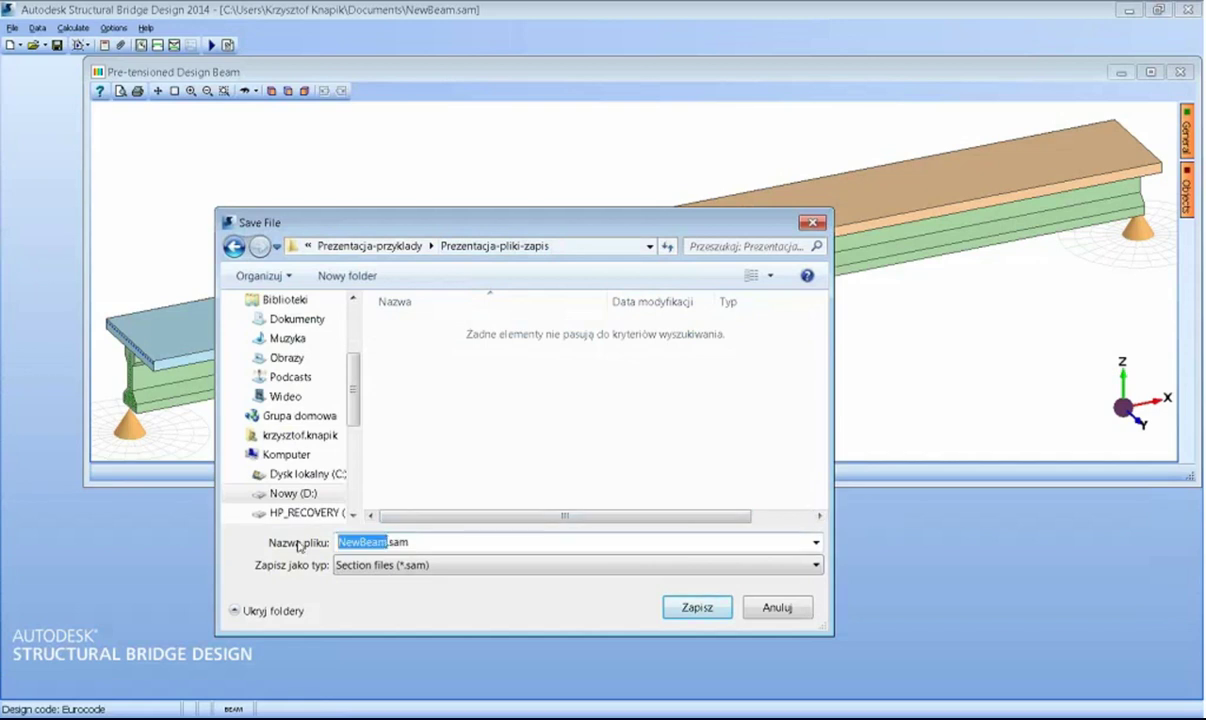
type("belka")
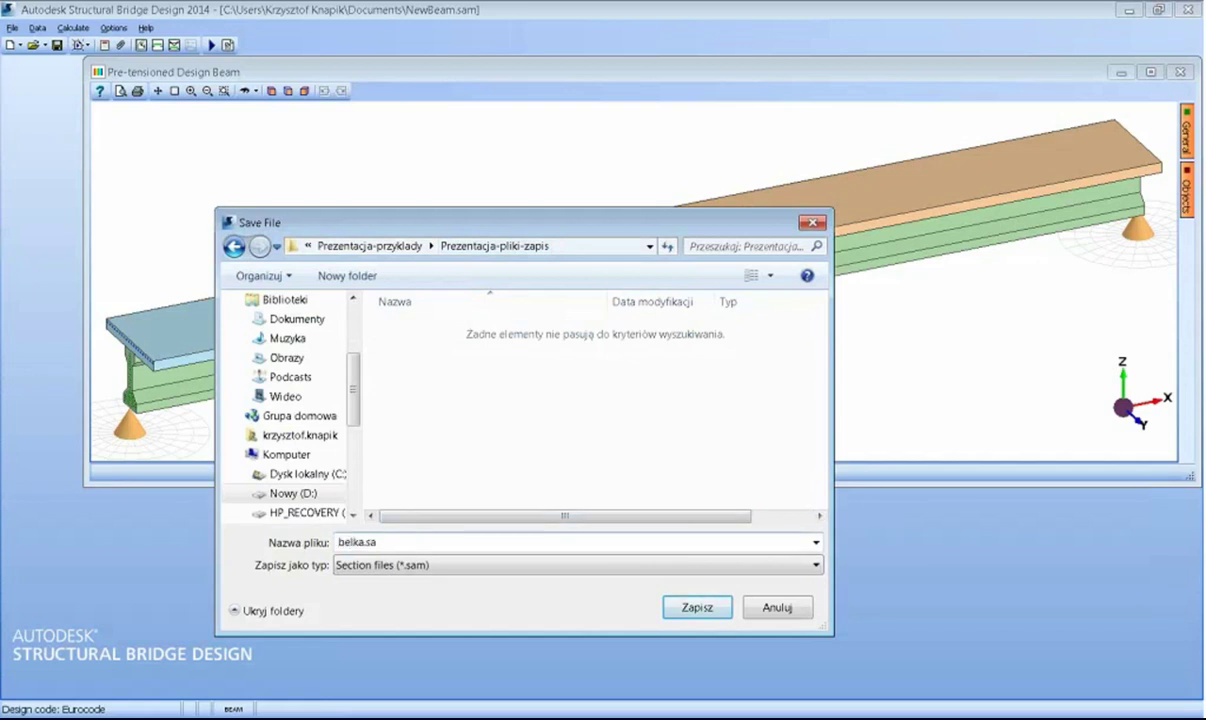
type("-1")
left_click(695, 609)
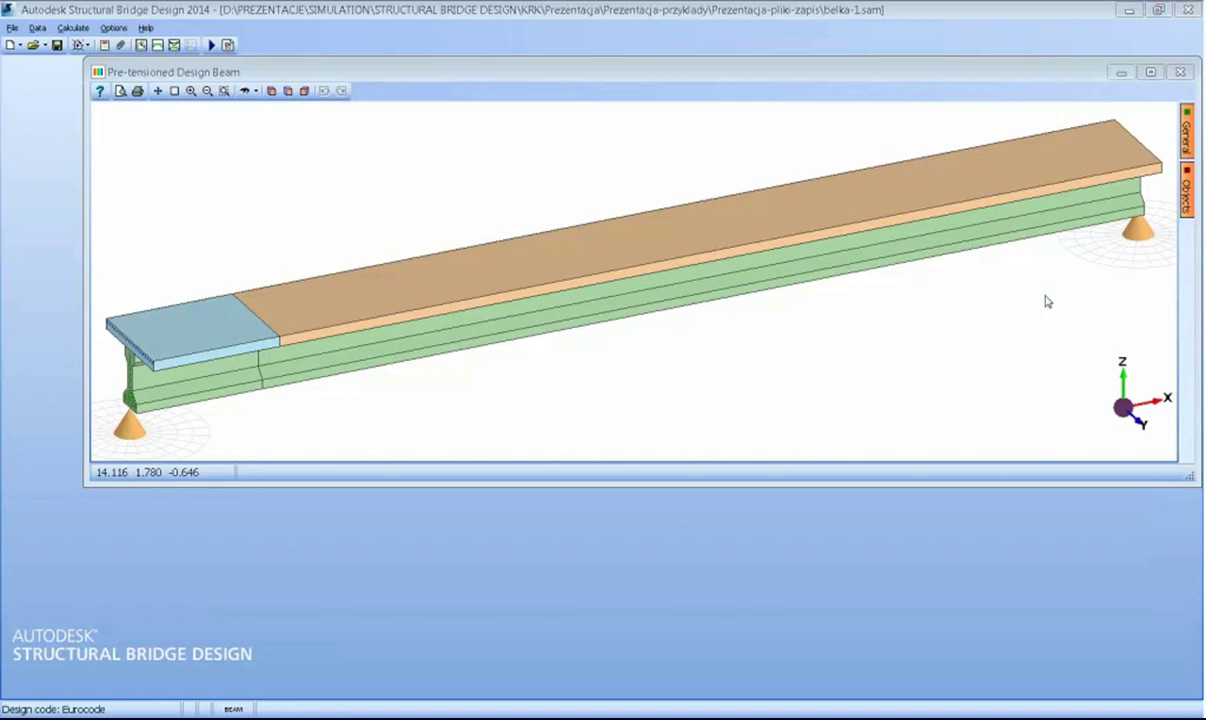
- Save a copy of the beam file as belka-2.sam in the same folder
left_click(13, 28)
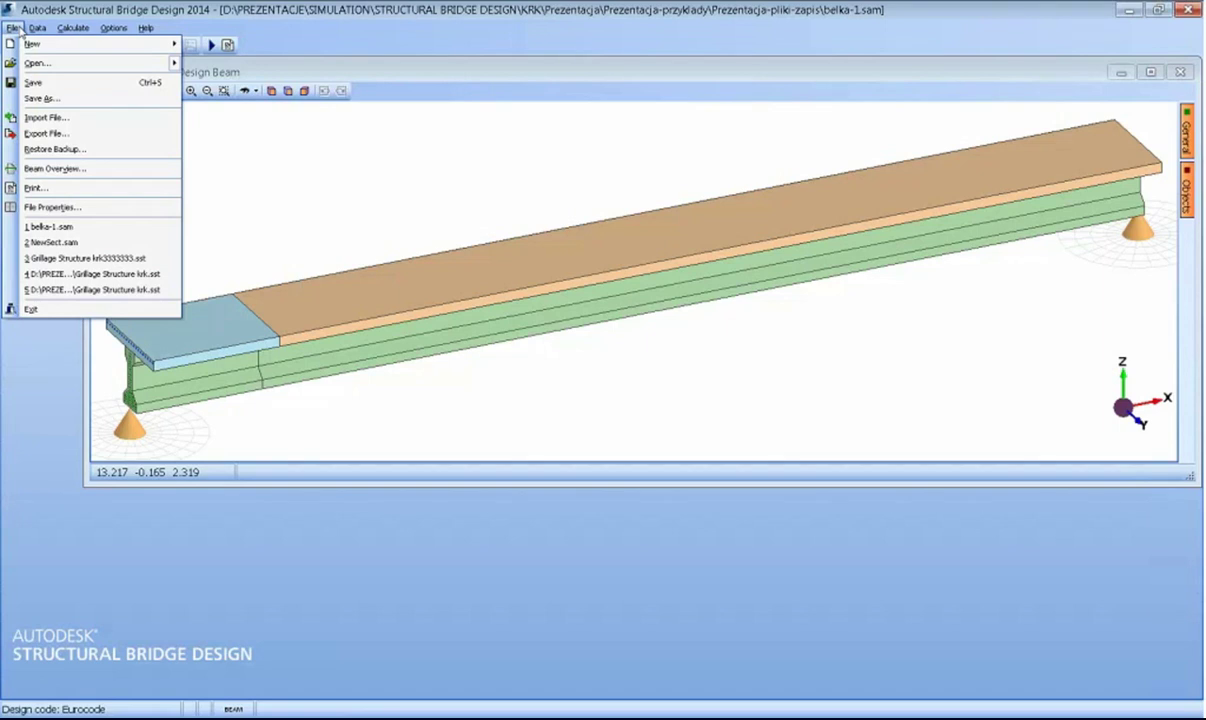
left_click(40, 100)
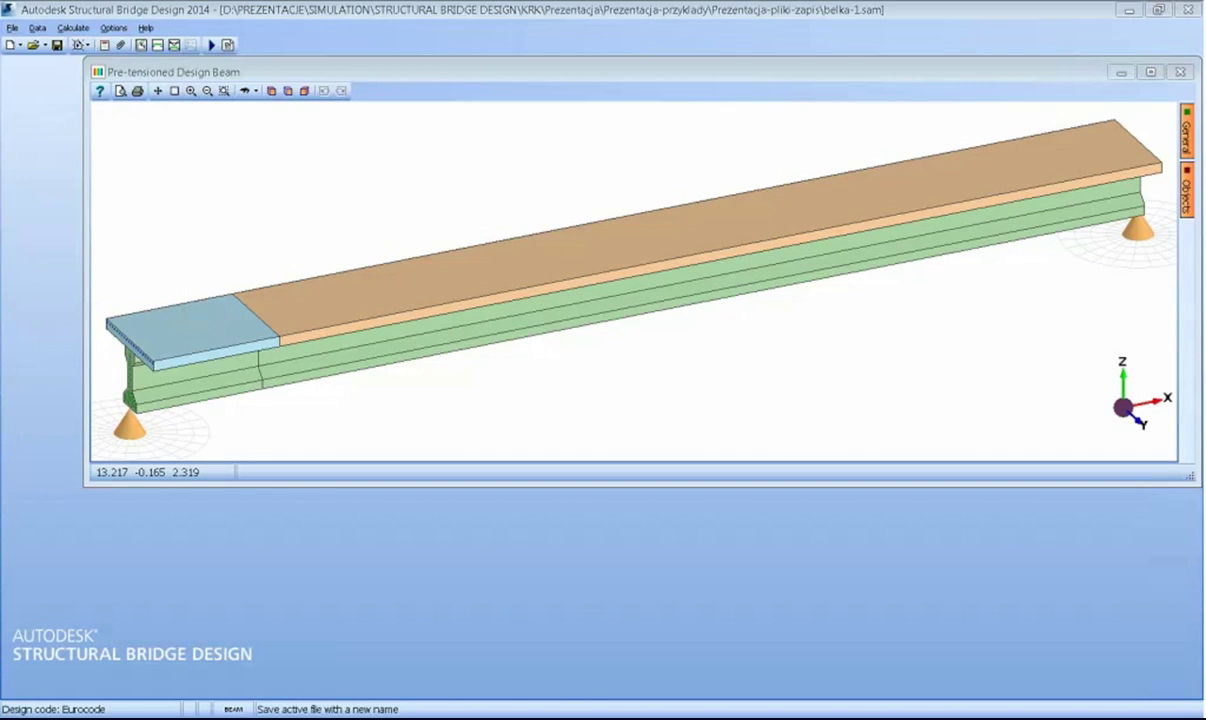
left_click(369, 541)
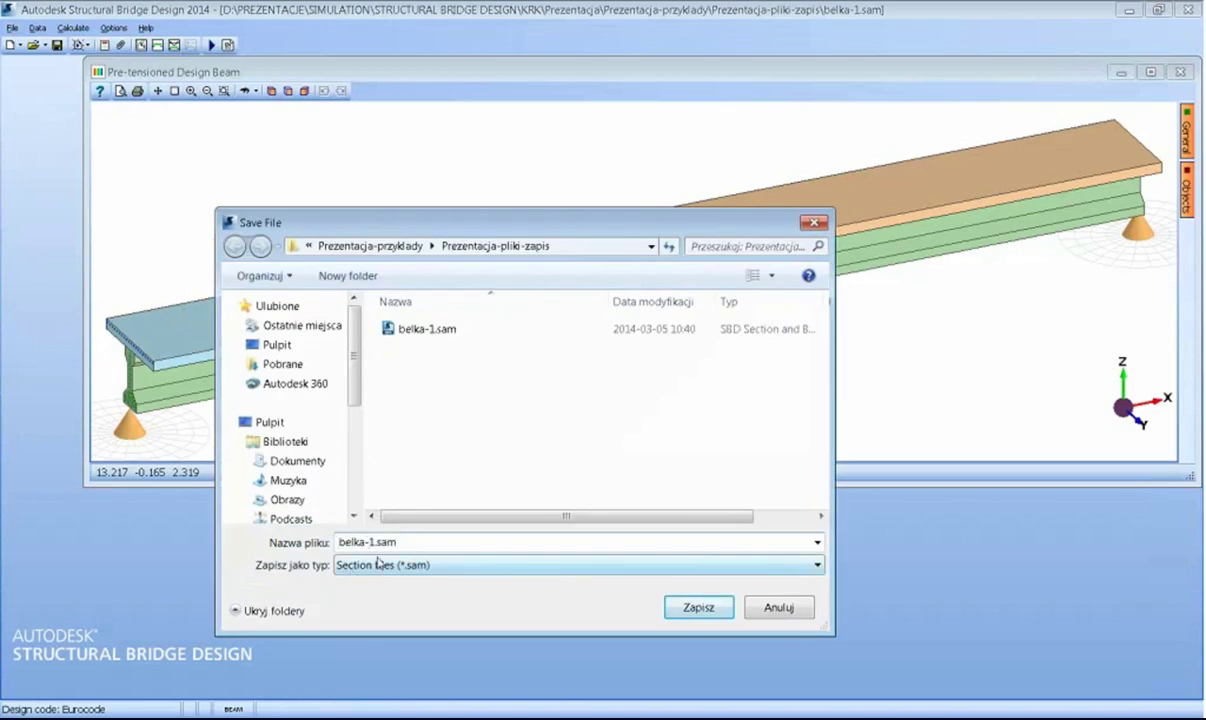
key("Delete")
type("2")
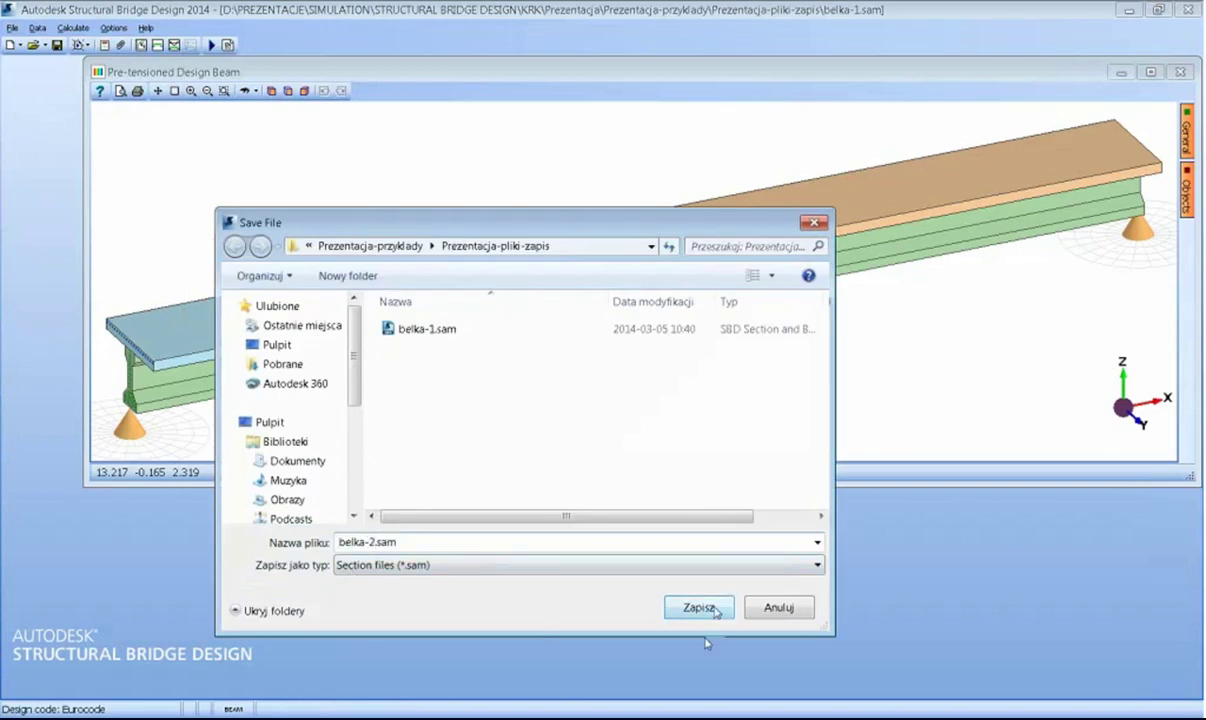
left_click(676, 607)
- Change the beam title to "belka zespolona 2" in the project titles
left_click(37, 27)
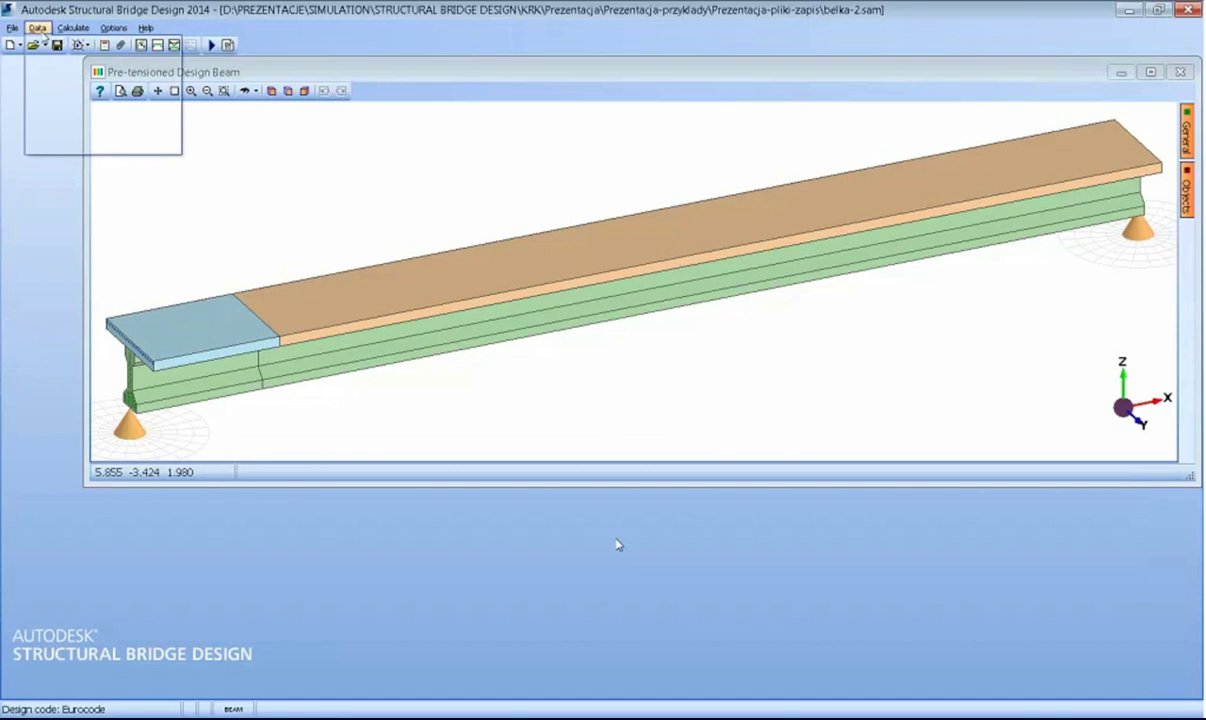
left_click(50, 62)
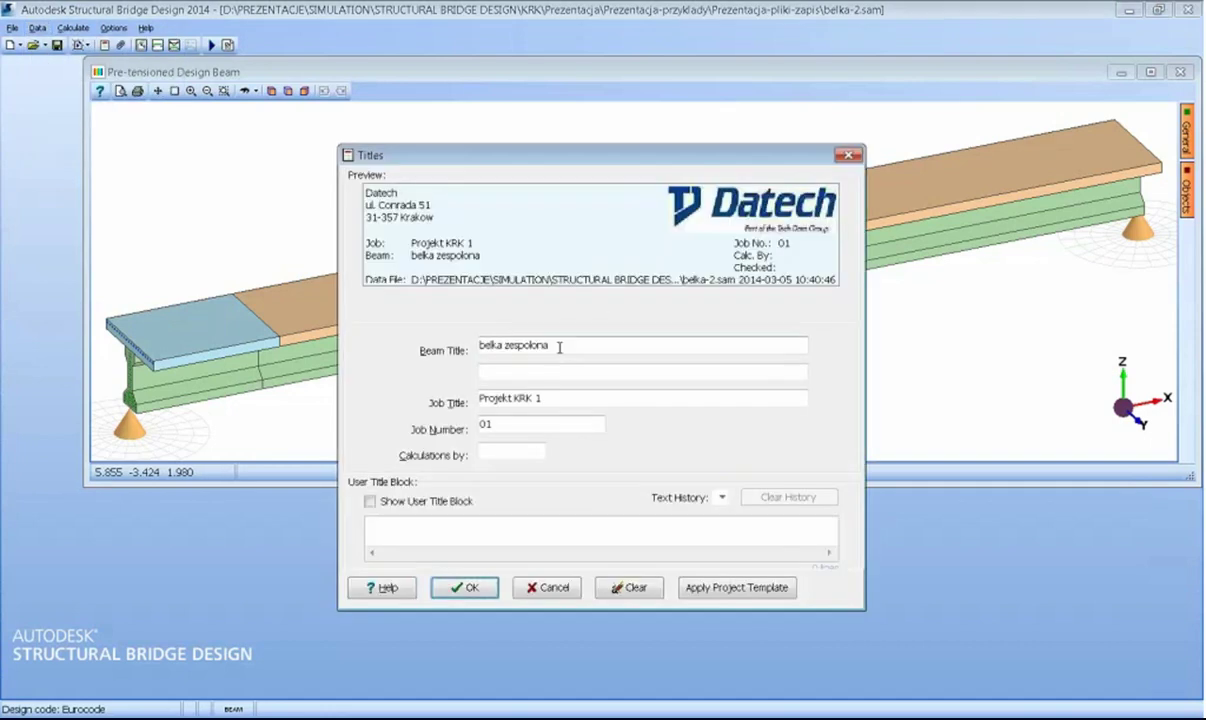
type("2")
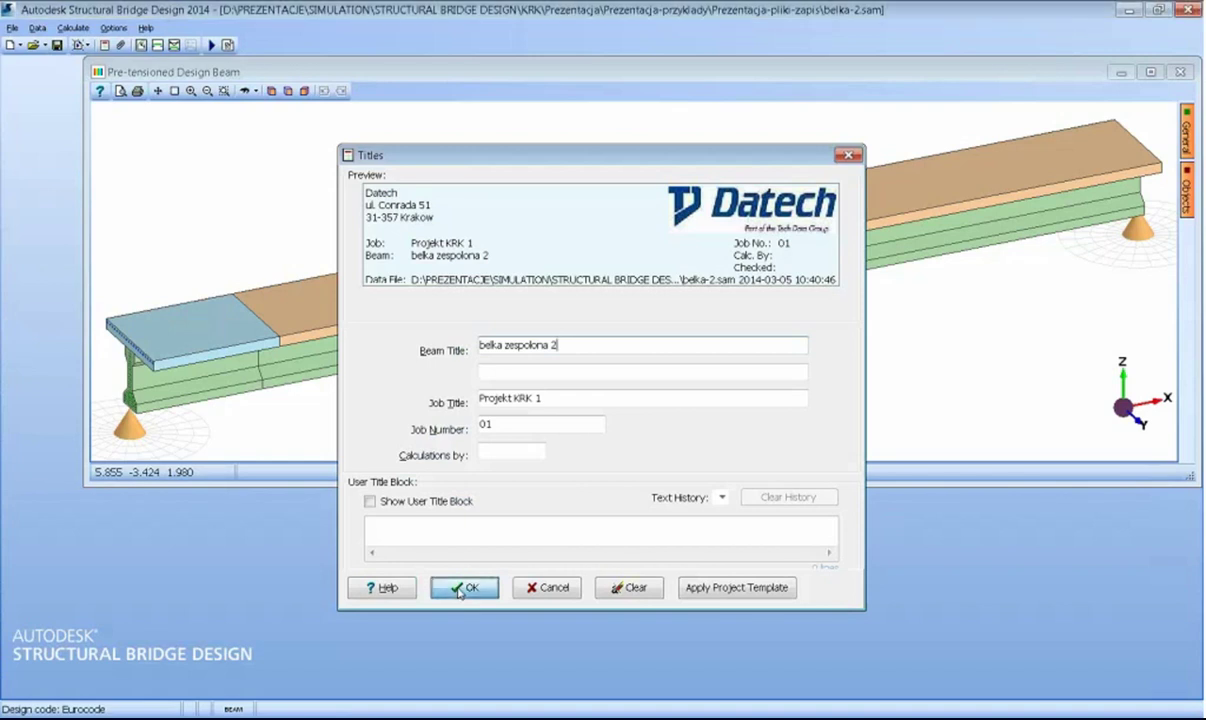
left_click(457, 590)
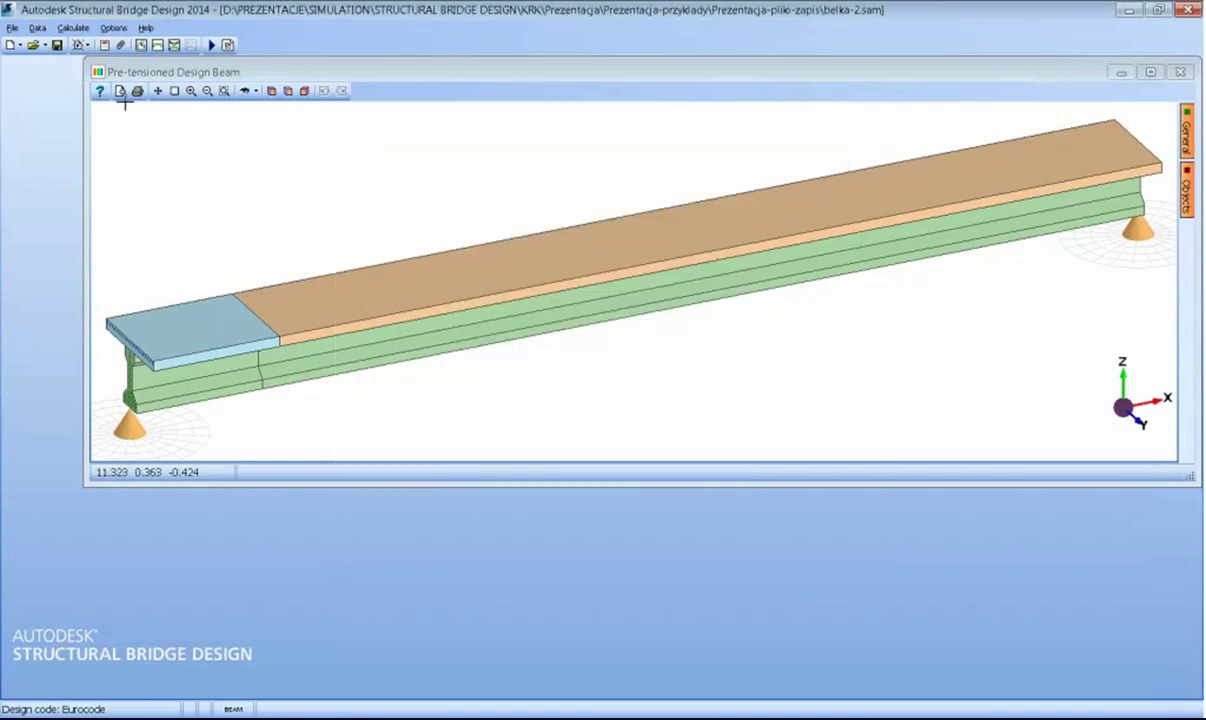
- Open the beam definition and review the Section Locations of Stage 1a and Stage 1b along the span
left_click(157, 46)
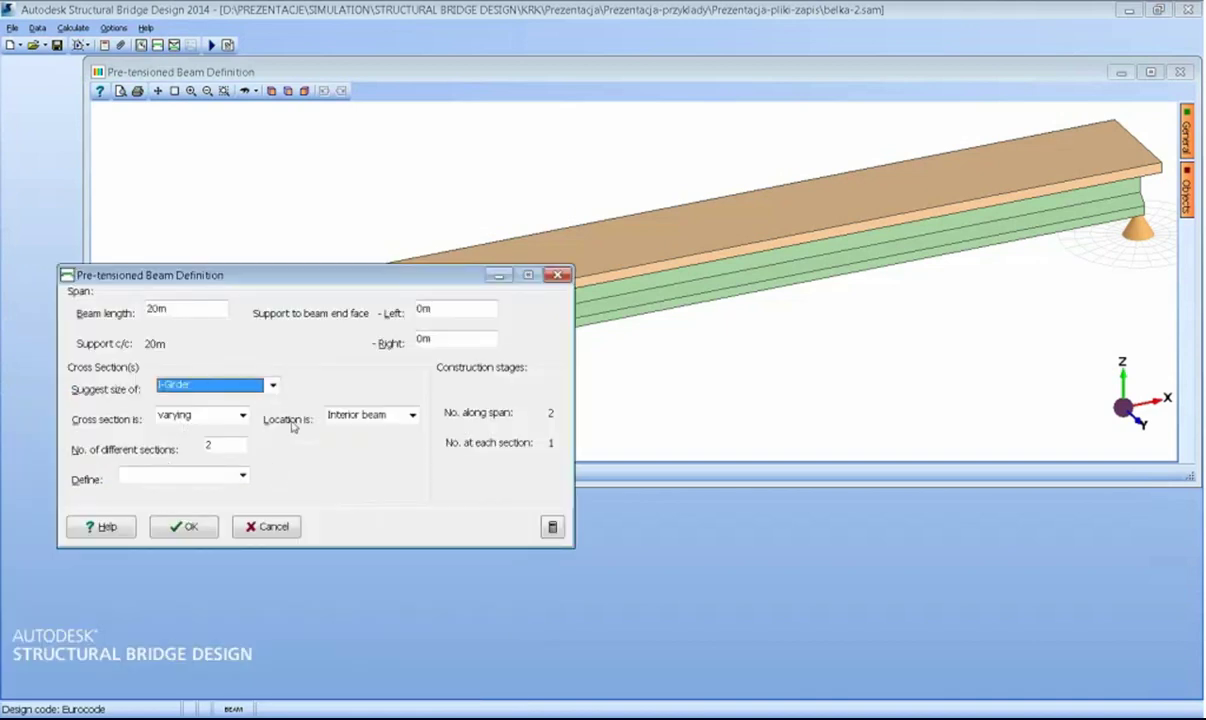
left_click(242, 474)
left_click(186, 519)
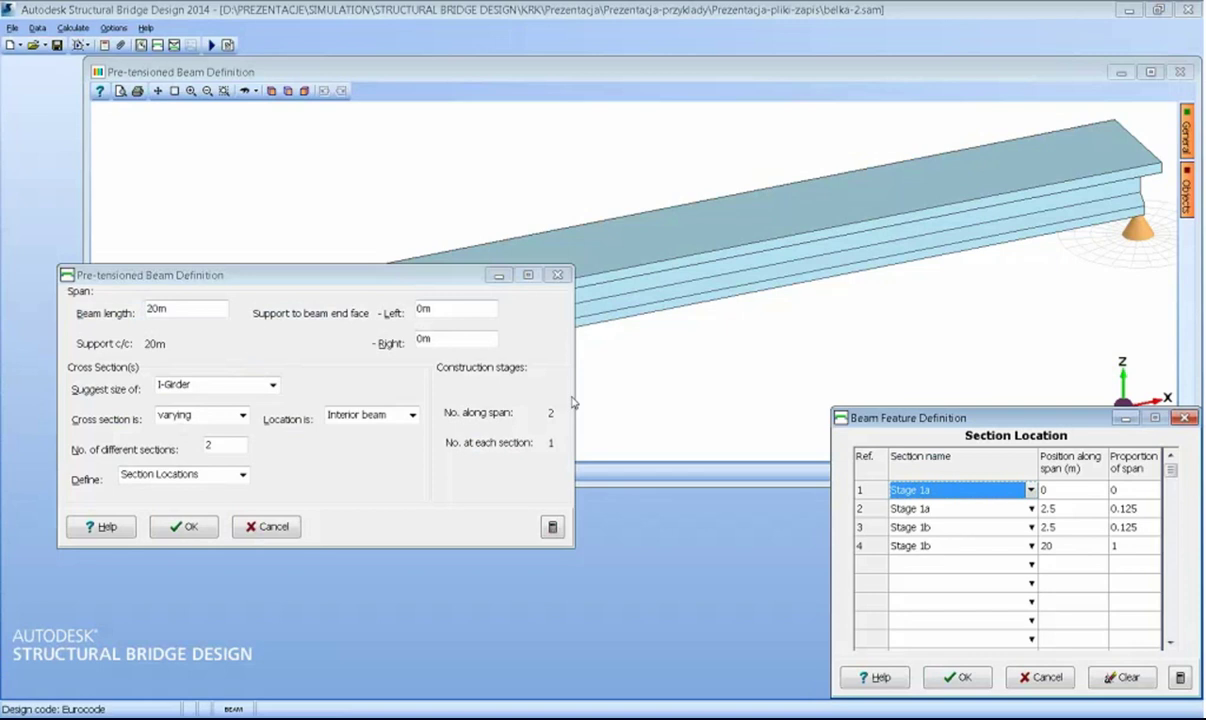
left_click_drag(884, 421, 573, 401)
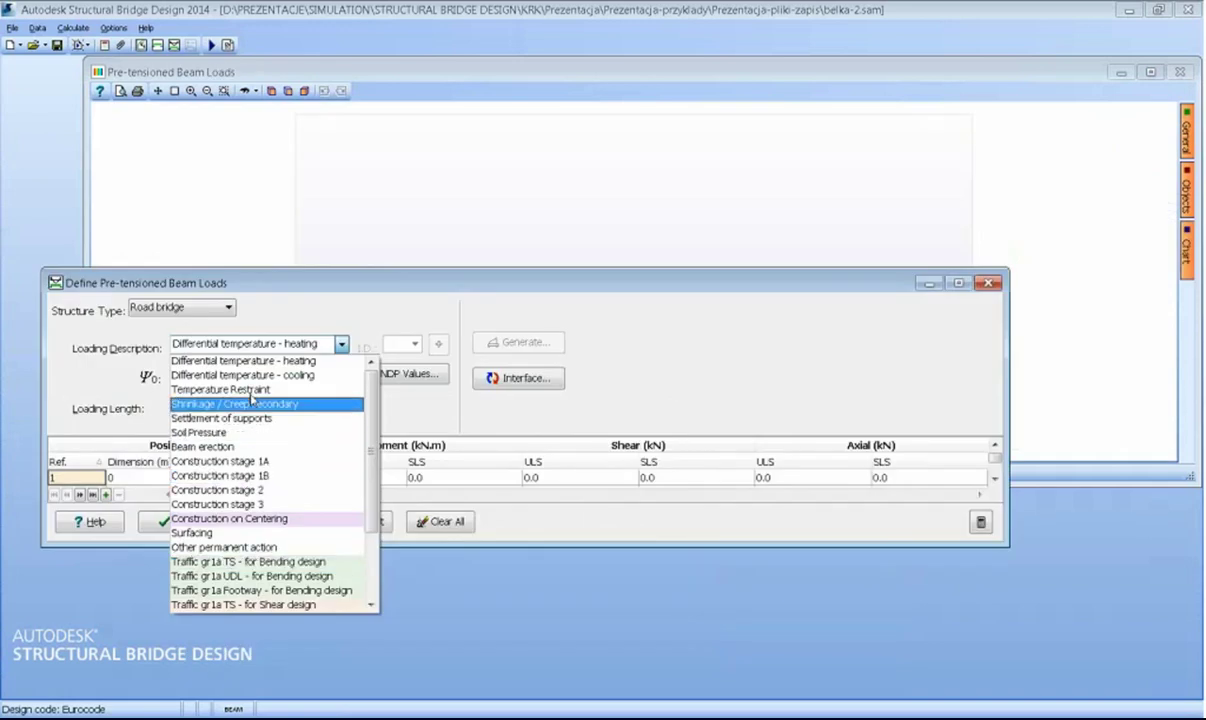
- Try generating an Other variable action load with two additional load components, and cancel both the generator and the load definition
scroll(240, 518, "down", 3)
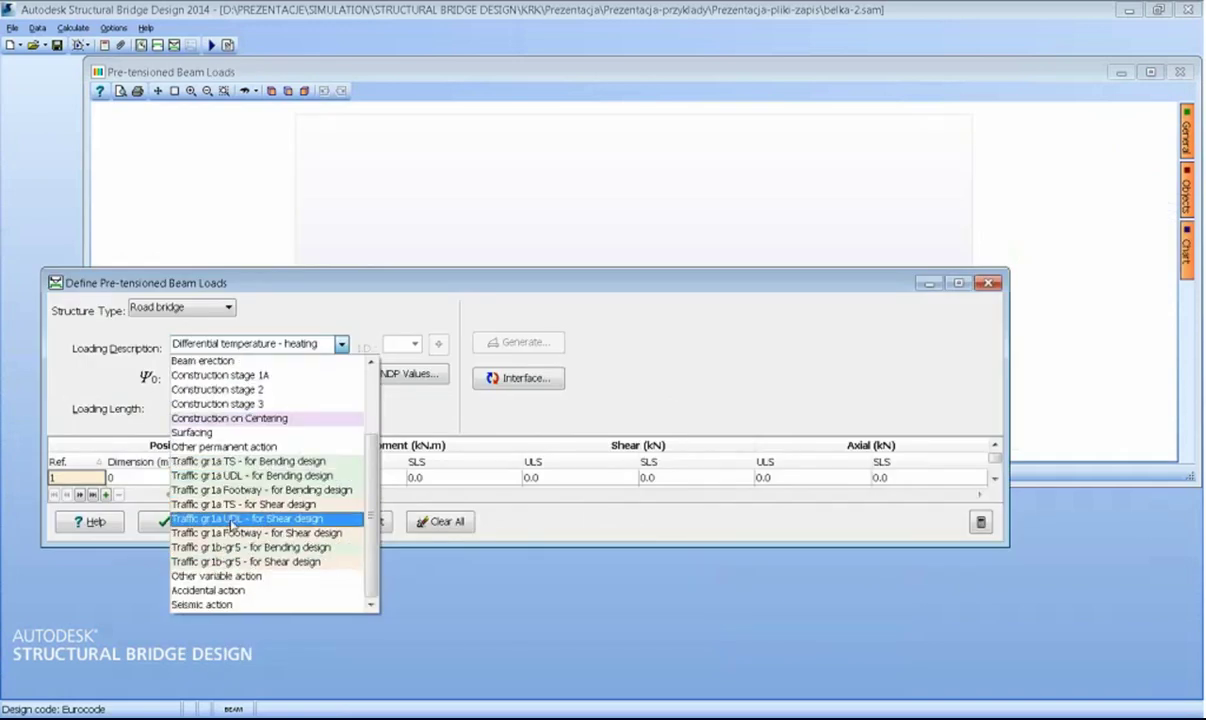
left_click(250, 578)
left_click(528, 342)
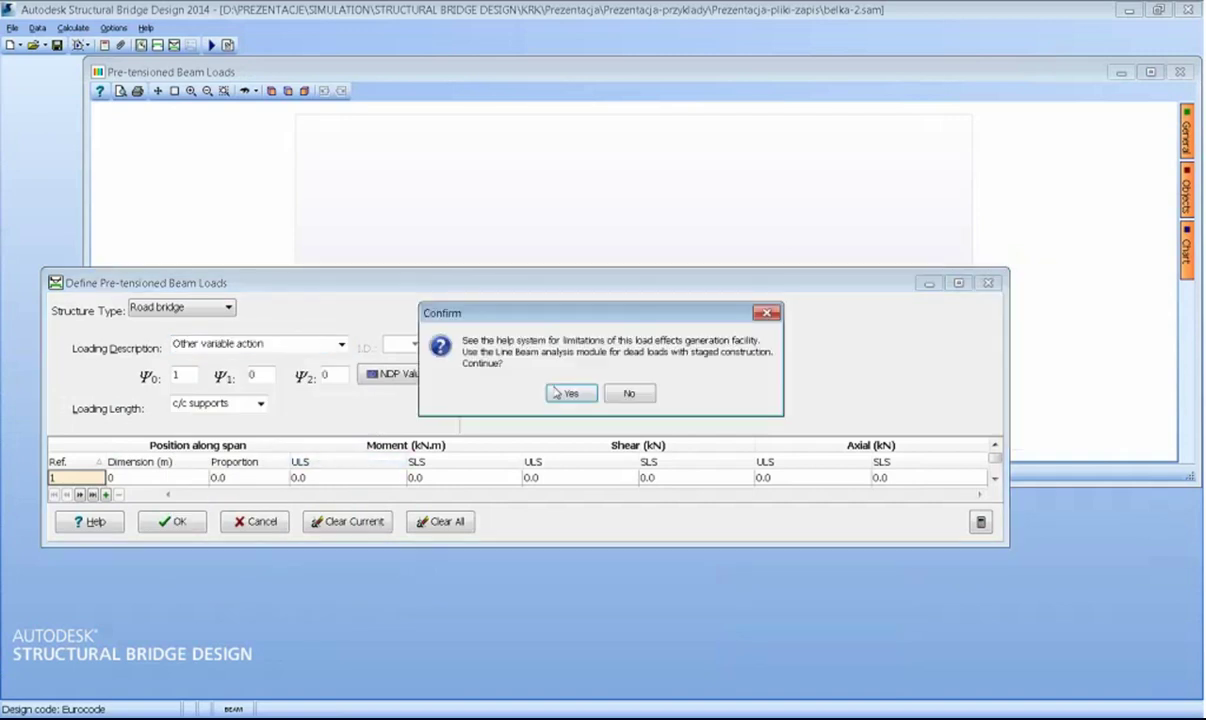
left_click(568, 395)
left_click_drag(689, 385, 160, 232)
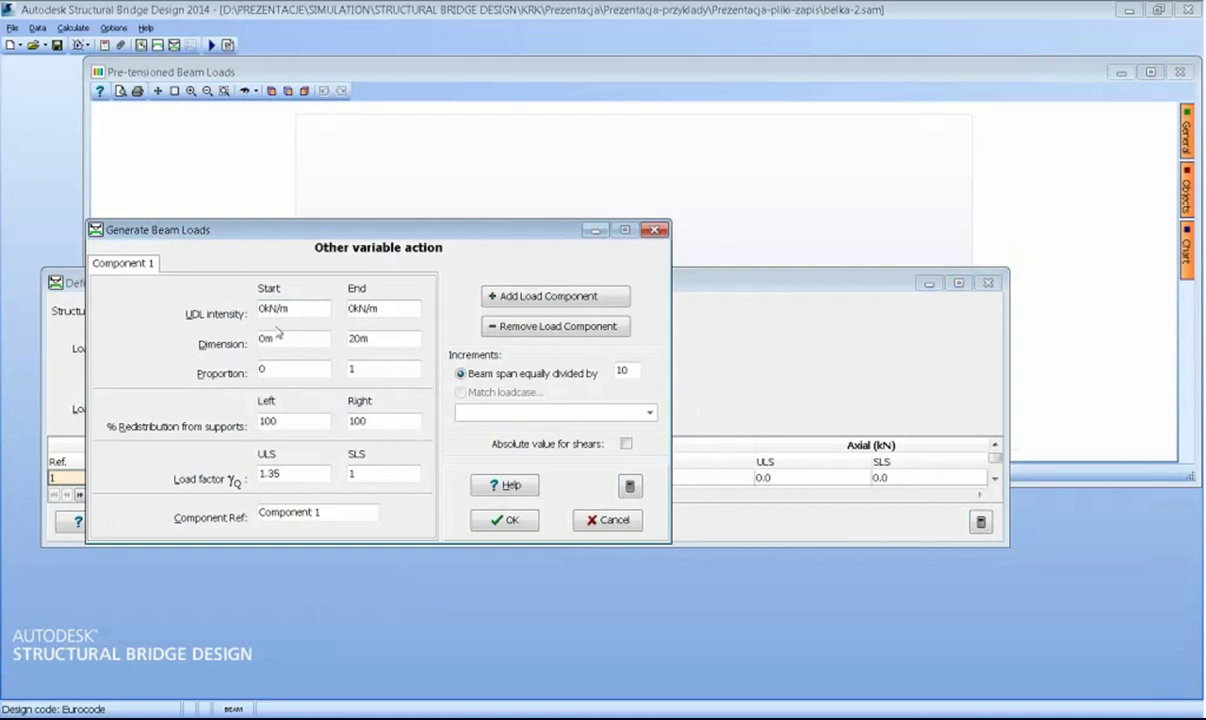
left_click(510, 297)
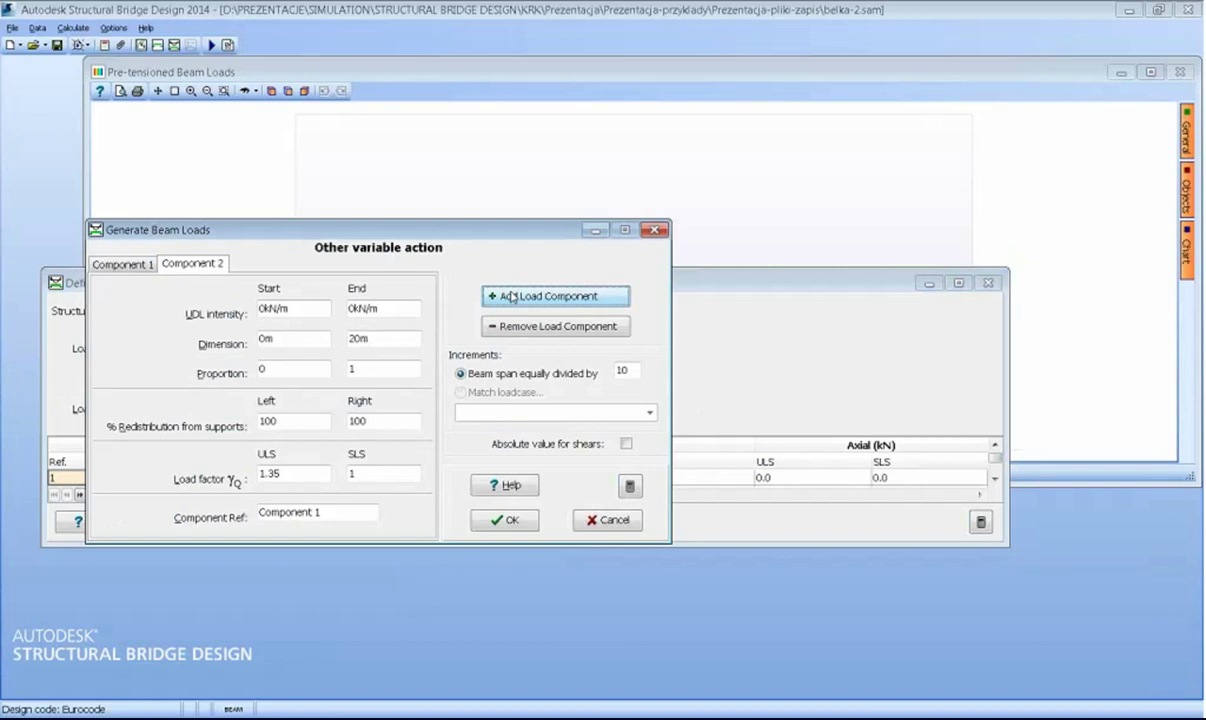
left_click(512, 297)
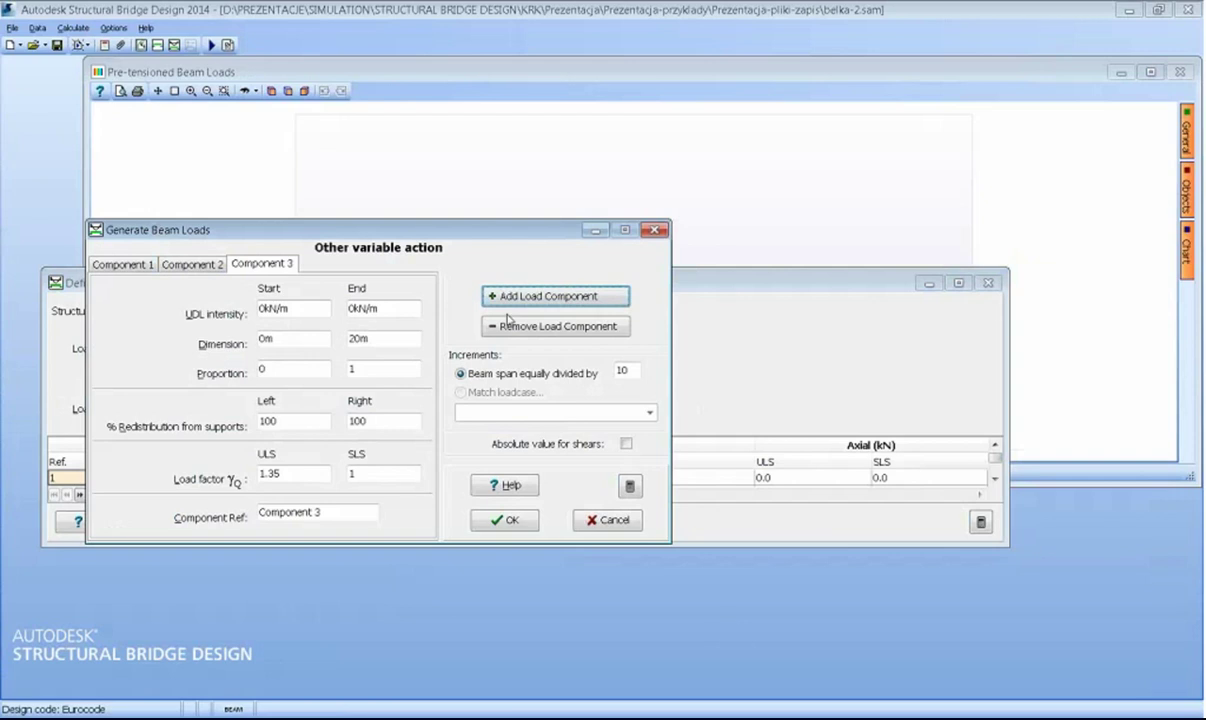
left_click(613, 522)
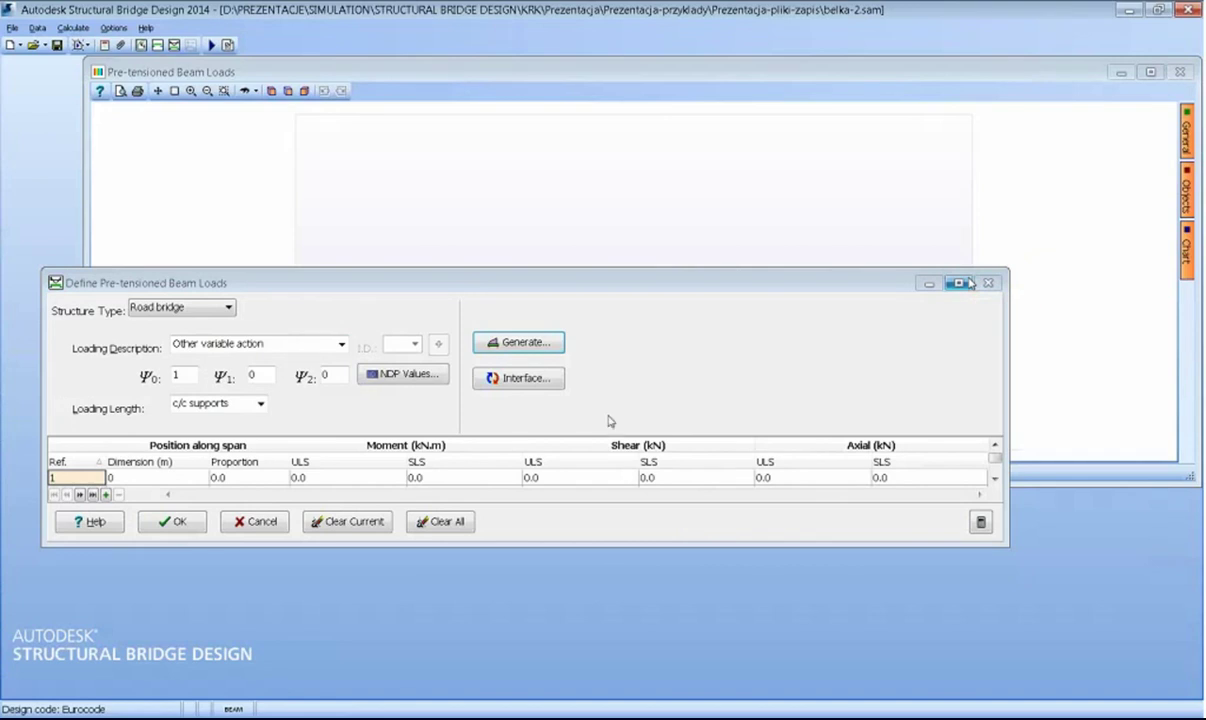
left_click(253, 522)
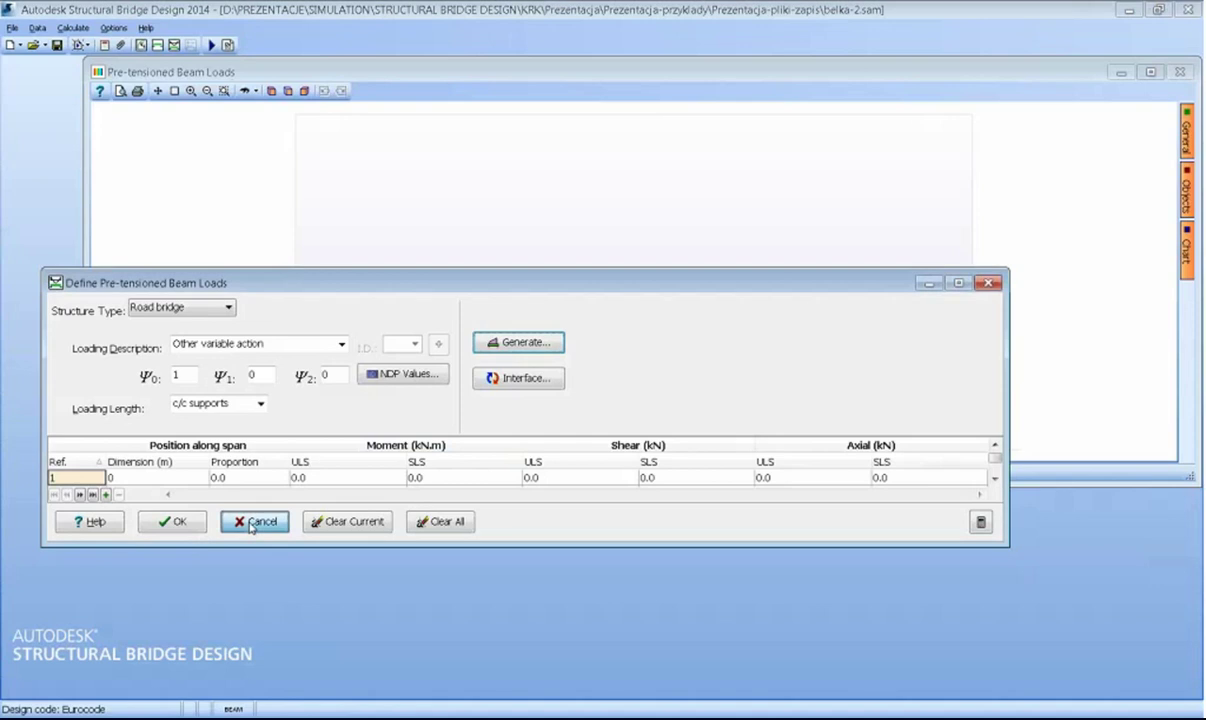
- Open the pre-tensioned beam analysis and examine the stress chart for Transfer at 6.14 SLS Characteristic
left_click(212, 45)
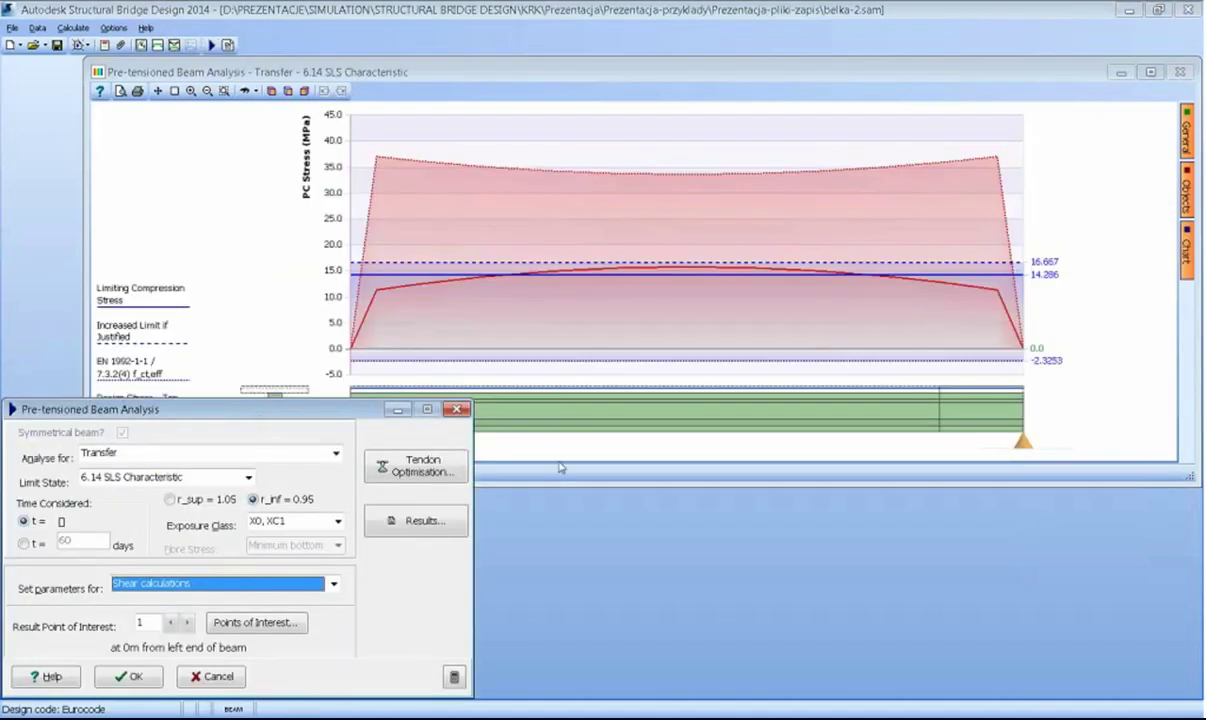
left_click_drag(157, 412, 118, 367)
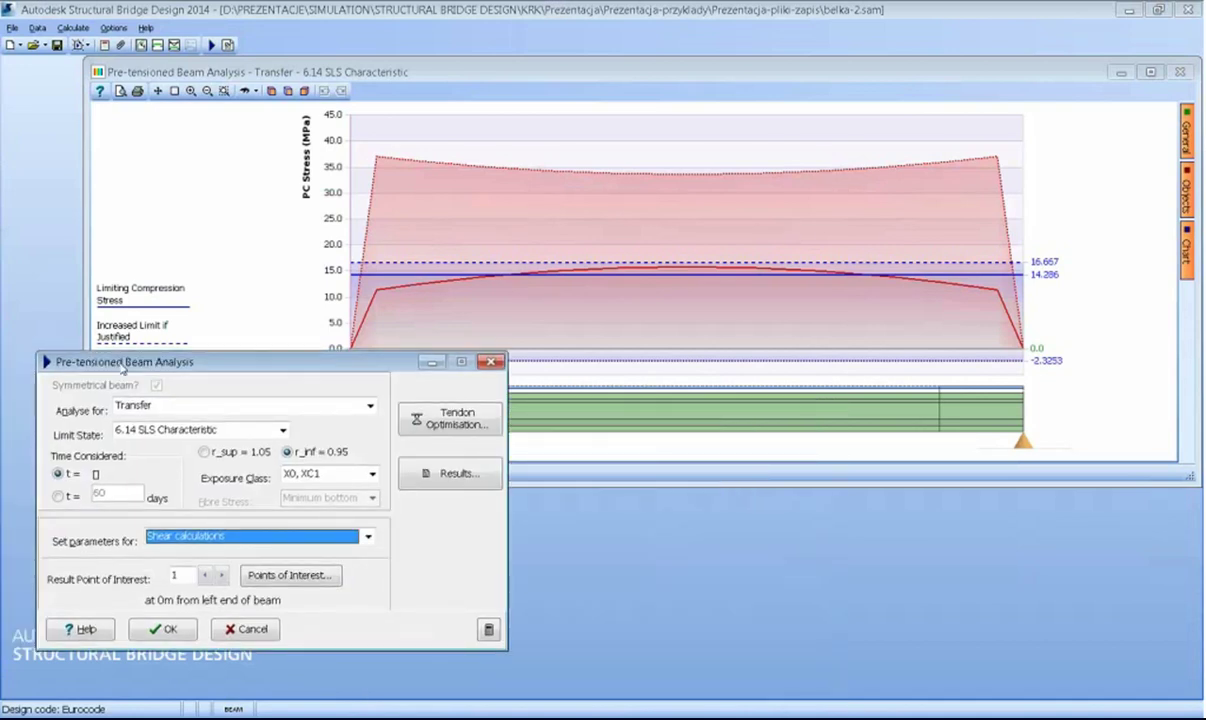
left_click(815, 353)
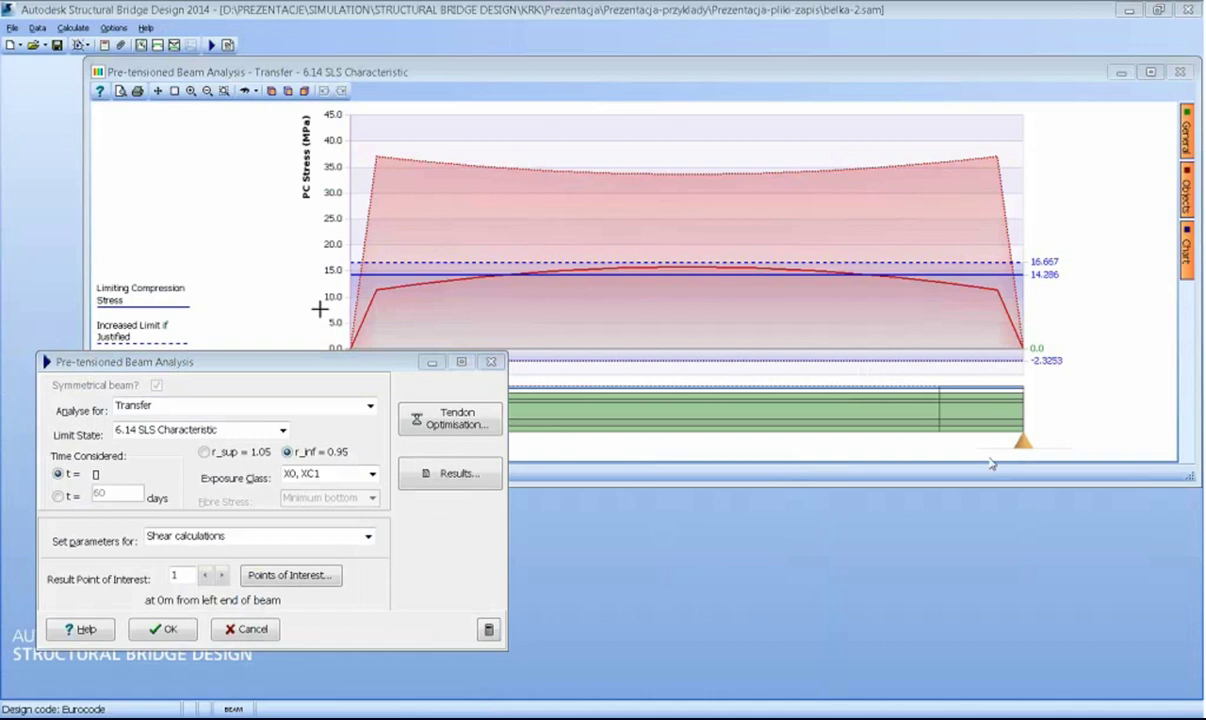
left_click(196, 358)
left_click_drag(210, 361, 366, 343)
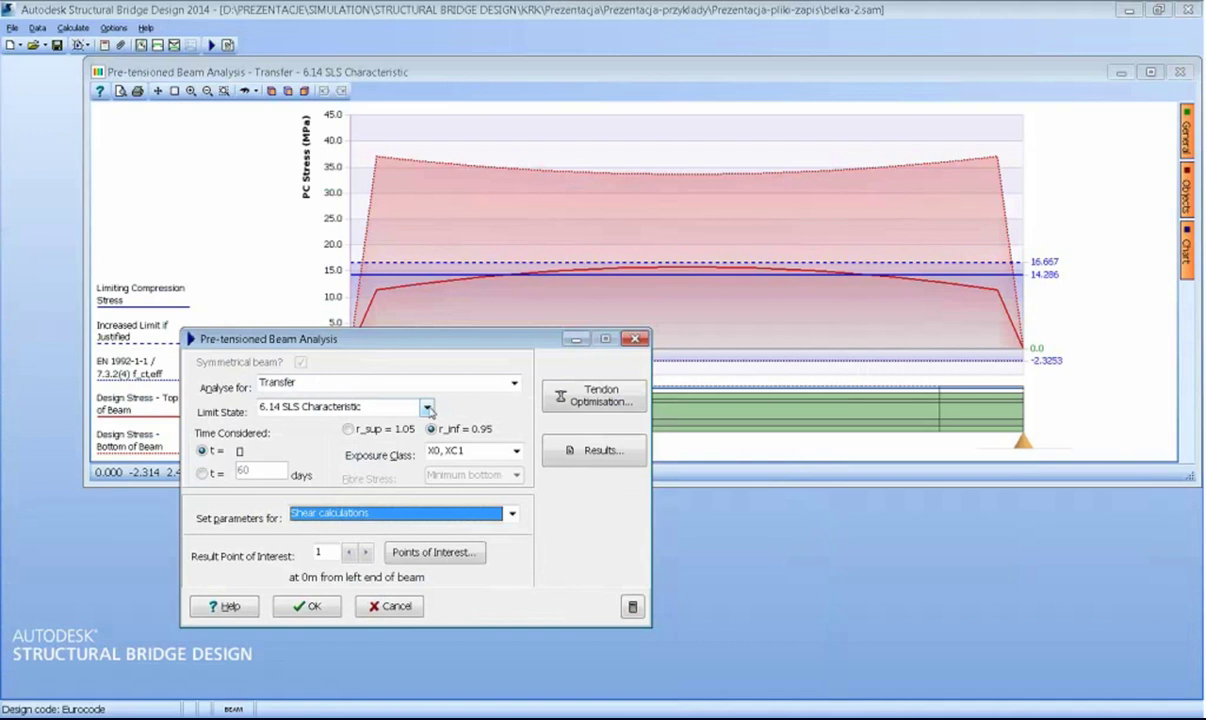
- Review the available limit states and calculation parameter types of the analysis, keeping 6.14 SLS Characteristic and Shear calculations
left_click(427, 408)
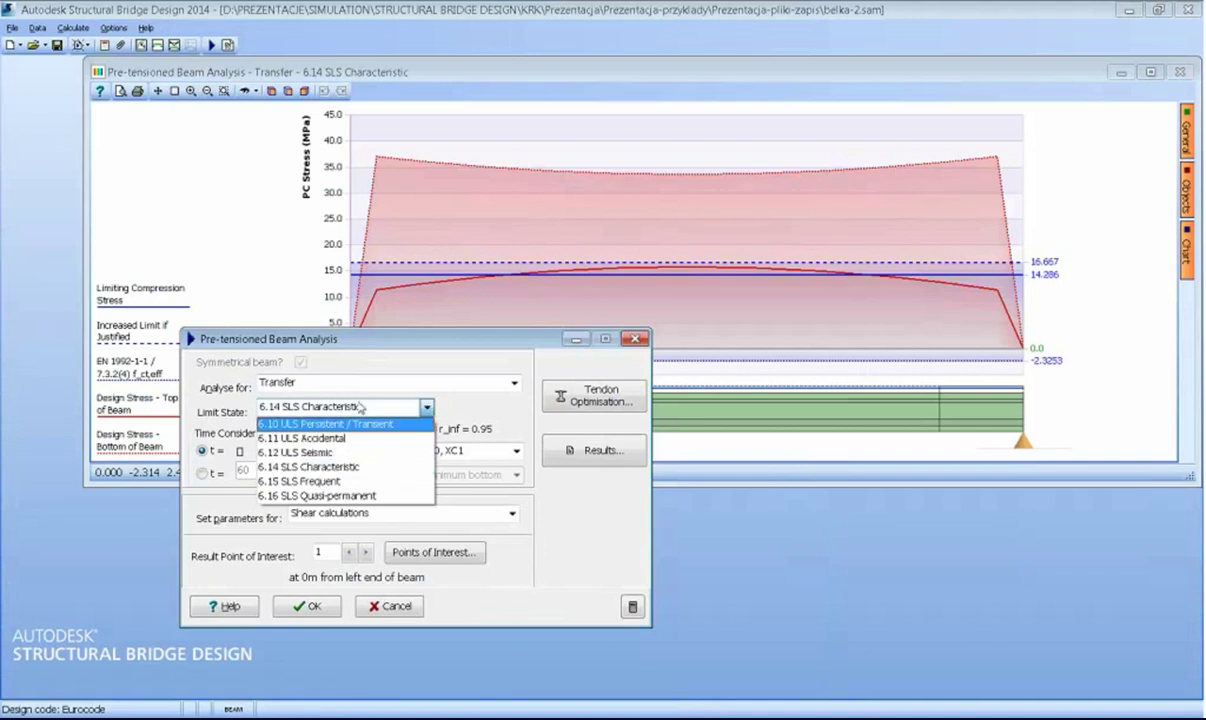
left_click(371, 347)
left_click_drag(373, 346, 525, 378)
left_click(661, 546)
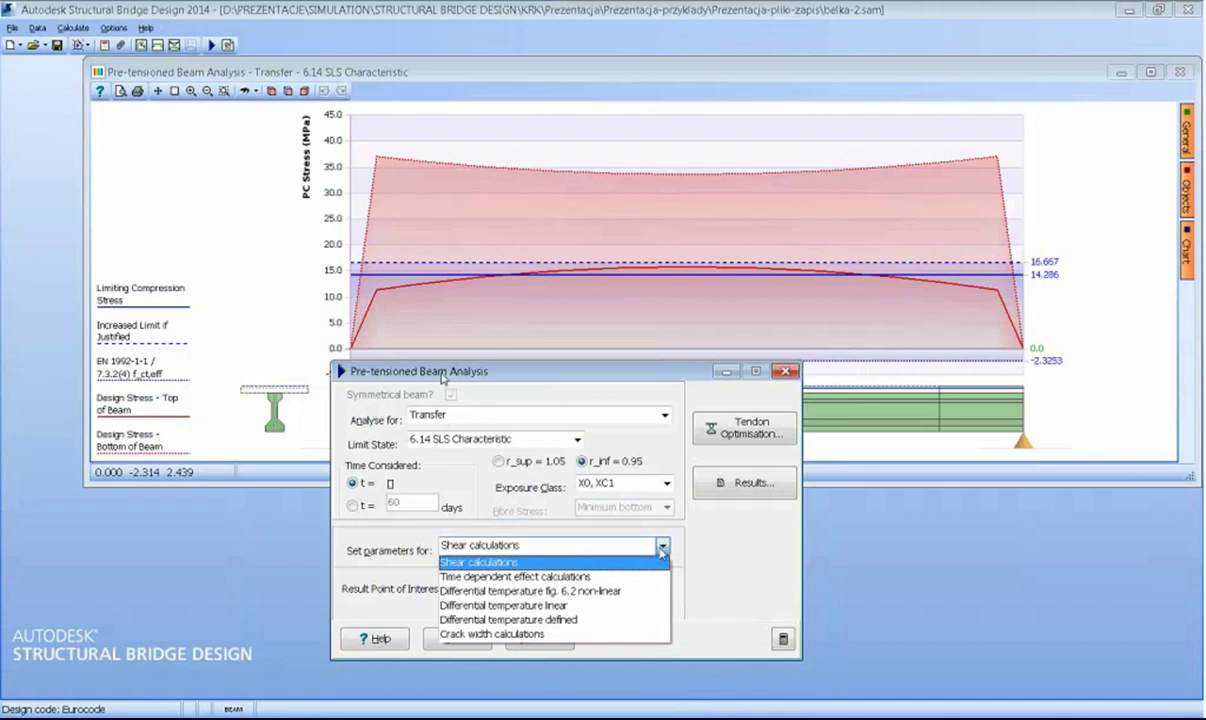
left_click(416, 353)
left_click_drag(418, 371, 468, 409)
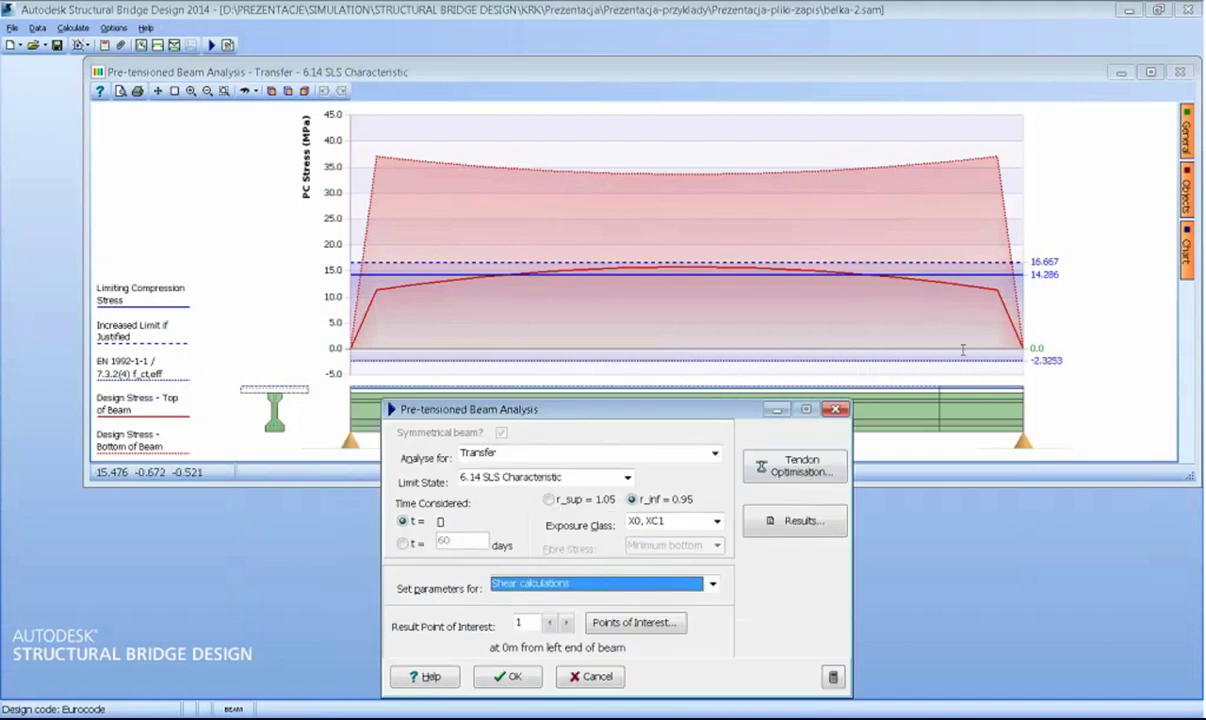
- Examine the stress chart against the compression limits and open the detailed analysis results report
left_click(990, 303)
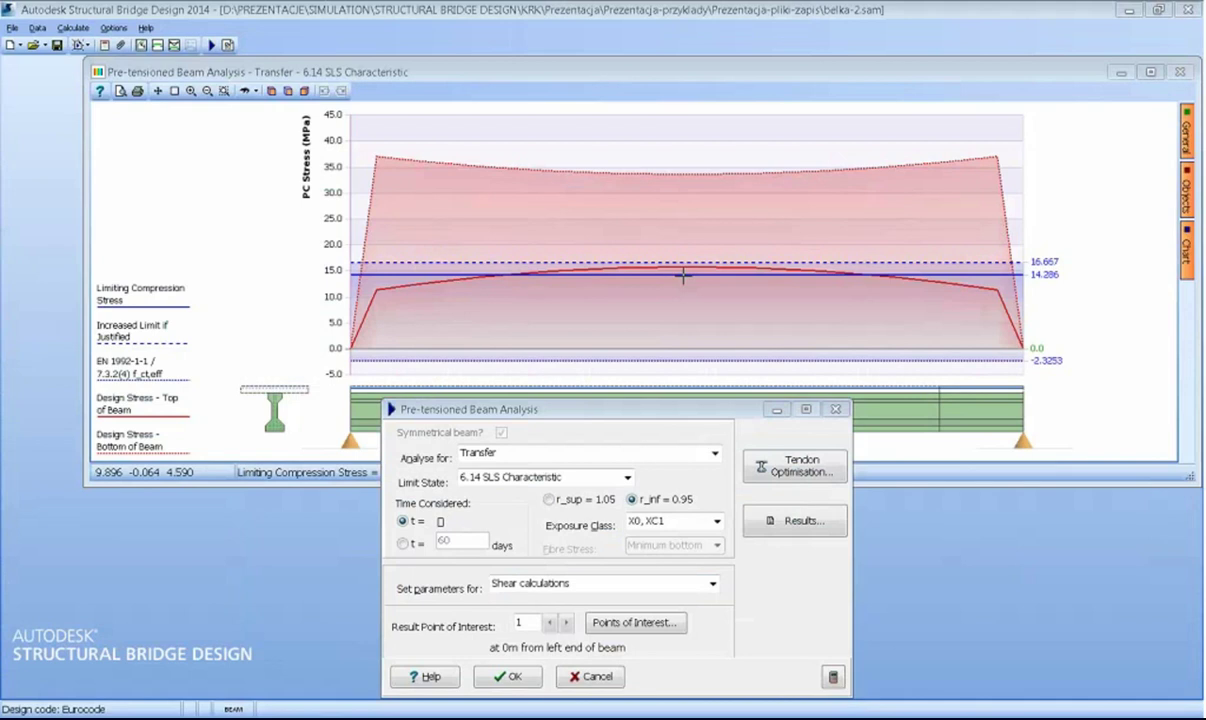
left_click(784, 520)
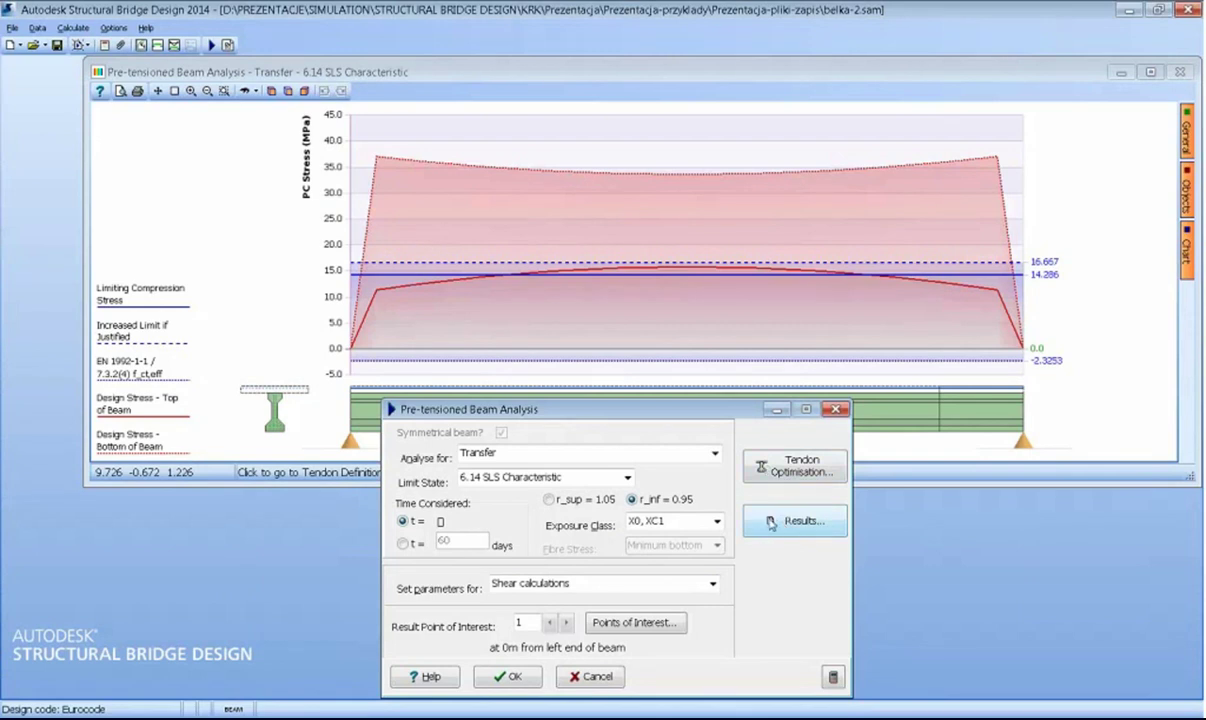
left_click(771, 521)
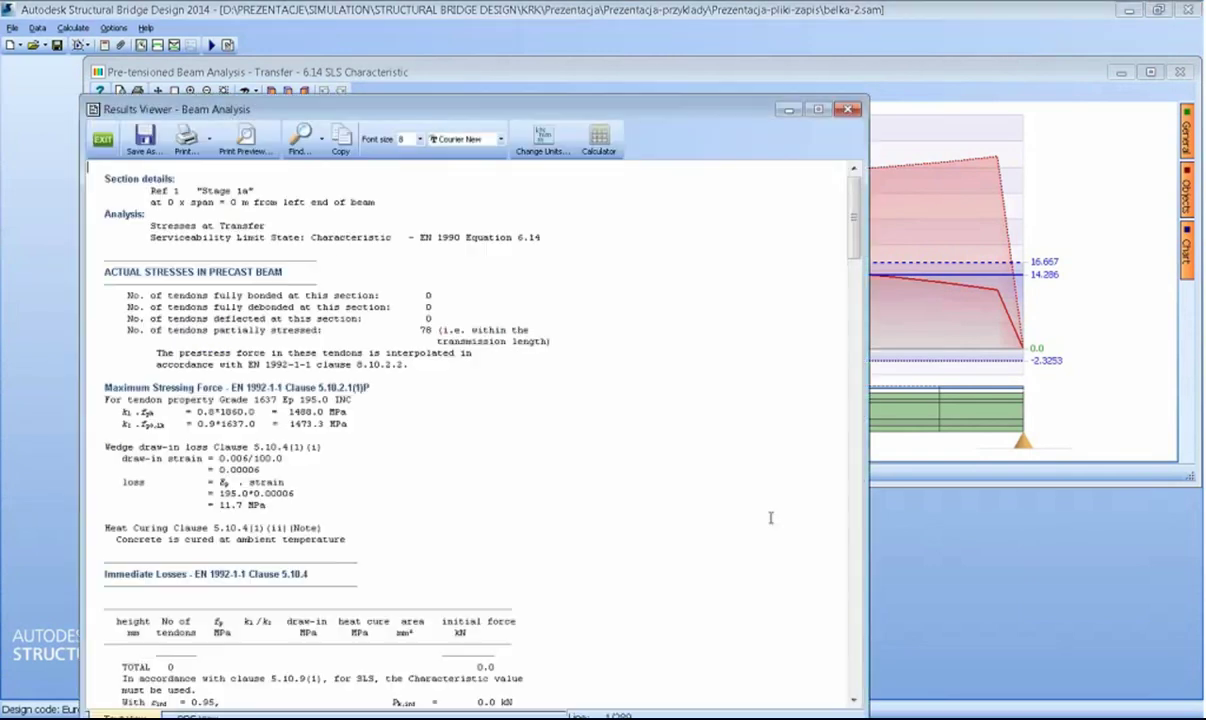
- Read through the beam analysis results report as text and switch it to the PDF version
scroll(320, 379, "down", 10)
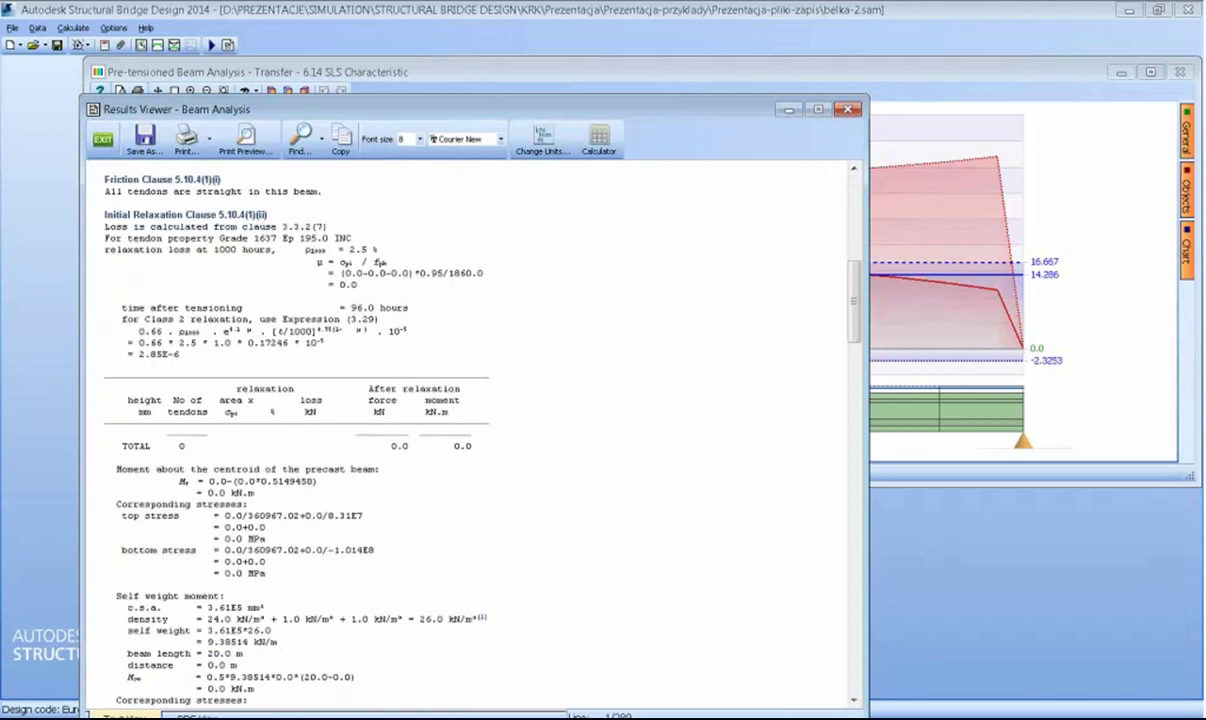
left_click_drag(300, 110, 297, 41)
scroll(222, 580, "down", 2)
scroll(222, 580, "down", 3)
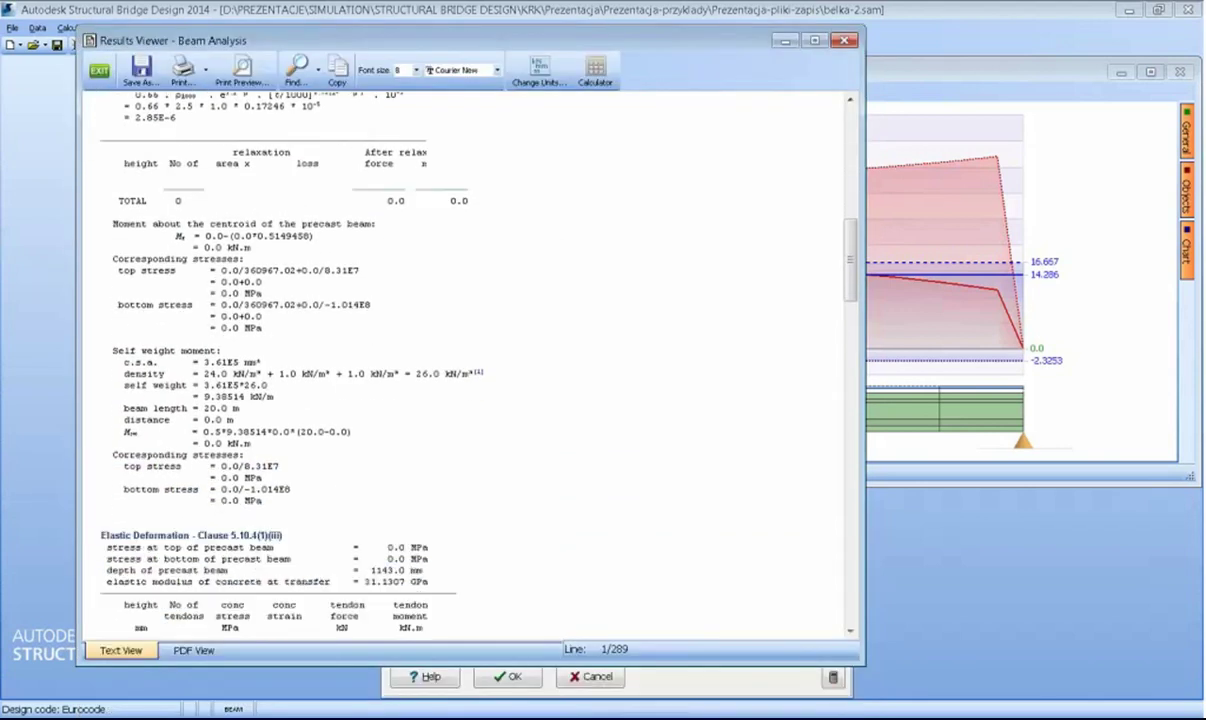
left_click(186, 651)
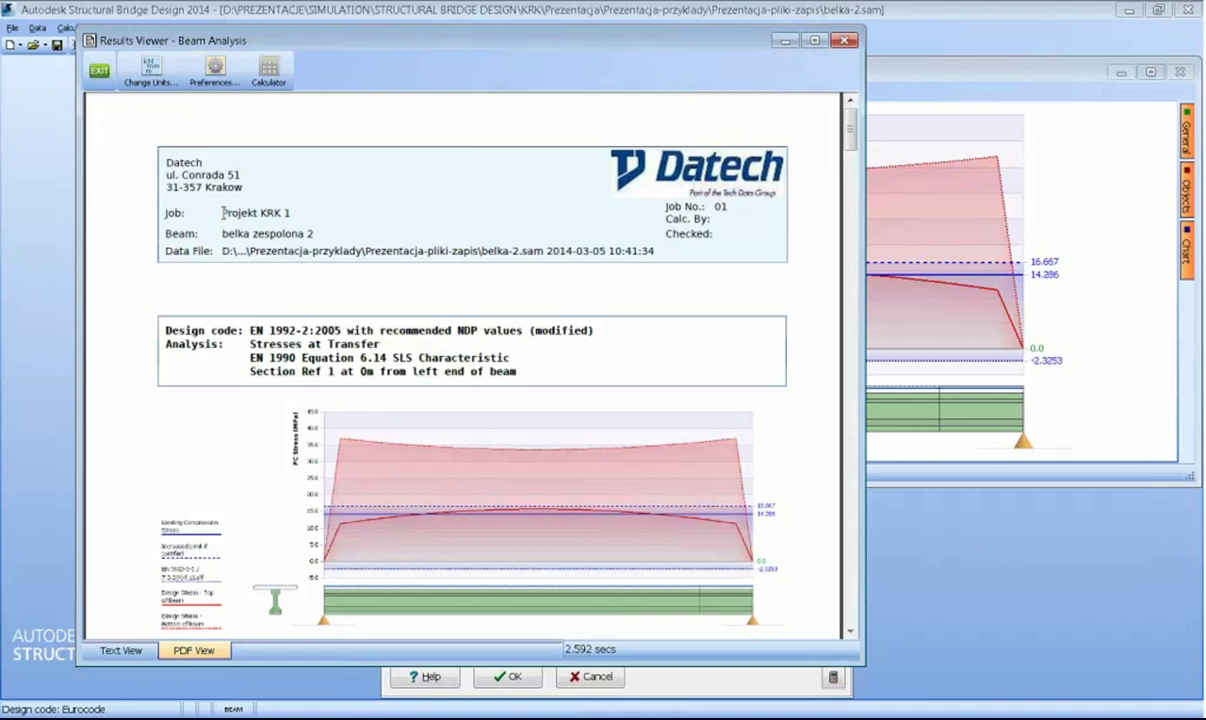
- Examine the PDF report's job header, stress chart and prestress loss calculations, and close the report and the beam analysis
left_click_drag(222, 213, 290, 213)
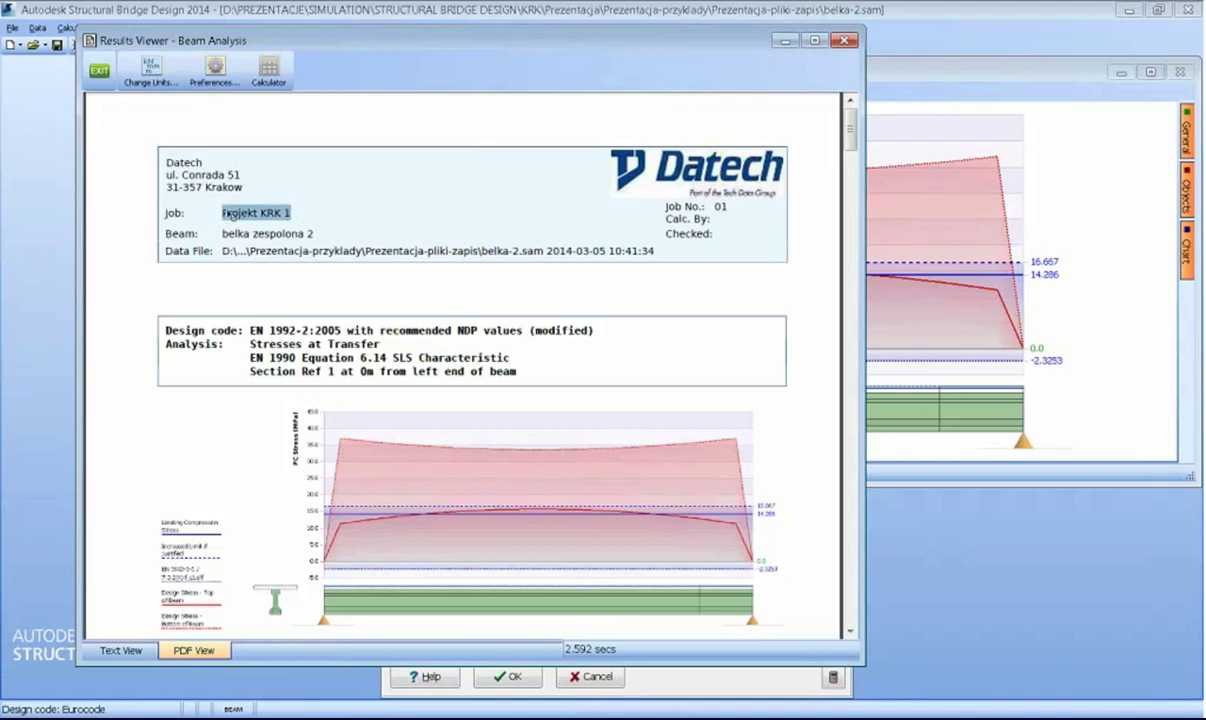
left_click_drag(318, 235, 160, 234)
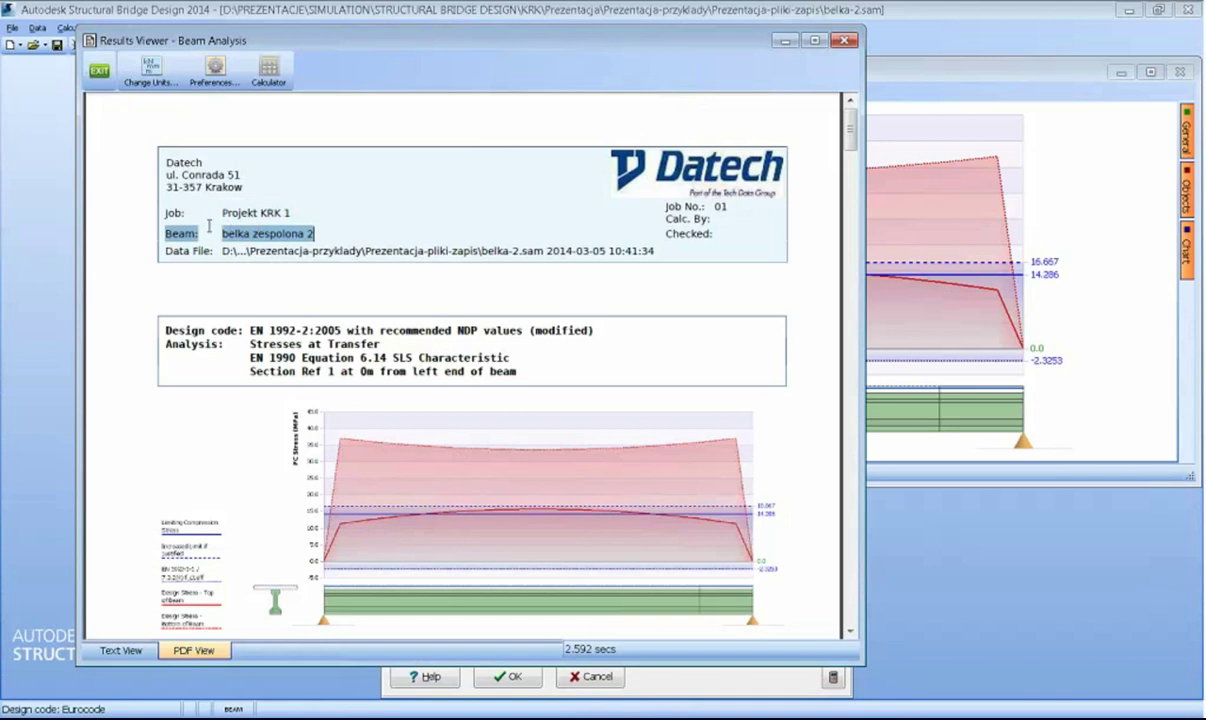
left_click(327, 229)
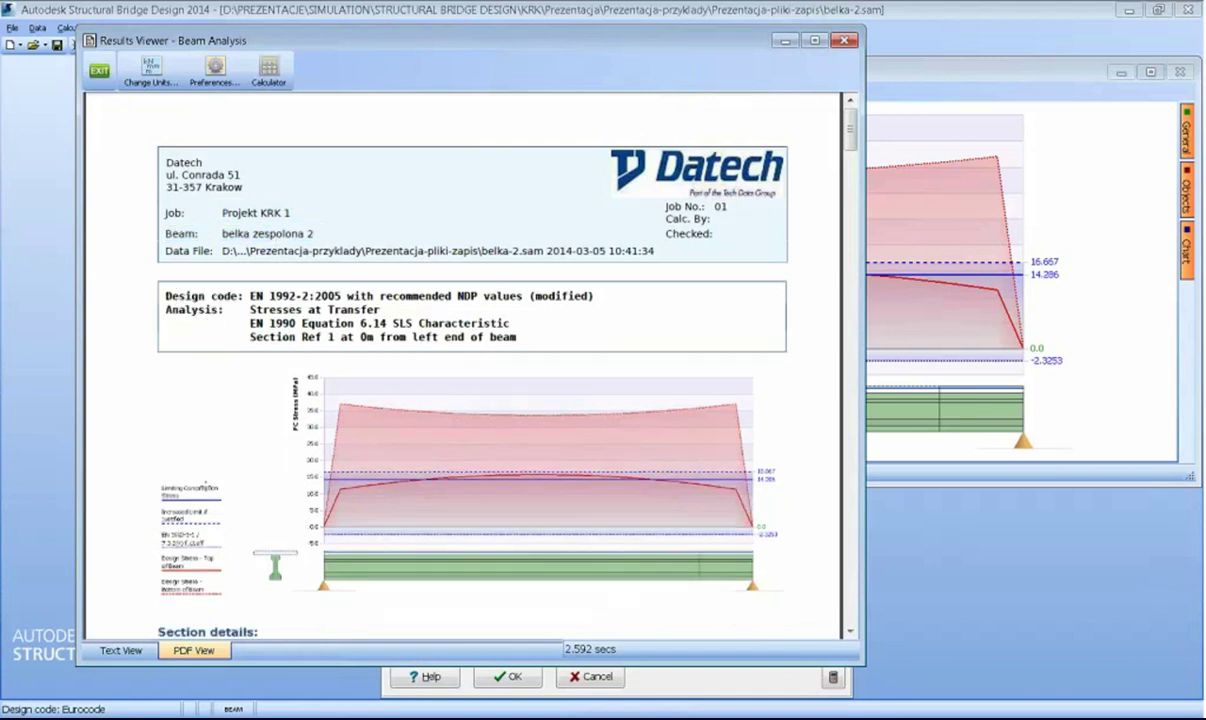
scroll(463, 365, "down", 3)
scroll(209, 488, "down", 20)
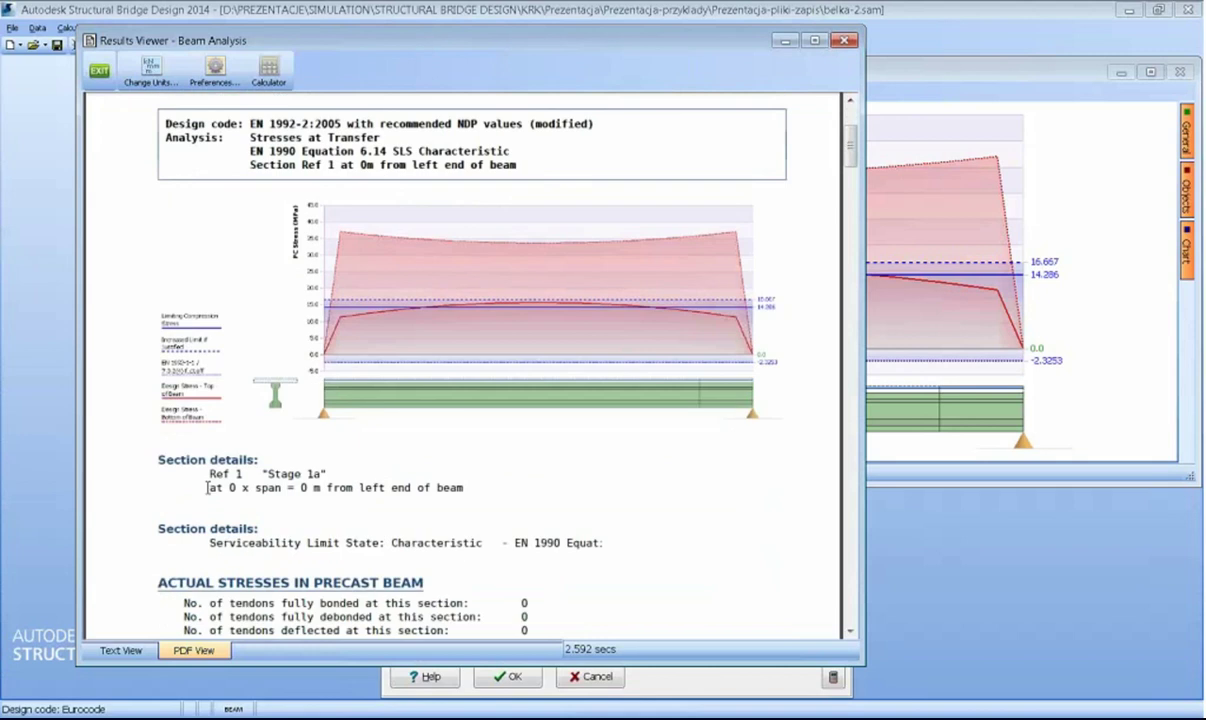
scroll(209, 488, "down", 3)
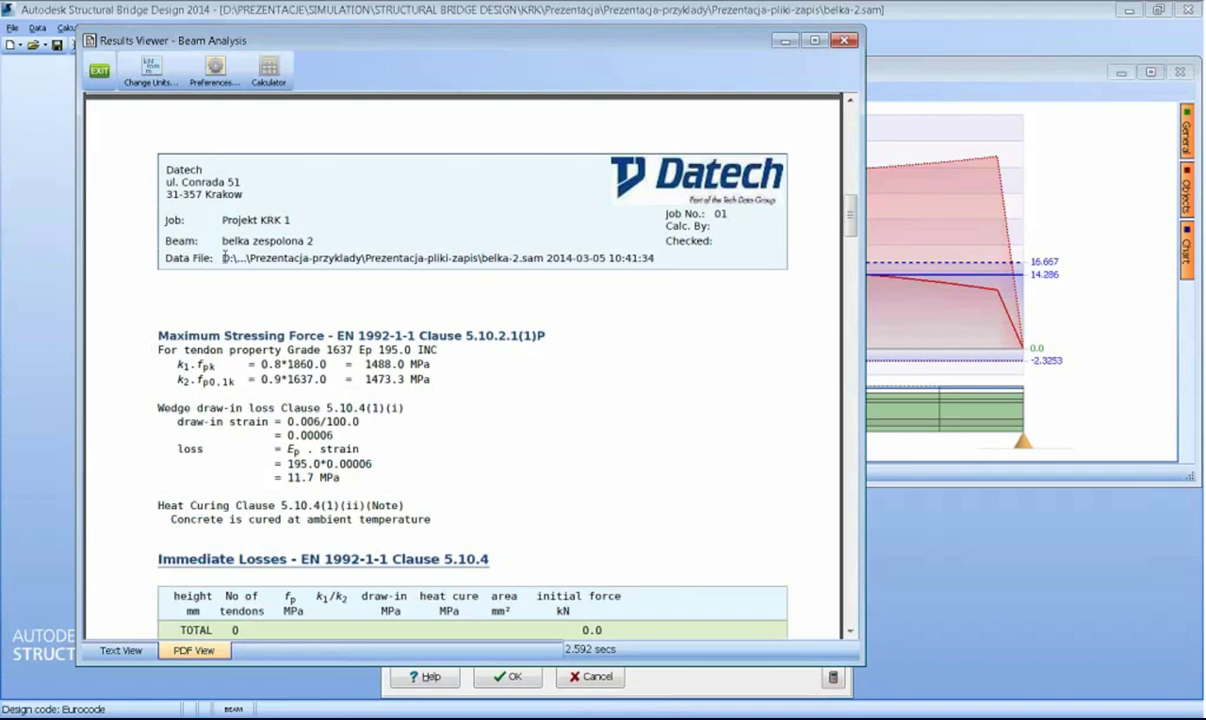
left_click_drag(215, 258, 577, 256)
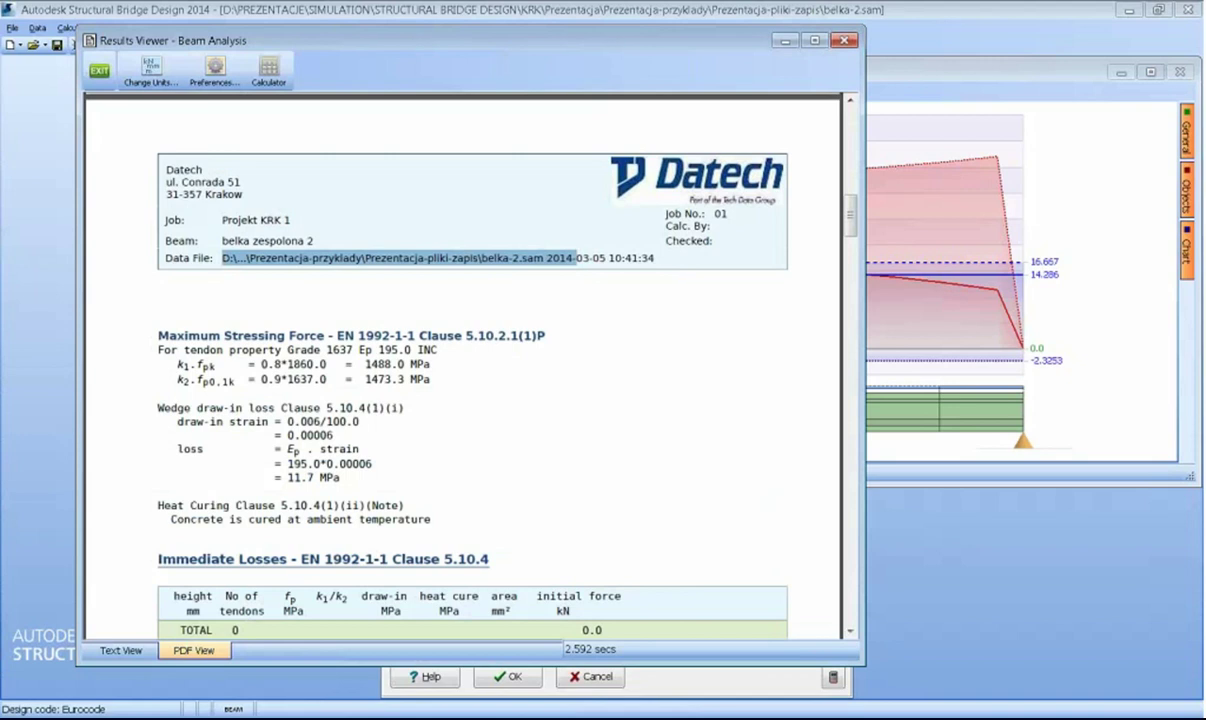
left_click(593, 316)
scroll(557, 396, "down", 1)
scroll(557, 396, "down", 4)
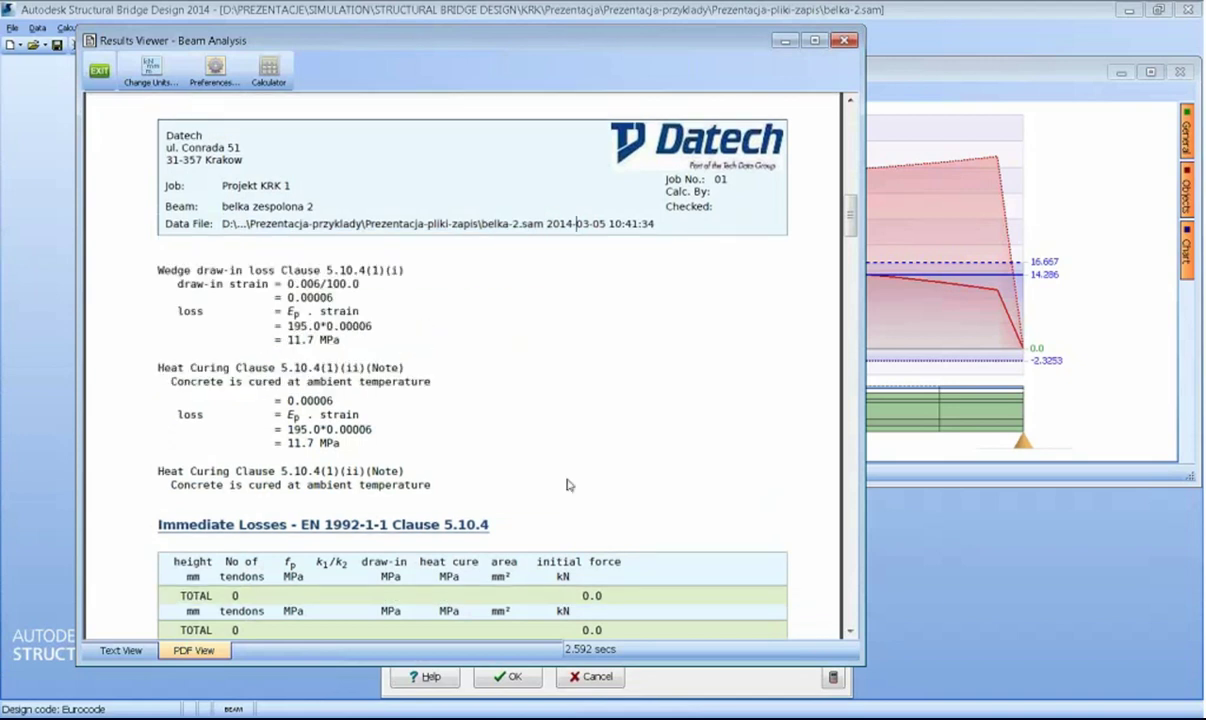
left_click(845, 40)
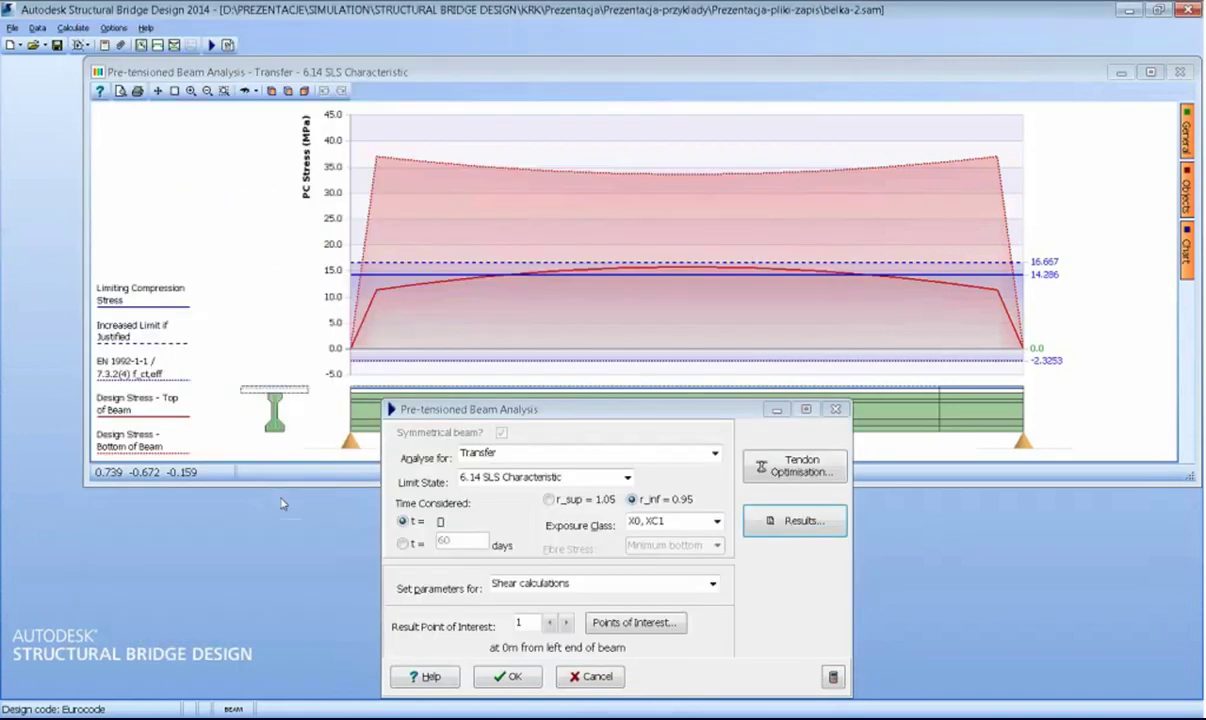
left_click(506, 677)
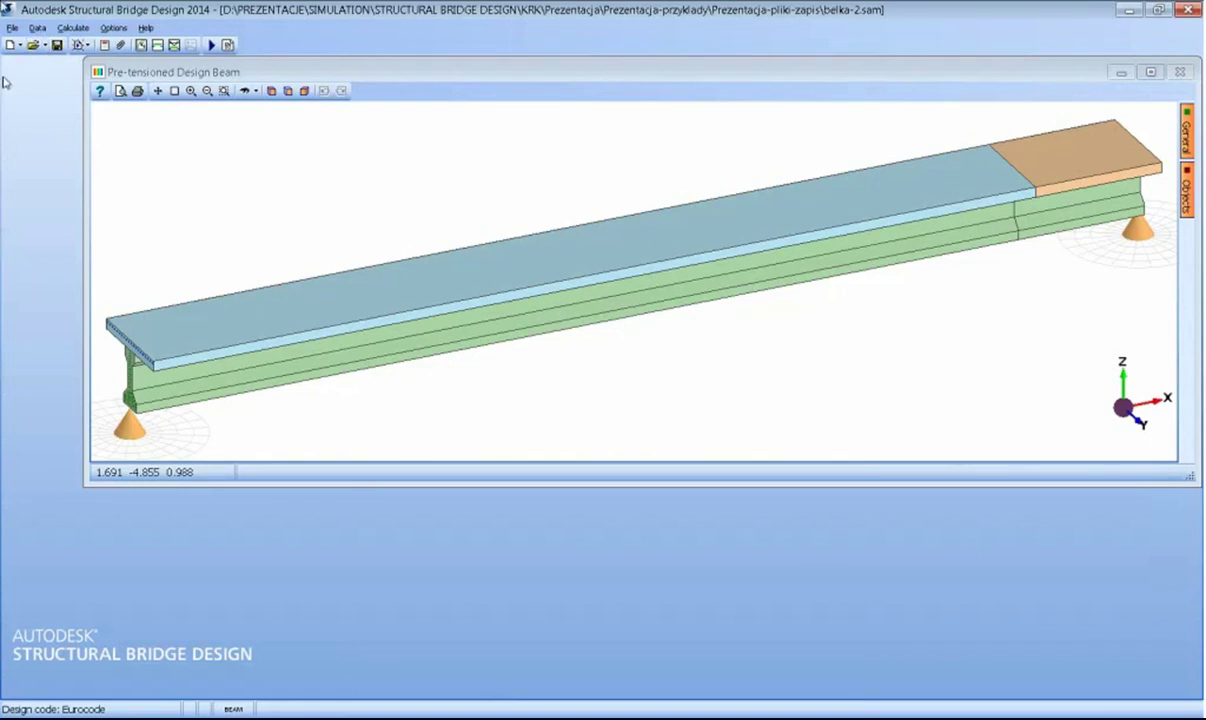
- Create a new structure and set its structure type to Line Beam
left_click(19, 45)
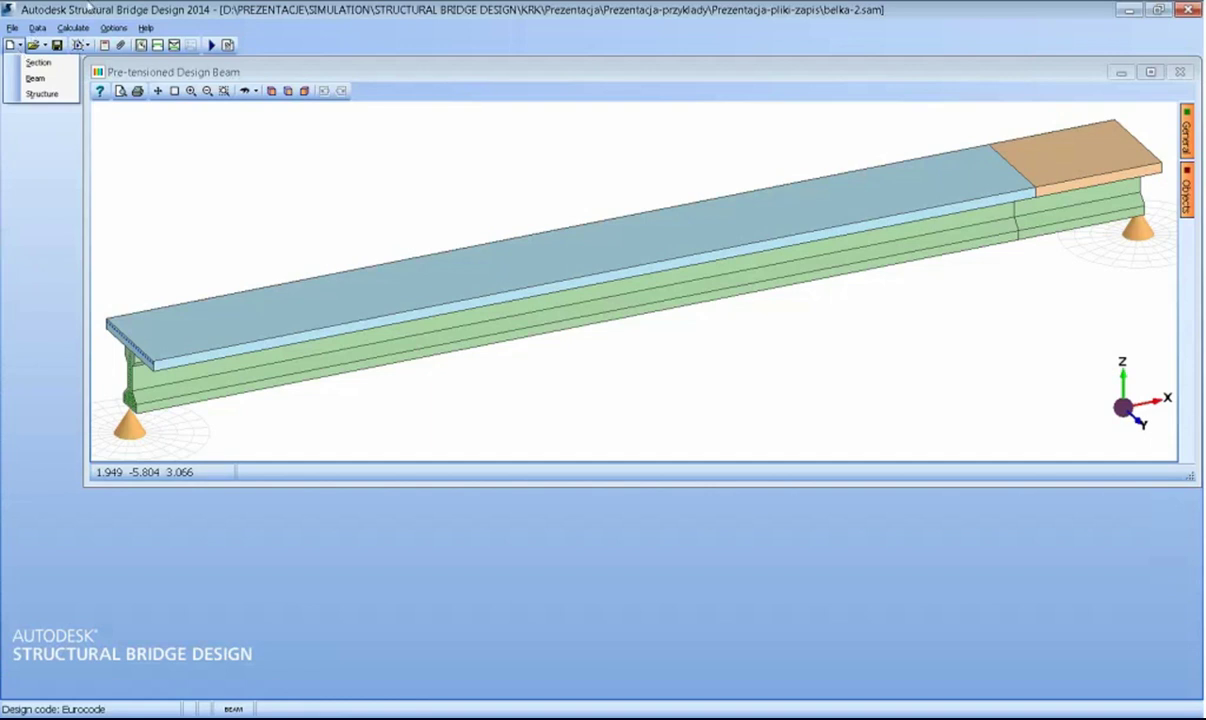
left_click(40, 94)
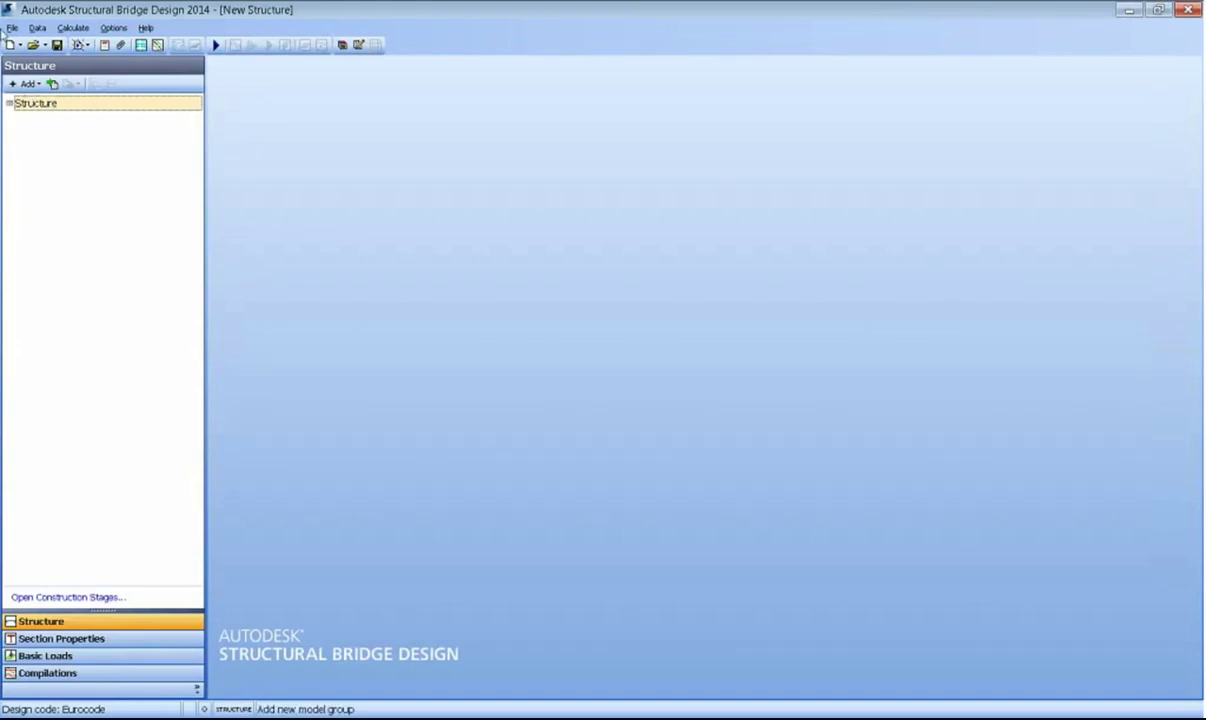
left_click(37, 28)
mouse_move(44, 46)
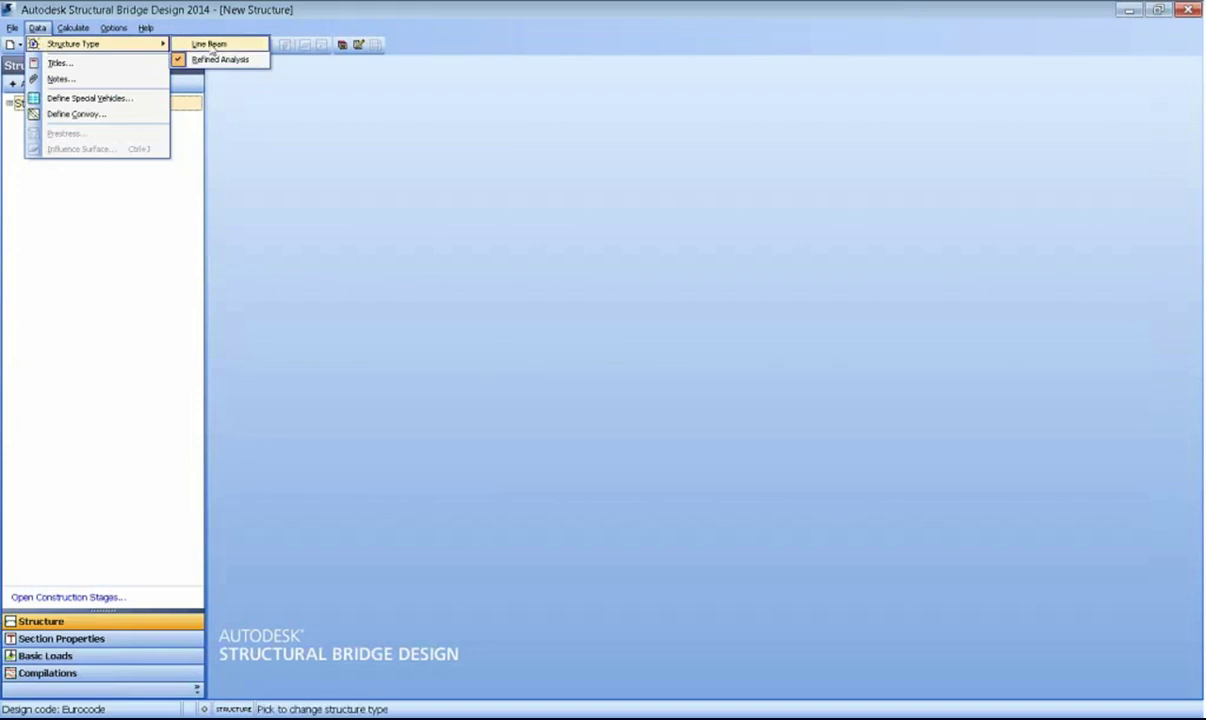
left_click(219, 46)
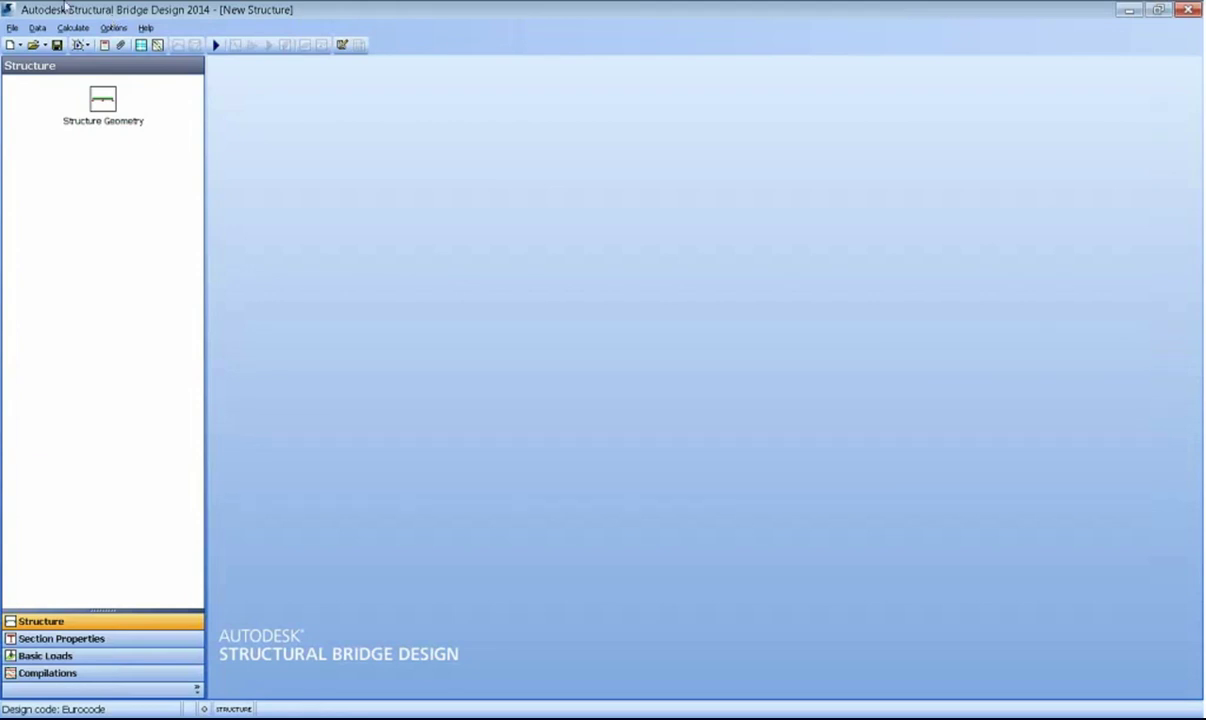
left_click(38, 28)
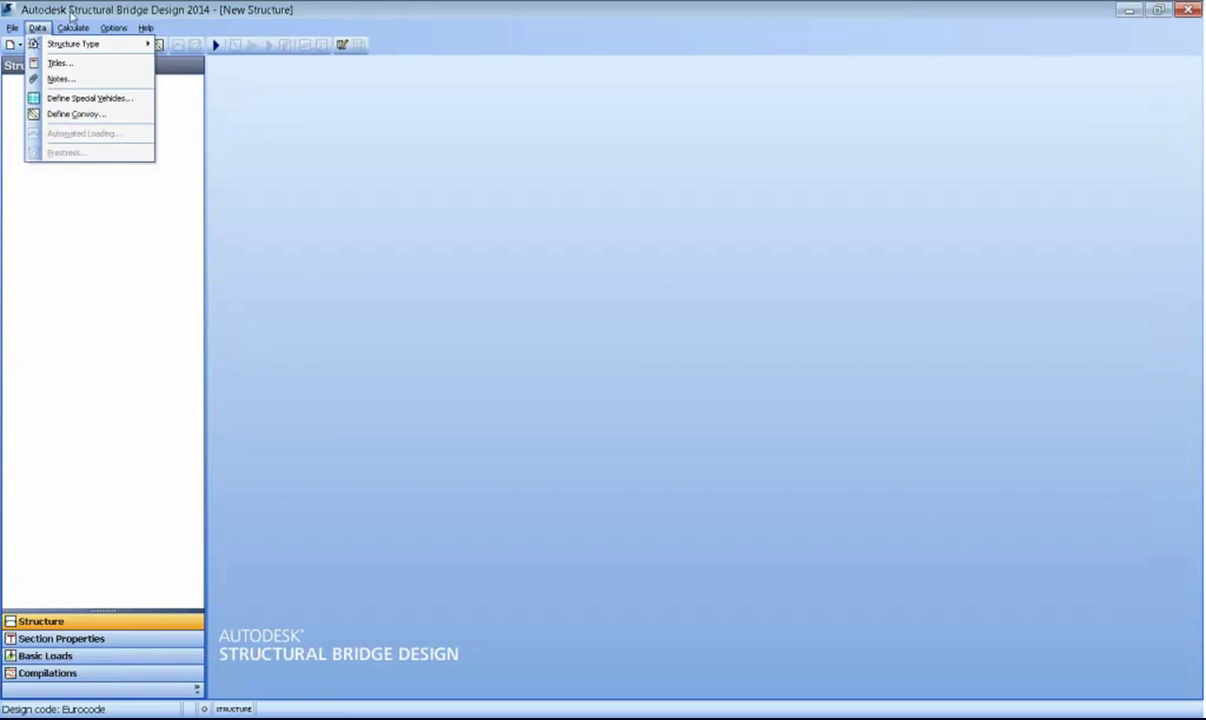
left_click(112, 16)
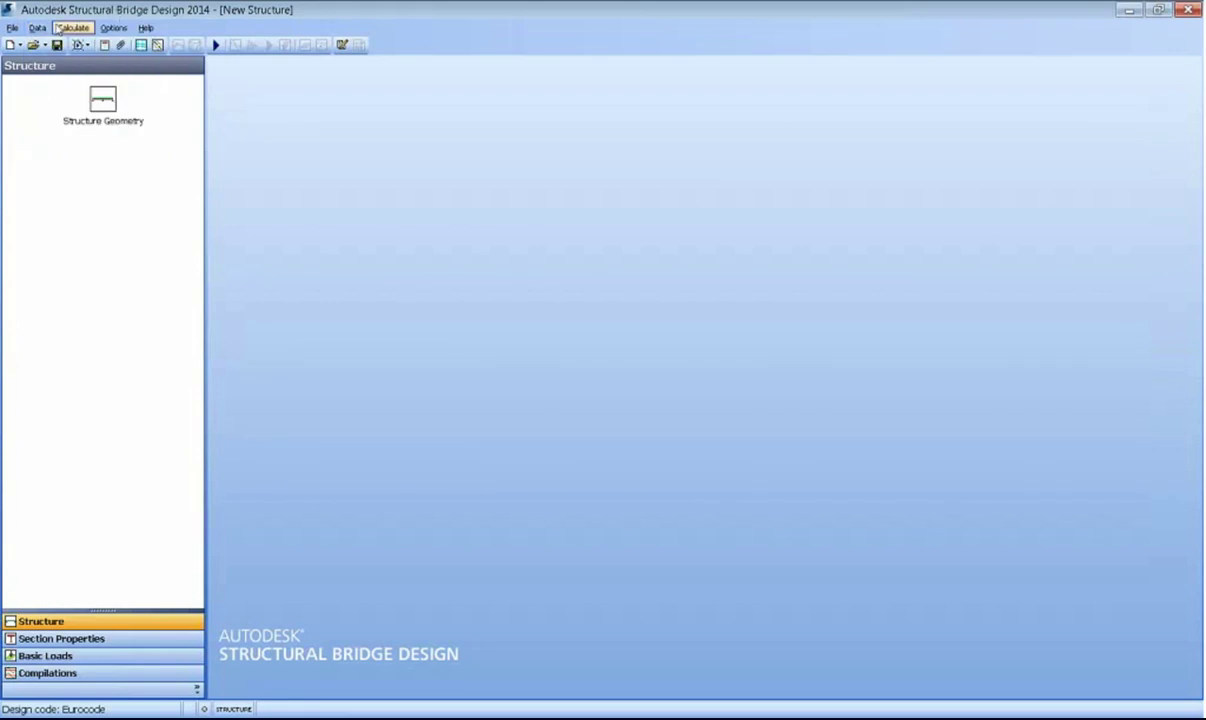
- Define the line beam geometry with 2 spans, each 20 m long
left_click(108, 106)
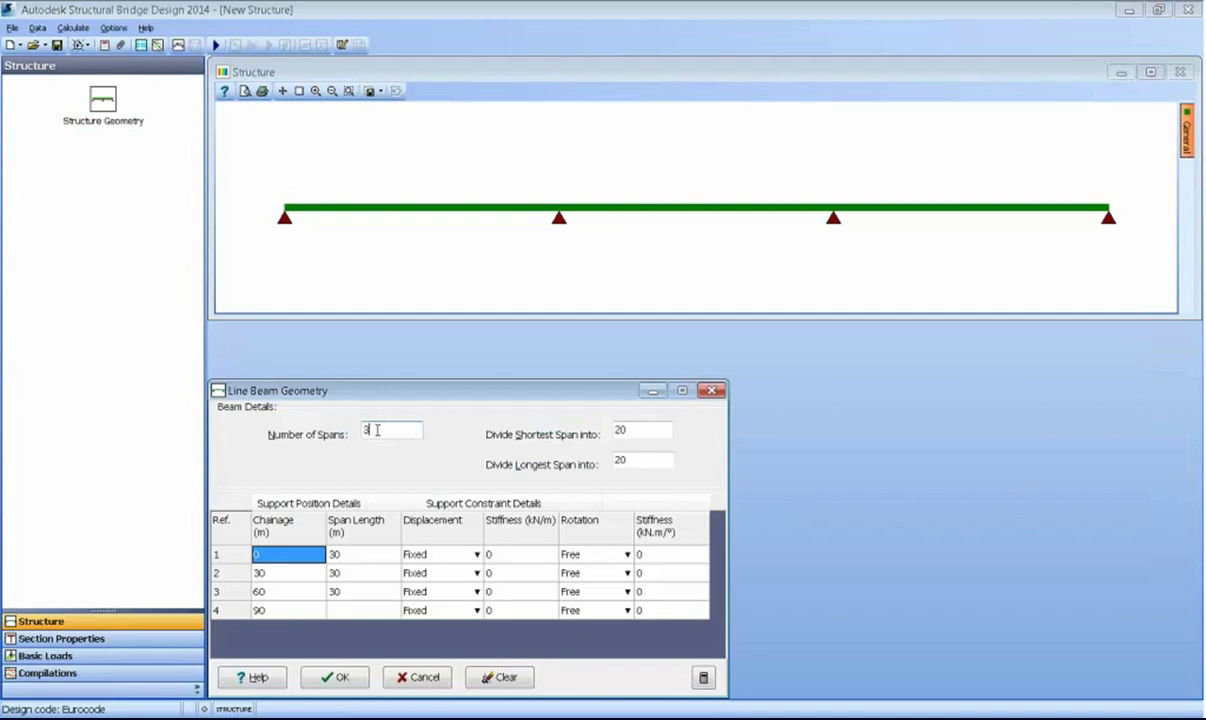
key("Delete")
type("2")
left_click(362, 556)
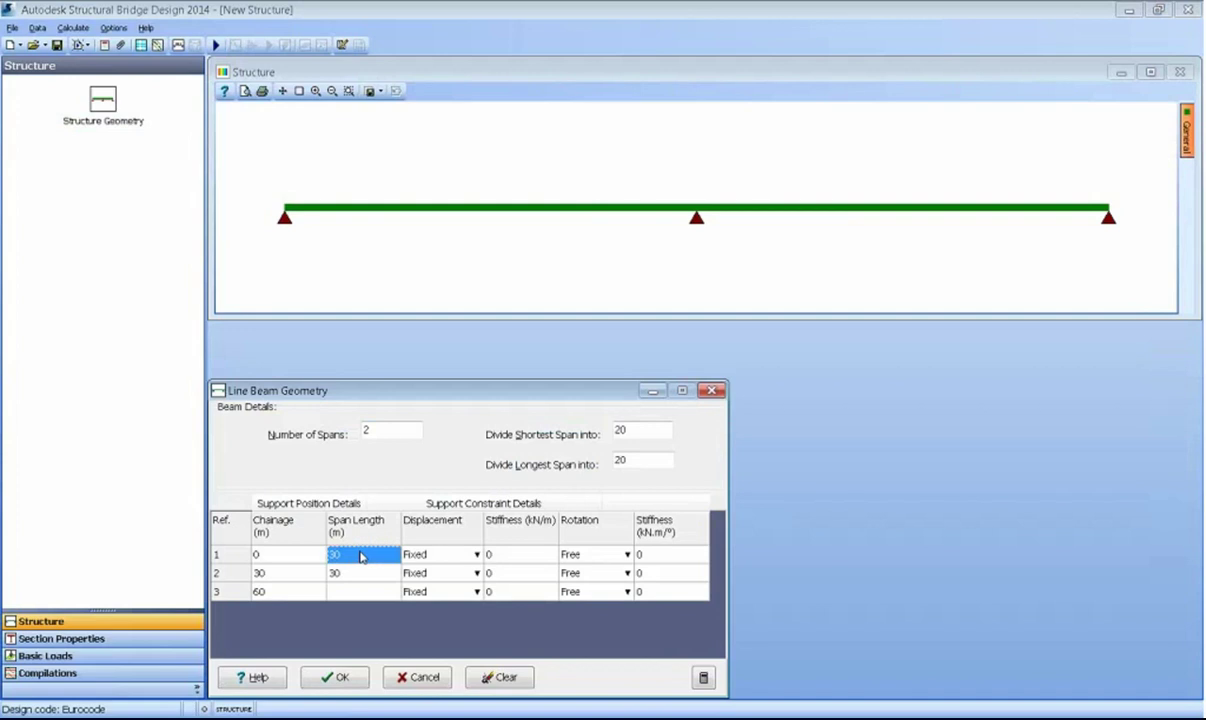
type("20")
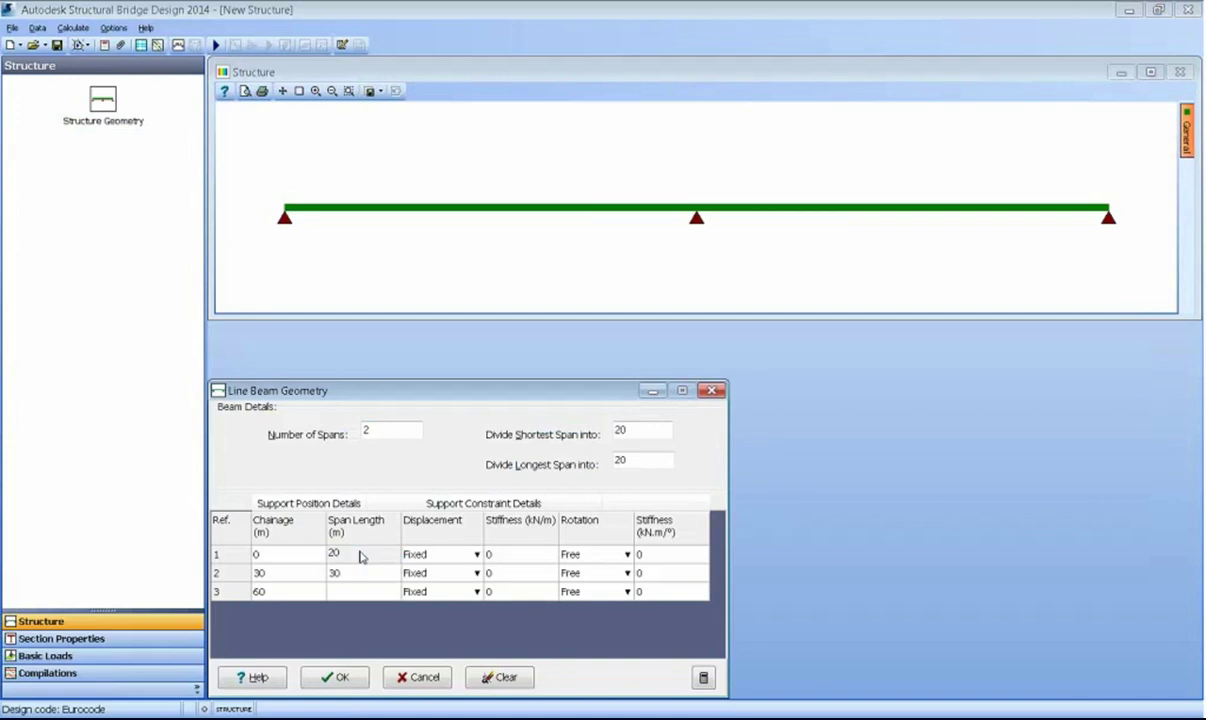
left_click(353, 576)
type("20")
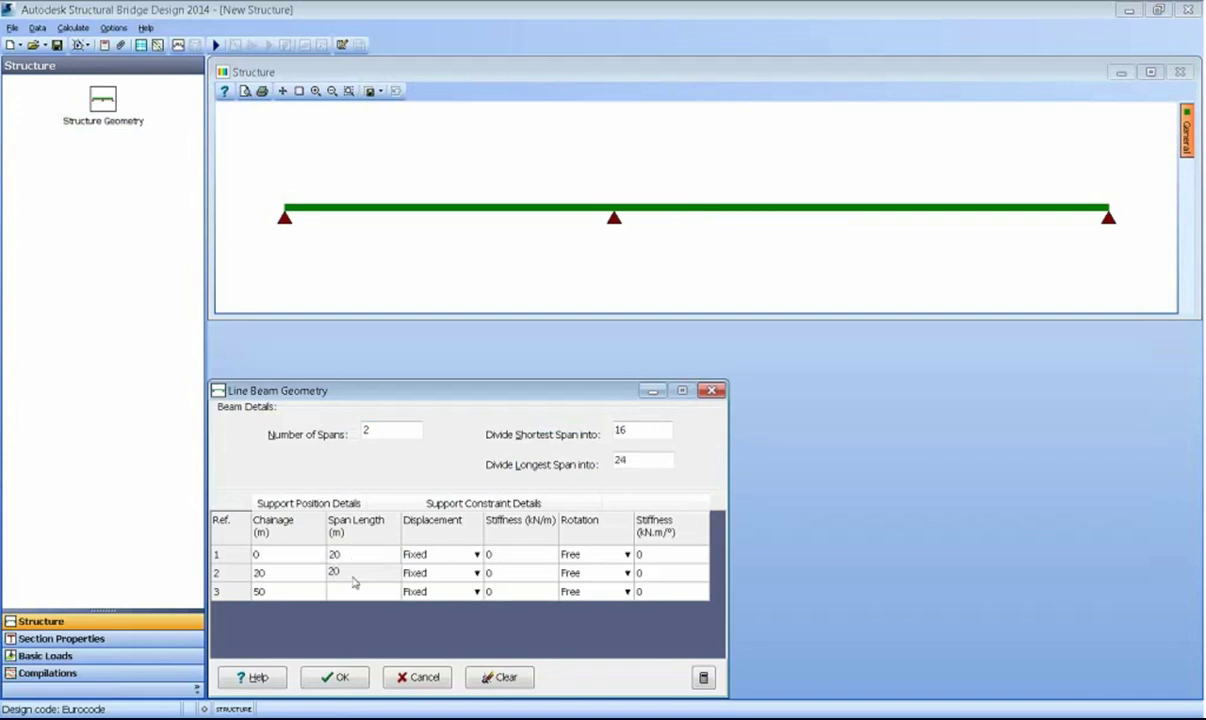
left_click(353, 554)
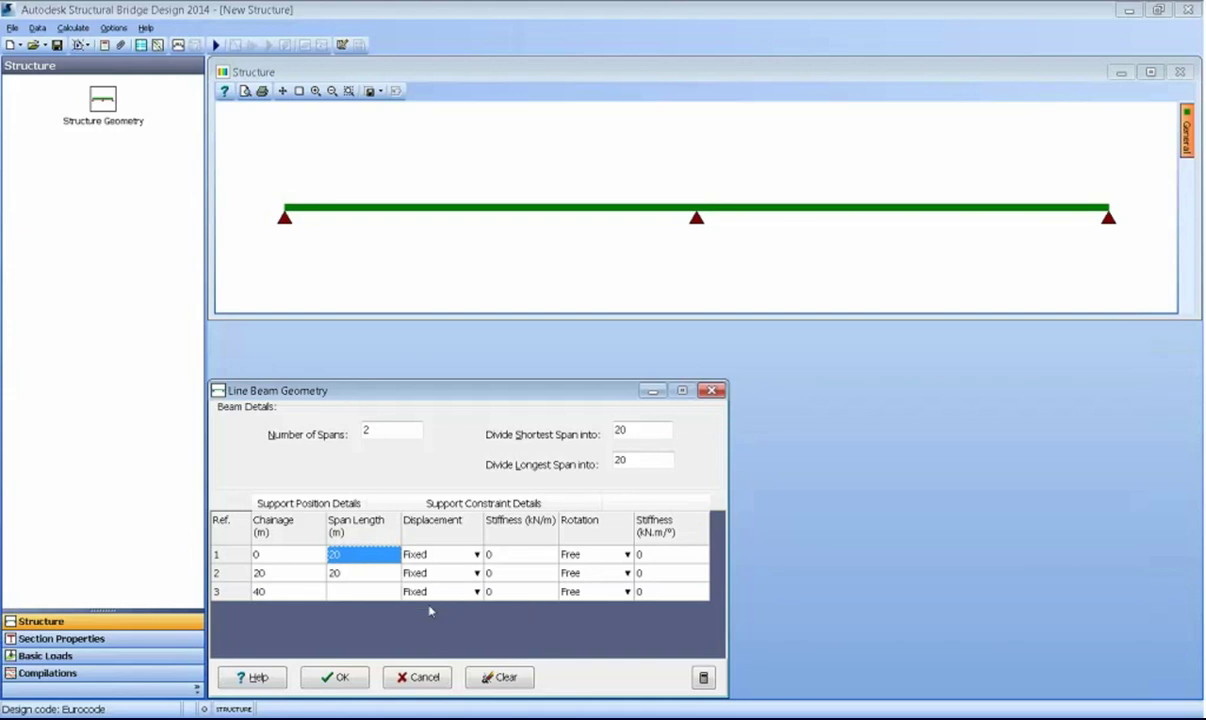
left_click(322, 678)
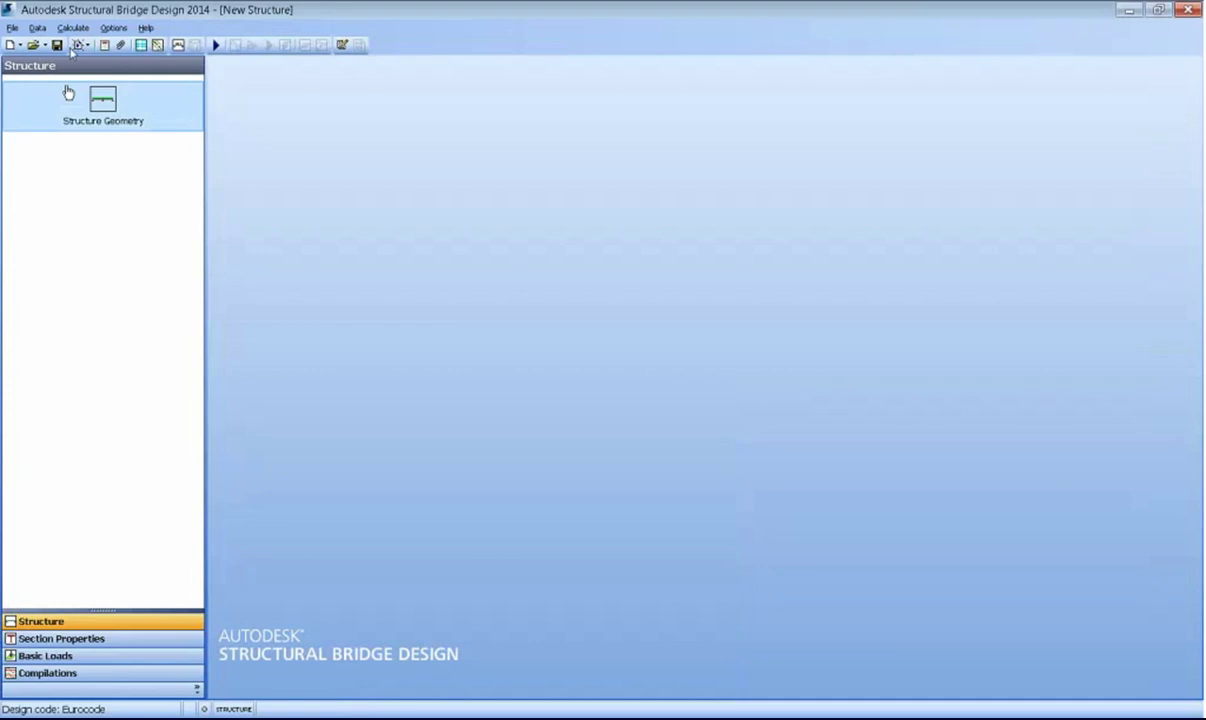
- Open the line beam's section properties and the choices for adding a section
left_click(72, 640)
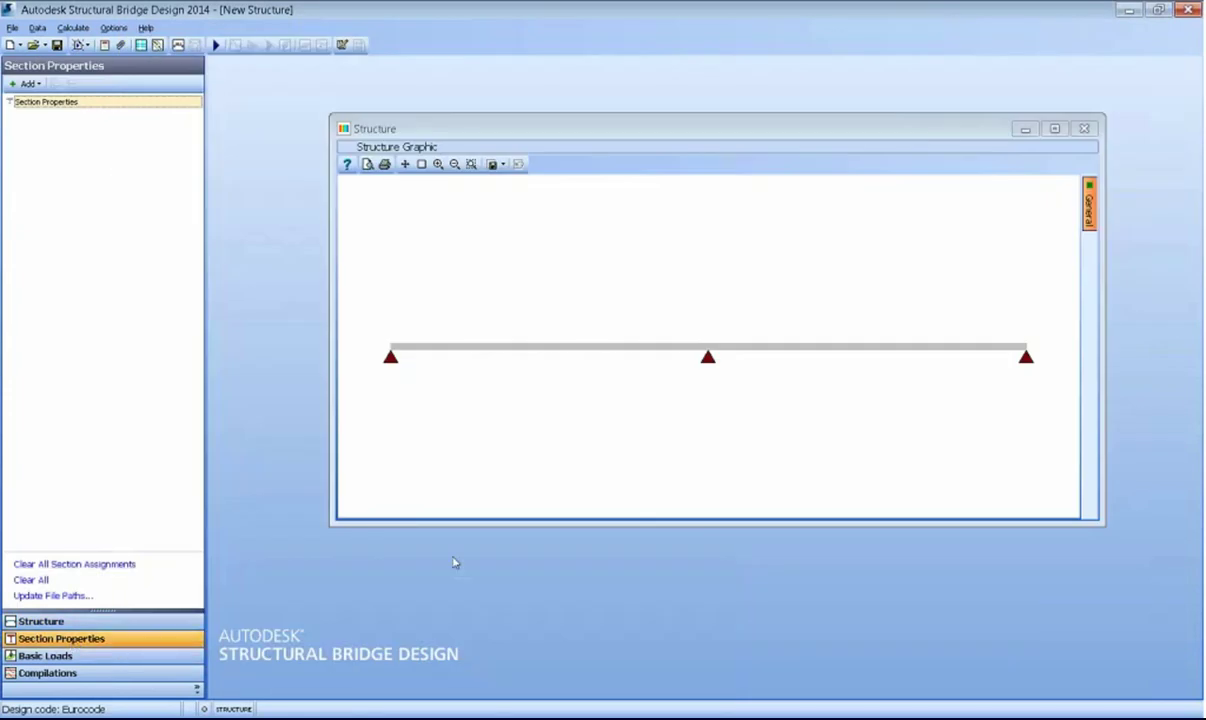
left_click(33, 84)
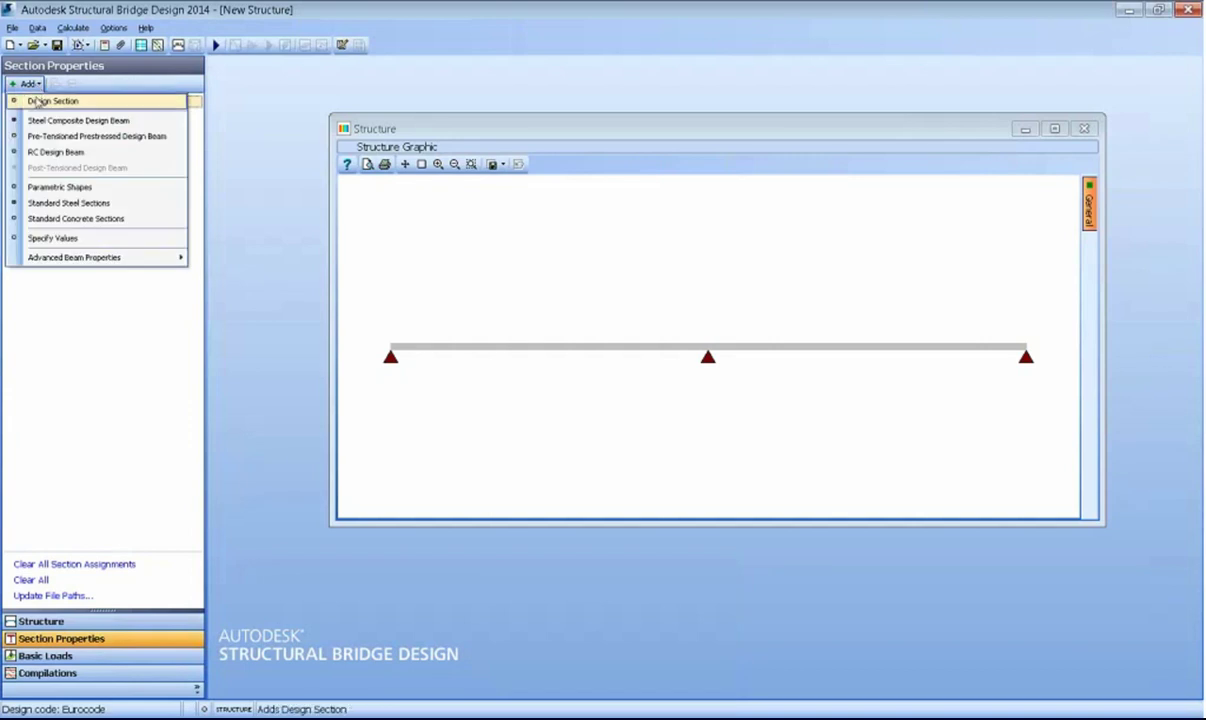
- Add a pre-tensioned prestressed design beam from belka-1.sam in the Prezentacja-pliki-zapis folder and assign it to the first span
left_click(118, 137)
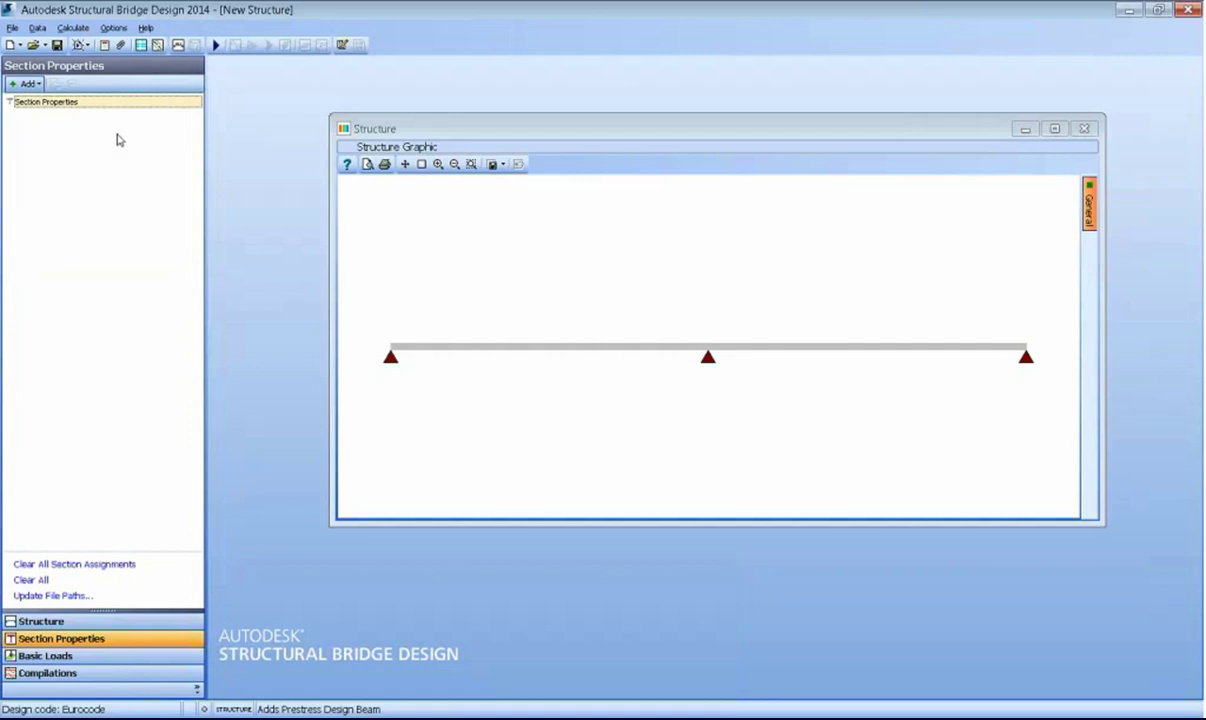
left_click(607, 452)
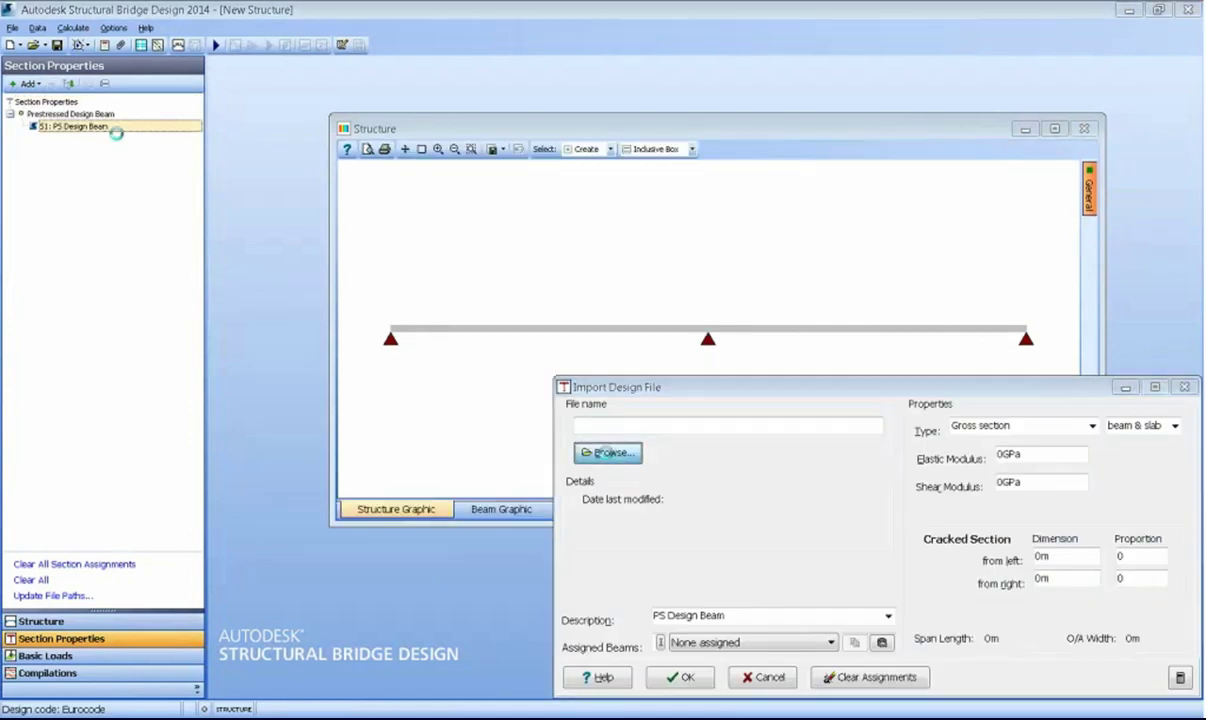
left_click(622, 268)
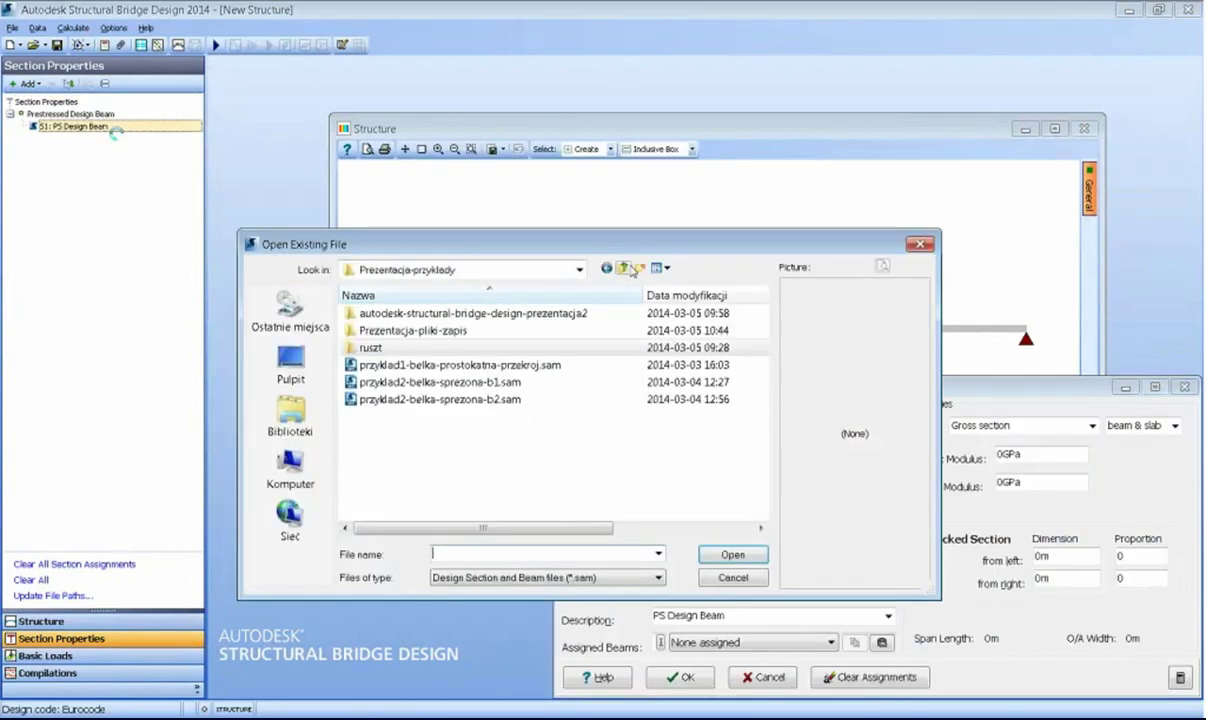
double_click(401, 332)
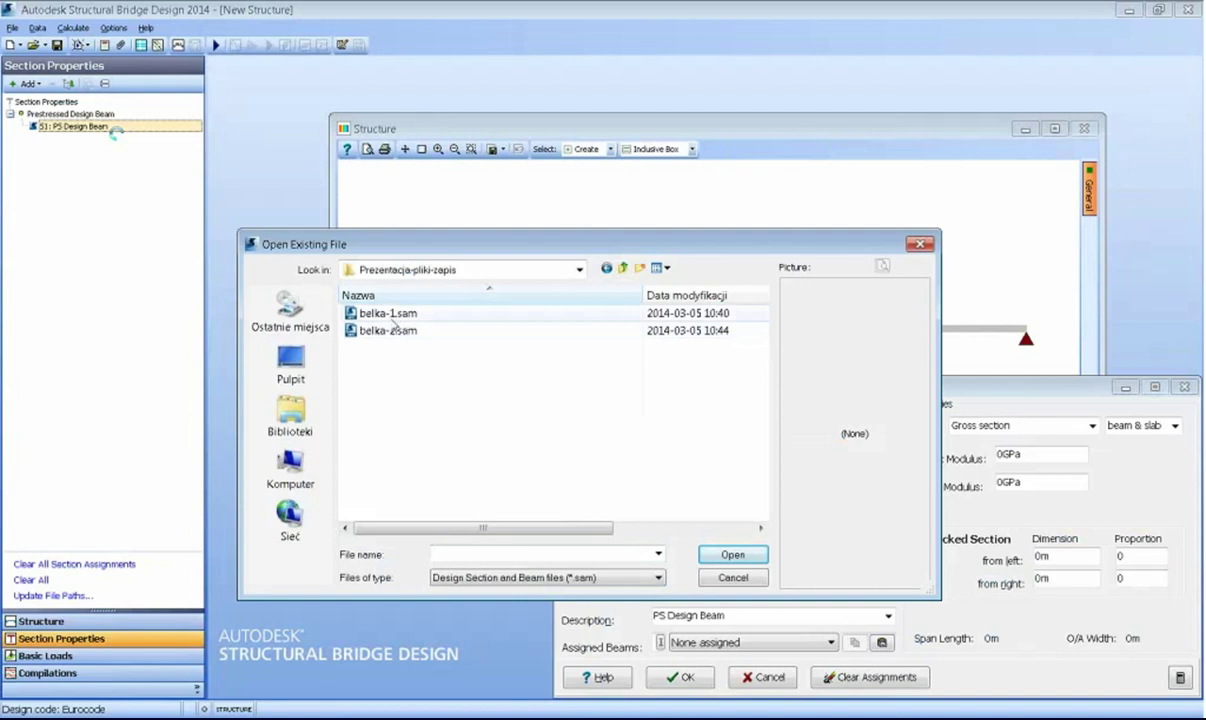
left_click(393, 315)
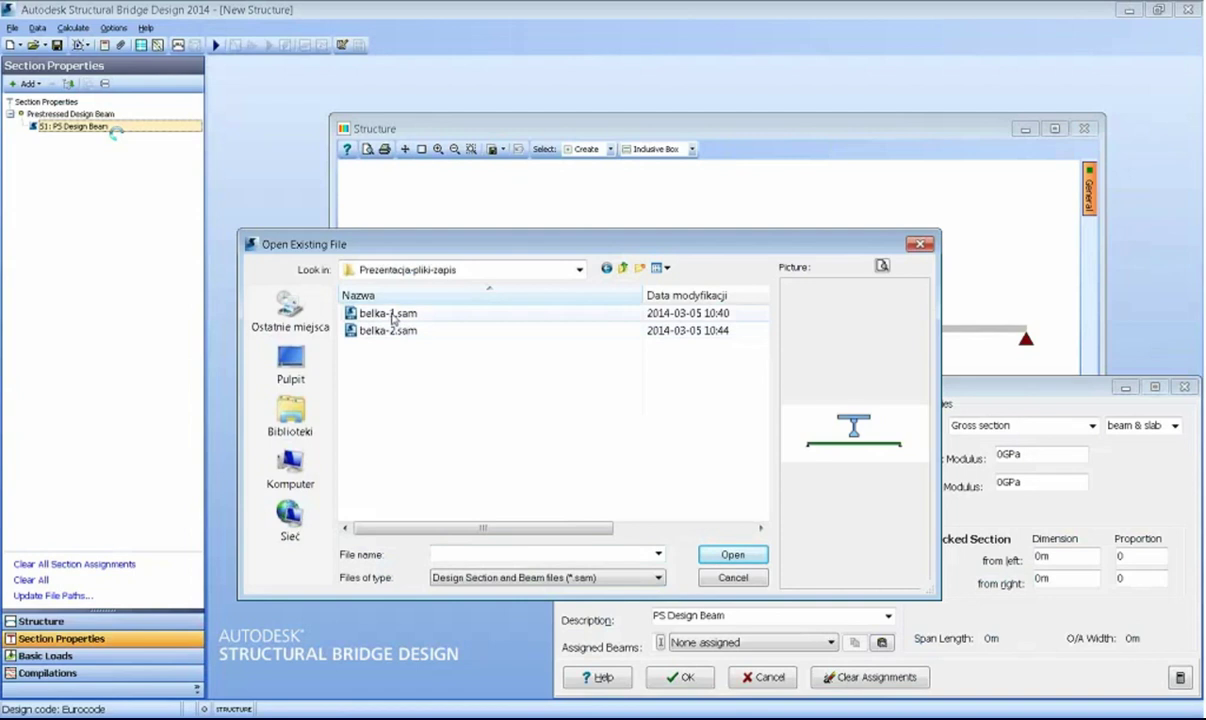
left_click(732, 555)
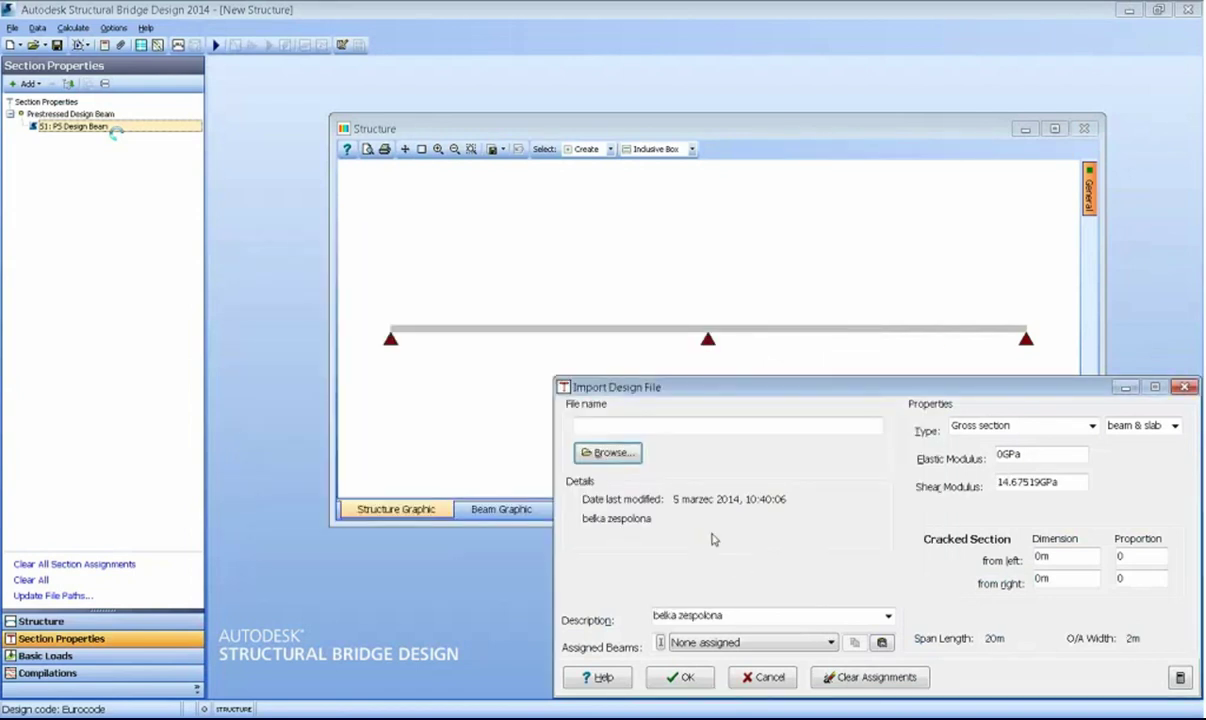
left_click(548, 329)
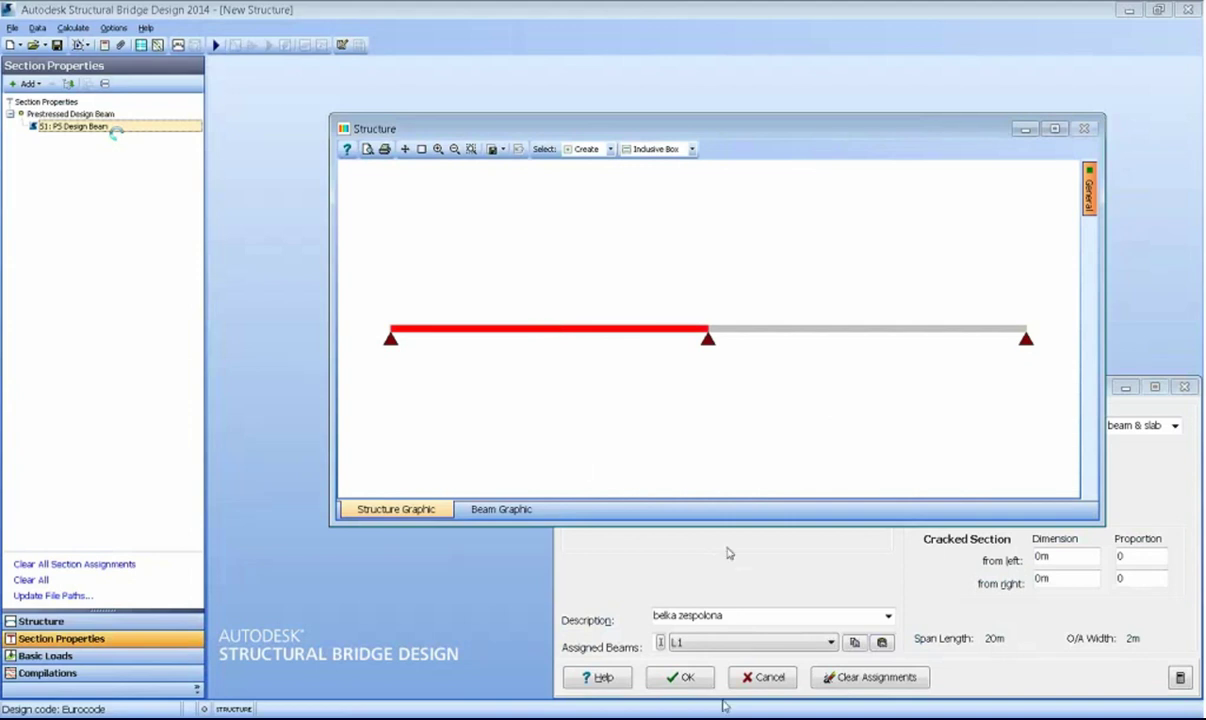
left_click(682, 679)
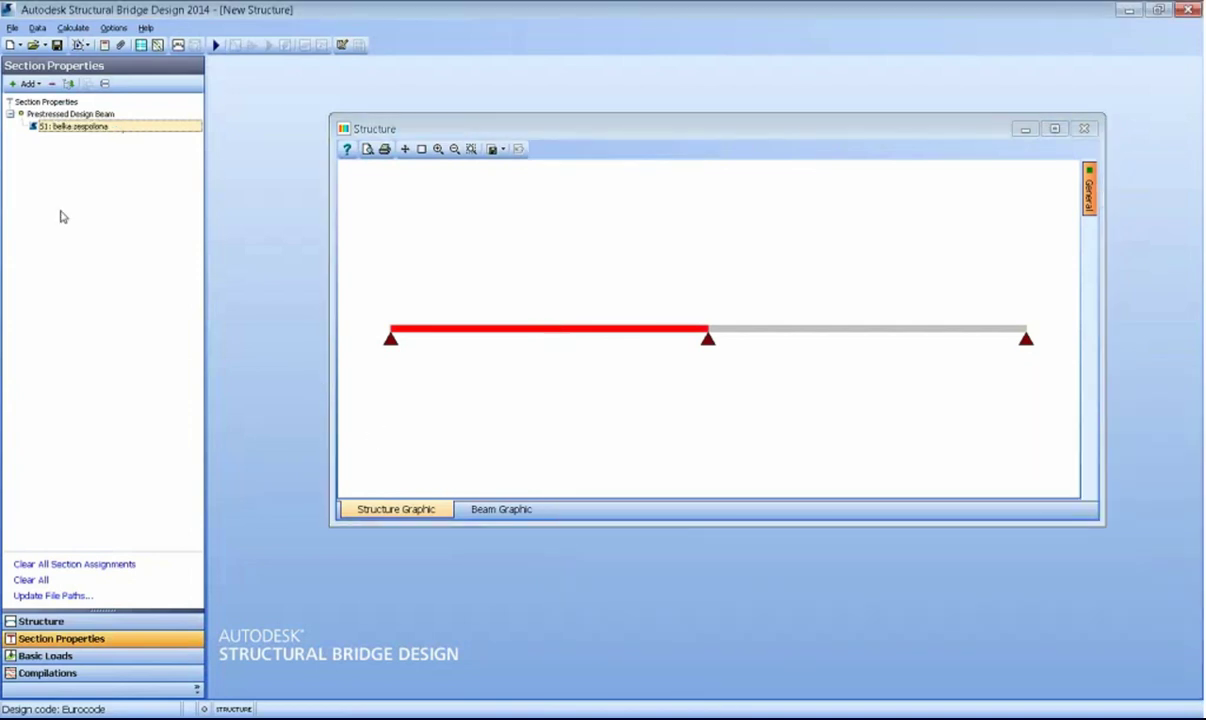
- Add a second pre-tensioned prestressed design beam from belka-2.sam and assign it to the second span
left_click(30, 84)
left_click(96, 136)
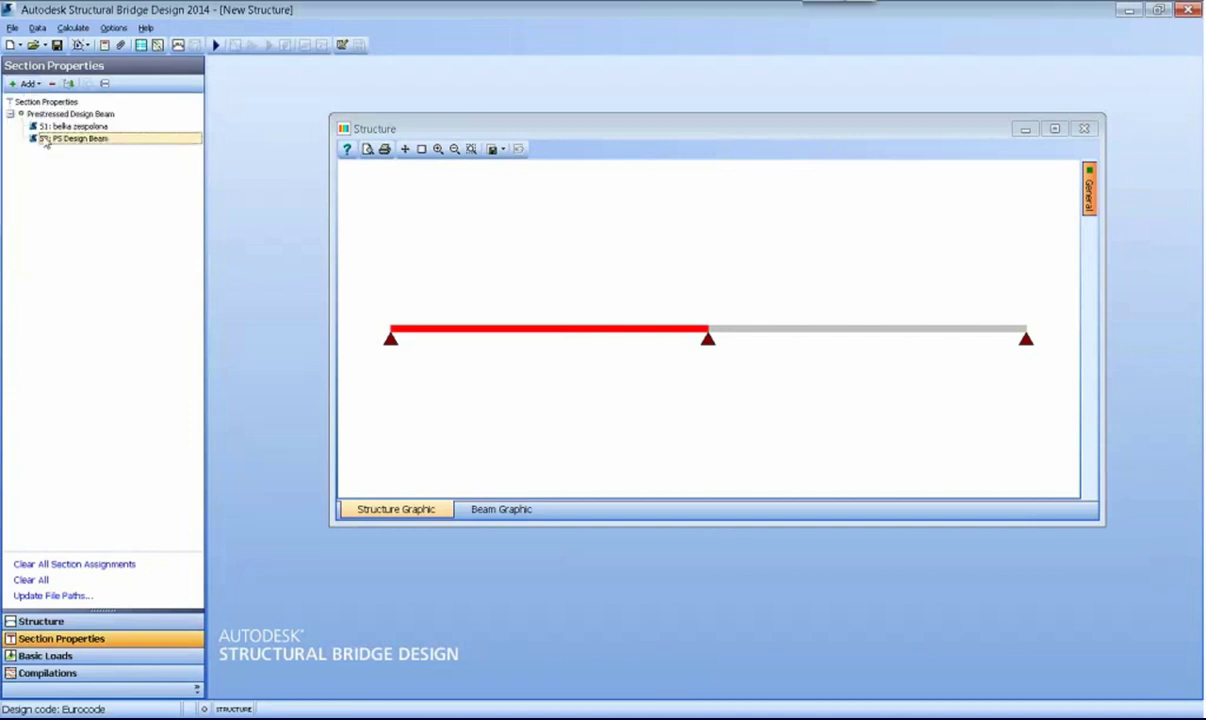
left_click(607, 453)
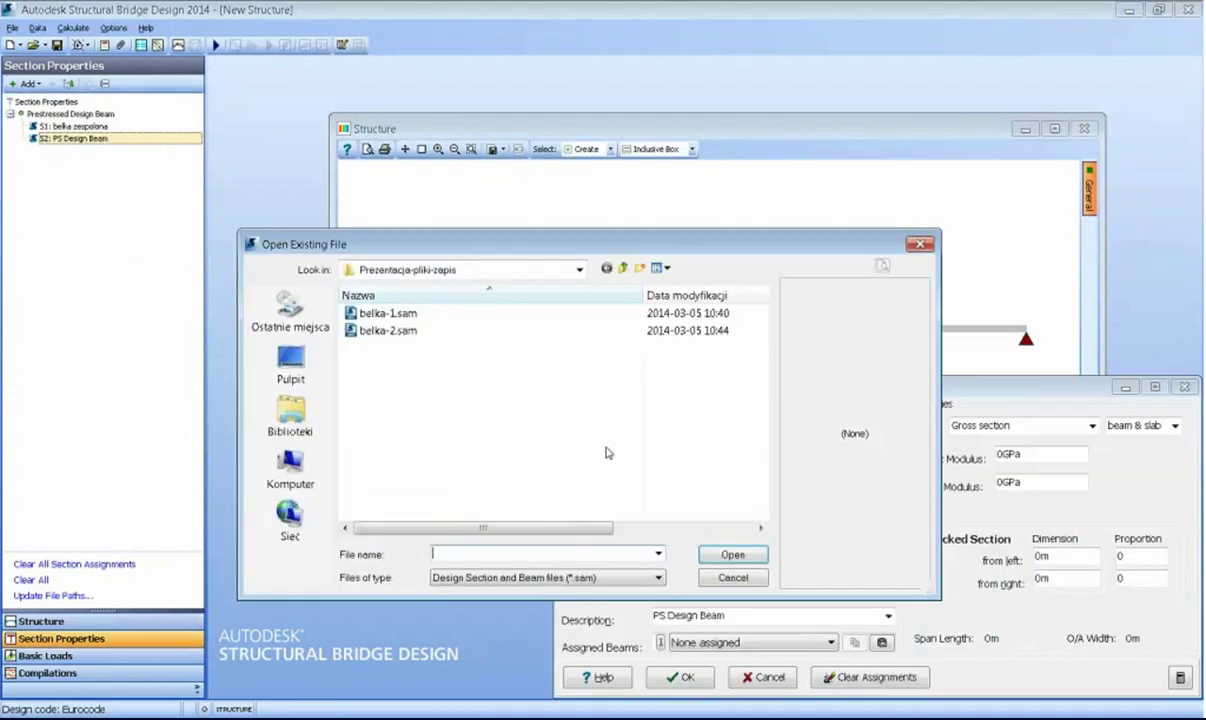
left_click(392, 331)
left_click(733, 556)
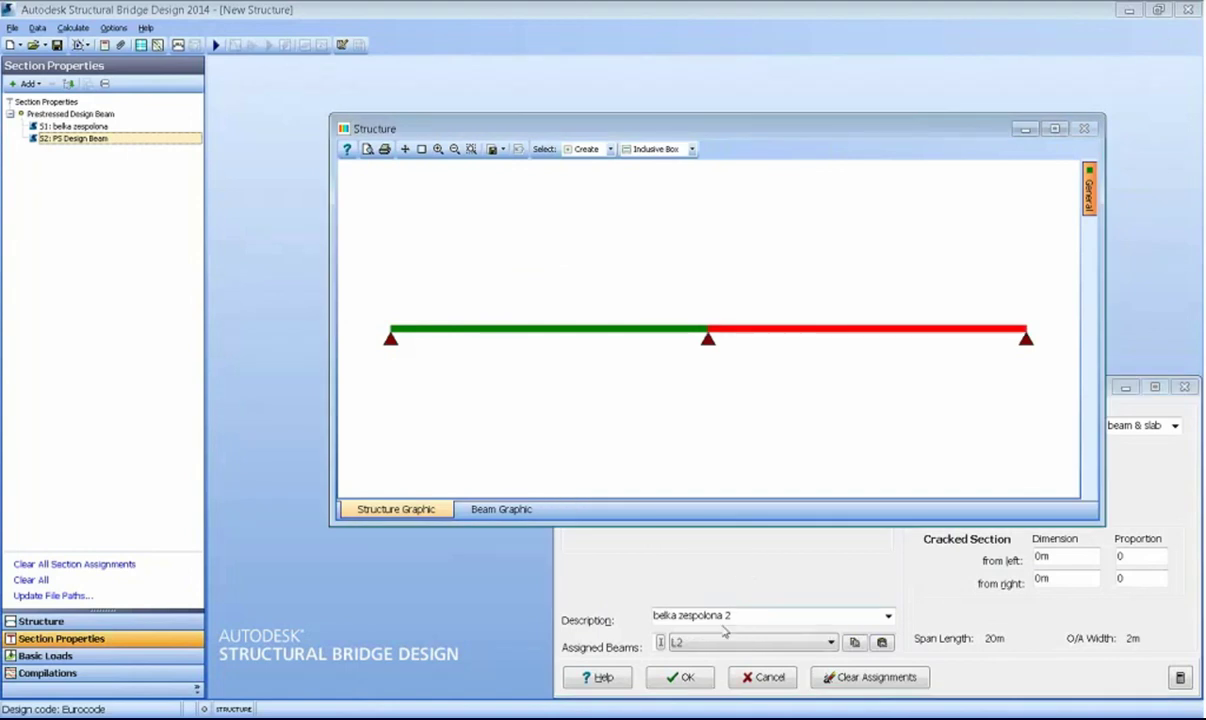
left_click(690, 678)
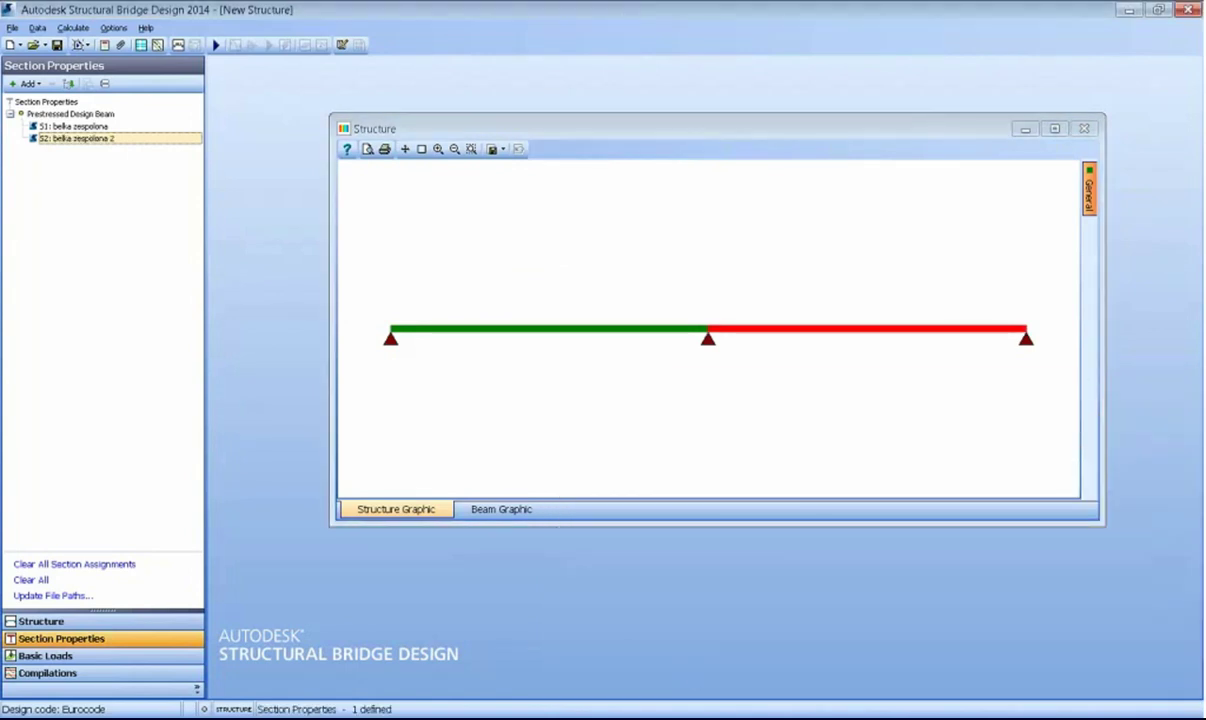
key("Up")
key("Down")
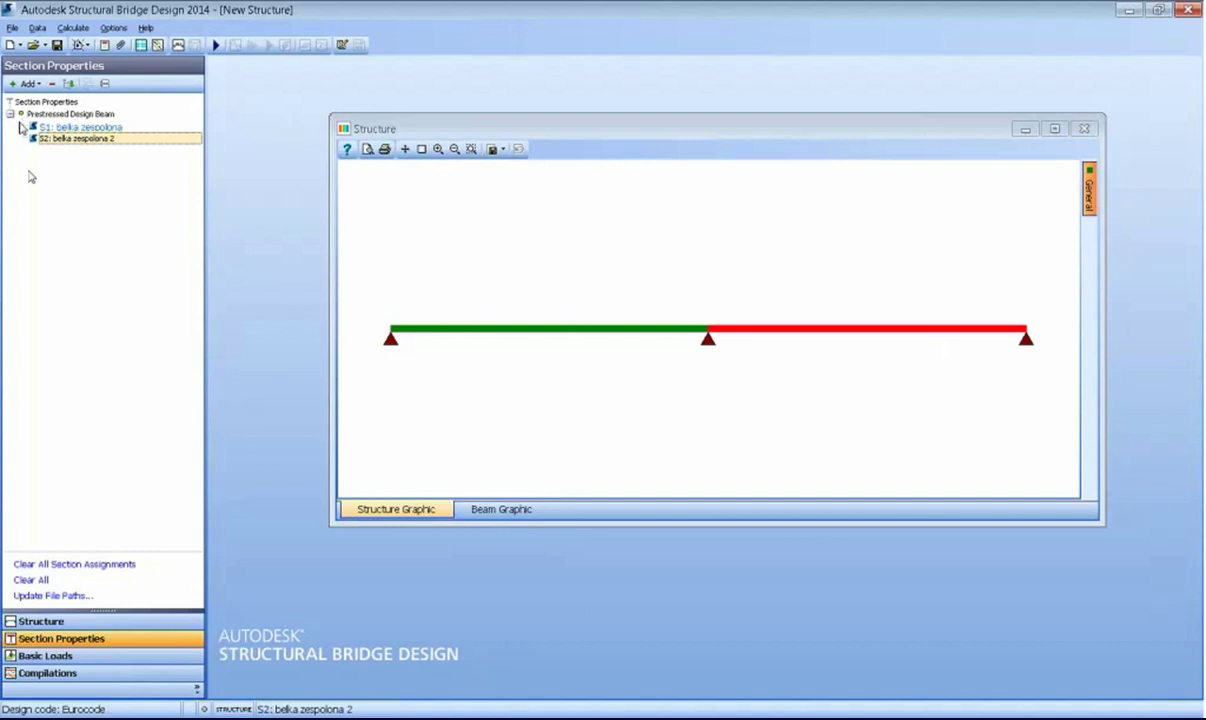
key("Up")
key("Down")
left_click(67, 141)
left_click(69, 145)
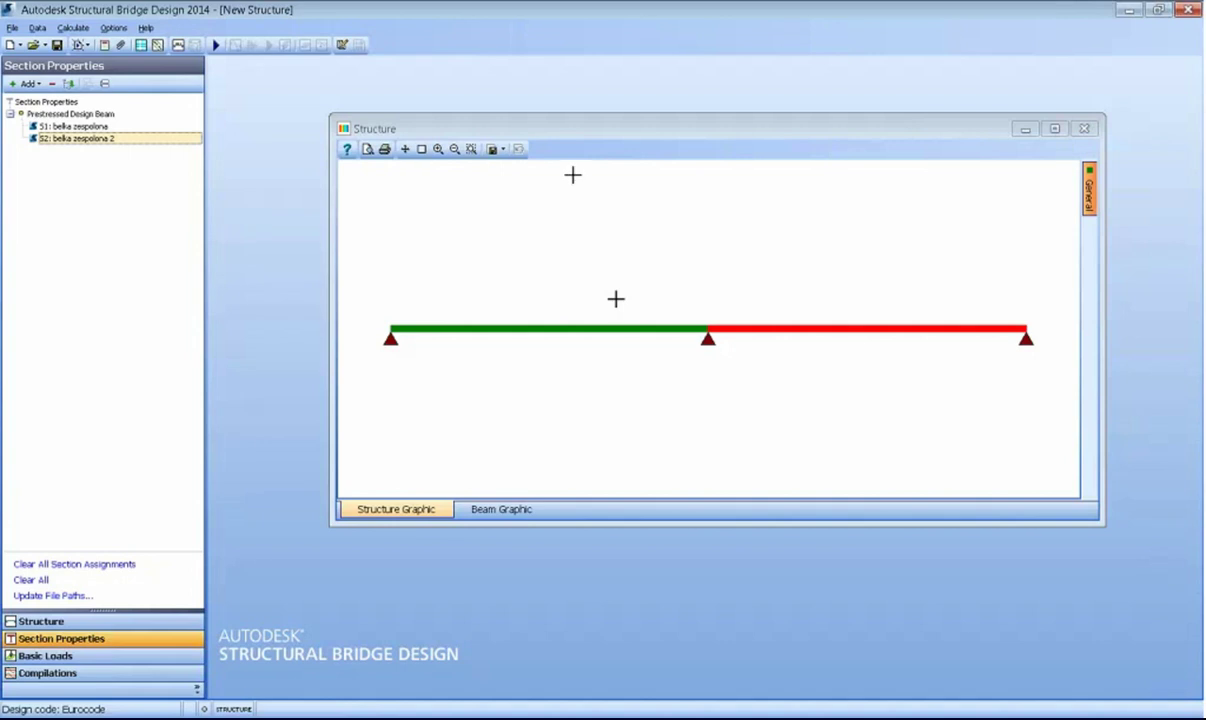
- Run the automated highway live load analysis with gr1a and gr1b included, and display the envelope for gr1b and gr5
left_click(37, 28)
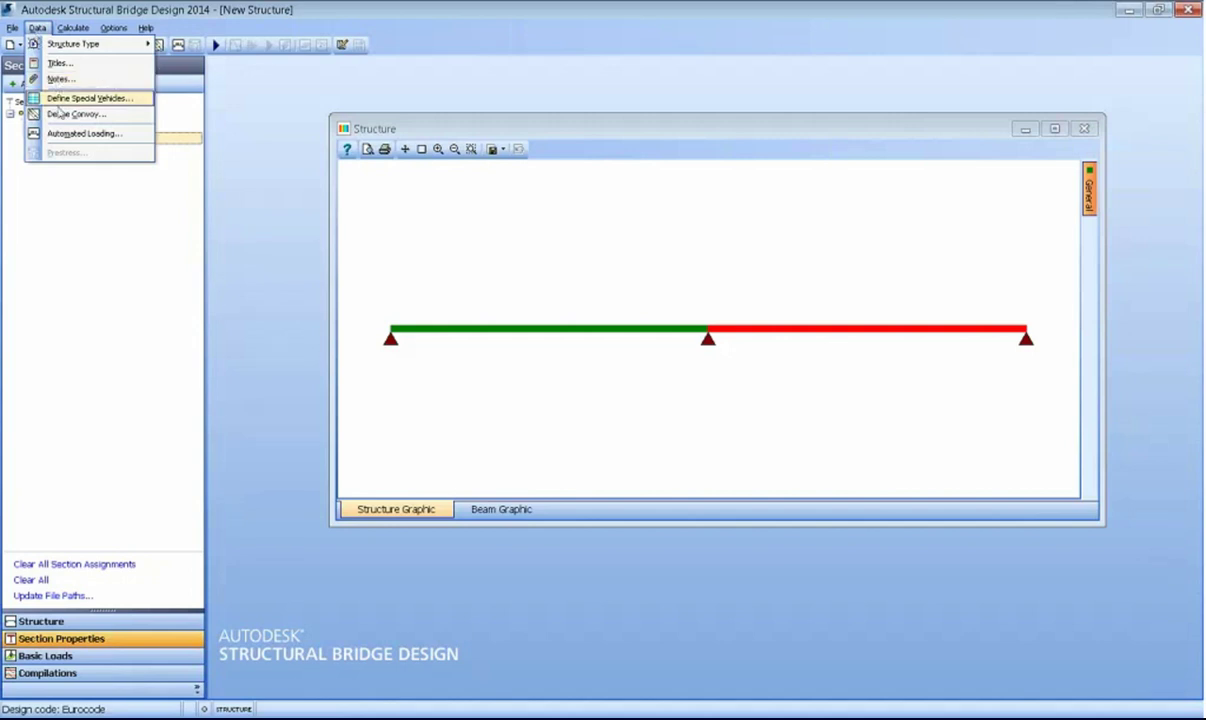
left_click(103, 140)
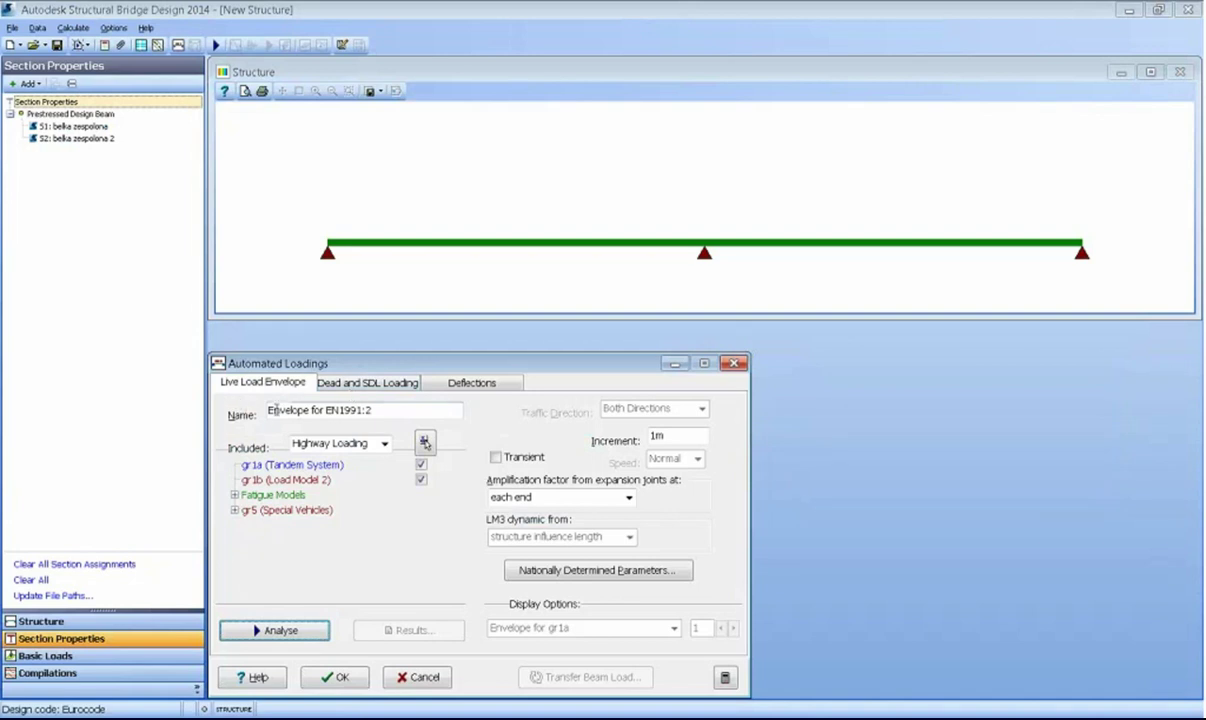
left_click(234, 495)
left_click(234, 495)
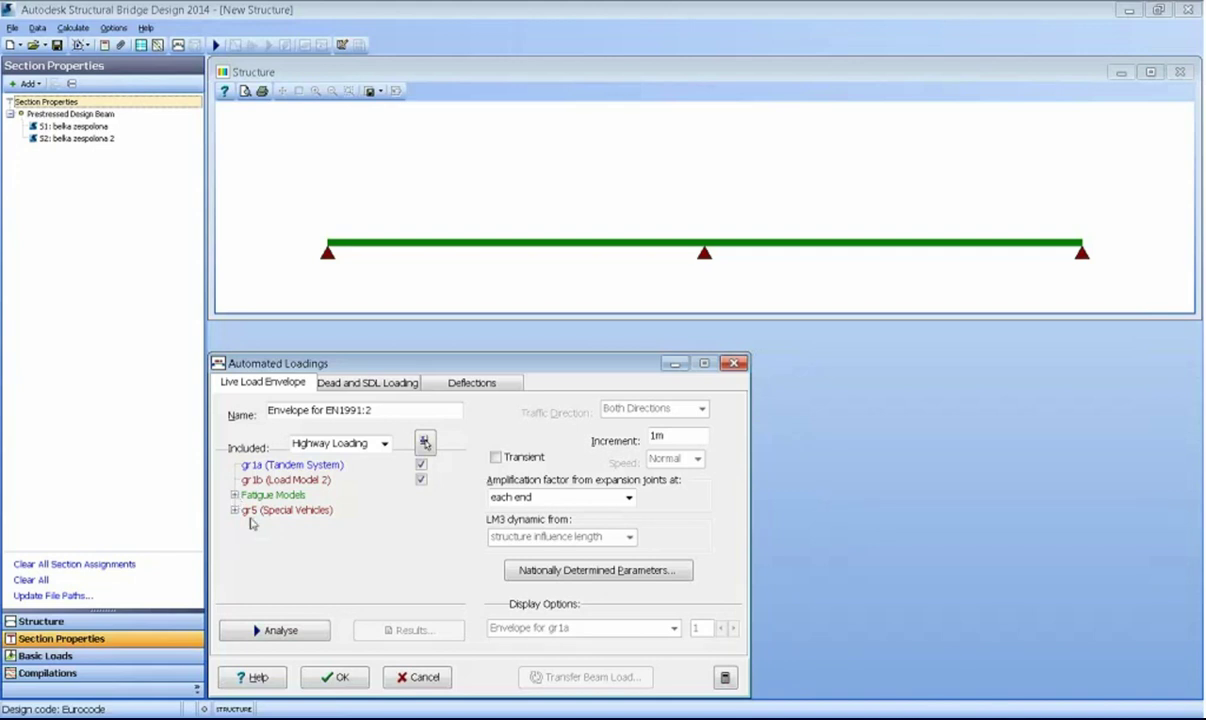
left_click(270, 630)
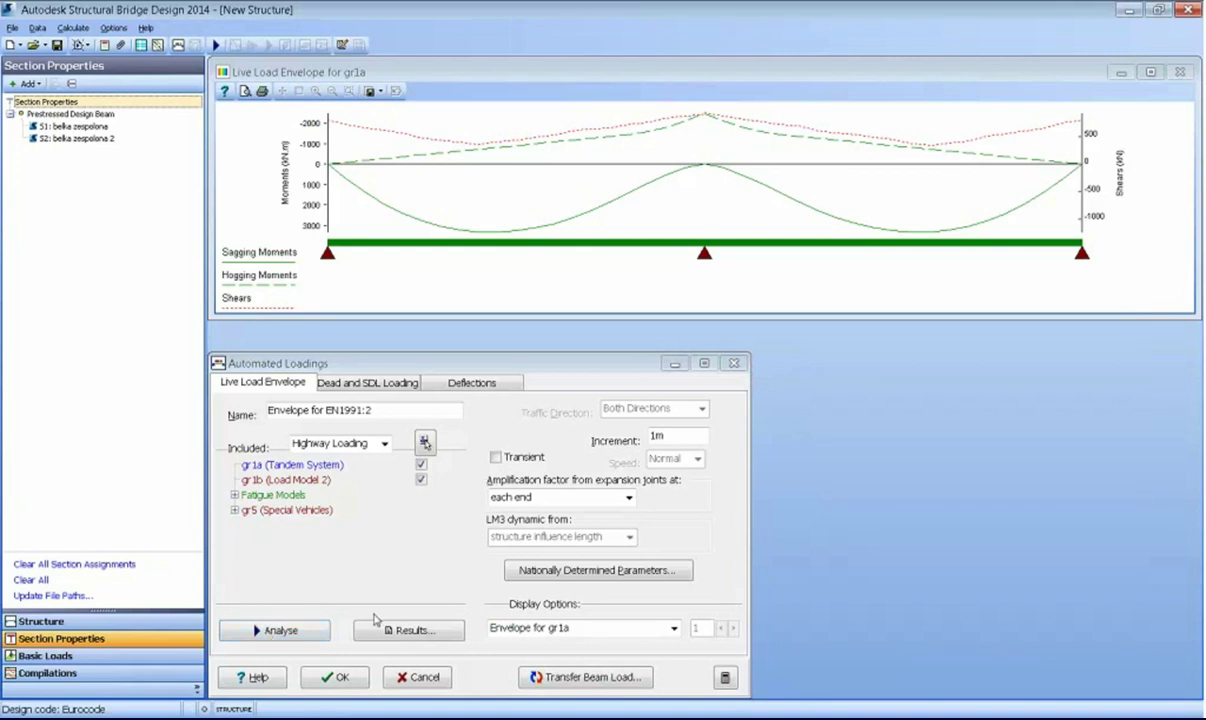
left_click(675, 628)
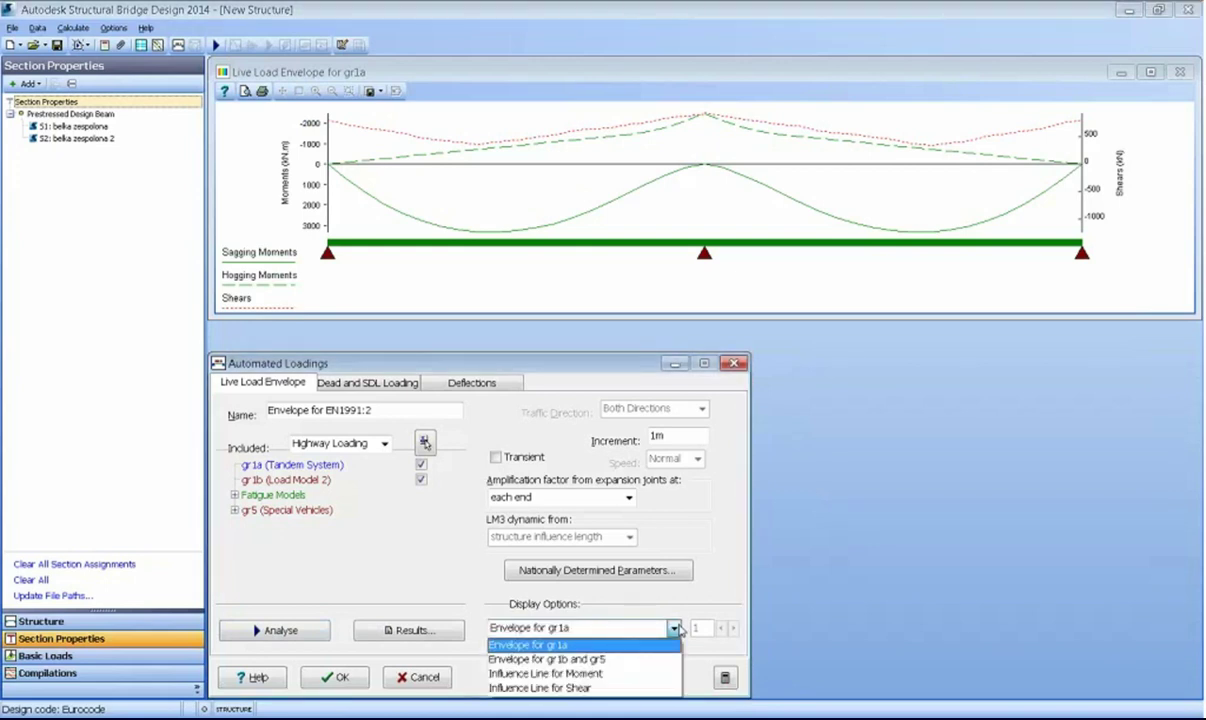
left_click(655, 659)
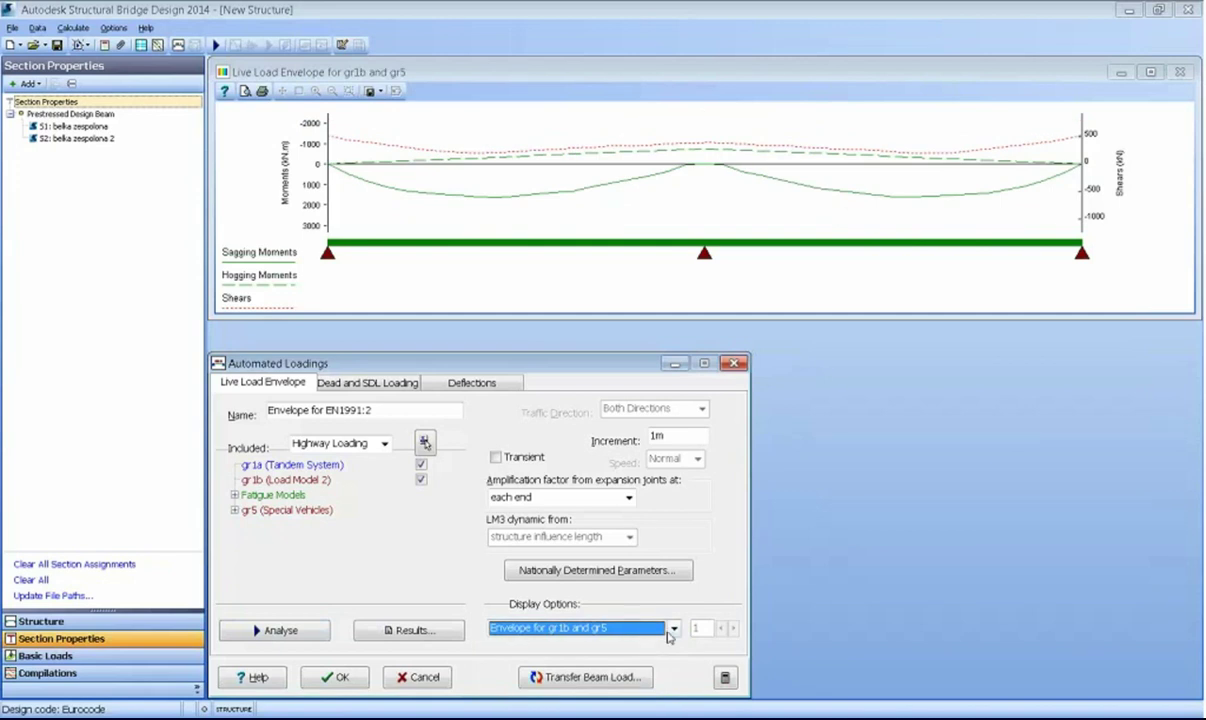
- Display the influence line for moment and go through the points along both spans up to point 40
left_click(673, 629)
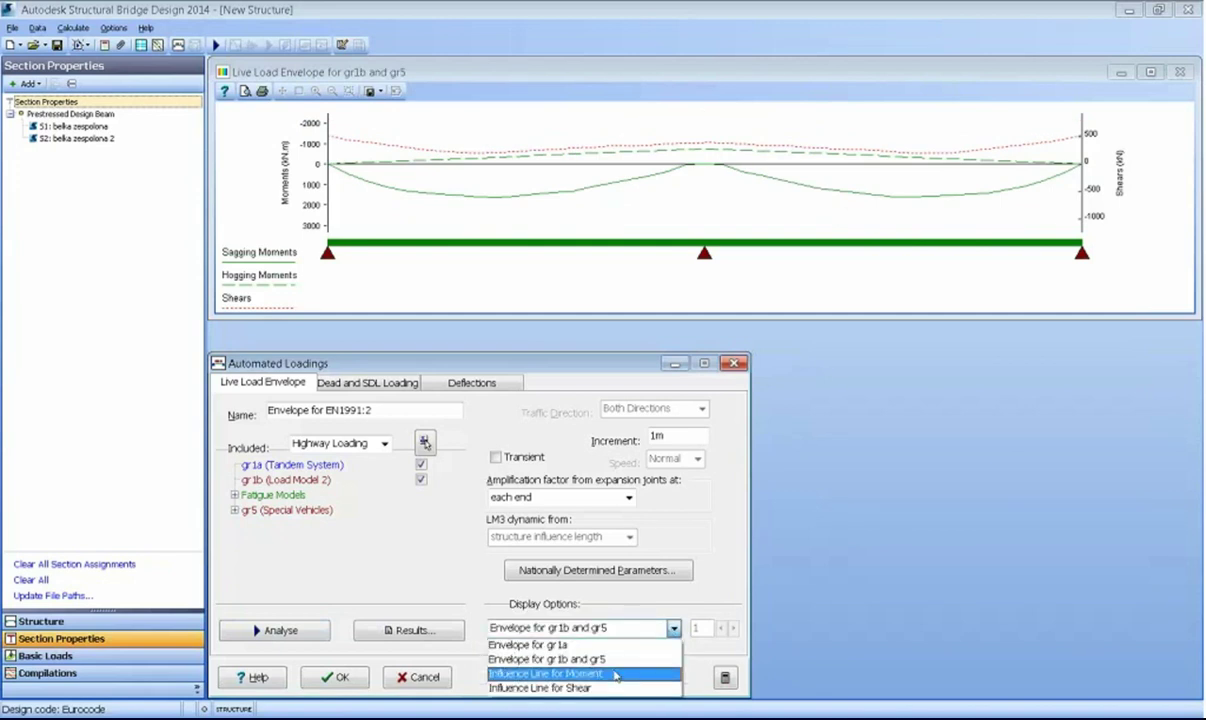
left_click(615, 676)
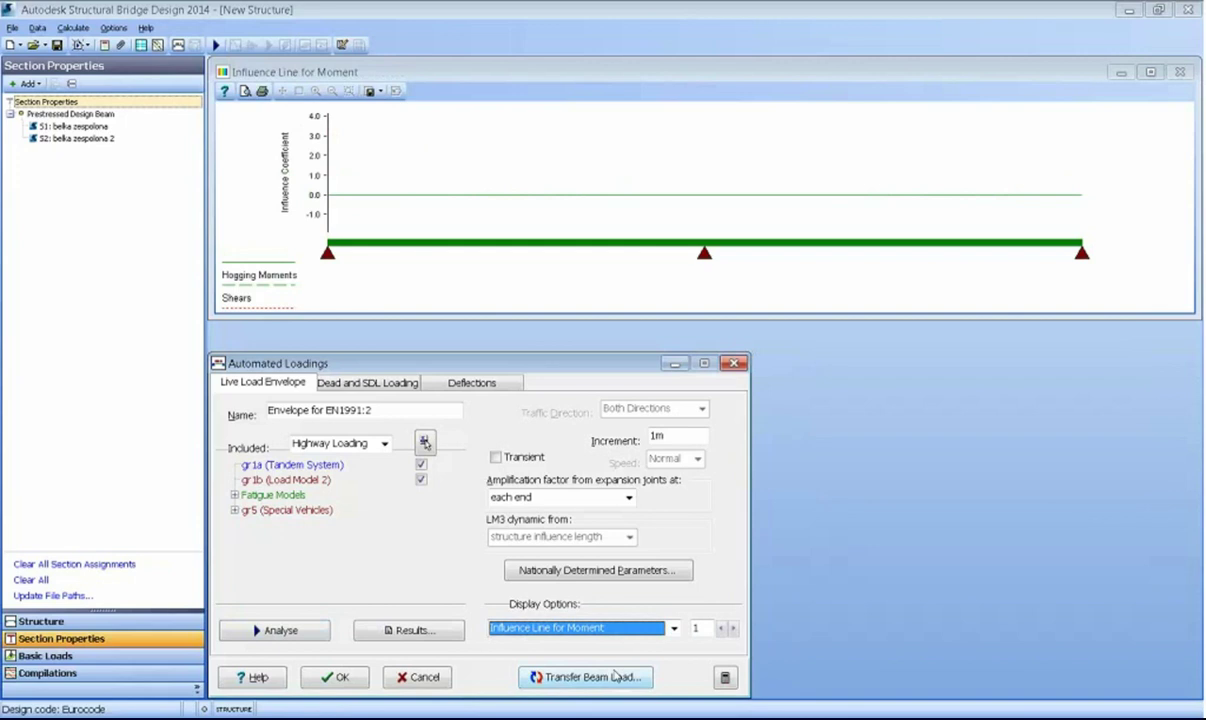
left_click(731, 629)
left_click(733, 629)
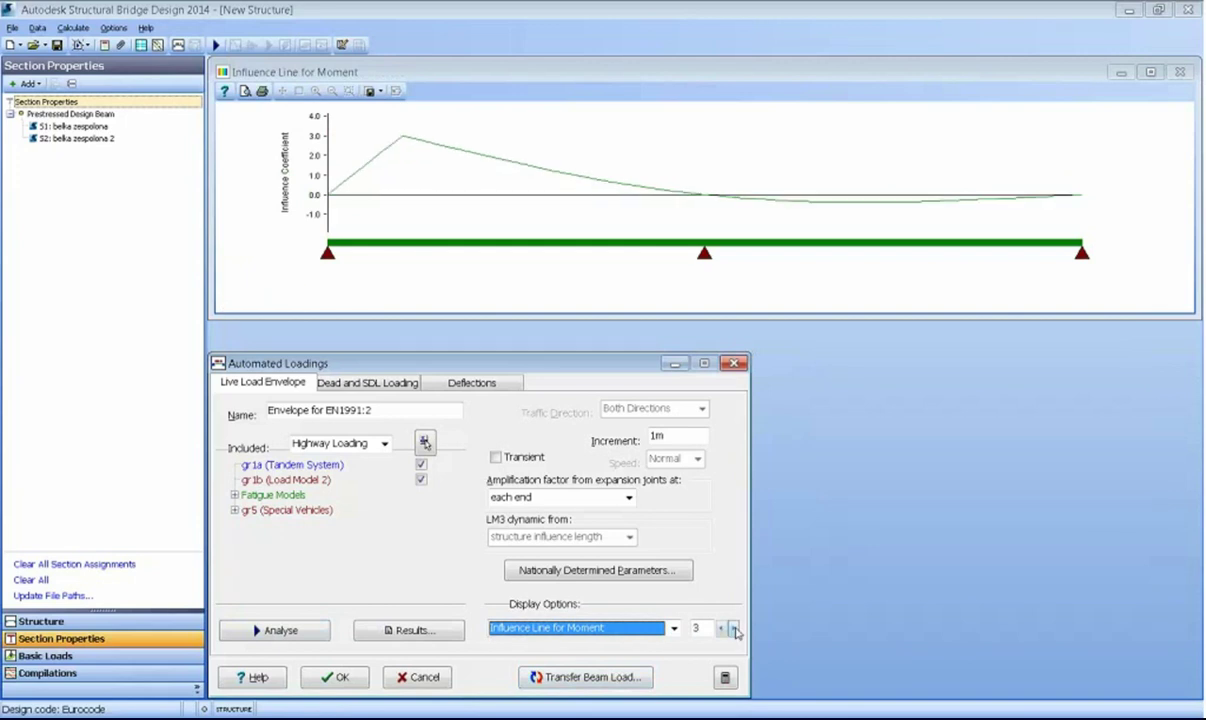
left_click(734, 629)
left_click(734, 629)
left_click(734, 629)
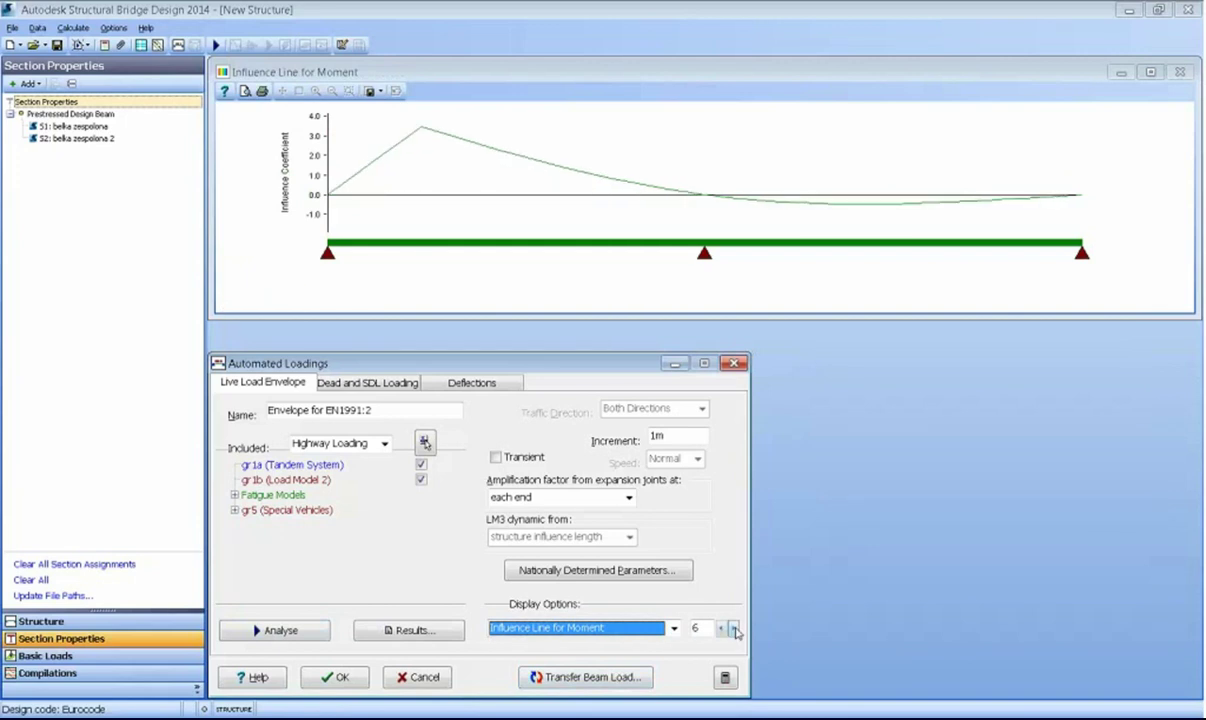
left_click(734, 629)
left_click(734, 629)
left_click(734, 629)
left_click(734, 629)
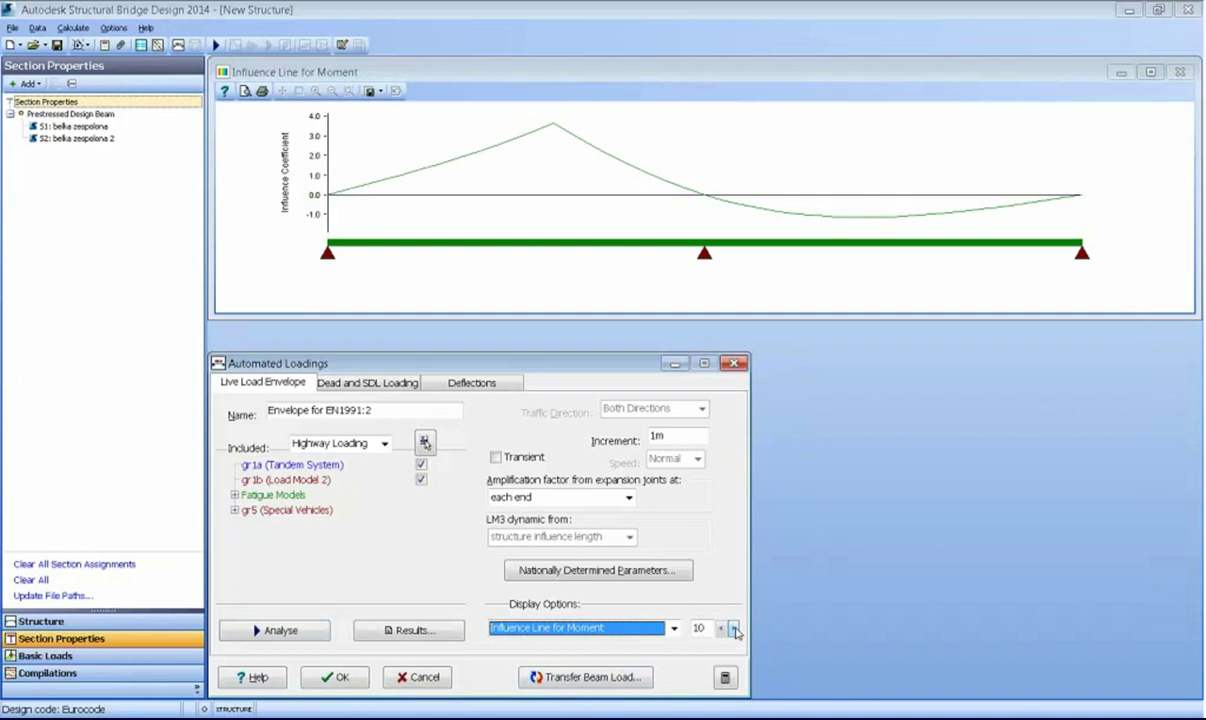
left_click(734, 629)
left_click(734, 629)
left_click(734, 629)
left_click(734, 629)
left_click(734, 629)
left_click(734, 629)
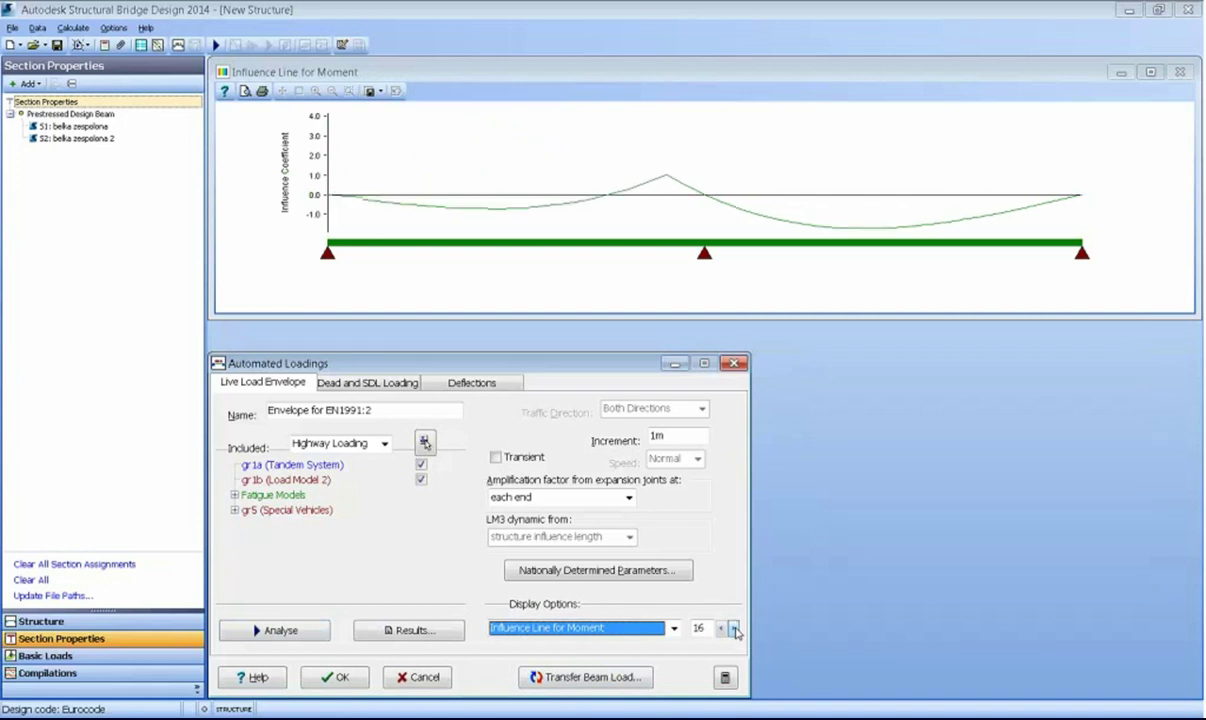
left_click(734, 629)
left_click(734, 629)
left_click(734, 629)
left_click(733, 628)
left_click(733, 628)
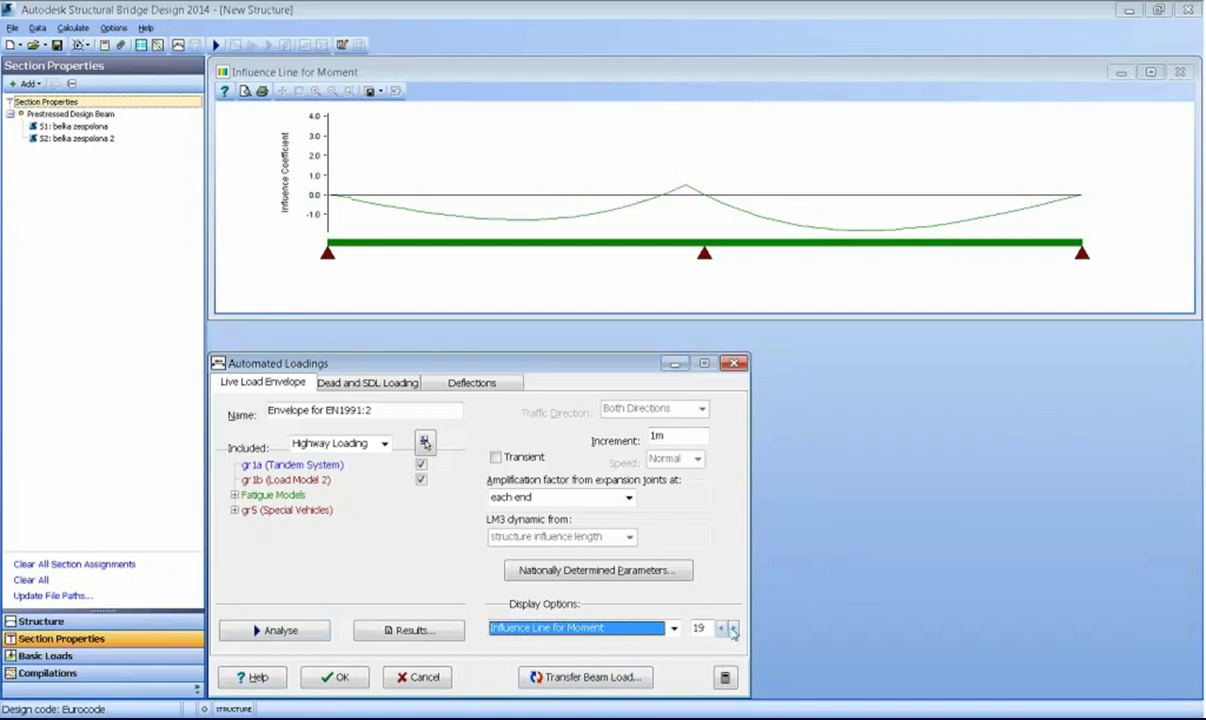
left_click(733, 628)
left_click(733, 628)
left_click(733, 628)
left_click(733, 628)
left_click(733, 628)
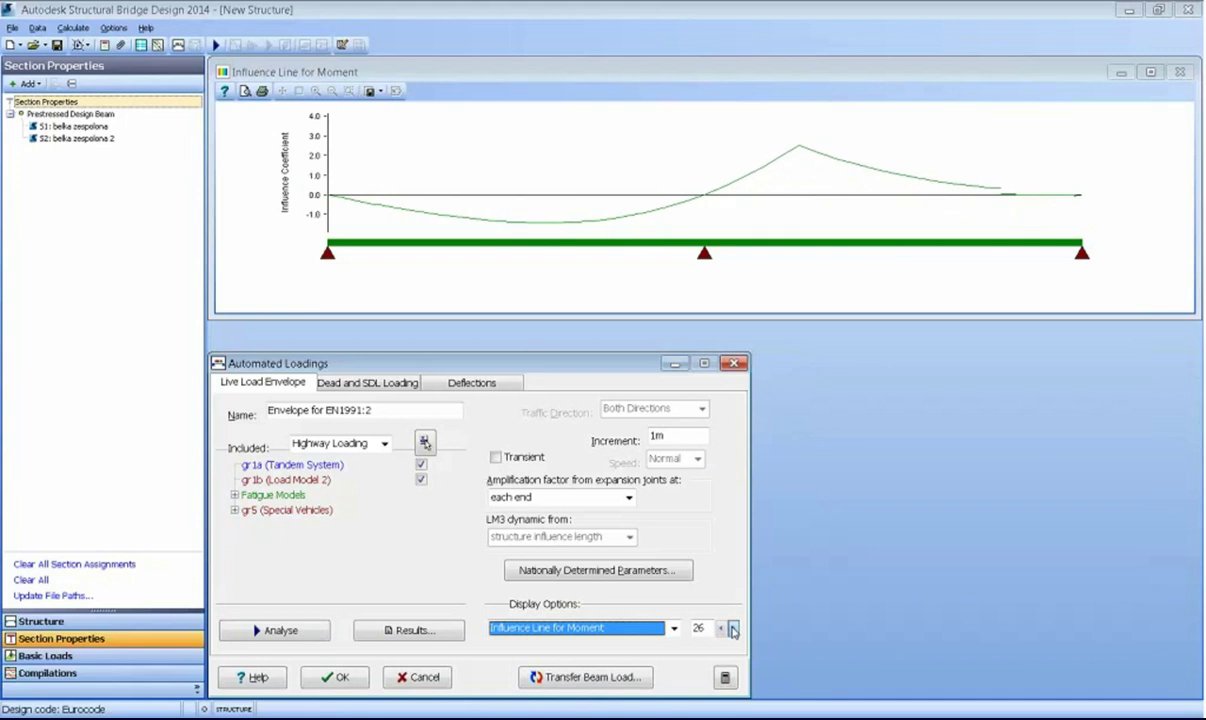
left_click(733, 628)
left_click(733, 628)
left_click(733, 628)
left_click(733, 628)
left_click(733, 628)
left_click(733, 628)
left_click(733, 628)
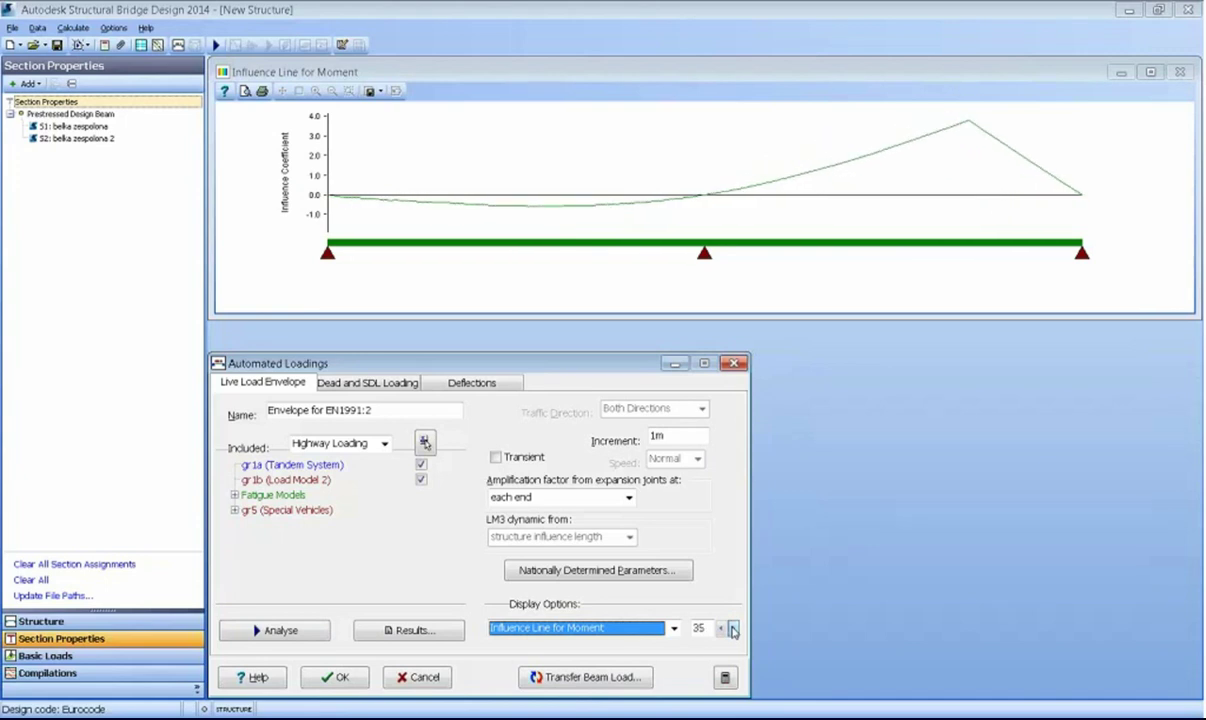
left_click(733, 628)
left_click(733, 628)
left_click(733, 628)
left_click(733, 628)
left_click(733, 628)
left_click(733, 628)
left_click(733, 628)
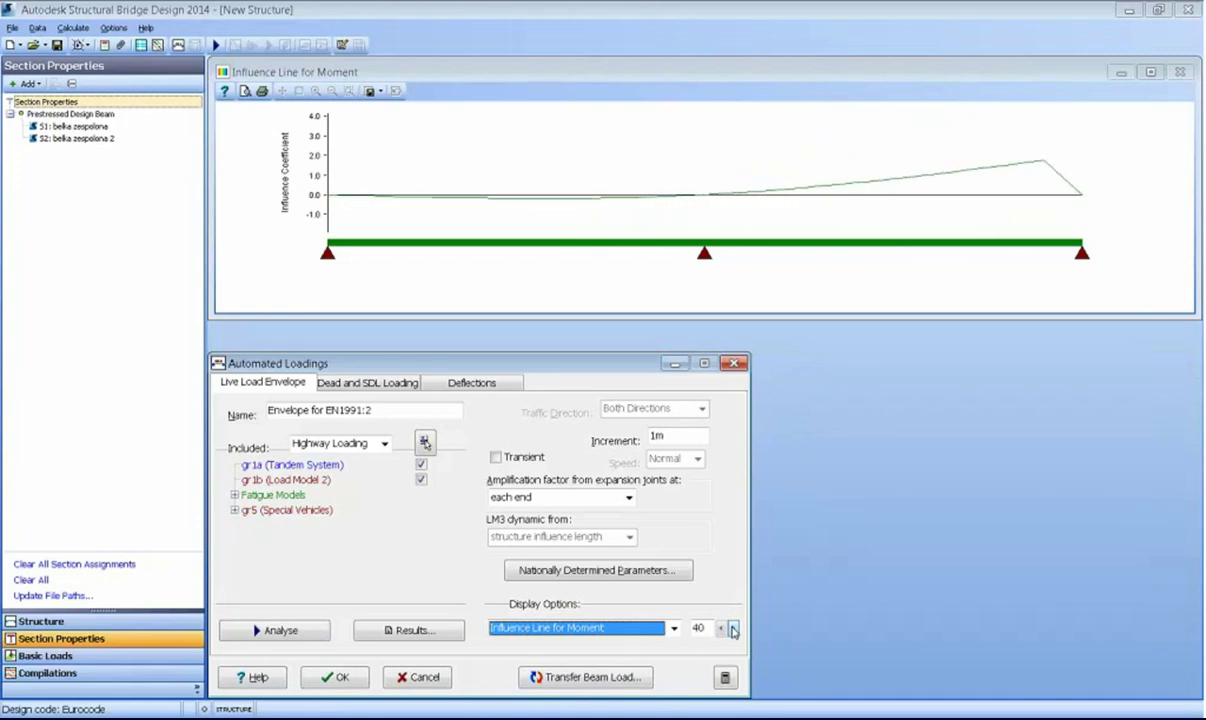
- Display the influence line for shear and go back through the points along the beam to point 34
left_click(667, 630)
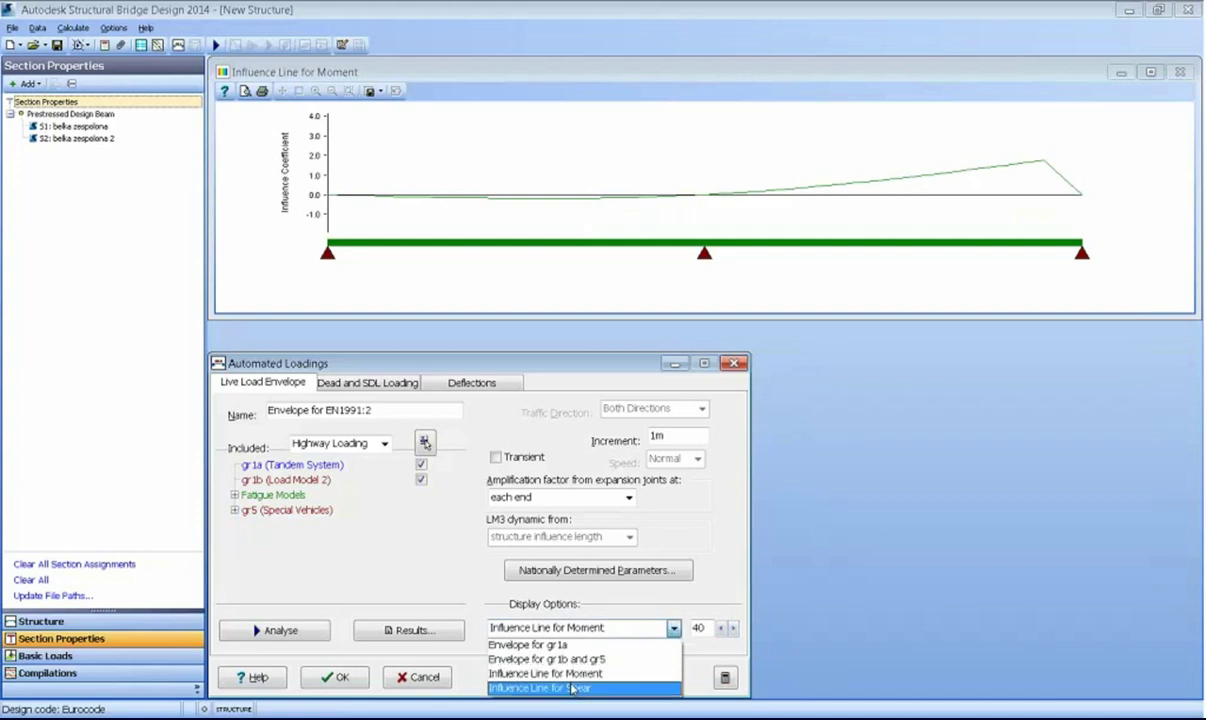
left_click(573, 689)
left_click(720, 630)
left_click(720, 630)
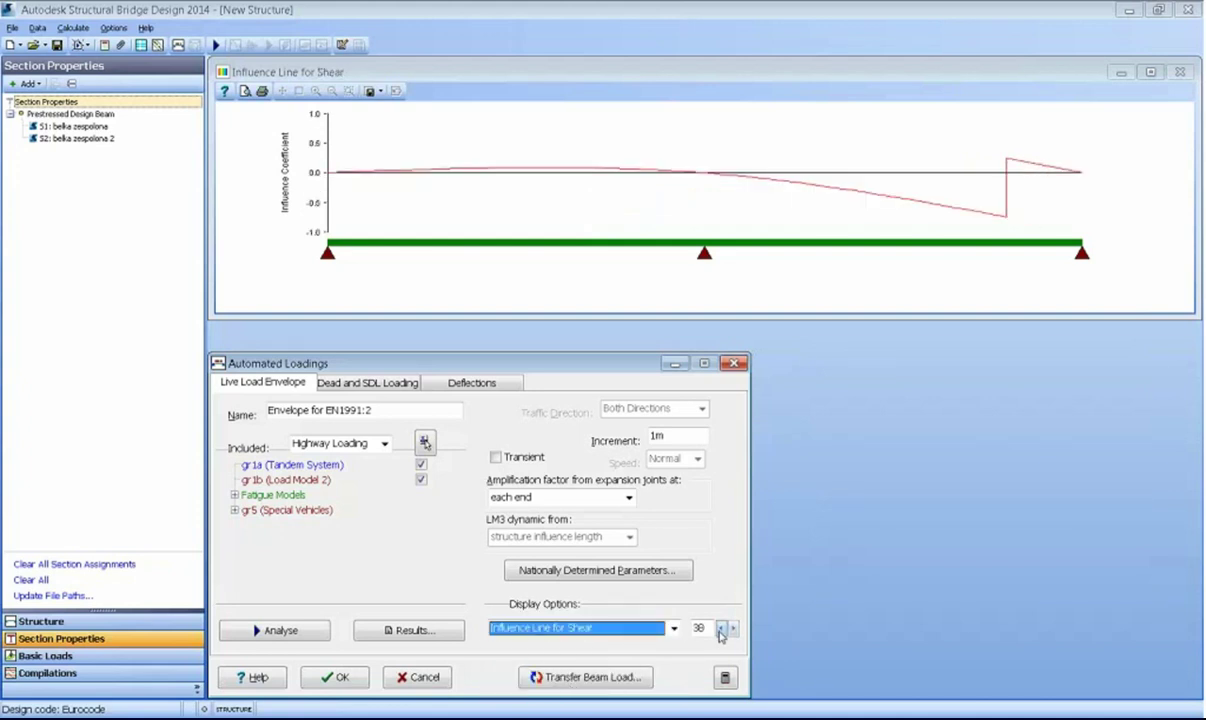
left_click(720, 630)
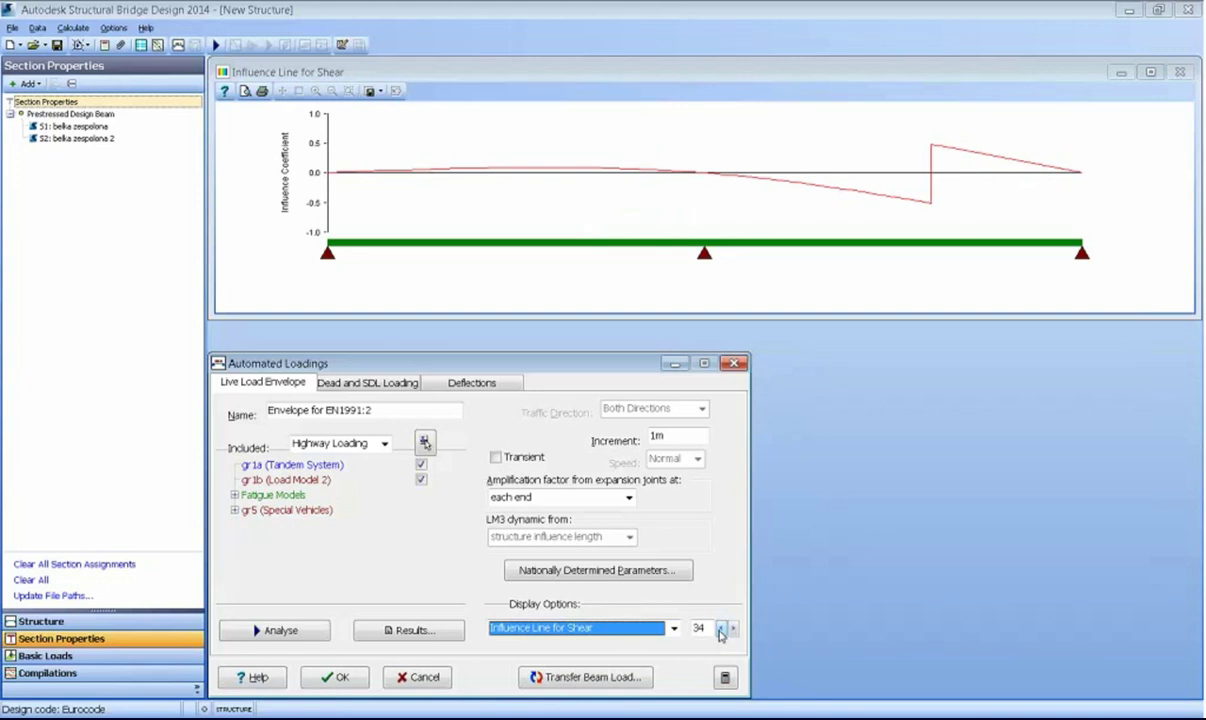
- Set the dead loads analysis to be continuous from Stage 2 Concrete in the dead and SDL loading settings
left_click(372, 383)
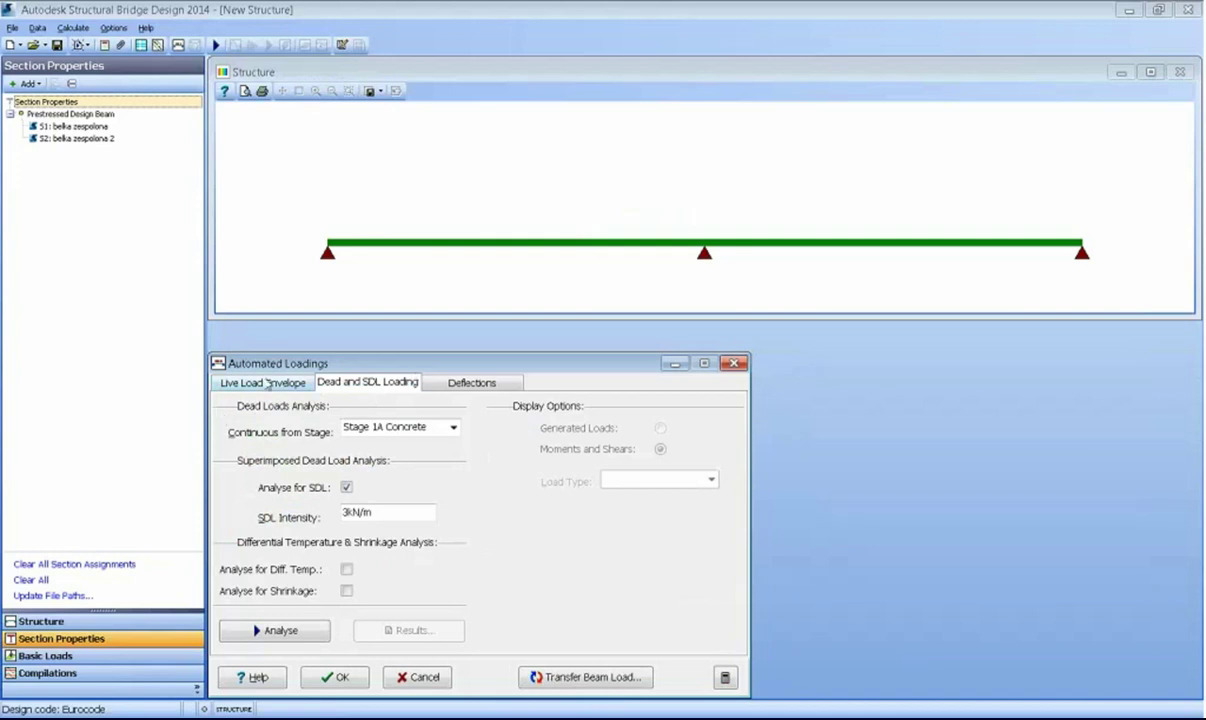
left_click(455, 430)
left_click(400, 487)
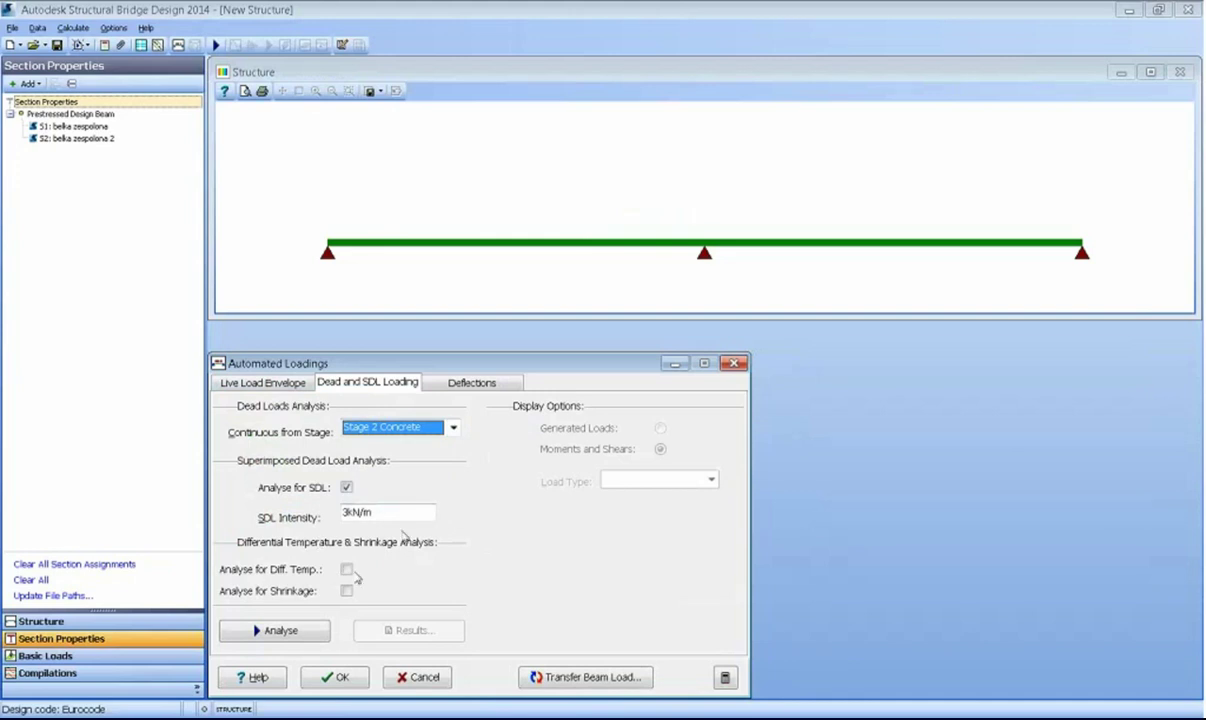
- Run the dead and superimposed dead load analysis with shrinkage included and differential temperature excluded
double_click(392, 508)
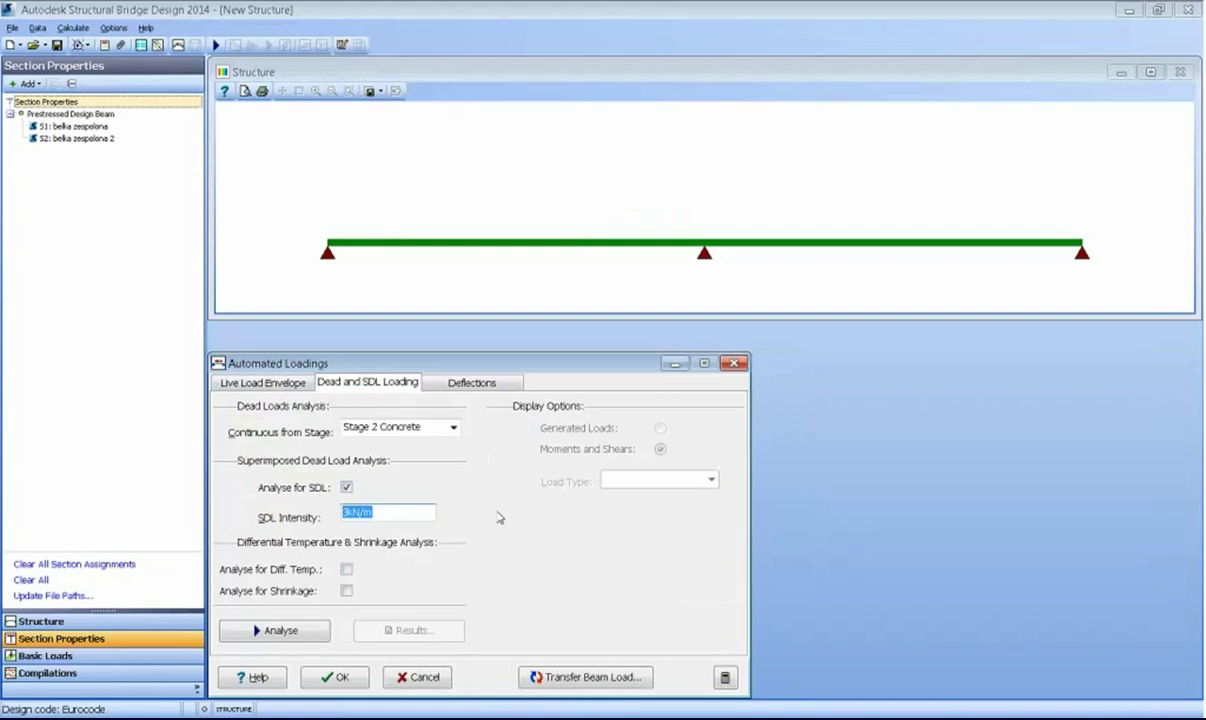
left_click(347, 570)
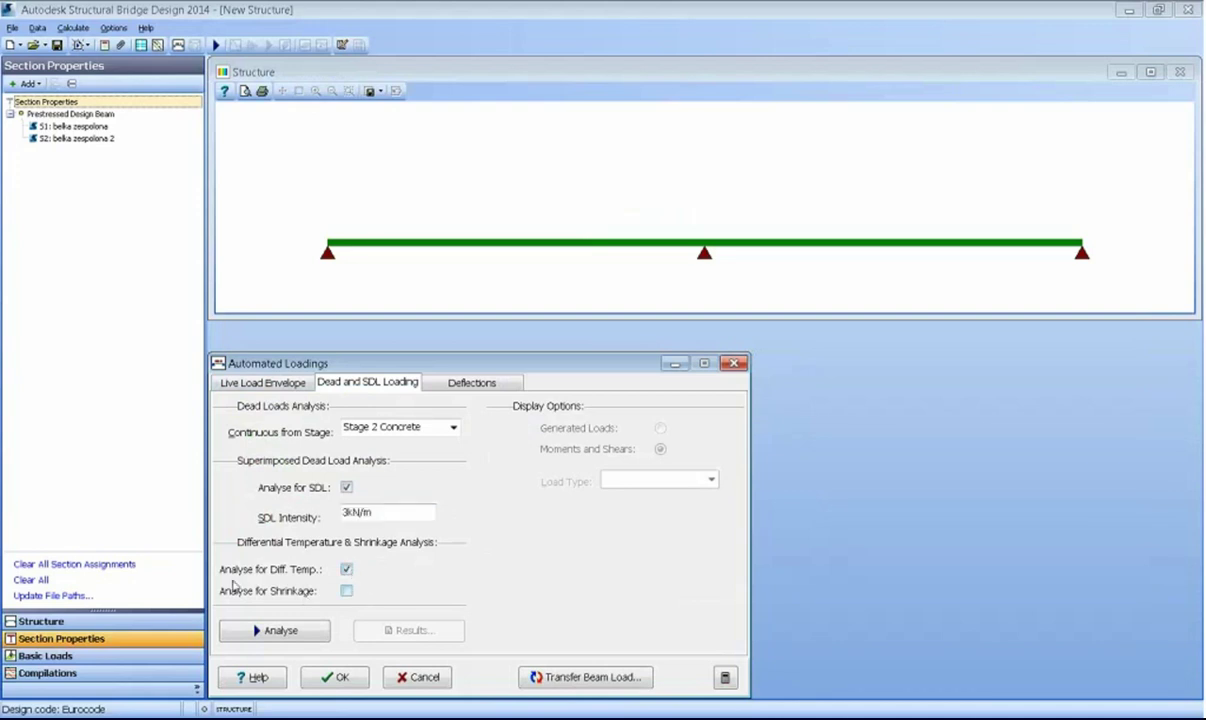
left_click(346, 591)
left_click(308, 635)
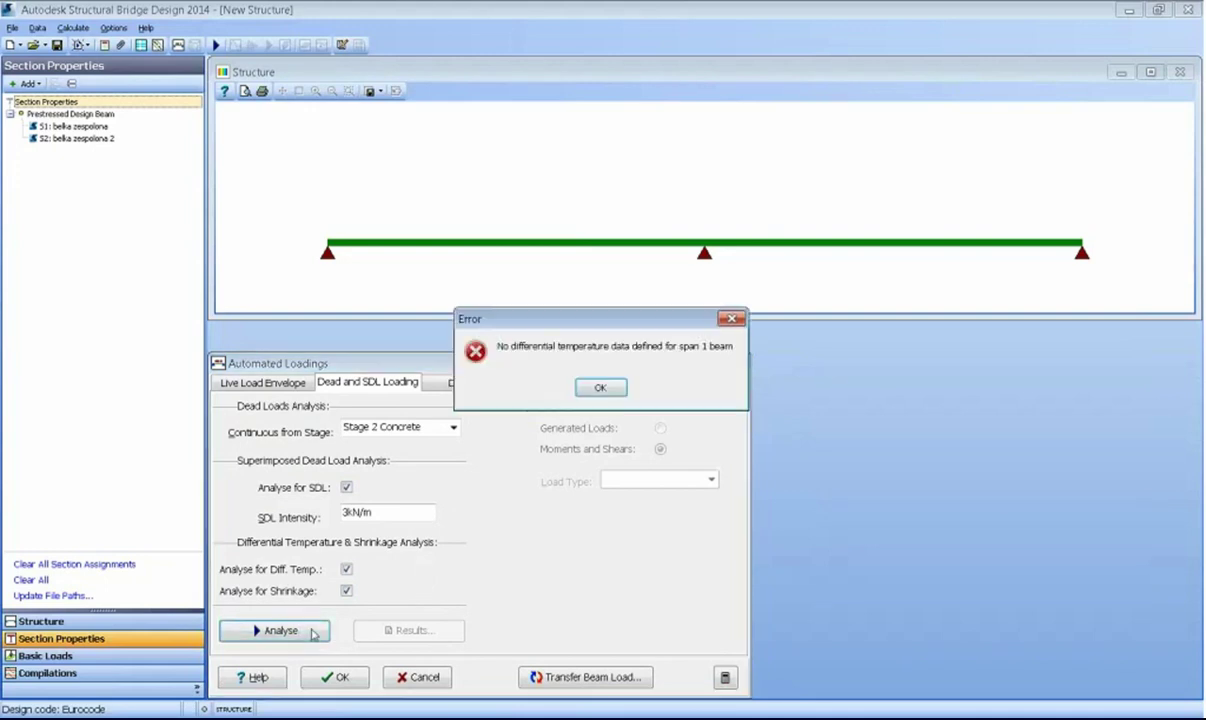
left_click(599, 388)
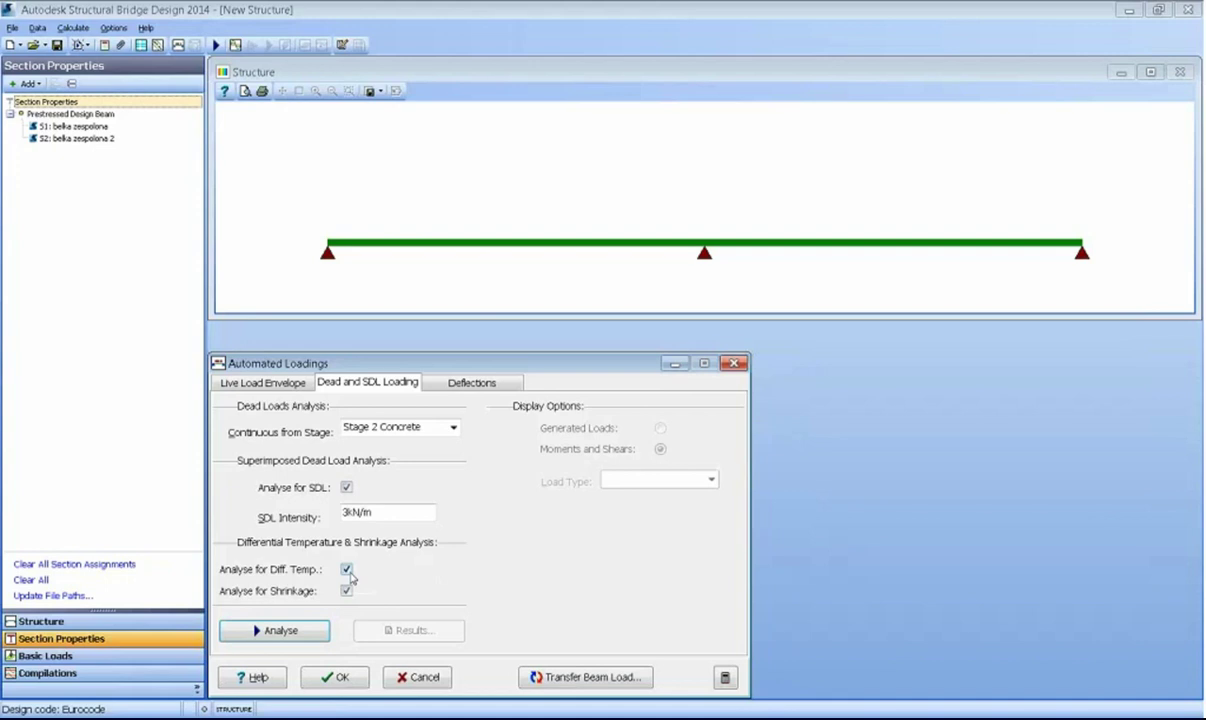
left_click(347, 570)
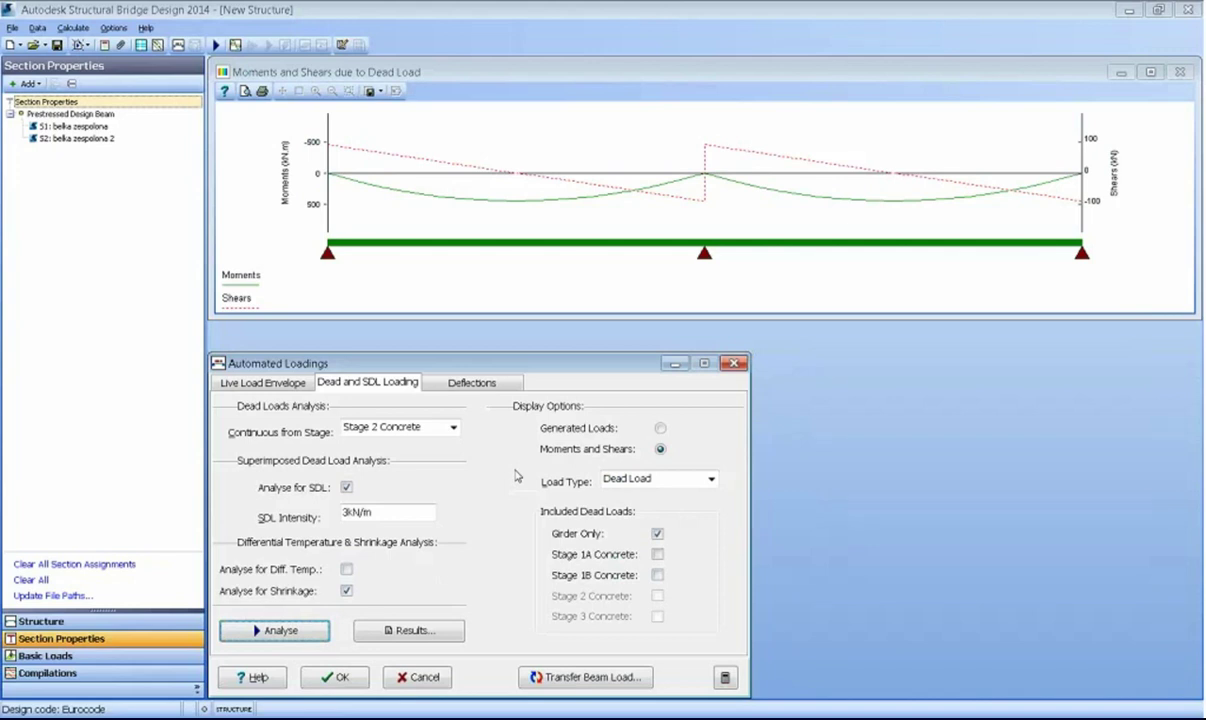
- Include the Stage 1A and Stage 1B Concrete in the displayed dead load moments and shears, and show their generated loads
left_click(658, 554)
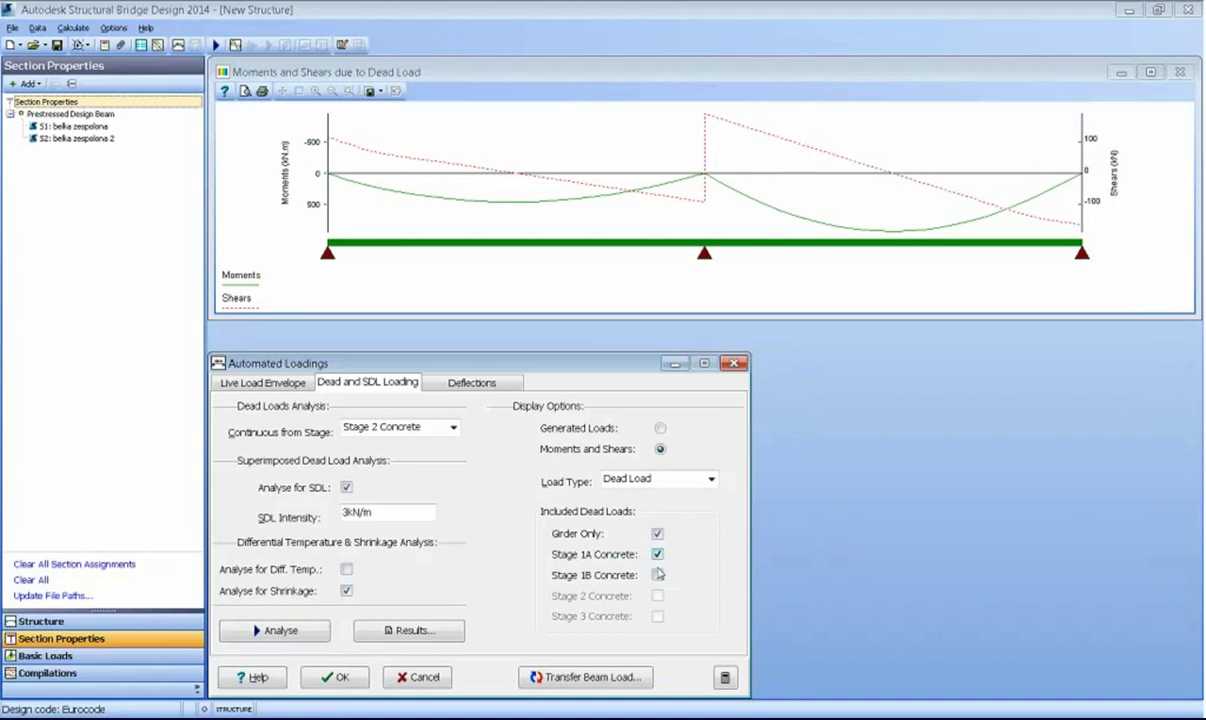
left_click(658, 576)
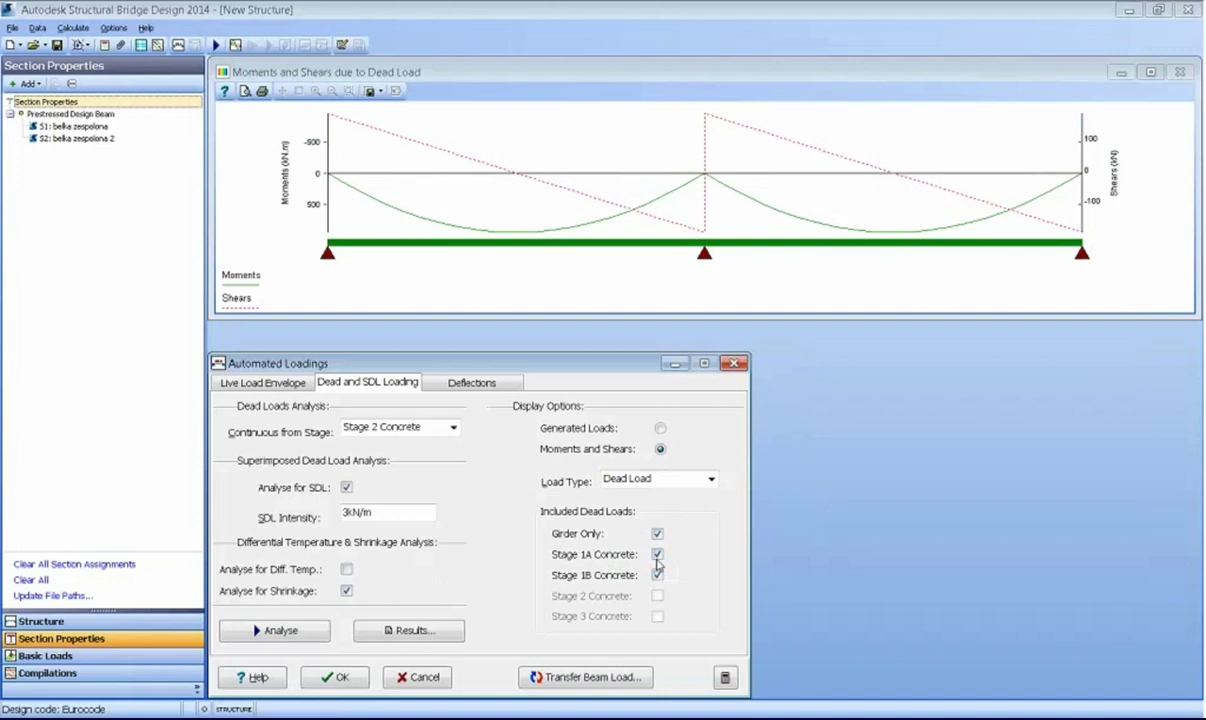
left_click(660, 428)
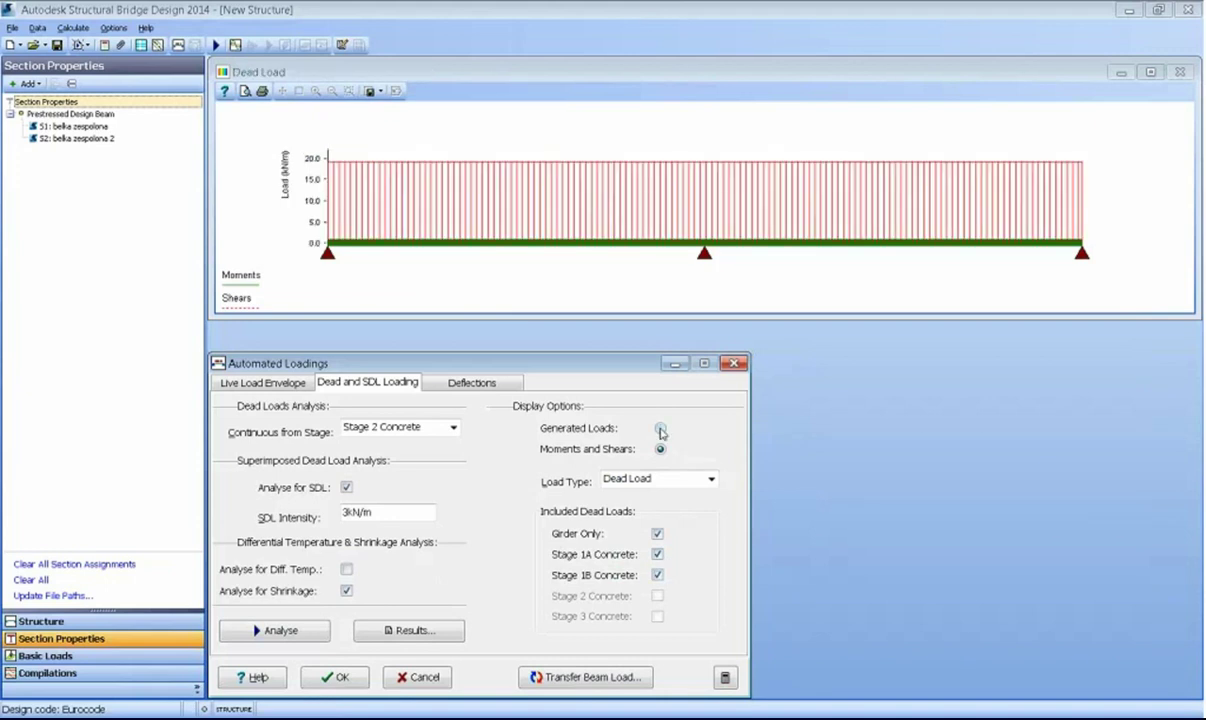
- Compare the generated dead loads for the girder only, Stage 1A Concrete only and Stage 1B Concrete only
left_click(657, 575)
left_click(657, 554)
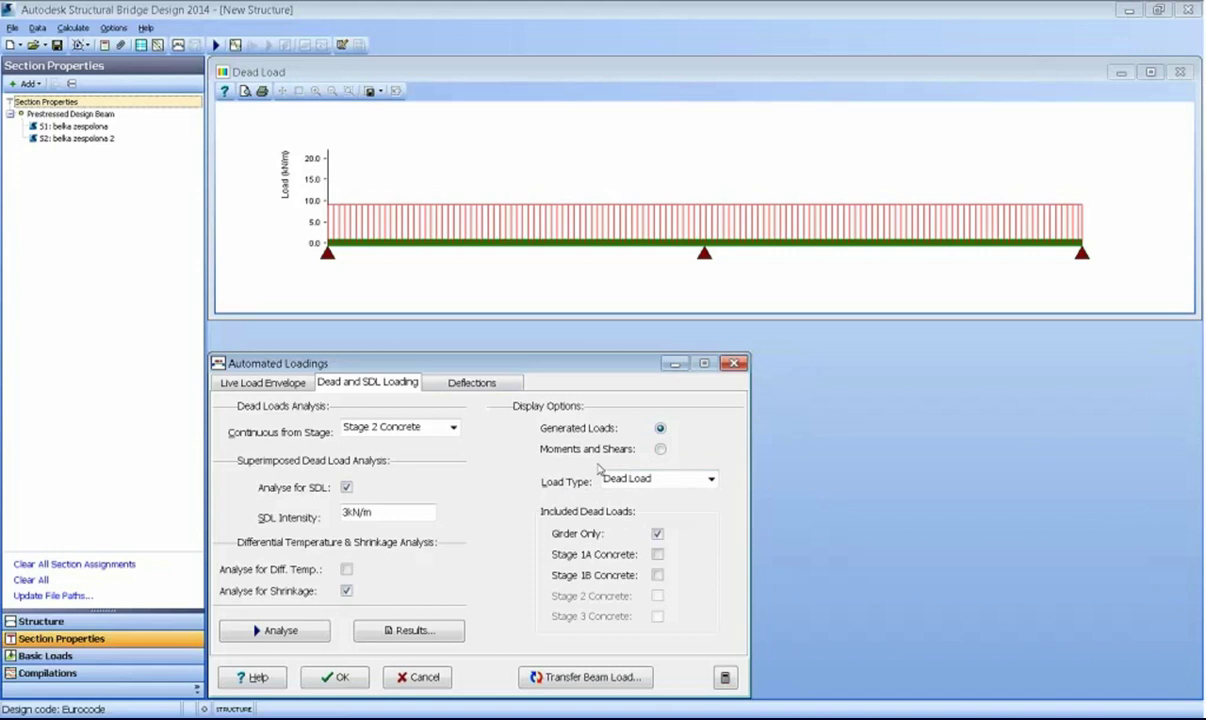
left_click(657, 553)
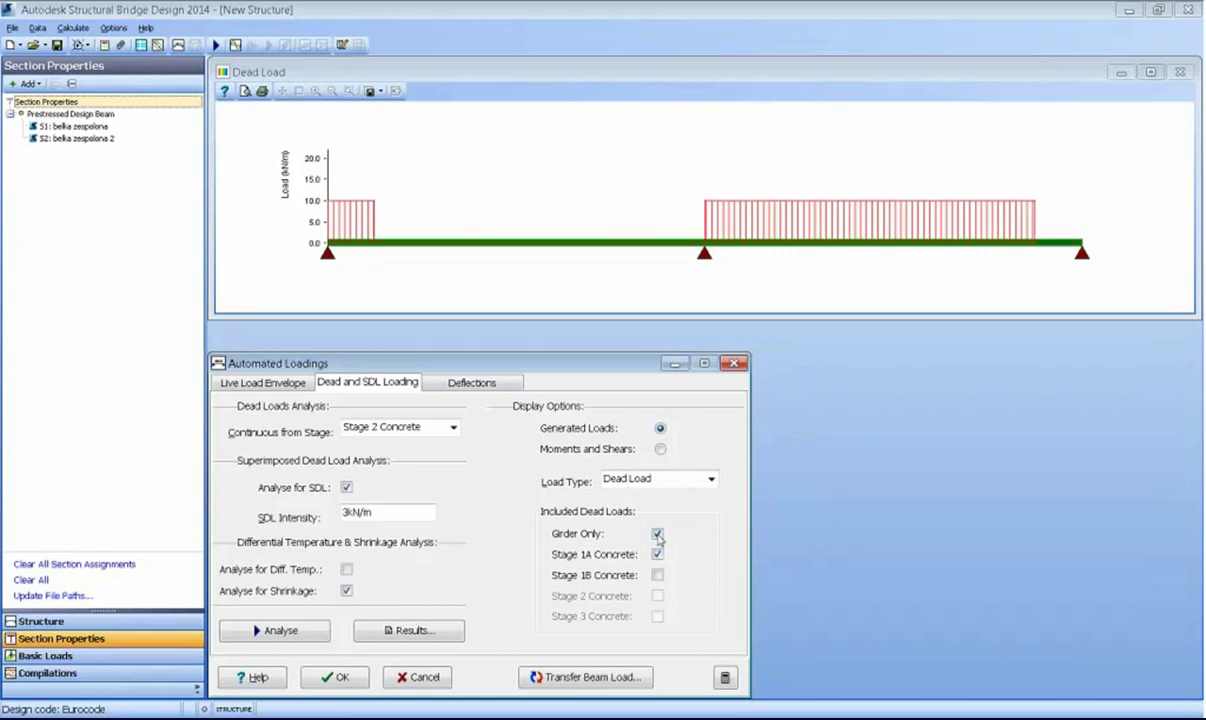
left_click(657, 533)
left_click(657, 553)
left_click(657, 575)
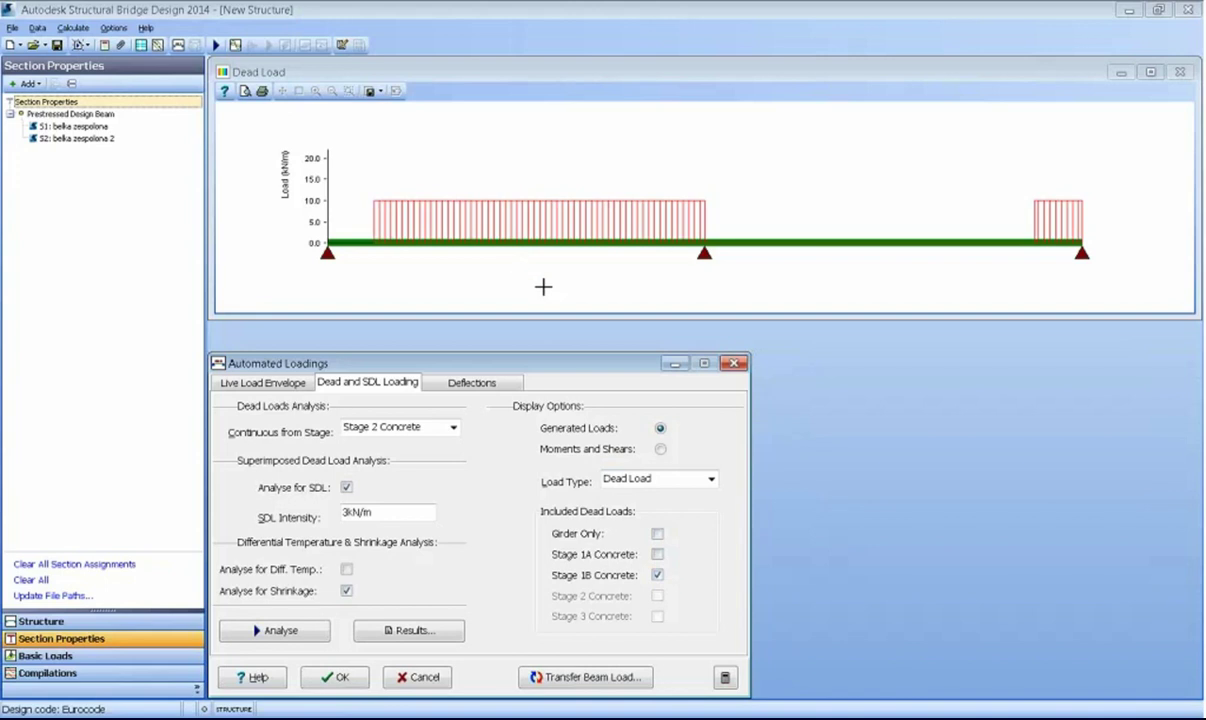
- Display the moments and shears, changing the load type to SDL 3kN/m
left_click(660, 449)
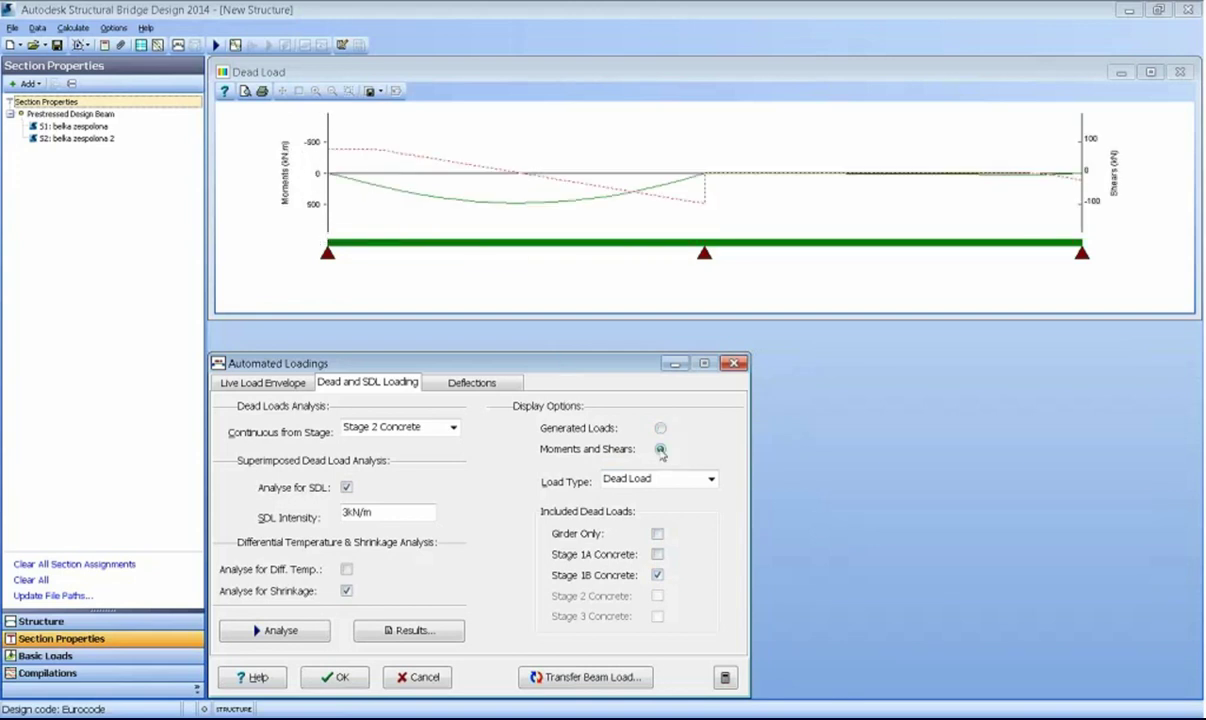
left_click(696, 482)
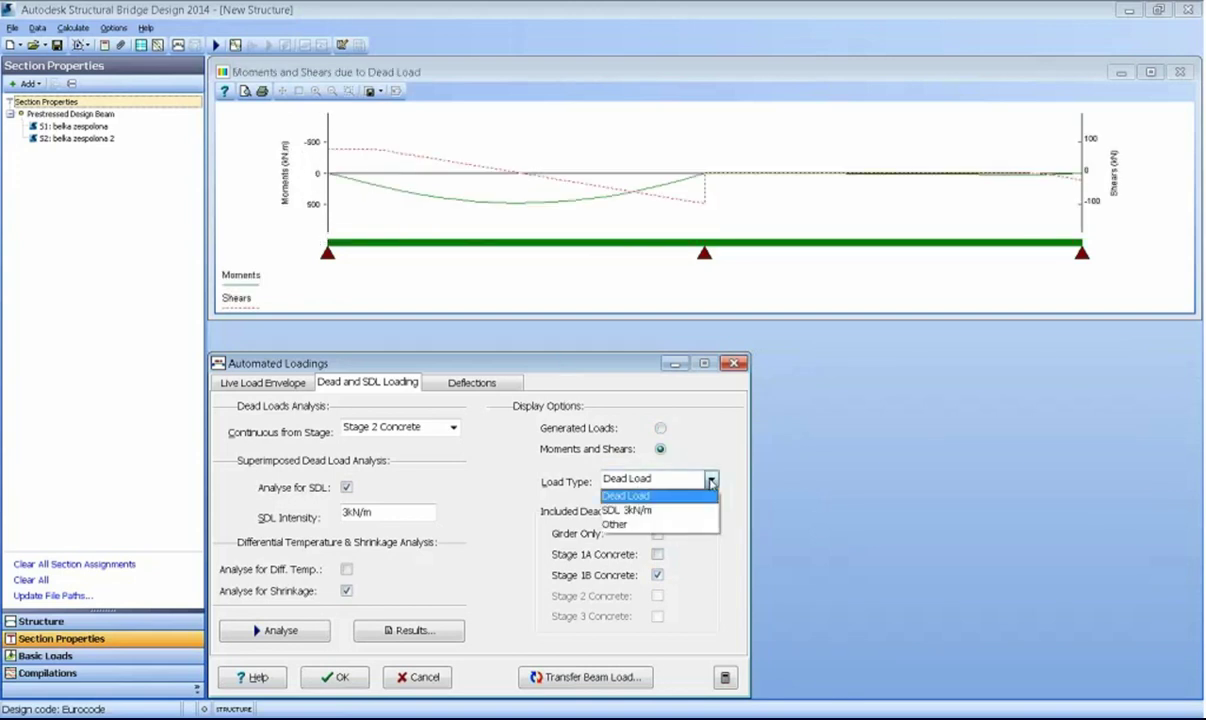
left_click(640, 506)
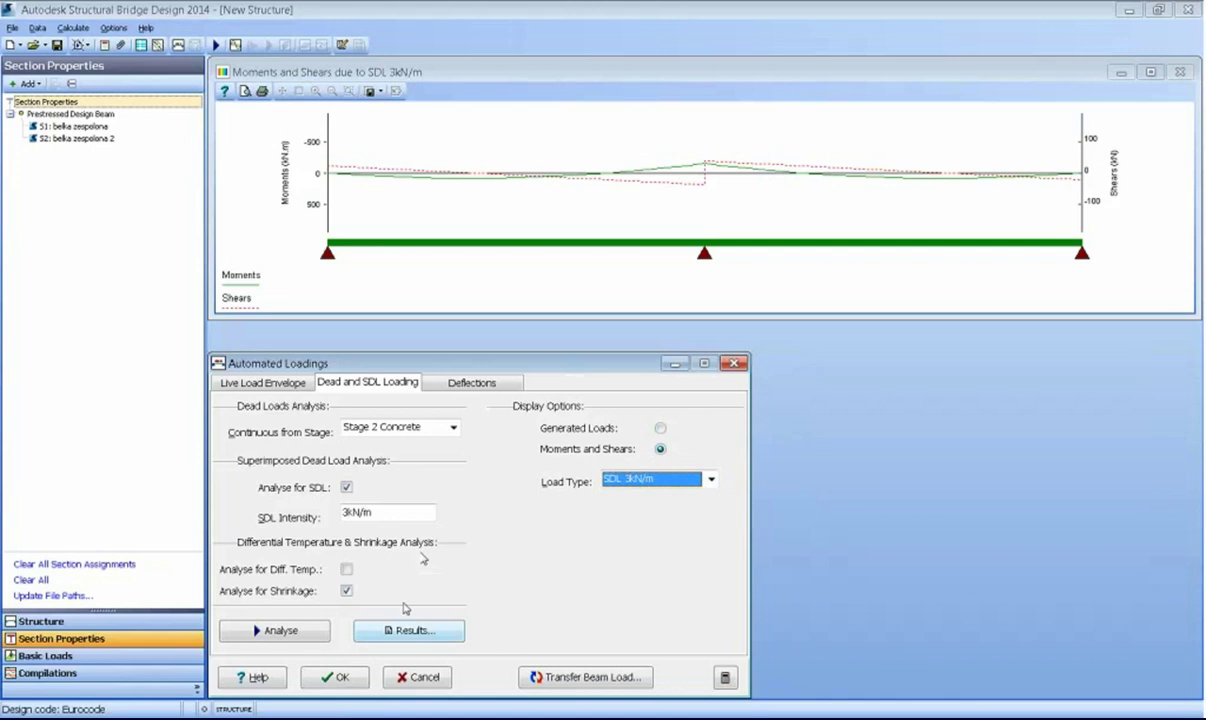
- Start the beam load transfer for the first span's beam, belka zespolona, and open its load case assignment
left_click(596, 677)
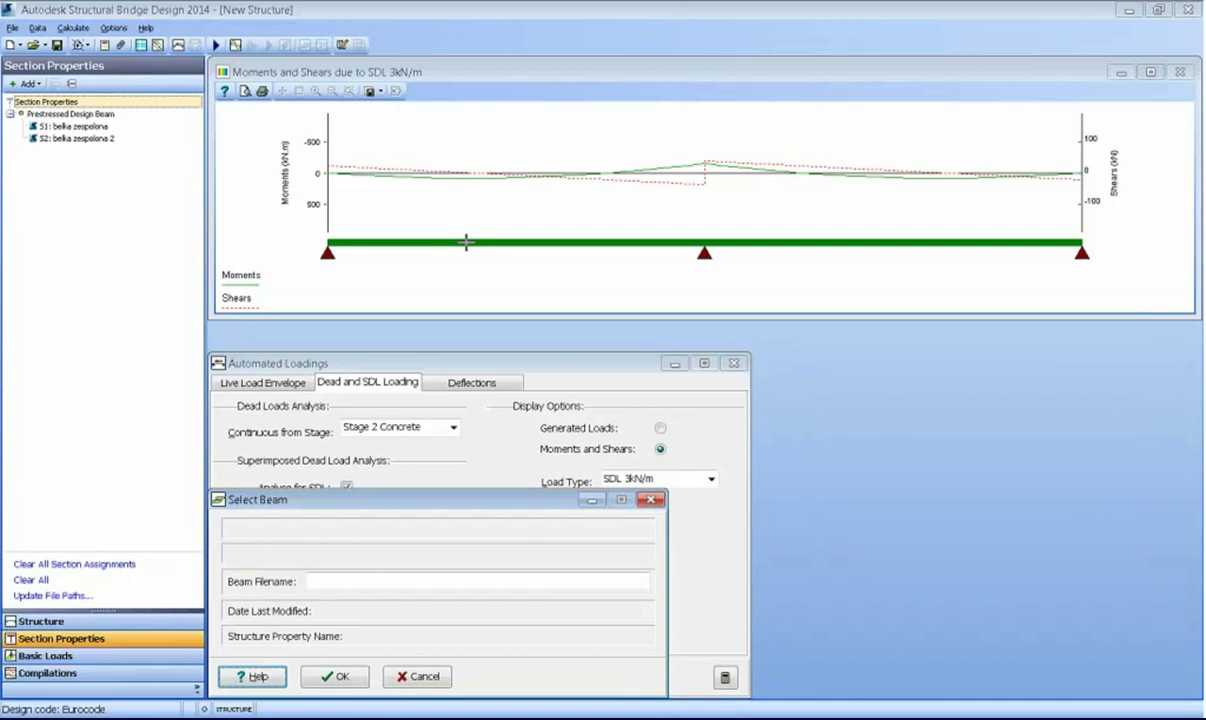
left_click(466, 242)
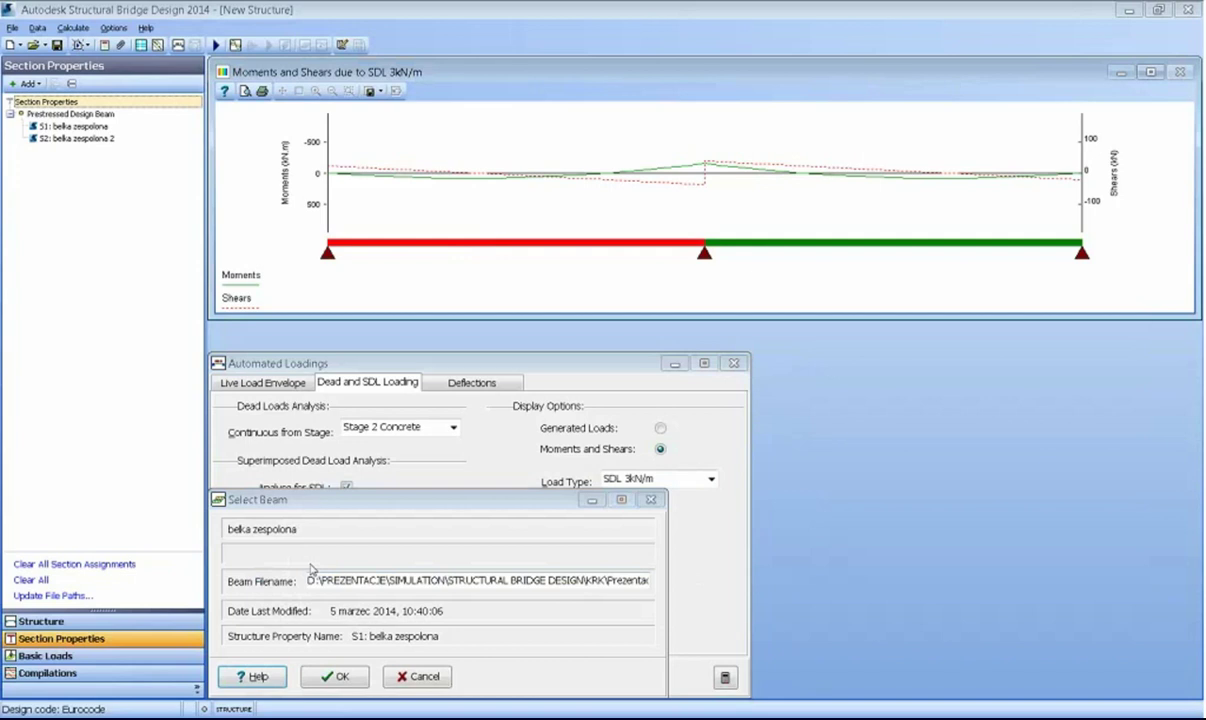
left_click(338, 677)
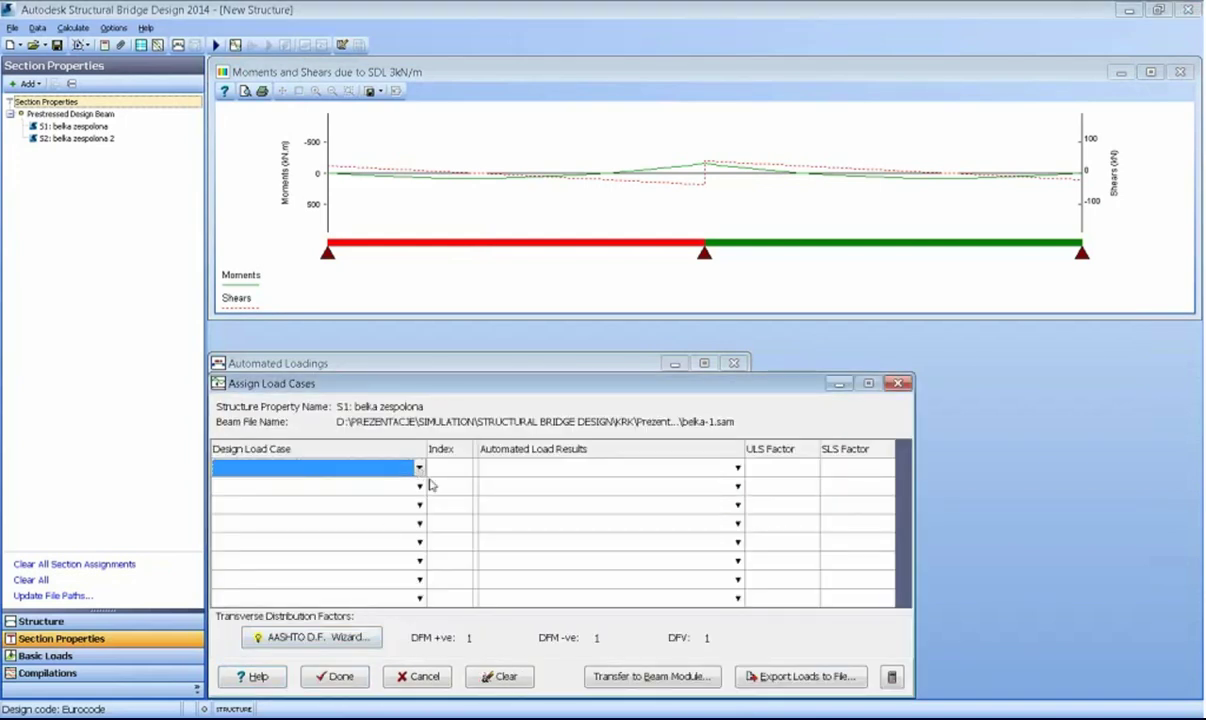
- List Beam erection, Construction stage 1A, Construction stage 1B and Construction stage 2 as the first four design load cases
left_click(419, 468)
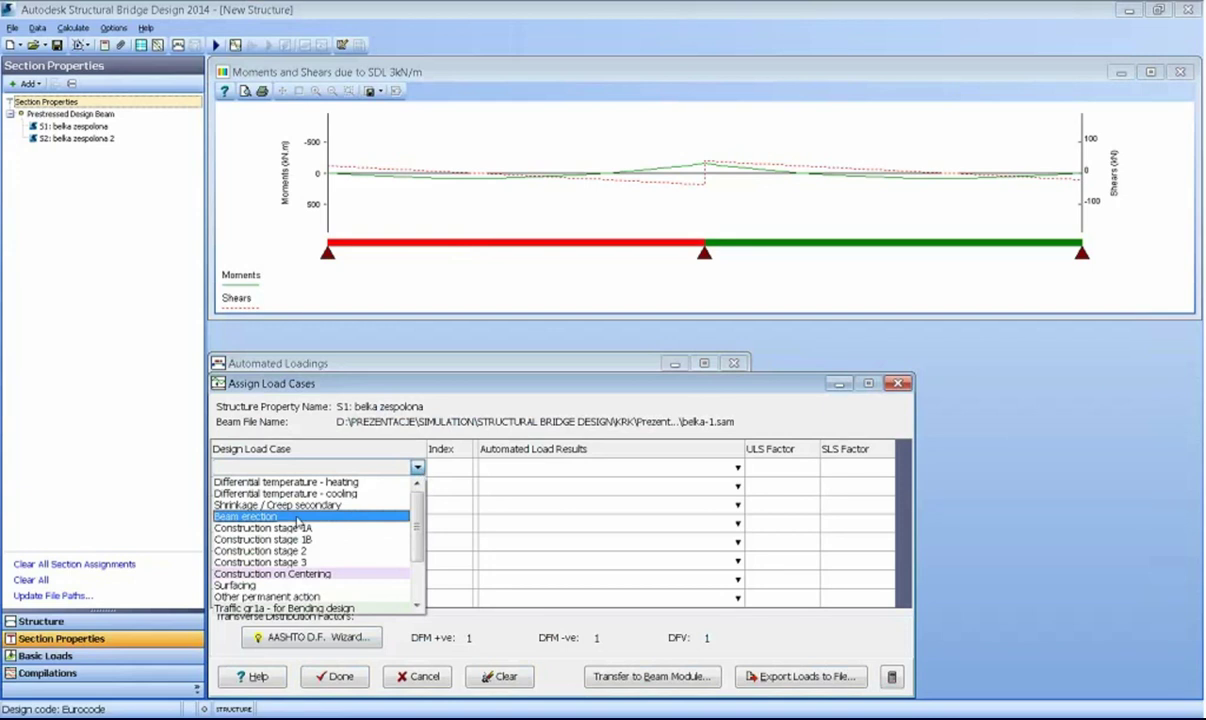
left_click(297, 520)
left_click(416, 487)
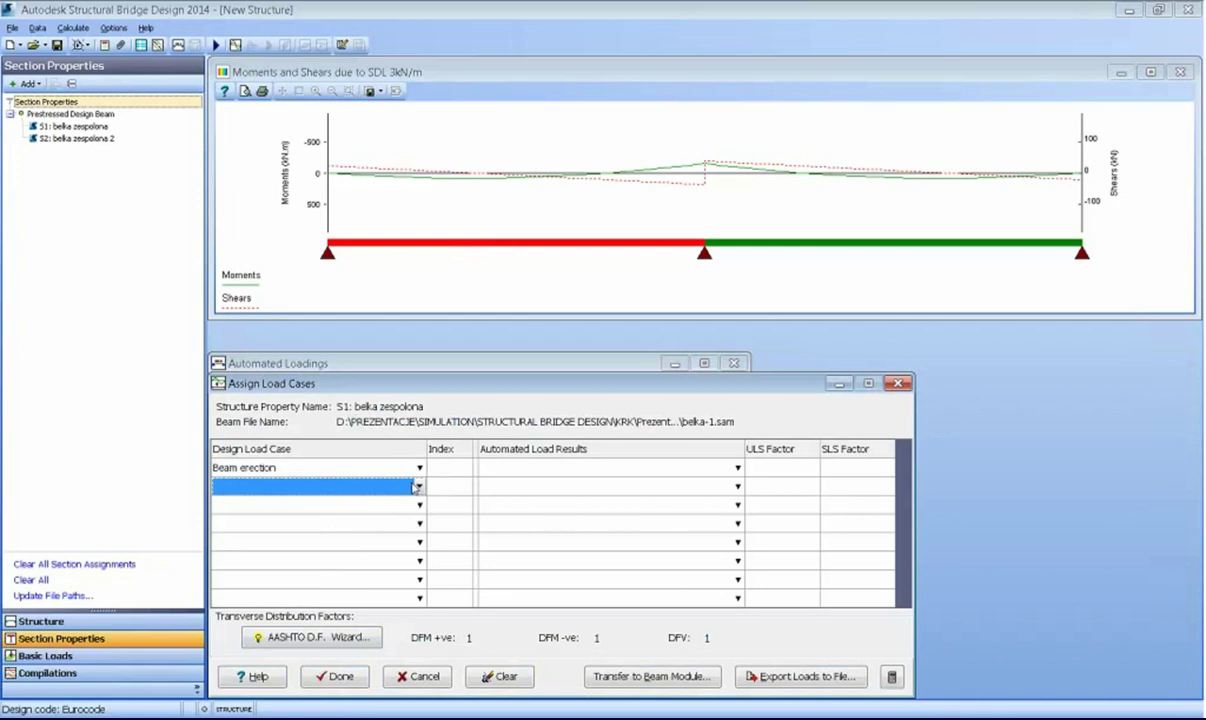
left_click(262, 547)
left_click(419, 506)
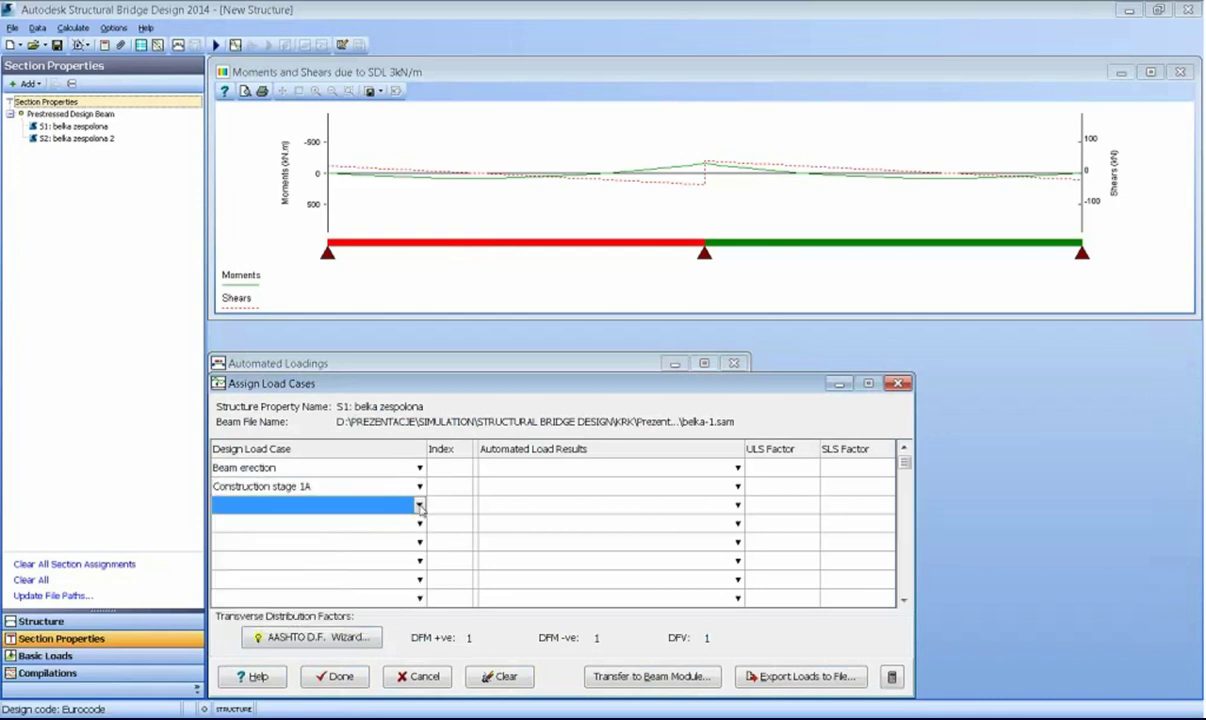
left_click(419, 506)
left_click(280, 554)
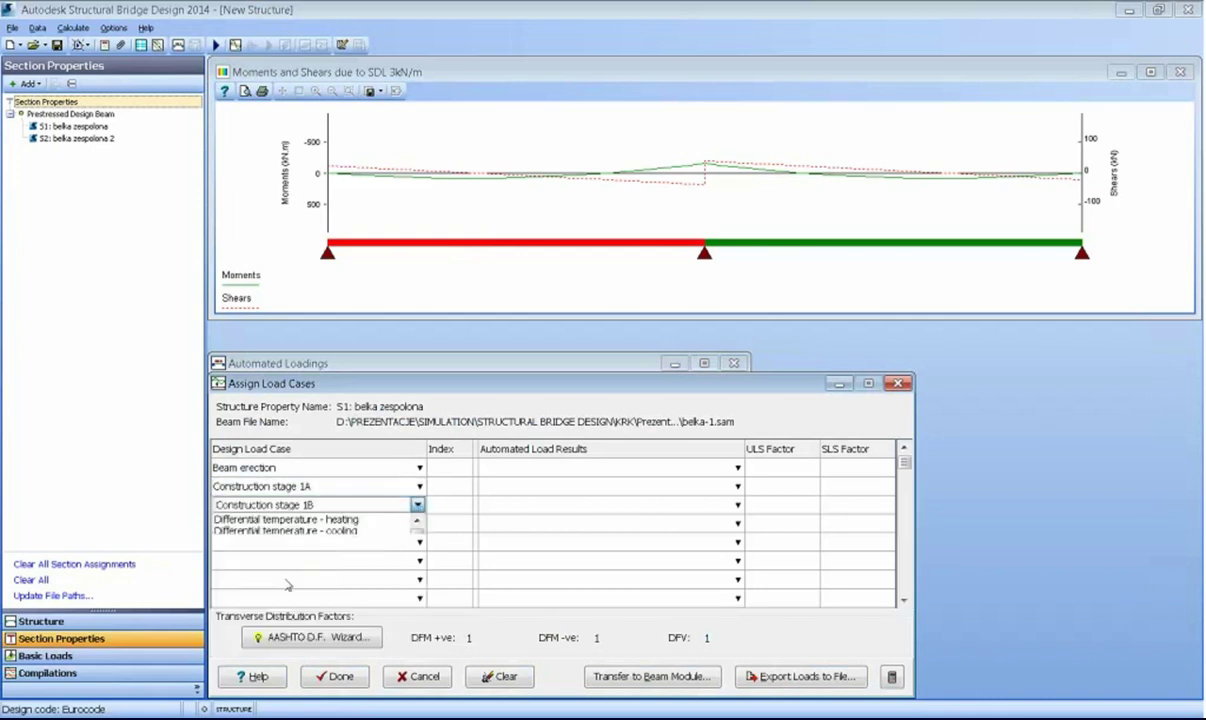
left_click(419, 523)
left_click(419, 523)
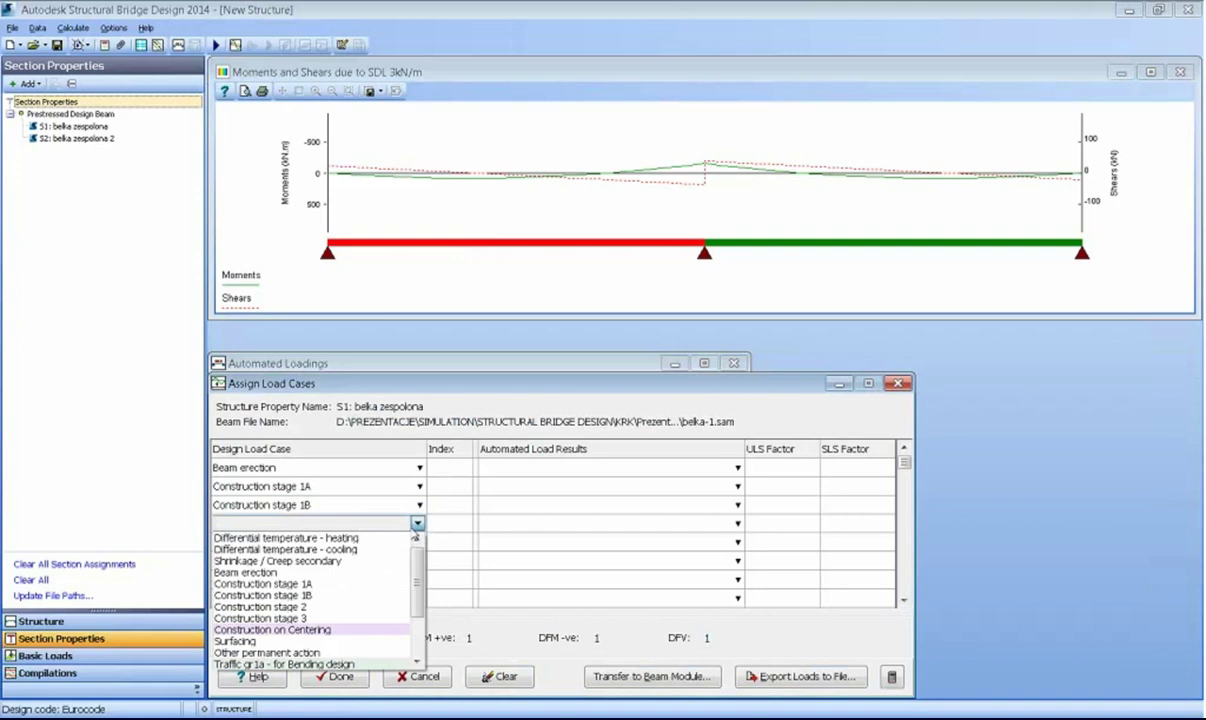
left_click(262, 606)
- Add Traffic gr1a and Traffic gr1b-gr5, both for Bending design, as the fifth and sixth design load cases
left_click(419, 542)
left_click(419, 542)
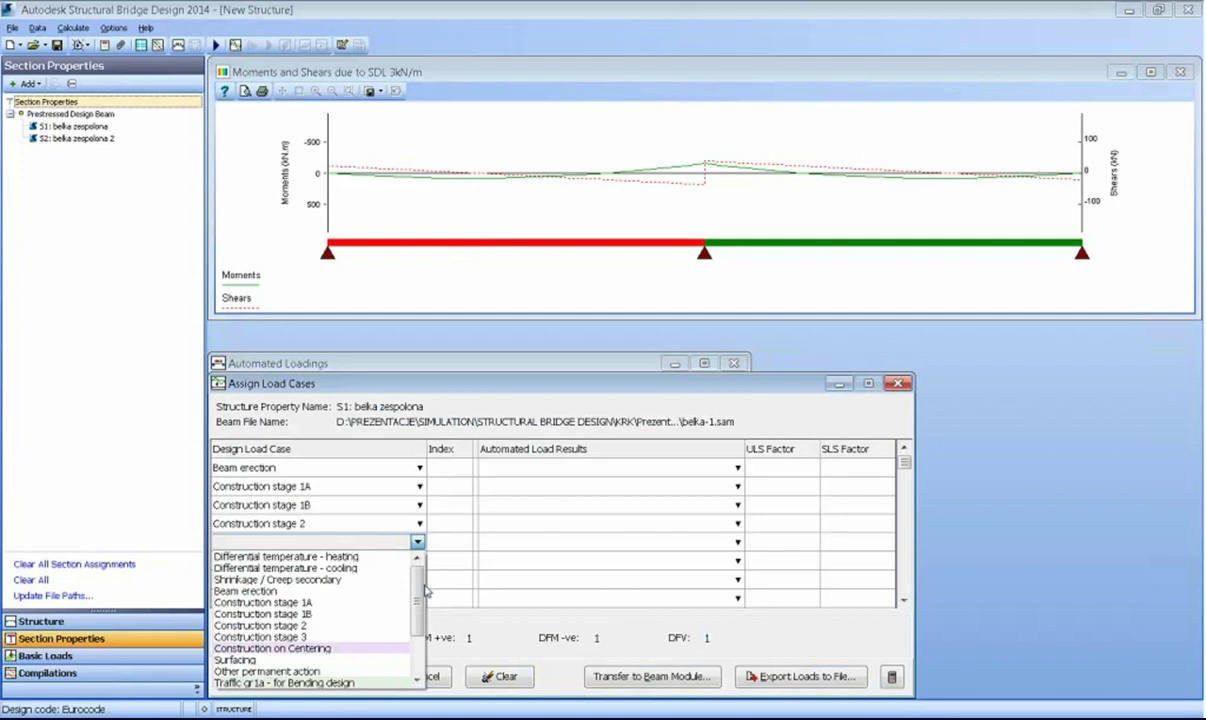
scroll(424, 605, "down", 2)
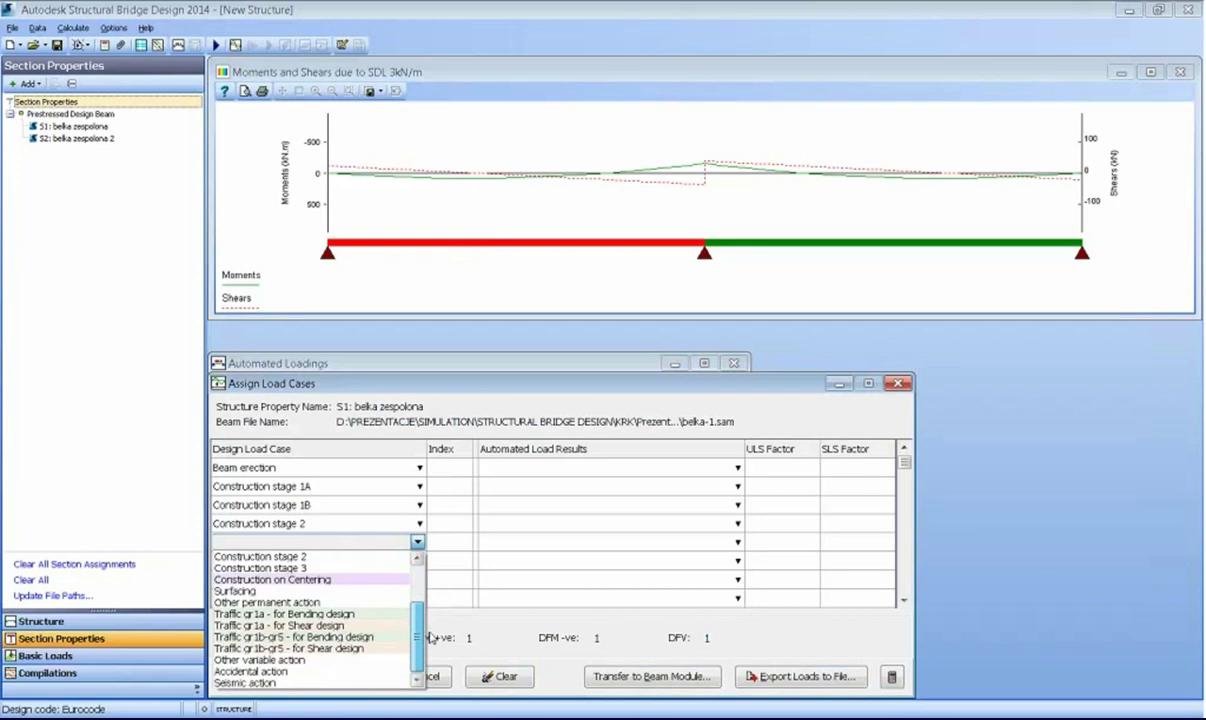
left_click(300, 613)
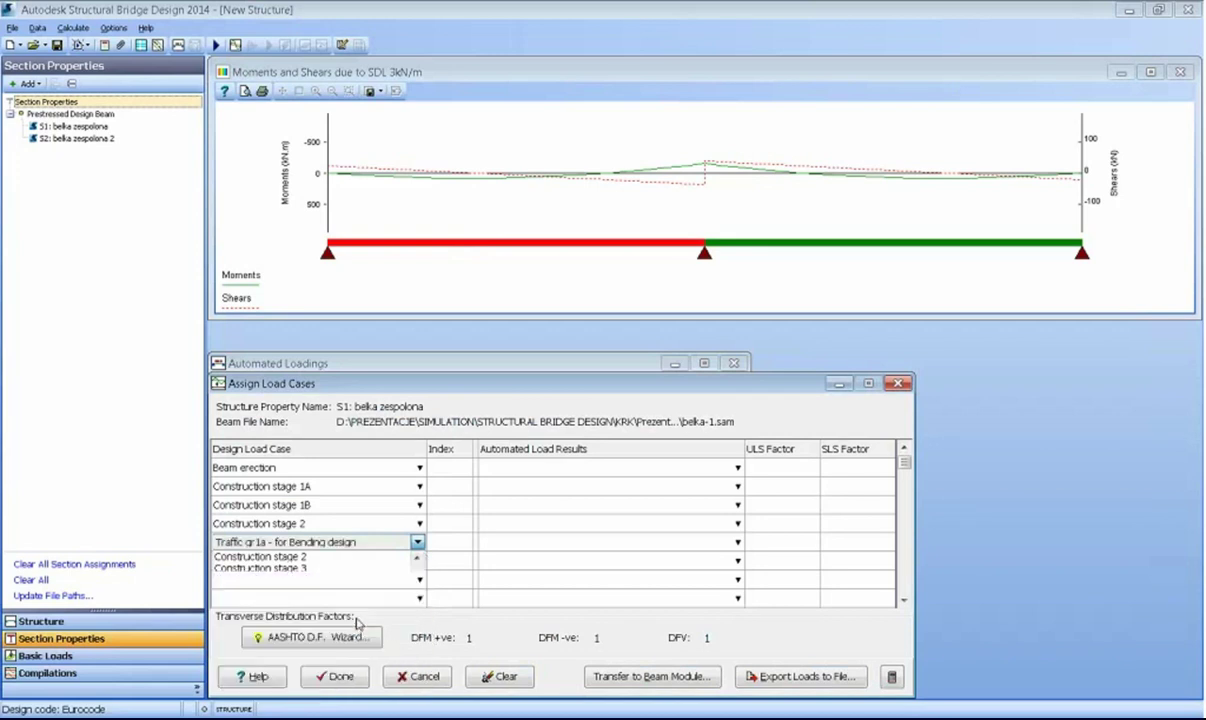
left_click(418, 561)
left_click(418, 561)
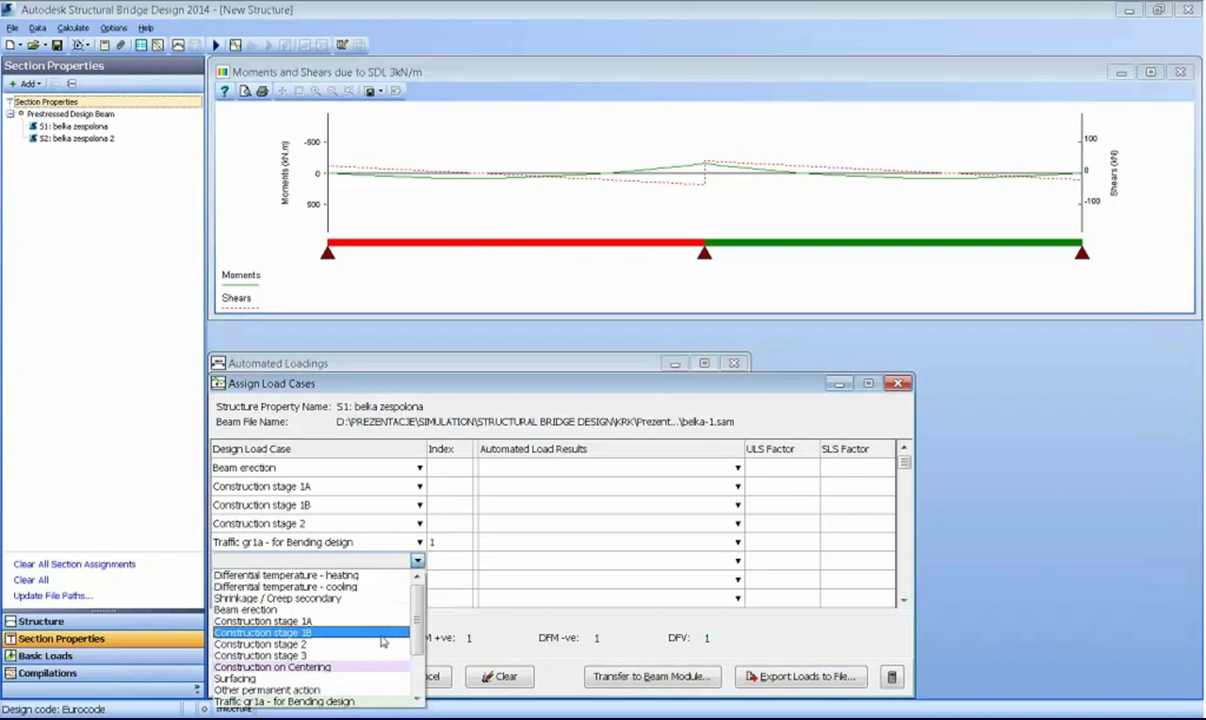
scroll(423, 628, "down", 3)
left_click(340, 620)
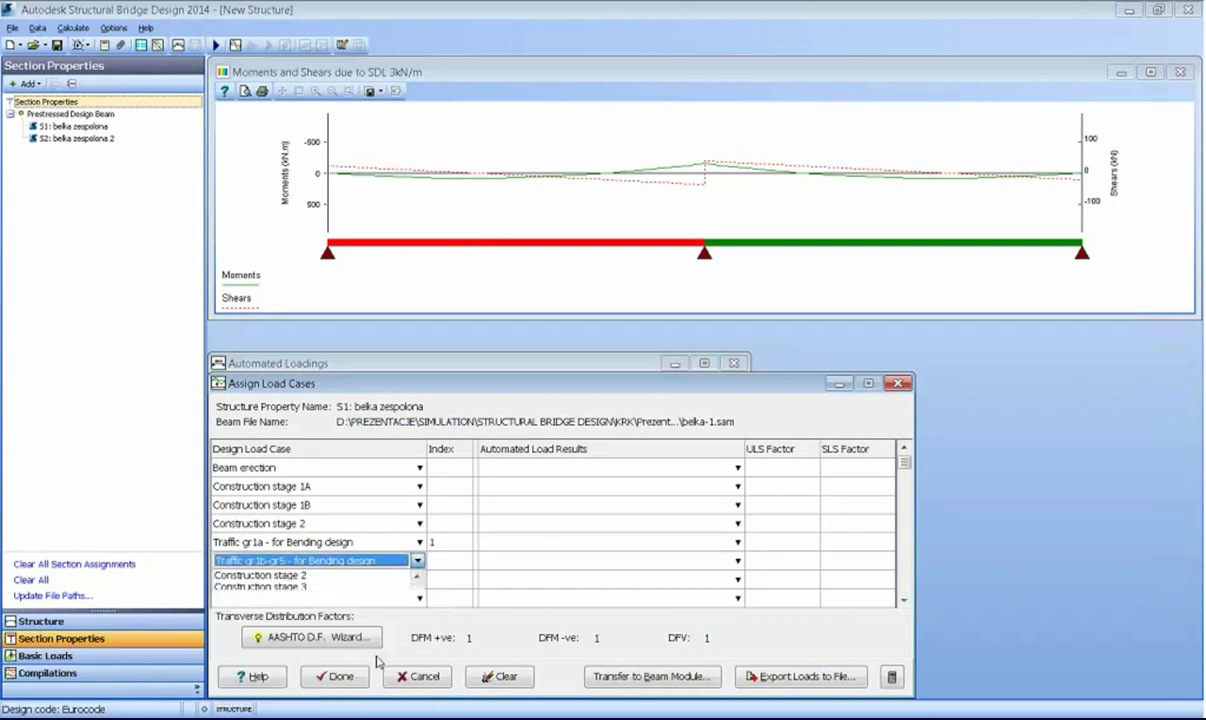
- Set the index of both traffic bending design load cases to 2
left_click(447, 546)
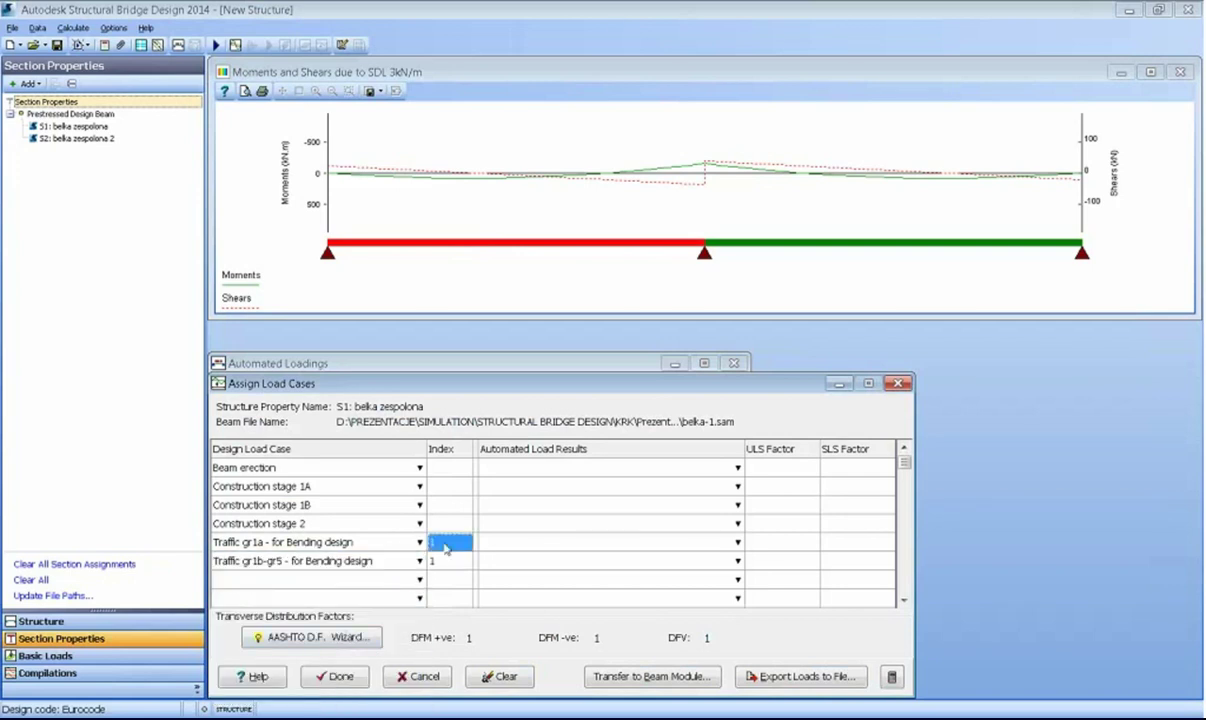
type("2")
left_click(446, 558)
type("2")
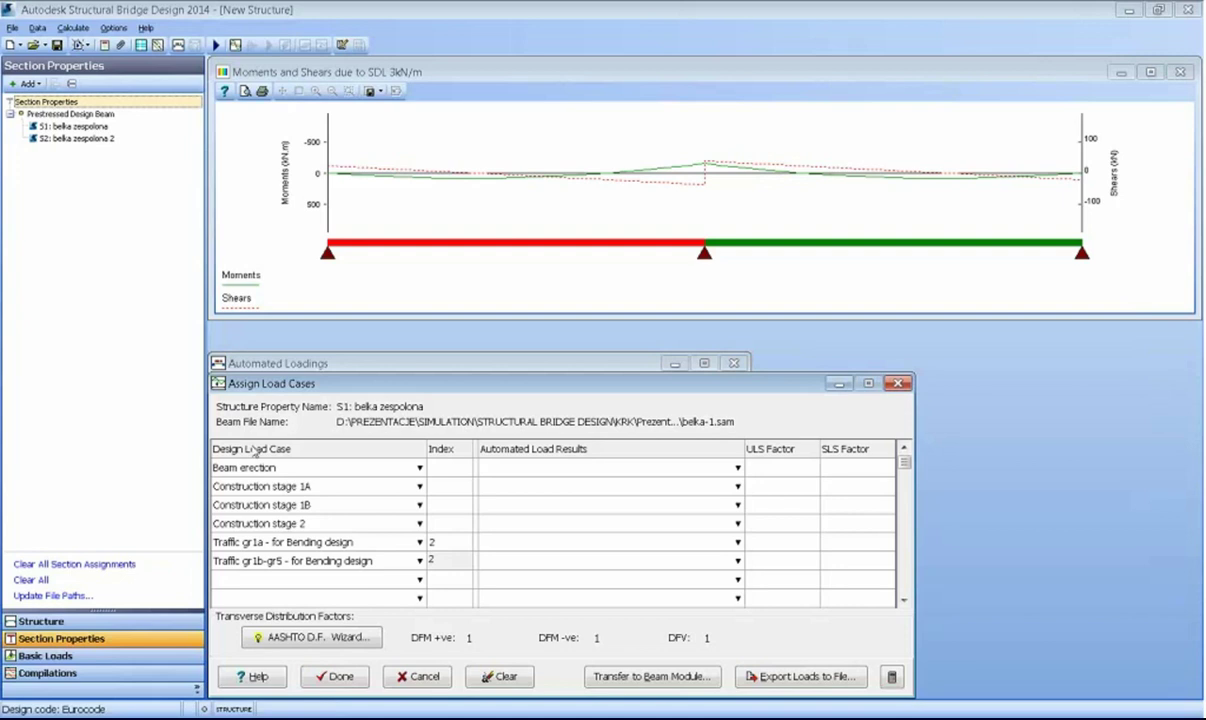
- Assign the automated results Erection of beam and Construction stages 1A, 1B and 2 to the matching design load cases
left_click(549, 469)
left_click(737, 468)
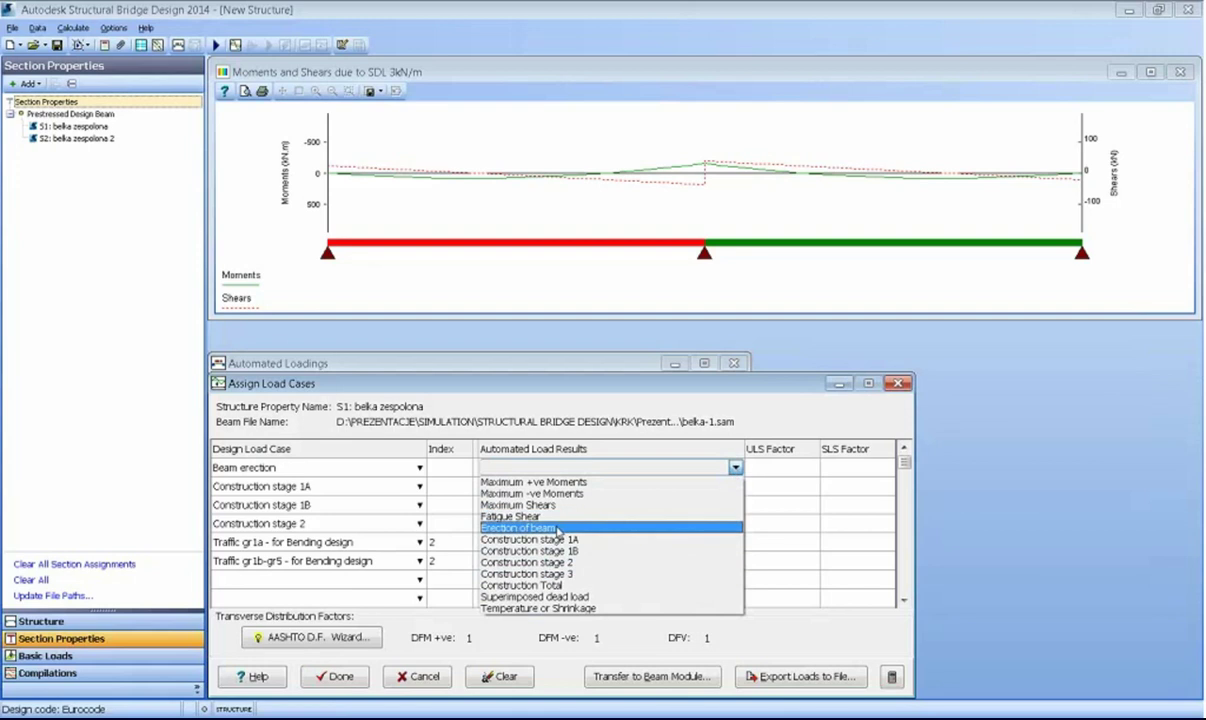
left_click(557, 528)
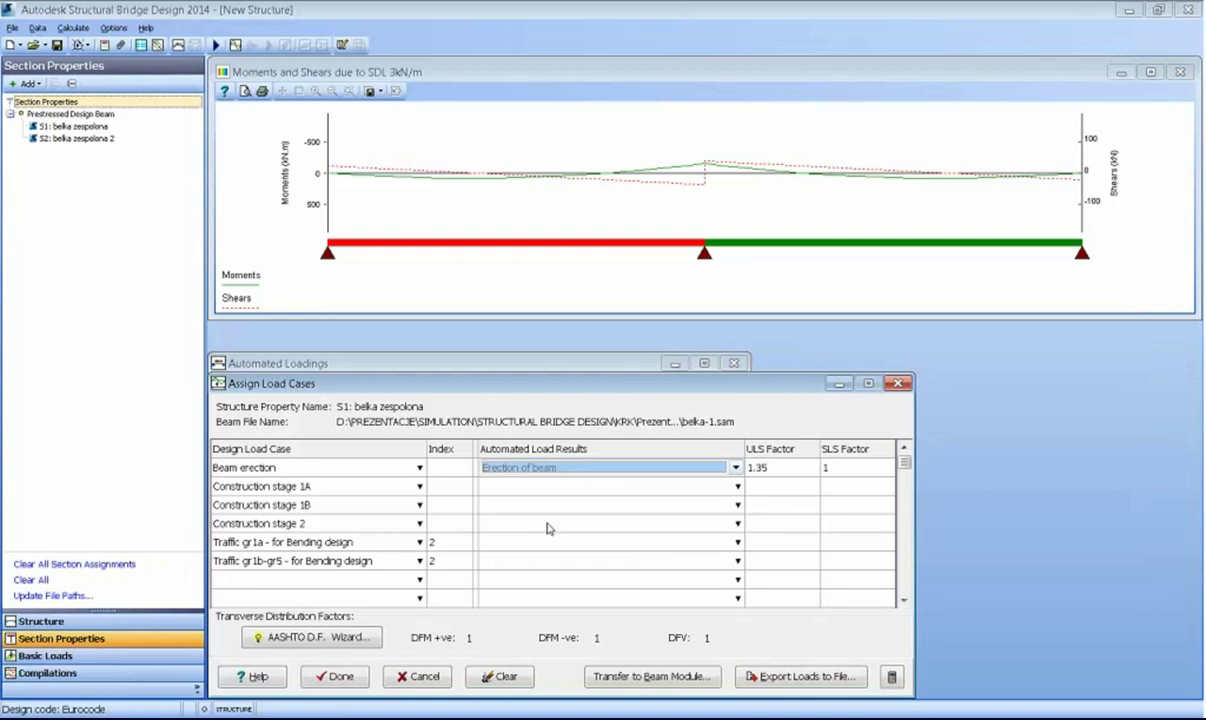
left_click(541, 487)
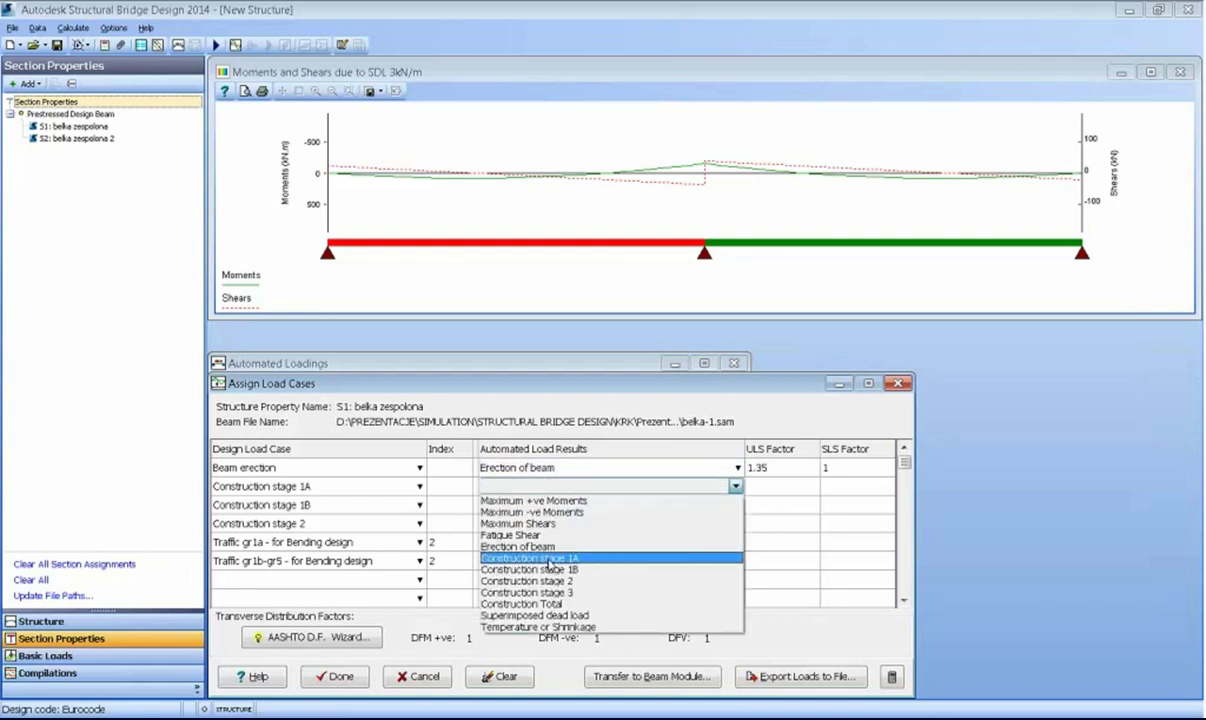
left_click(528, 558)
left_click(539, 508)
left_click(540, 508)
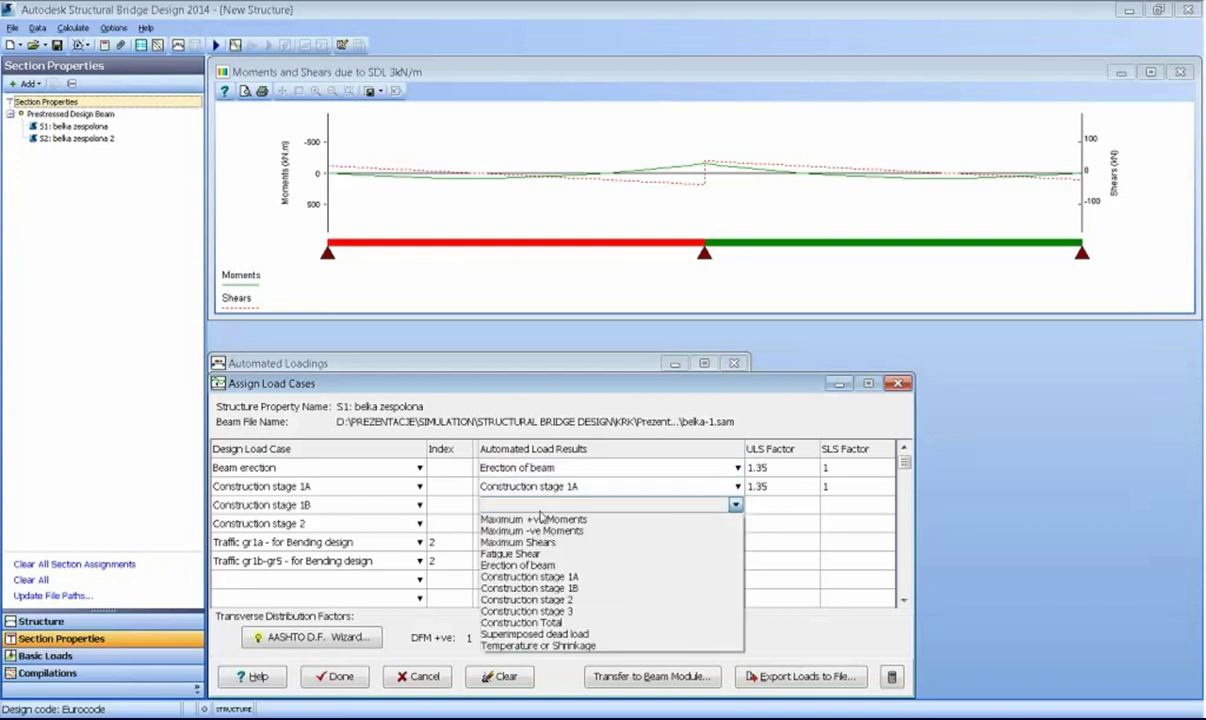
left_click(540, 588)
left_click(545, 525)
left_click(544, 525)
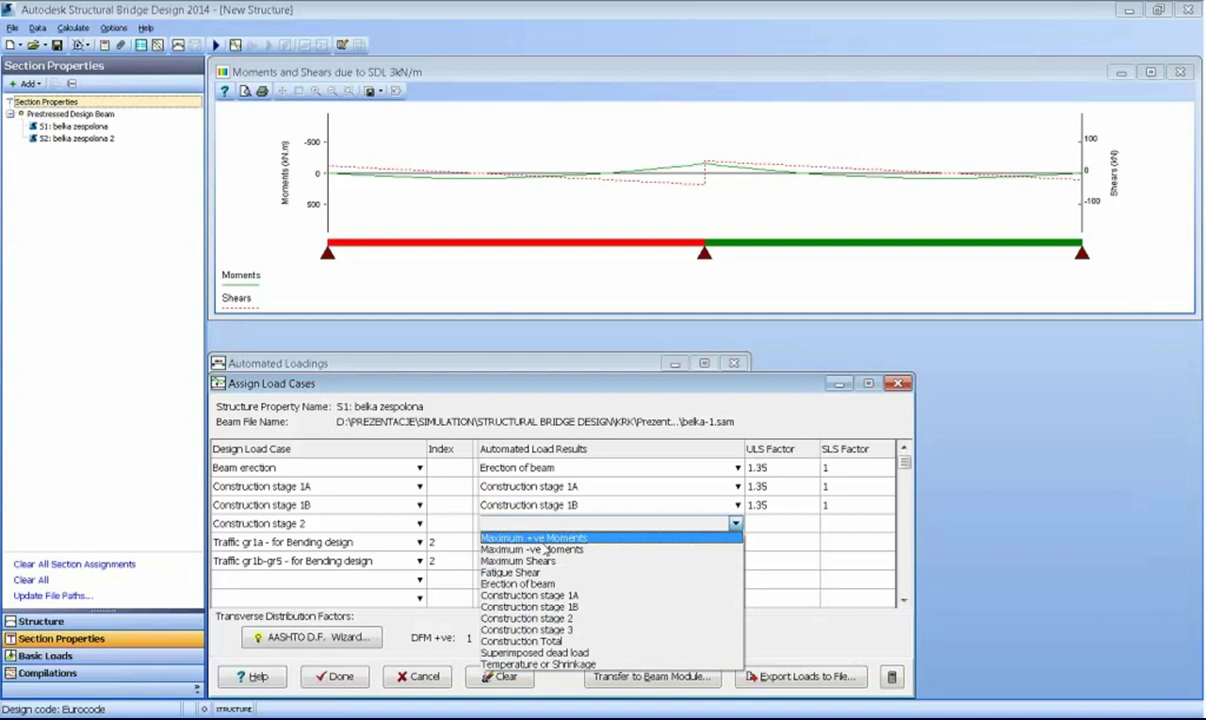
left_click(556, 617)
- Assign Maximum +ve Moments to the Traffic gr1a bending design load case and Maximum -ve Moments to the Traffic gr1b-gr5 case
left_click(539, 542)
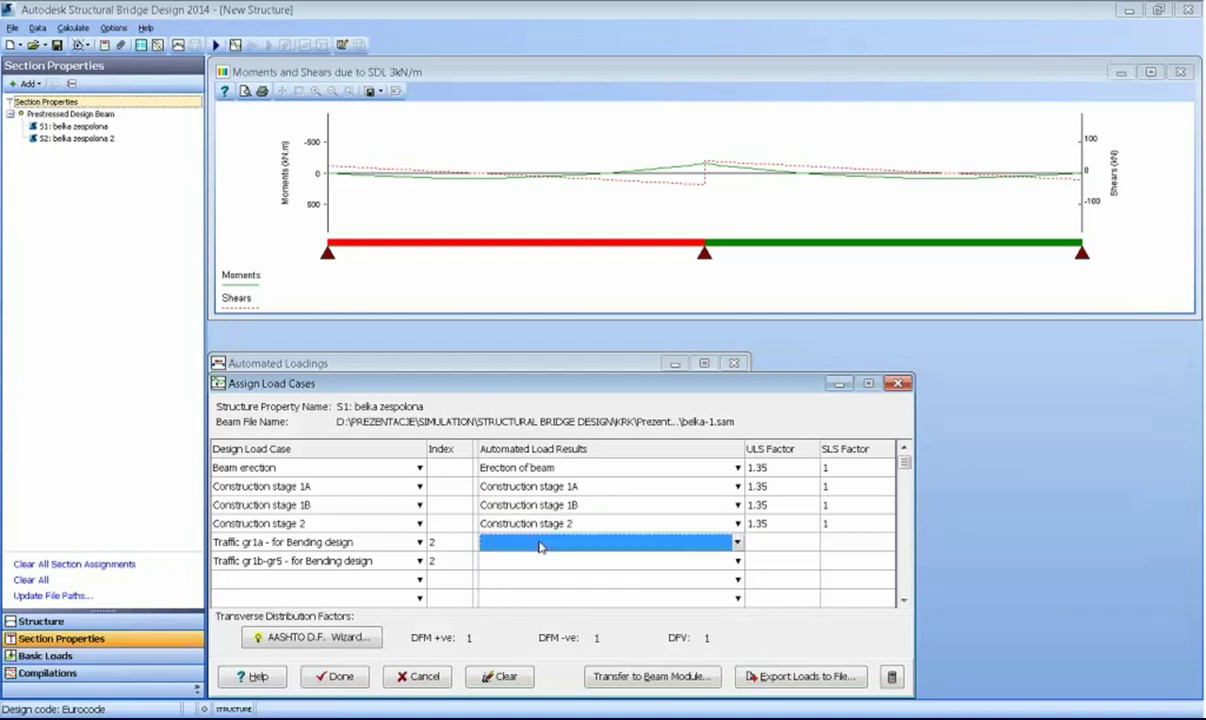
left_click(736, 542)
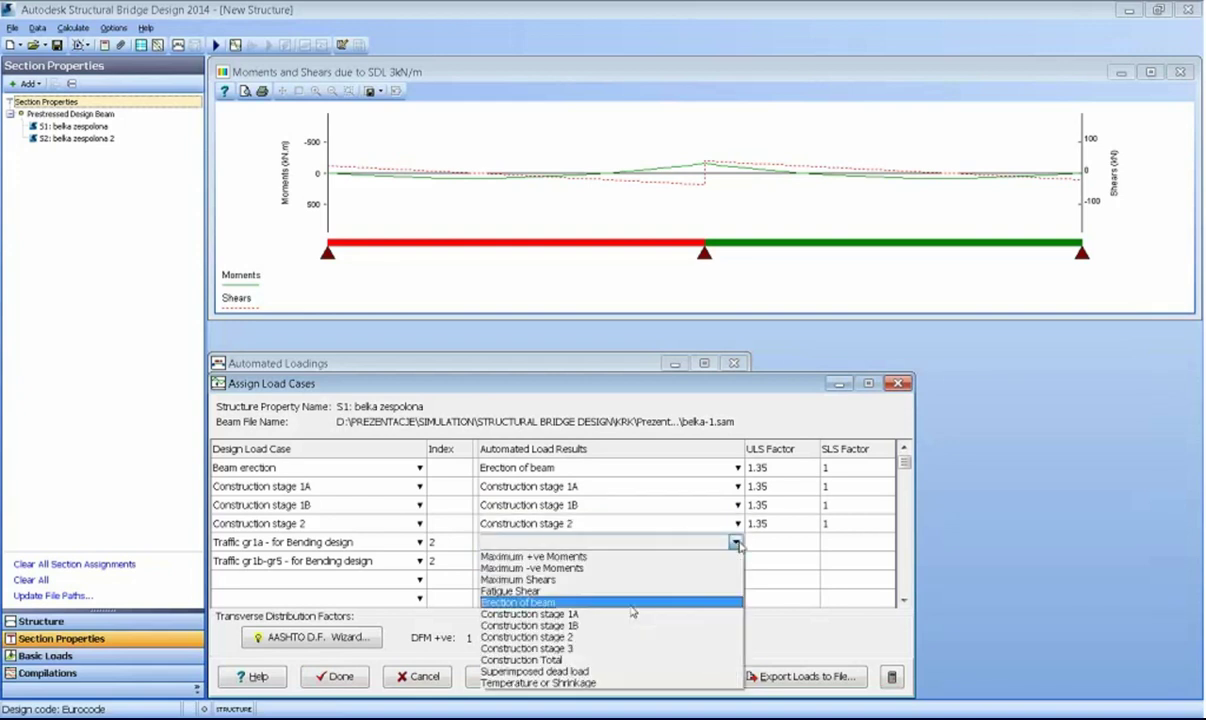
left_click(608, 561)
left_click(608, 561)
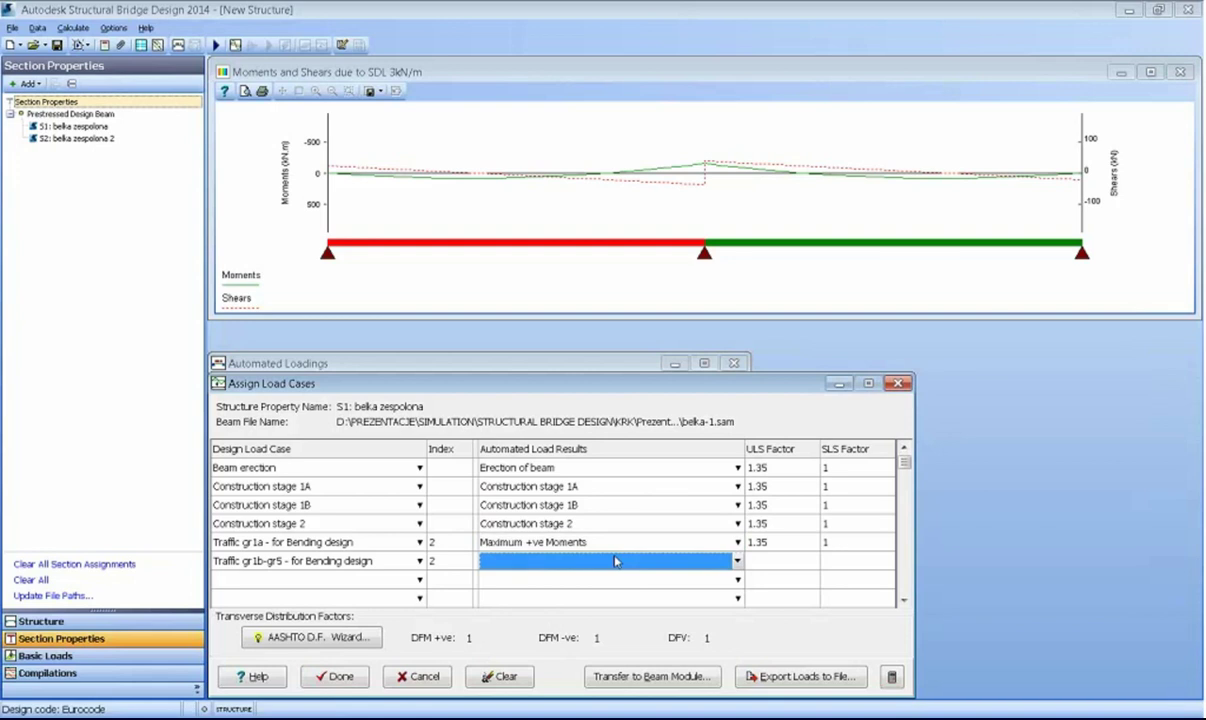
left_click(614, 560)
left_click(608, 584)
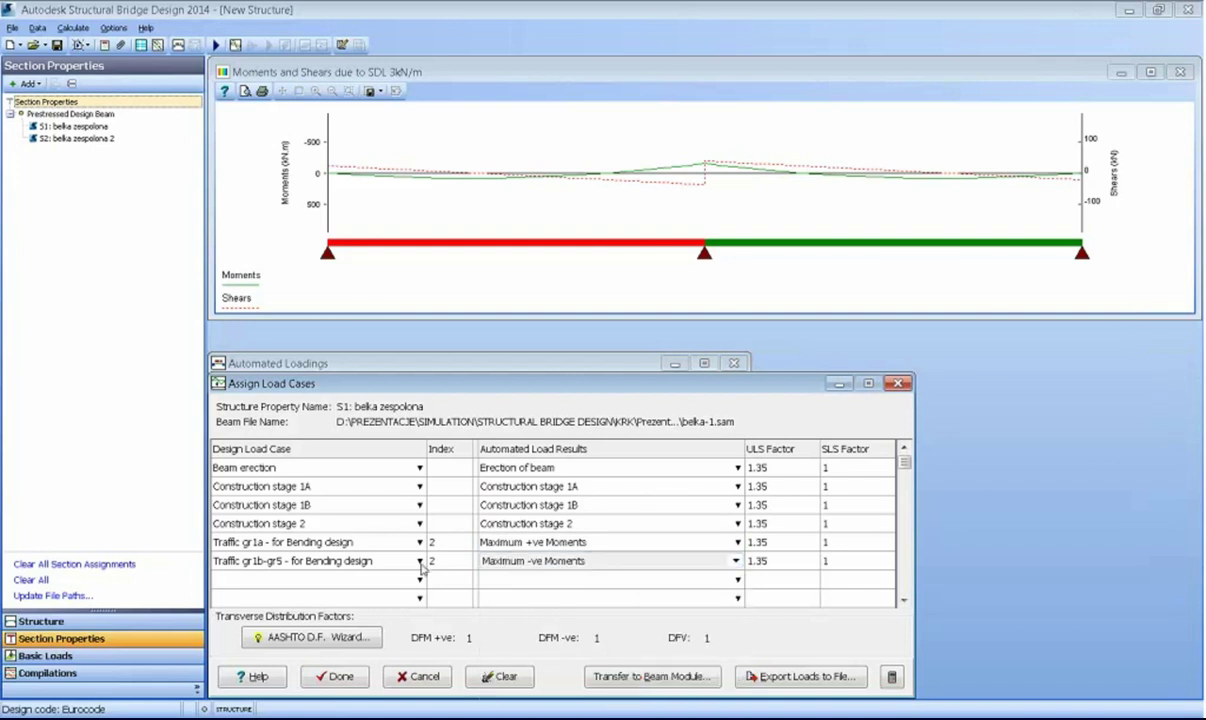
- Change the sixth design load case to Traffic gr1a - for Bending design
left_click(421, 563)
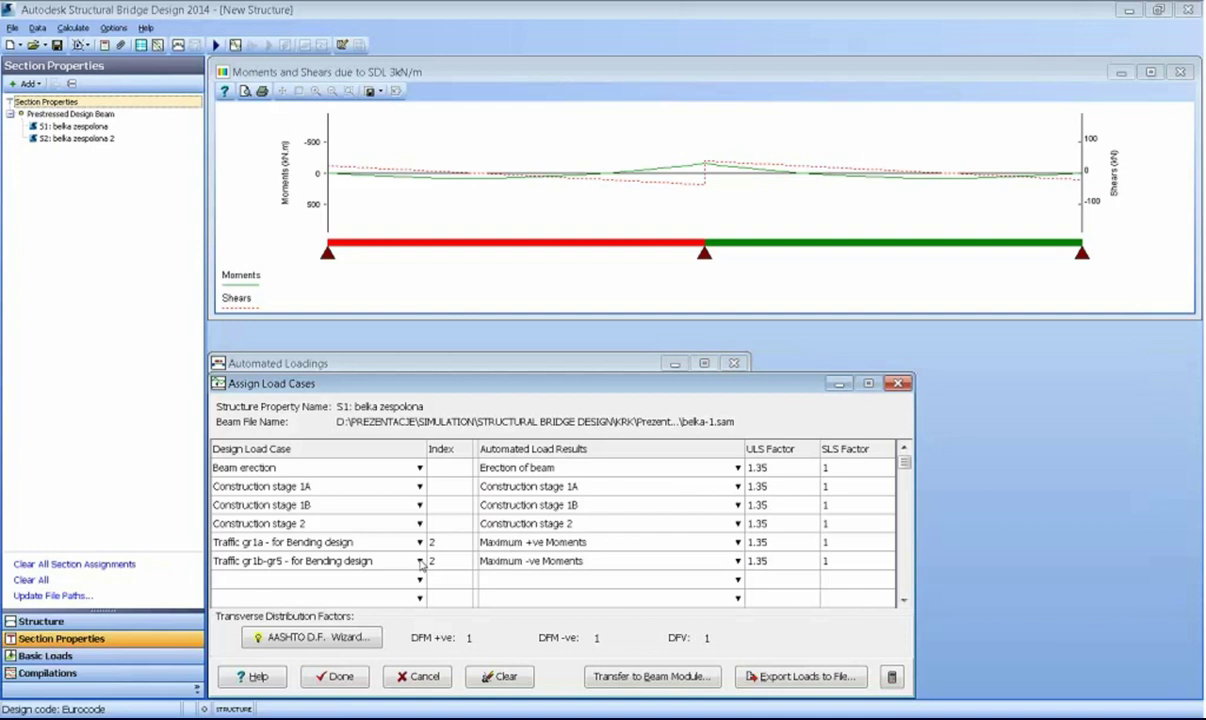
left_click(421, 563)
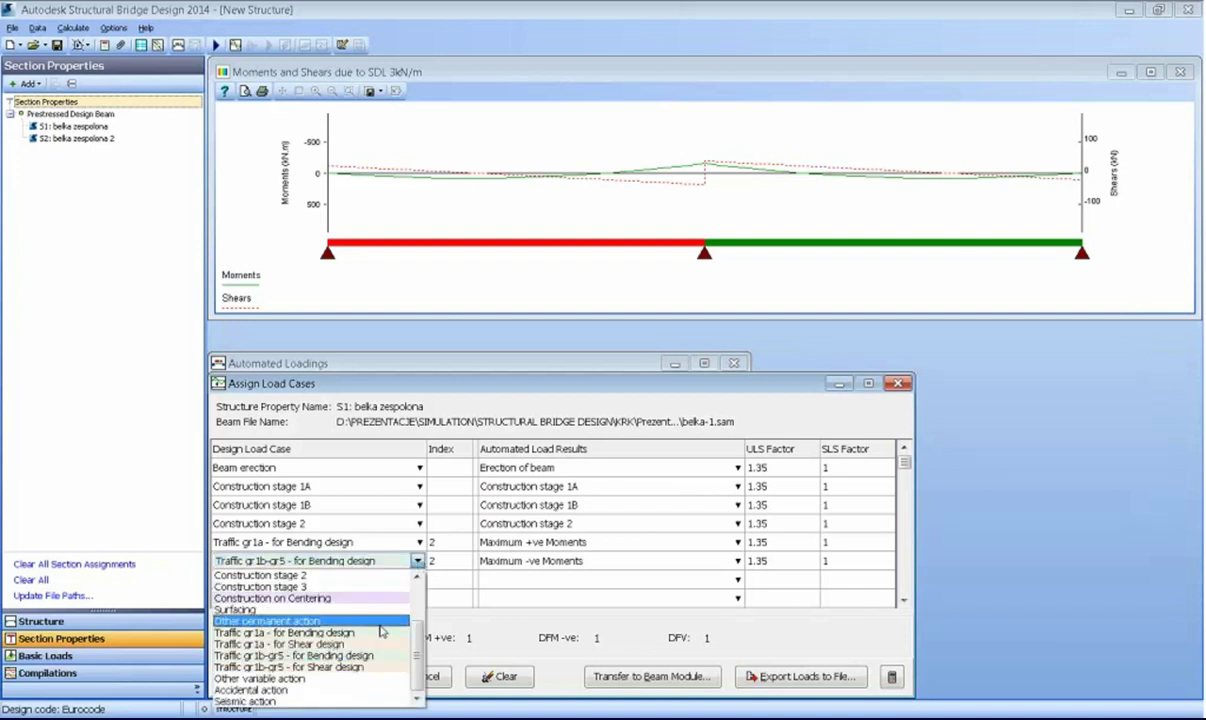
left_click(380, 636)
- Add Traffic gr1b-gr5 - for Bending design as both the seventh and the eighth design load case
left_click(417, 579)
left_click(417, 579)
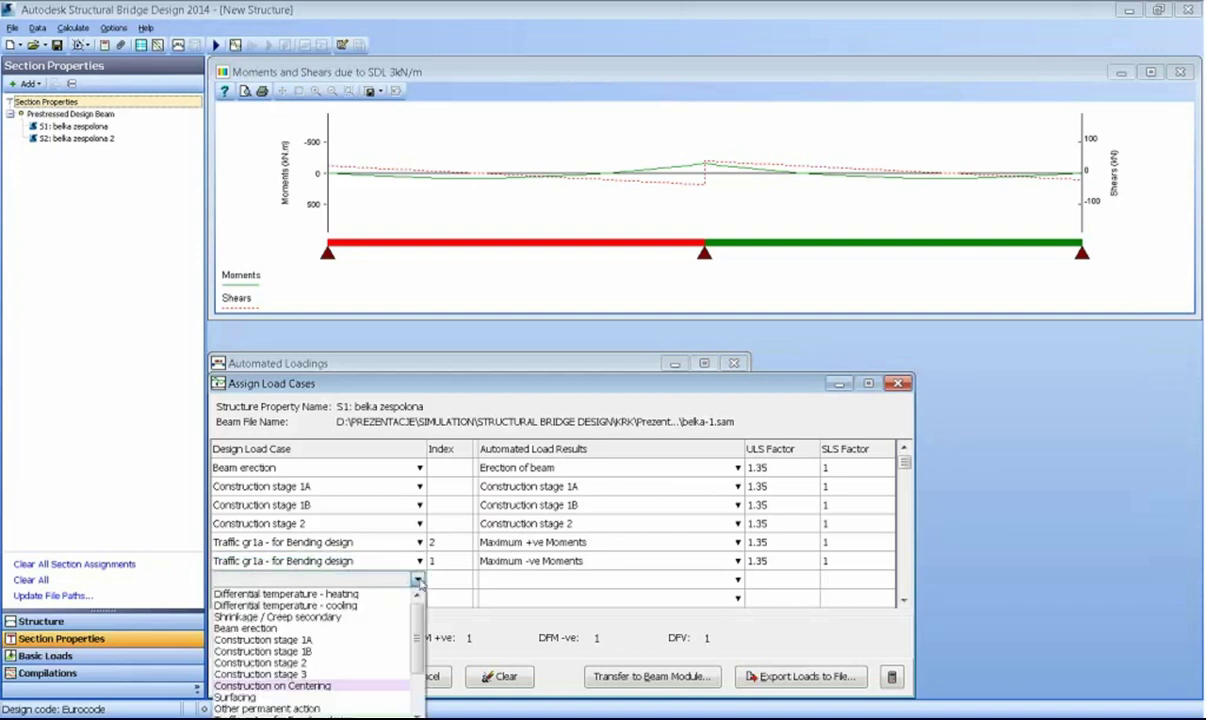
scroll(394, 641, "down", 2)
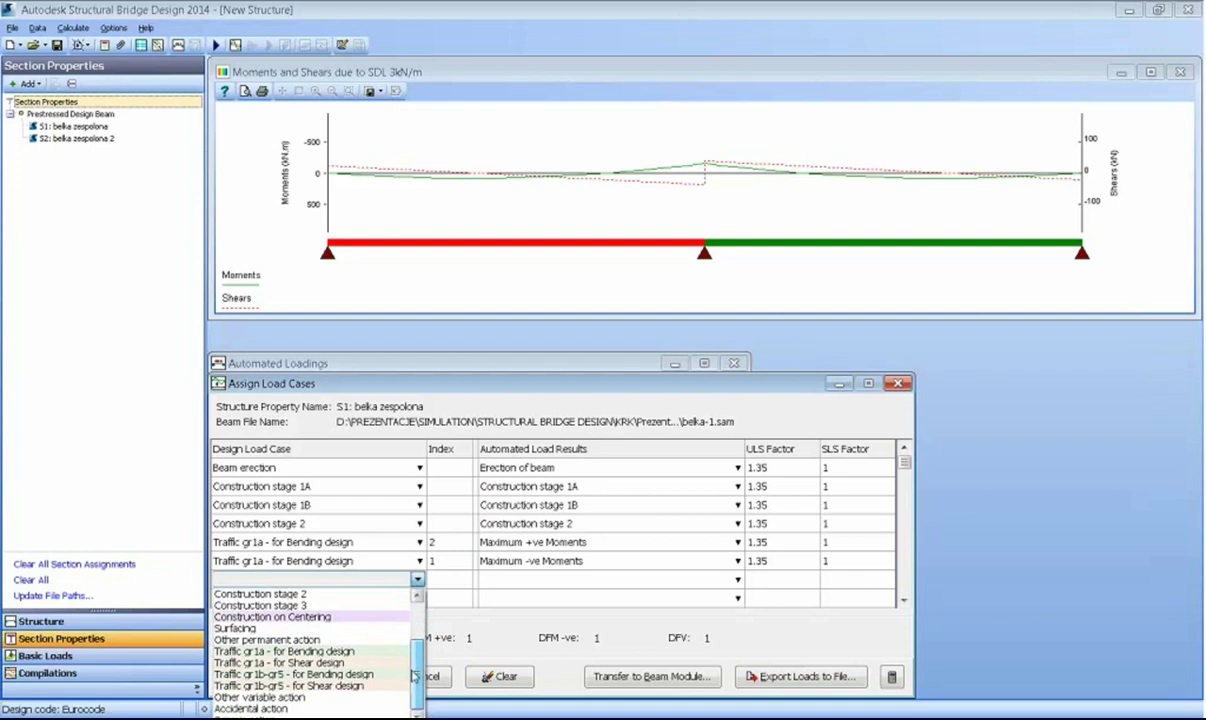
left_click(398, 642)
left_click(419, 598)
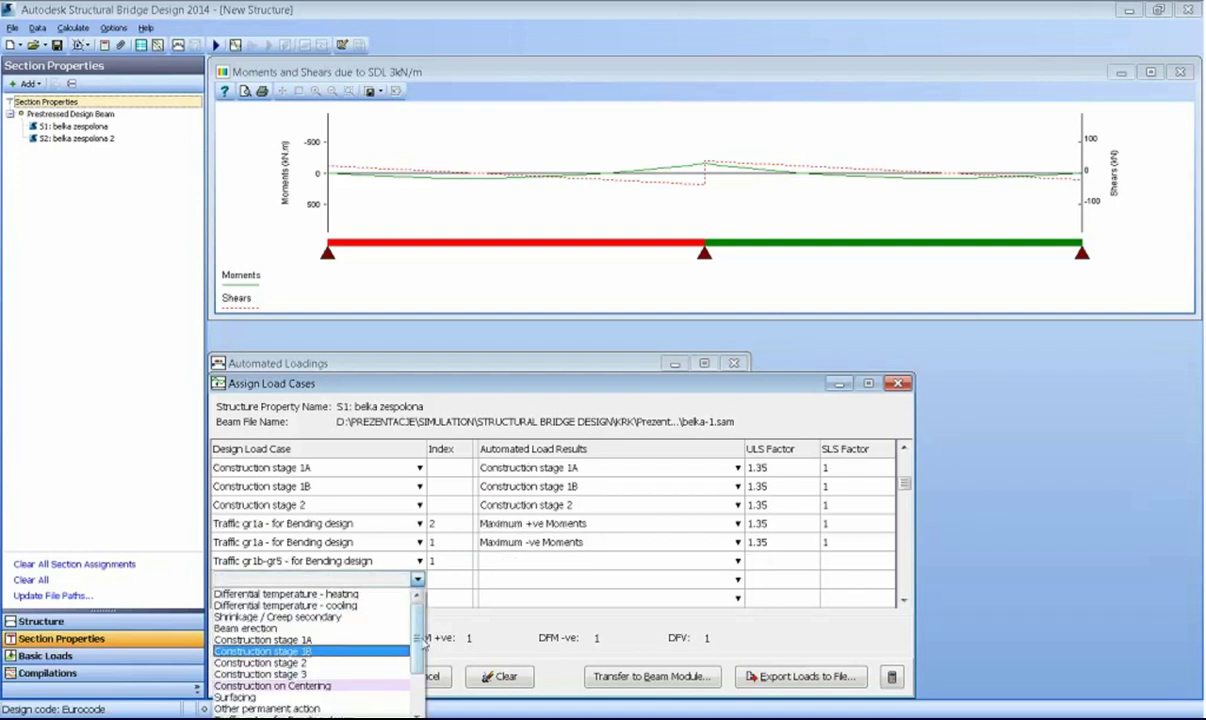
scroll(390, 680, "down", 2)
left_click(368, 698)
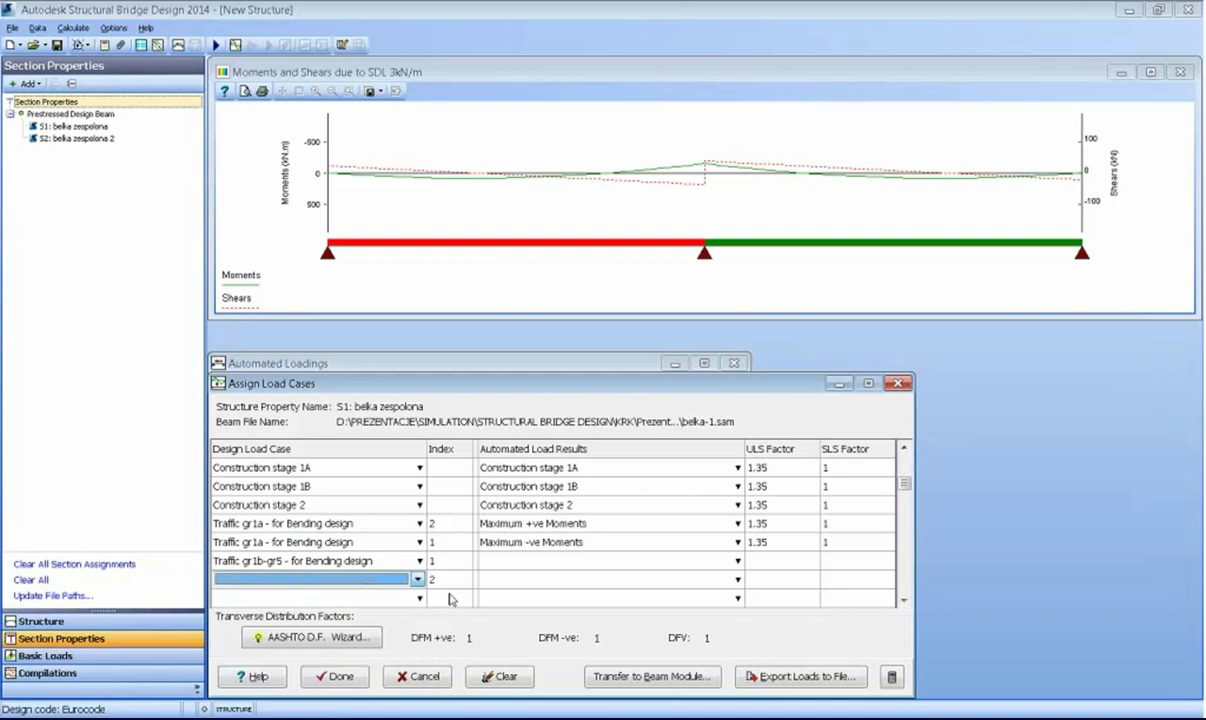
- Set the index of the second Traffic gr1a load case to 2 and of both Traffic gr1b-gr5 load cases to 3
left_click(440, 542)
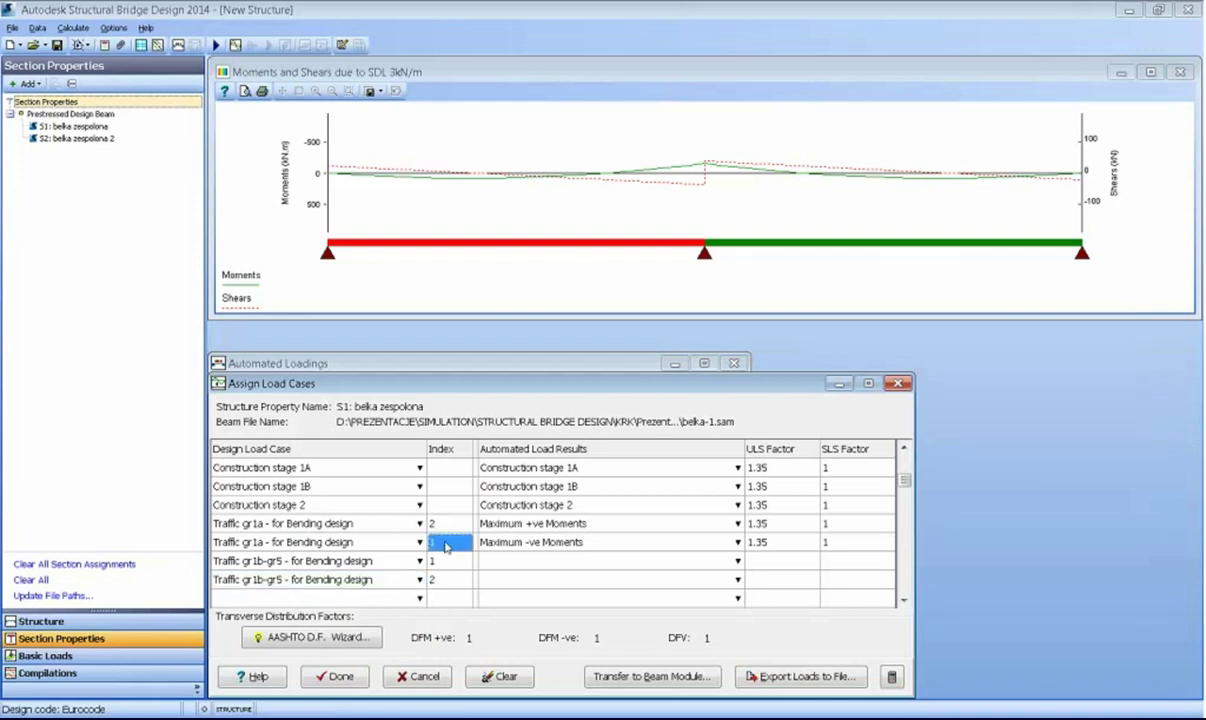
type("2")
left_click(445, 562)
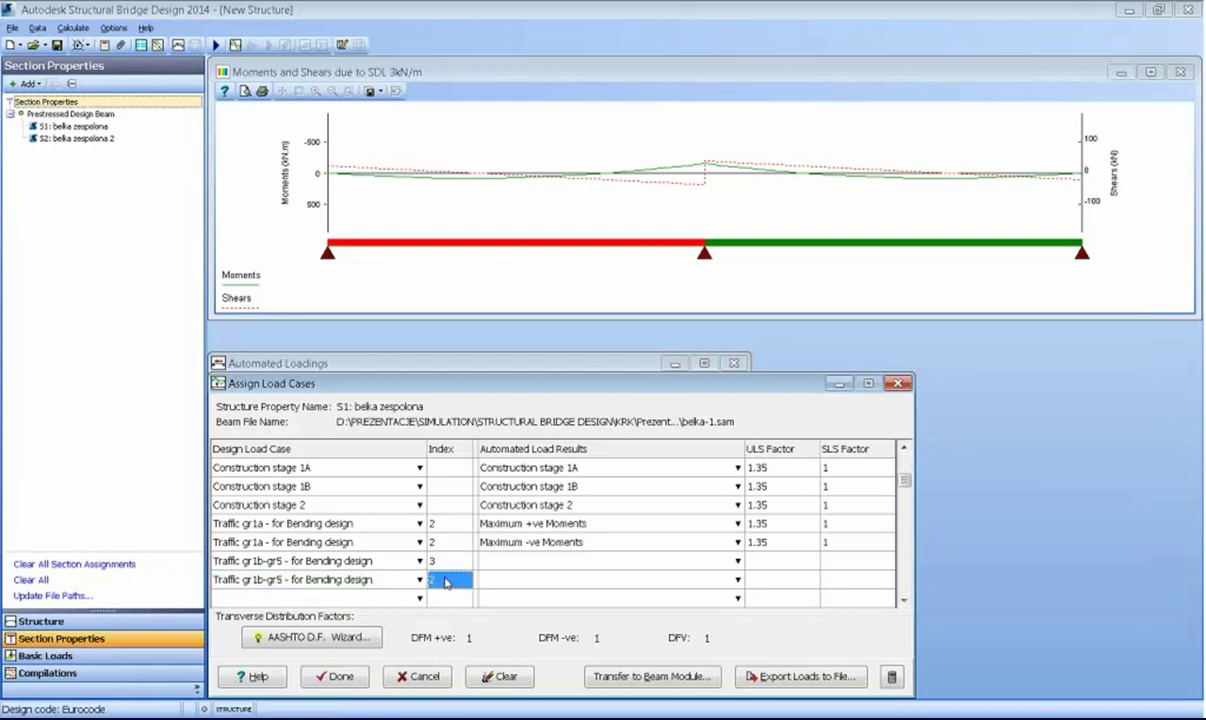
type("3")
- Assign Maximum +ve Moments to the first Traffic gr1b-gr5 load case and Maximum -ve Moments to the second
left_click(520, 561)
left_click(521, 561)
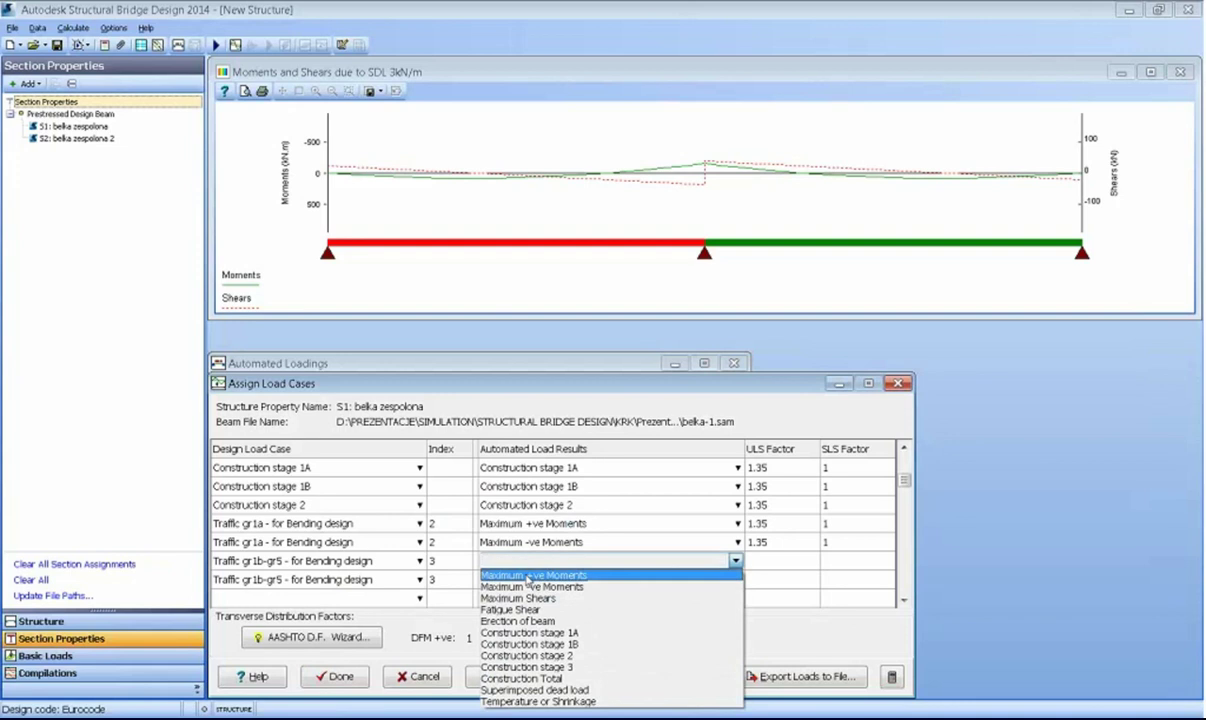
left_click(530, 575)
left_click(530, 561)
left_click(530, 574)
left_click(541, 580)
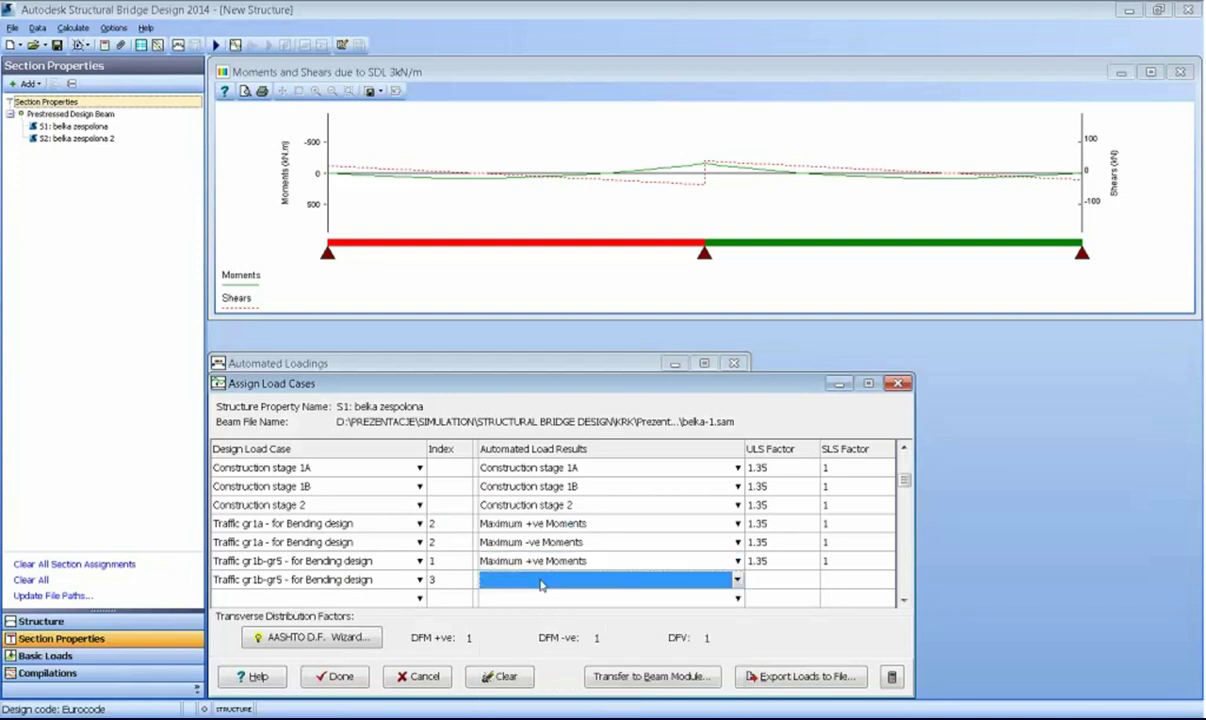
left_click(541, 580)
left_click(556, 588)
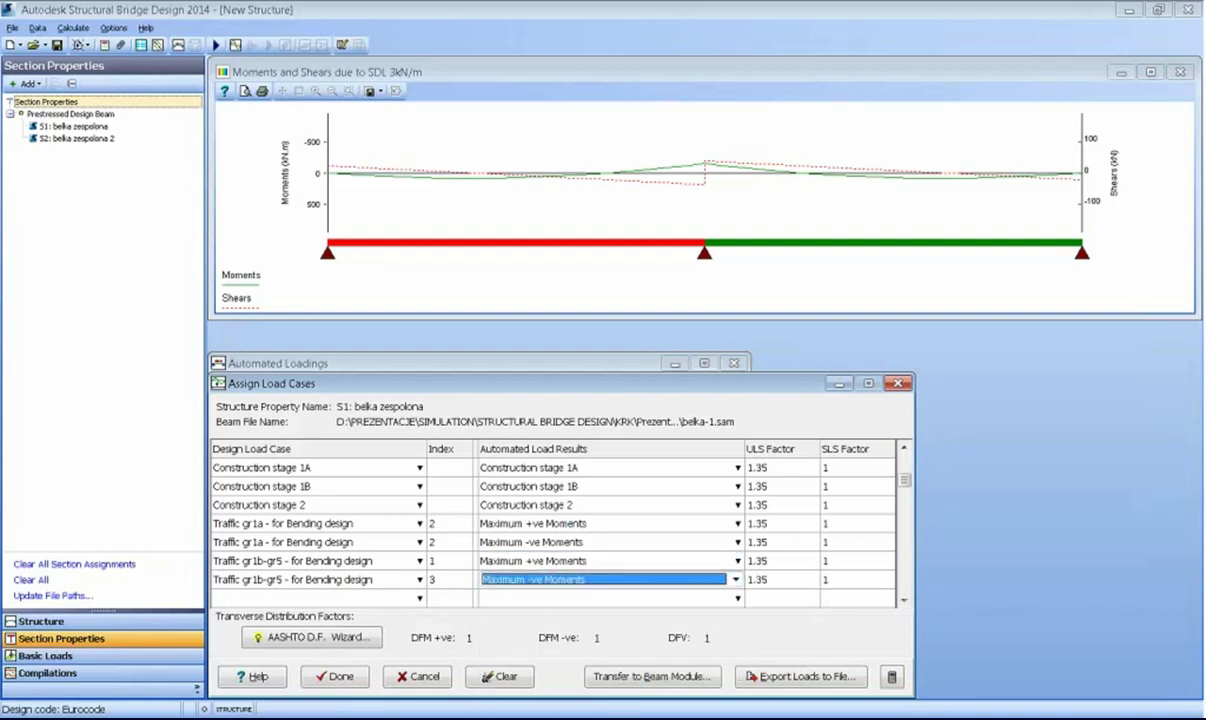
- Try to transfer the assigned load cases to the beam module, and accept the load case assignments
left_click(631, 678)
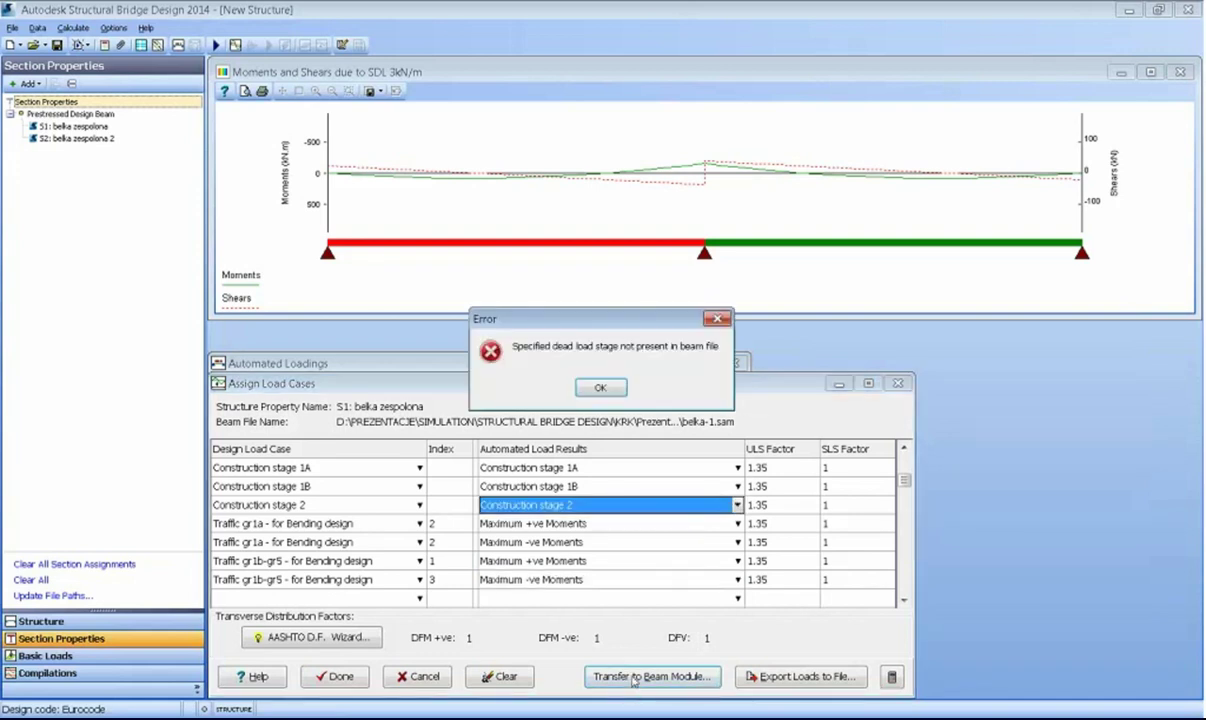
left_click(614, 390)
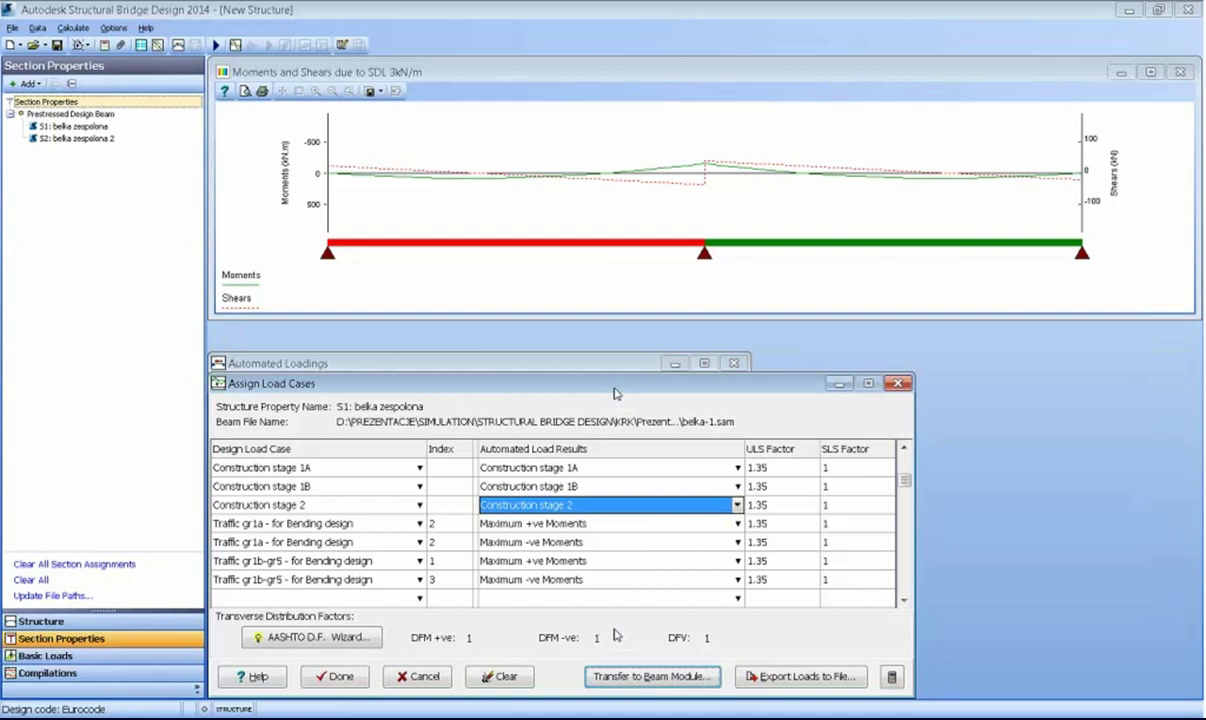
left_click(338, 677)
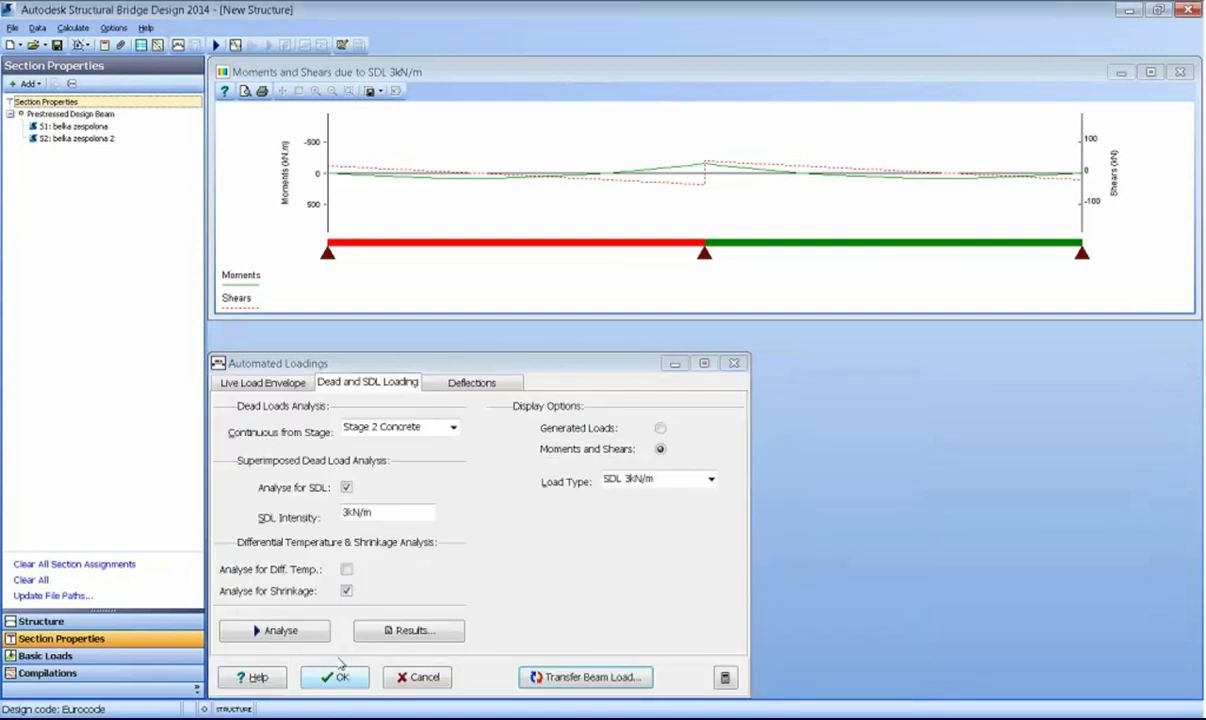
- Re-run the live load envelope analysis and the dead and superimposed dead load analysis
left_click(278, 386)
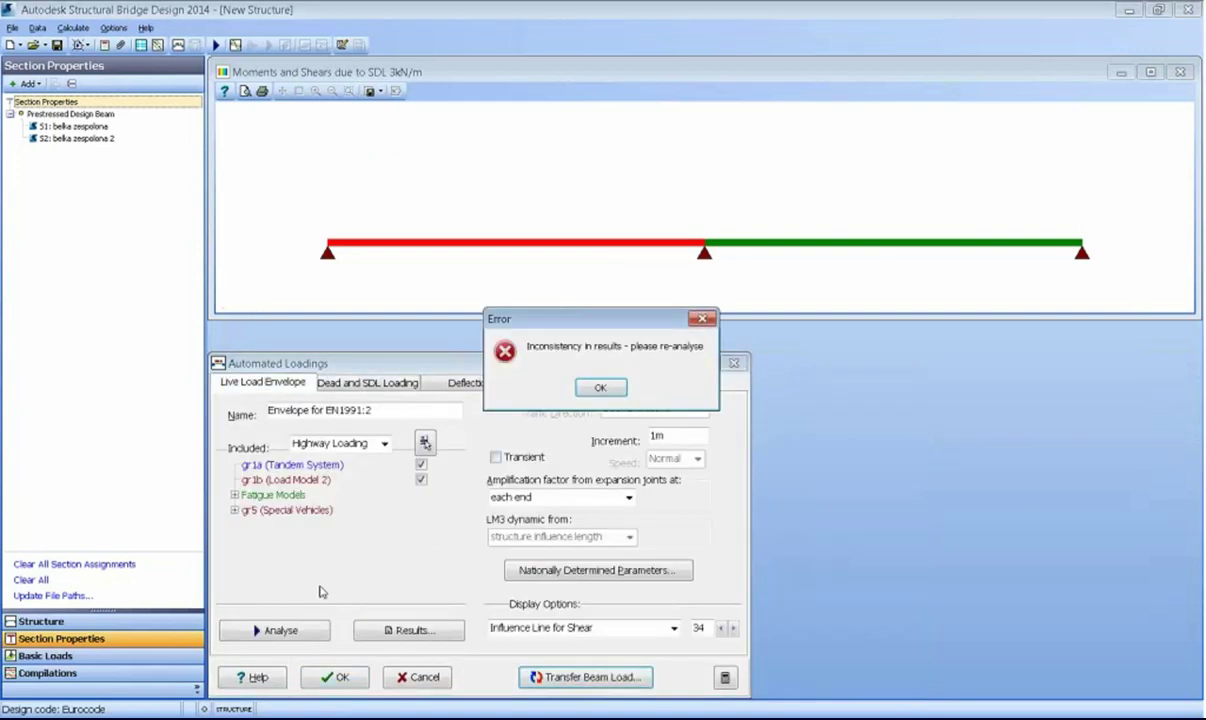
left_click(605, 388)
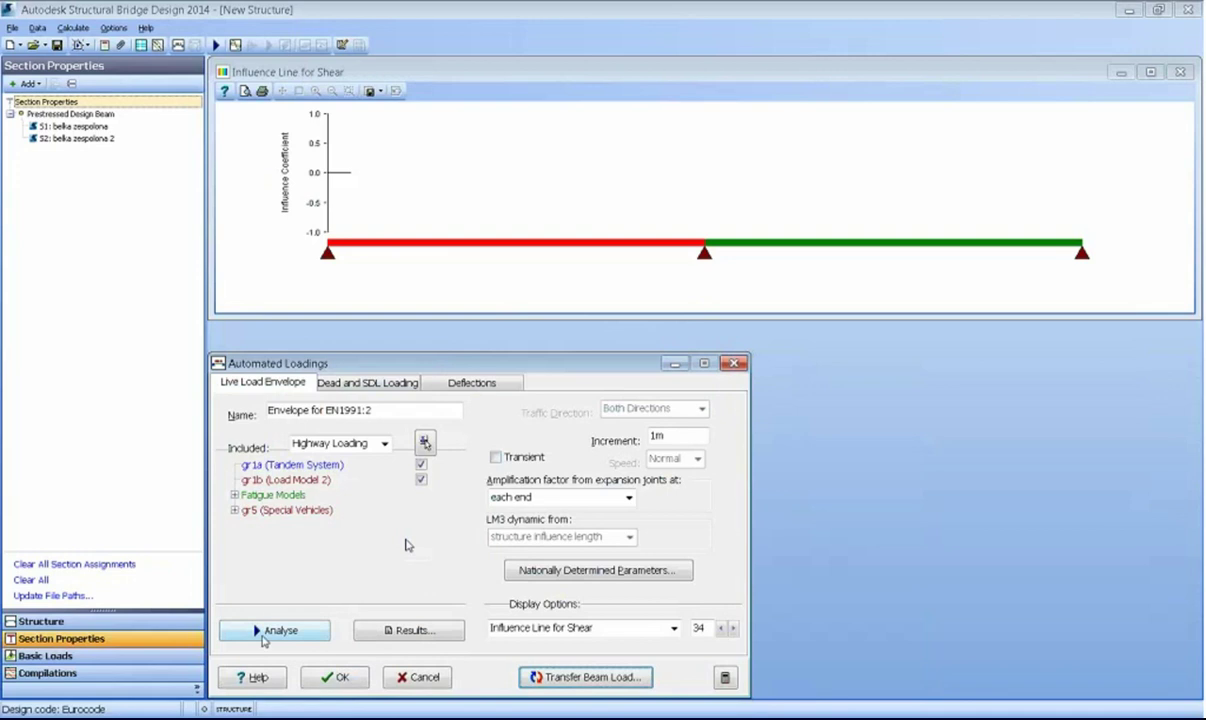
left_click(279, 629)
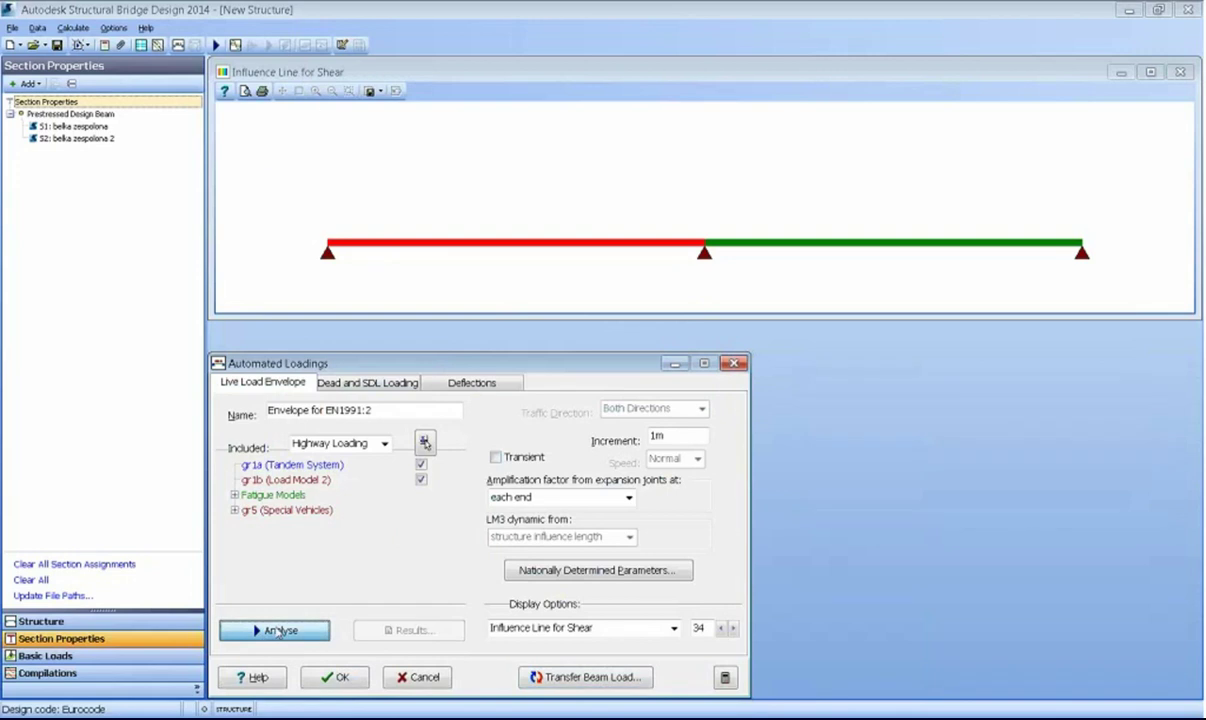
left_click(340, 382)
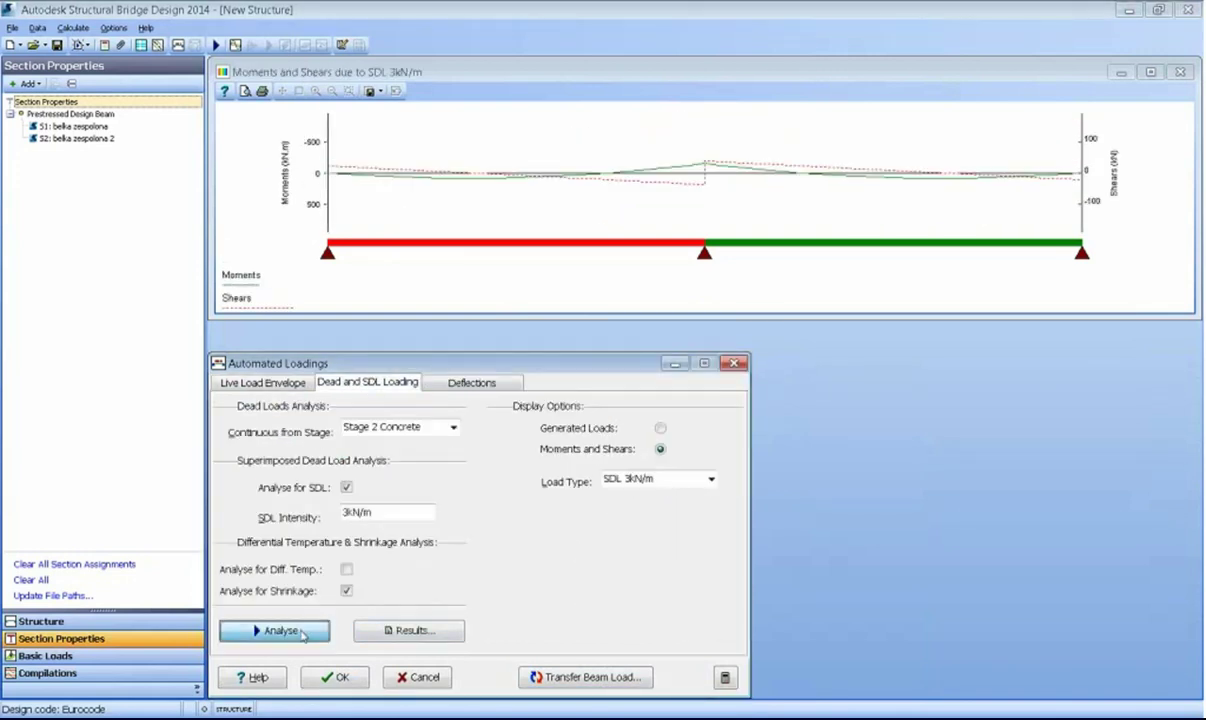
left_click(300, 634)
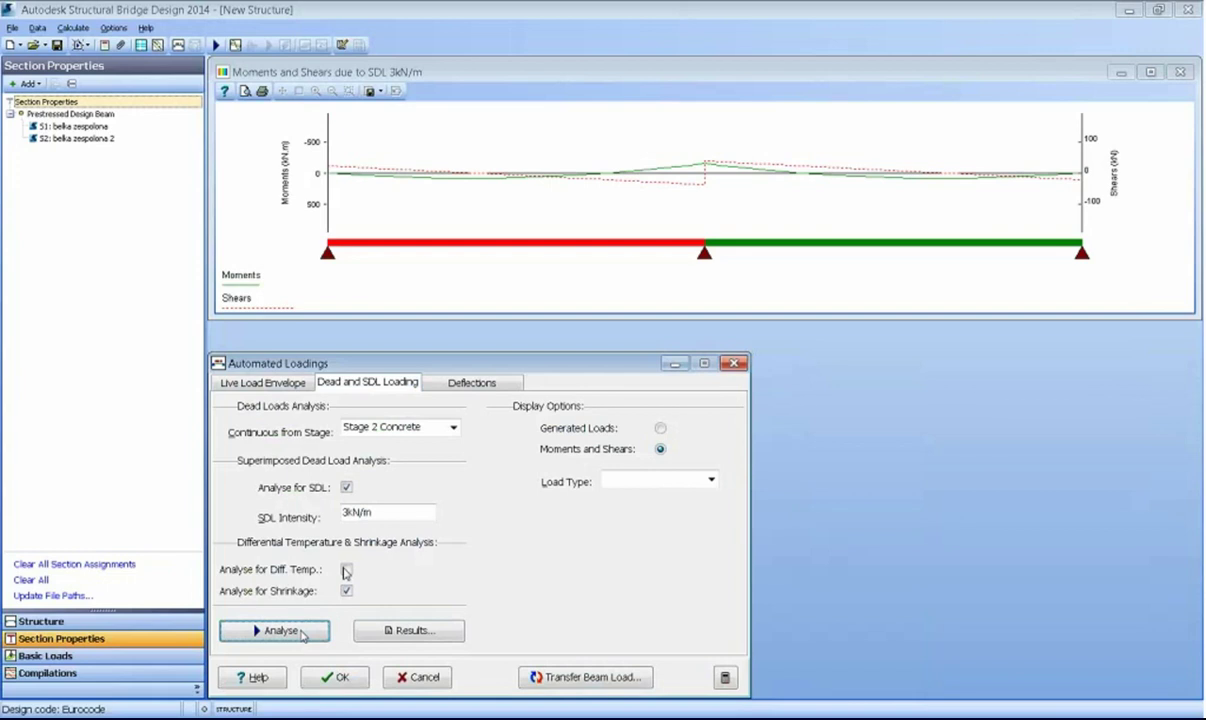
- Try again to transfer the assigned load cases of the belka zespolona beam S1 to the beam module
left_click(537, 672)
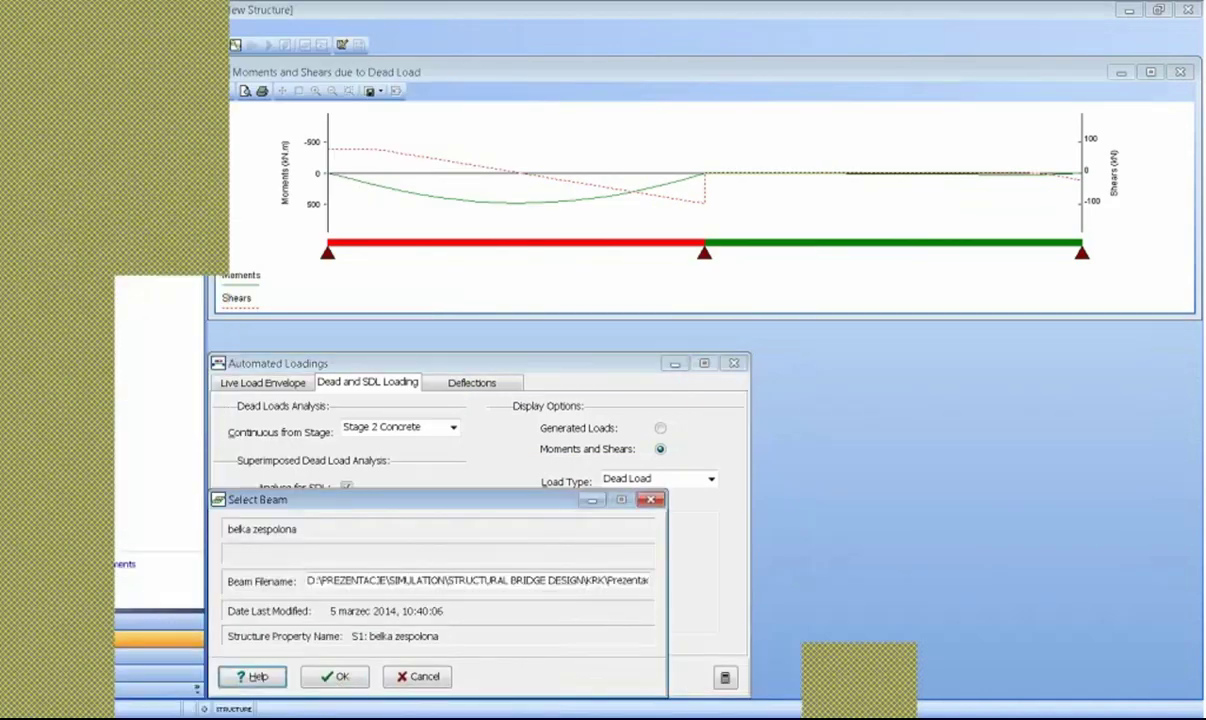
left_click(334, 676)
left_click(652, 677)
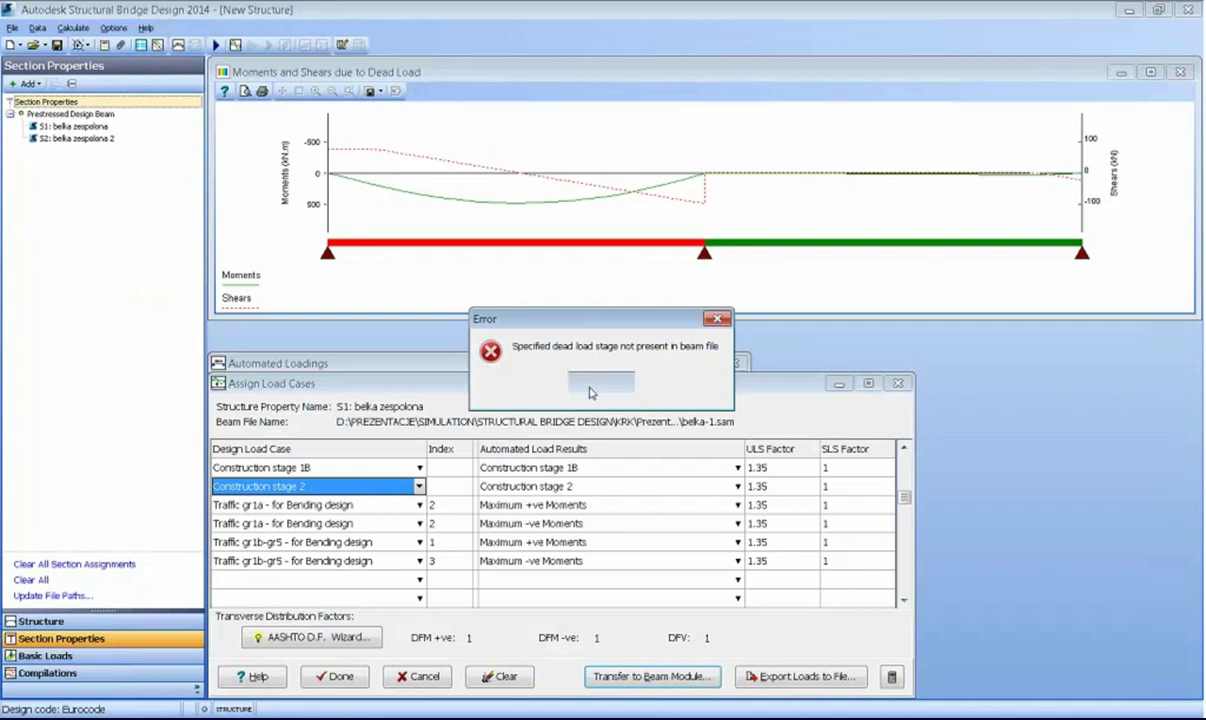
left_click(597, 389)
left_click(334, 677)
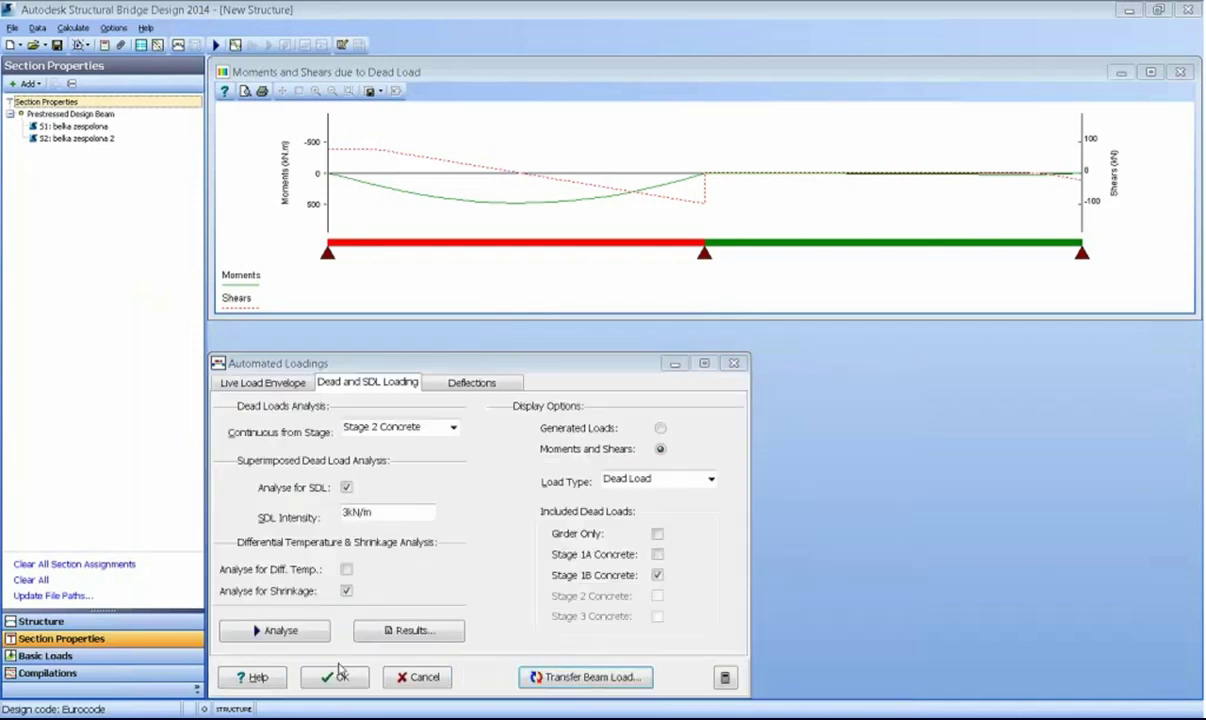
- Include the Girder Only and Stage 1A Concrete dead loads in the displayed moments and shears
left_click(263, 383)
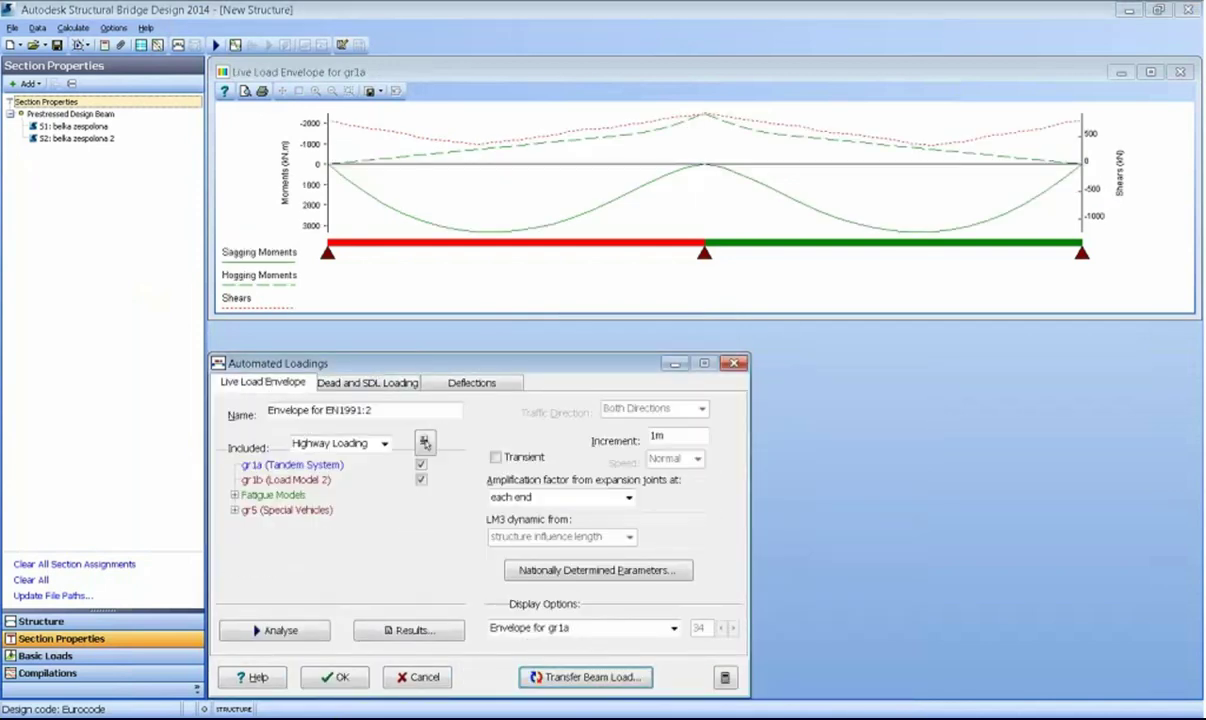
left_click(383, 384)
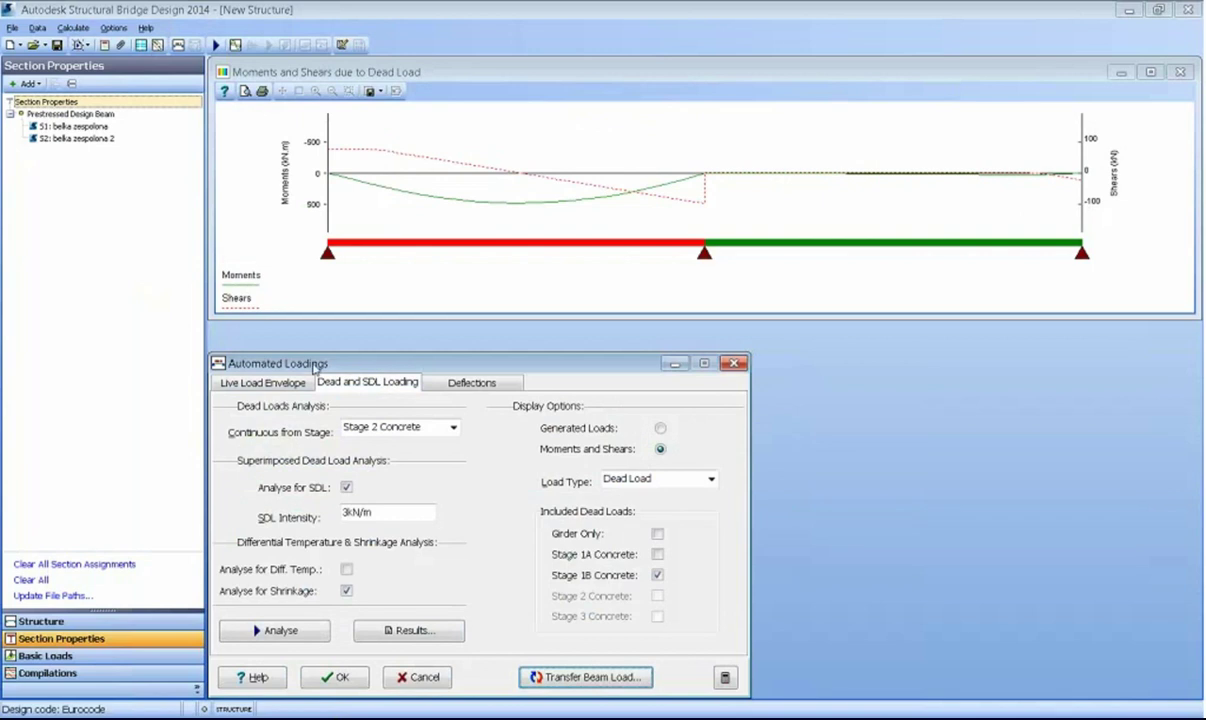
left_click(265, 382)
left_click(347, 385)
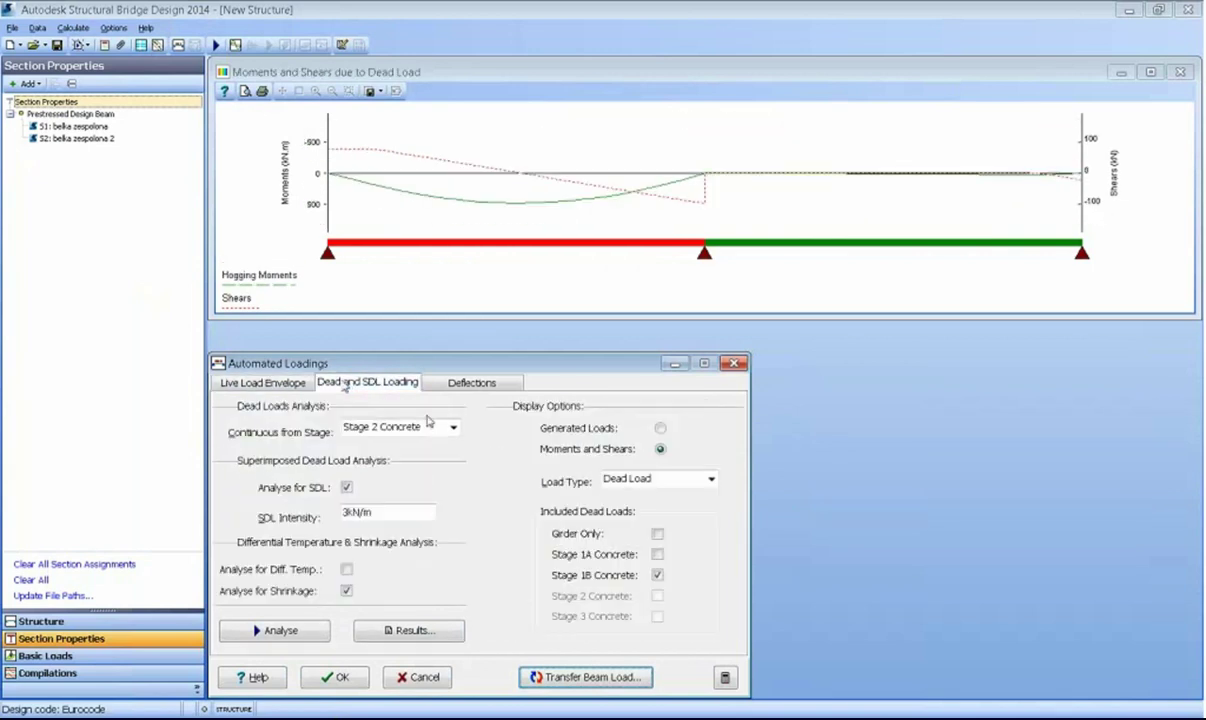
left_click(657, 533)
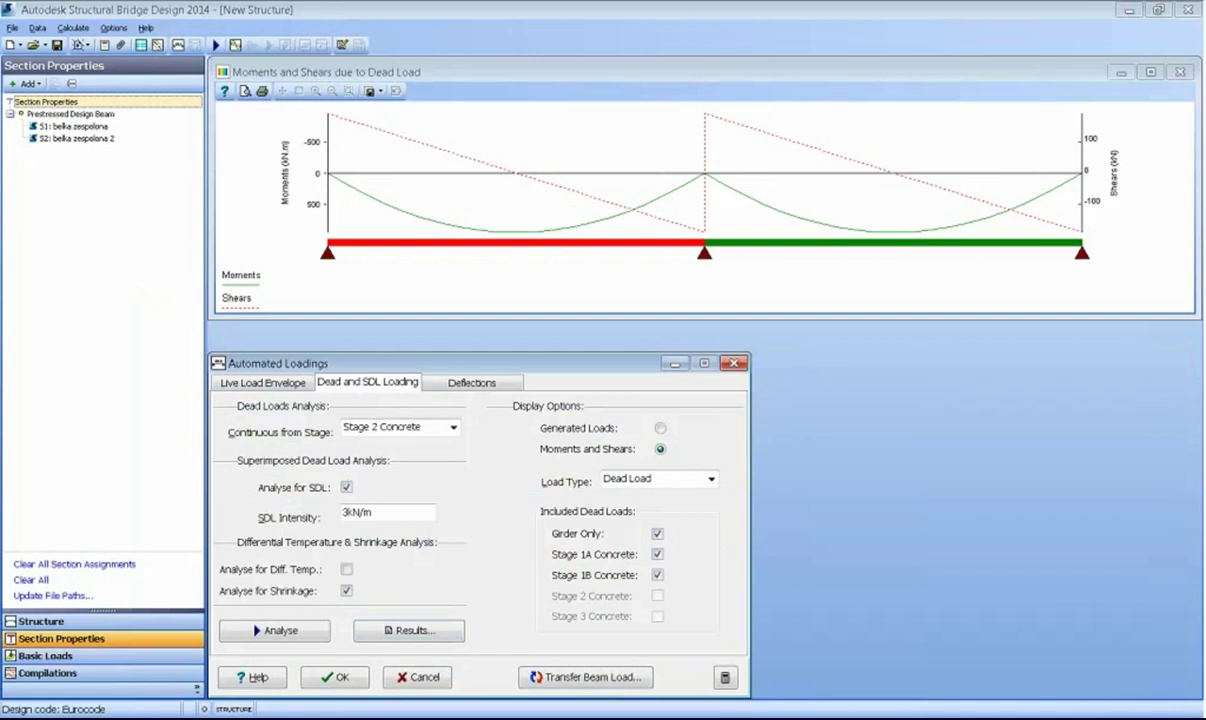
- Re-run the dead and superimposed load analysis with continuity from Stage 2 Concrete, and open its results
left_click(279, 385)
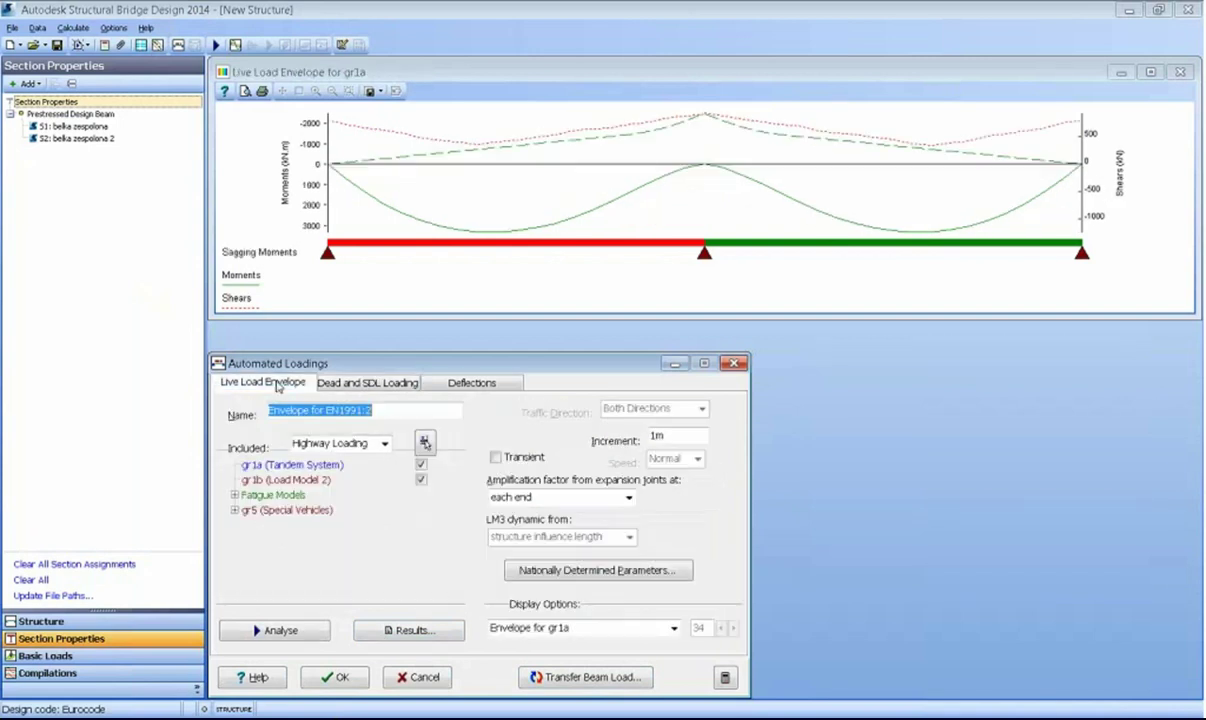
left_click(360, 384)
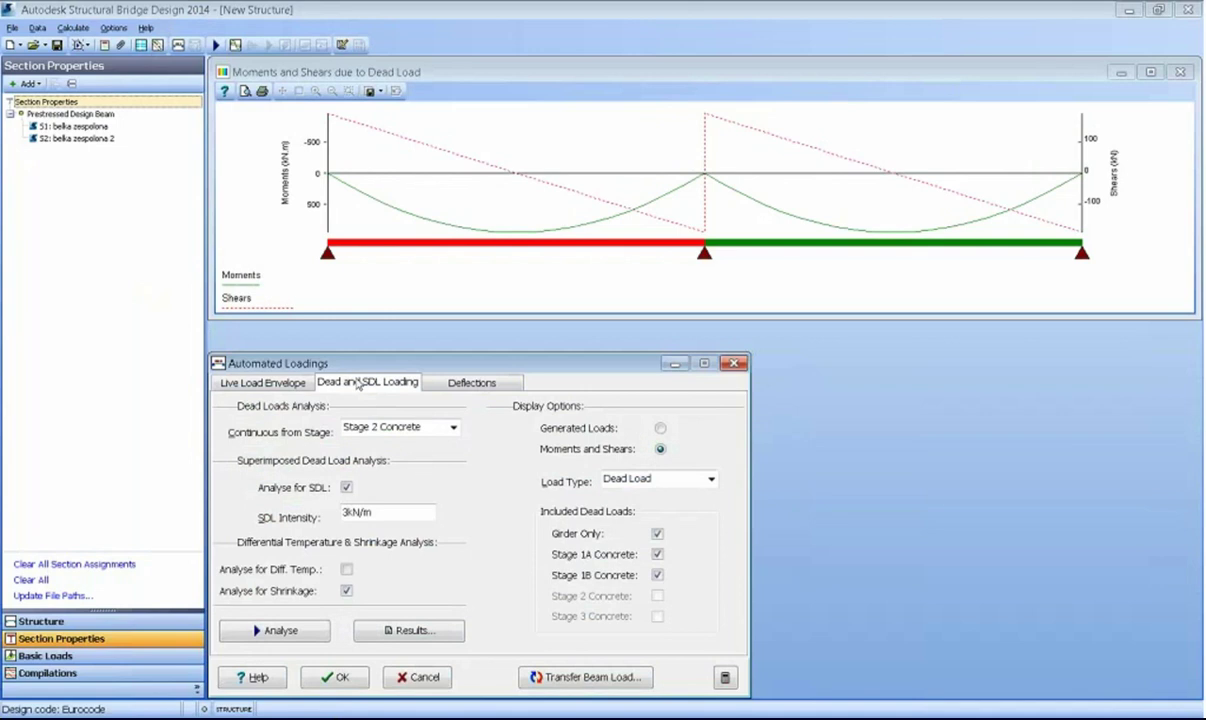
left_click(452, 427)
left_click(452, 427)
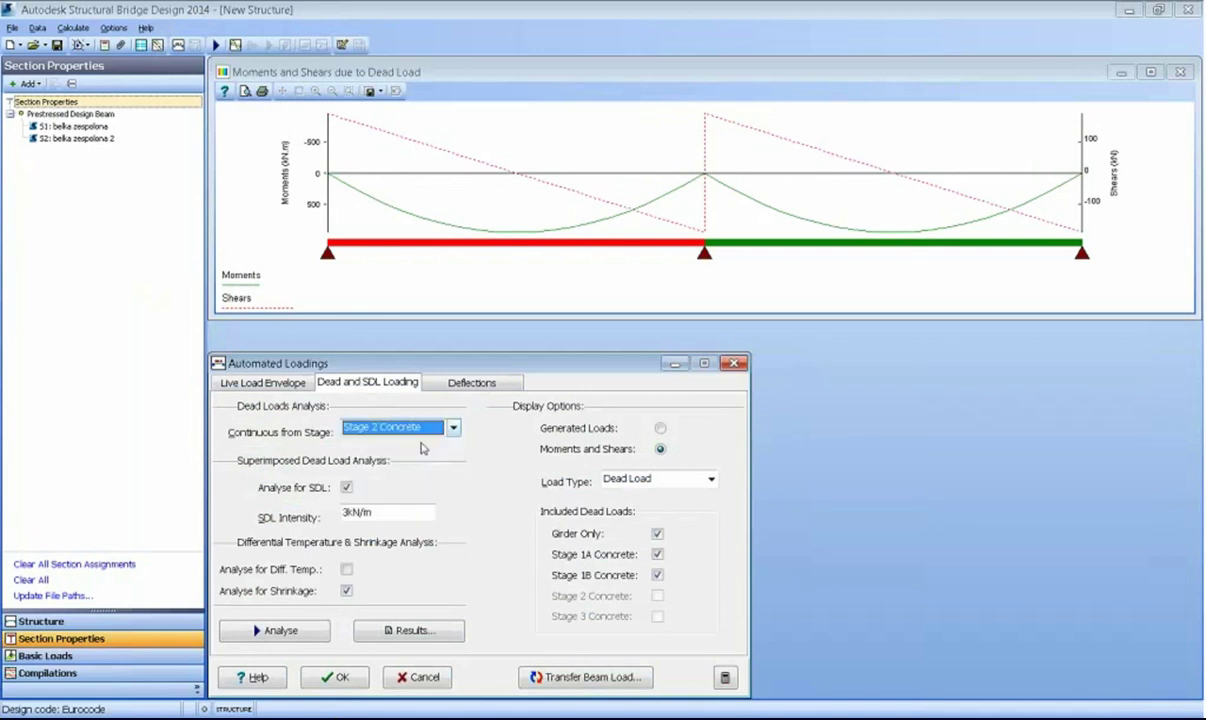
left_click(275, 630)
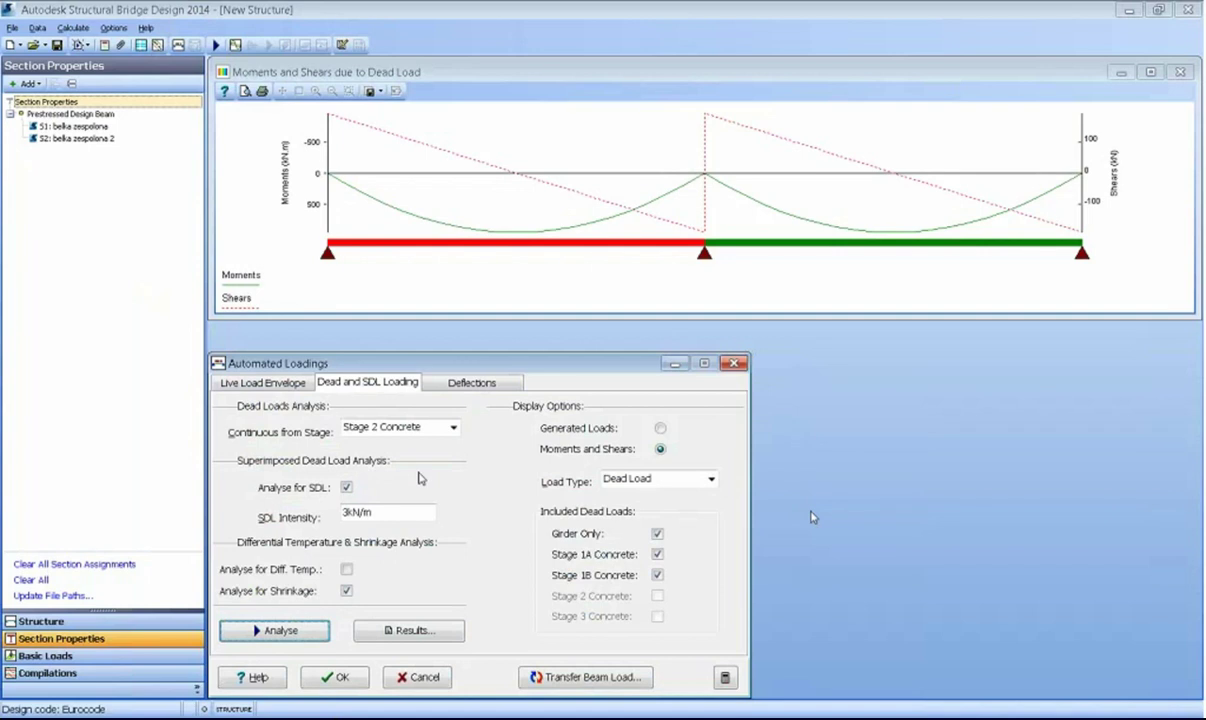
left_click(416, 632)
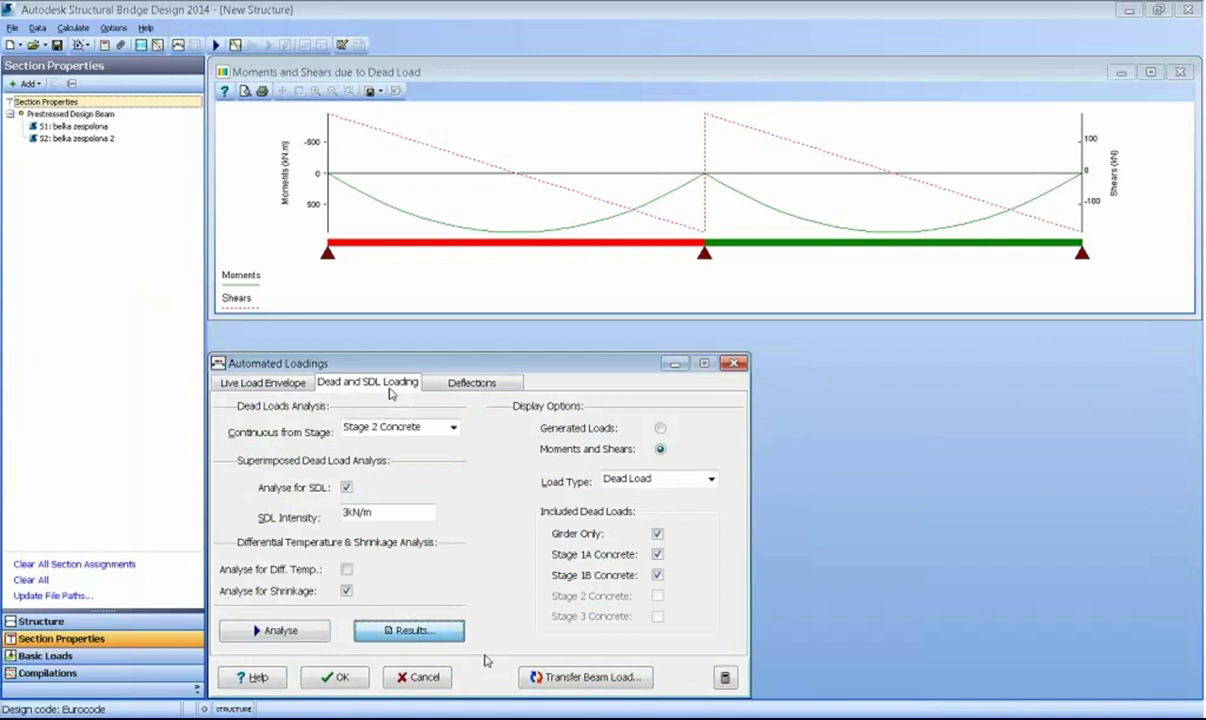
- Review the dead and superimposed load analysis results as text and as a PDF report, and close the results viewer
left_click(452, 631)
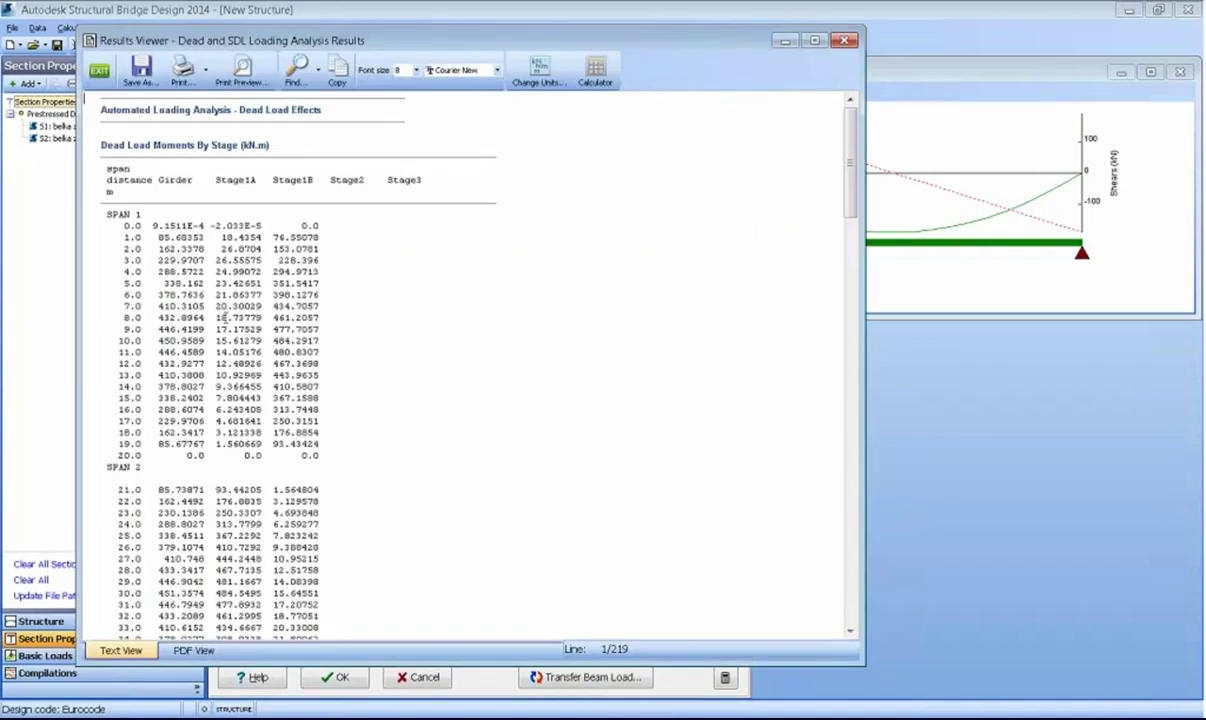
left_click_drag(850, 178, 857, 510)
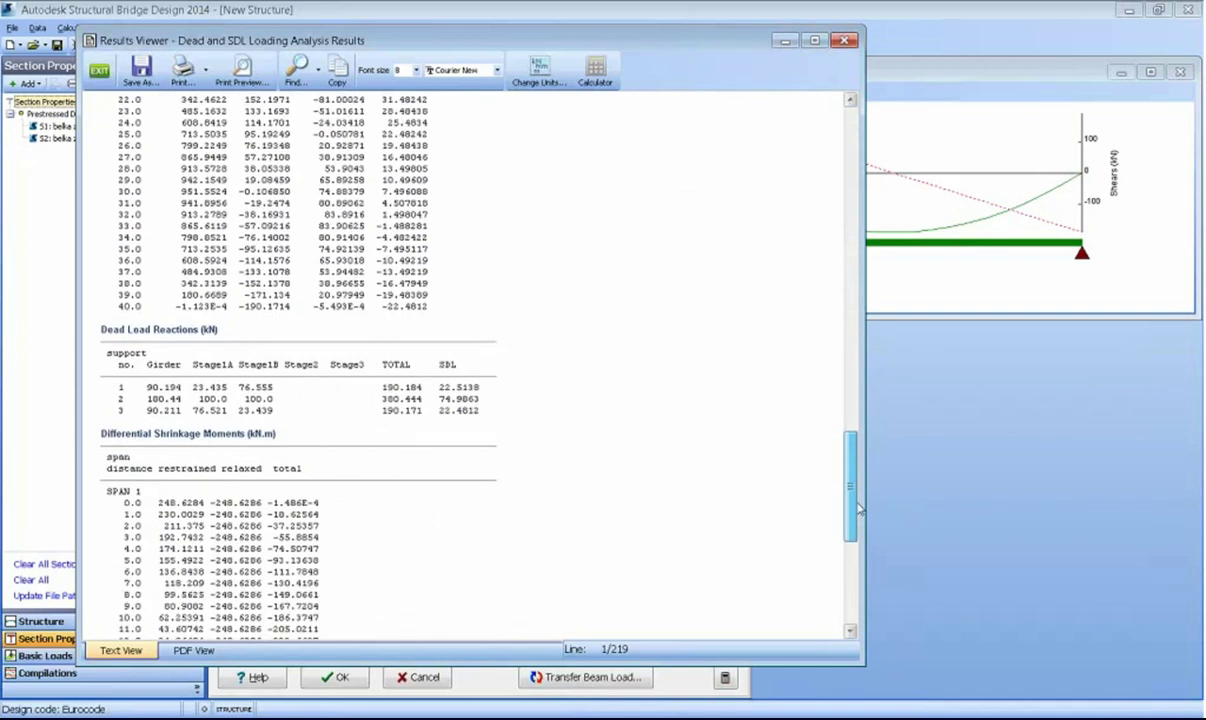
left_click(193, 650)
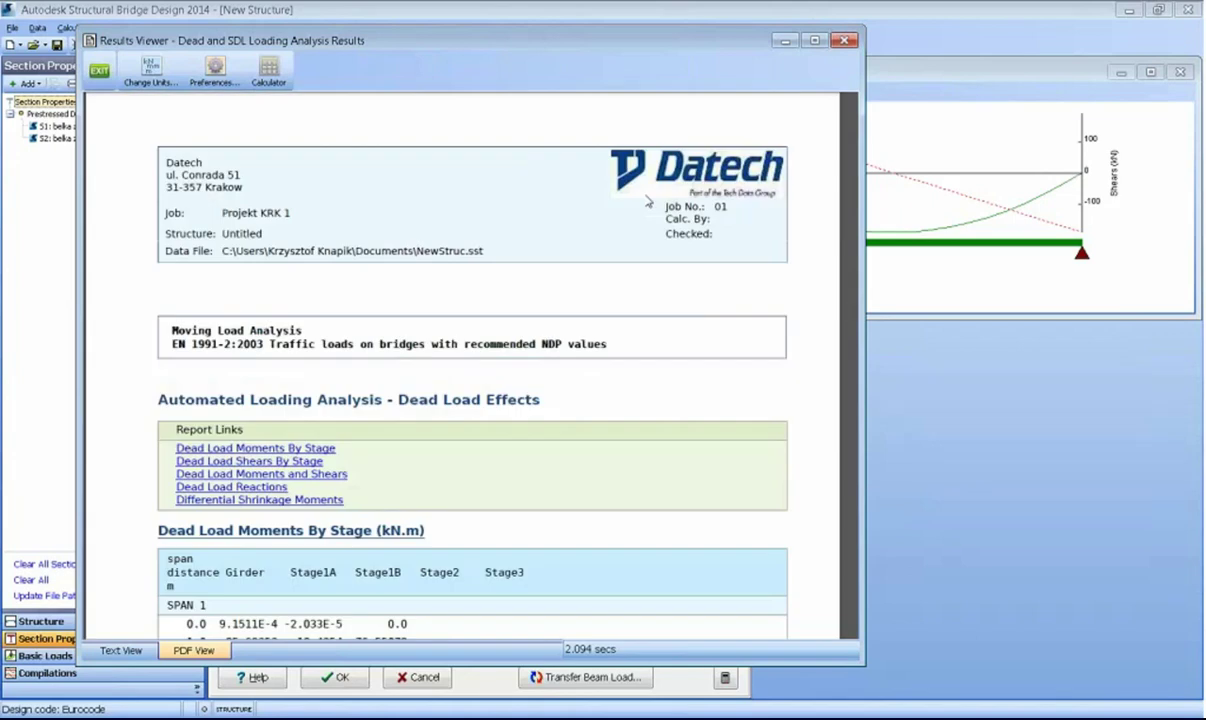
left_click_drag(852, 122, 848, 328)
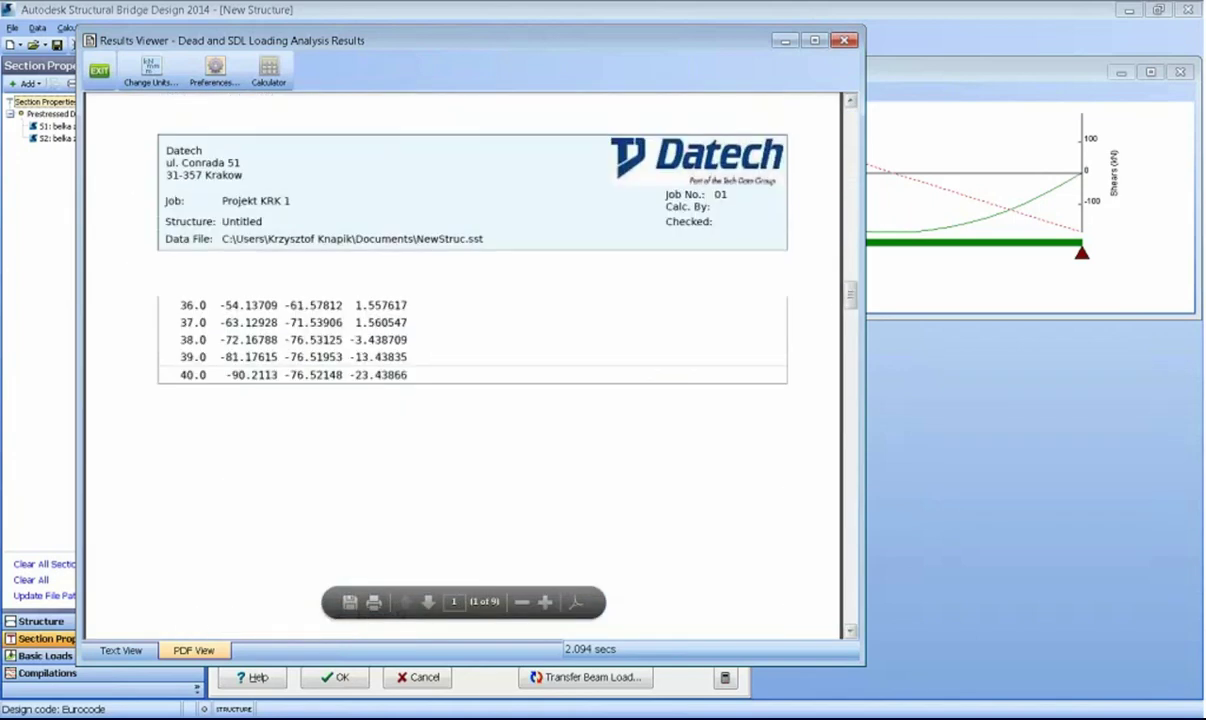
left_click(845, 41)
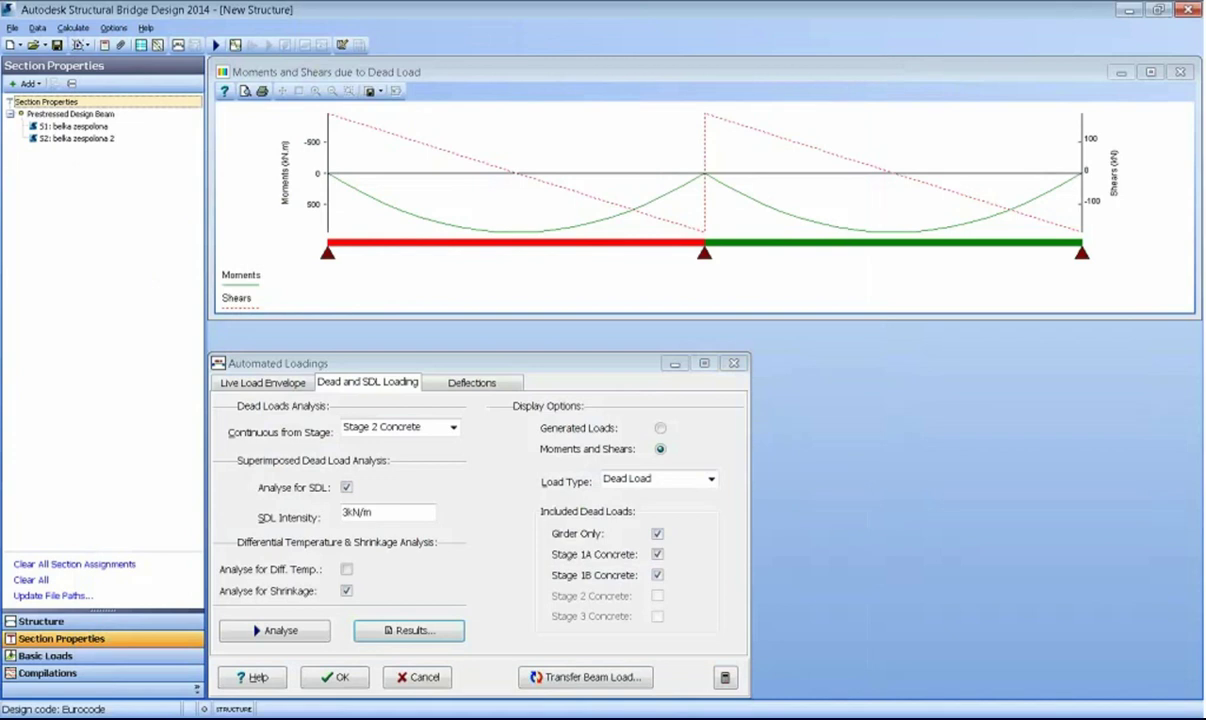
- Try again to transfer the belka zespolona beam S1 load cases to the beam module, and clear all its load case assignments
left_click(553, 679)
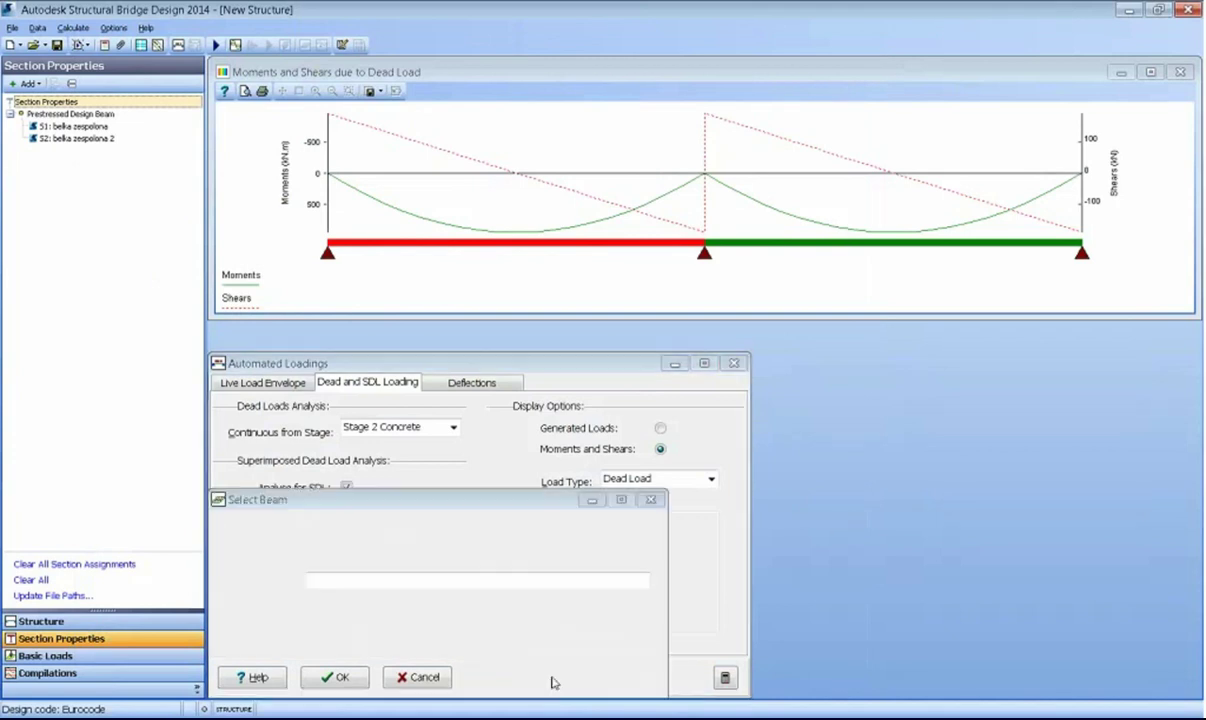
left_click(338, 677)
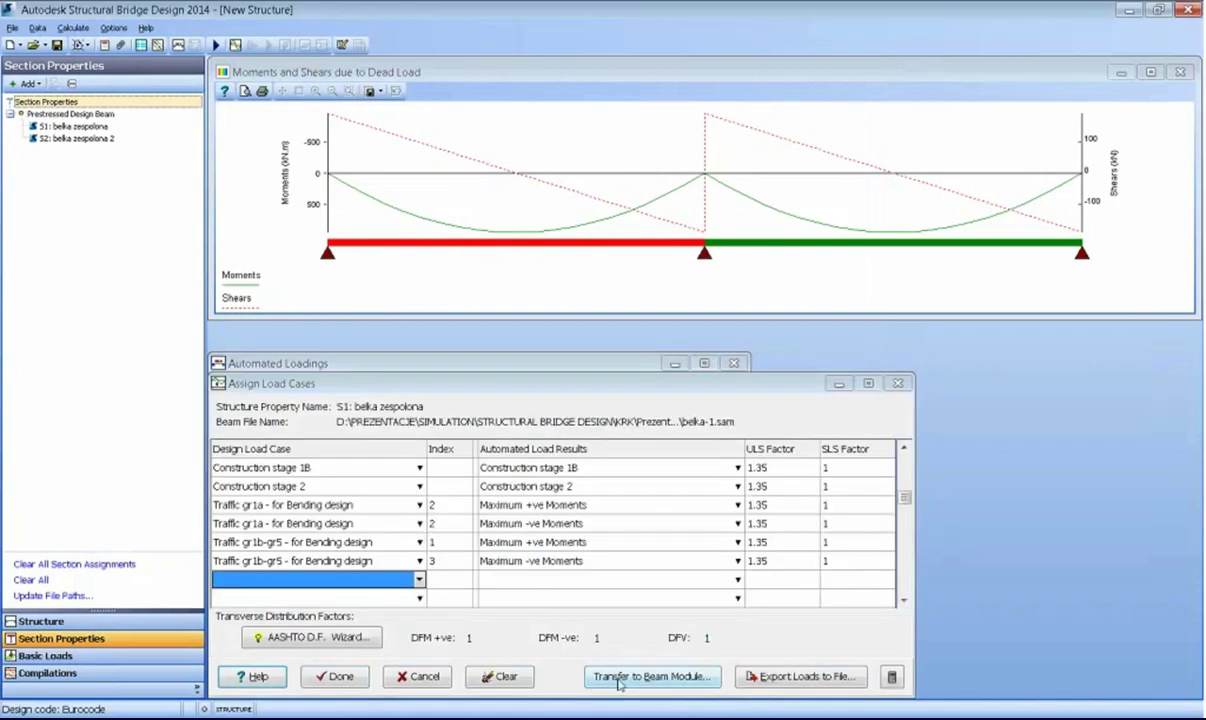
left_click(622, 677)
key("Return")
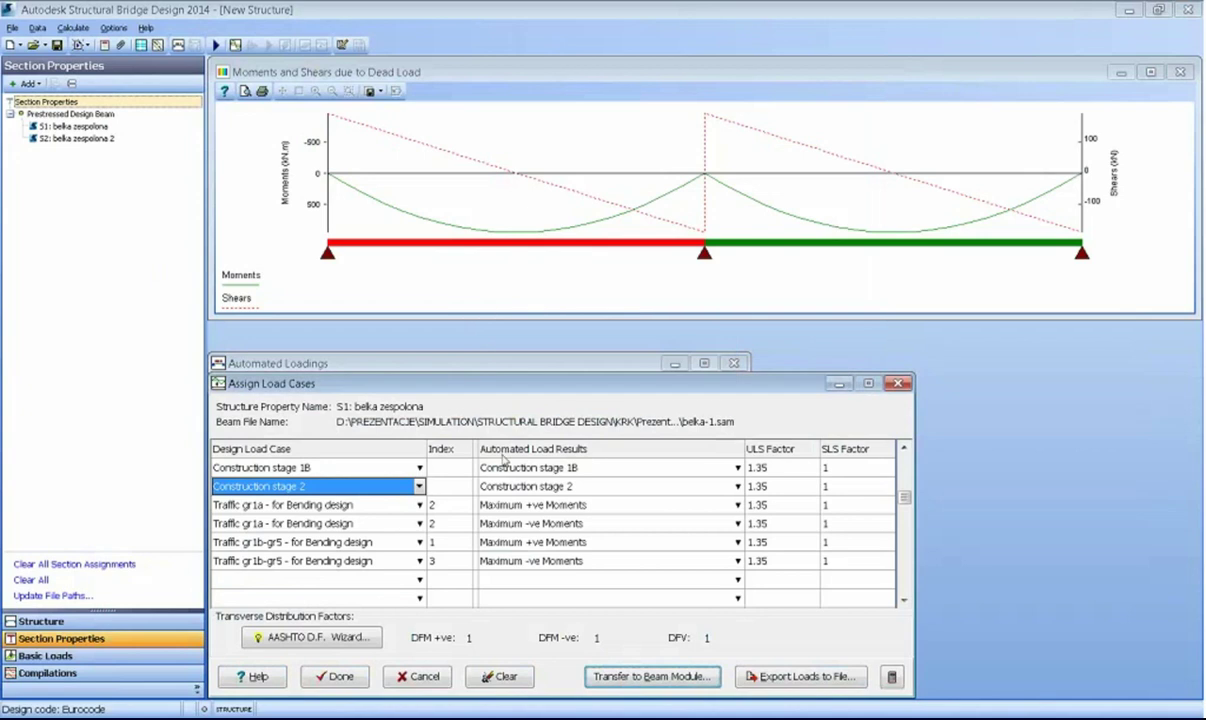
left_click(505, 677)
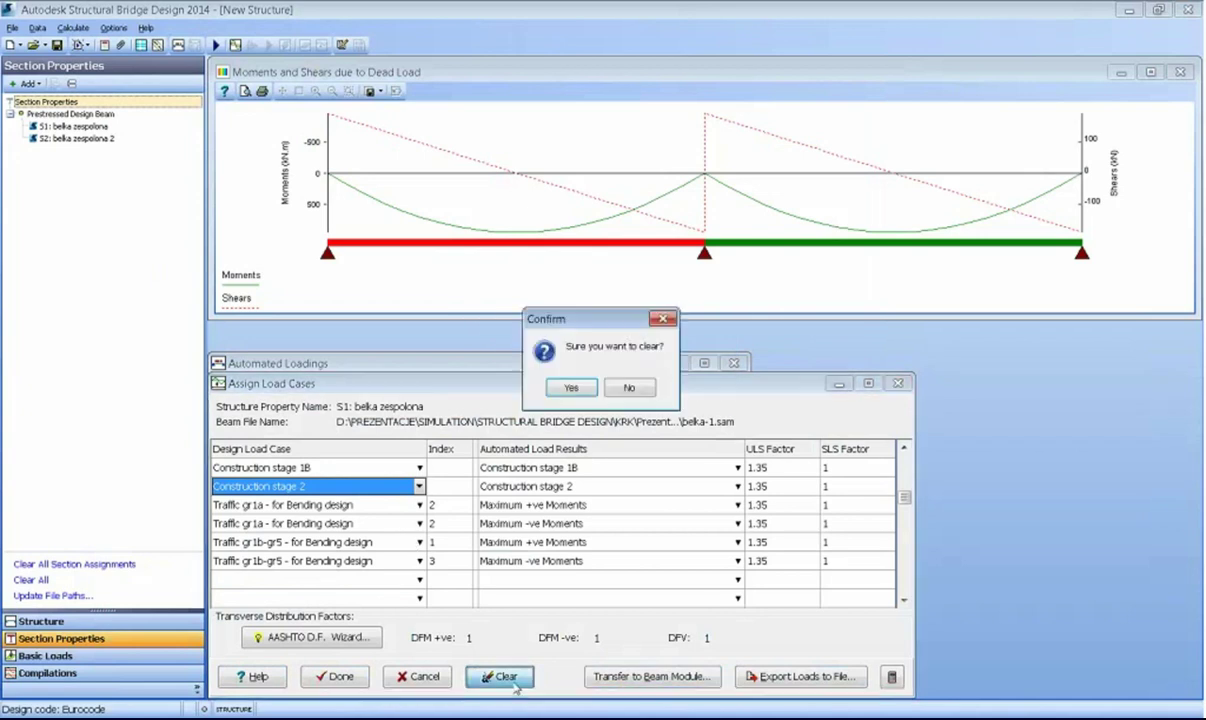
left_click(556, 389)
- Add two Traffic gr1a - for Bending design load cases to the S1 beam's load case assignments
left_click(419, 467)
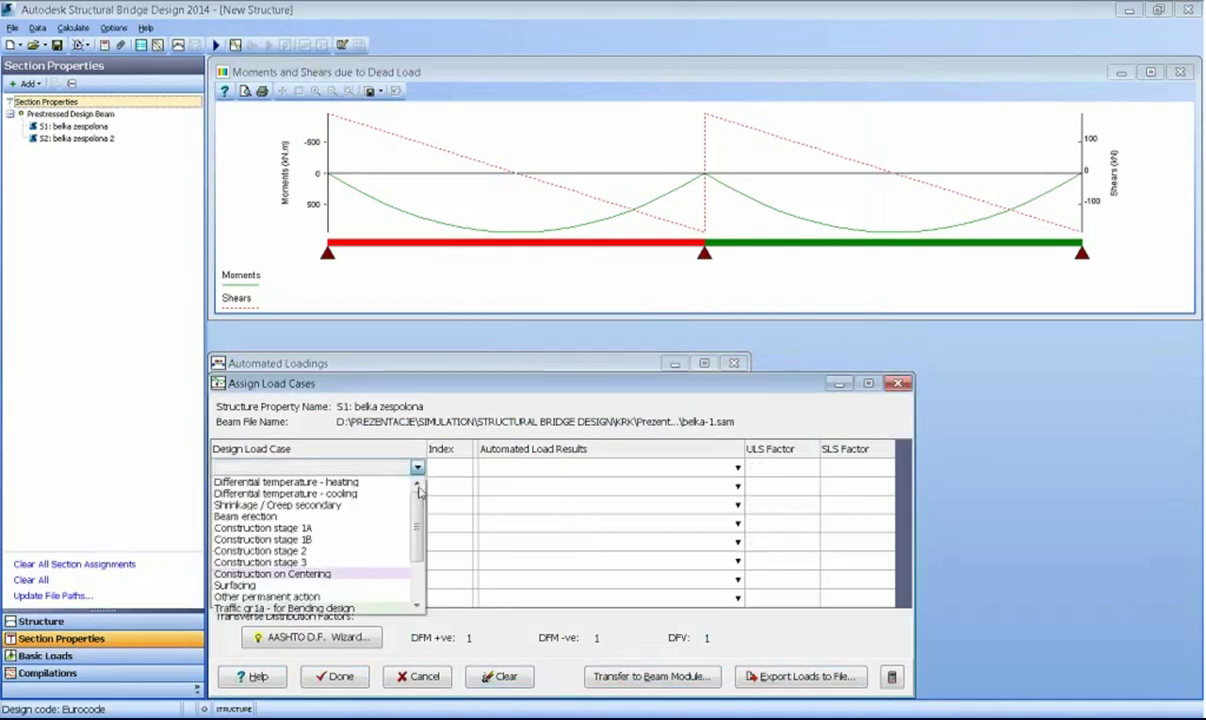
scroll(420, 568, "down", 2)
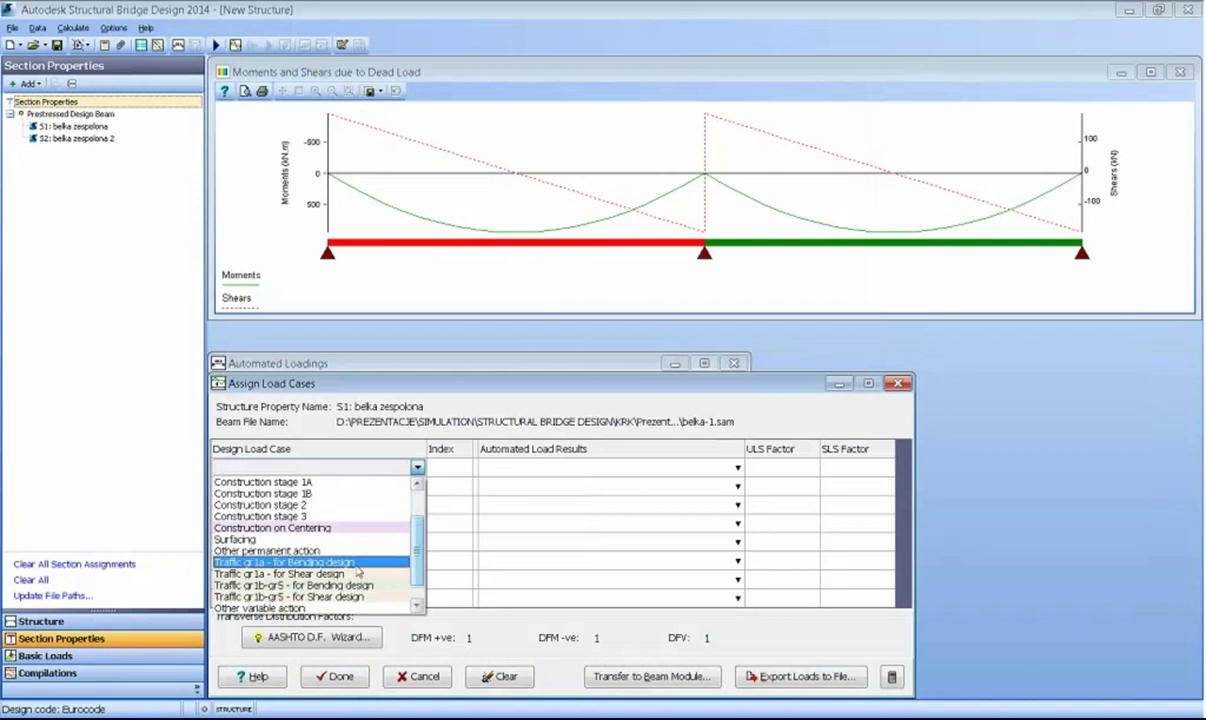
left_click(300, 562)
left_click(418, 486)
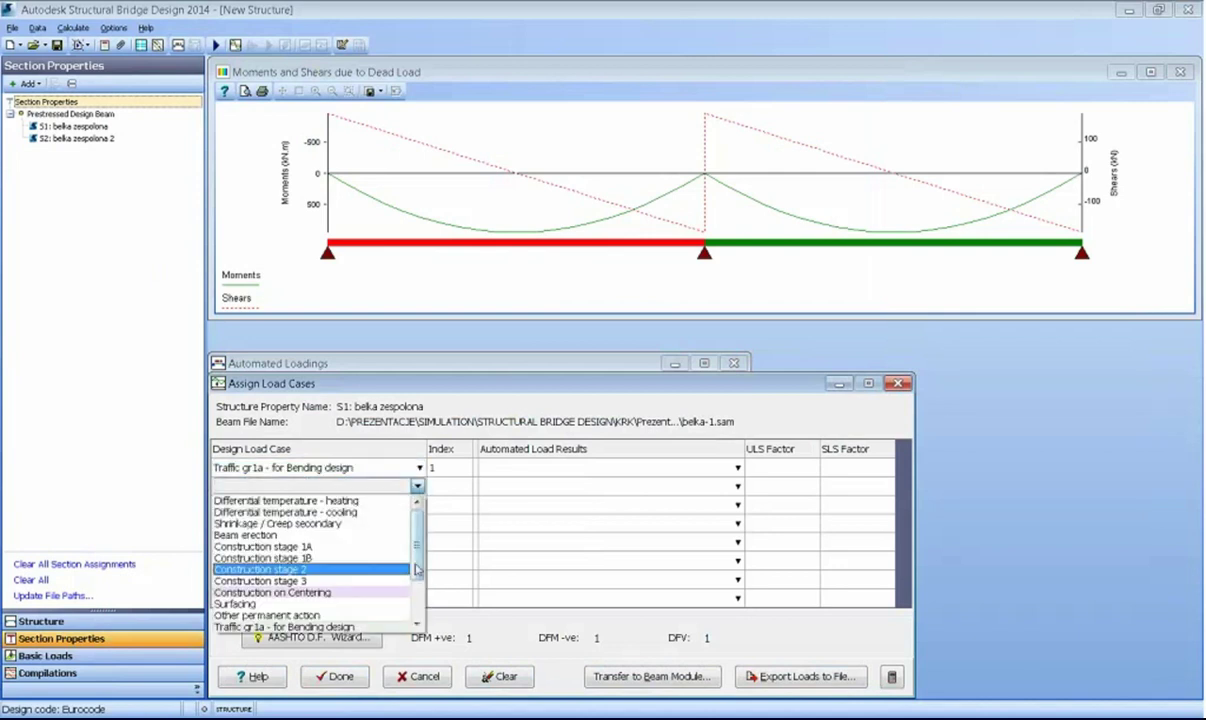
scroll(369, 579, "down", 2)
left_click(367, 571)
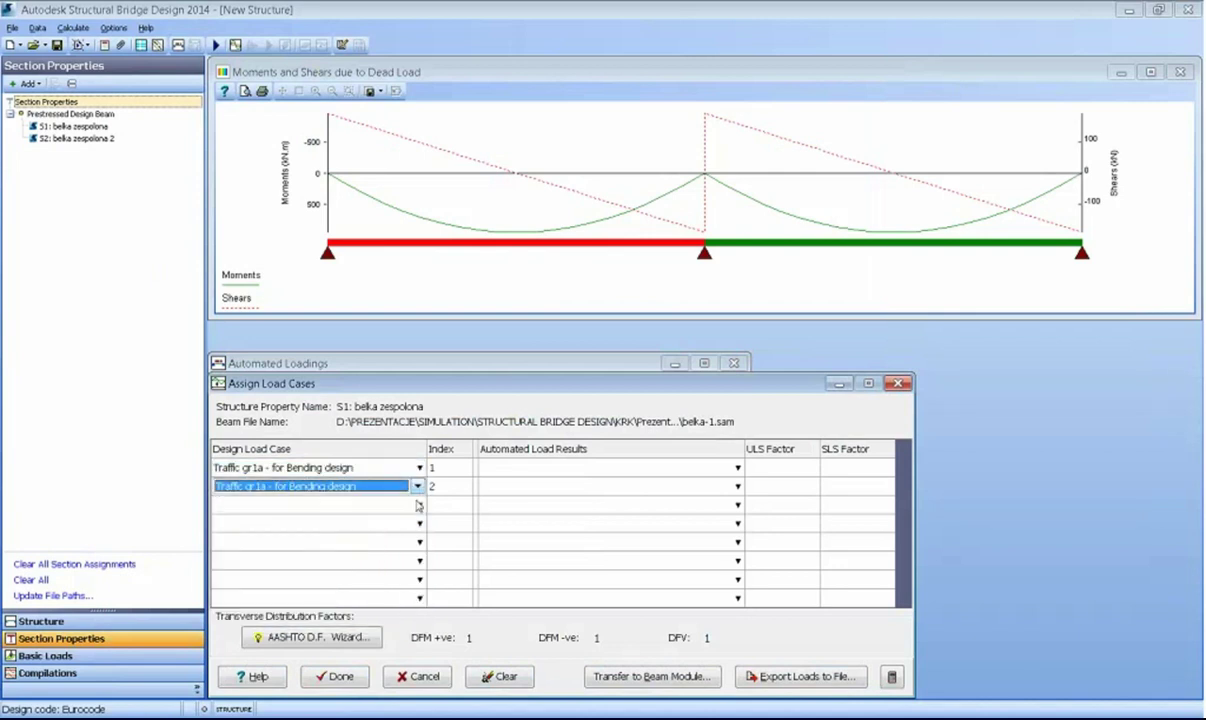
- Add two Traffic gr1b-gr5 - for Bending design load cases below the gr1a ones
left_click(418, 504)
scroll(418, 577, "down", 1)
scroll(417, 577, "down", 1)
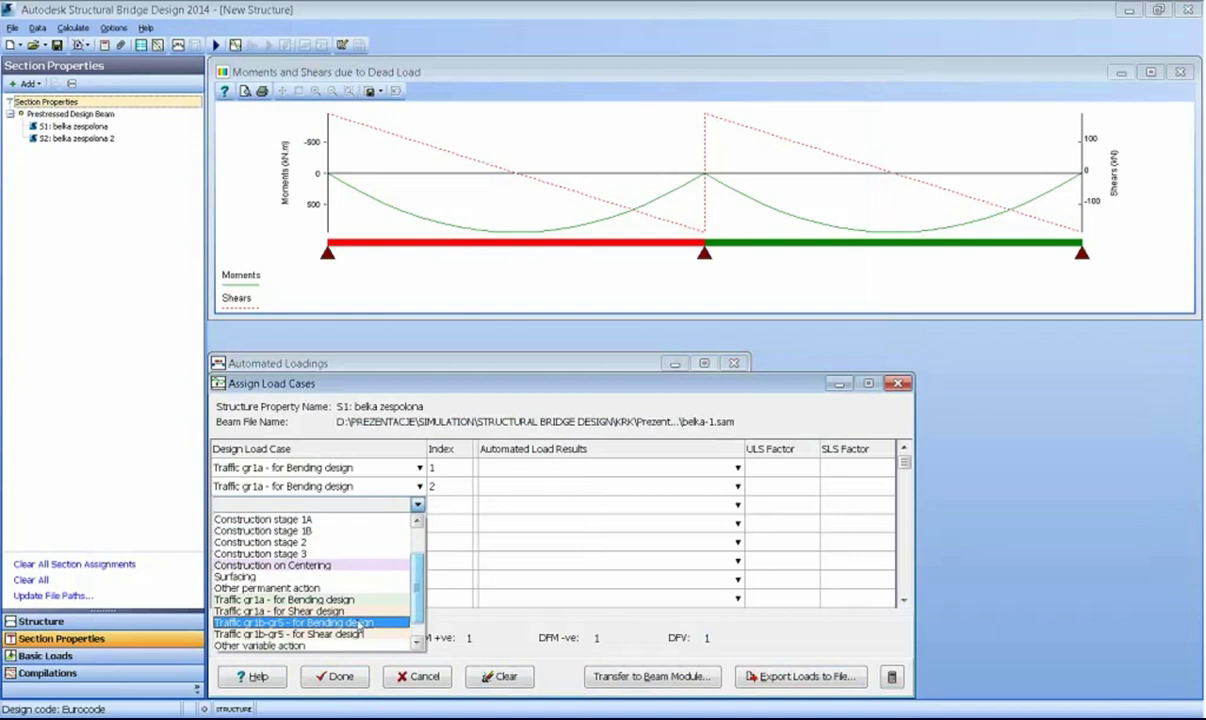
left_click(300, 612)
left_click(418, 523)
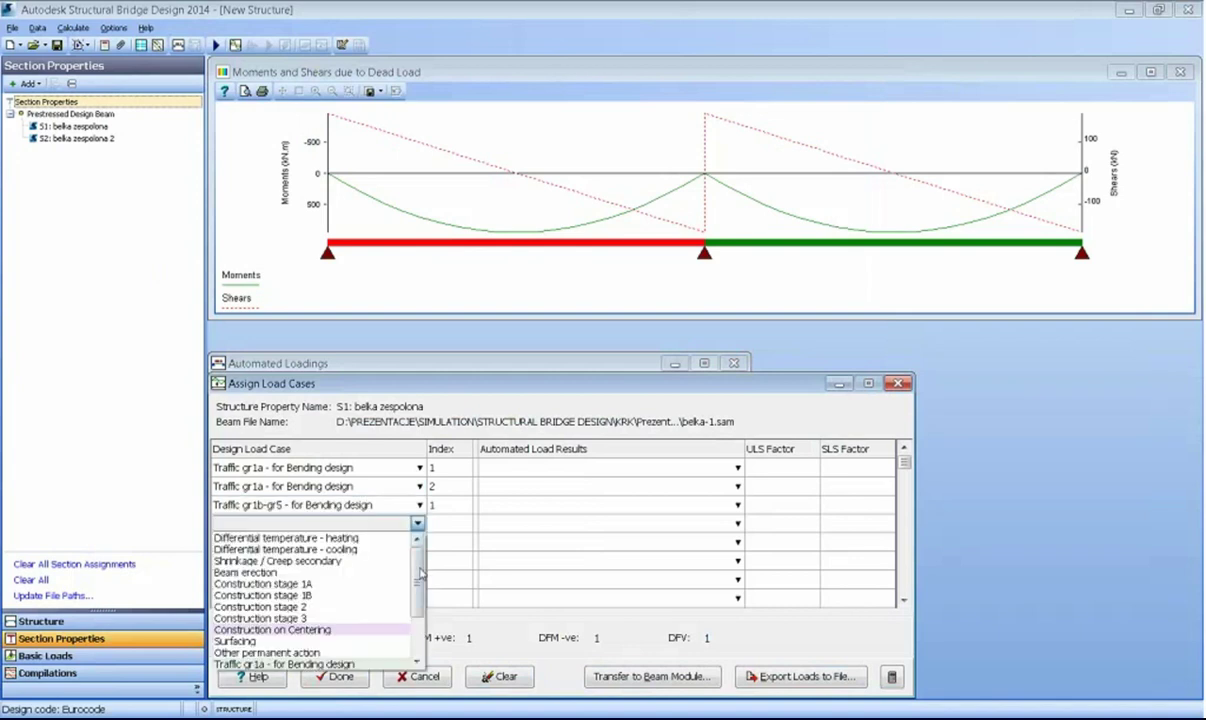
scroll(417, 577, "down", 1)
left_click(300, 612)
- Assign the Maximum +ve Moments results to both Traffic gr1a bending design load cases
left_click(615, 468)
left_click(615, 468)
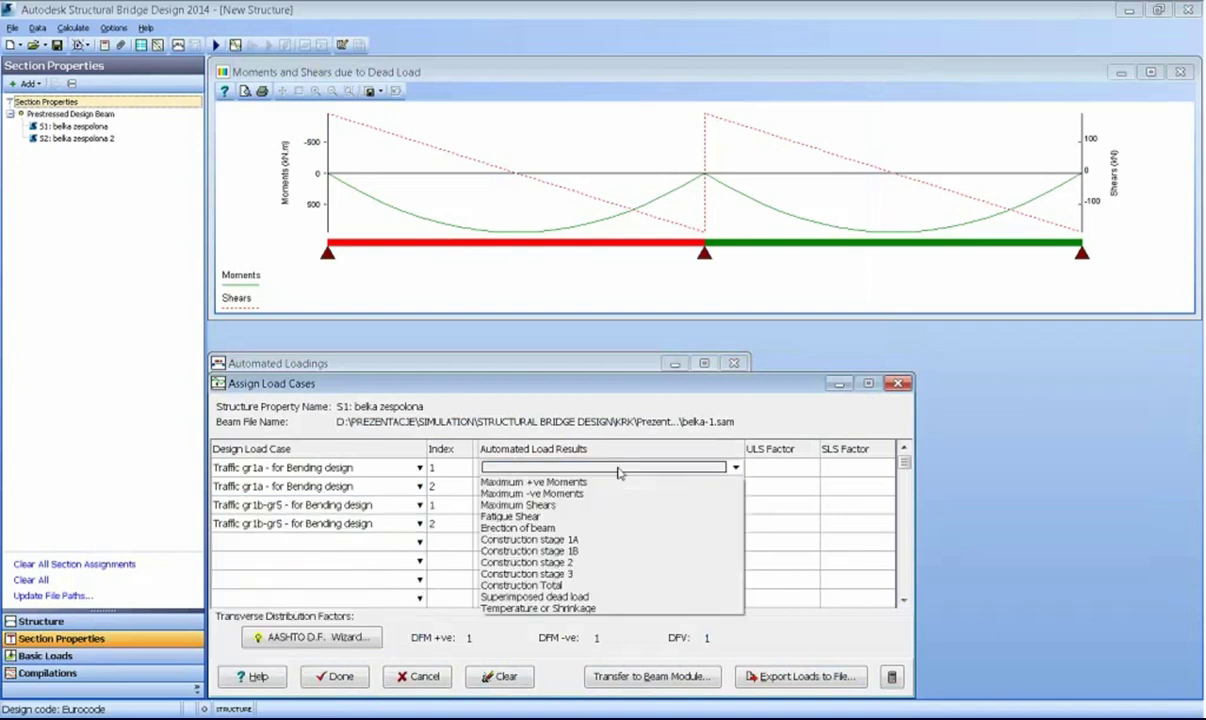
left_click(588, 484)
left_click(590, 488)
left_click(590, 488)
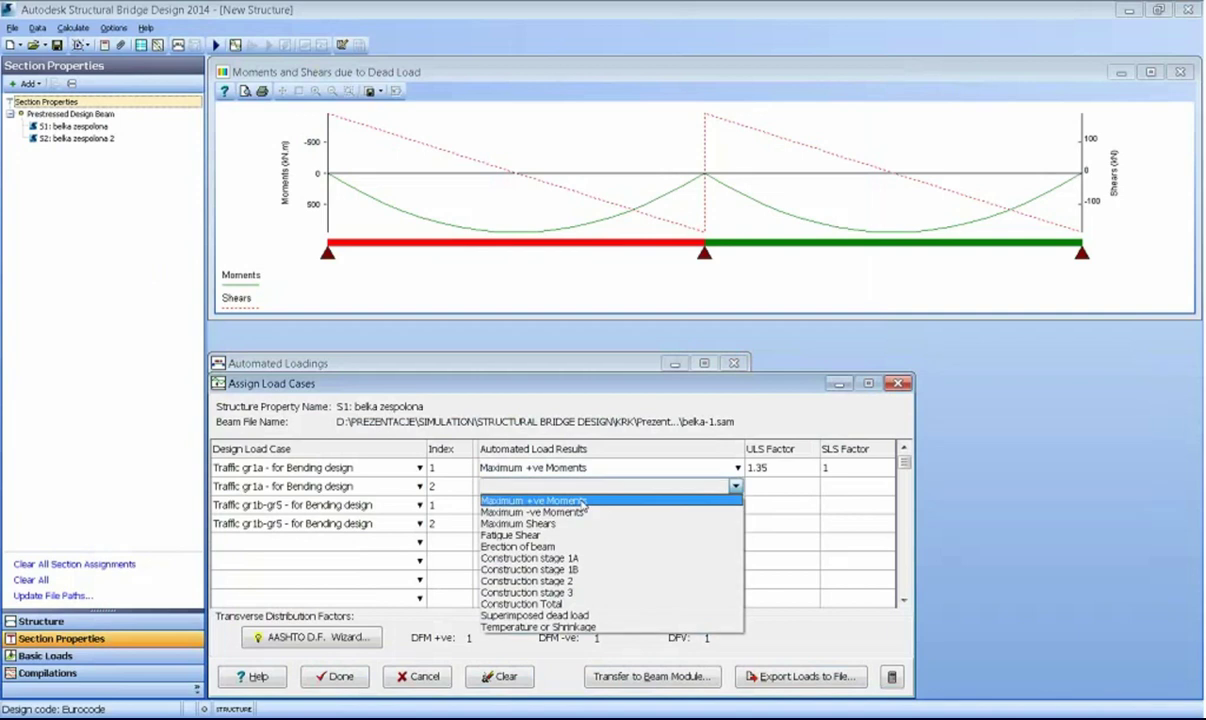
left_click(588, 500)
- Assign the Maximum -ve Moments results to both Traffic gr1b-gr5 bending design load cases
left_click(583, 505)
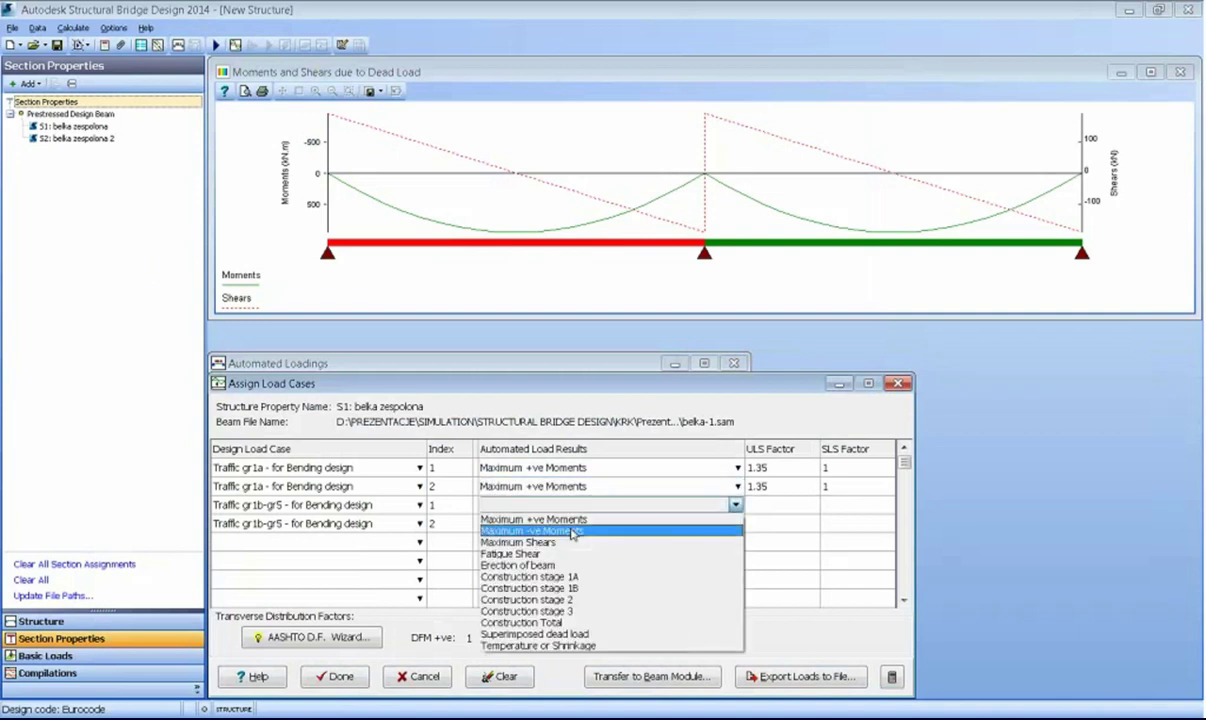
left_click(566, 530)
left_click(568, 523)
left_click(569, 524)
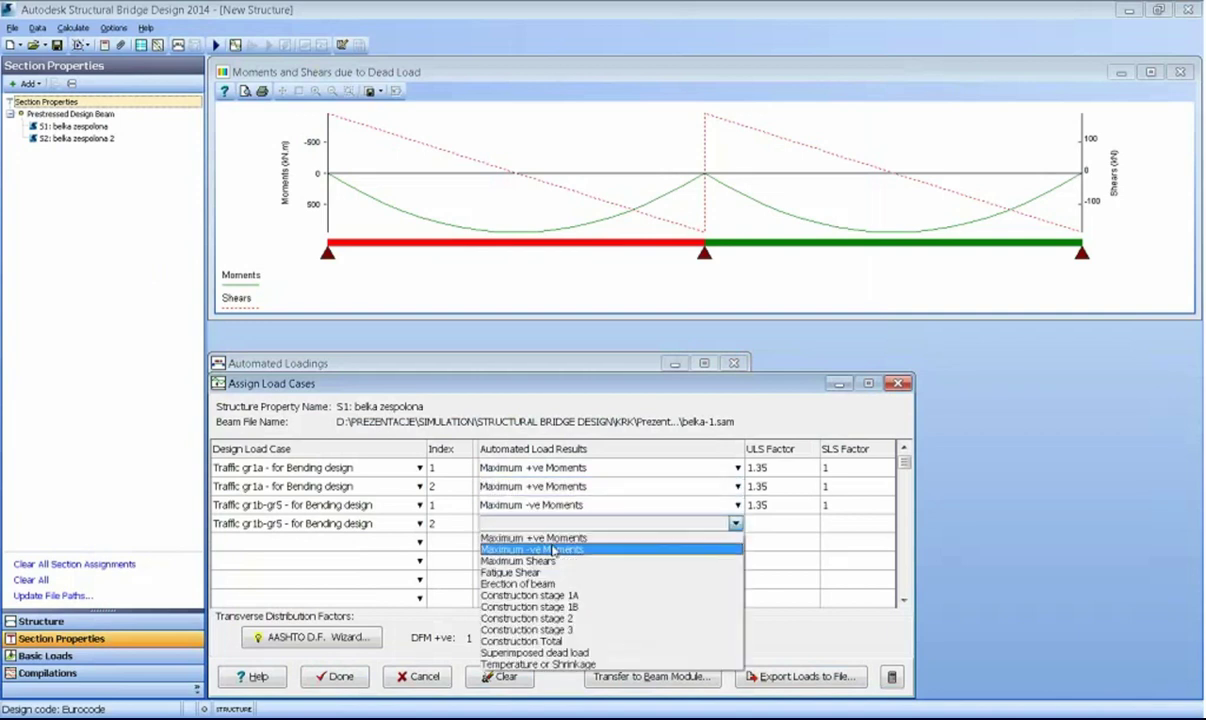
left_click(532, 549)
- Set the index to 2 for both Traffic gr1a load cases and to 3 for both Traffic gr1b-gr5 load cases
left_click(445, 468)
type("2")
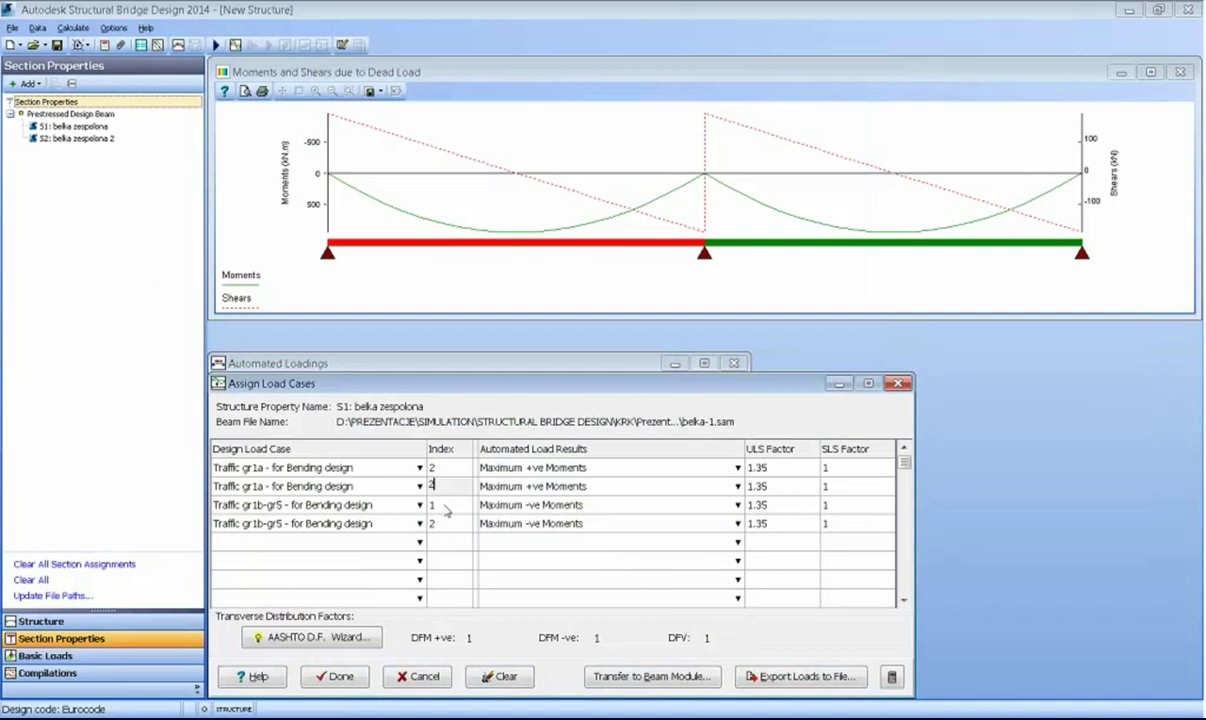
left_click(445, 505)
type("3")
left_click(445, 523)
type("3")
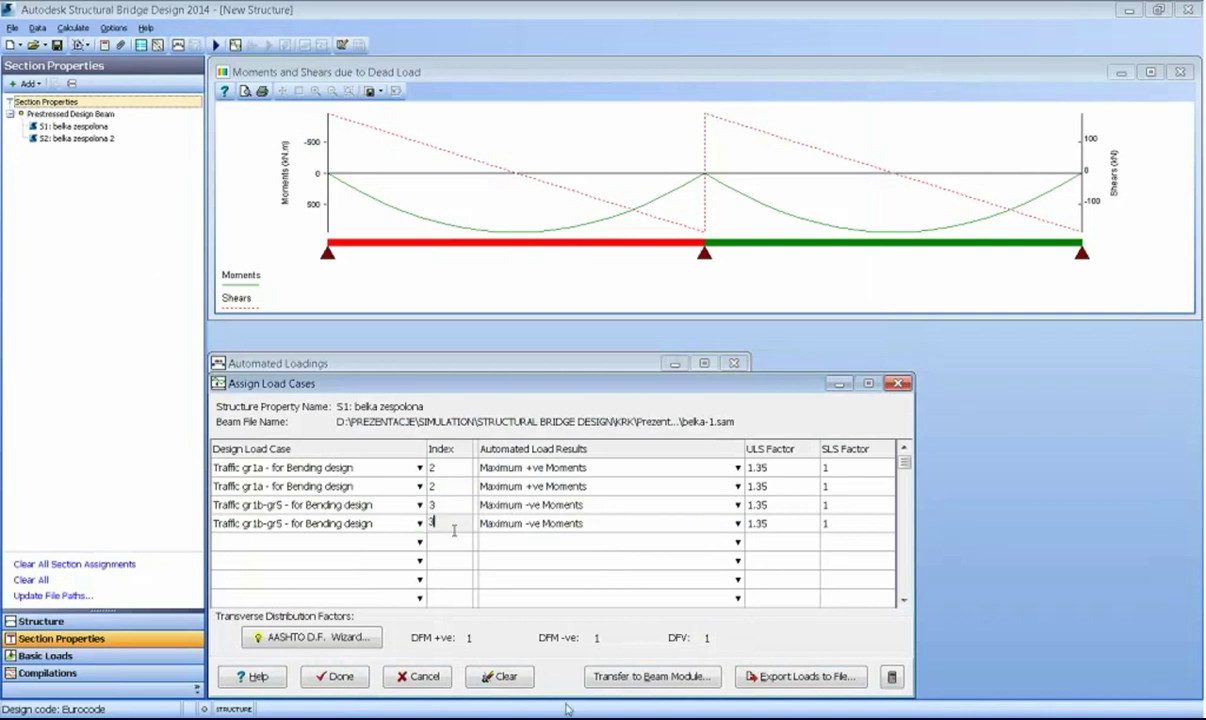
- Try to transfer the four traffic load cases to the beam module, and accept the load case assignments
left_click(619, 676)
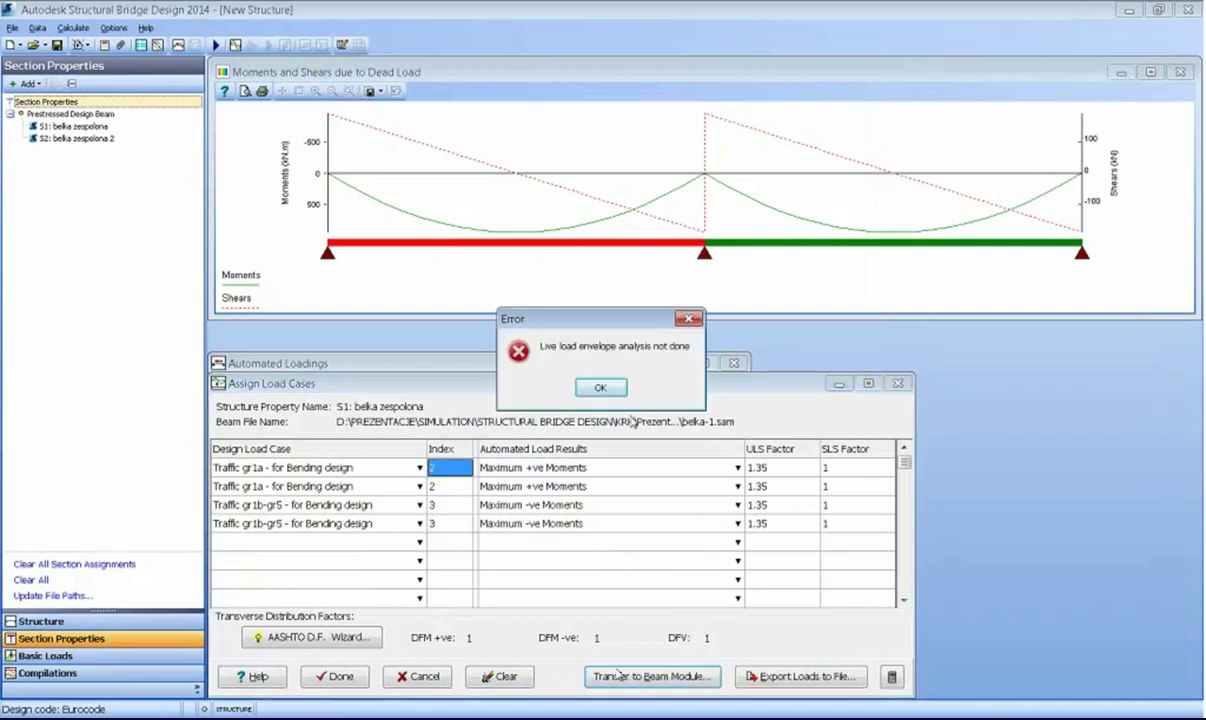
left_click(599, 389)
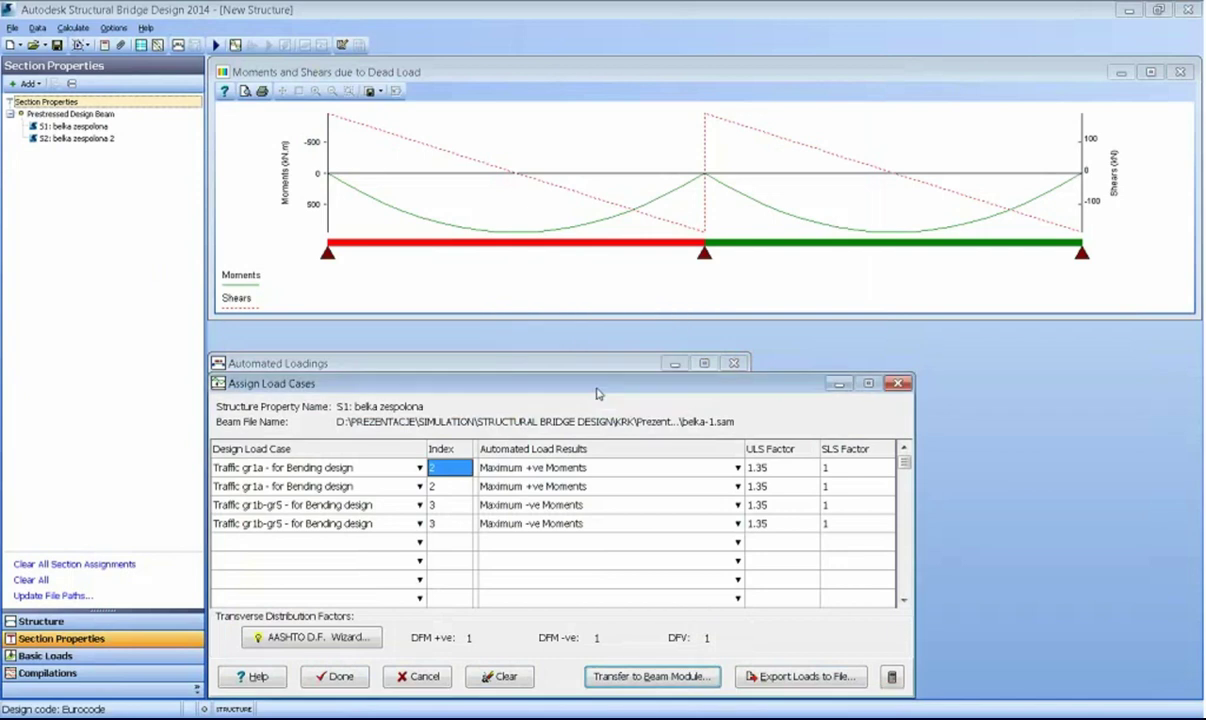
left_click(336, 676)
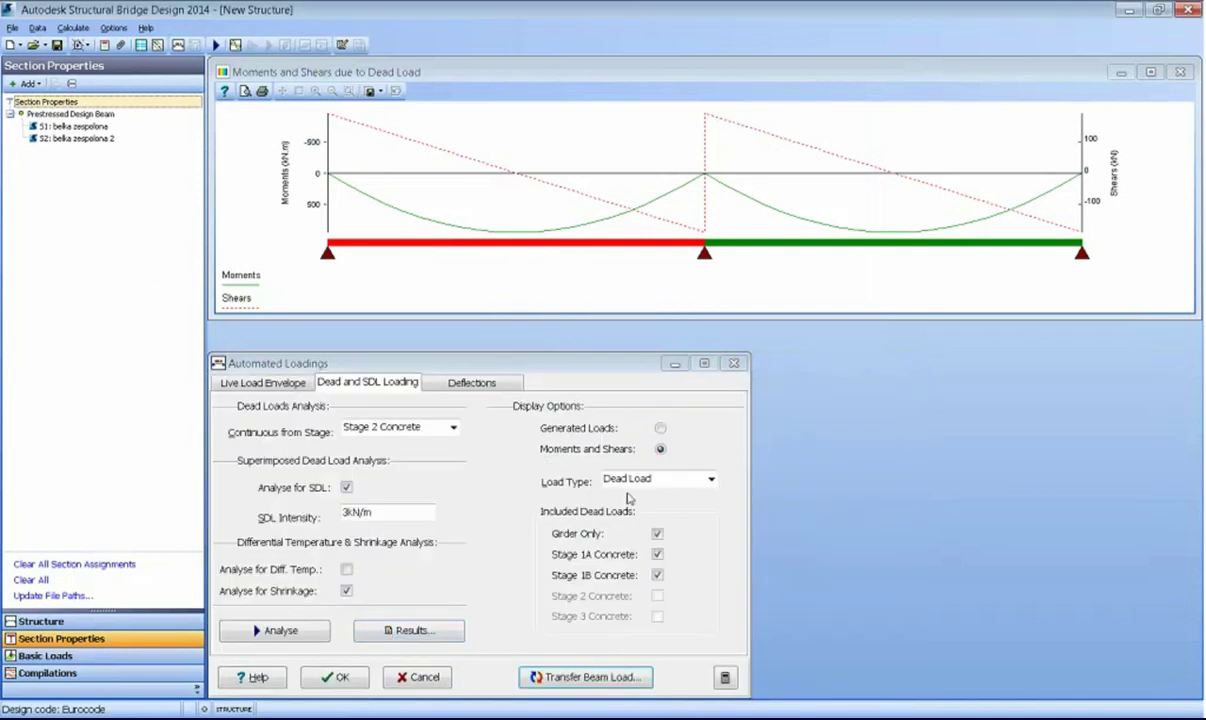
- Re-run the dead and superimposed load analysis, and display the moments and shears for the SDL 3kN/m load type
left_click(668, 479)
left_click(669, 511)
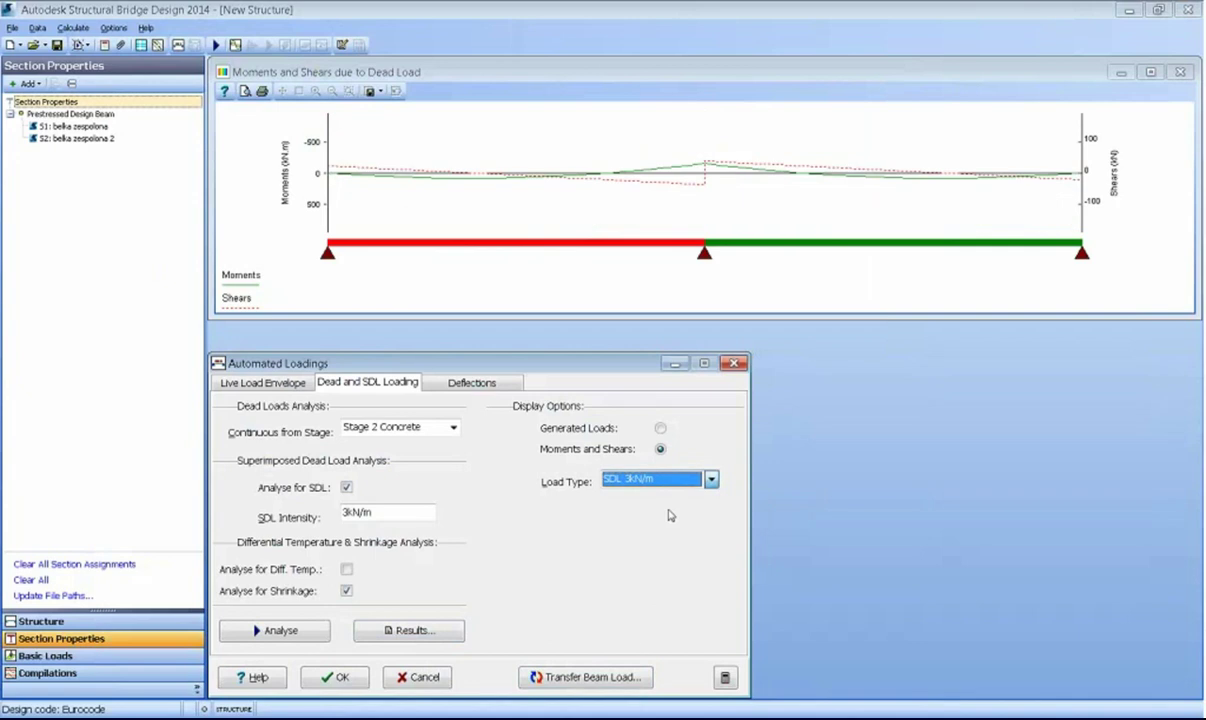
left_click(270, 632)
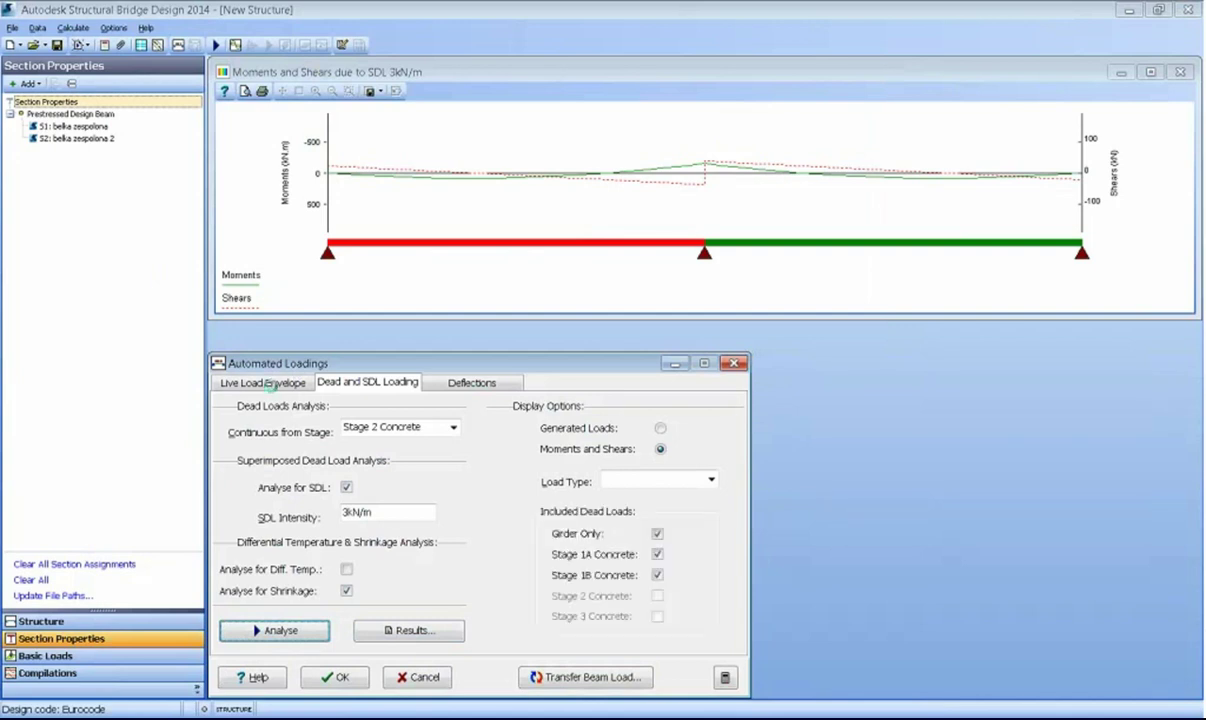
left_click(705, 479)
left_click(650, 506)
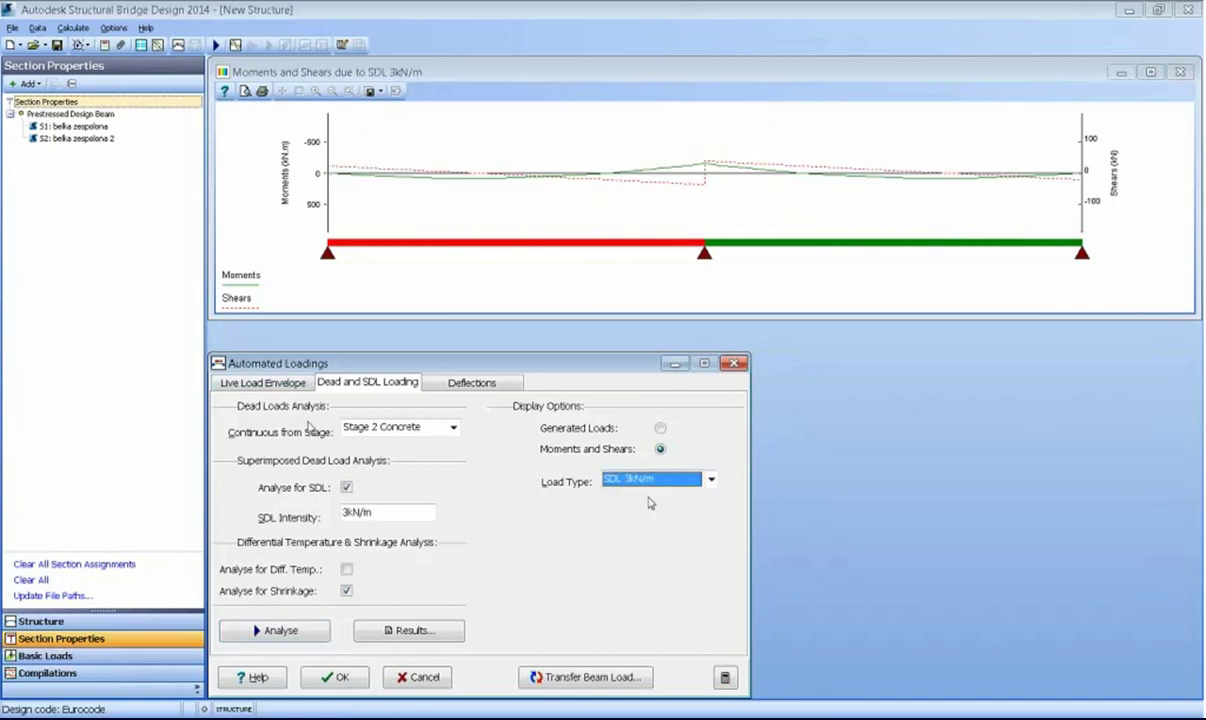
- Re-run the live load envelope analysis and transfer the S1 beam's assigned load cases to the beam module, accepting the index conflict and NDP reset
left_click(265, 383)
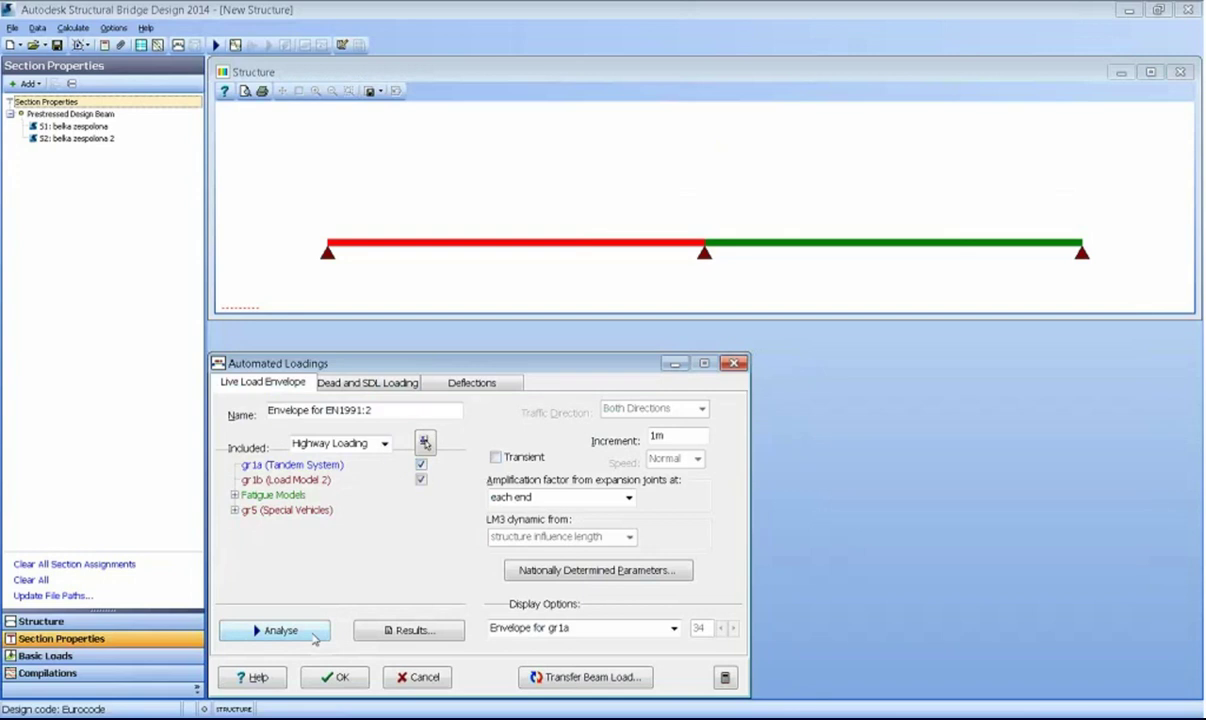
left_click(305, 630)
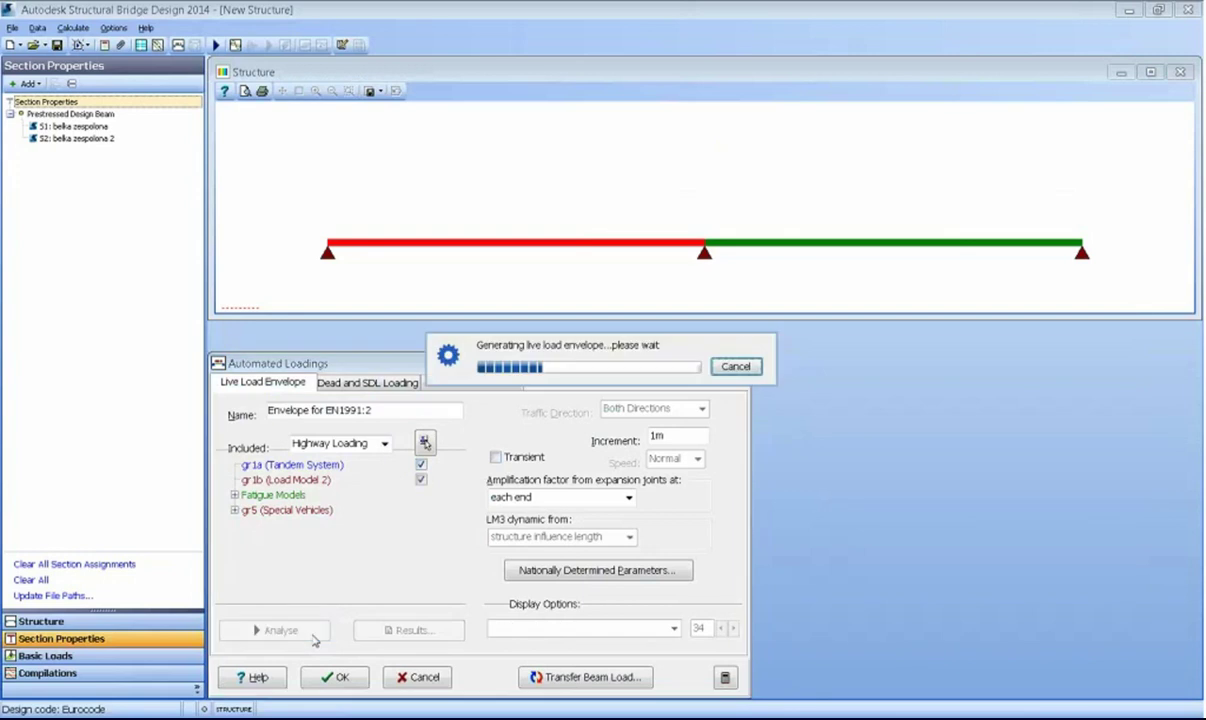
left_click(580, 678)
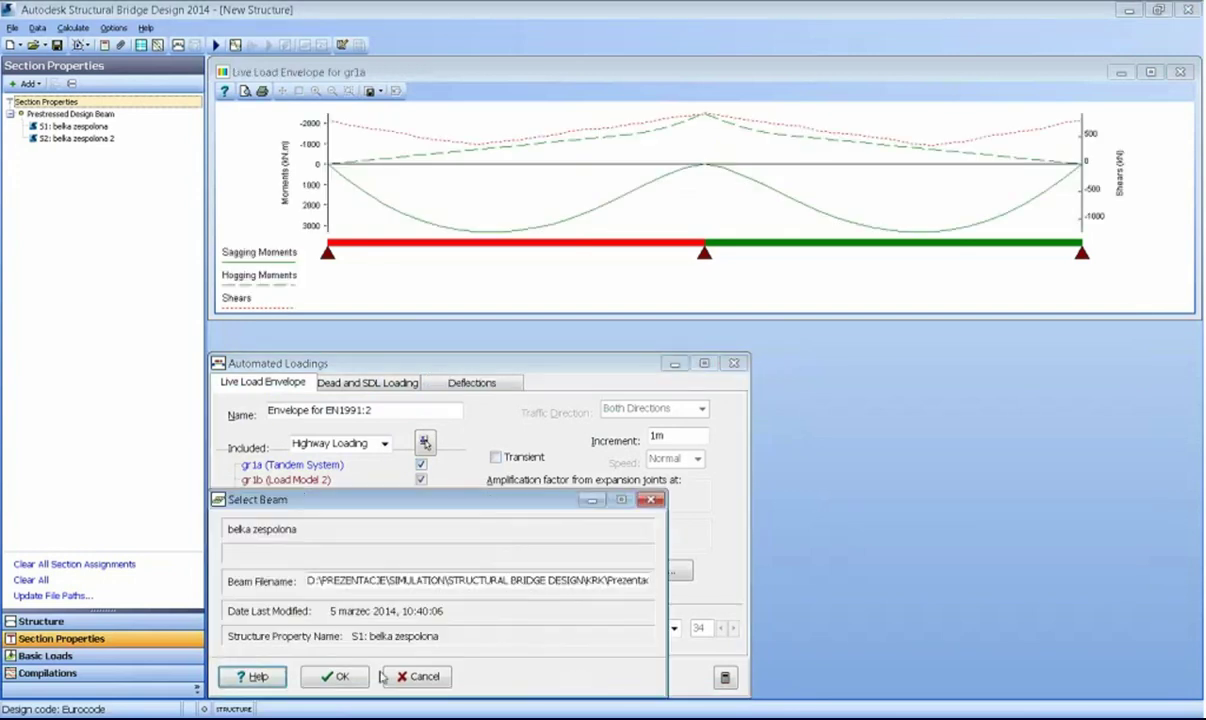
left_click(338, 677)
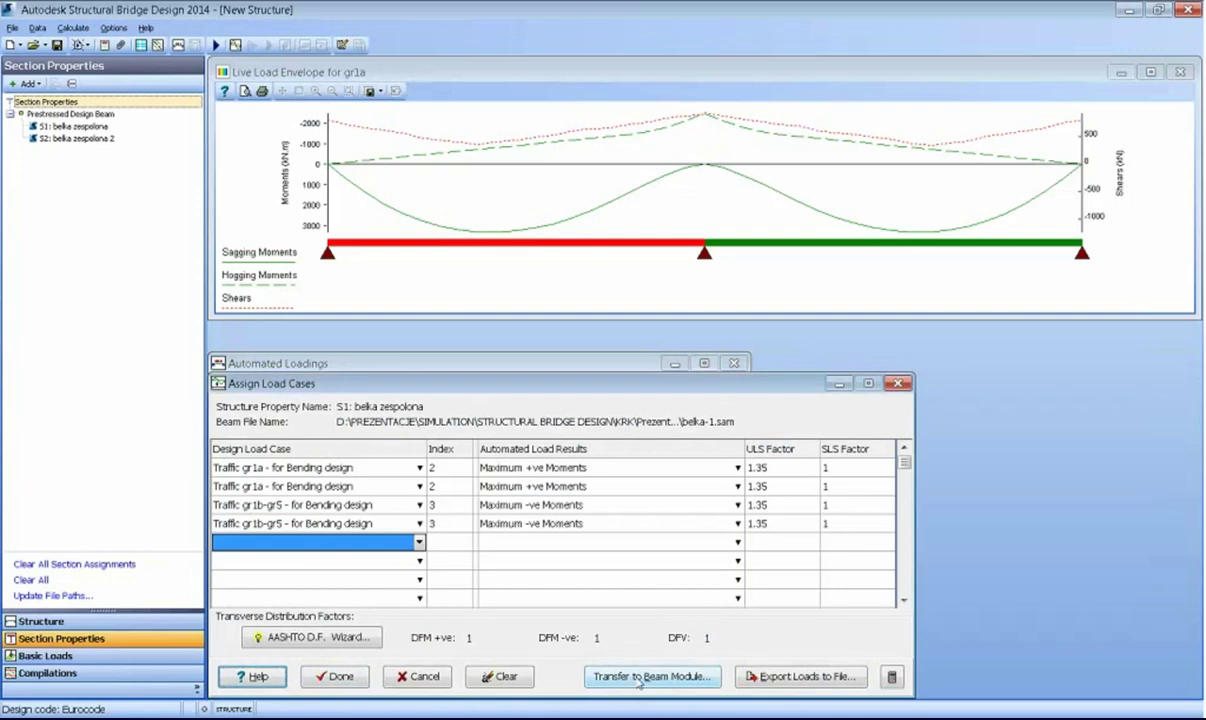
left_click(640, 677)
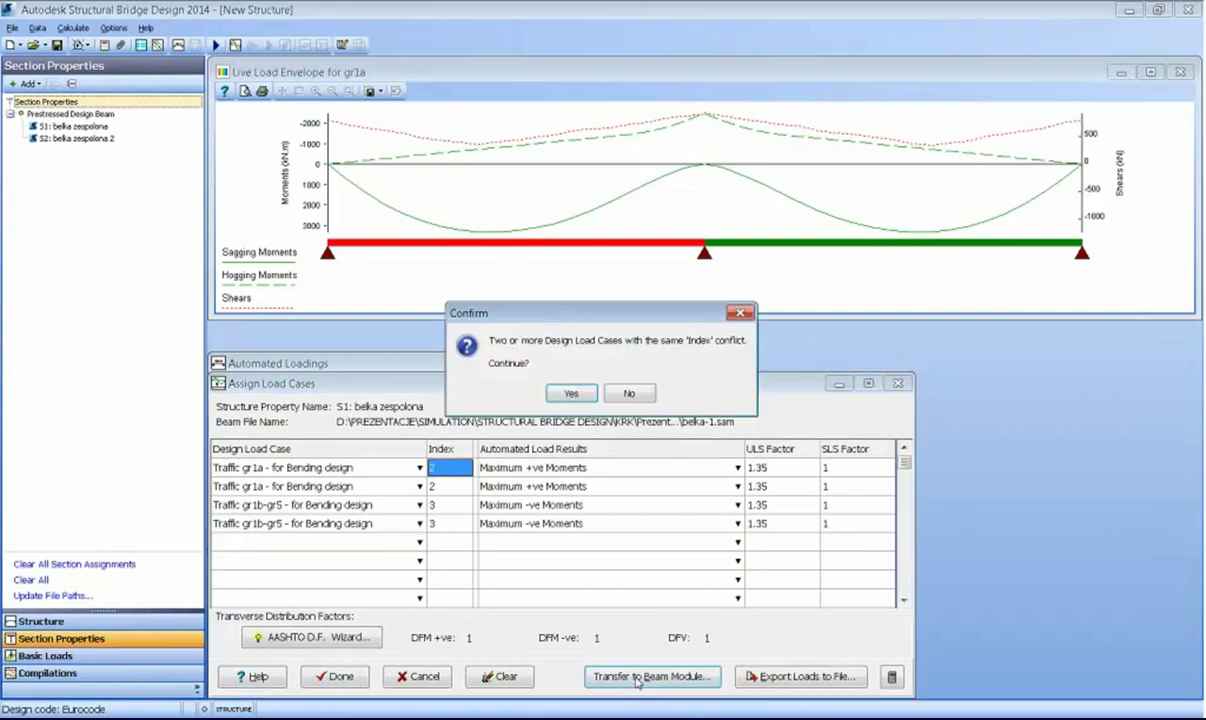
left_click(571, 394)
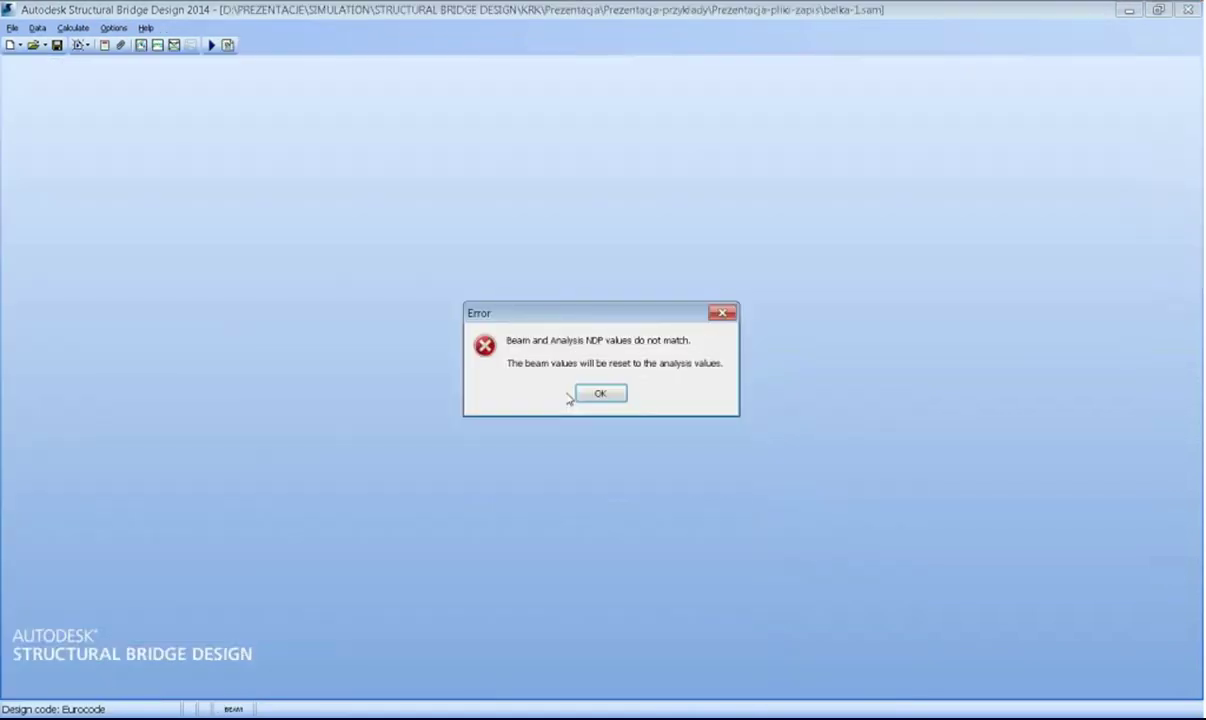
left_click(584, 396)
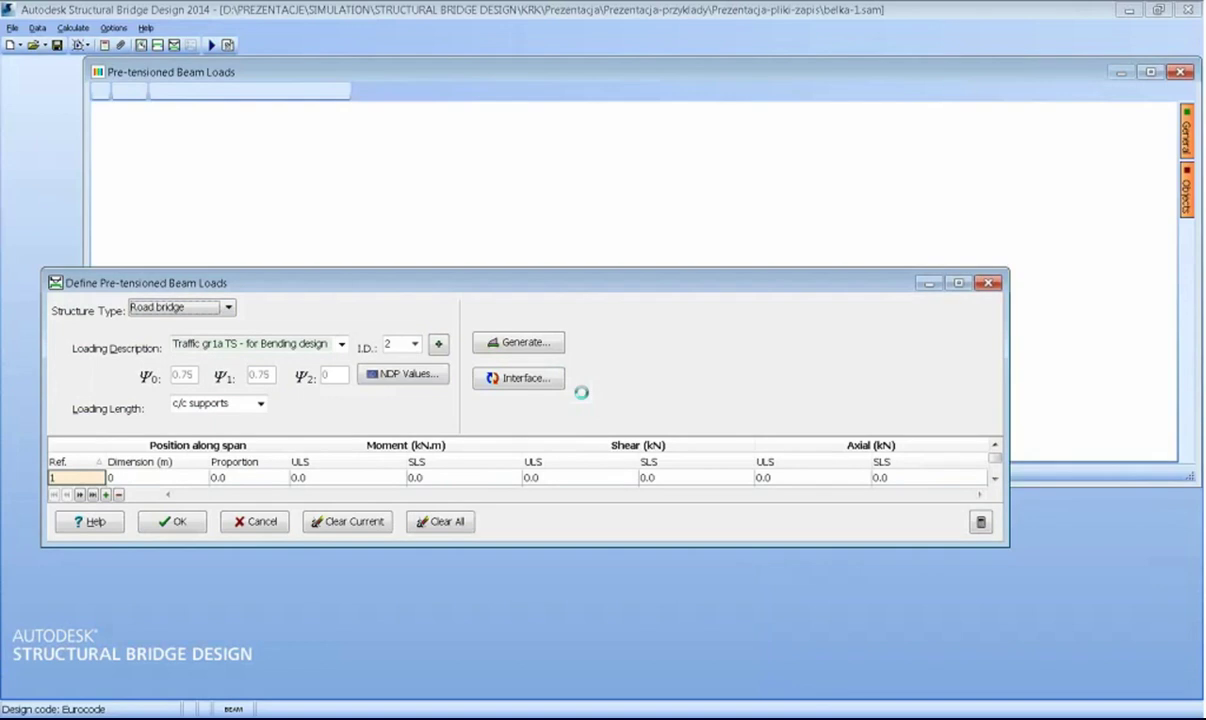
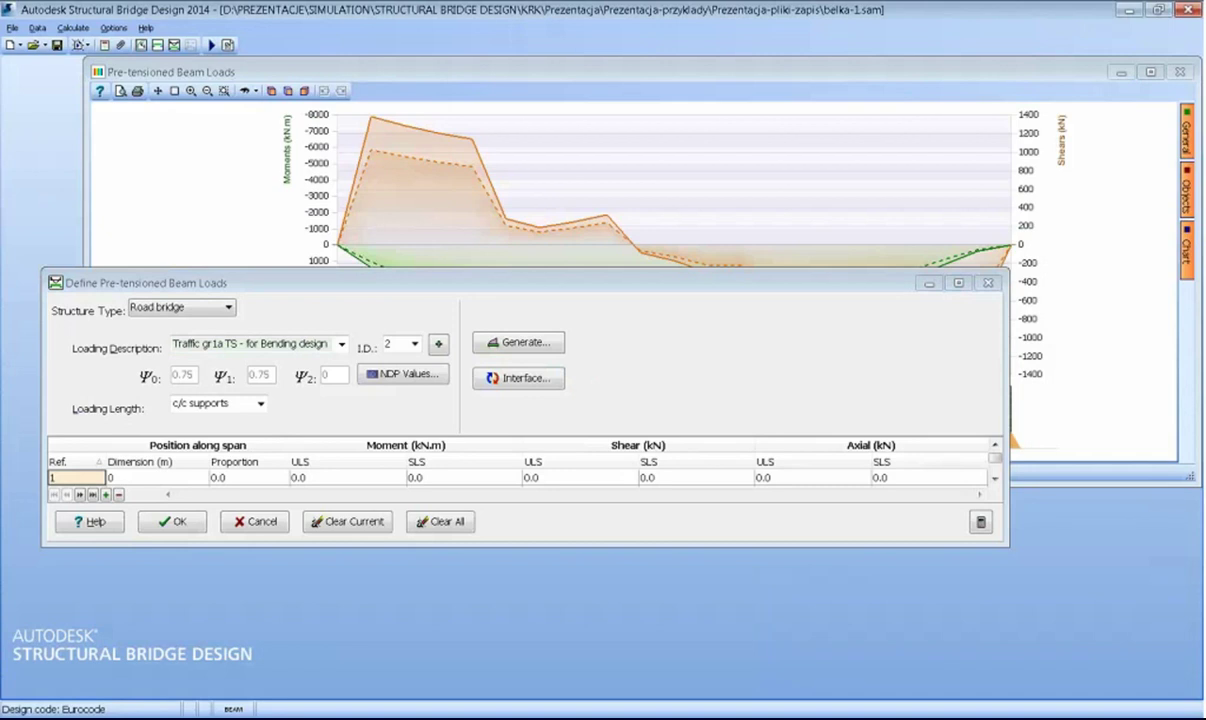
- Review the transferred Traffic gr1a TS bending load case, and display the Traffic gr1b-gr5 bending load case with I.D. 3
left_click_drag(557, 283, 552, 436)
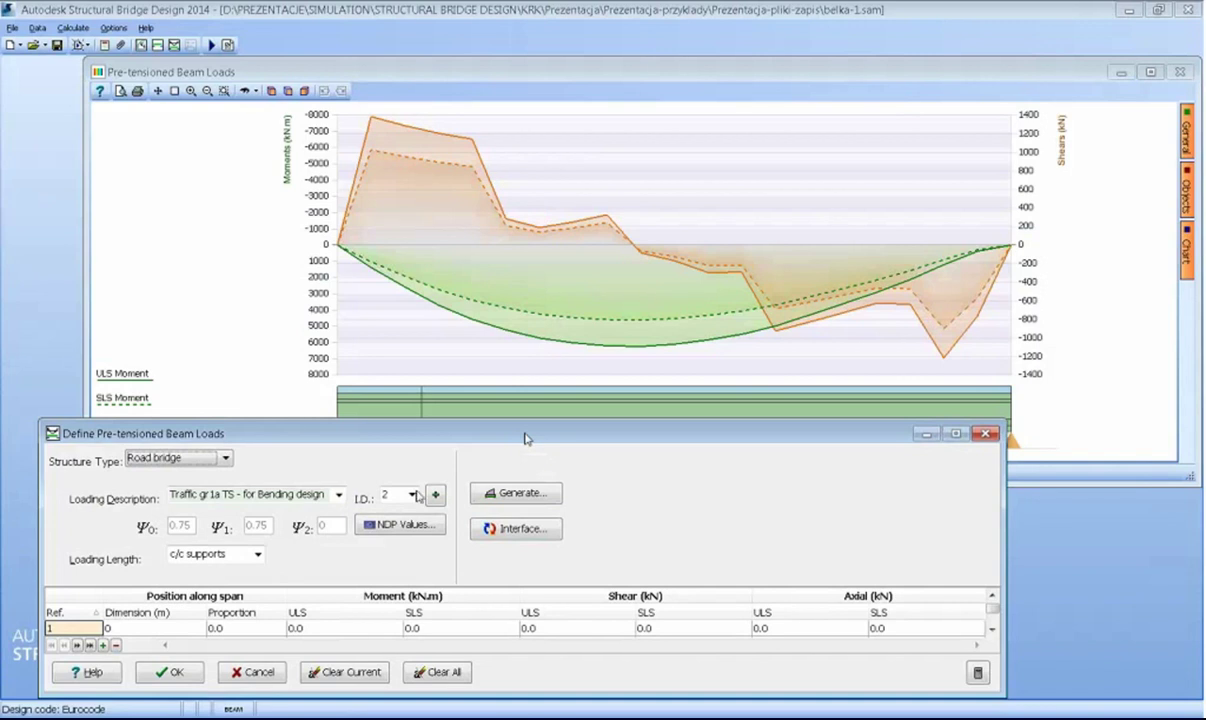
left_click(412, 496)
left_click(409, 509)
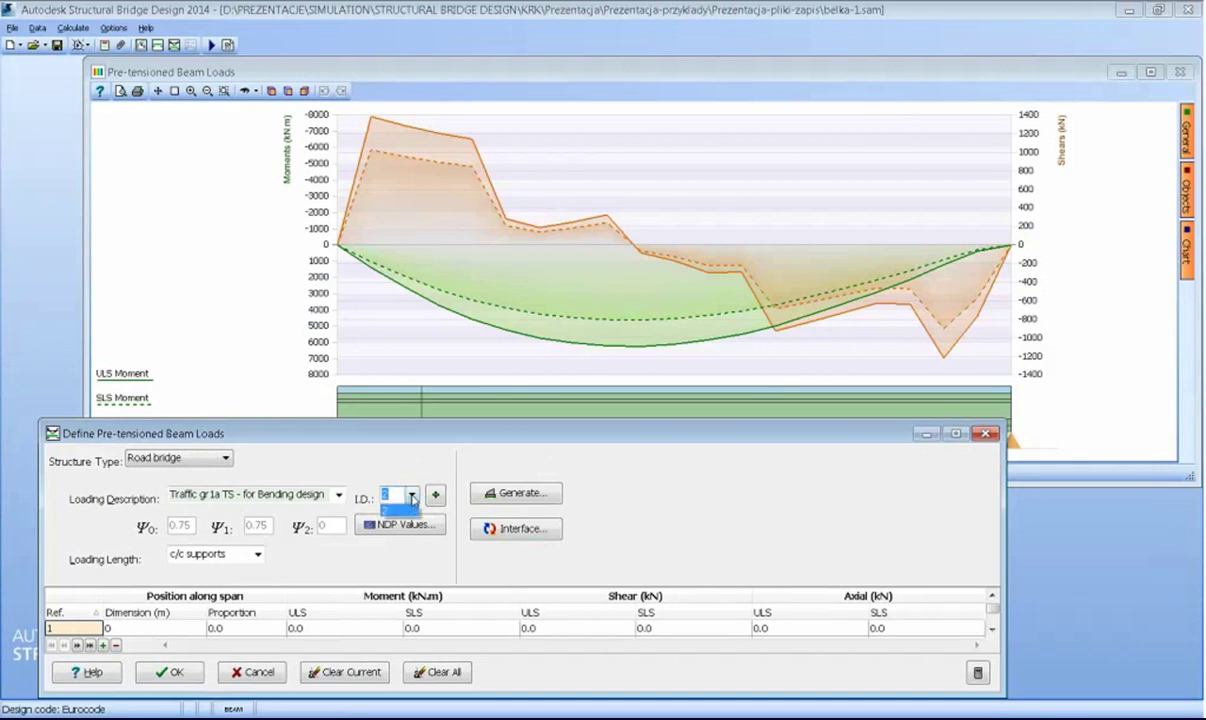
left_click(338, 495)
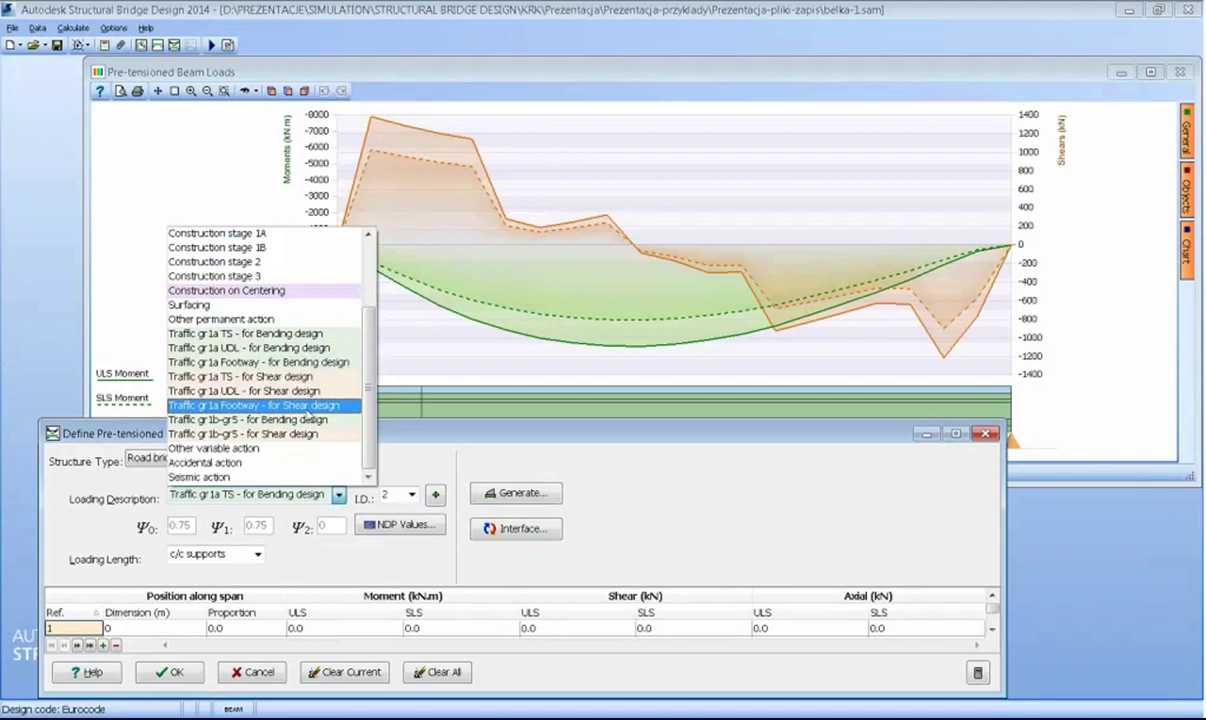
left_click(290, 420)
left_click(411, 495)
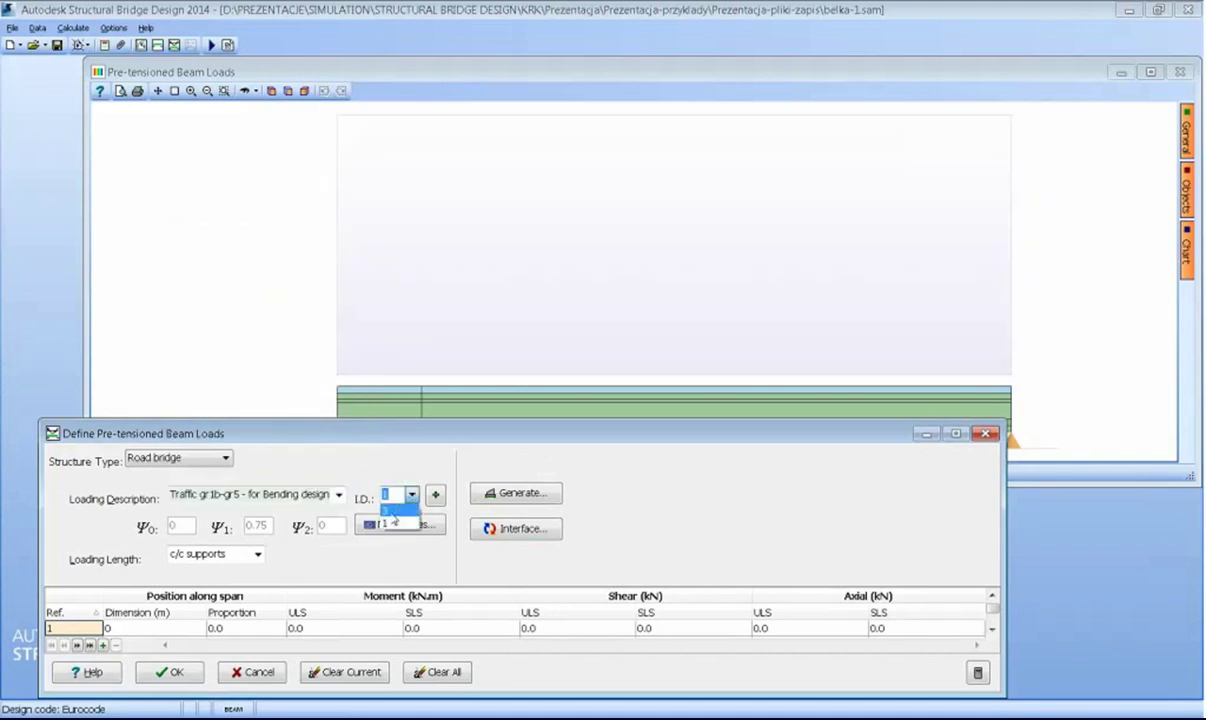
left_click(392, 512)
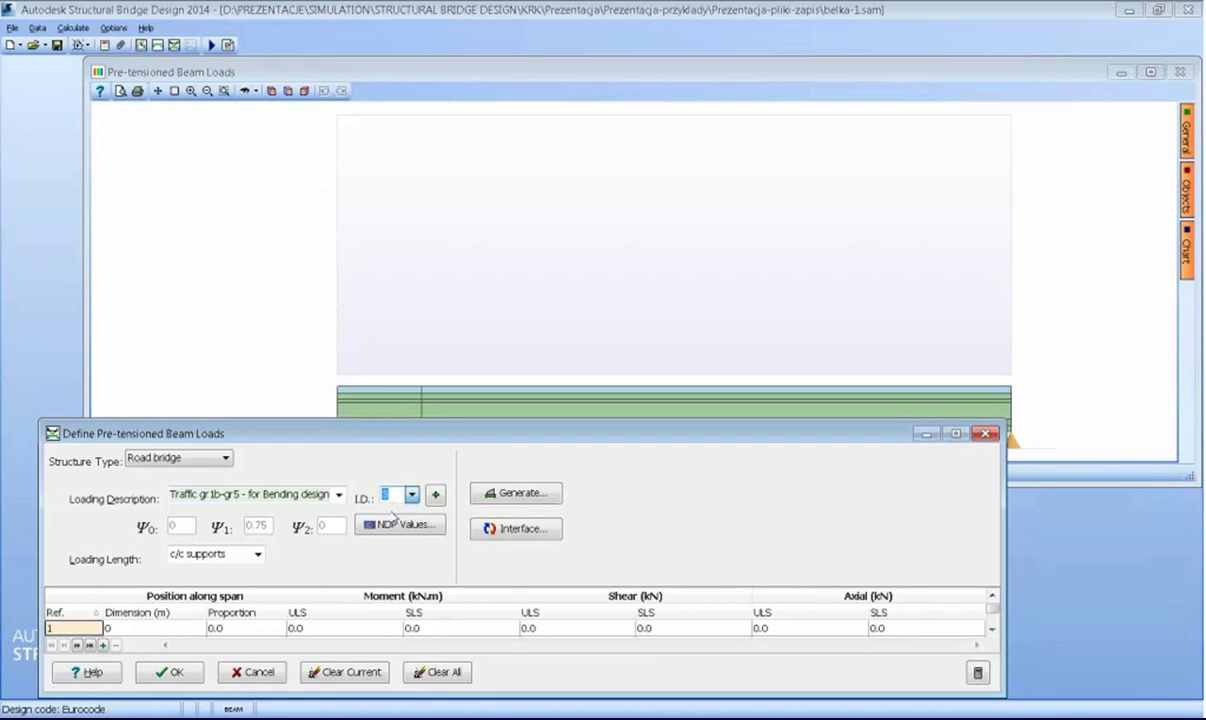
left_click(563, 386)
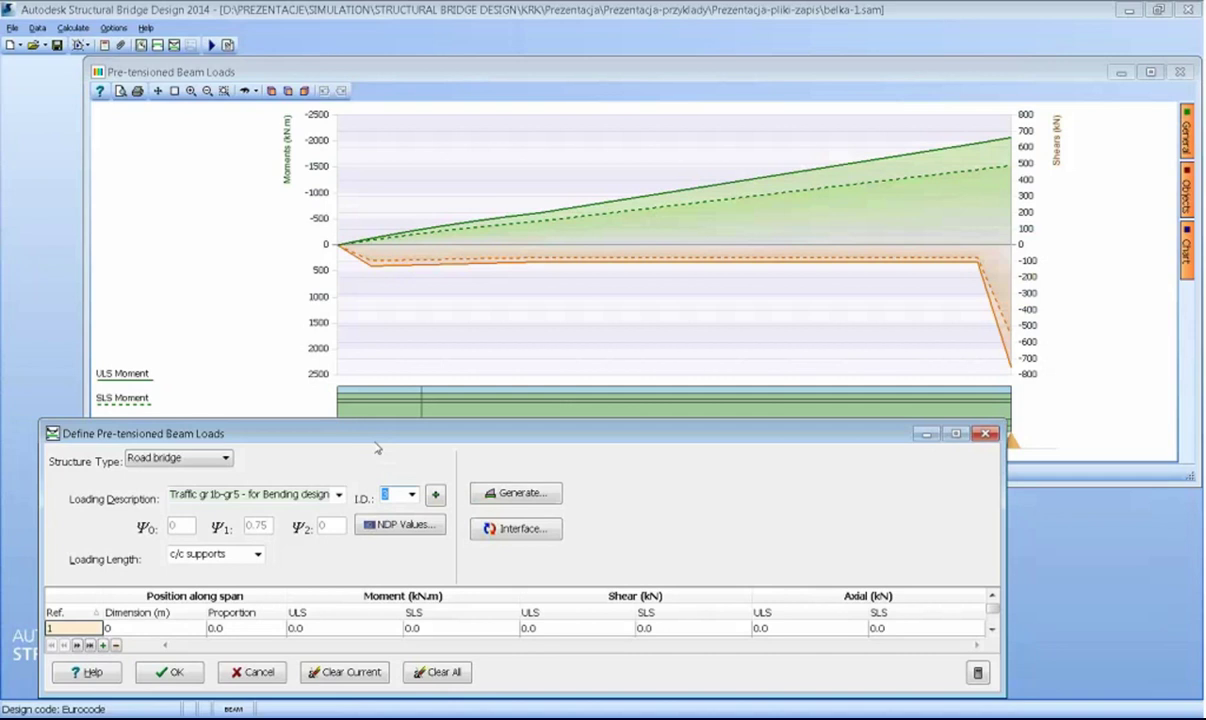
- Keep the edits to the pre-tensioned beam loads and accept the load definition
left_click_drag(378, 445, 573, 445)
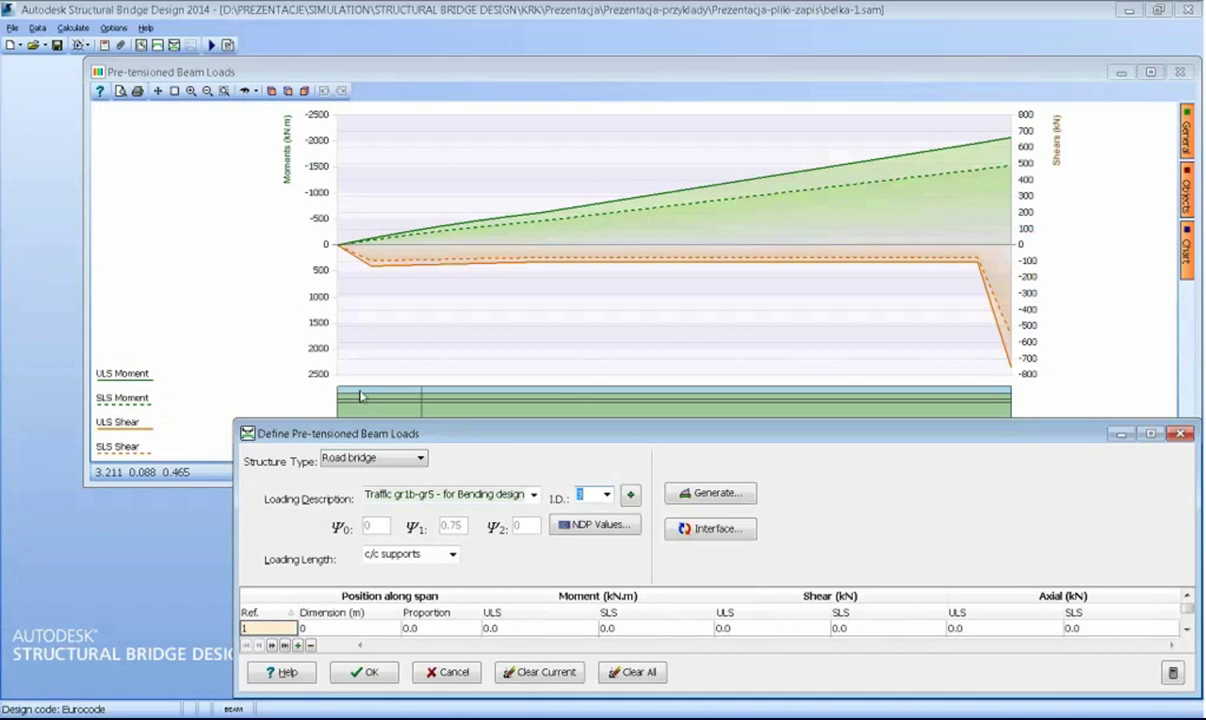
left_click_drag(460, 432, 361, 395)
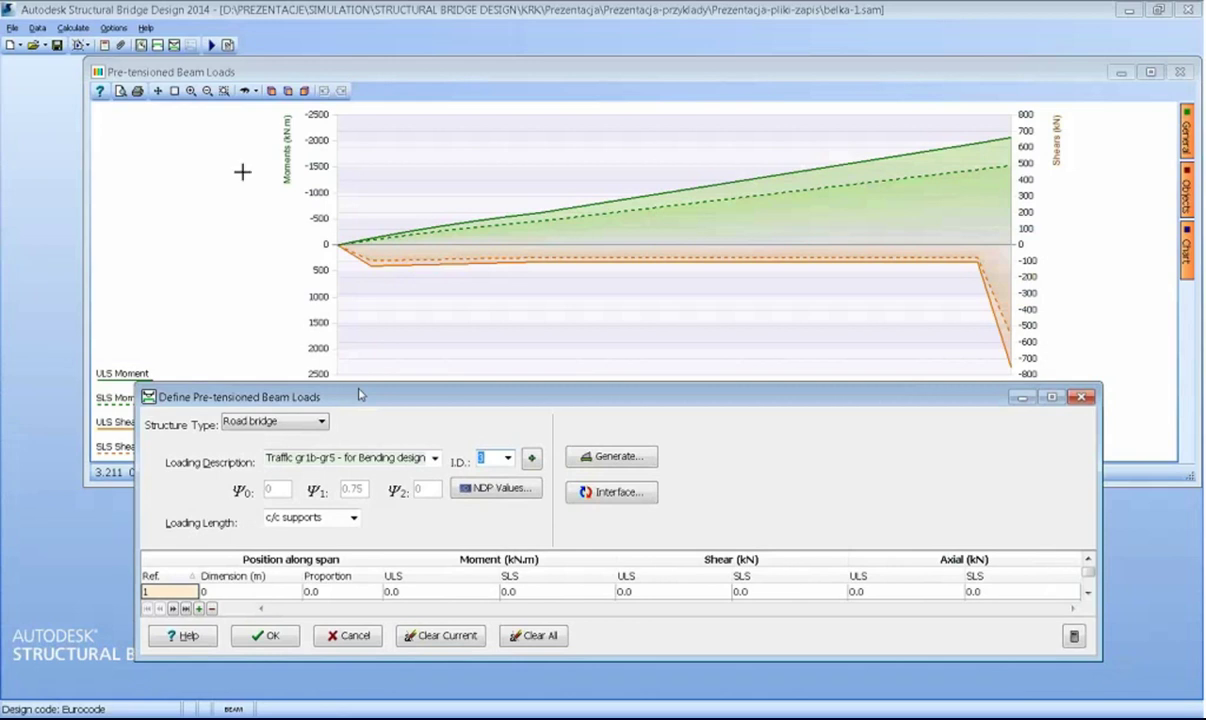
left_click(174, 44)
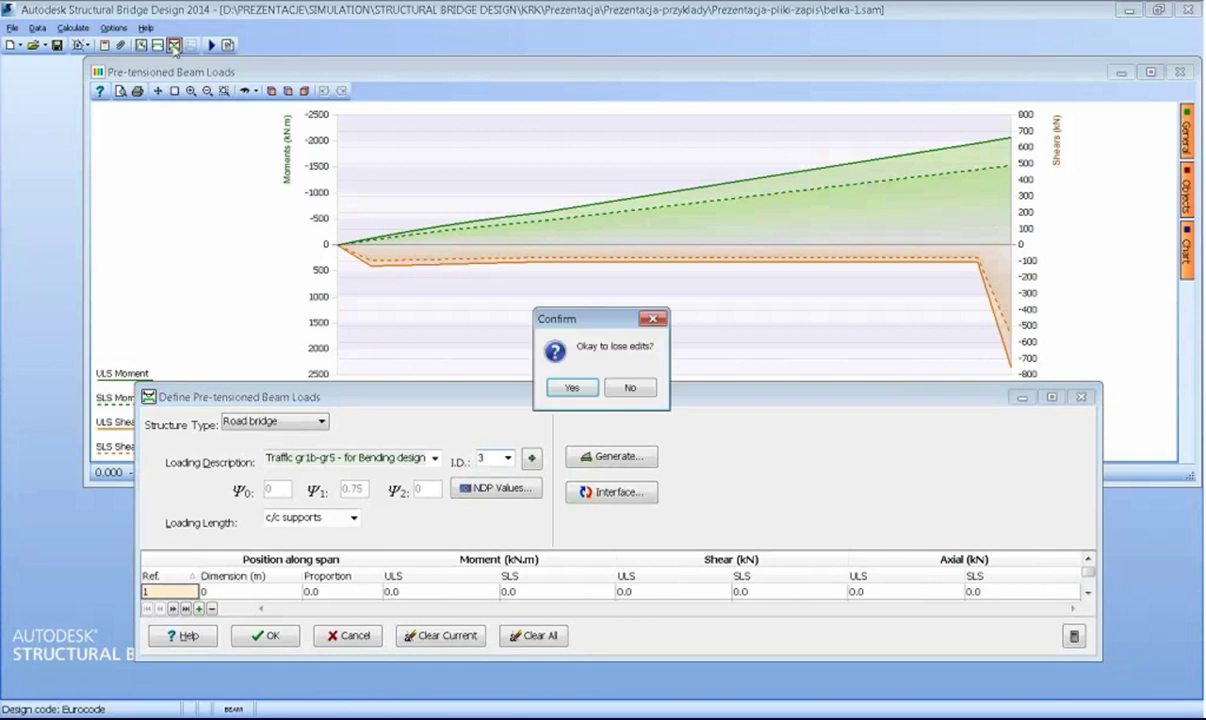
left_click(630, 388)
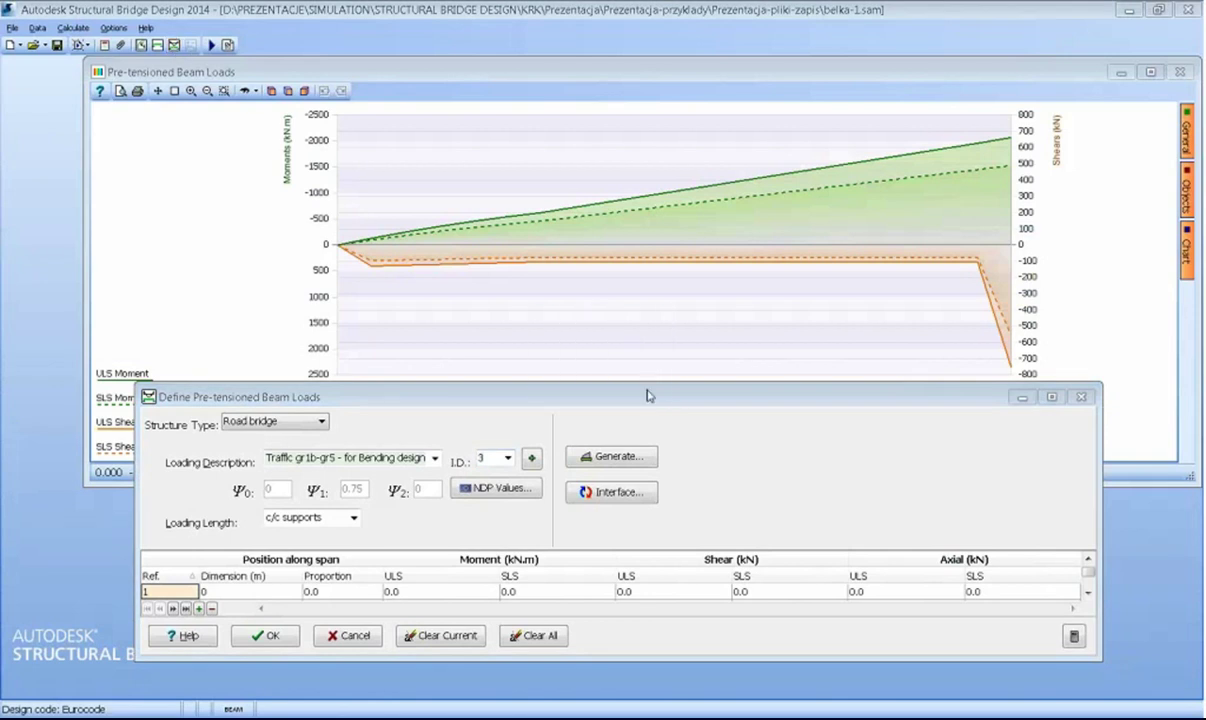
left_click(275, 638)
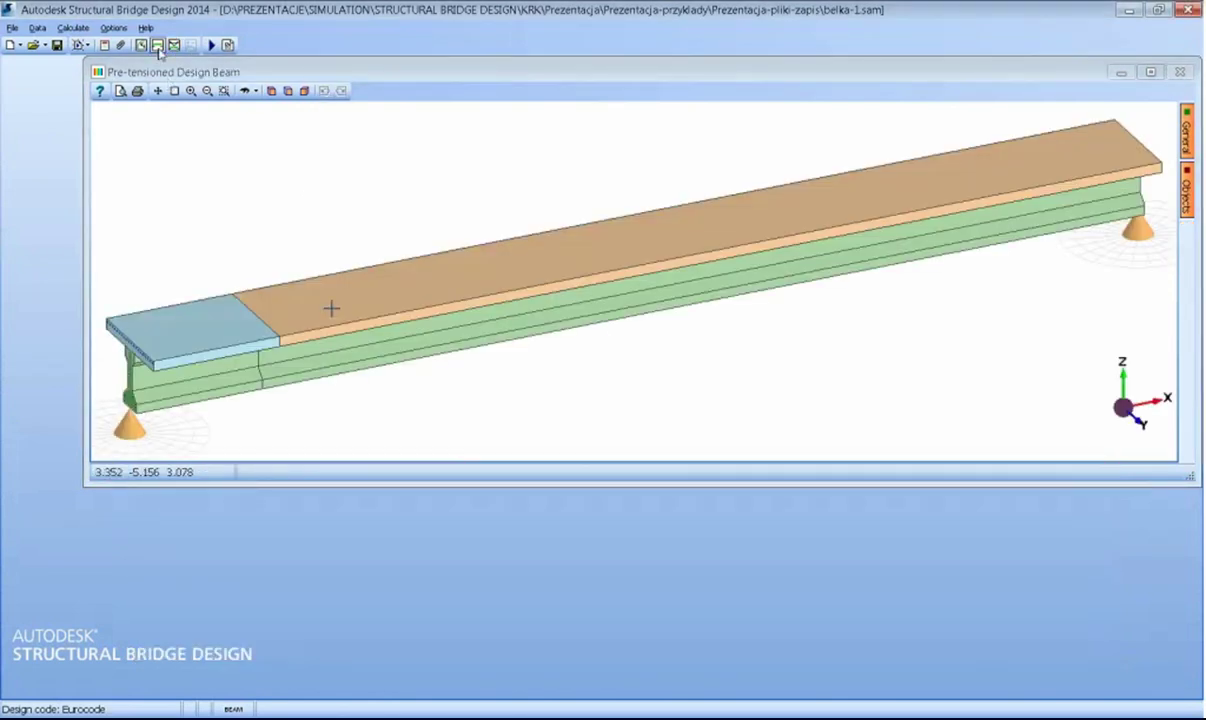
- Save the beam as a new section file named belka-3.sam in the Prezentacja-pliki-zapis folder
left_click(157, 46)
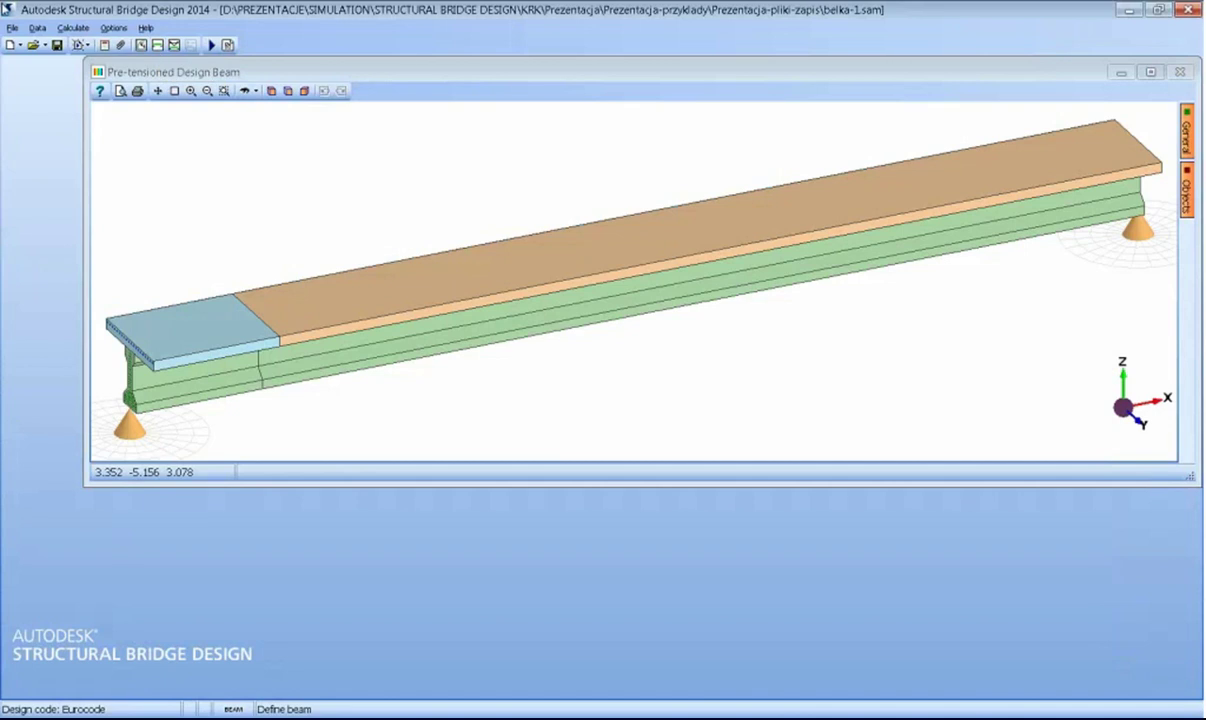
left_click(12, 27)
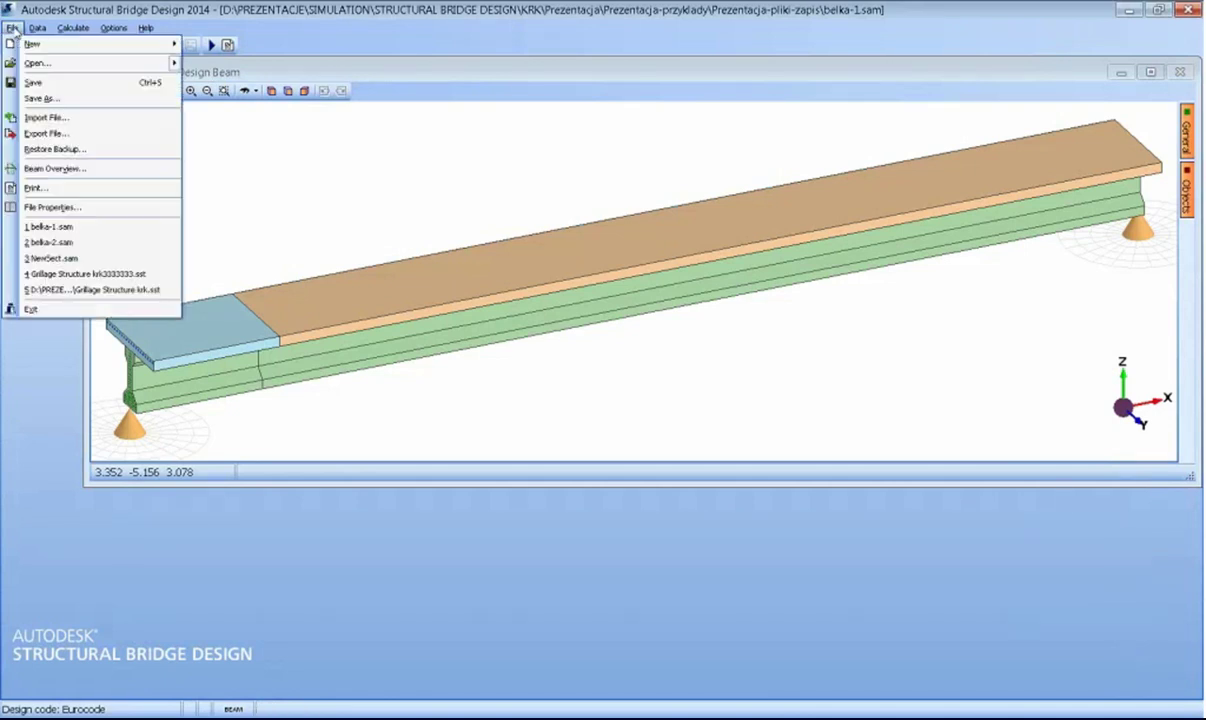
left_click(38, 99)
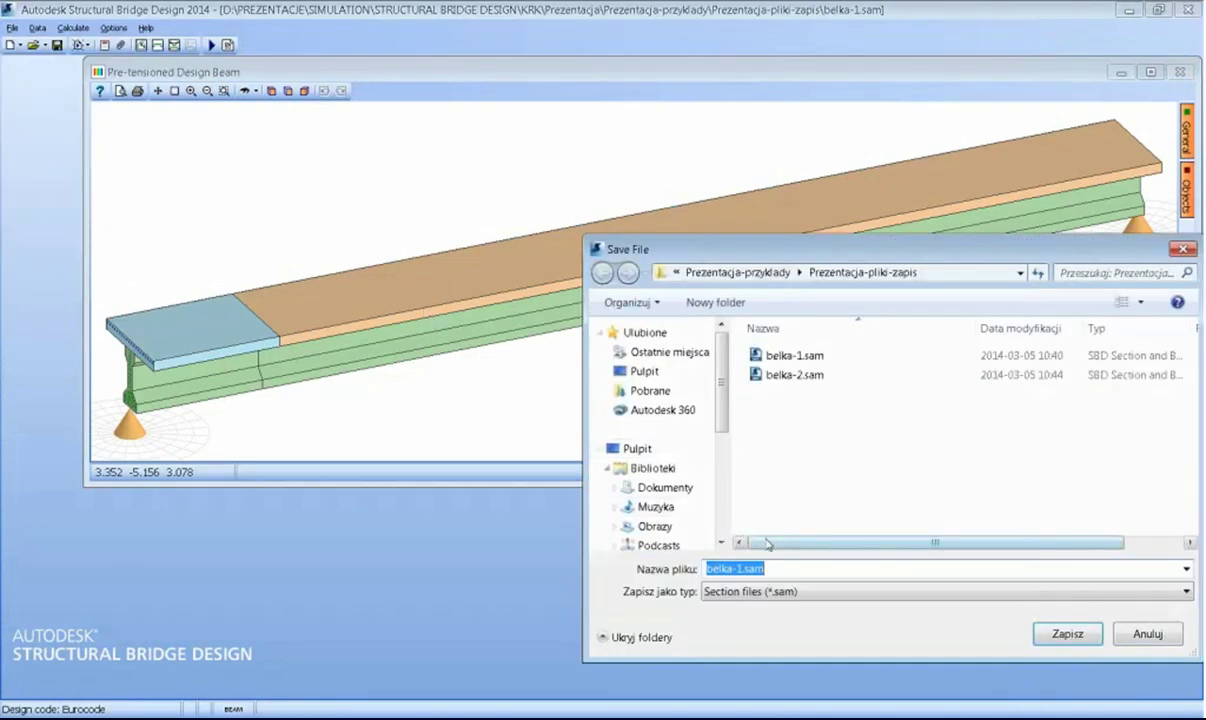
key("Tab")
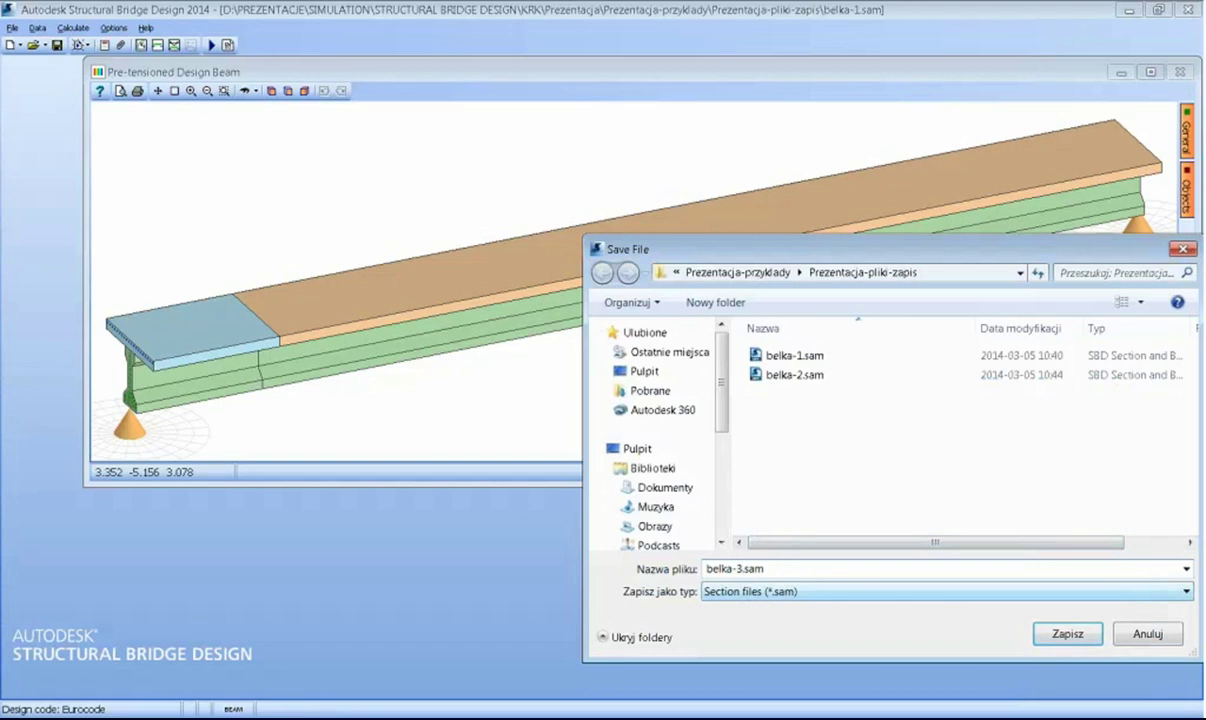
key("Return")
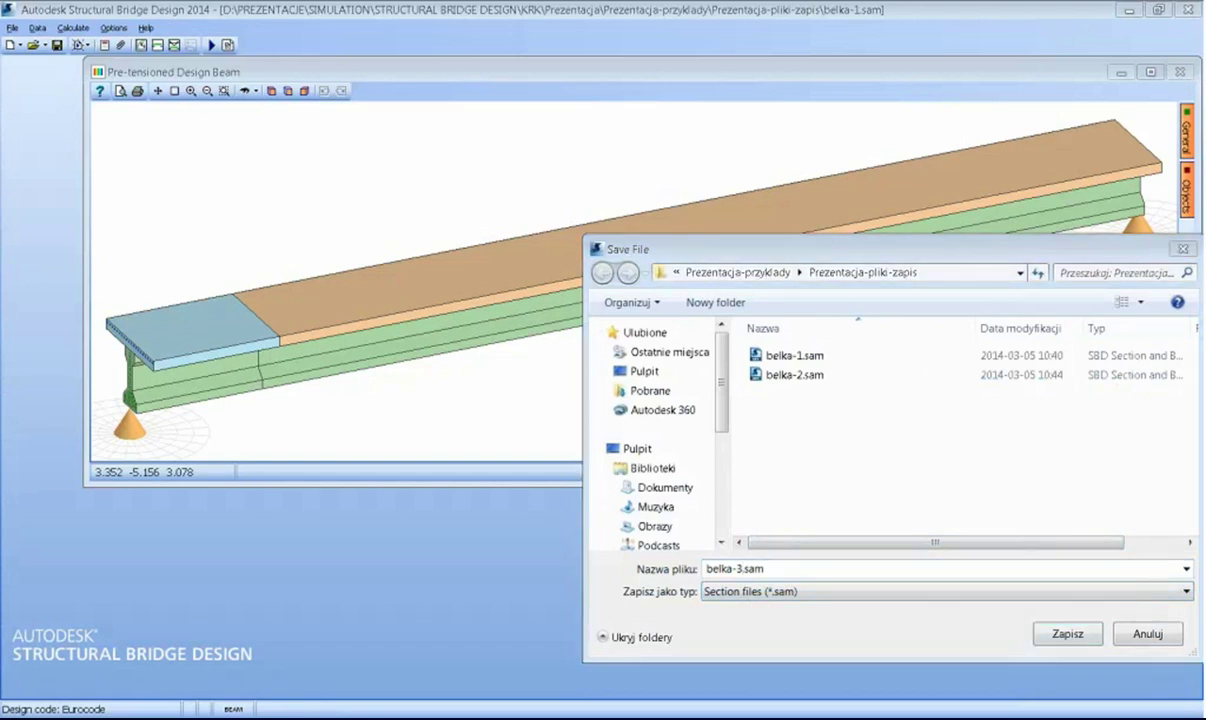
left_click(1067, 634)
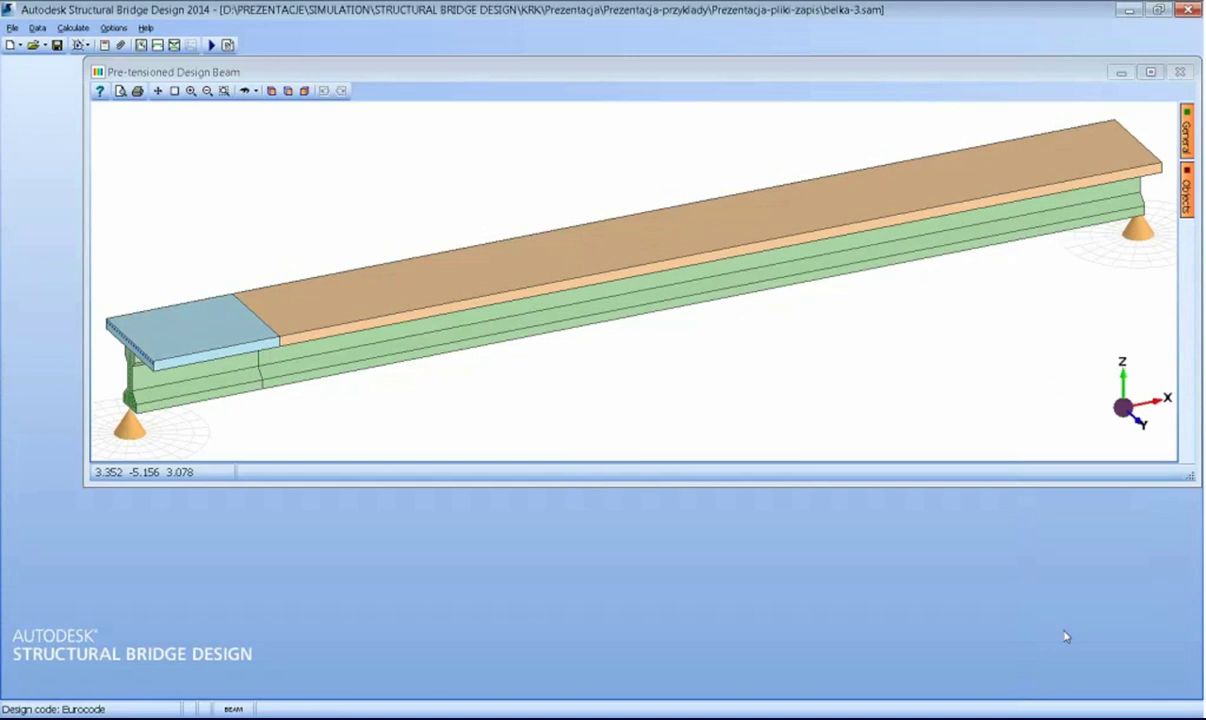
- Open the tendon definition for the pre-tensioned I-girder beam
left_click(160, 46)
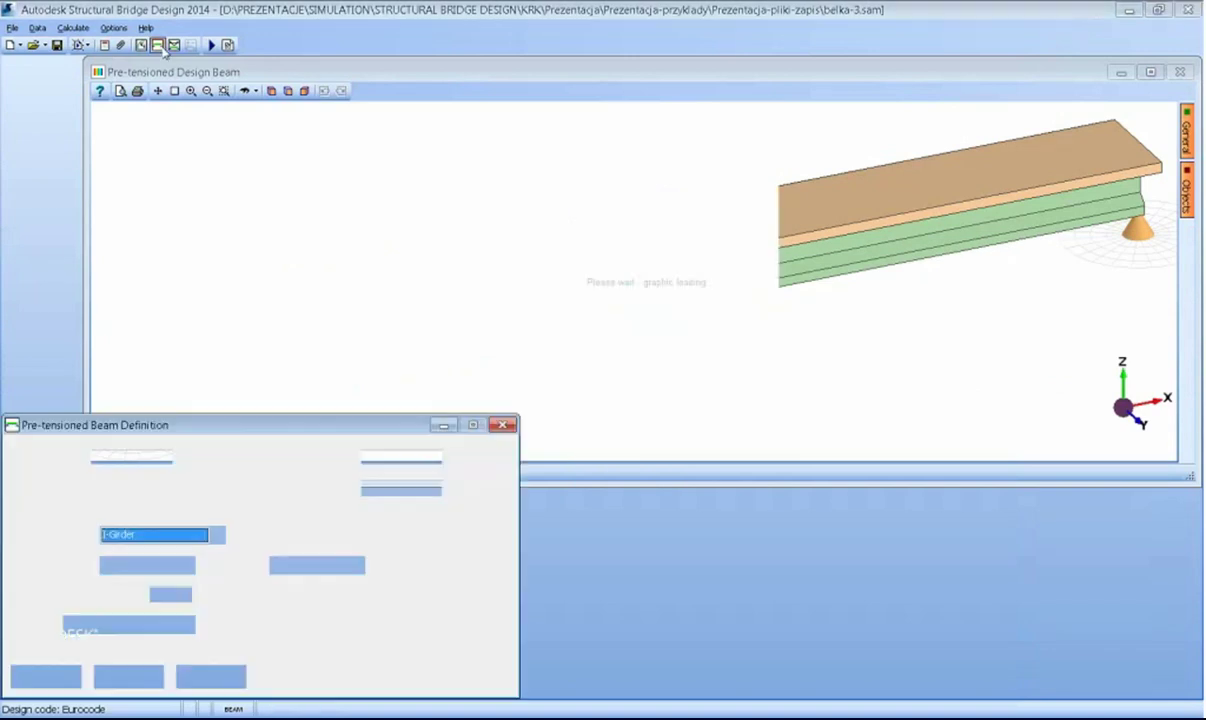
left_click_drag(193, 426, 231, 362)
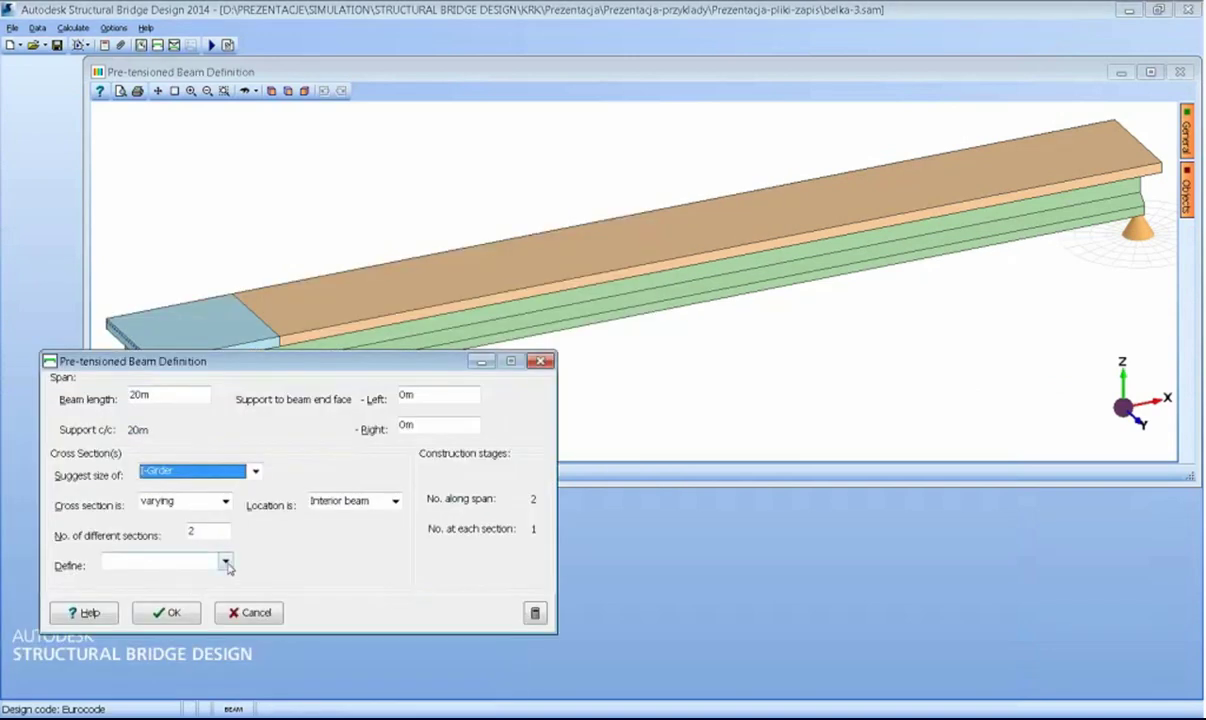
left_click(225, 562)
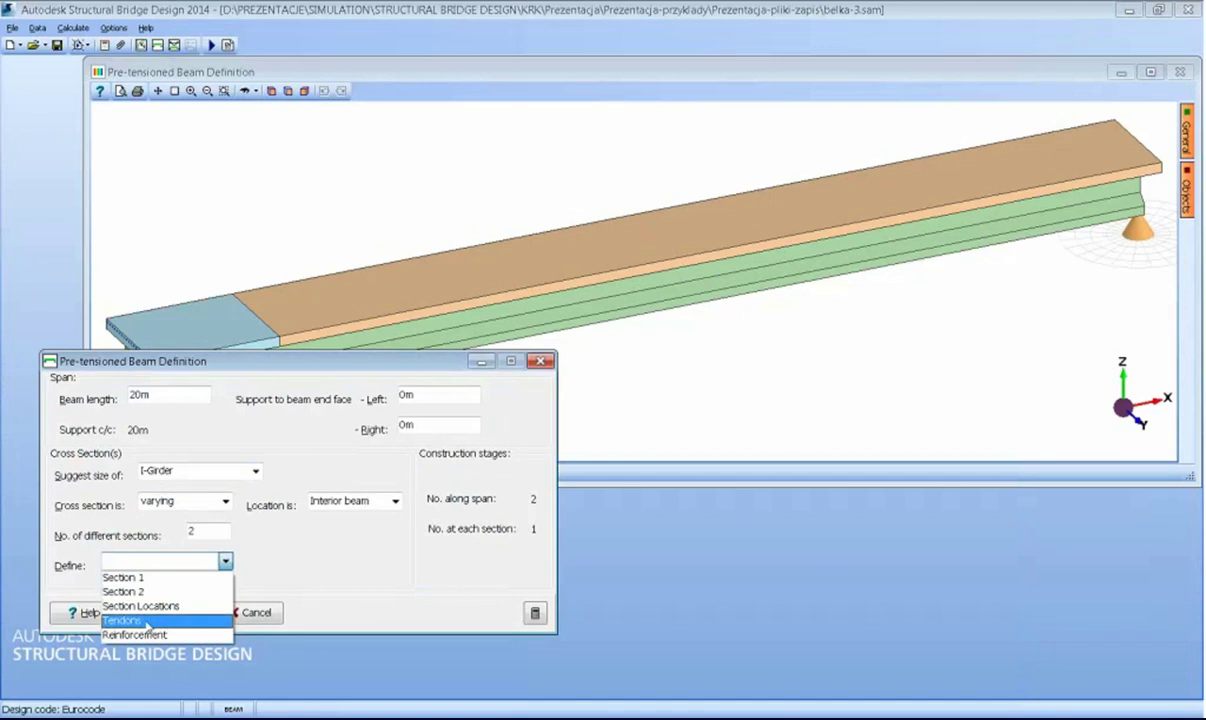
left_click(125, 620)
left_click(168, 613)
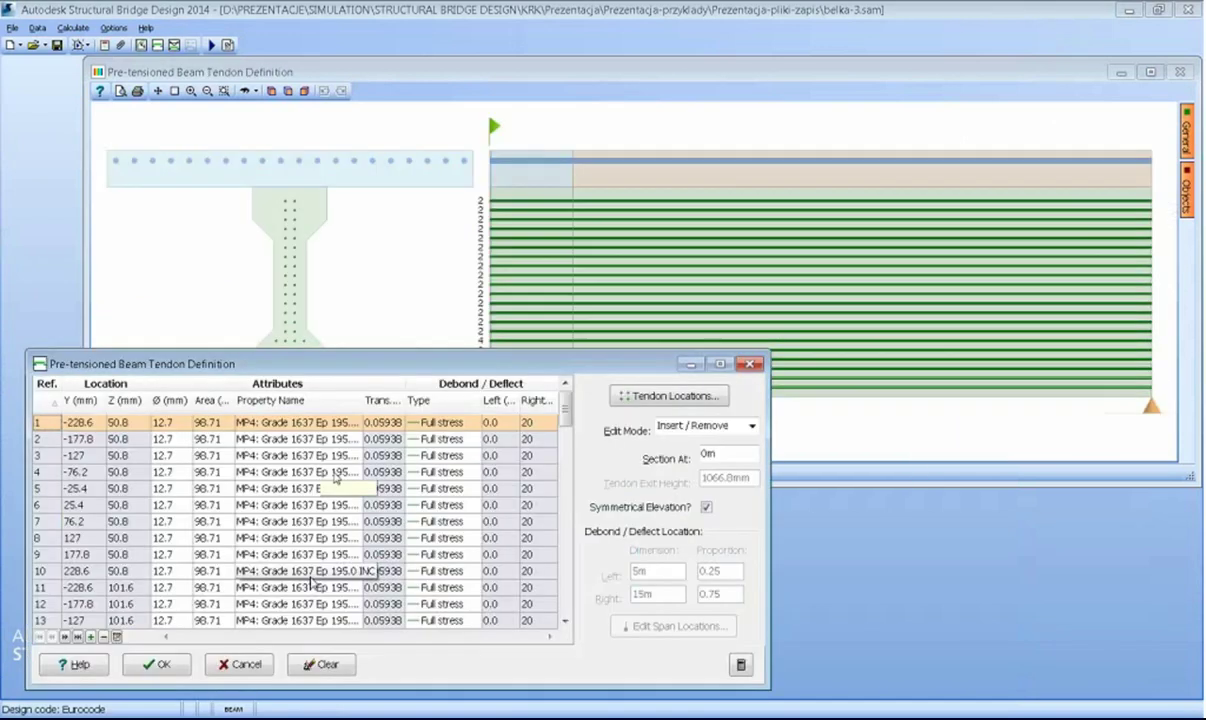
- Delete all tendons above the two lowest rows of the girder's bottom flange, and accept the tendon layout
left_click(96, 142)
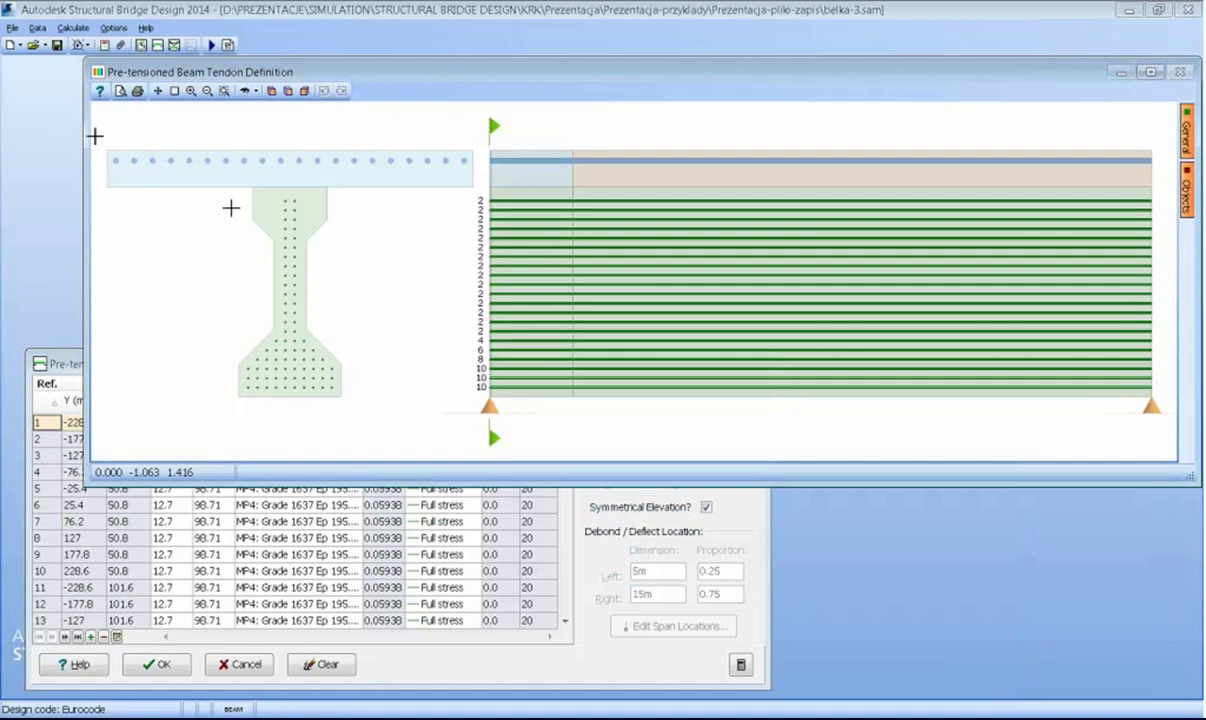
left_click_drag(228, 204, 366, 374)
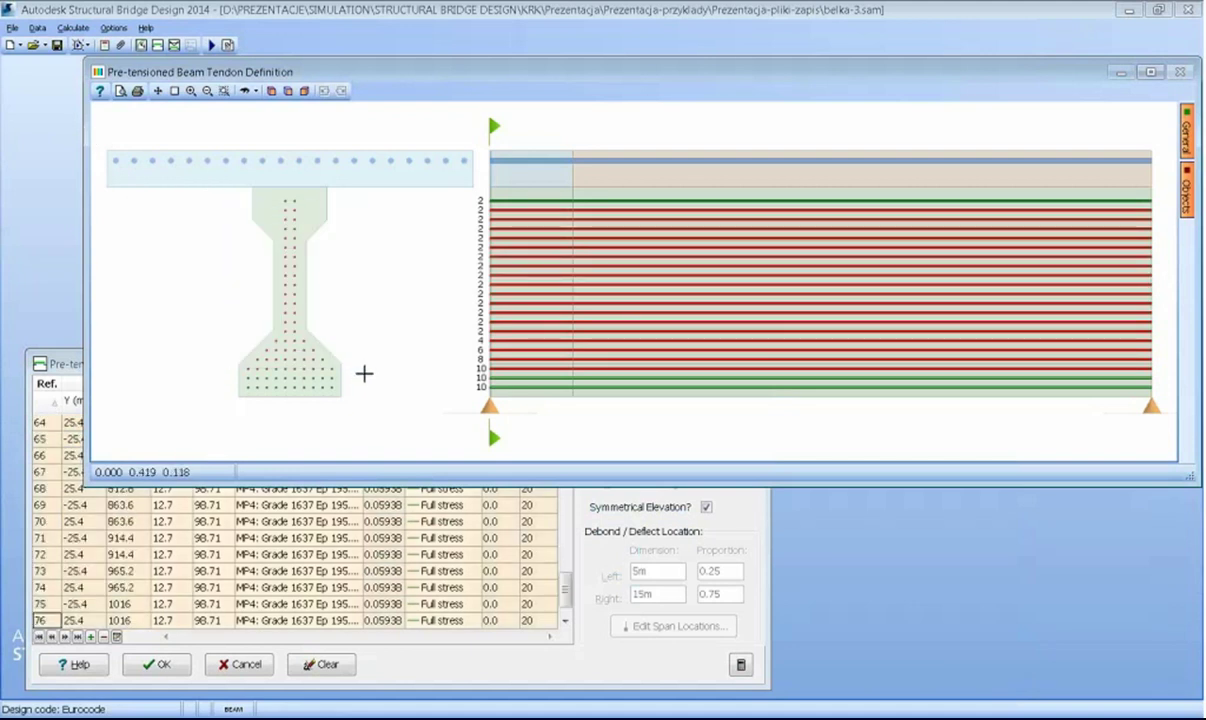
key("Delete")
left_click_drag(235, 187, 358, 212)
key("Delete")
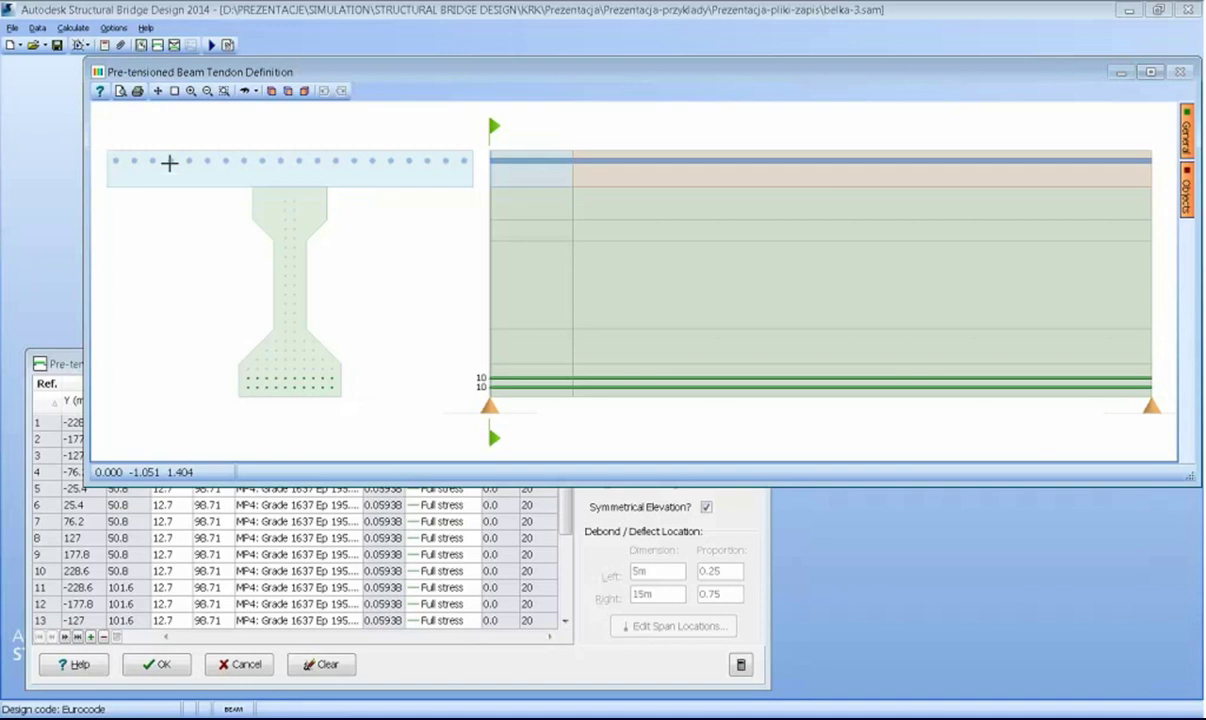
left_click_drag(188, 161, 169, 299)
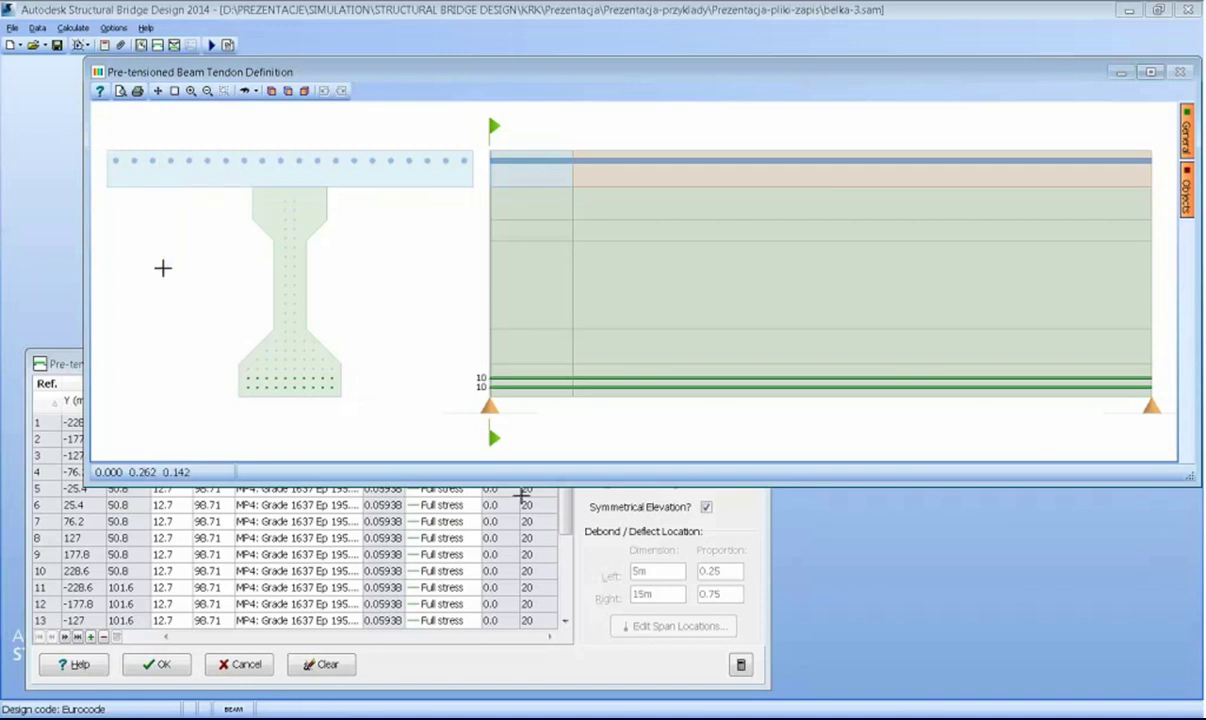
left_click(168, 645)
left_click(165, 666)
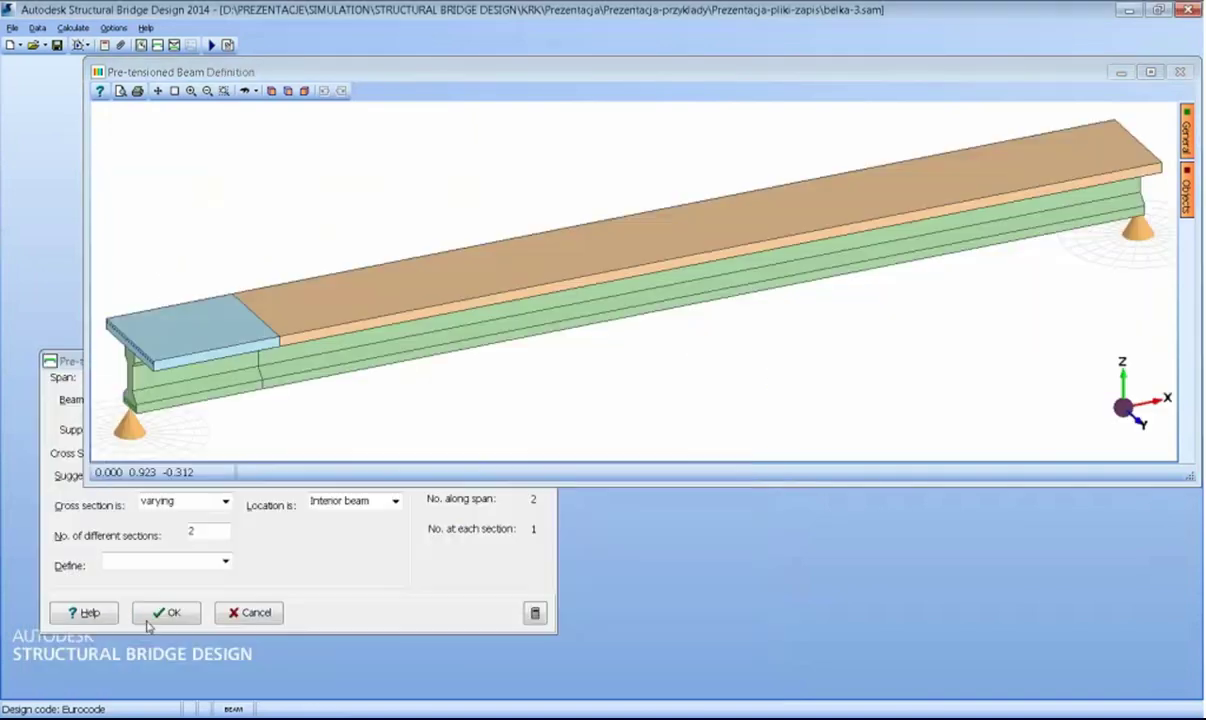
- Set the diameter of all reinforcement bars in the top slab to 50 mm and accept the reinforcement definition
left_click(225, 563)
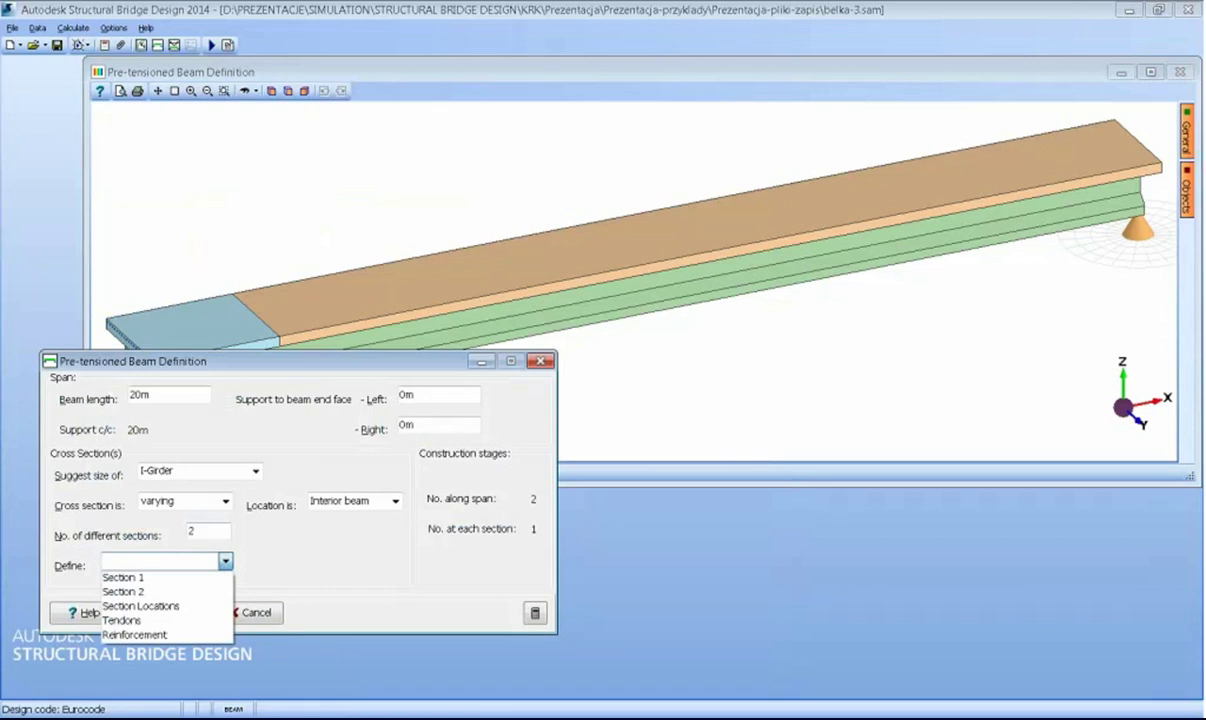
left_click(130, 634)
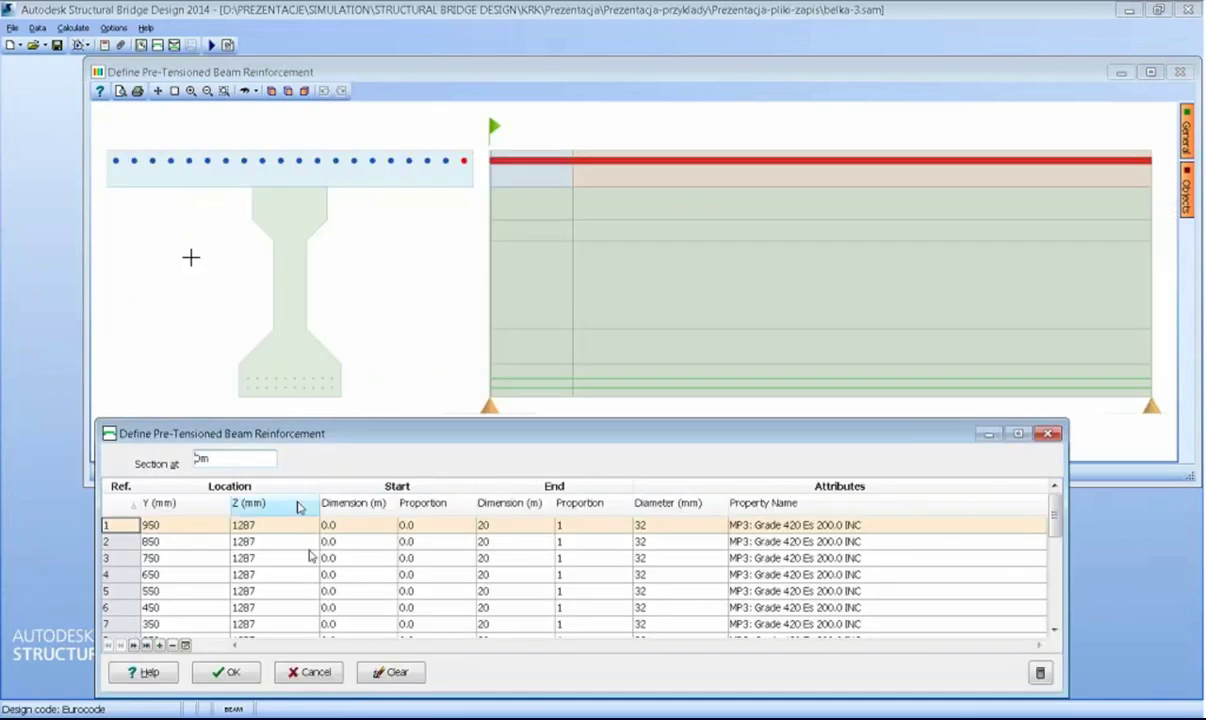
left_click_drag(92, 140, 479, 170)
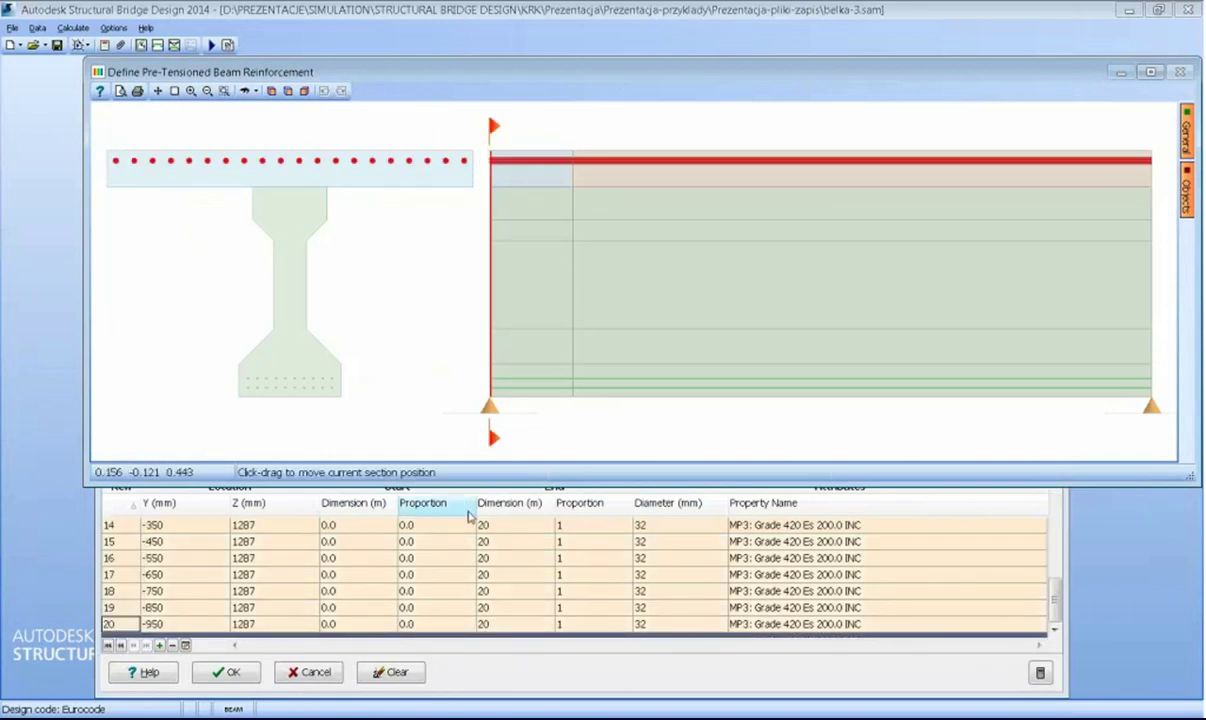
left_click(185, 646)
left_click(185, 646)
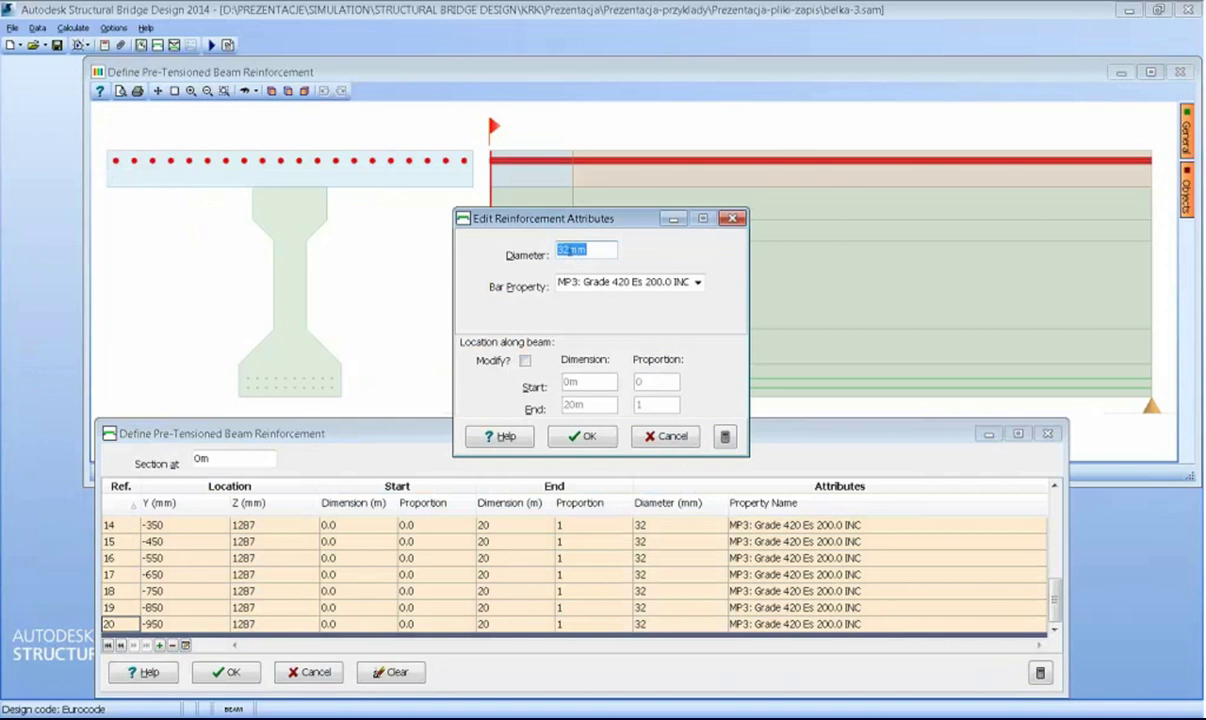
type("50")
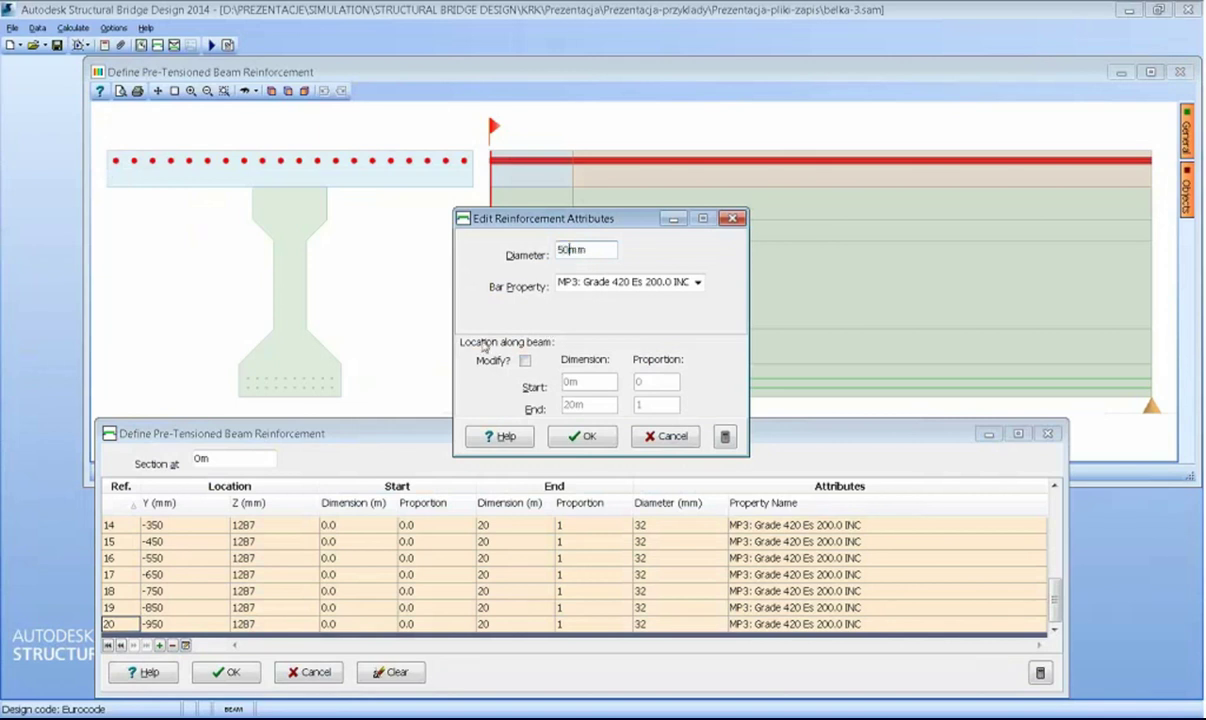
left_click(580, 438)
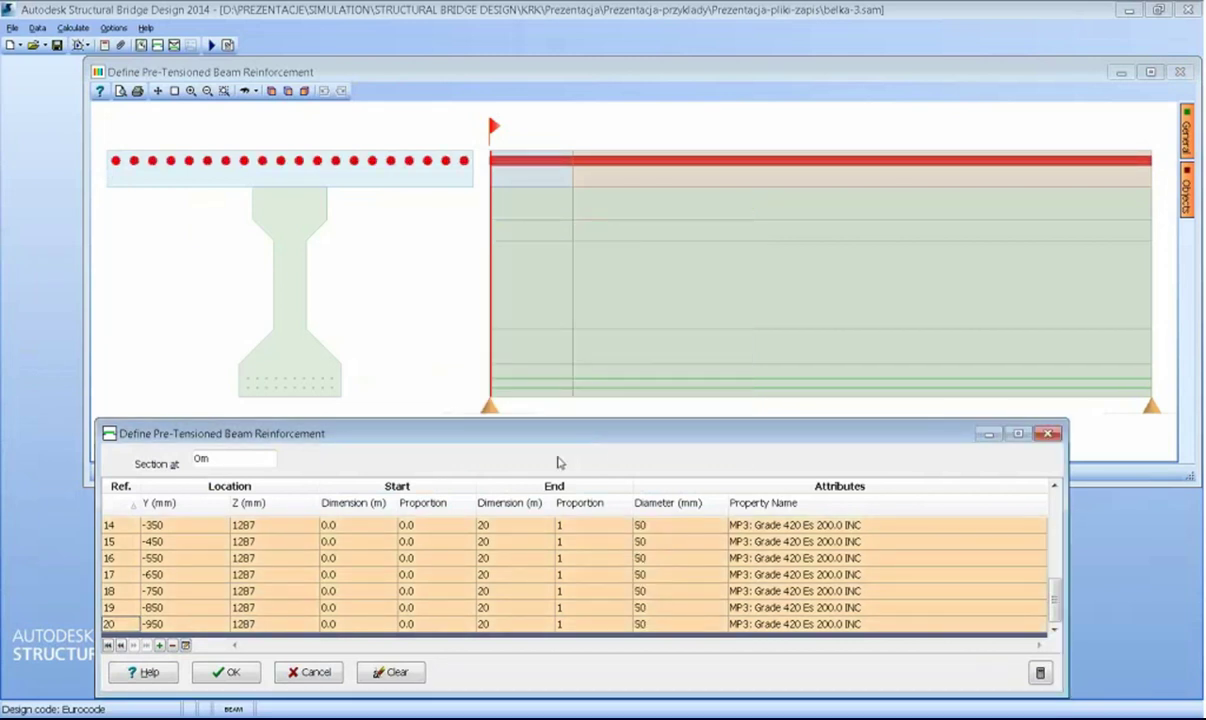
left_click(226, 672)
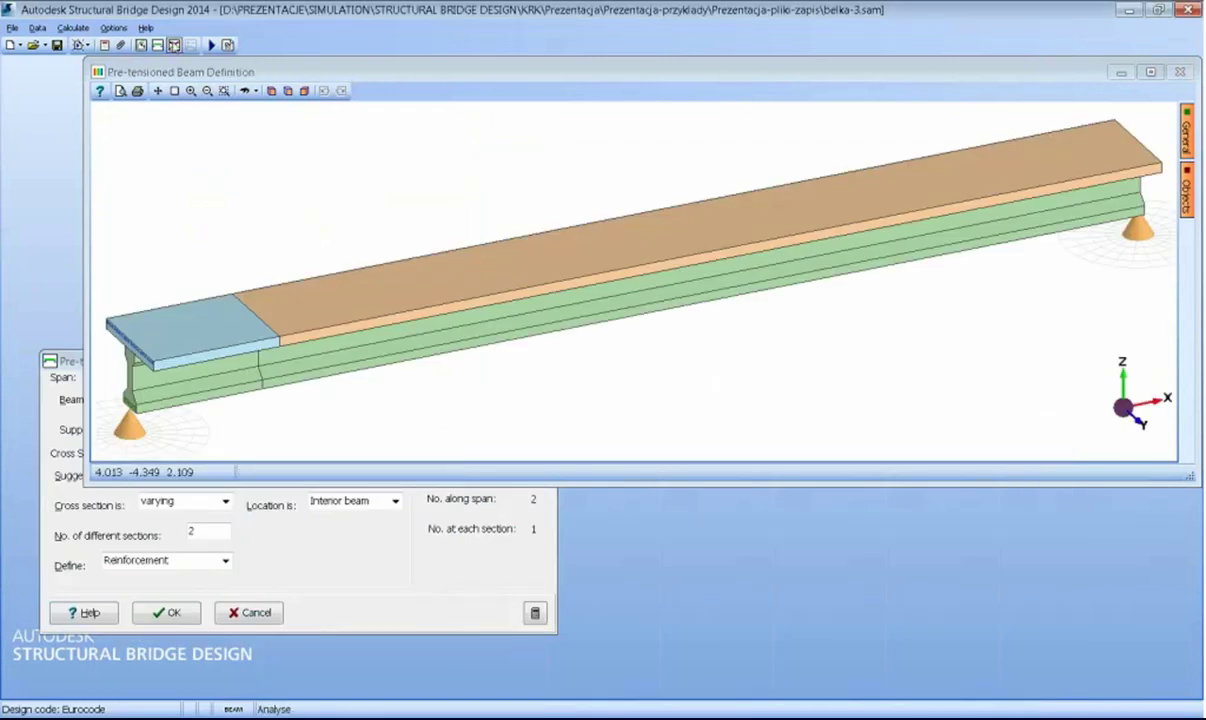
- Start the pre-tensioned beam analysis, agreeing to lose the pending beam definition edits
left_click(213, 46)
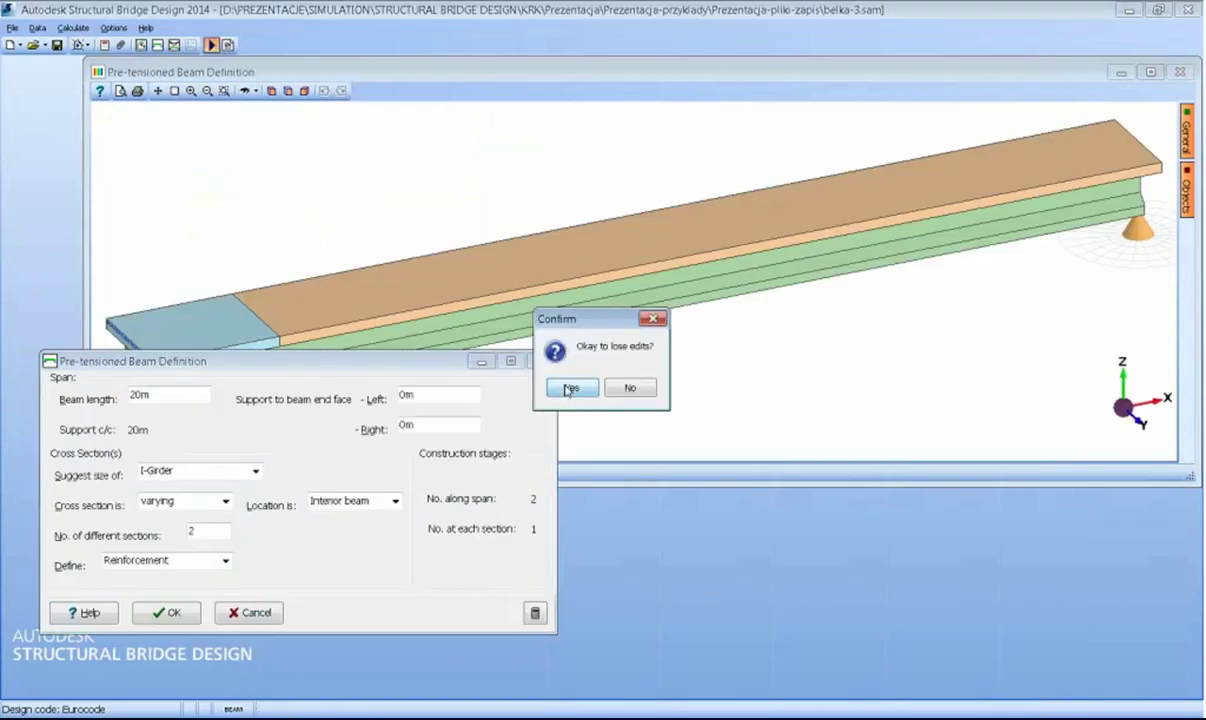
left_click(565, 386)
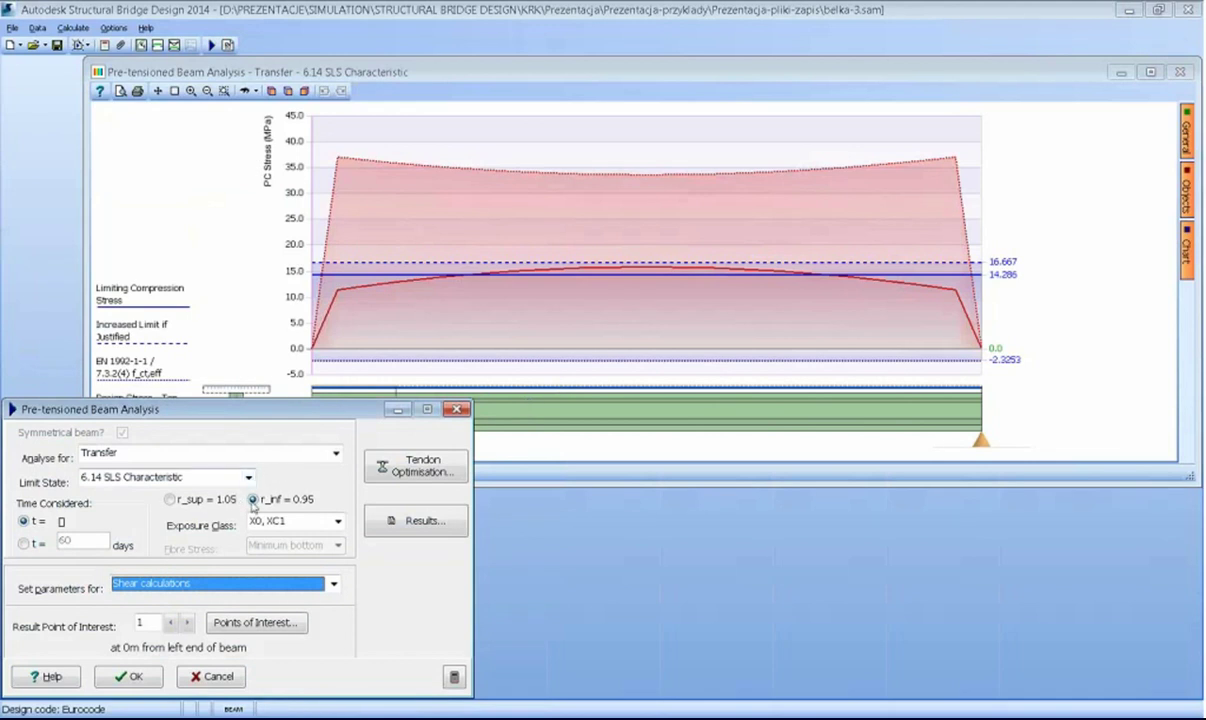
- Compare the beam stresses for Bending for gr1a ID. 2, continuing without differential temperature loads, with those for Transfer
left_click(336, 453)
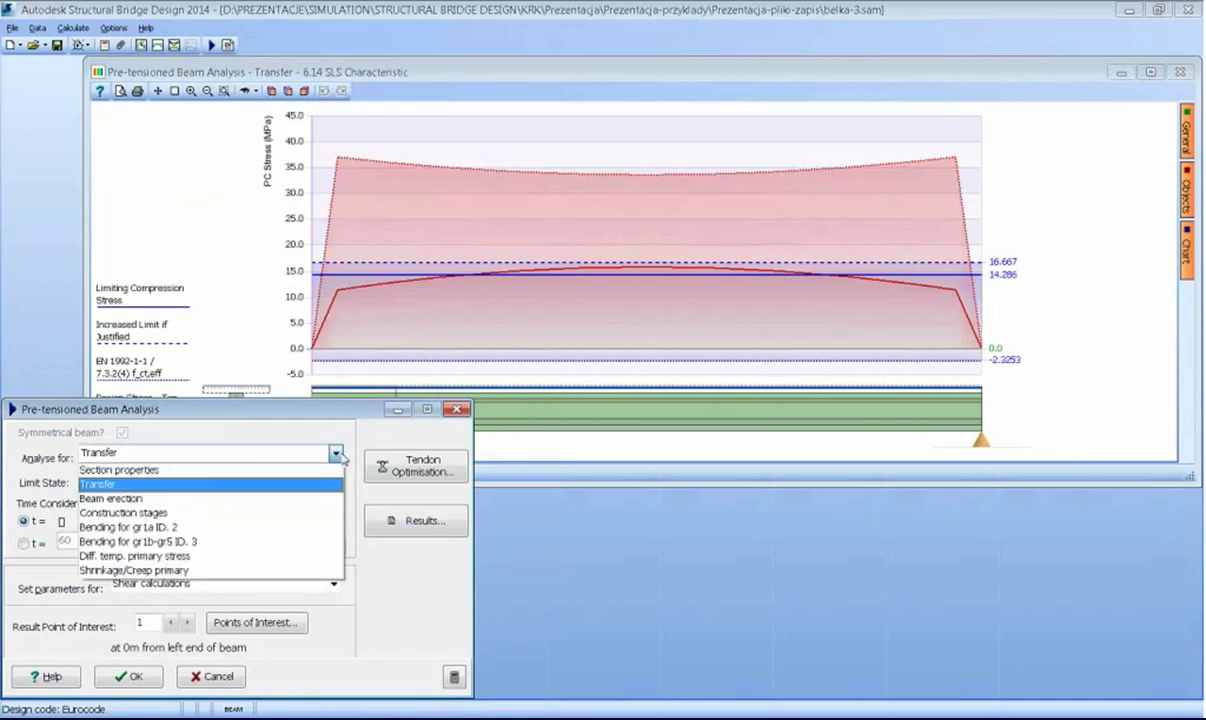
left_click(237, 528)
left_click(569, 390)
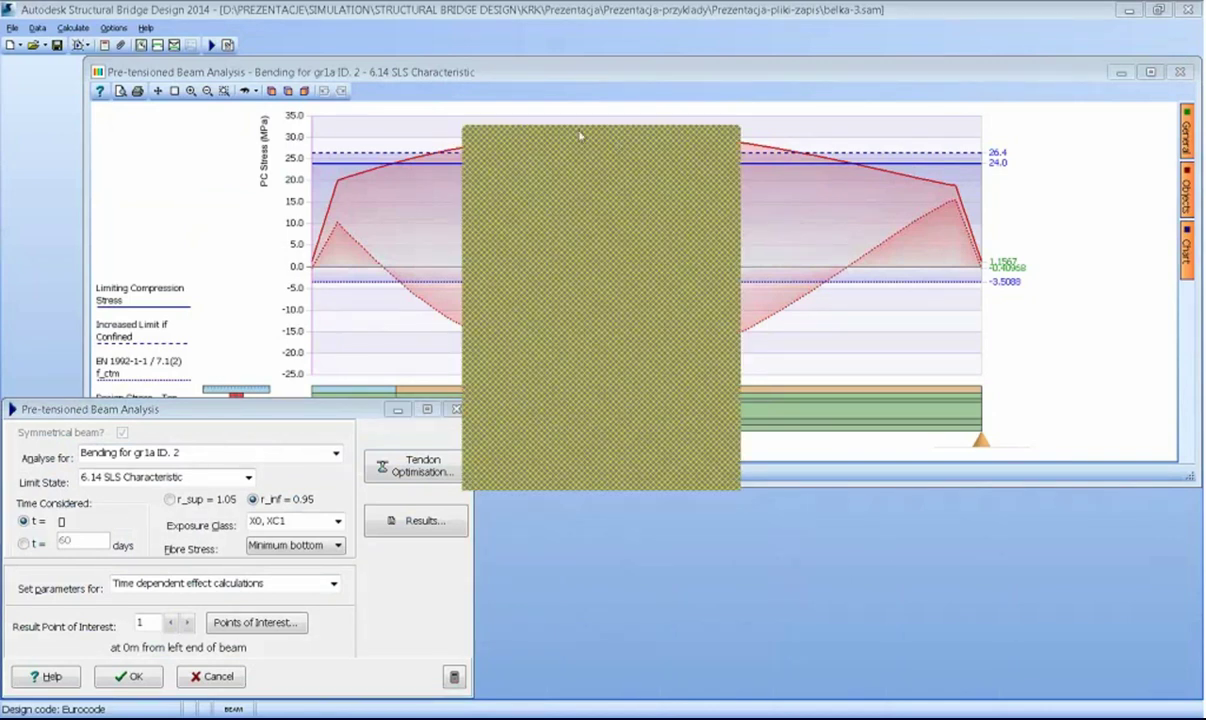
left_click(719, 138)
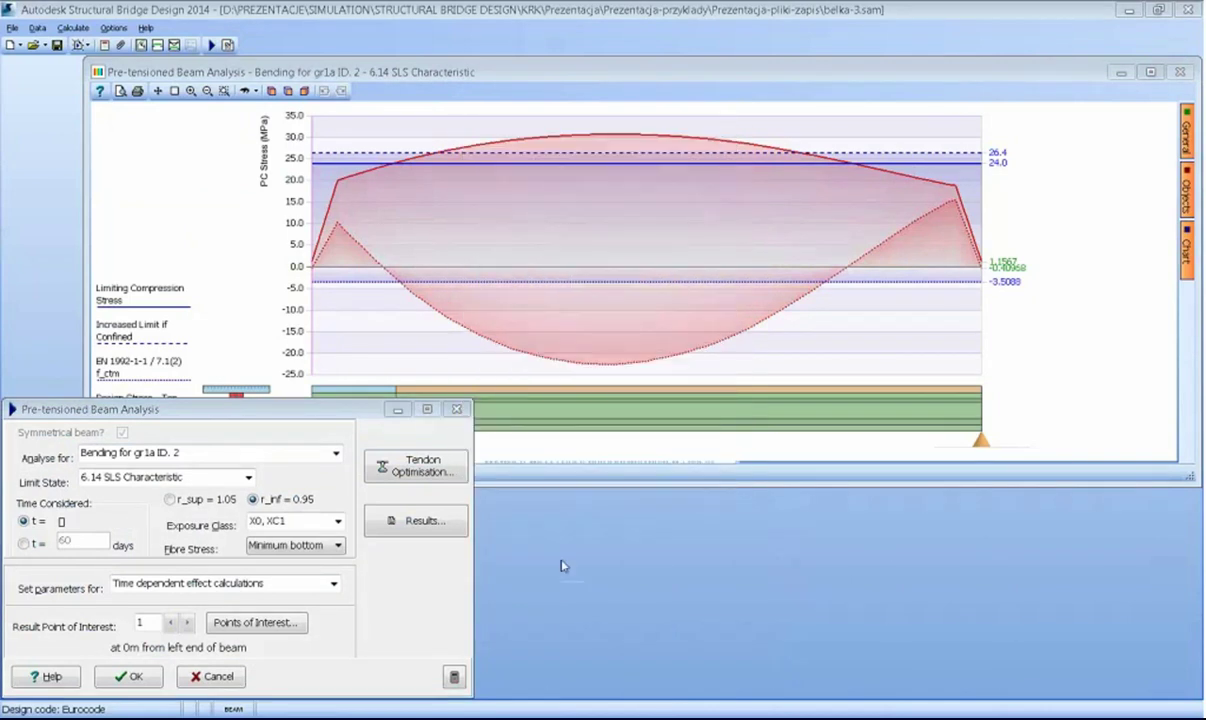
left_click_drag(290, 410, 366, 410)
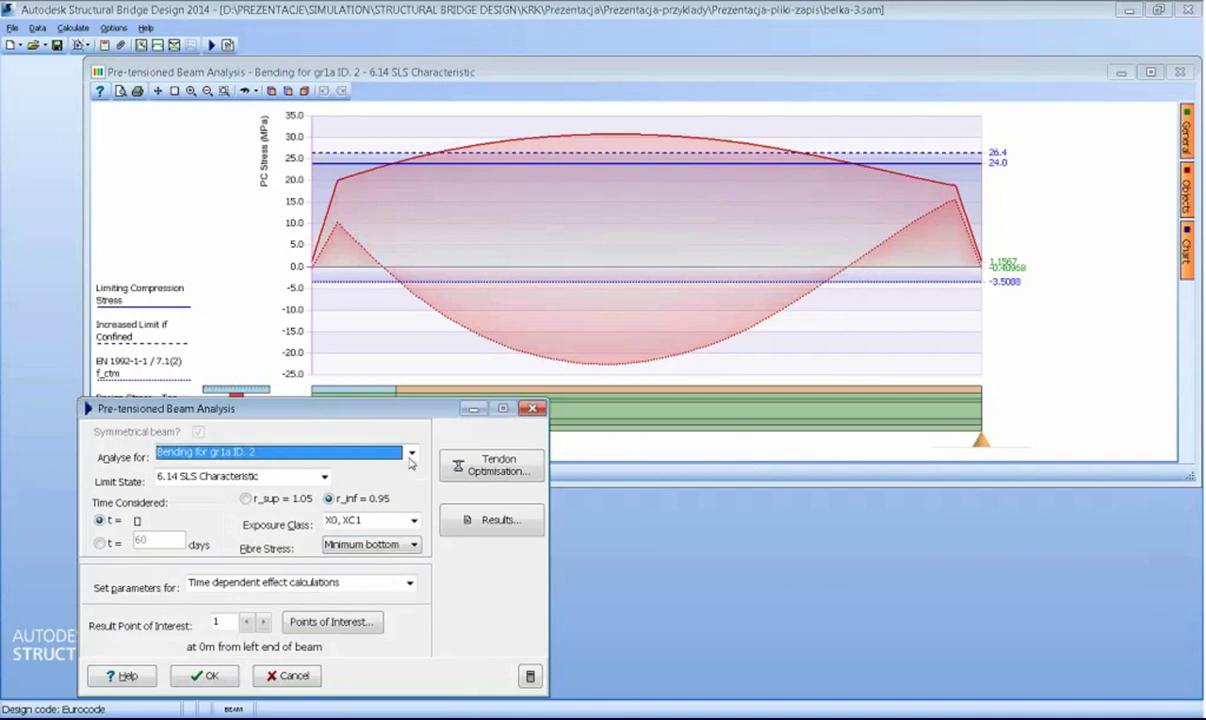
left_click(412, 454)
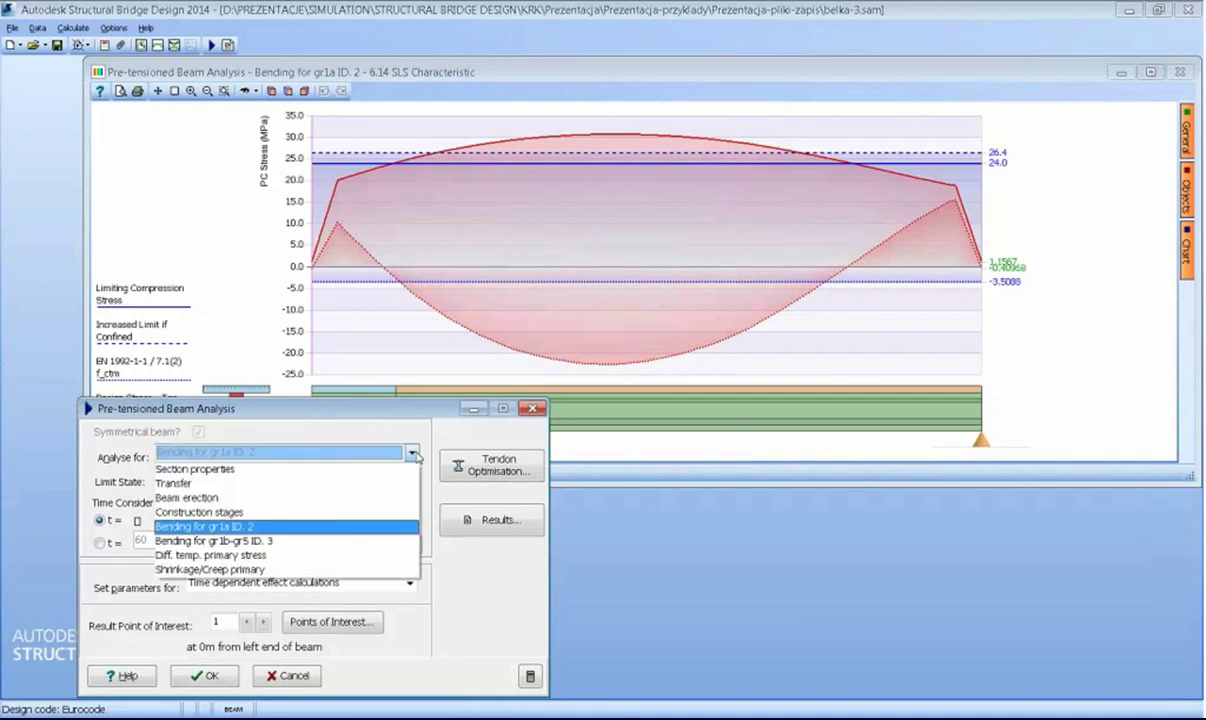
left_click(280, 486)
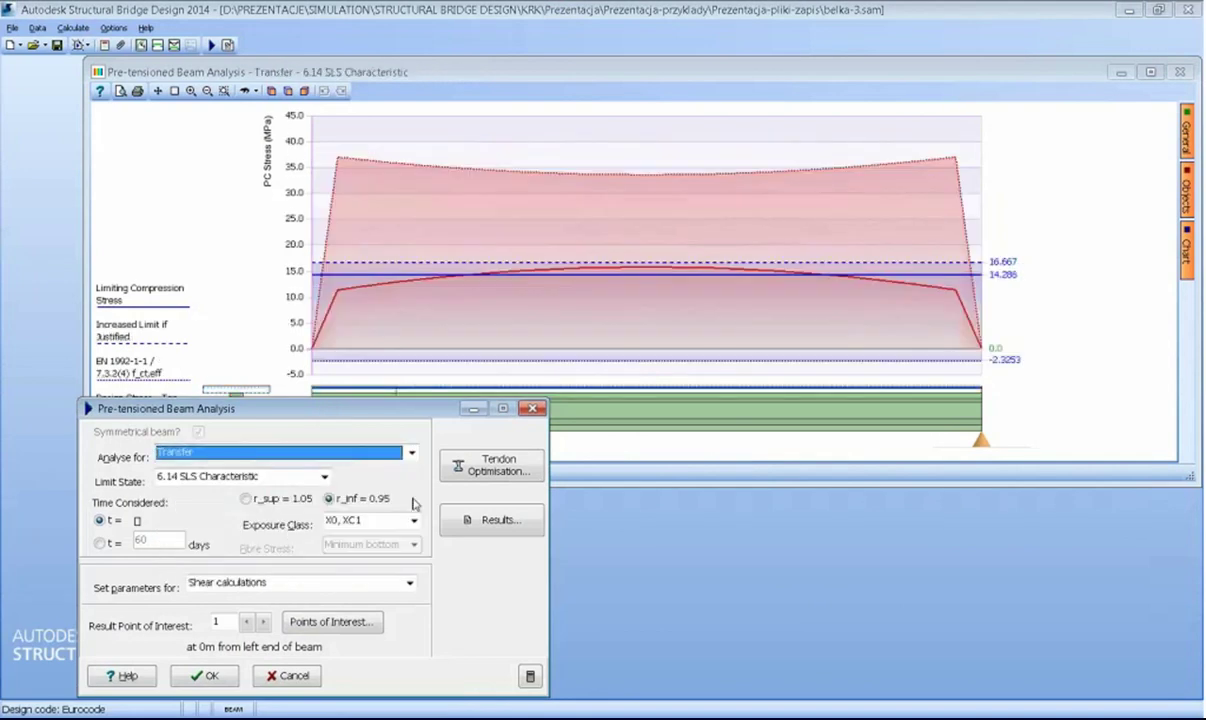
- Review the design data for shear calculations at Transfer and accept it without changes
left_click(408, 581)
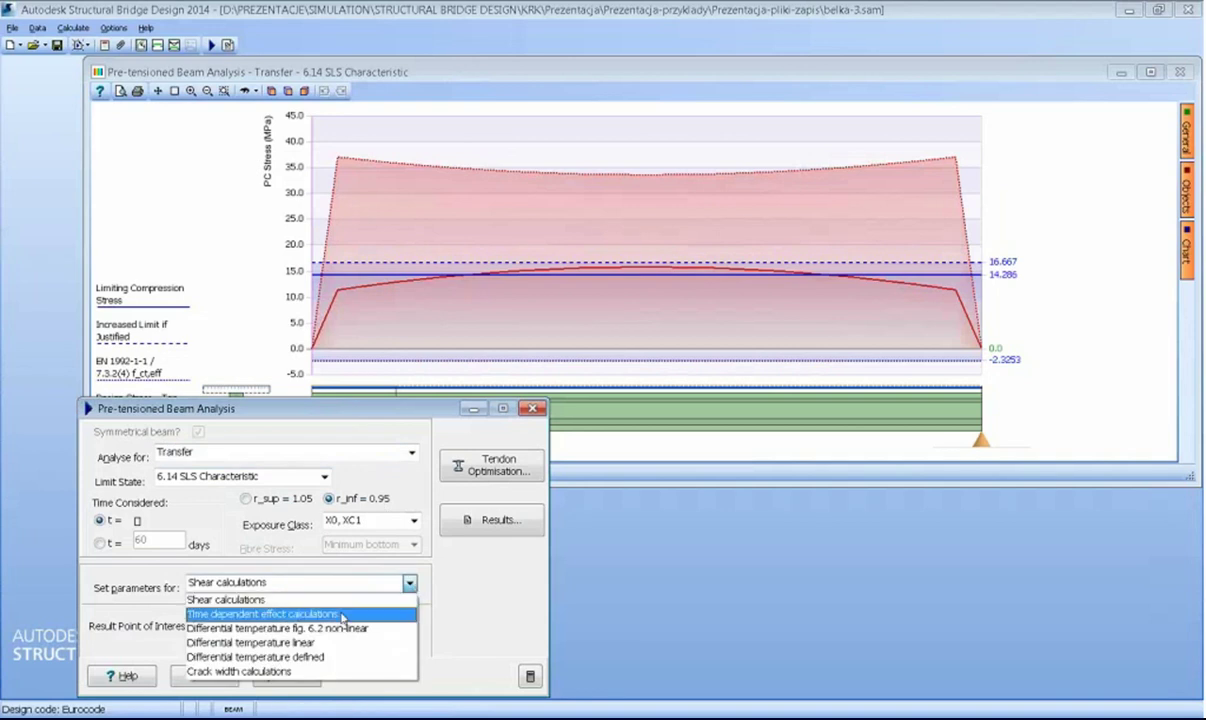
left_click(265, 602)
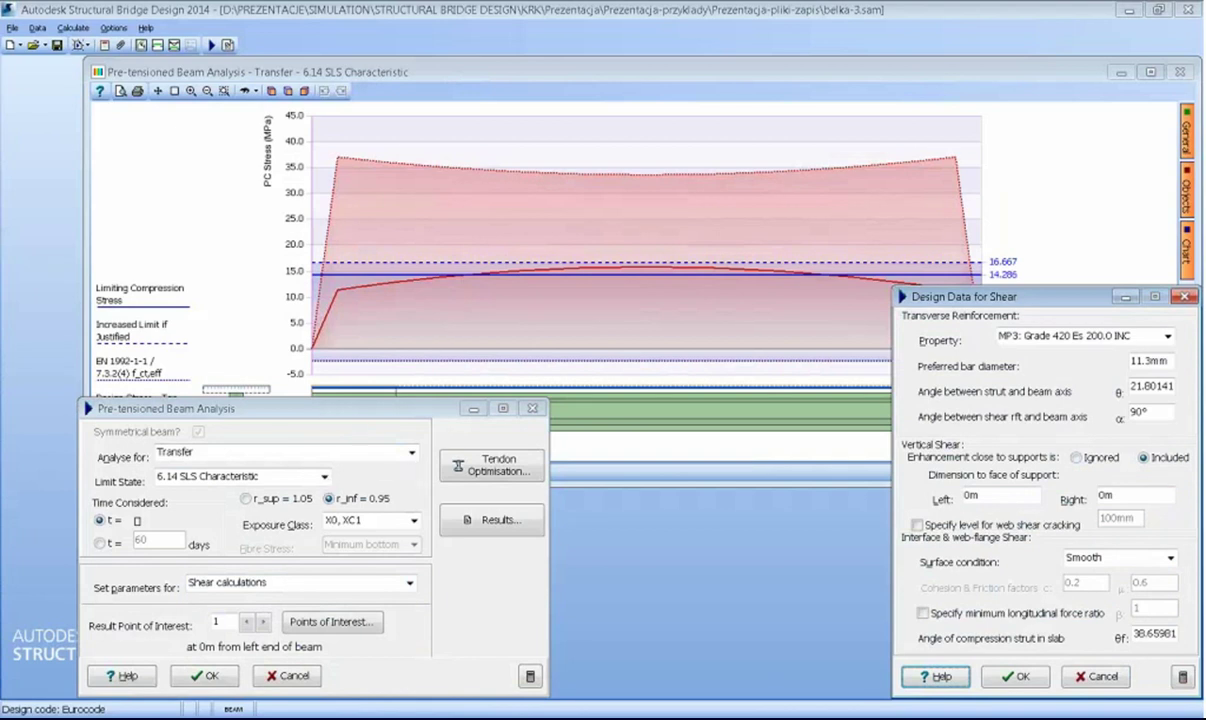
left_click_drag(918, 290, 660, 170)
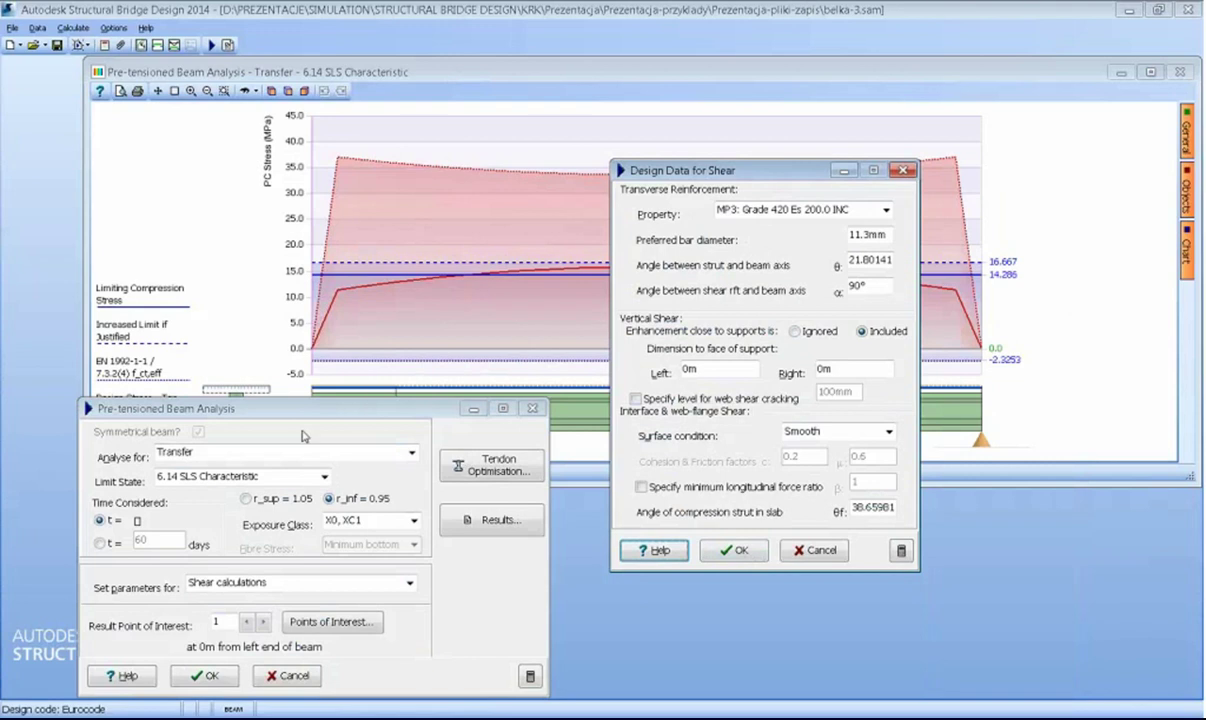
left_click(738, 551)
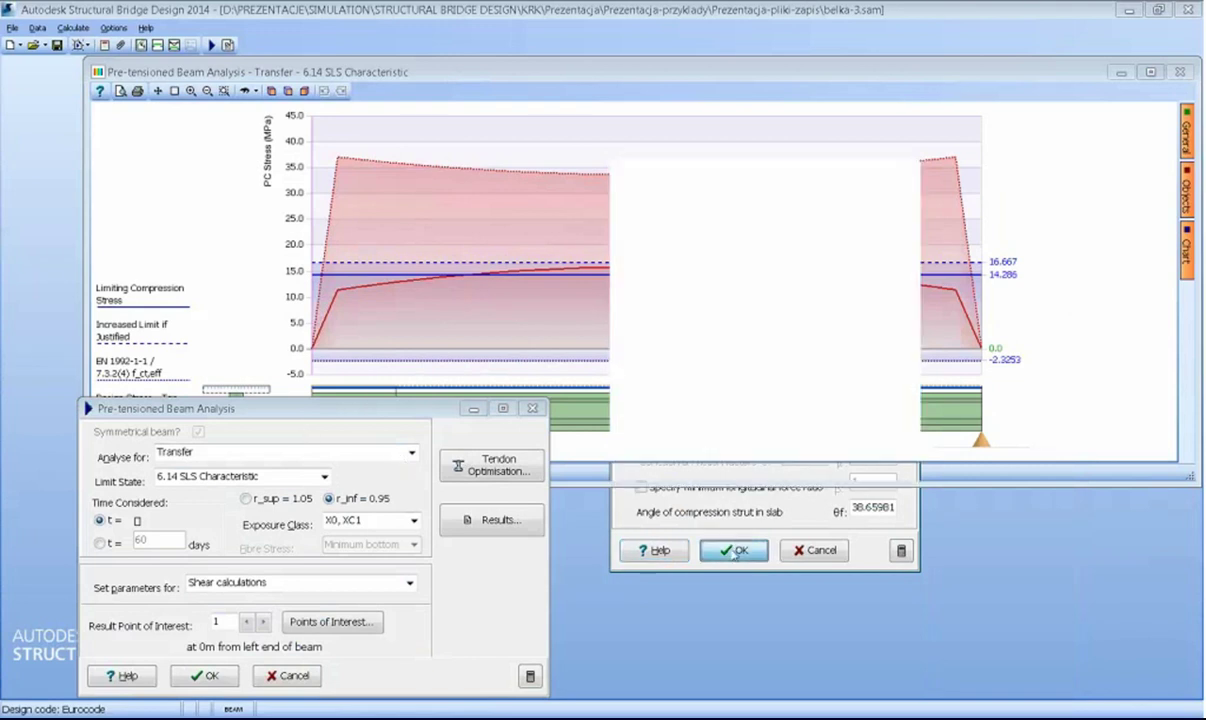
- Analyse the beam for Beam erection and for Bending for gr1a ID. 2, continuing without differential temperature loads
left_click(300, 453)
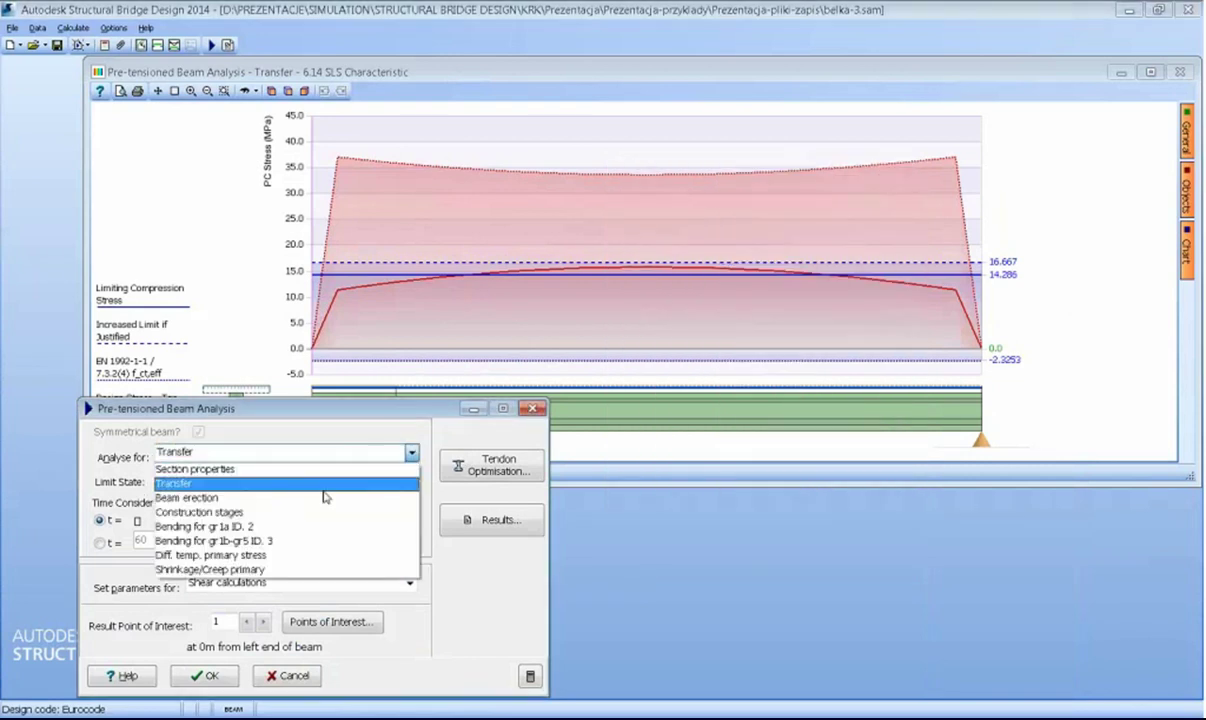
left_click(300, 497)
left_click(598, 388)
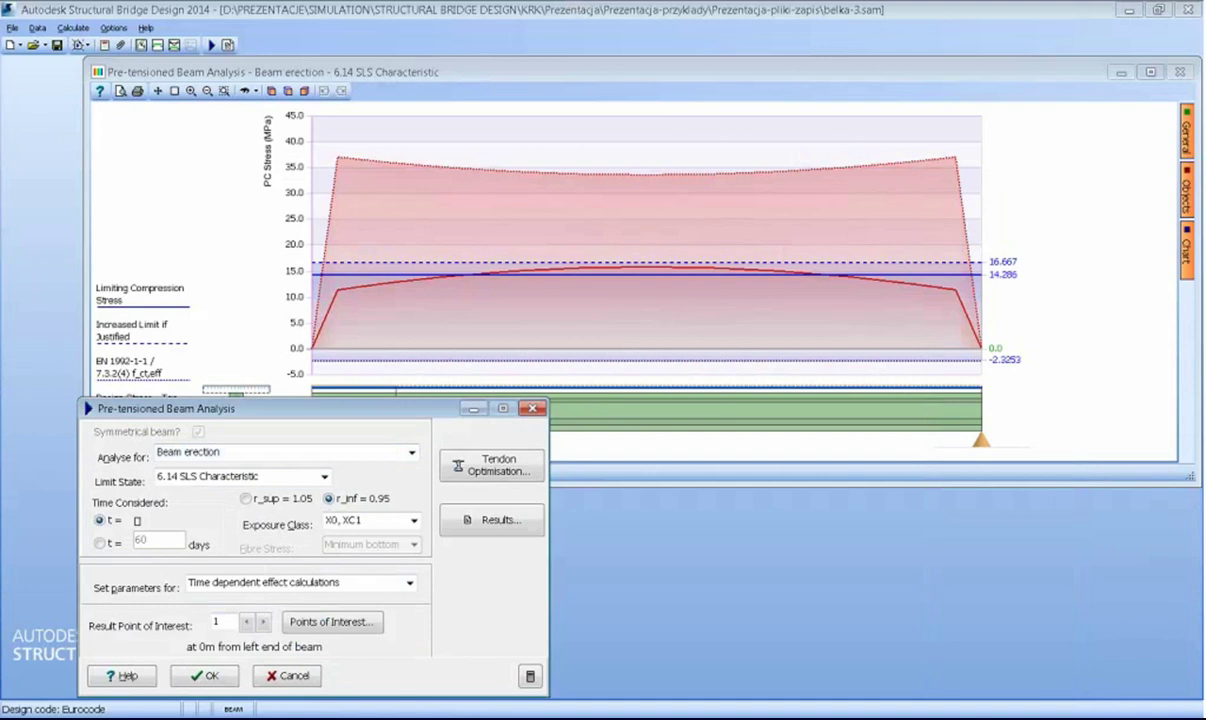
left_click(385, 453)
left_click(272, 526)
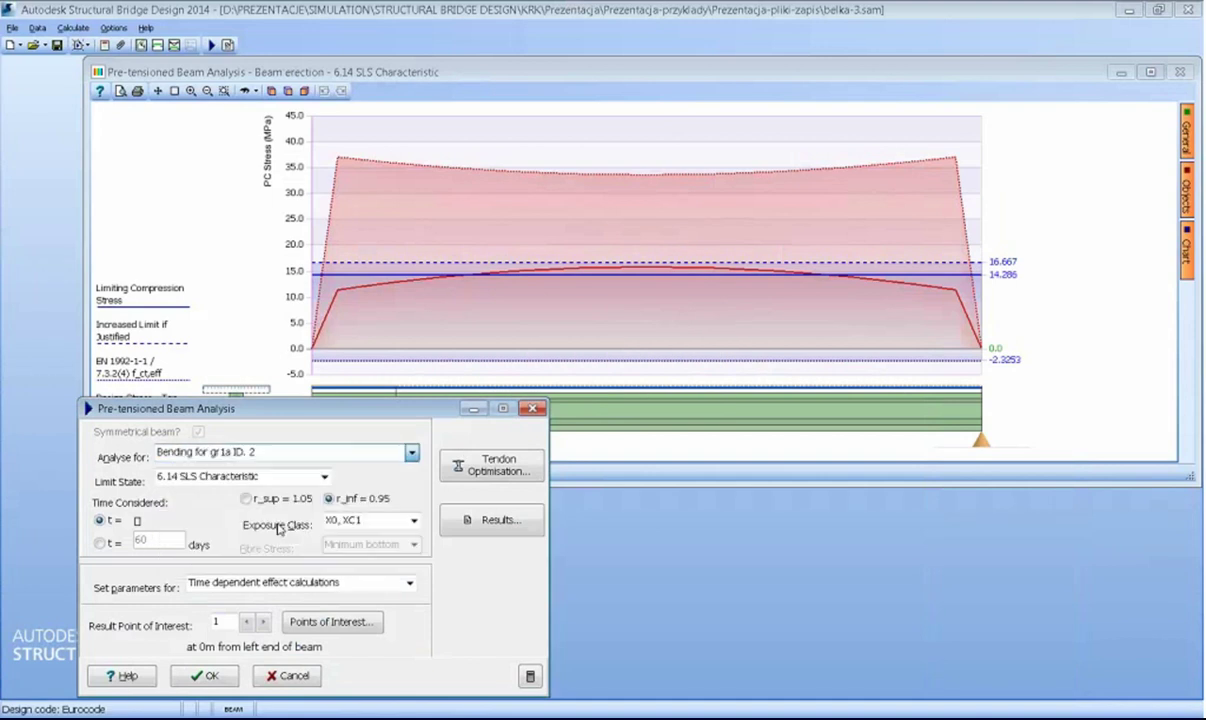
left_click(587, 388)
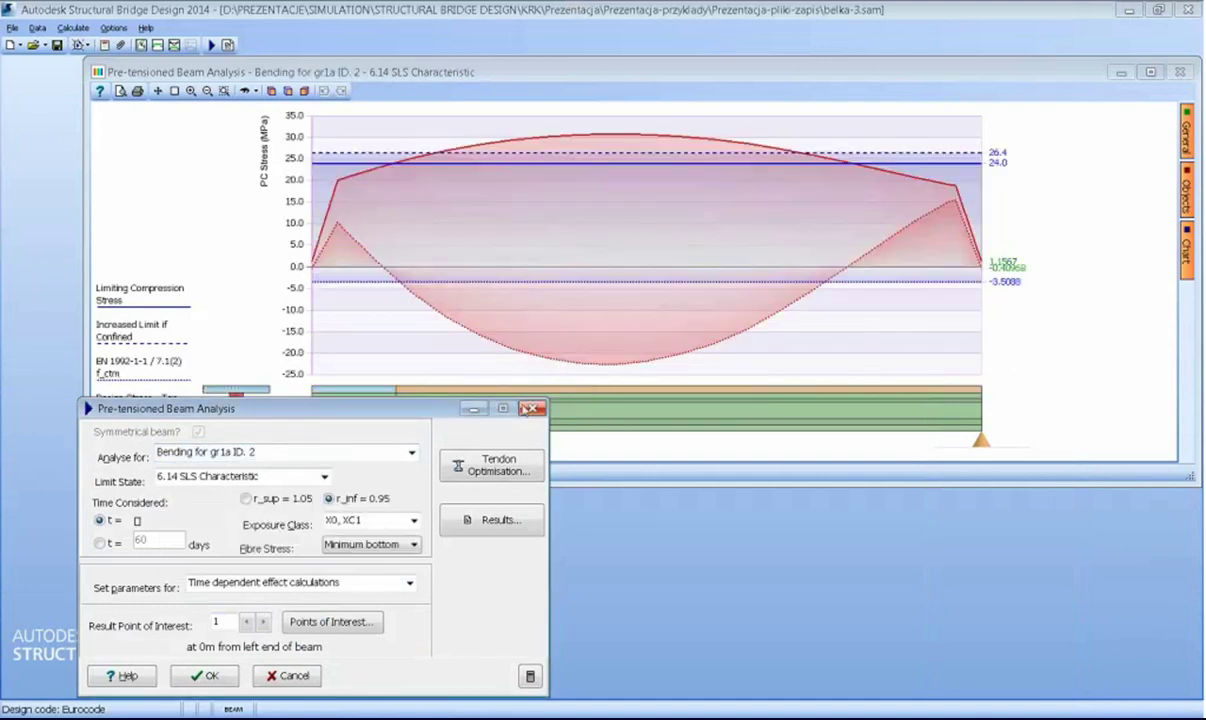
- Accept the linear differential temperature parameters for a Type 3a concrete slab deck with 0.05 m surfacing, and continue without differential temperature loads
left_click(409, 583)
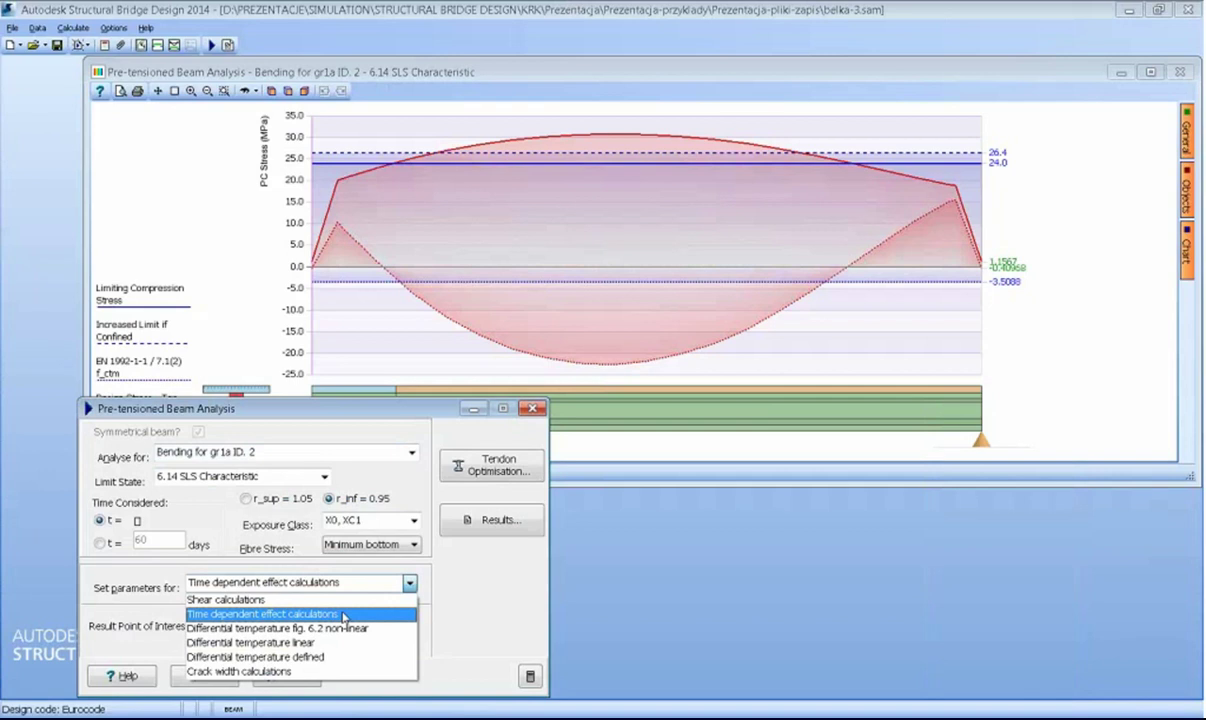
left_click(330, 642)
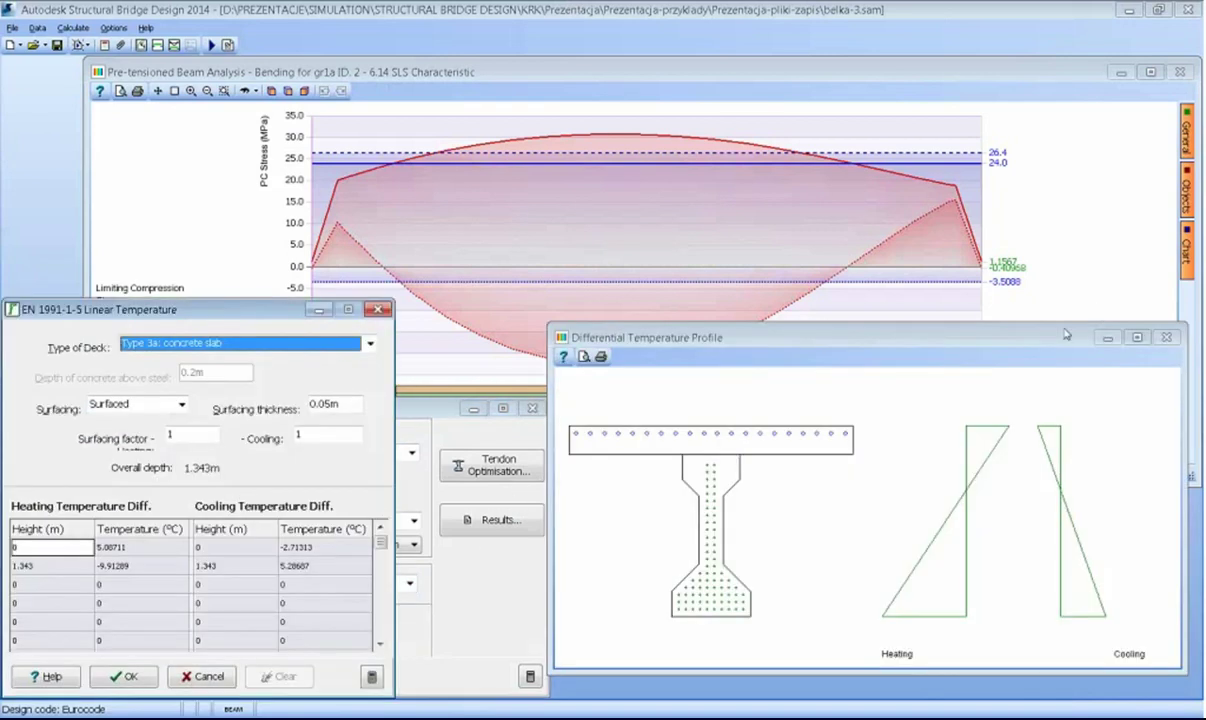
left_click(1004, 312)
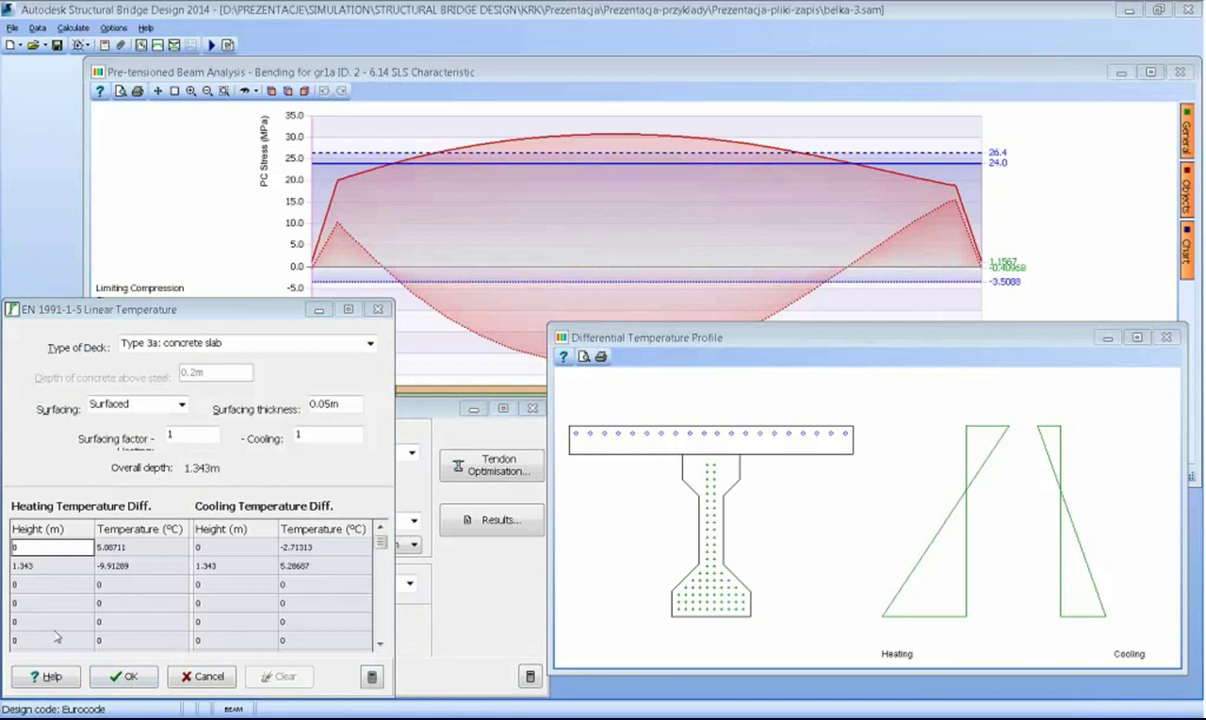
left_click(127, 677)
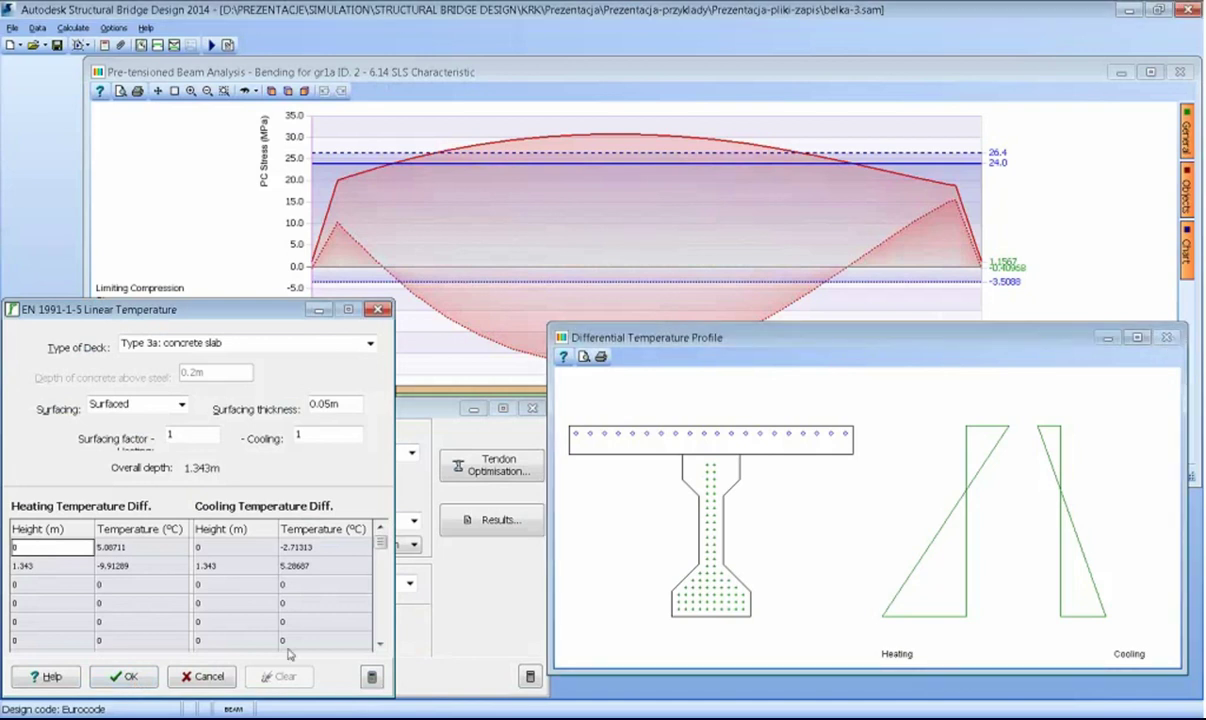
left_click(142, 683)
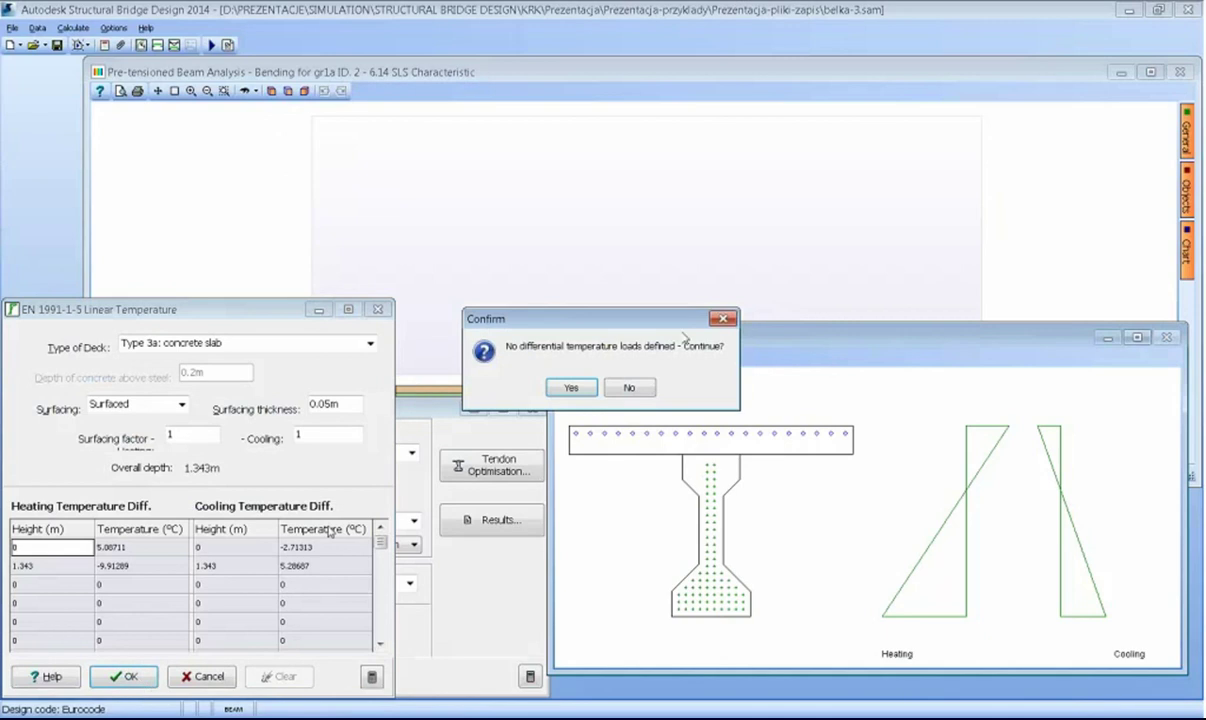
left_click(571, 387)
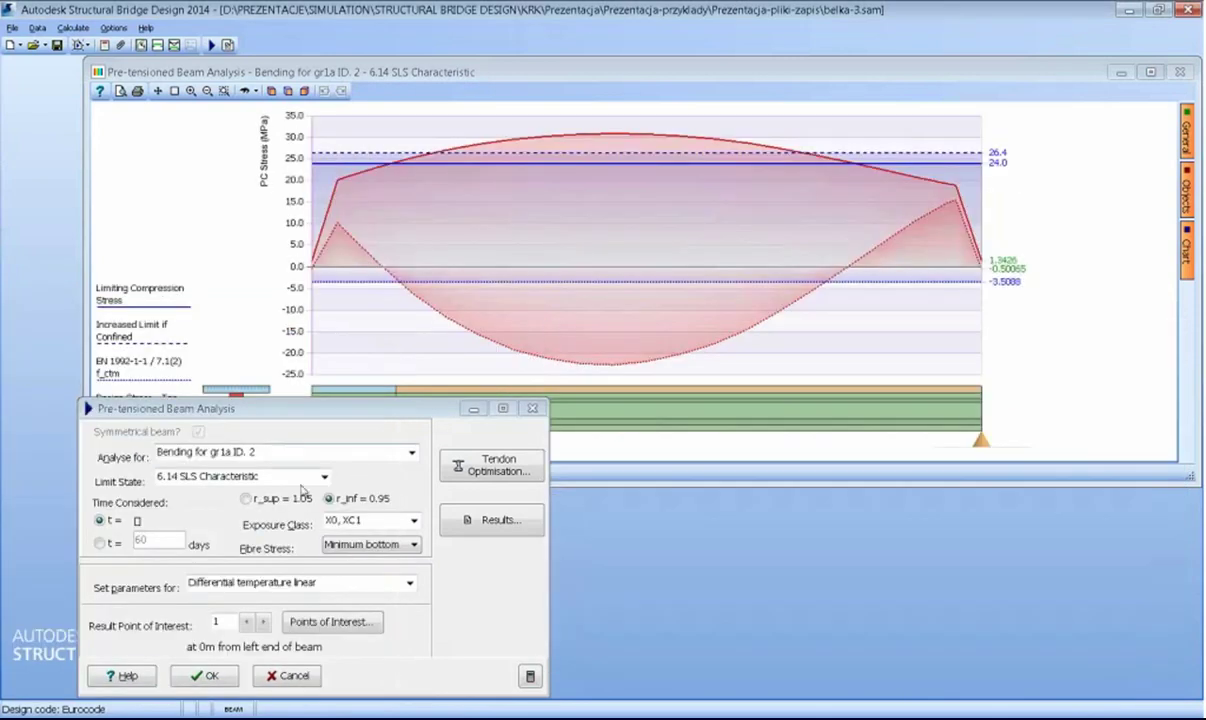
- Show the stresses for Transfer and look through the available limit states
left_click(390, 452)
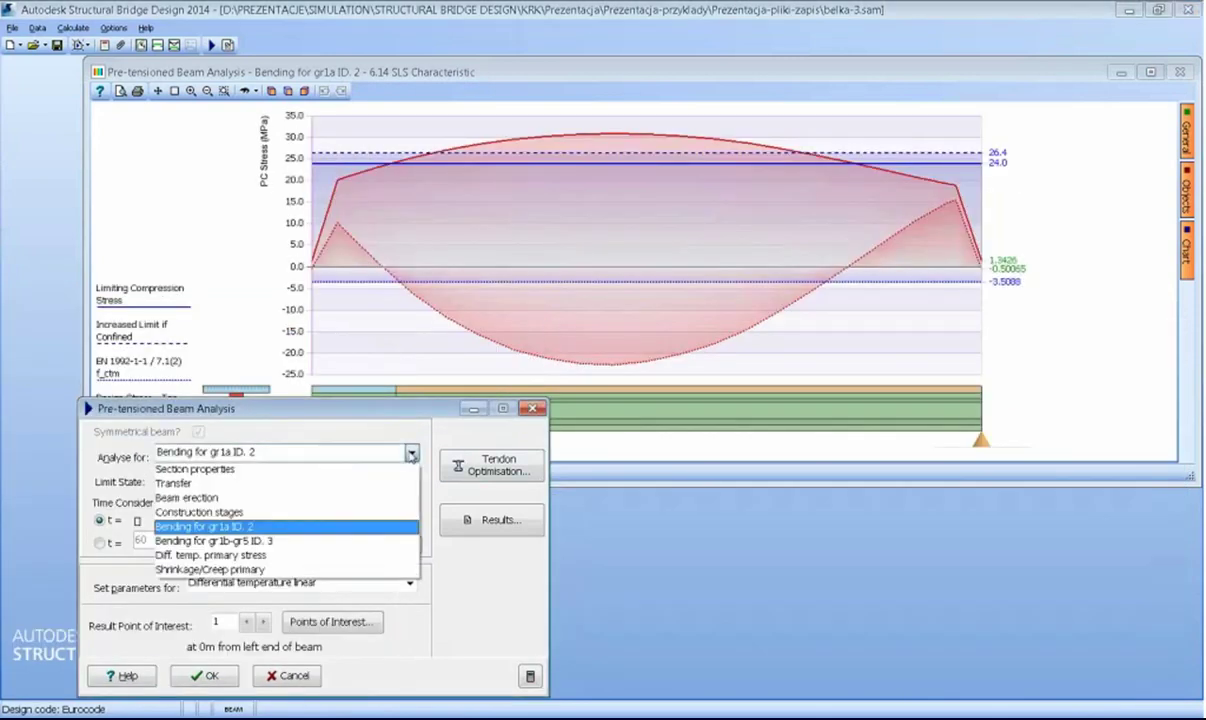
left_click(265, 483)
left_click(325, 477)
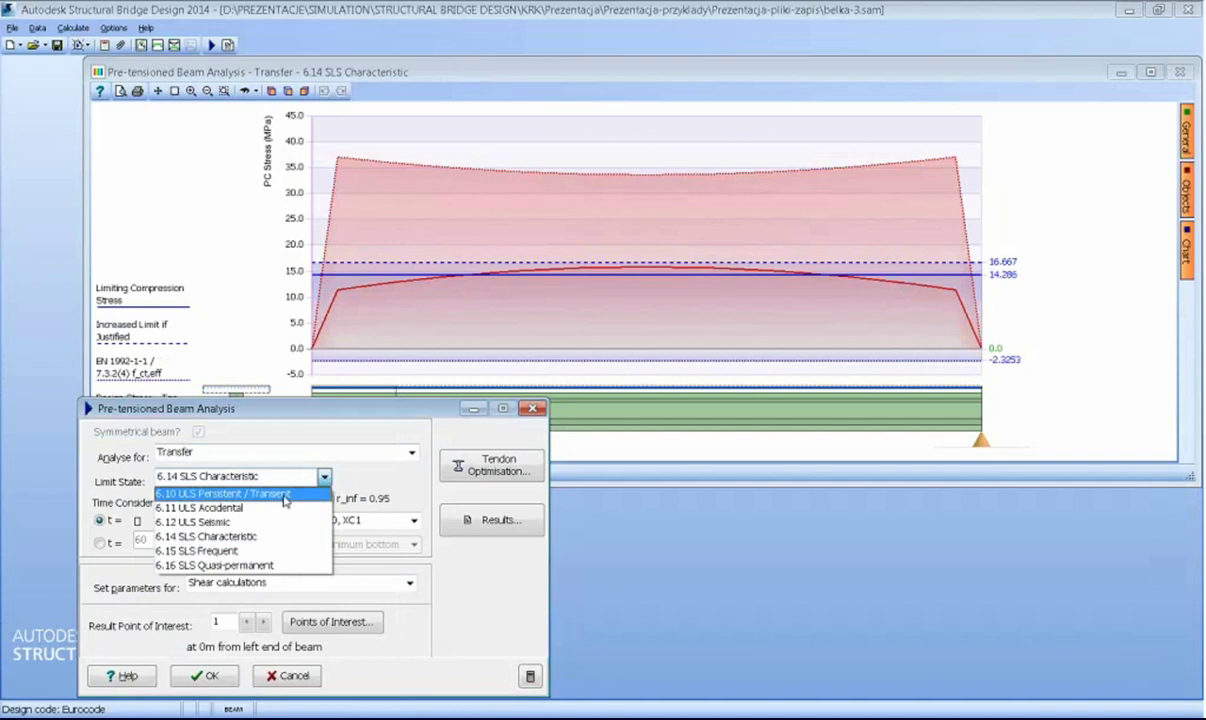
left_click(285, 496)
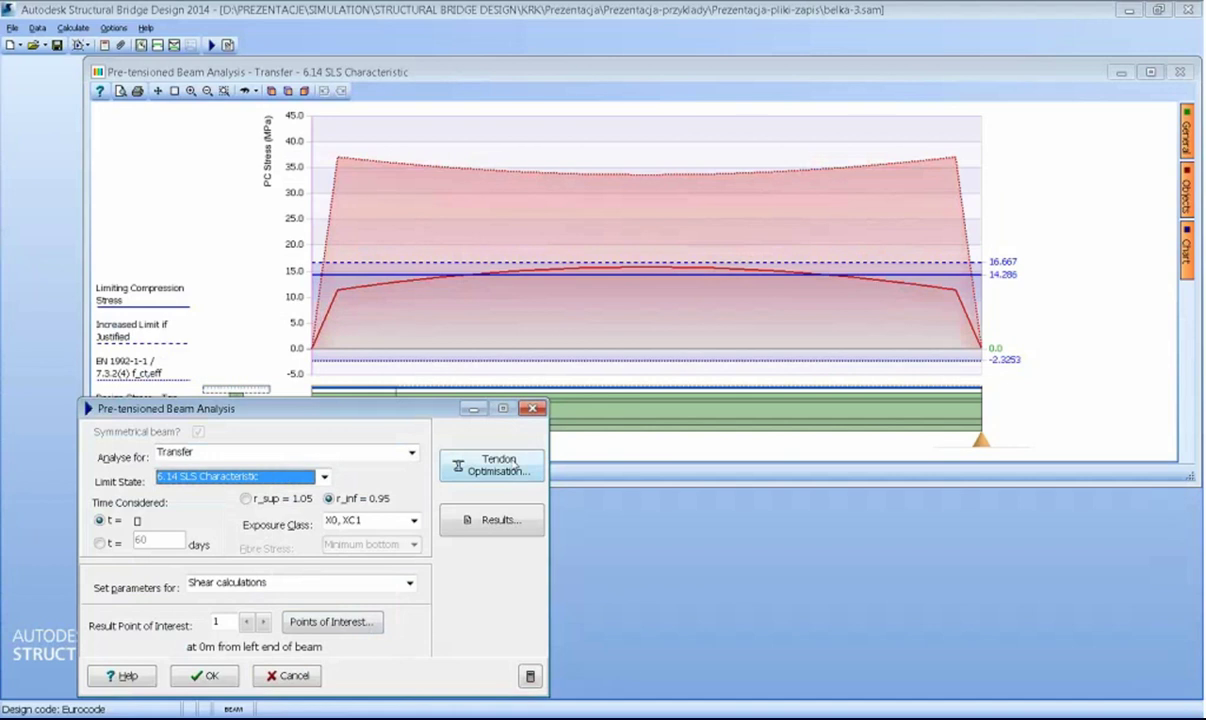
- Examine the stresses for Bending for gr1b-gr5 ID. 3, continuing without differential temperature loads and keeping the stress diagram unobstructed
left_click(412, 455)
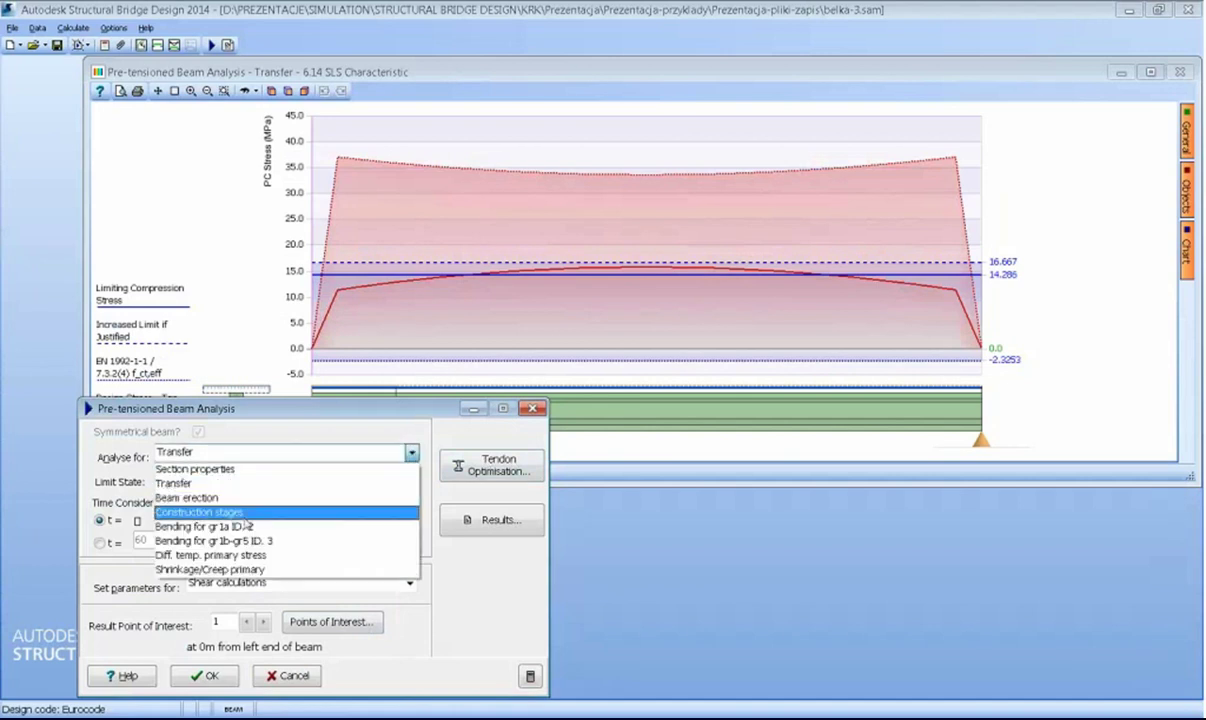
left_click(245, 540)
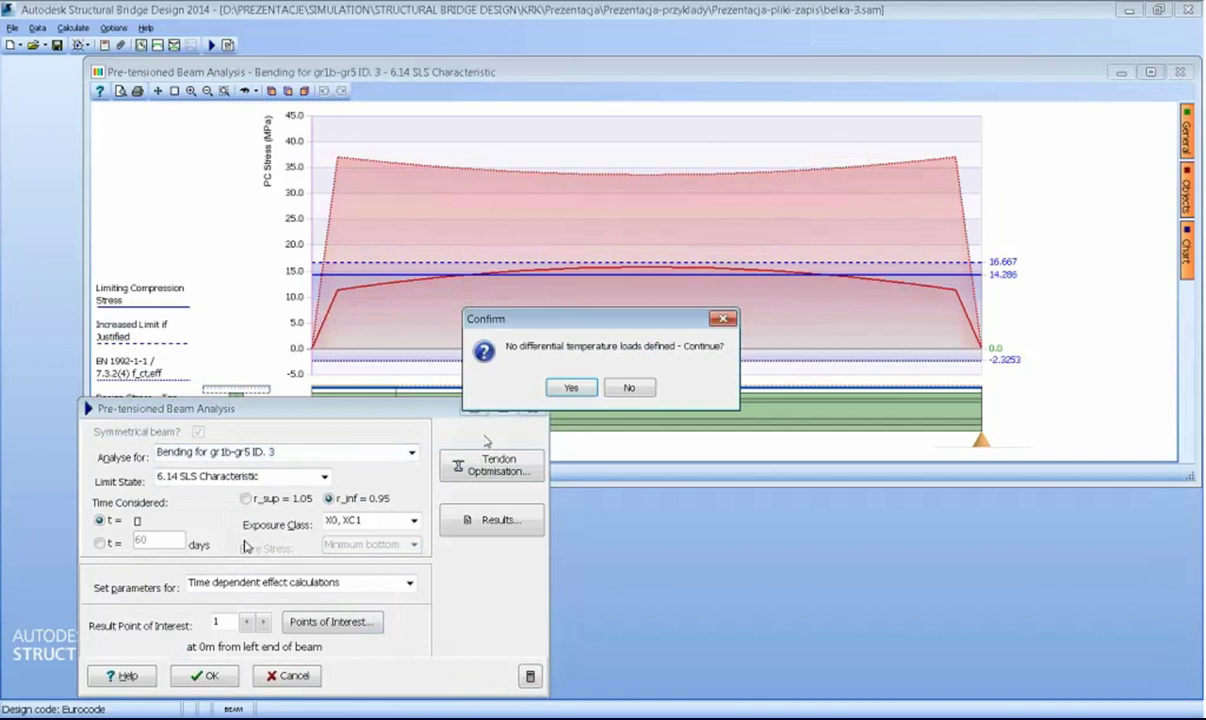
left_click(570, 387)
left_click(567, 386)
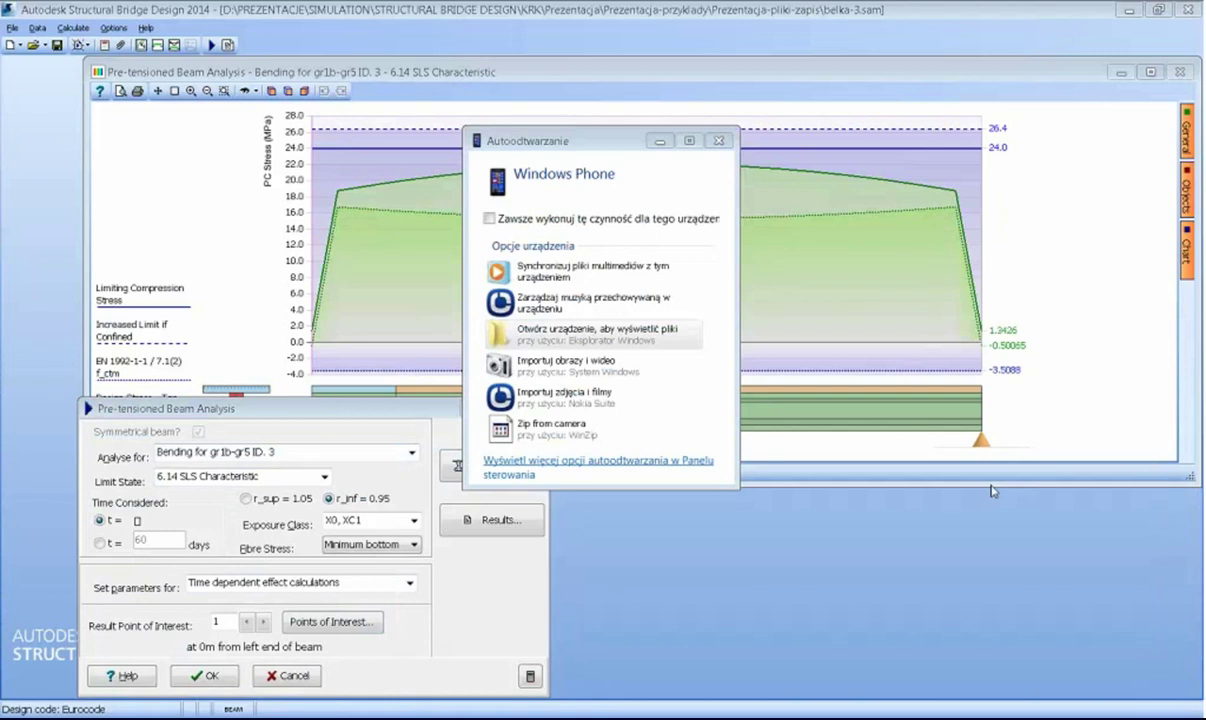
left_click_drag(560, 140, 848, 438)
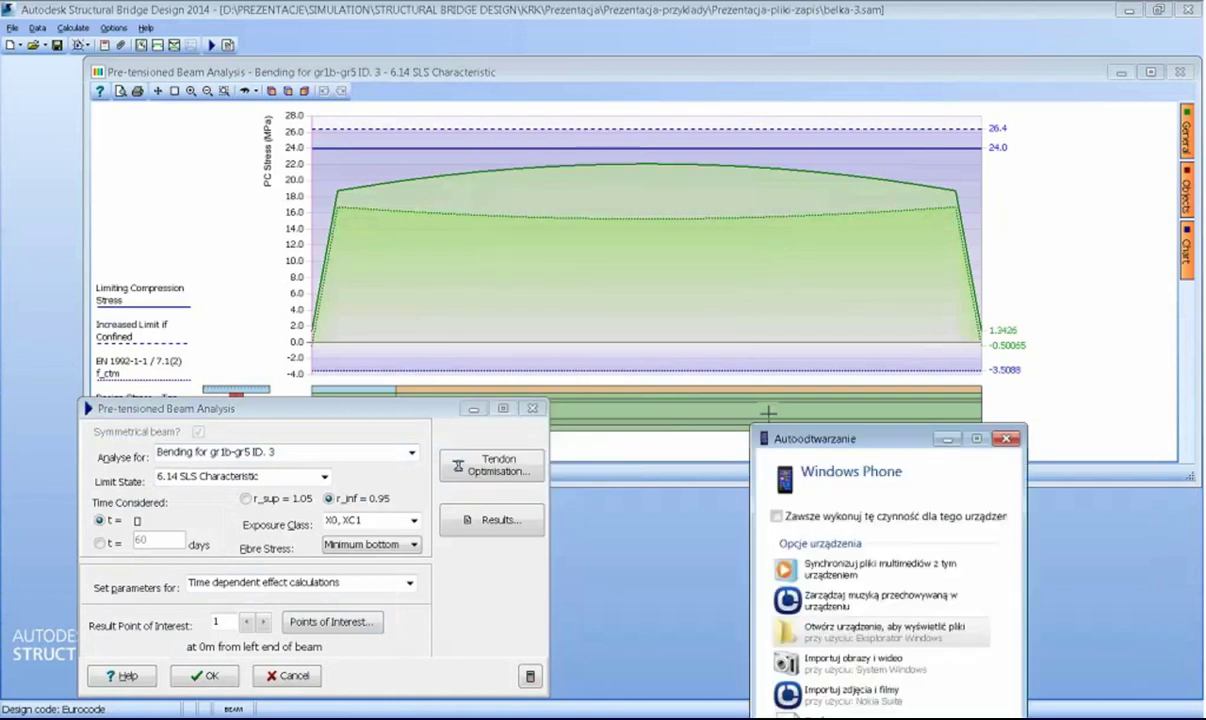
- Close the beam analysis, agreeing to lose its edits, and open the reinforcement definition of the pre-tensioned beam
left_click(533, 409)
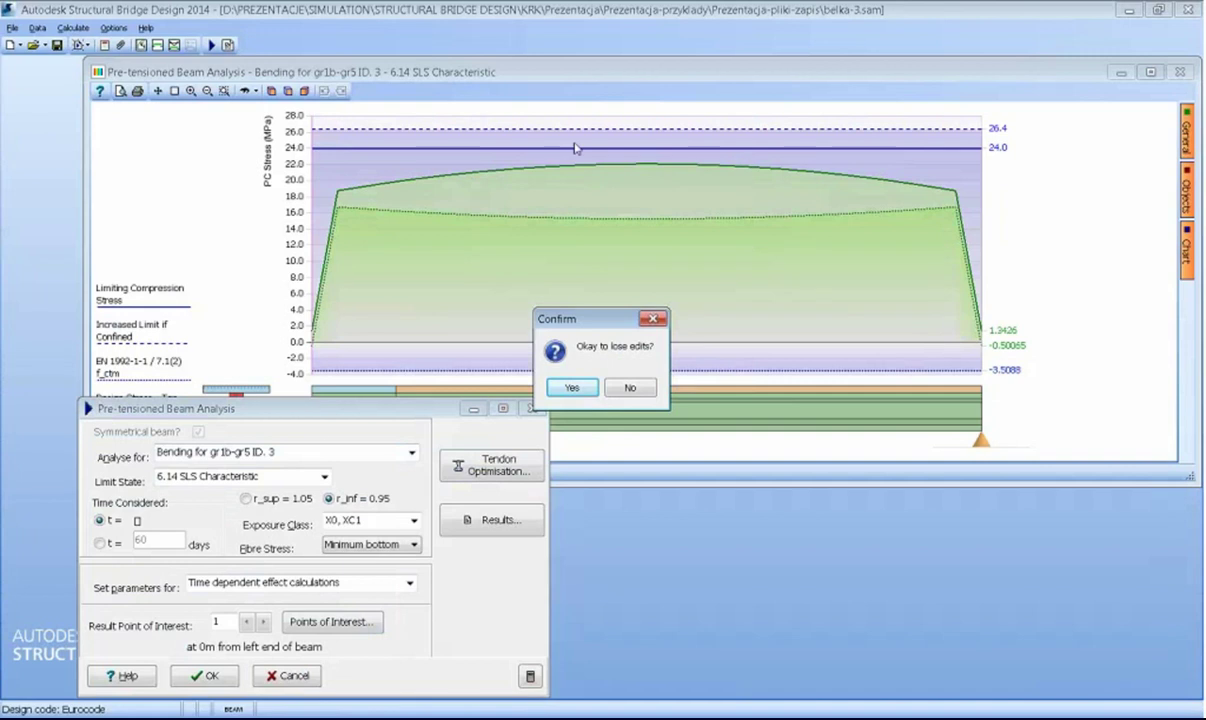
left_click(571, 387)
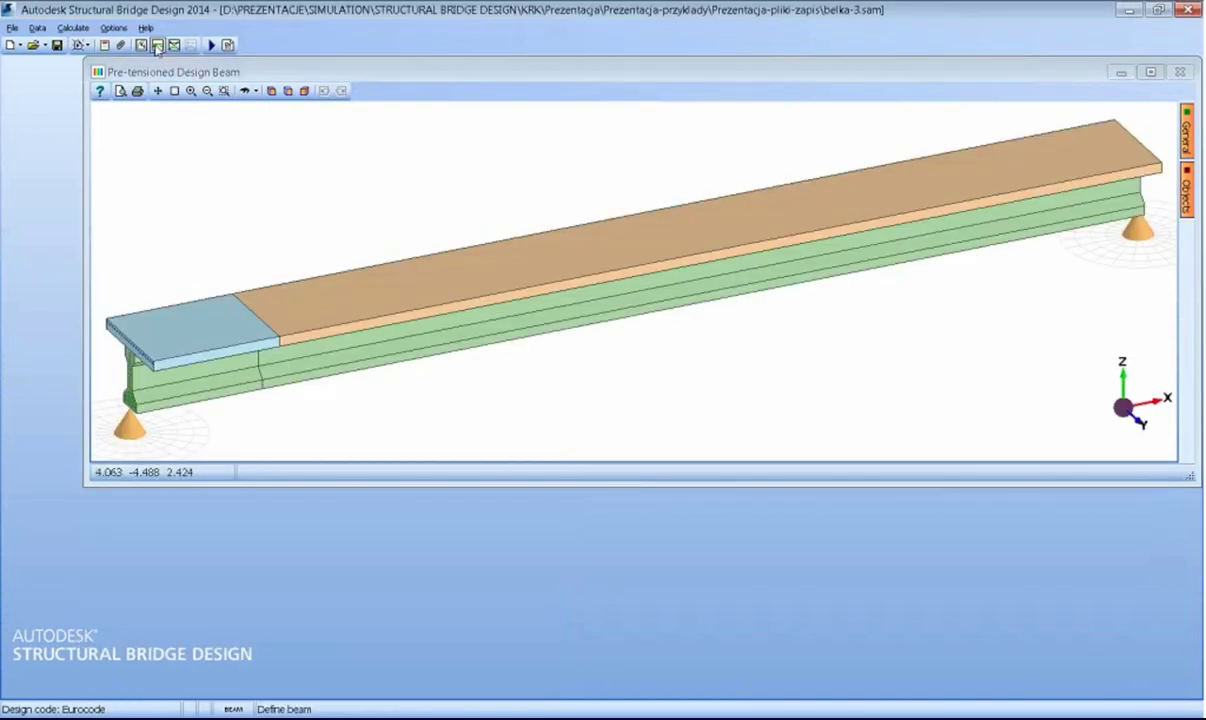
left_click(157, 46)
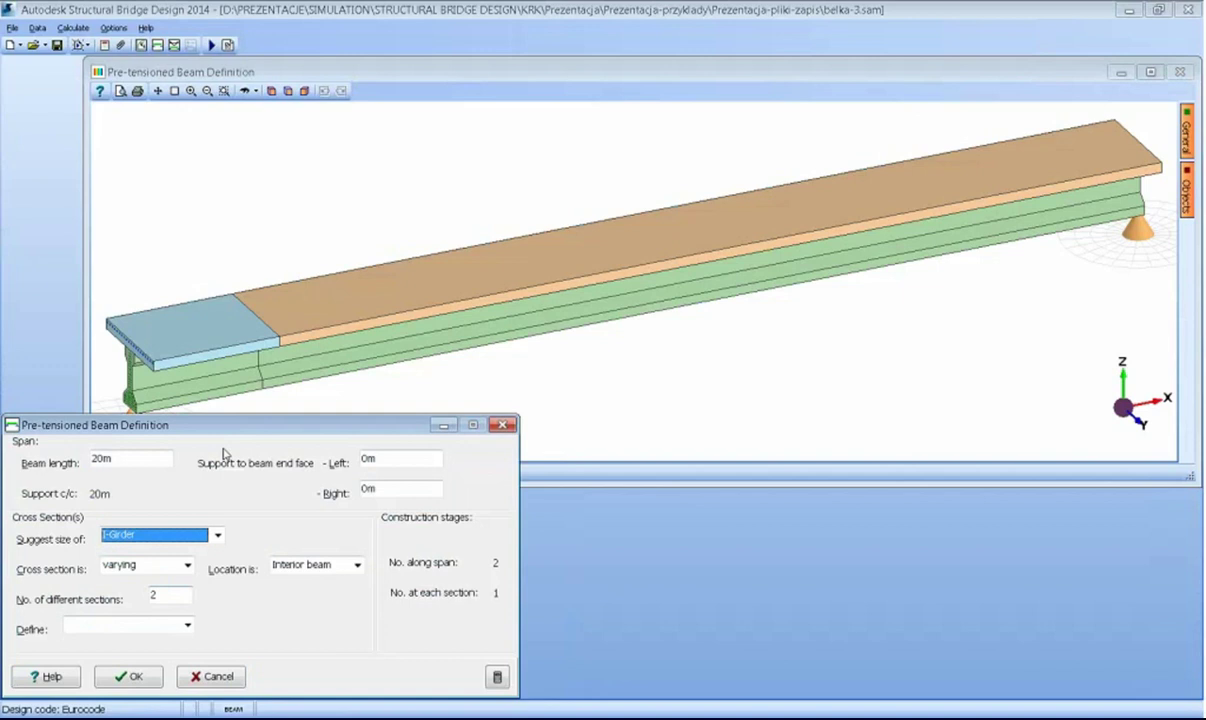
left_click(180, 628)
left_click(129, 696)
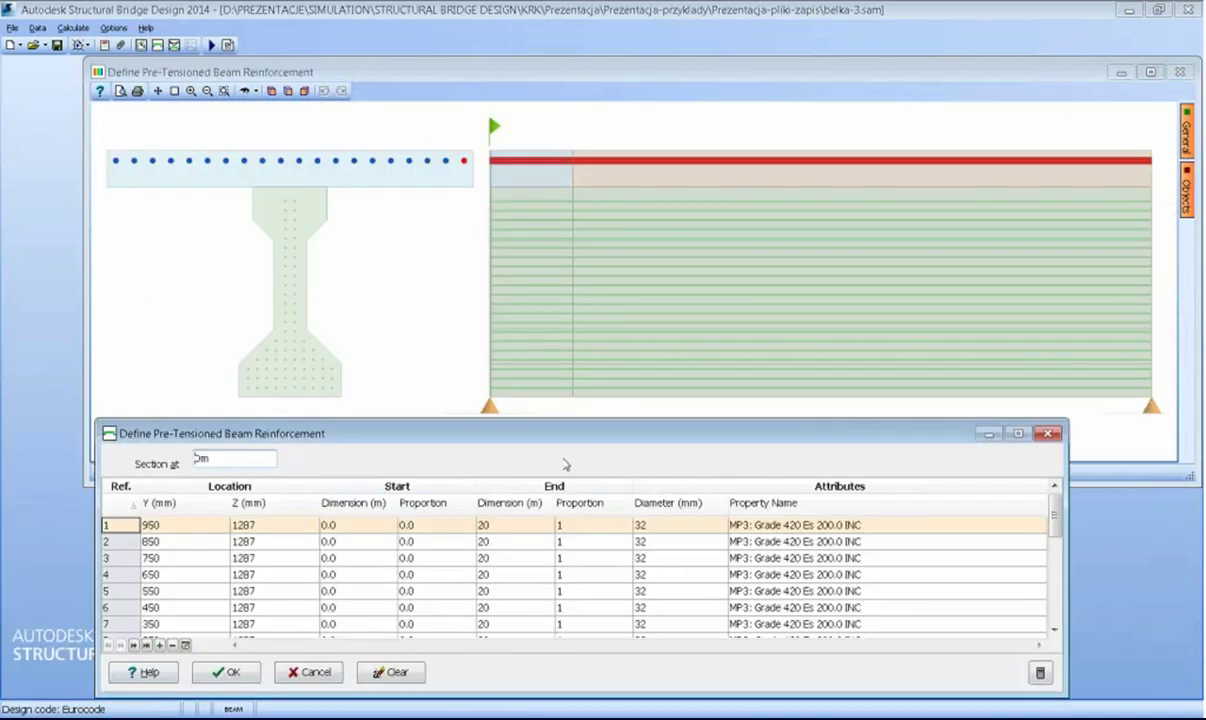
- Set all the slab reinforcement bars to end 5 m along the beam, and accept the reinforcement and its new extent
left_click_drag(100, 135, 468, 188)
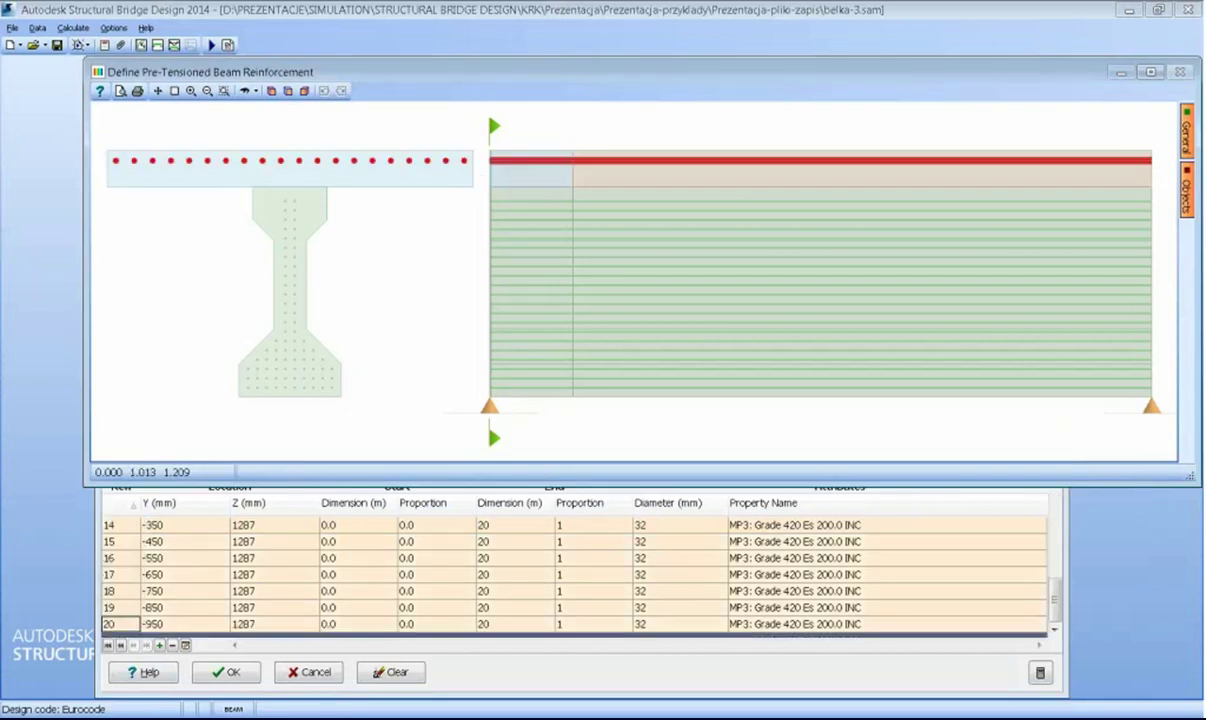
left_click(184, 647)
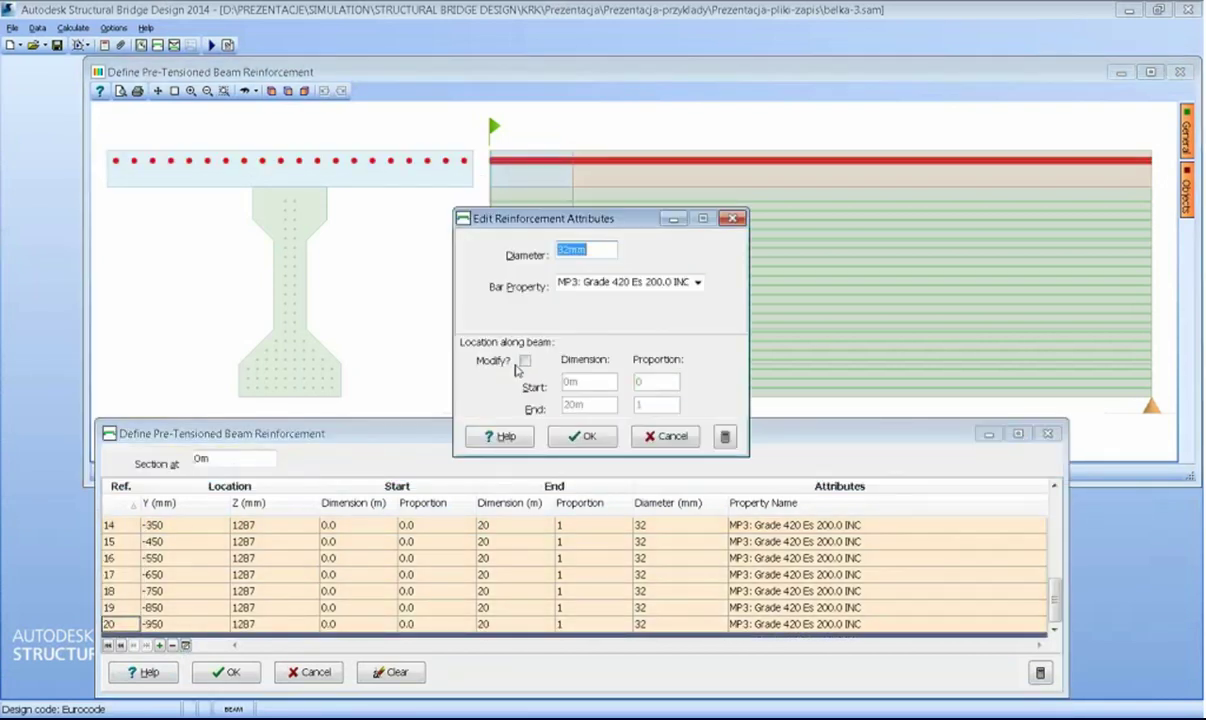
left_click(524, 360)
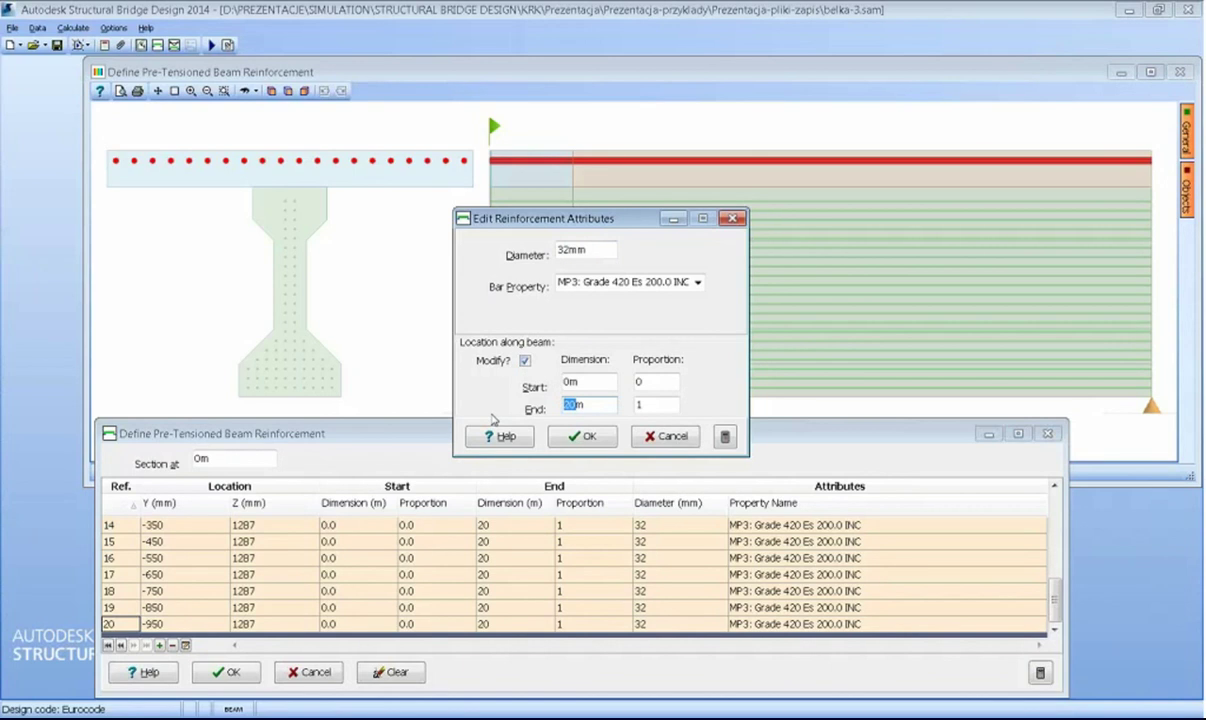
type("5m")
left_click(588, 383)
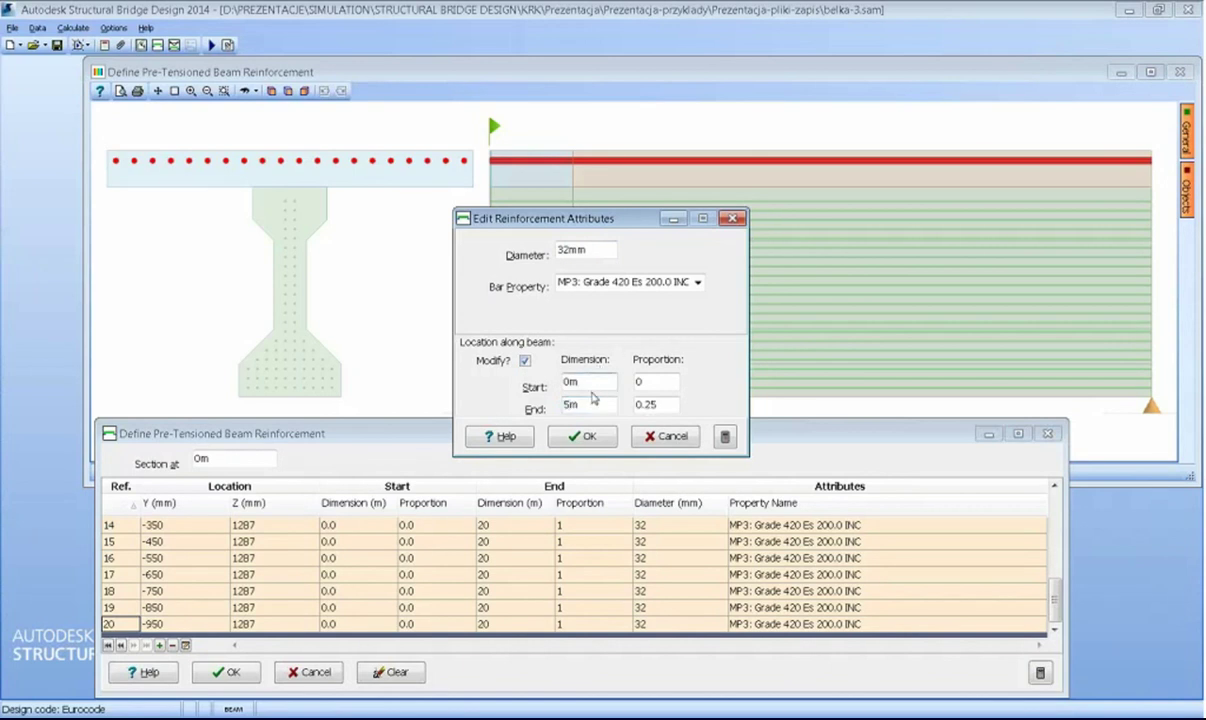
left_click(581, 436)
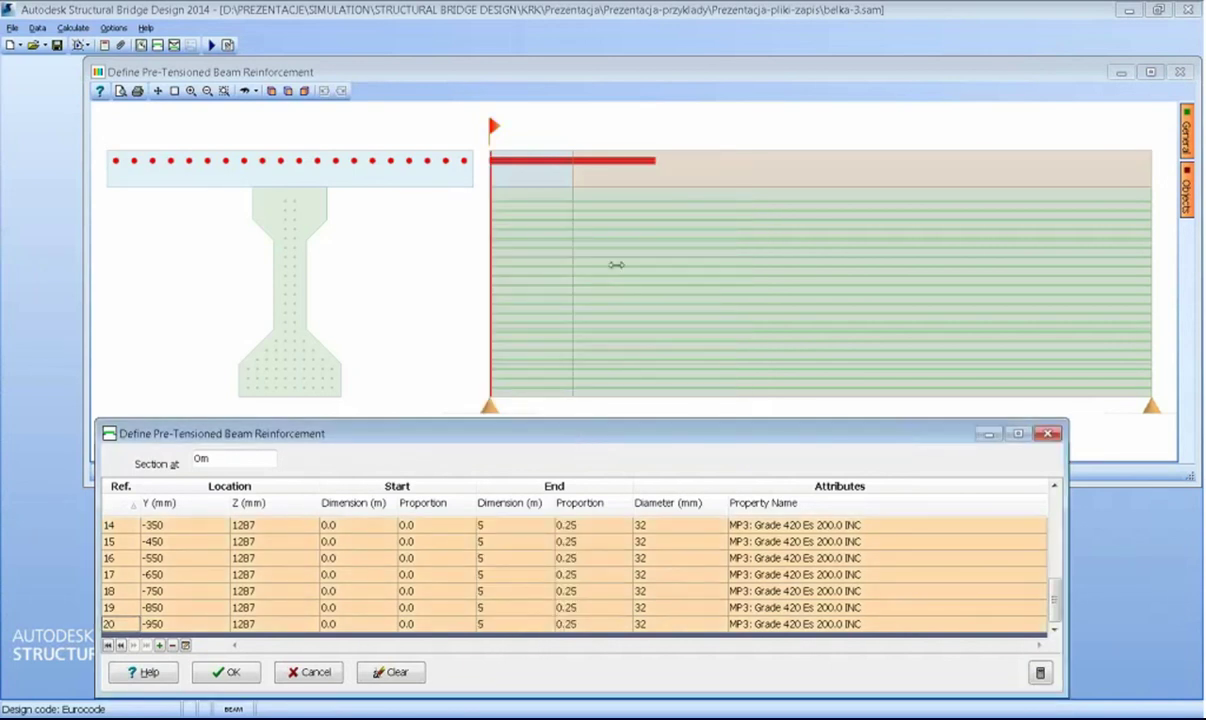
left_click(225, 672)
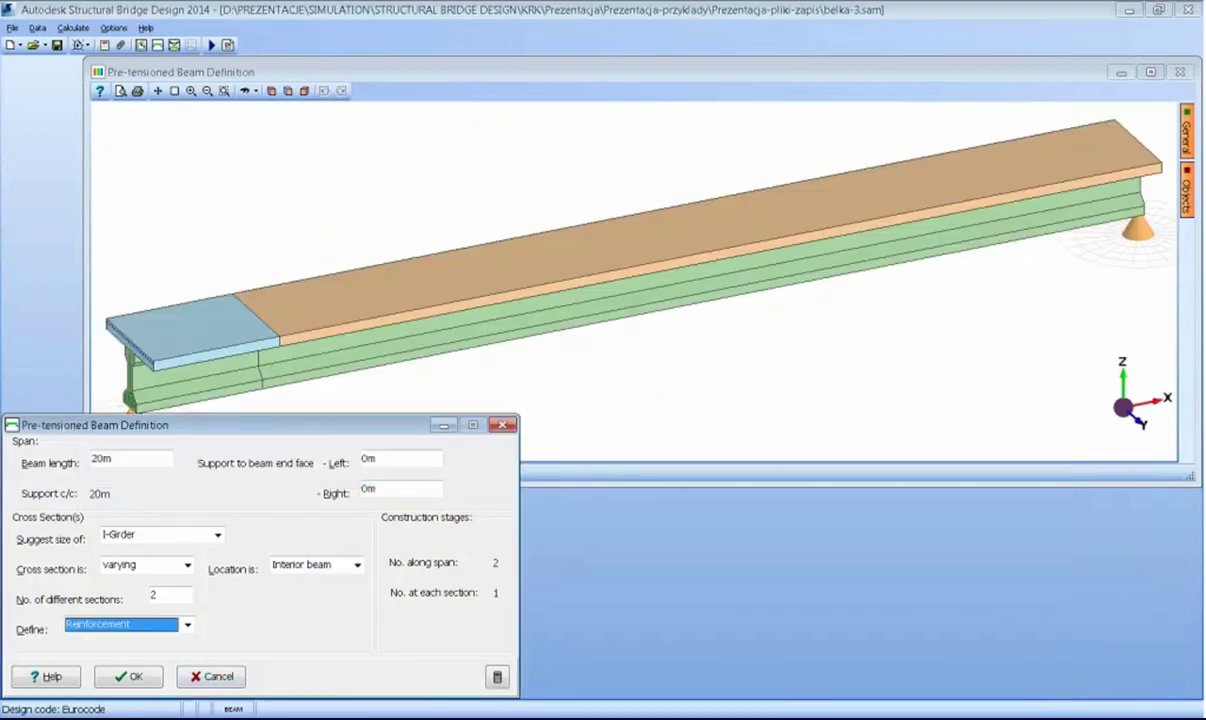
- Run the pre-tensioned beam analysis and show the stresses for Bending for gr1b-gr5 ID. 3
left_click(211, 45)
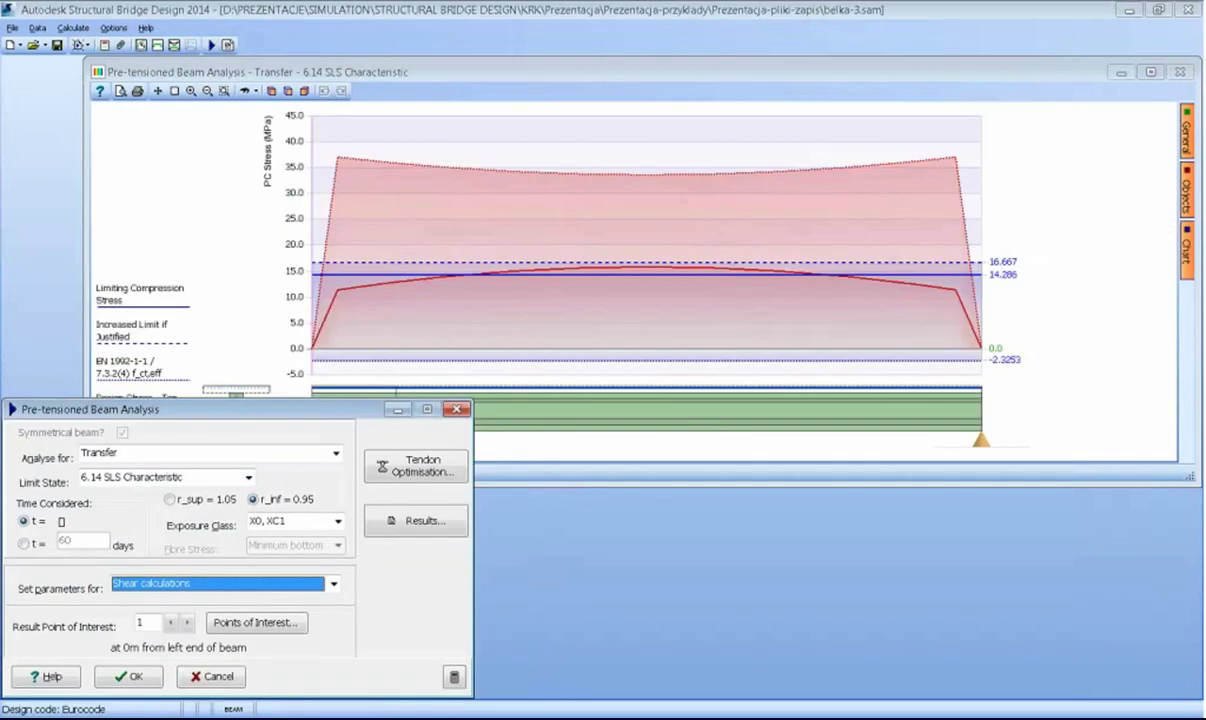
left_click(298, 452)
left_click(242, 541)
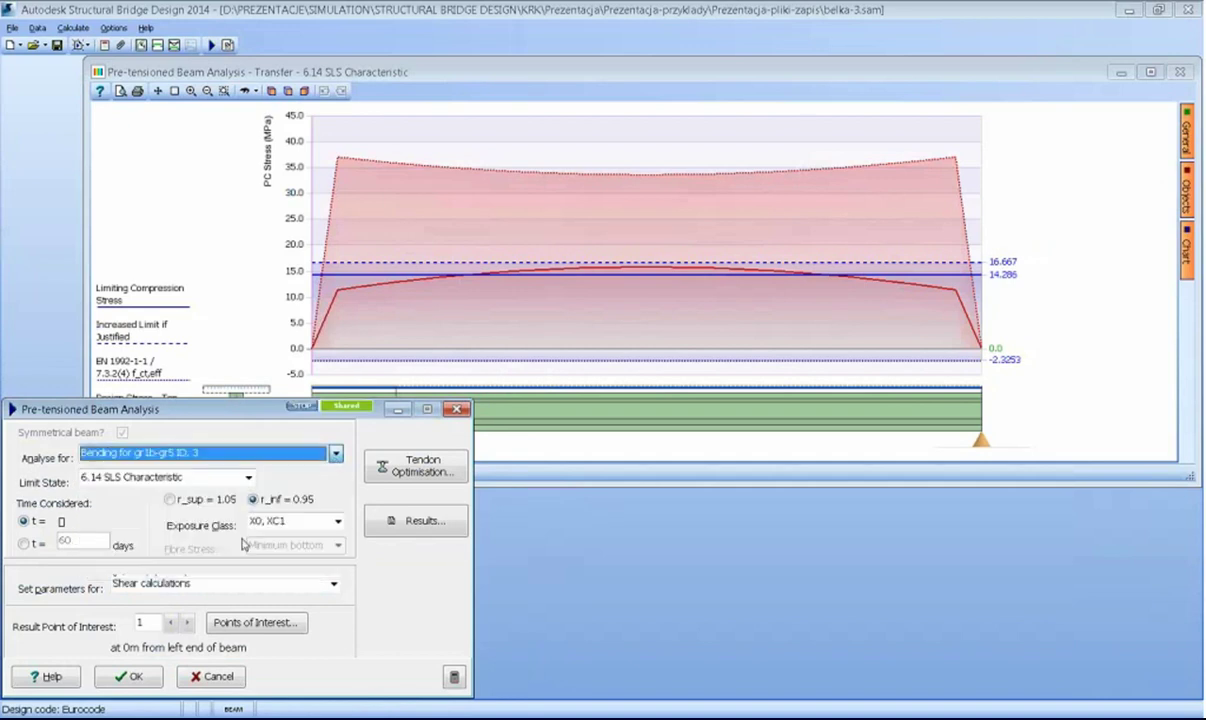
left_click(574, 390)
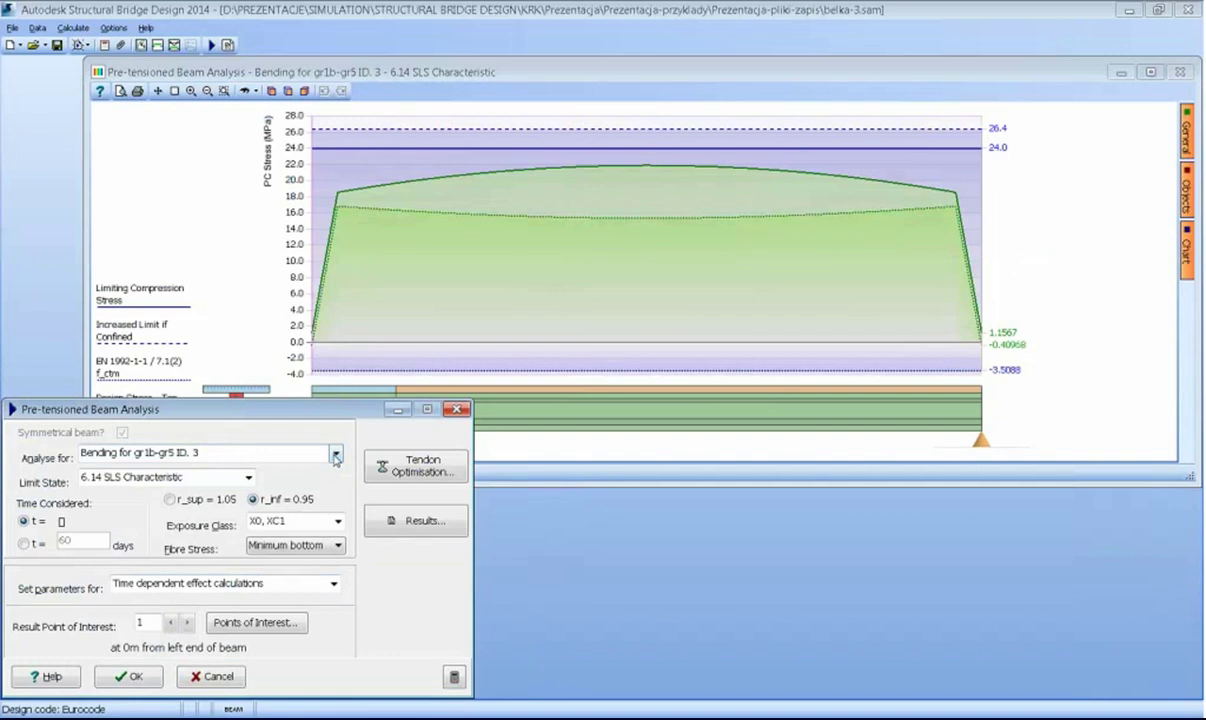
- Show the stresses for Bending for gr1a ID. 2, continuing without erection loads
left_click(335, 455)
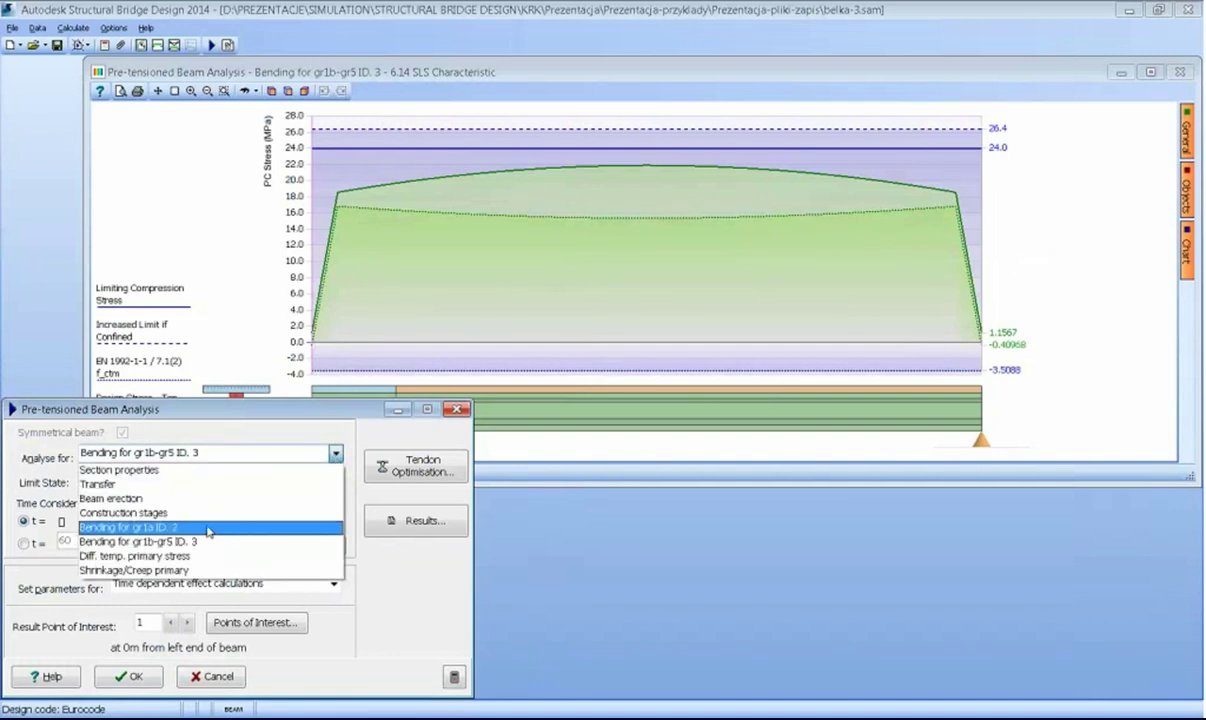
left_click(209, 527)
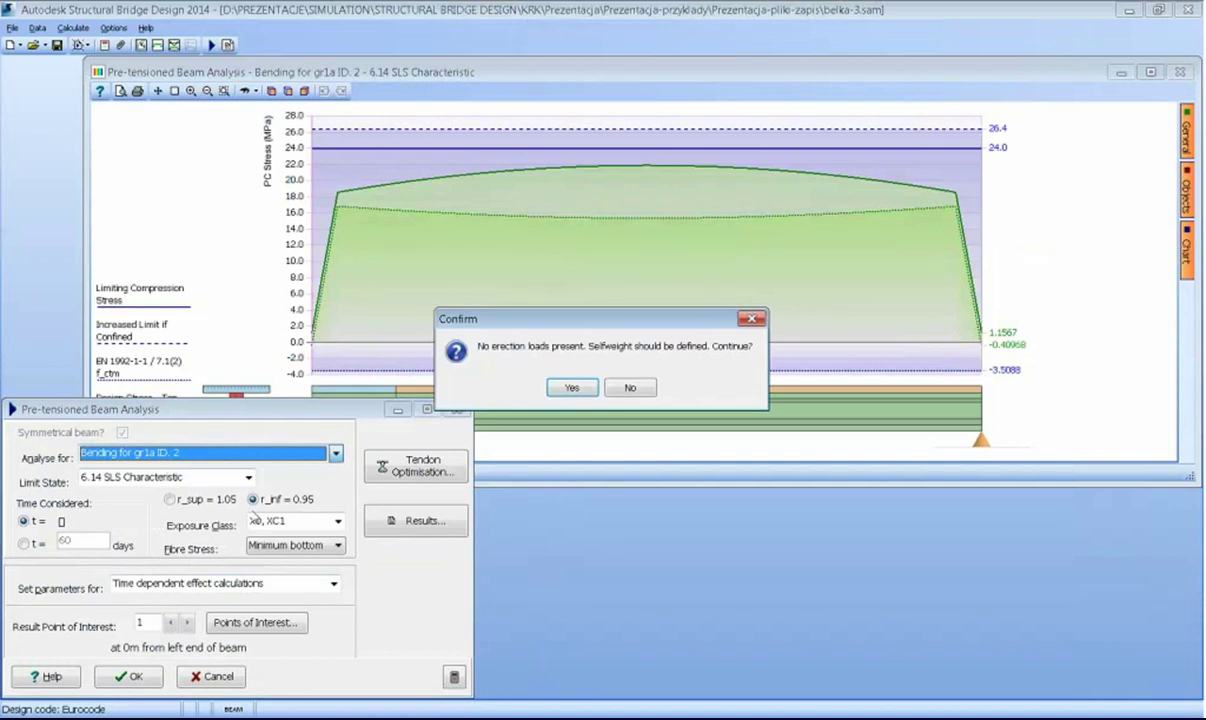
left_click(572, 386)
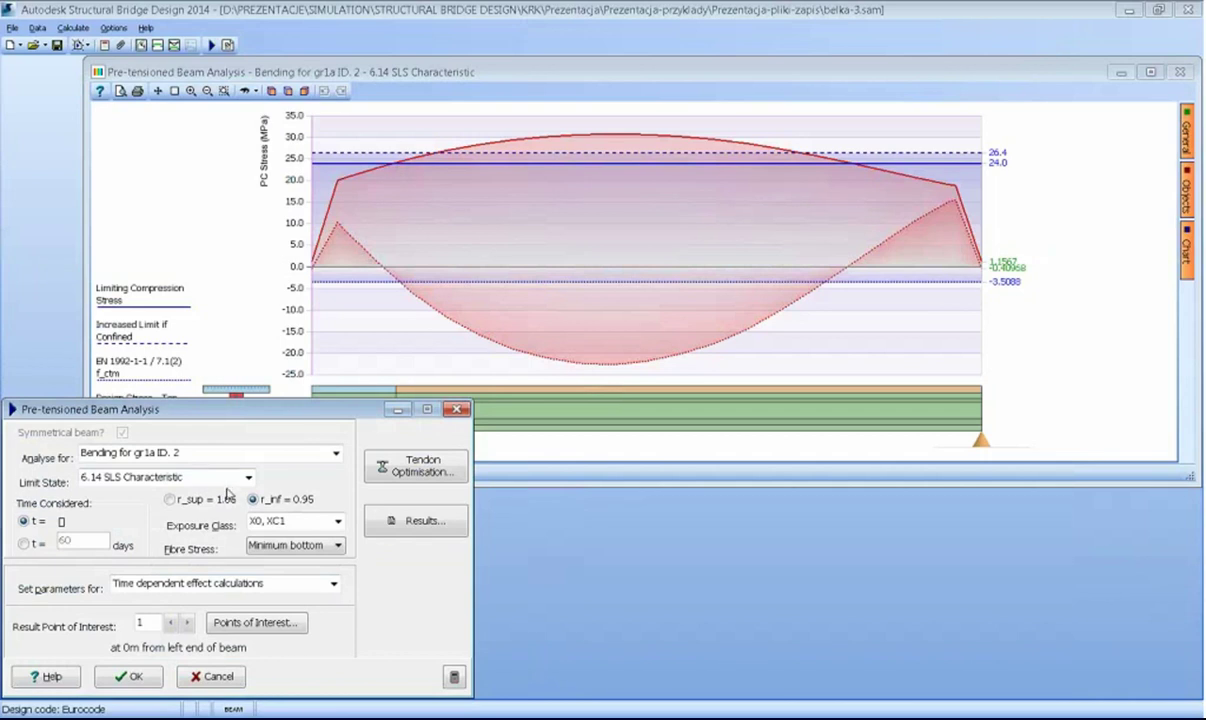
- Open the detailed results for Bending for gr1a ID. 2 and read through the text report
left_click(428, 518)
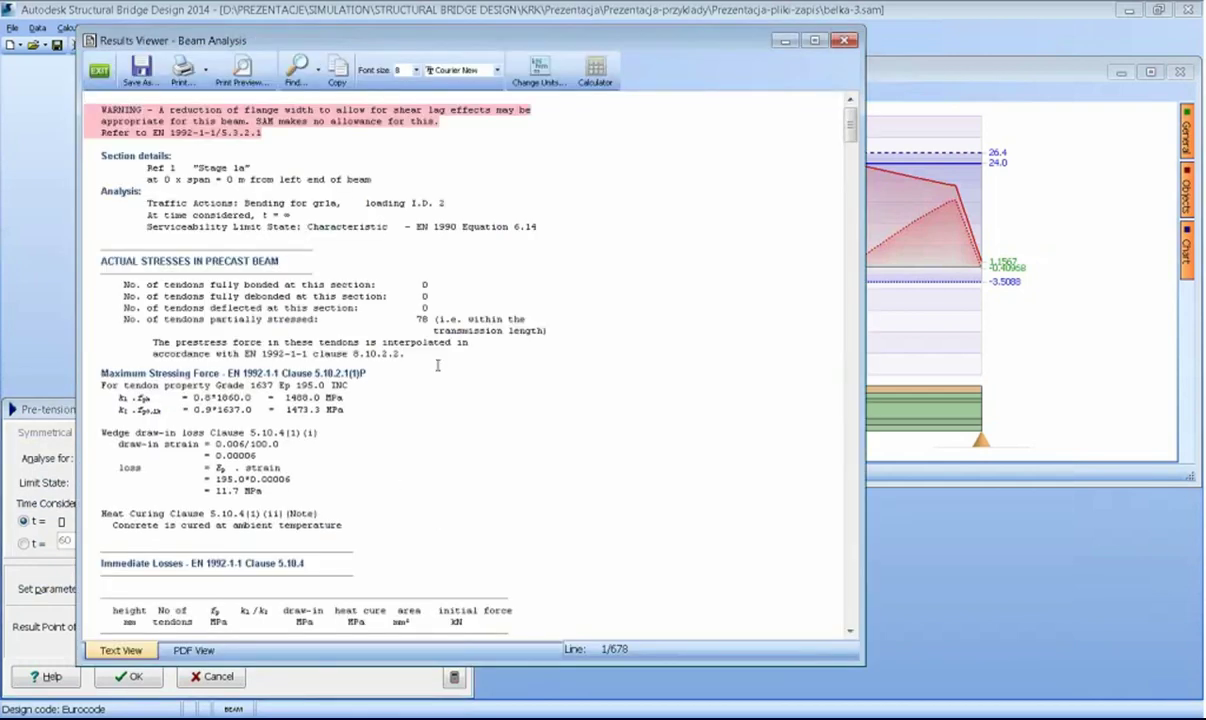
scroll(437, 365, "down", 1)
scroll(437, 365, "down", 1)
left_click_drag(850, 140, 850, 618)
- Look through the PDF version of the beam analysis report, covering its stress diagram, tendon losses and precast beam stresses
left_click(193, 650)
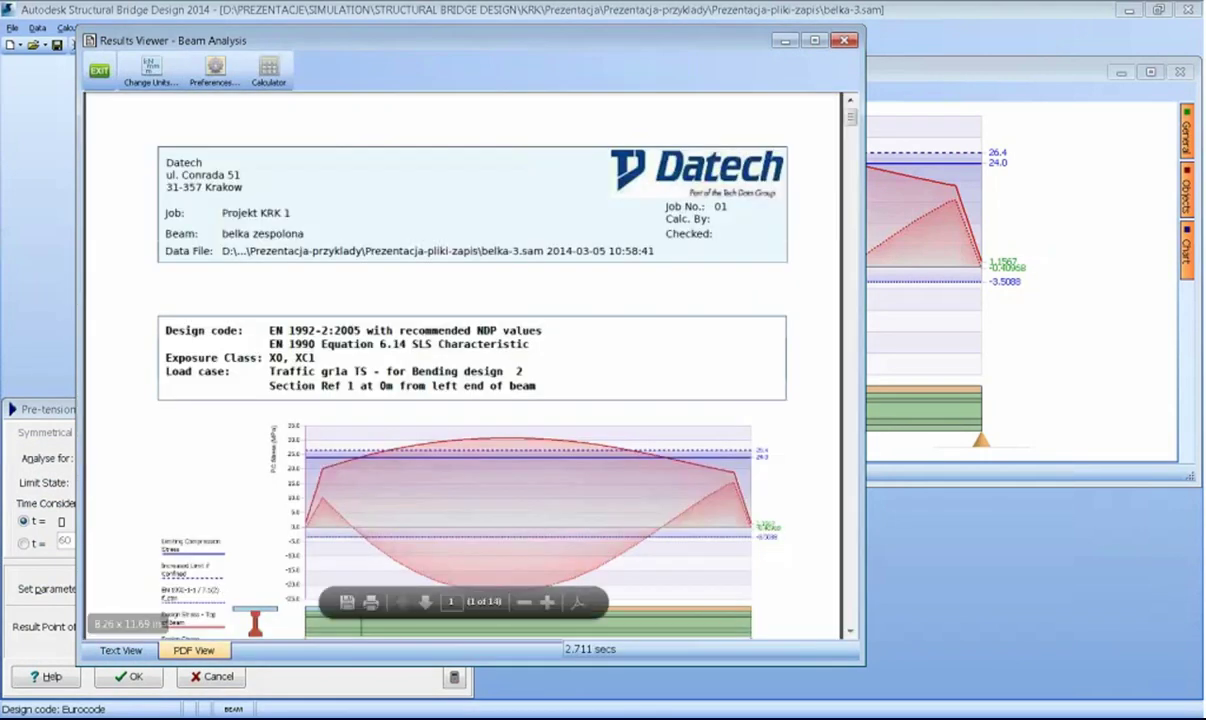
scroll(350, 222, "down", 3)
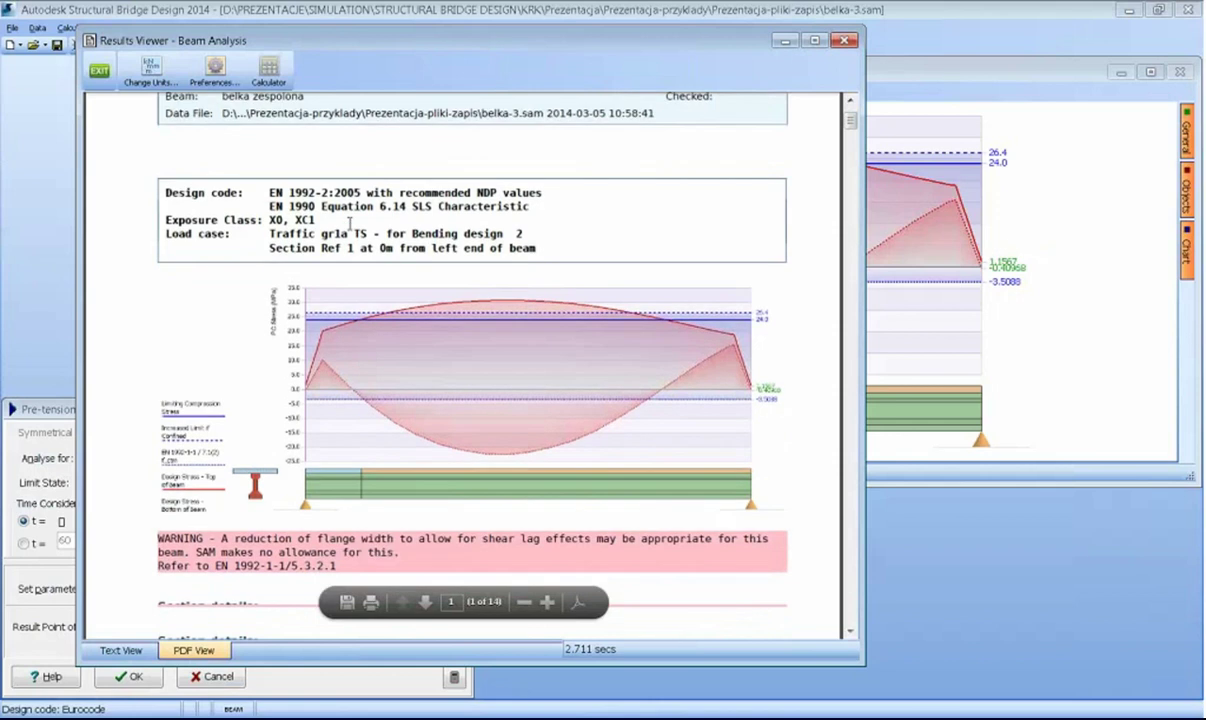
scroll(350, 222, "down", 6)
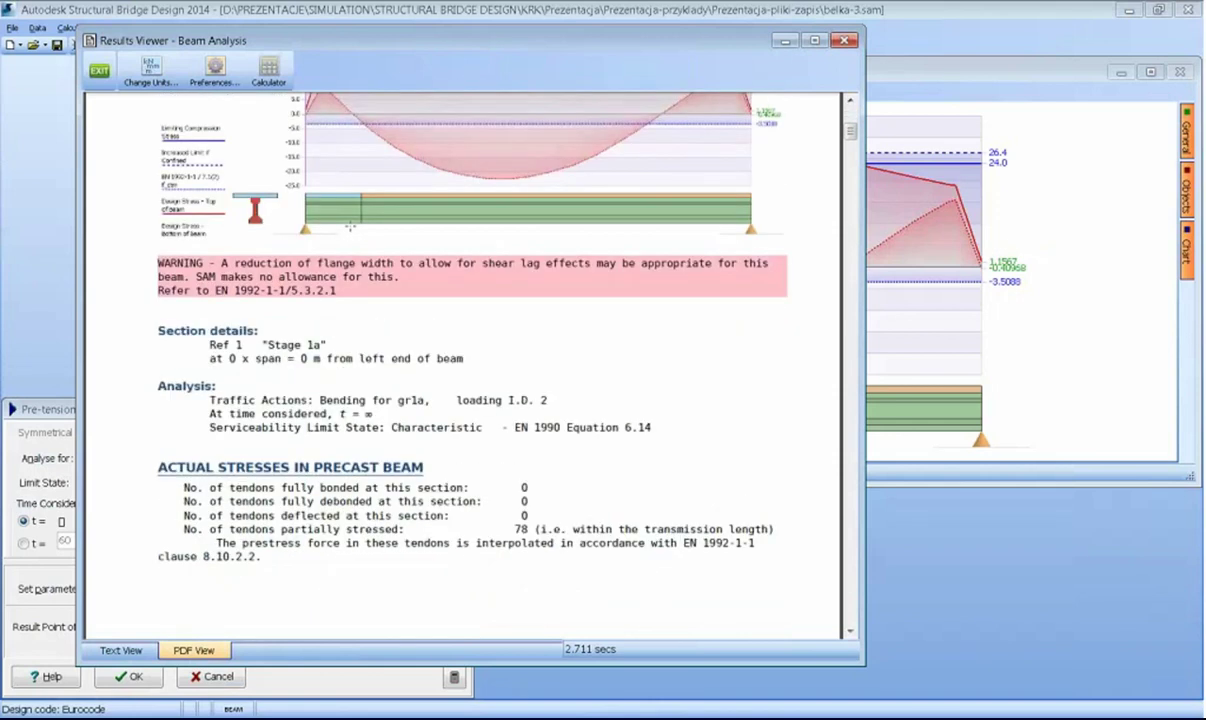
scroll(350, 228, "down", 15)
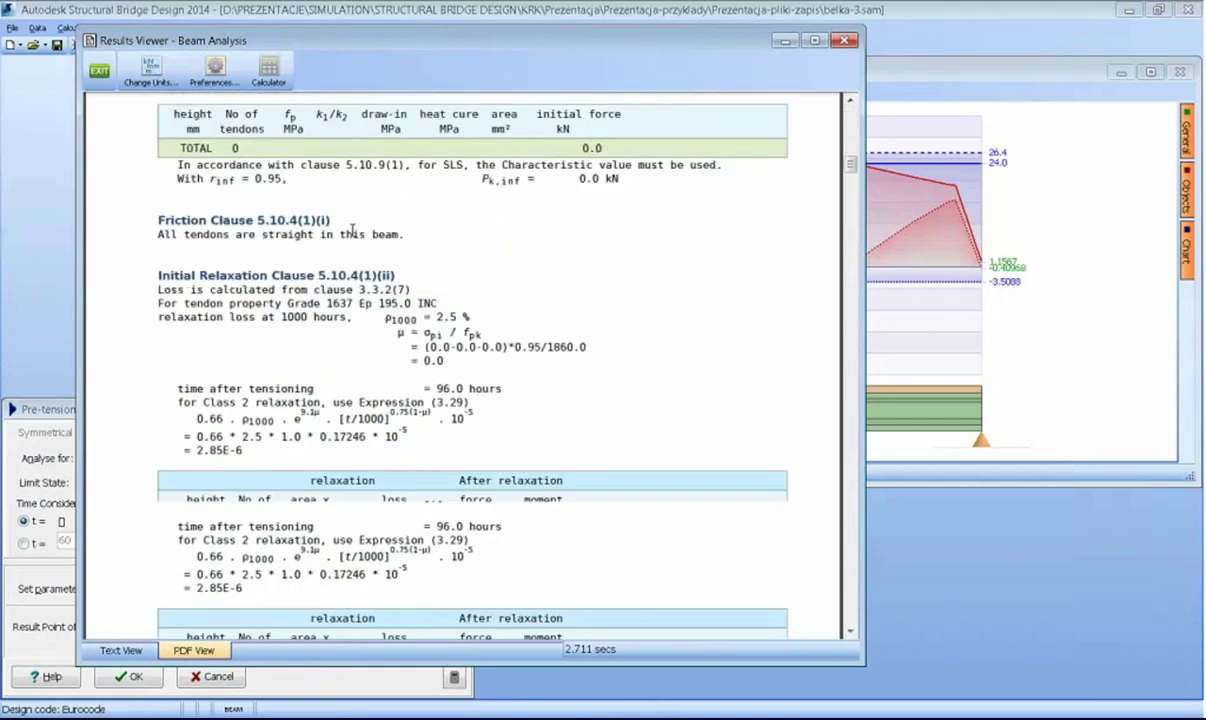
scroll(352, 231, "down", 7)
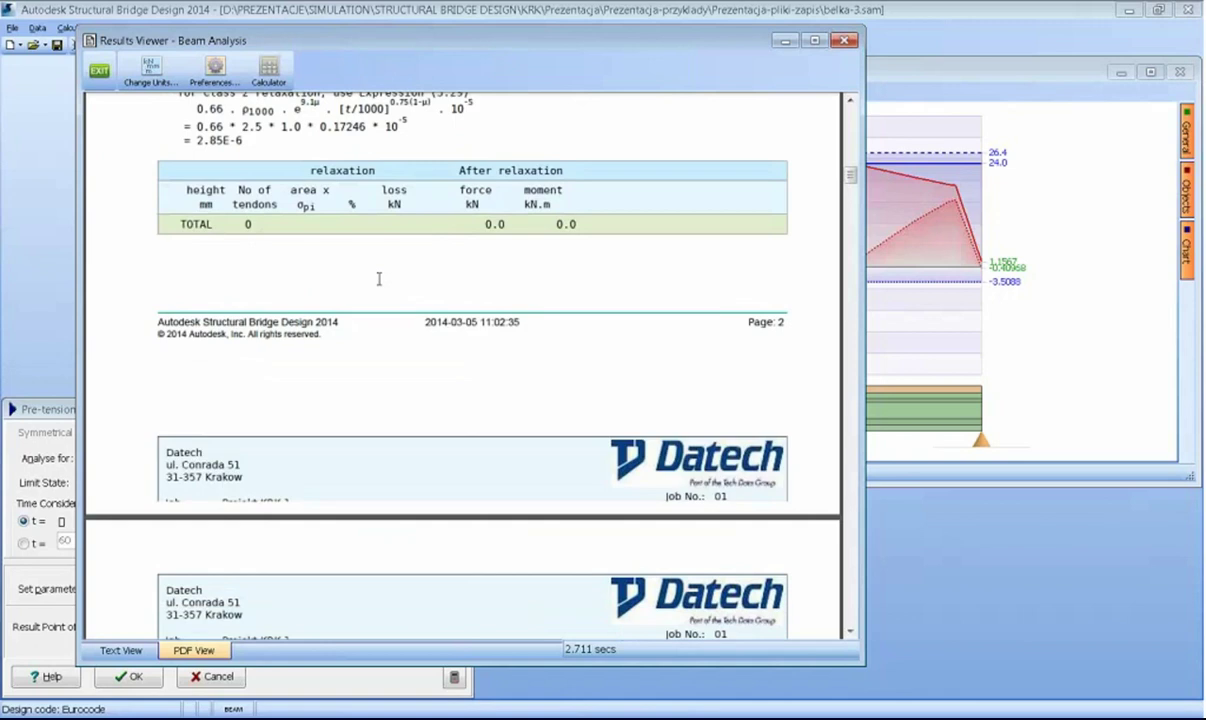
scroll(379, 279, "down", 8)
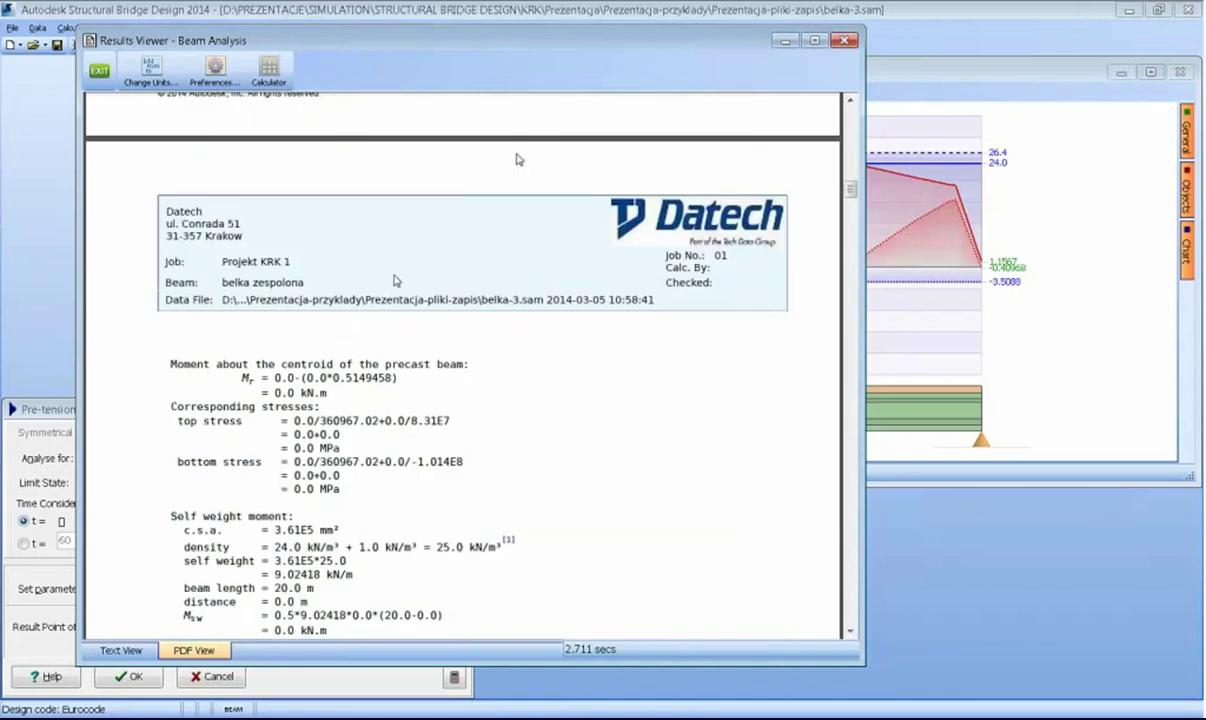
- Close the results report and the beam analysis, agreeing to lose its edits
left_click(845, 40)
left_click(456, 409)
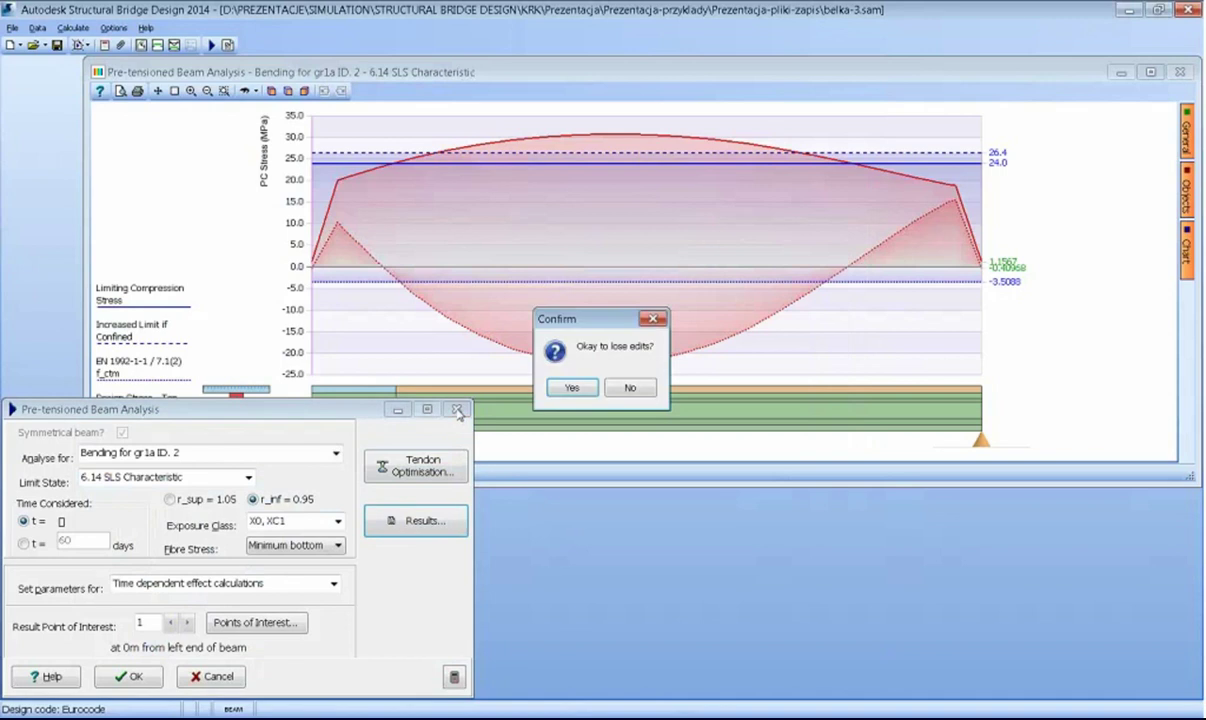
left_click(585, 390)
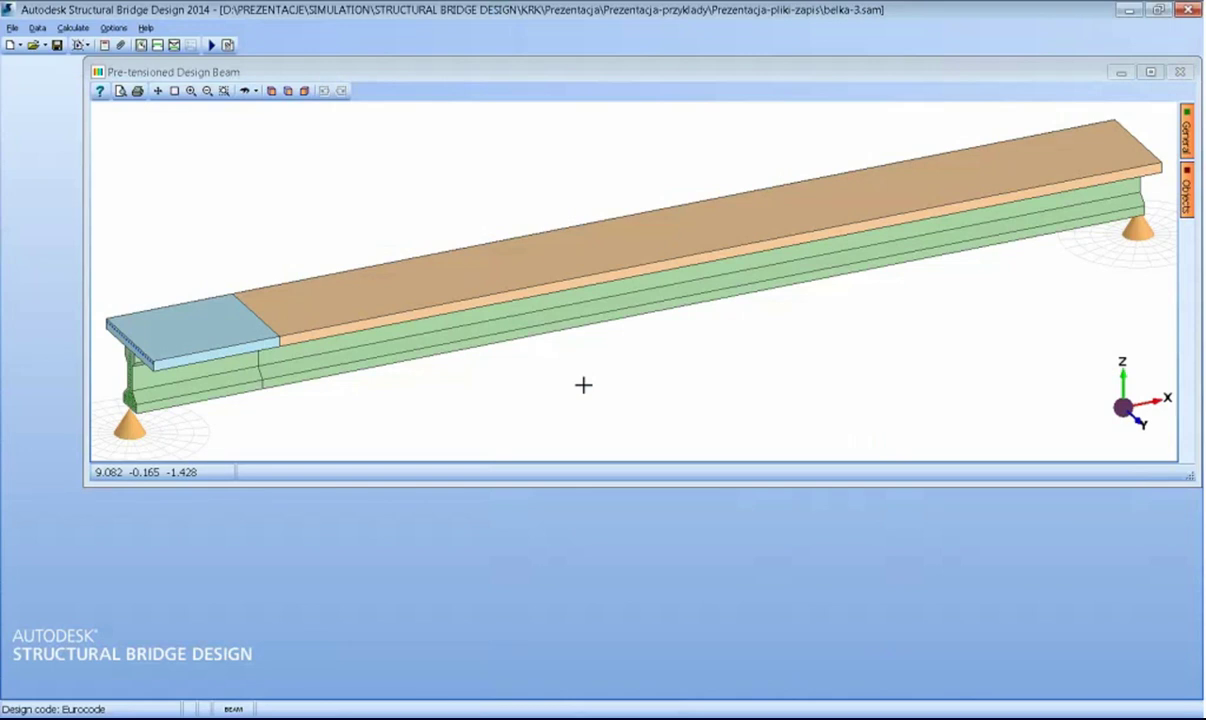
- Start a new beam file, agreeing to clear all section and beam data
left_click(20, 47)
left_click(35, 78)
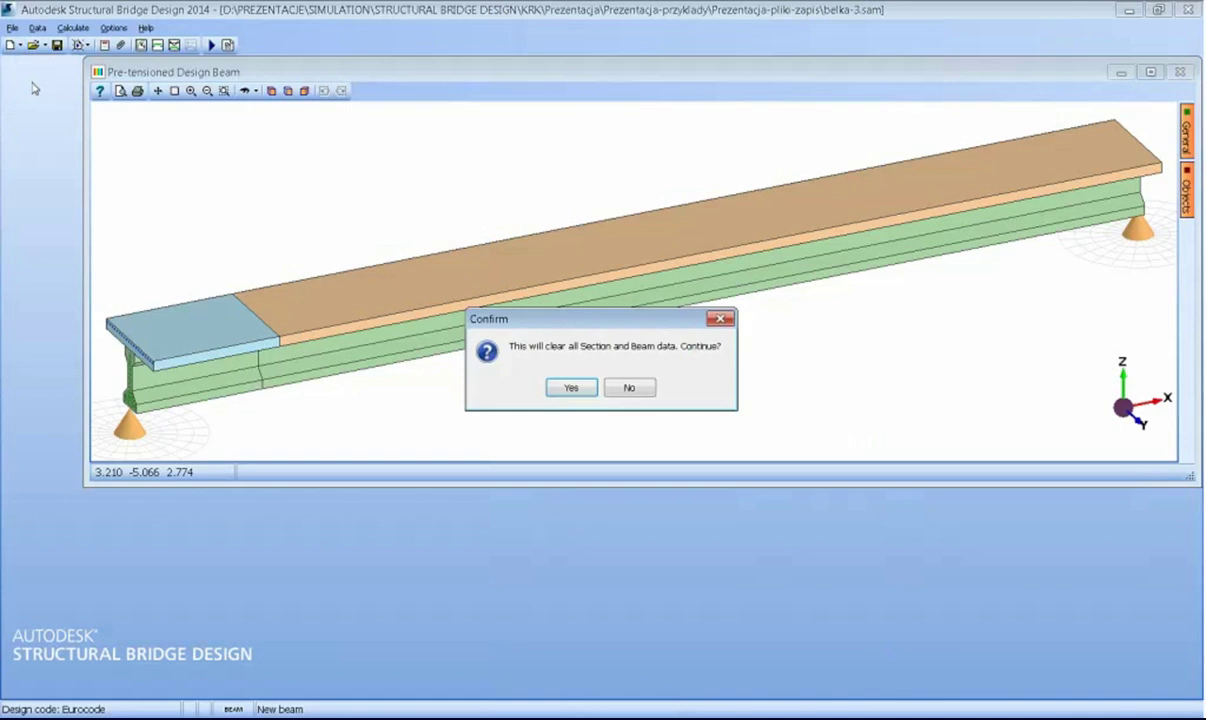
left_click(572, 390)
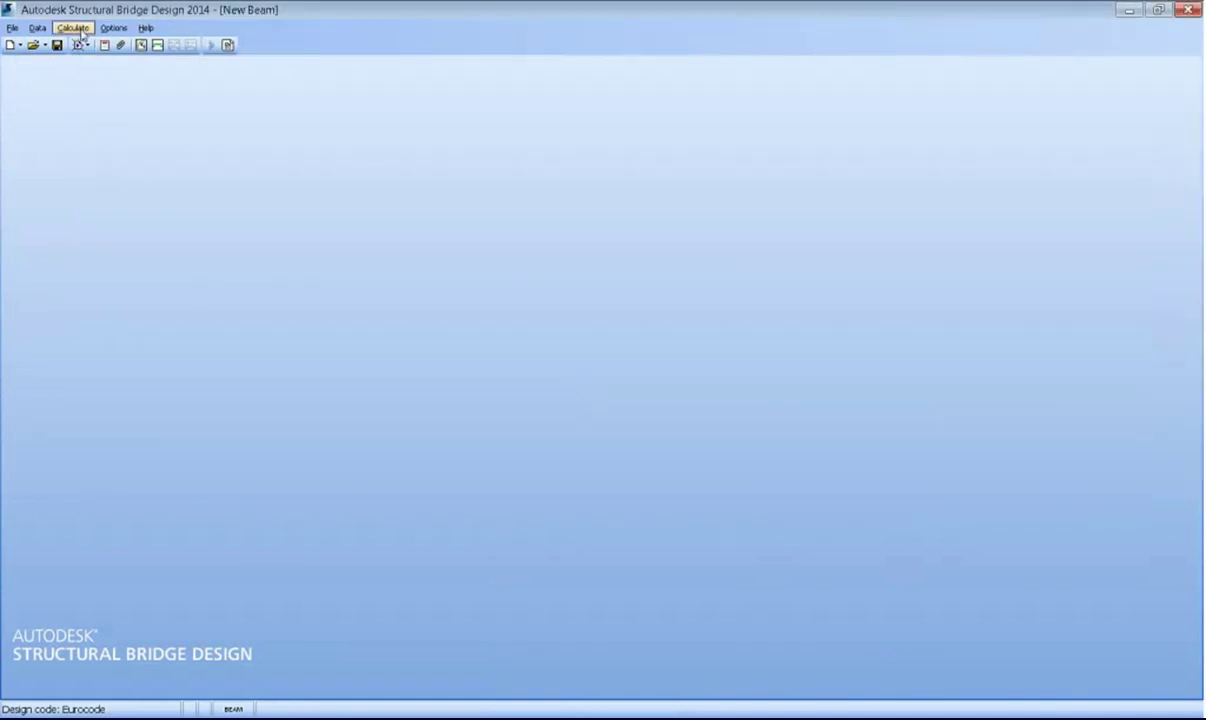
- Change the design code to AASHTO LRFD 6 and confirm the change
left_click(117, 28)
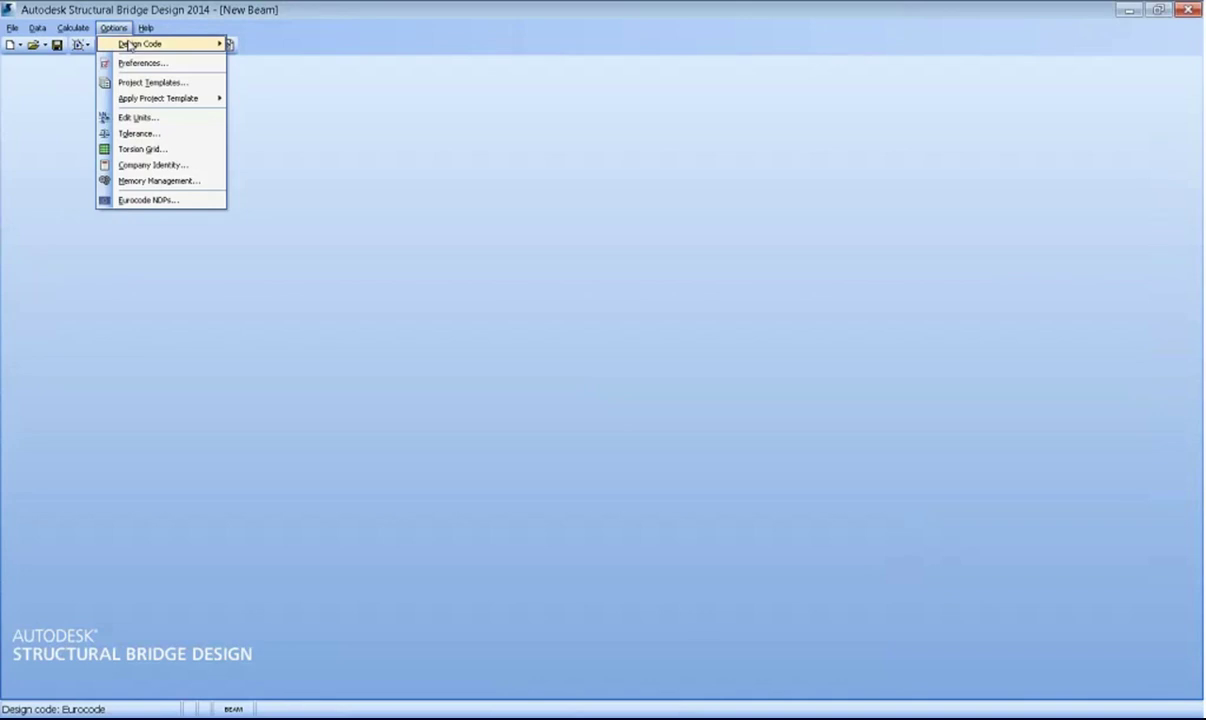
mouse_move(123, 44)
left_click(304, 101)
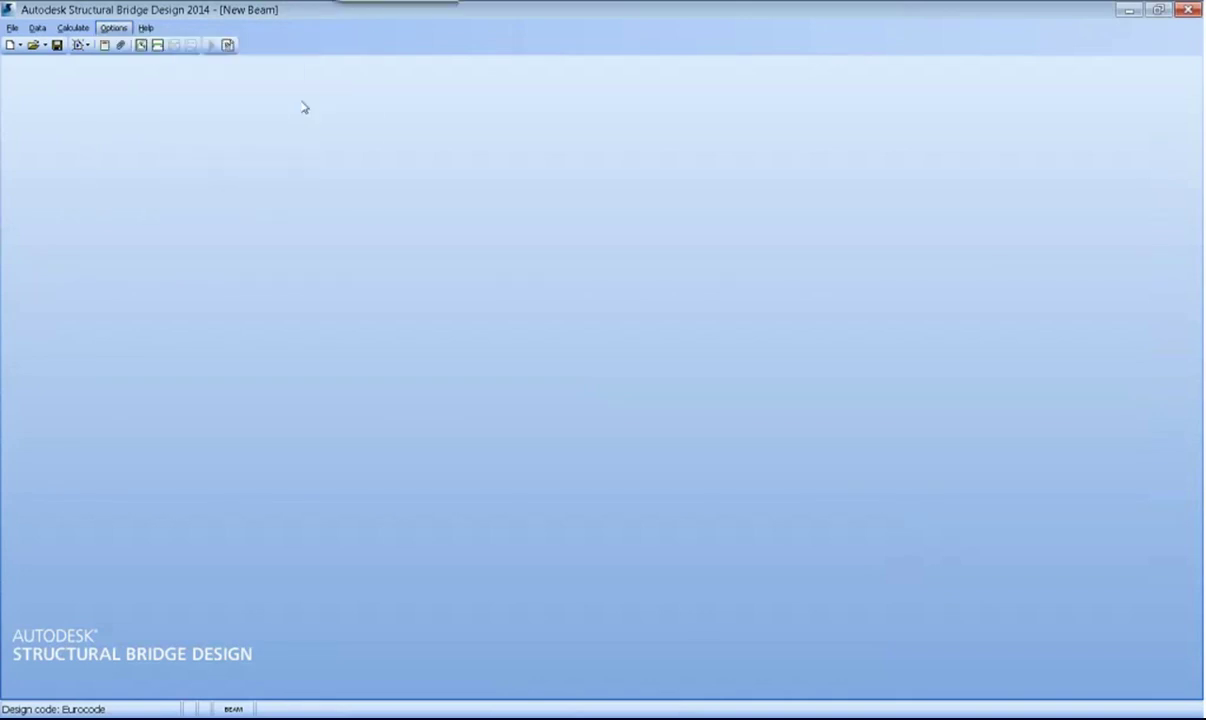
left_click(572, 389)
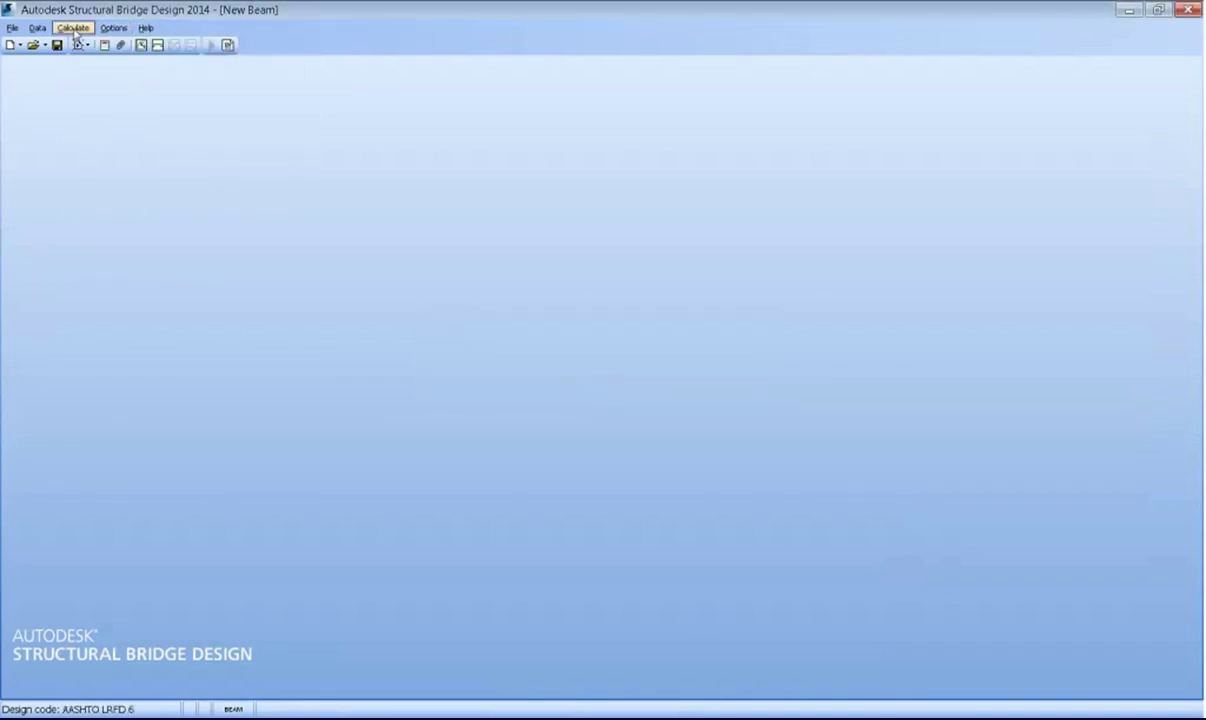
- Open the project templates and select the AASHTO KRK1 template
left_click(113, 28)
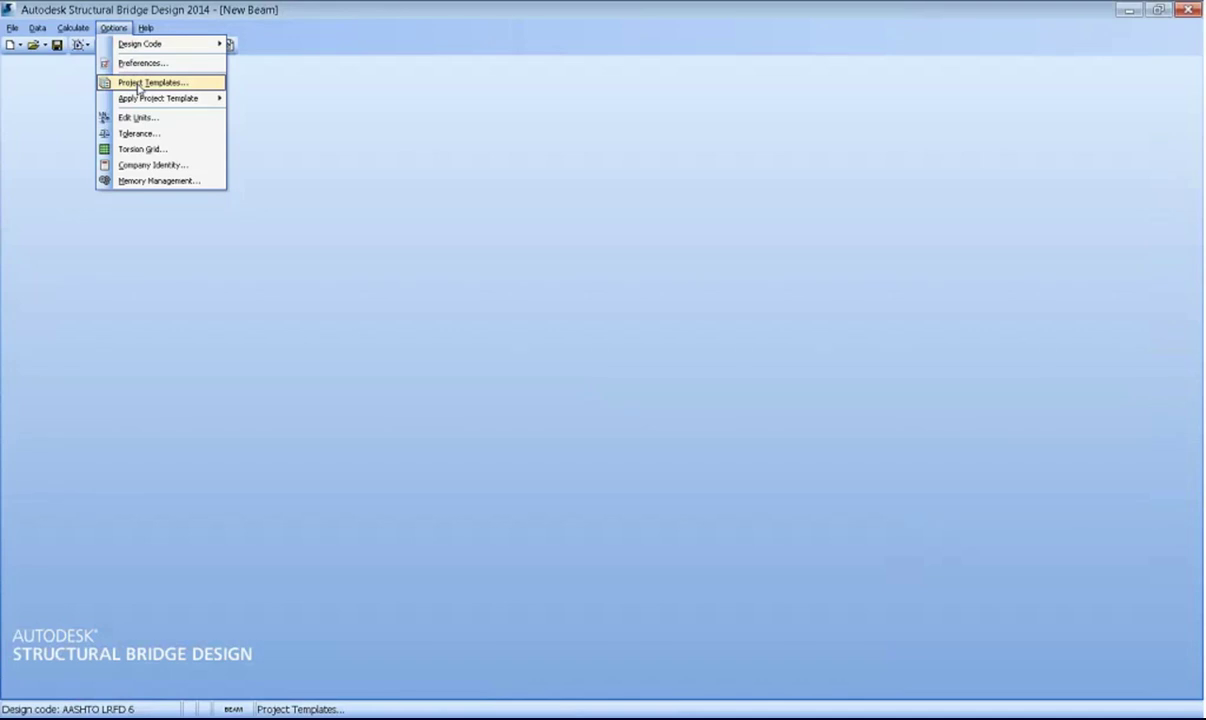
left_click(138, 86)
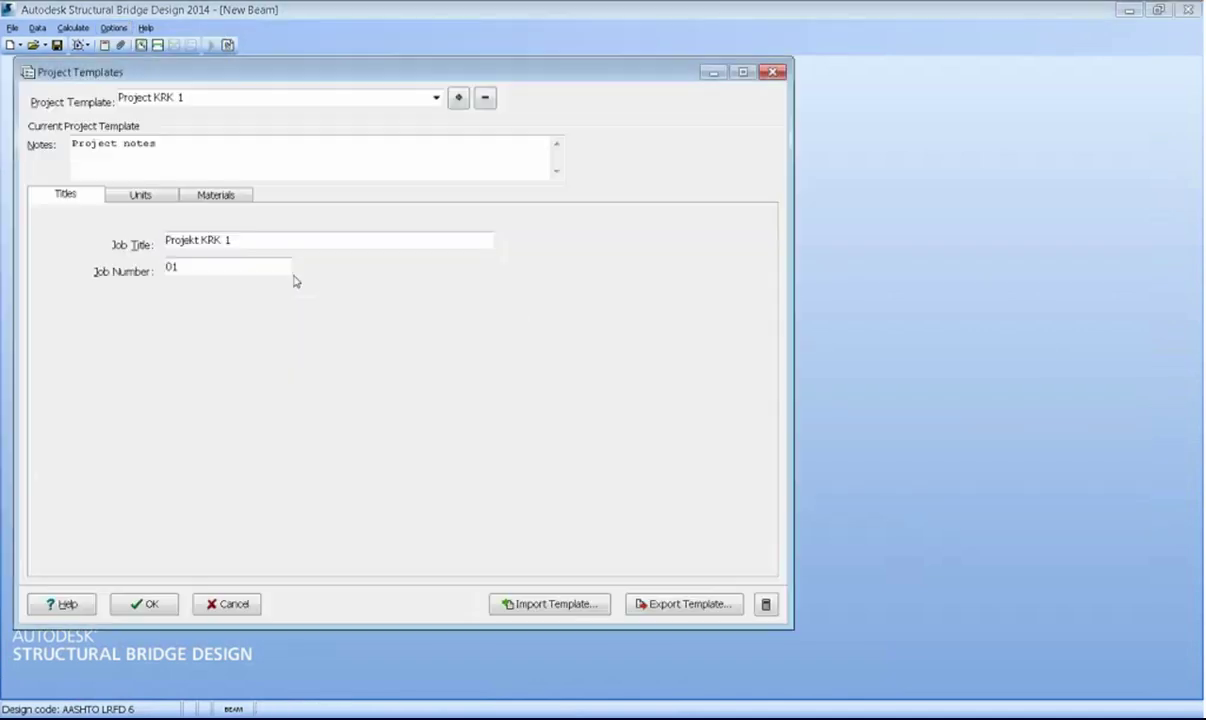
left_click(436, 97)
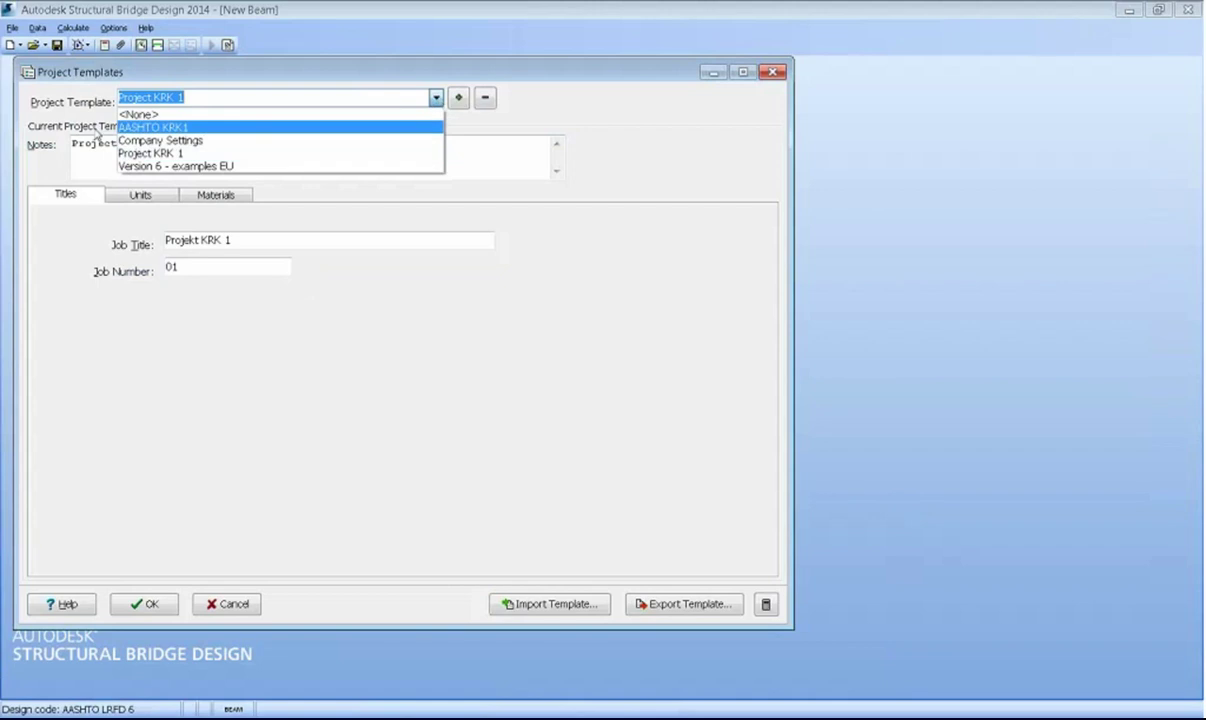
left_click(148, 128)
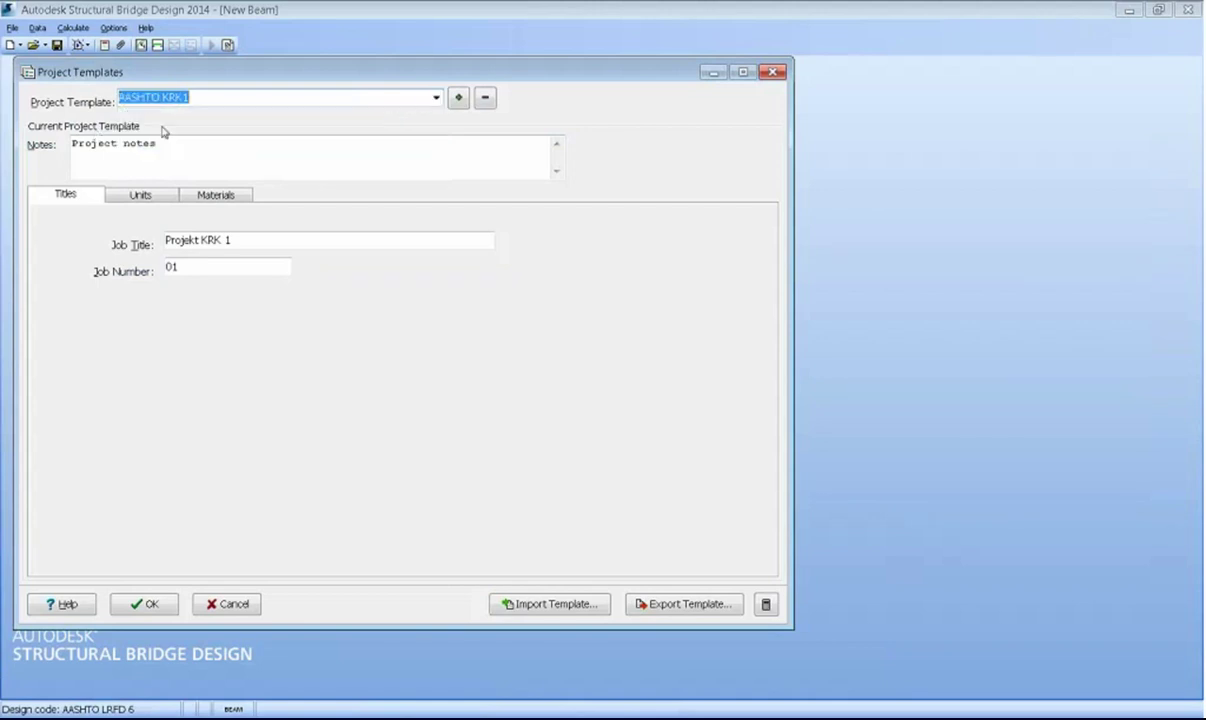
- Review the units and material definitions of the AASHTO KRK1 template, and accept the project templates
left_click(139, 196)
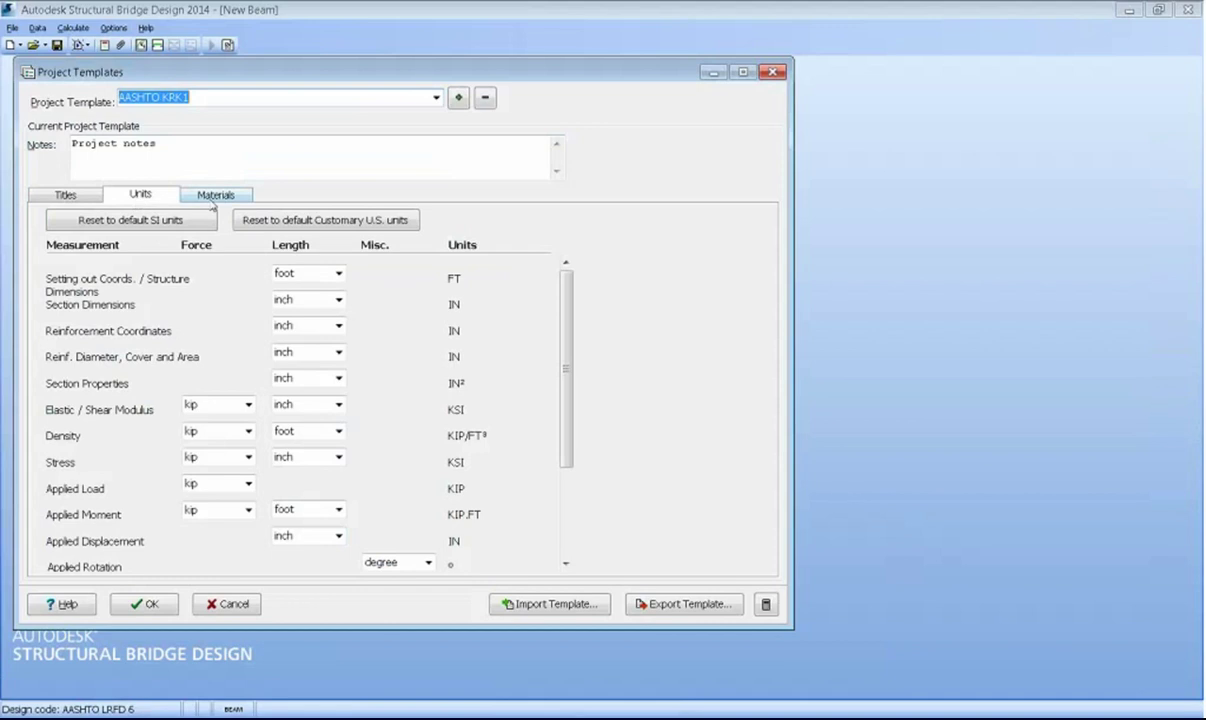
left_click(206, 195)
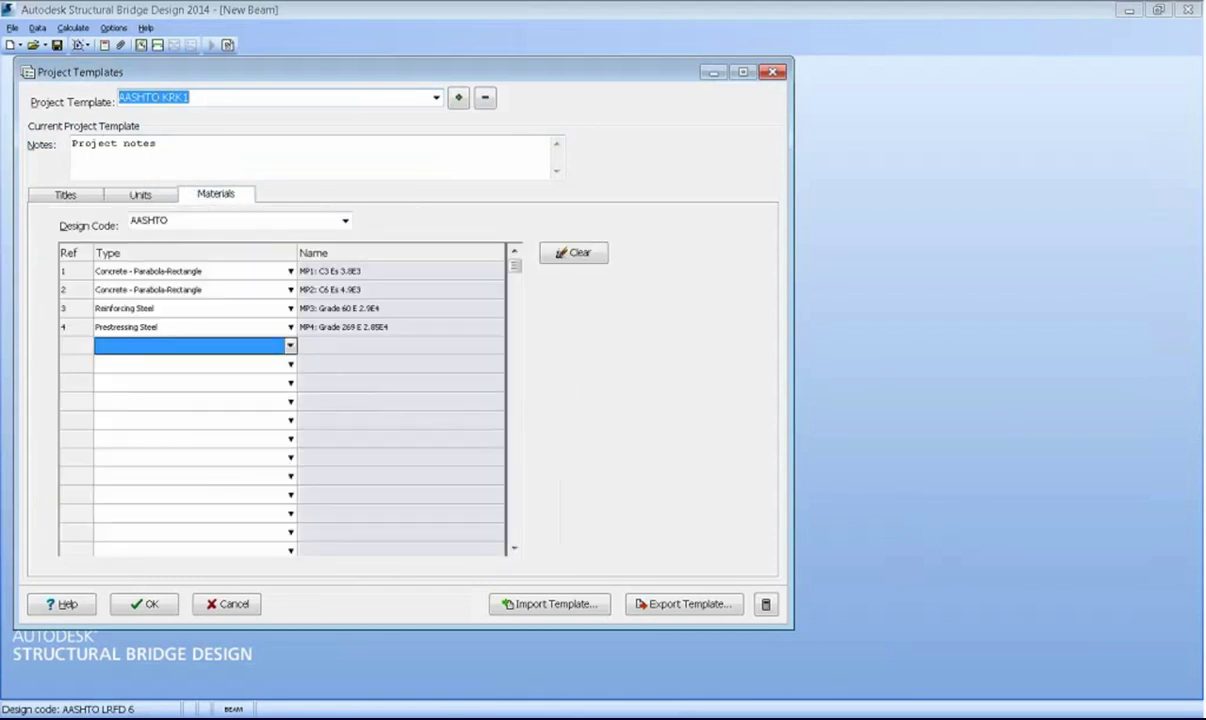
left_click(141, 196)
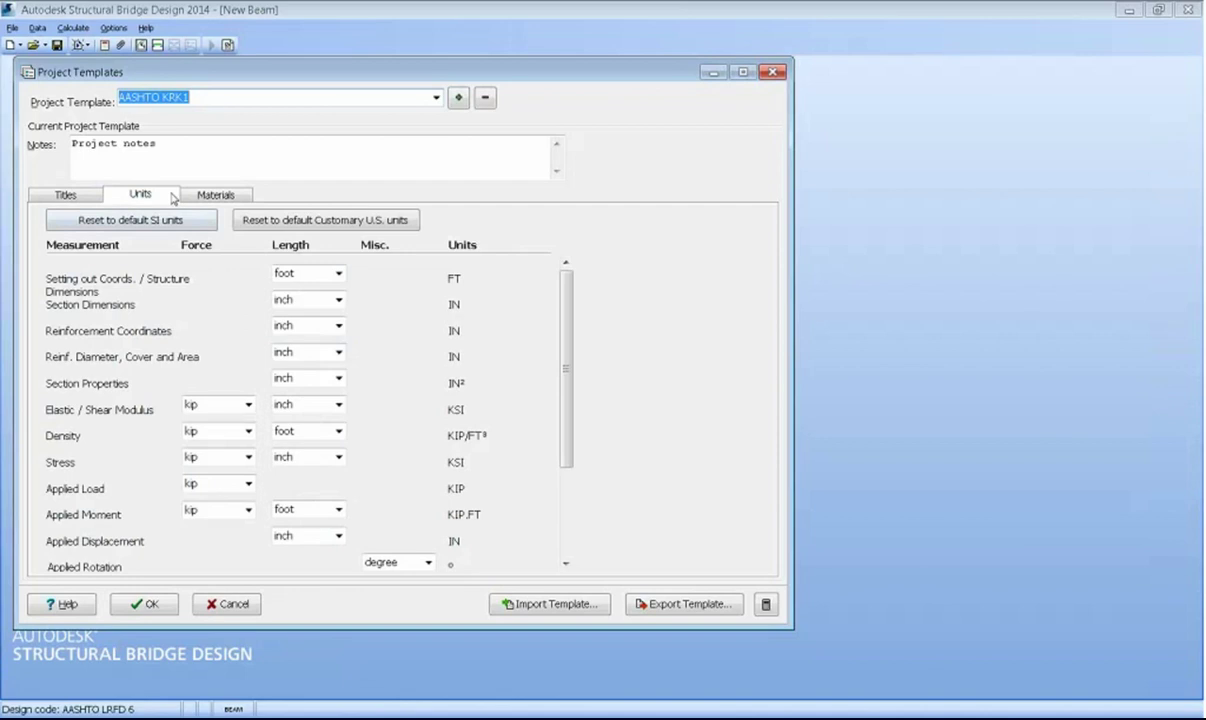
left_click(217, 195)
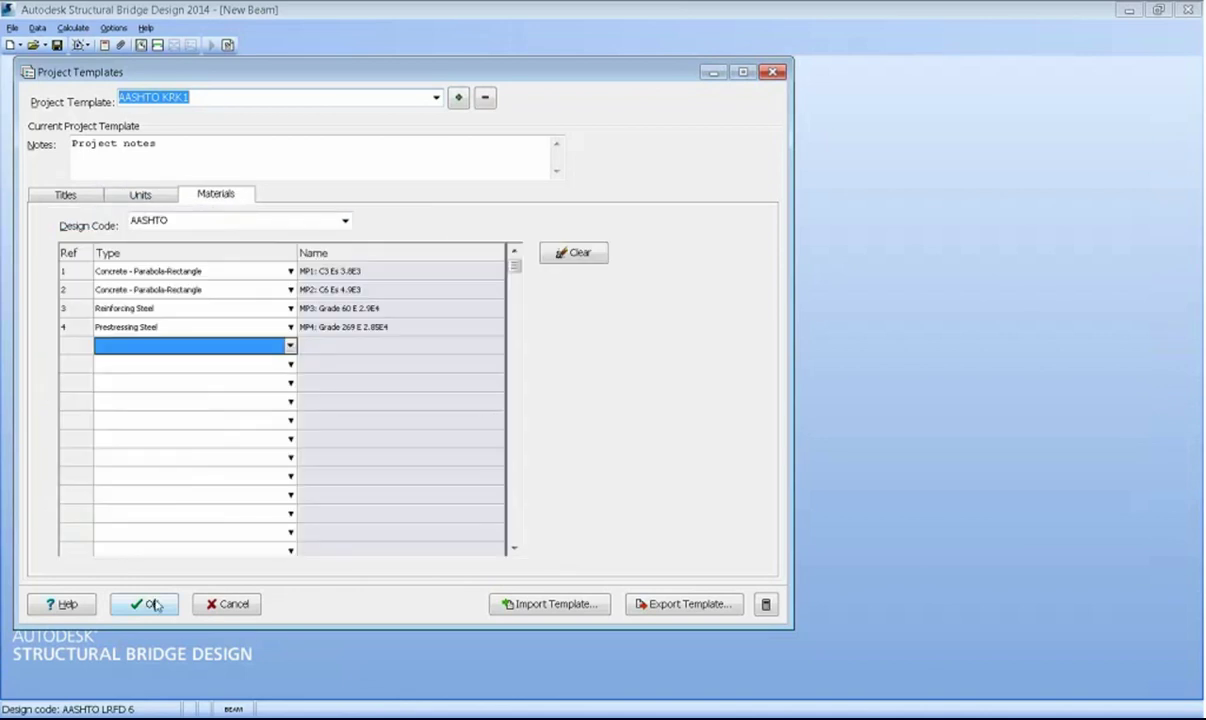
left_click(147, 604)
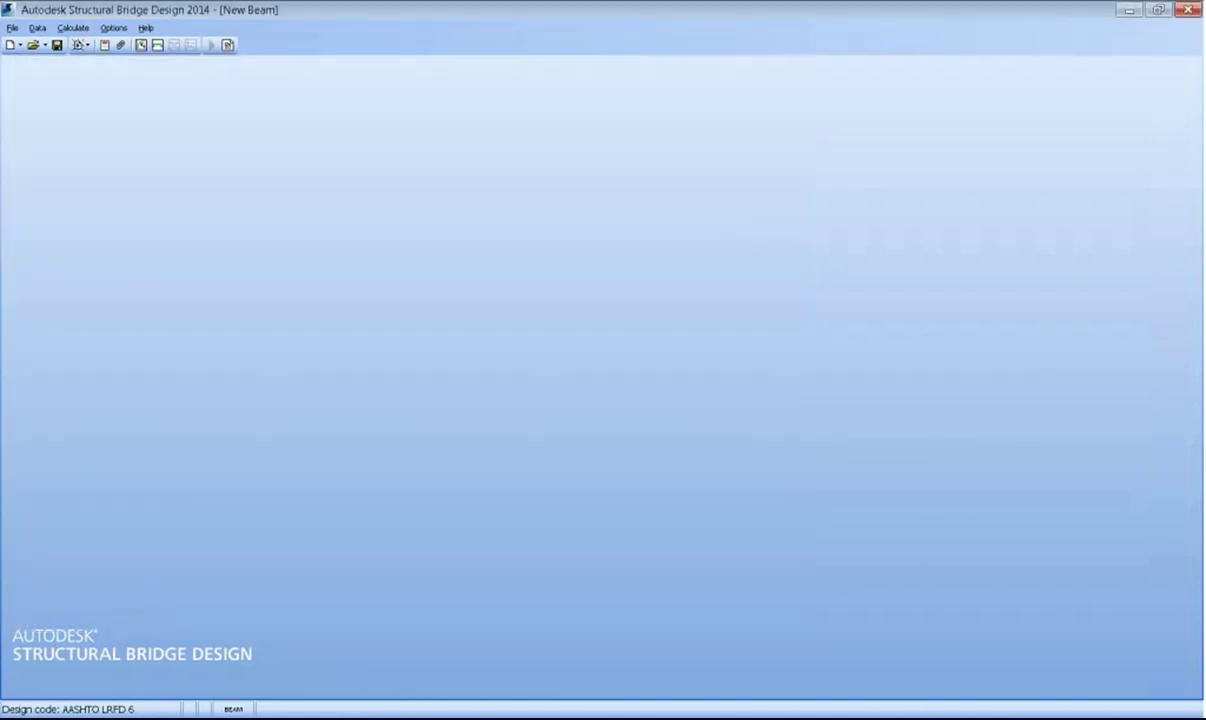
- Open Grillage Structure krk.sst from the ruszt folder without saving the current file, and close the structure overview
left_click(20, 45)
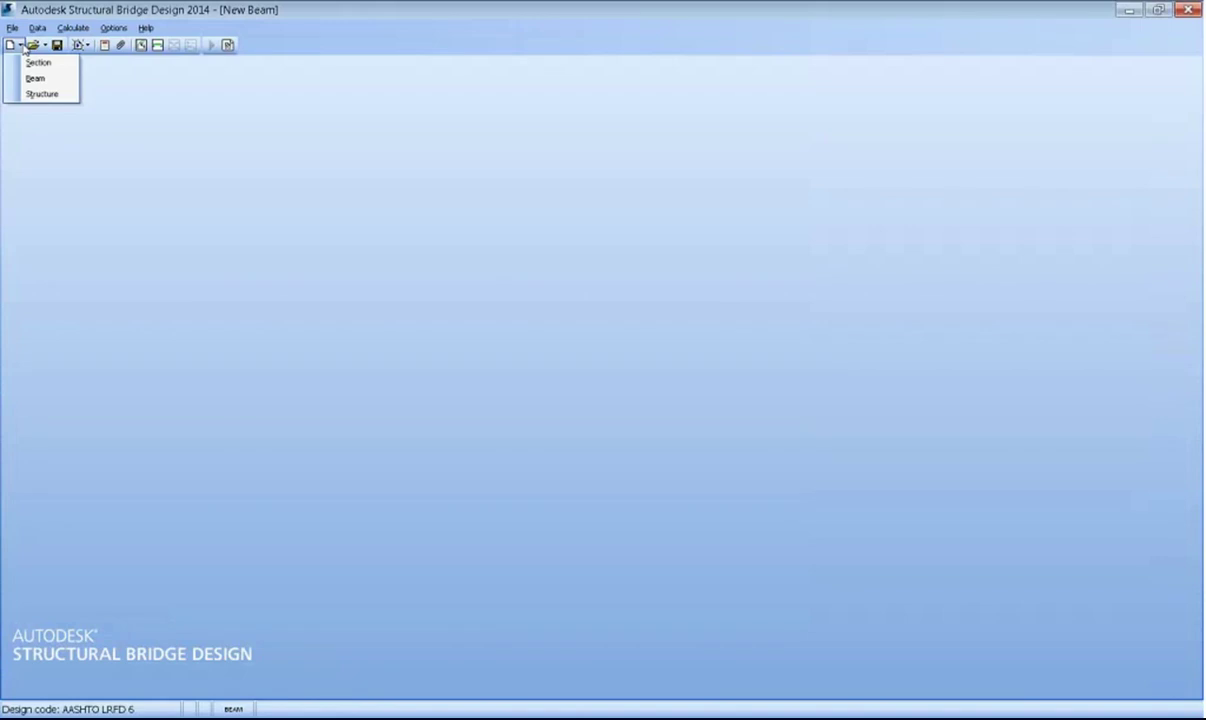
left_click(34, 46)
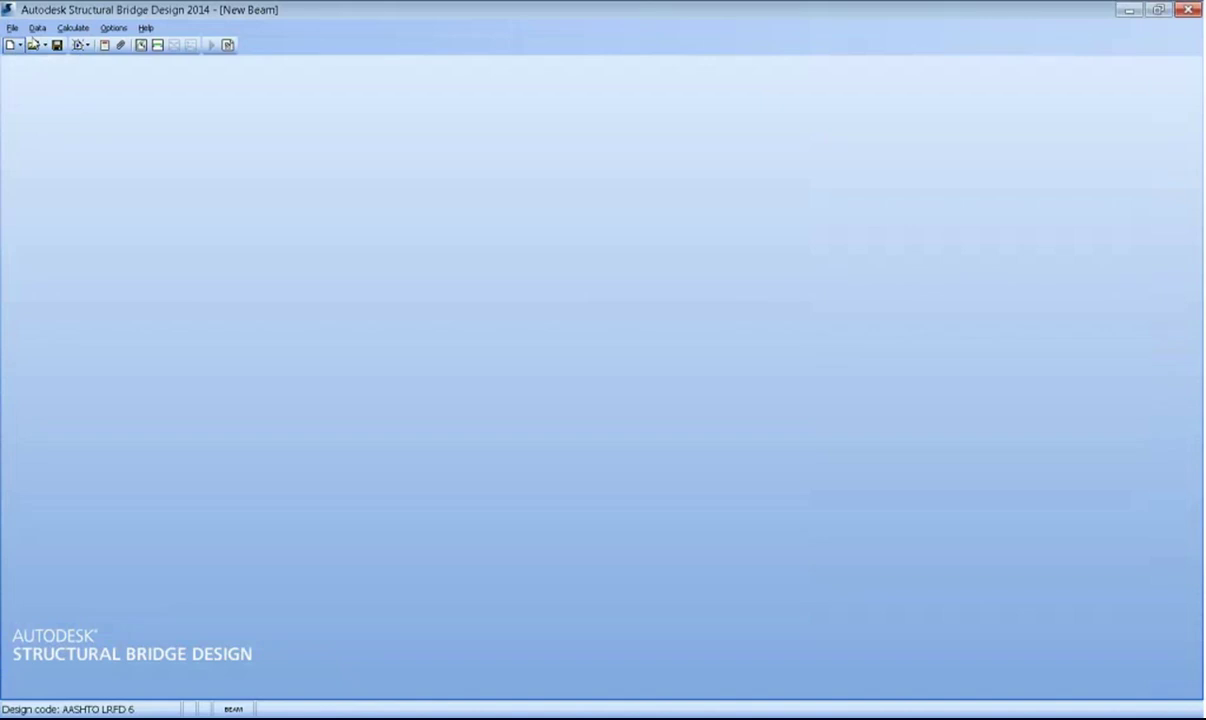
left_click(34, 46)
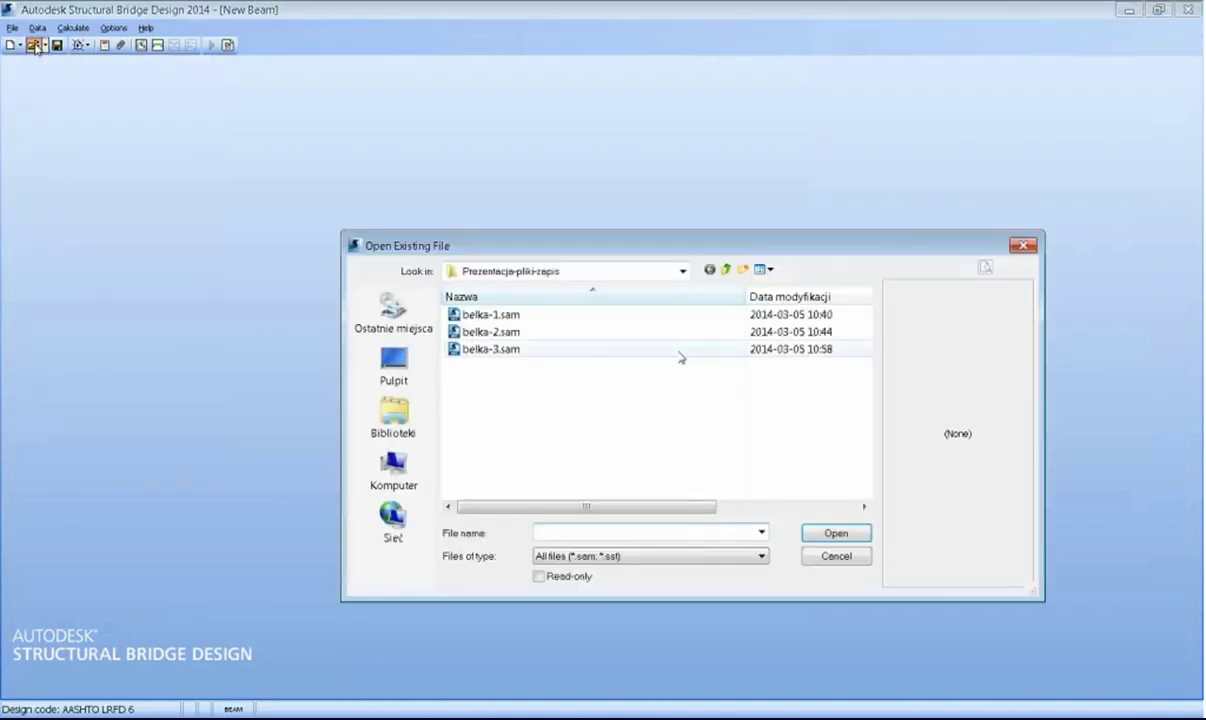
left_click(727, 270)
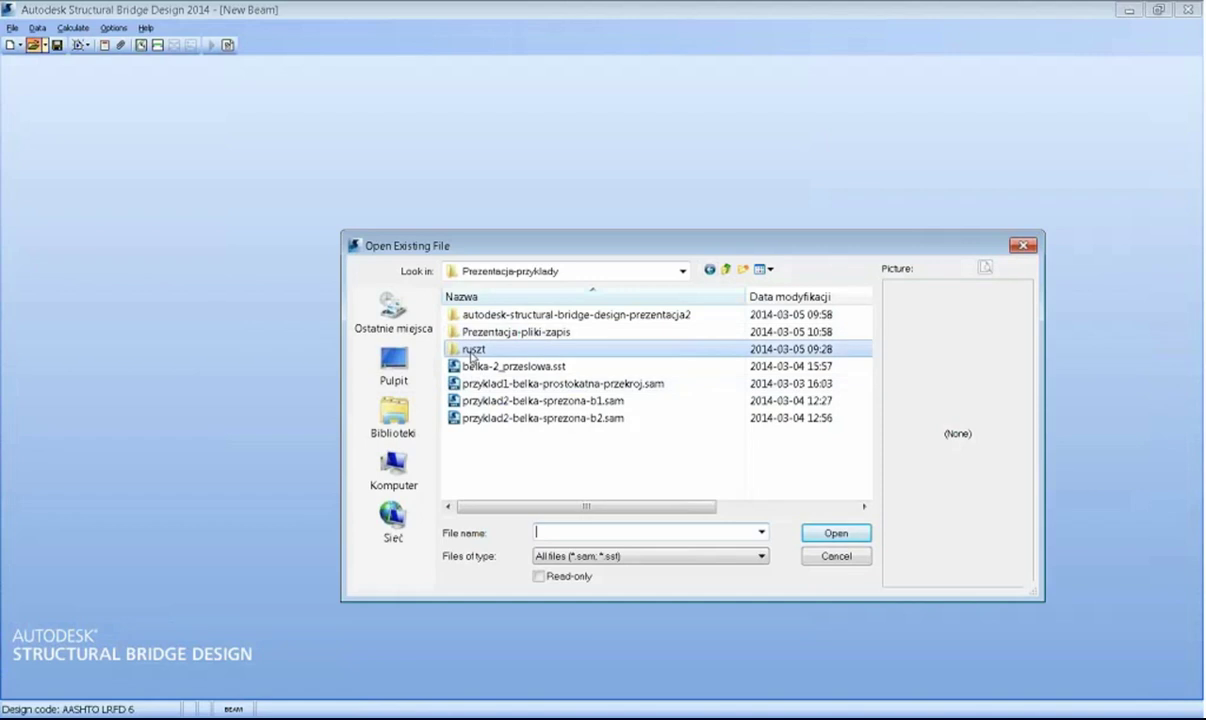
double_click(472, 350)
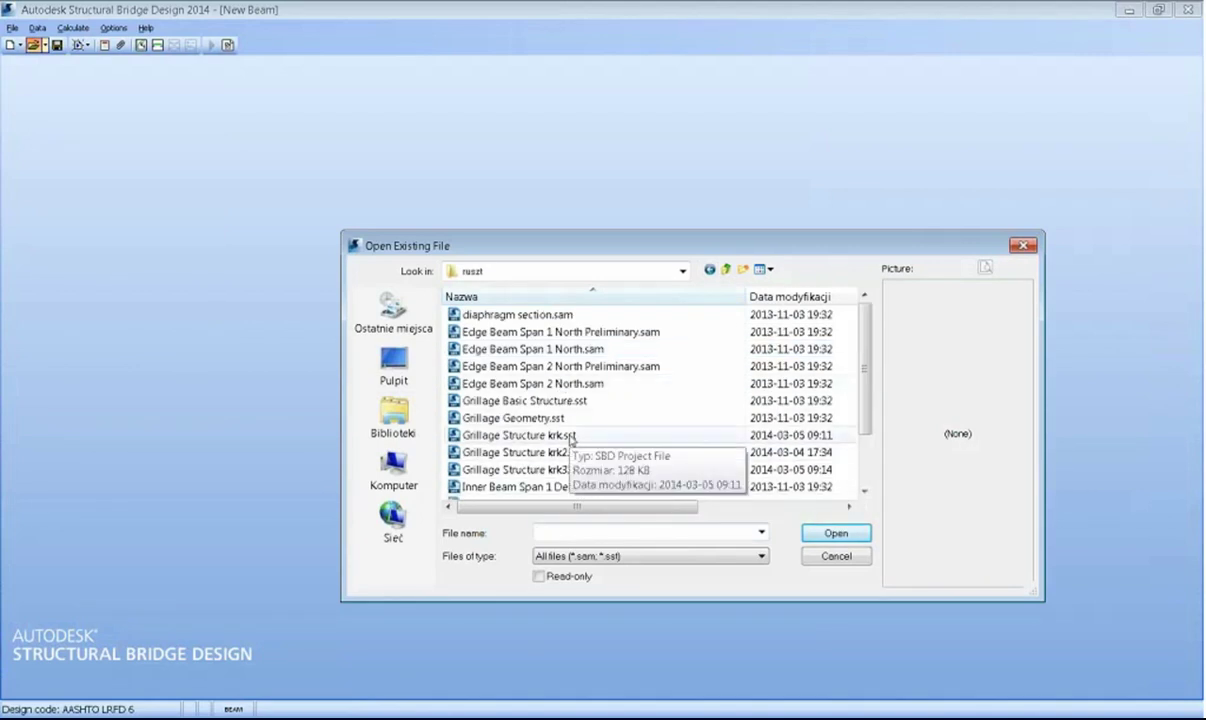
left_click(560, 435)
left_click_drag(694, 245, 486, 120)
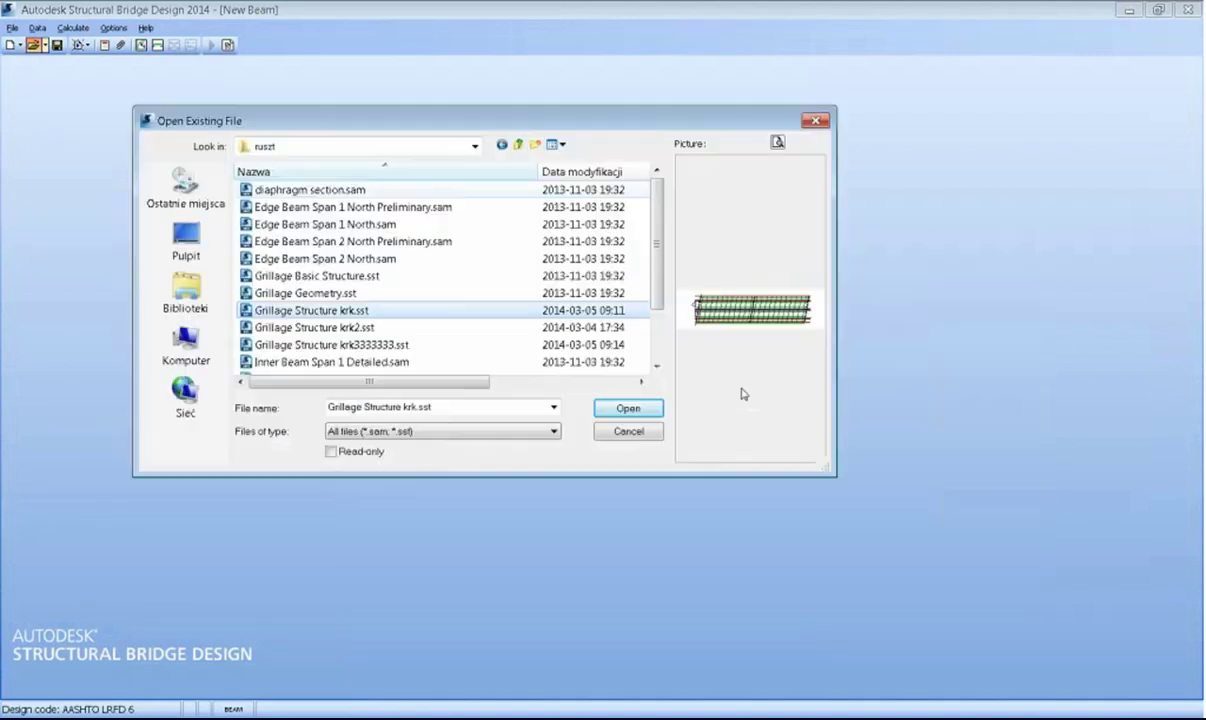
left_click(608, 410)
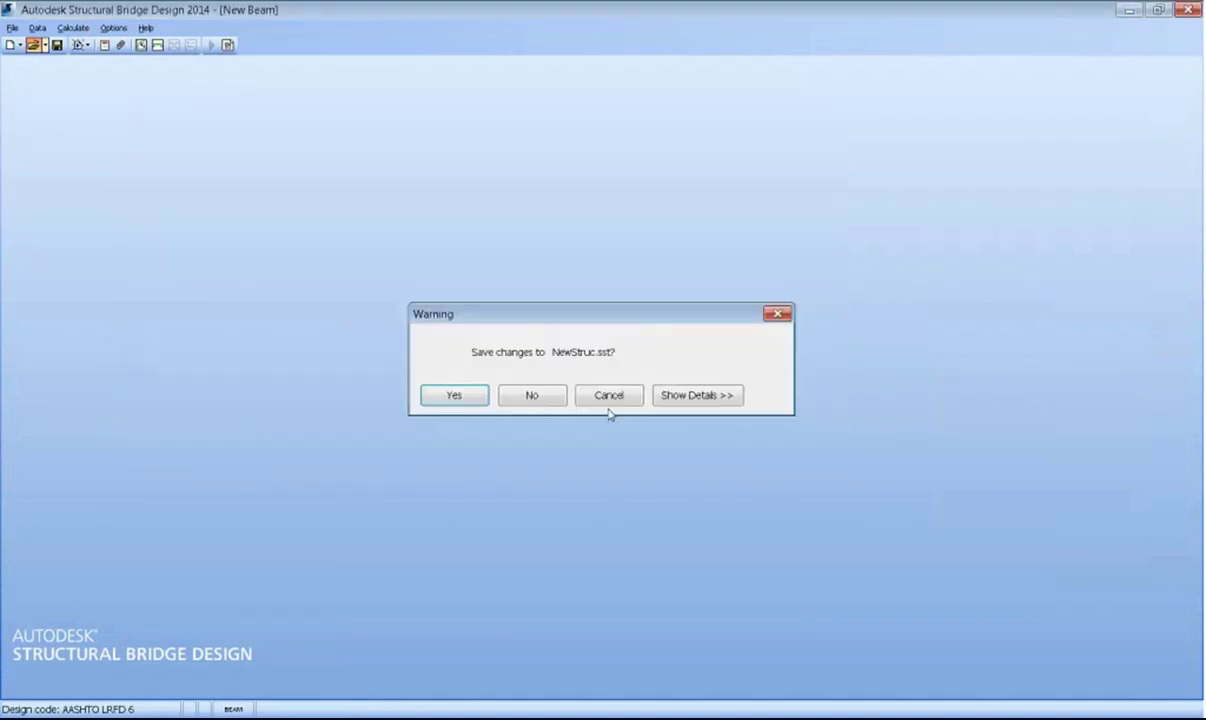
left_click(535, 399)
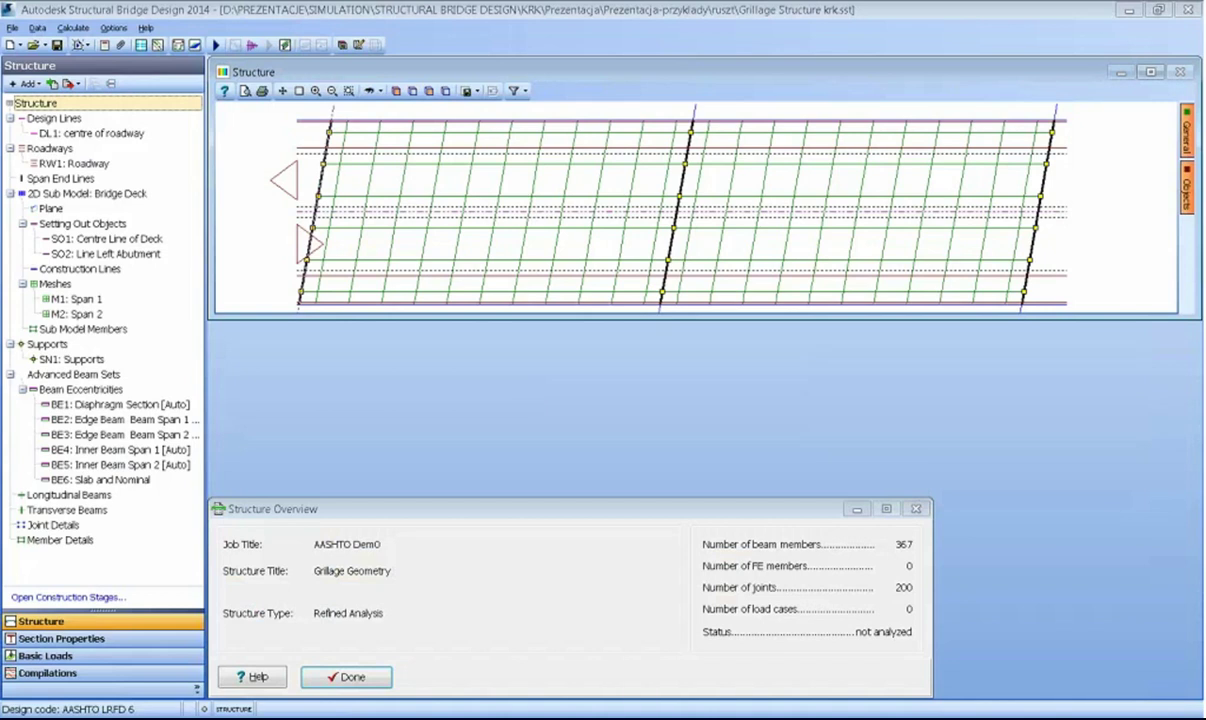
left_click(344, 679)
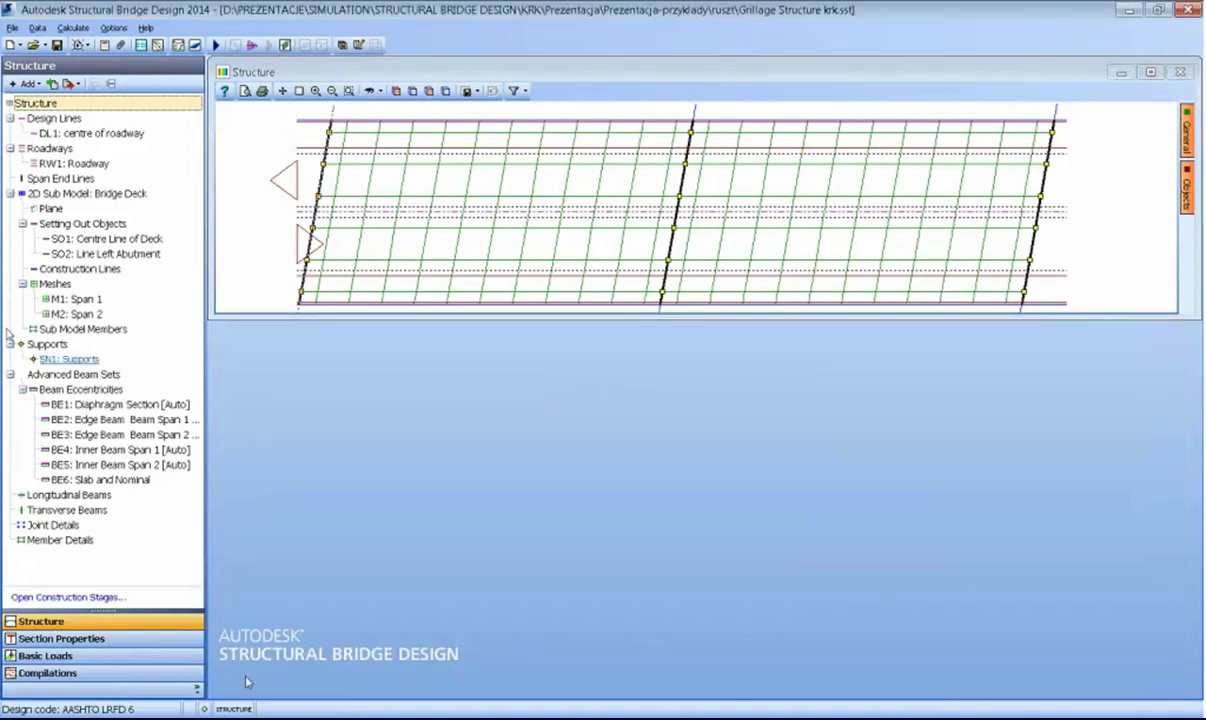
- Review the mesh definitions of Span 1 and Span 2 and the definition of the roadway
left_click(60, 299)
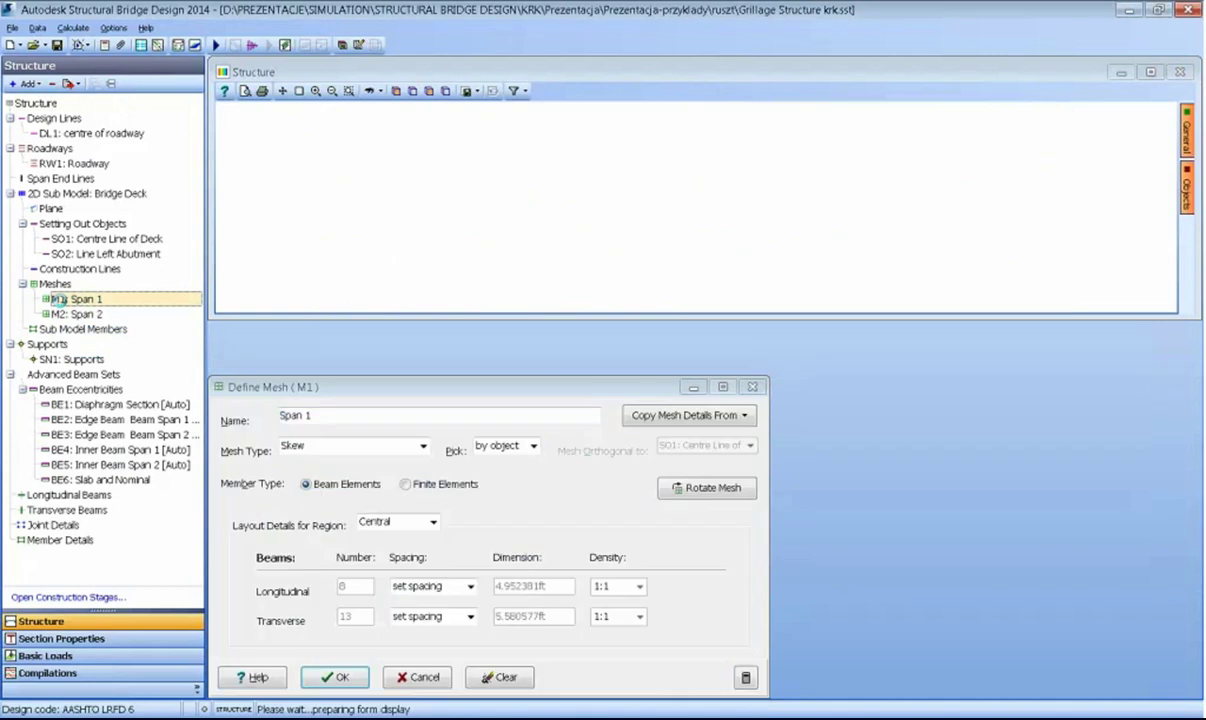
left_click(68, 314)
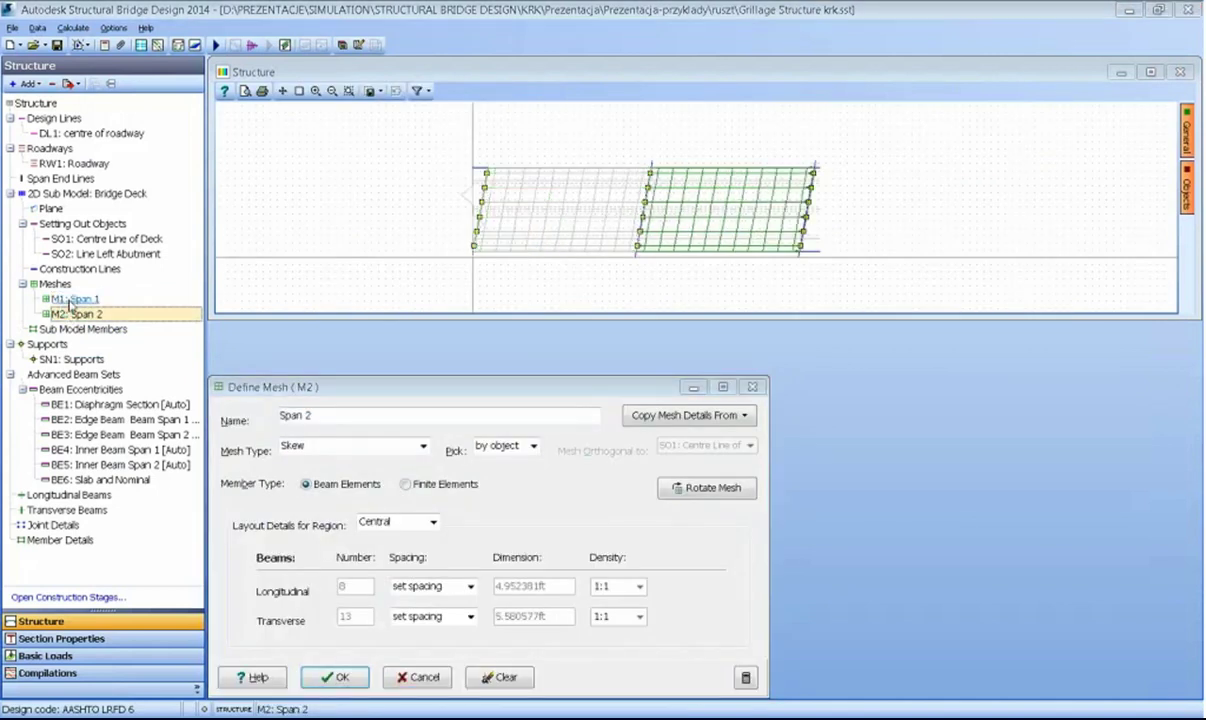
left_click(70, 300)
key("Escape")
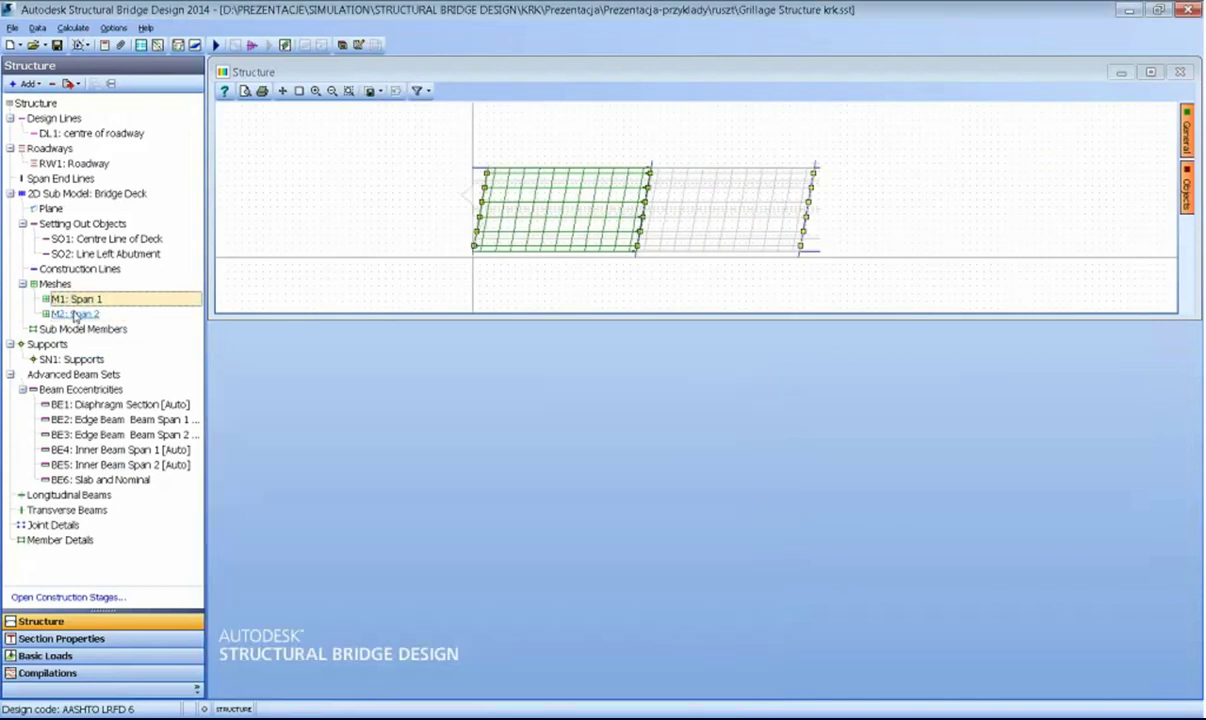
double_click(72, 314)
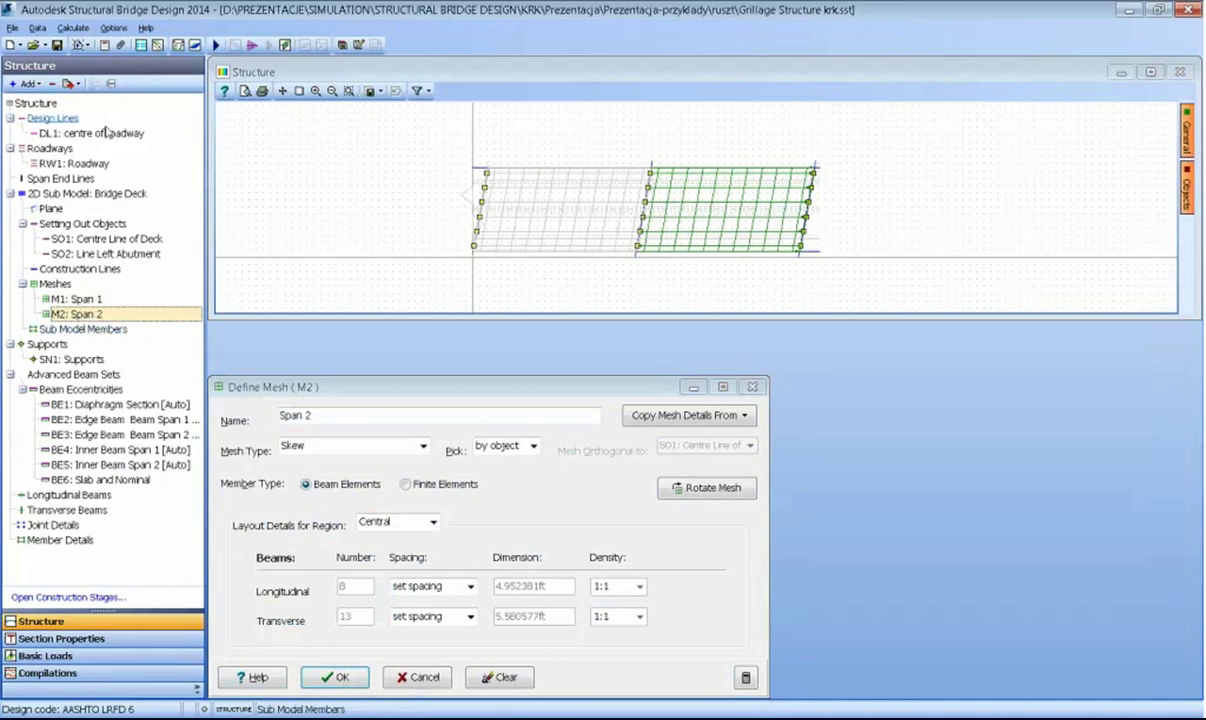
double_click(70, 163)
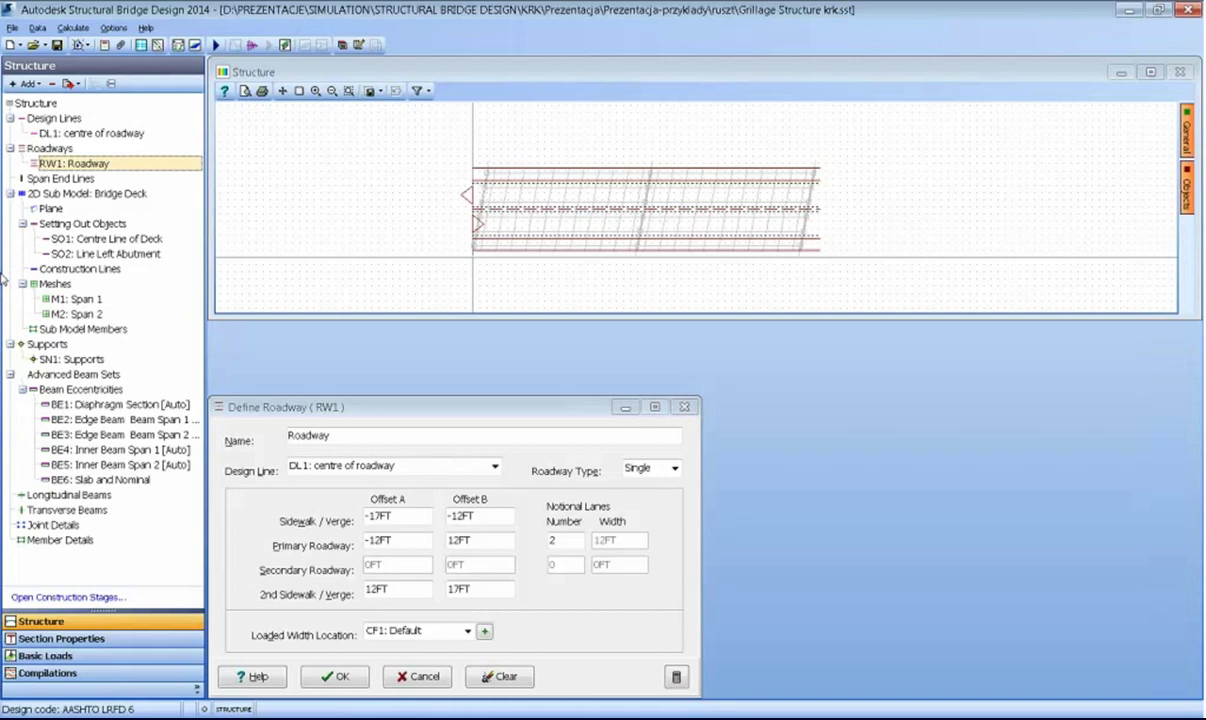
left_click(340, 677)
- Open the influence surface generation form and place it clear of the structure view
left_click(37, 27)
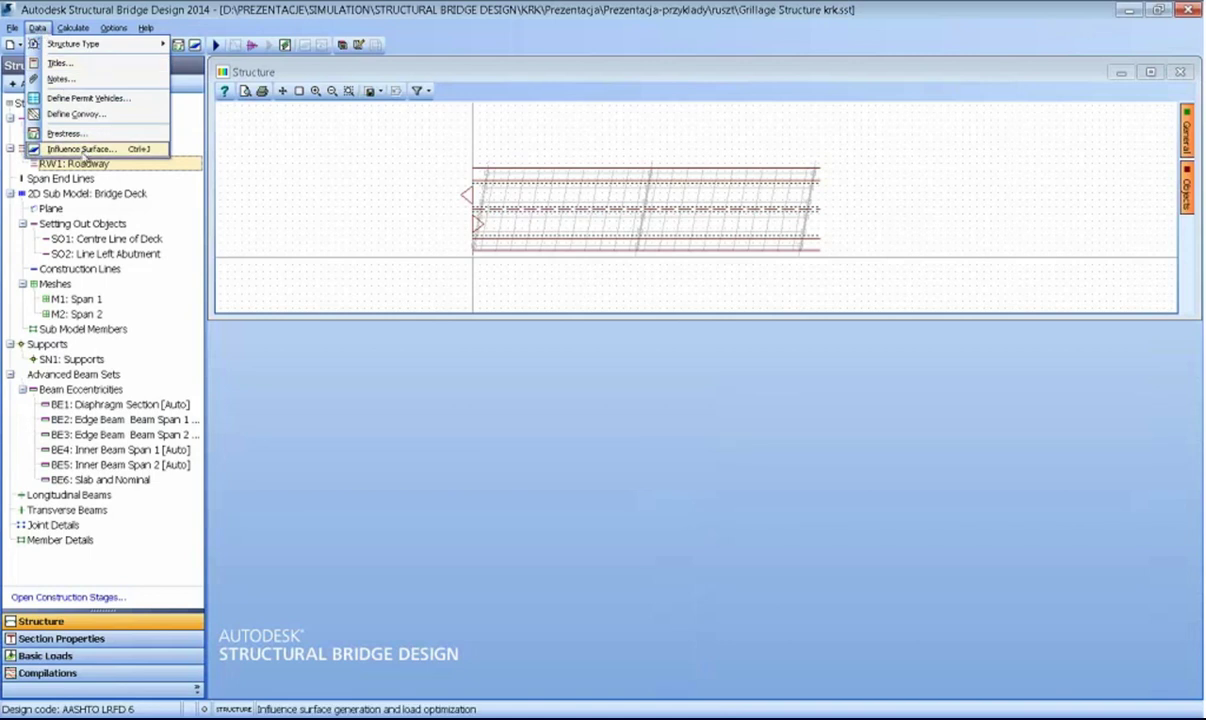
left_click(85, 152)
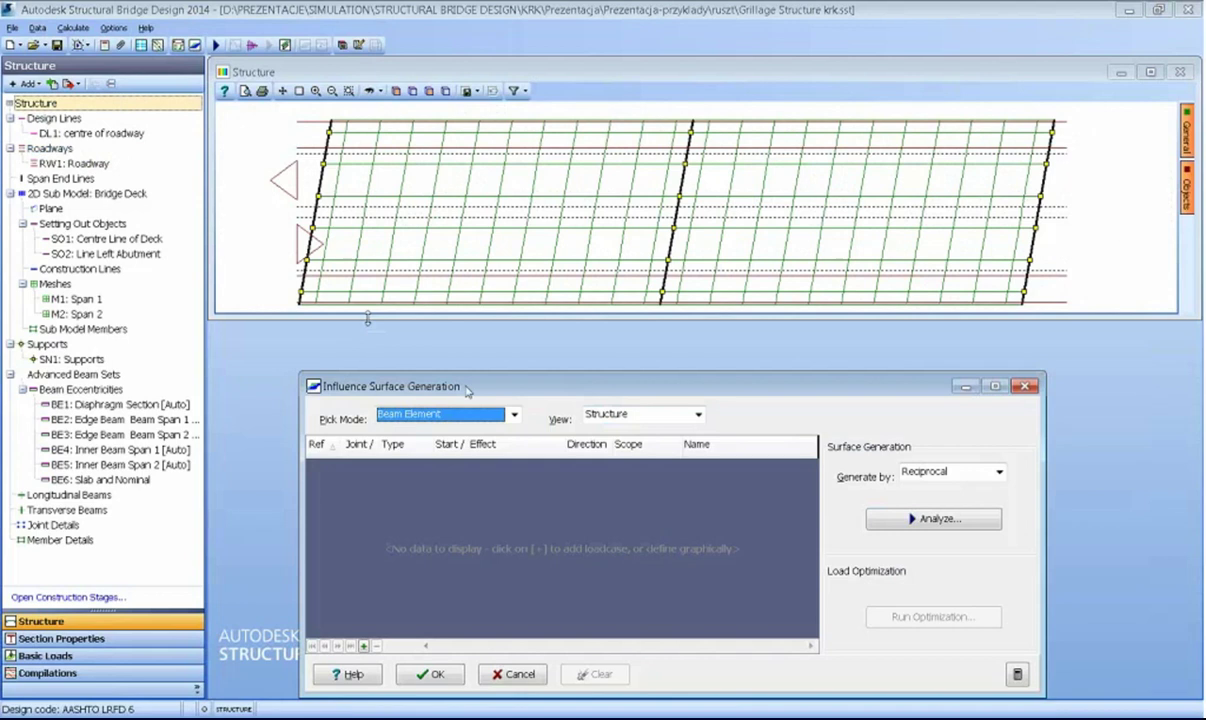
left_click_drag(468, 388, 415, 351)
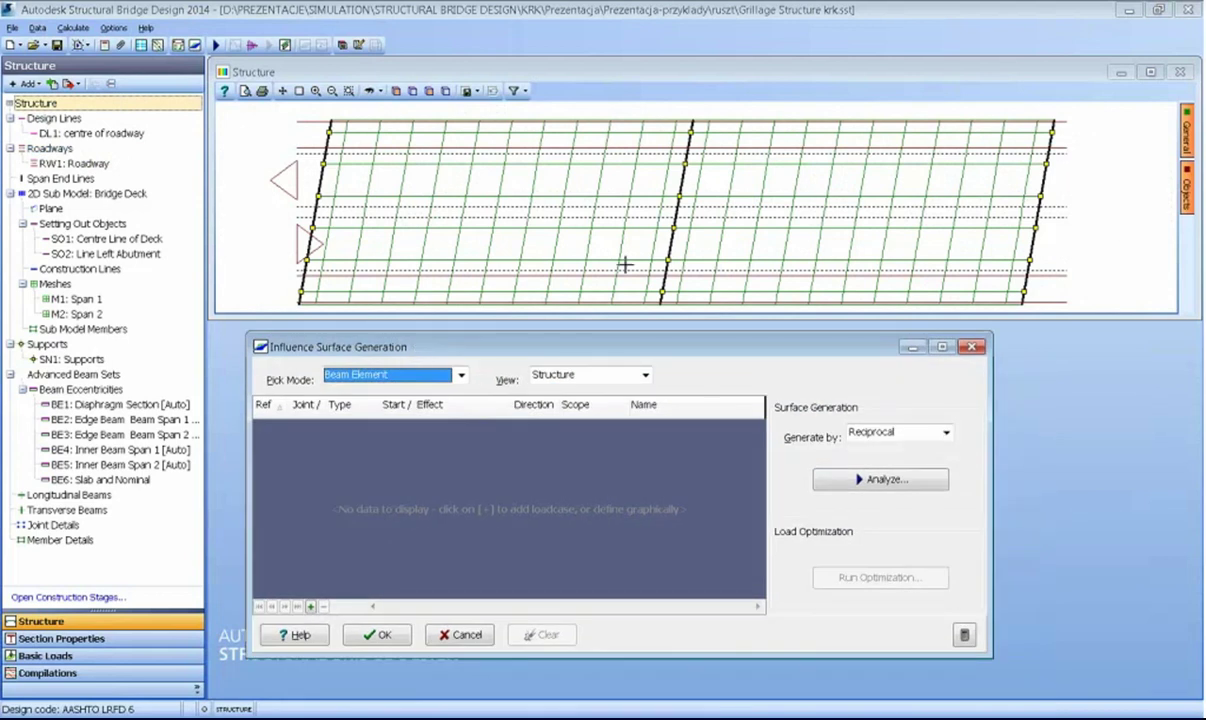
- Pick beam element 54 near the middle of Span 1 for positive bending moment and analyze its influence surface by the reciprocal method
left_click(40, 29)
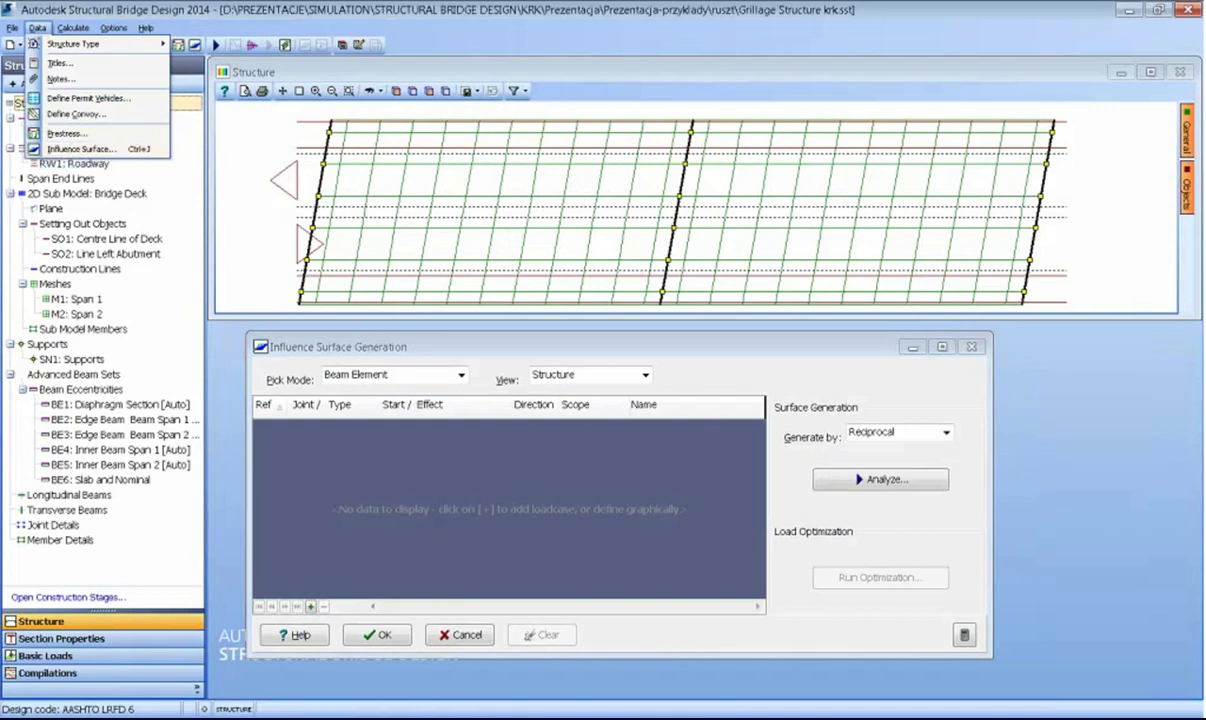
left_click(508, 73)
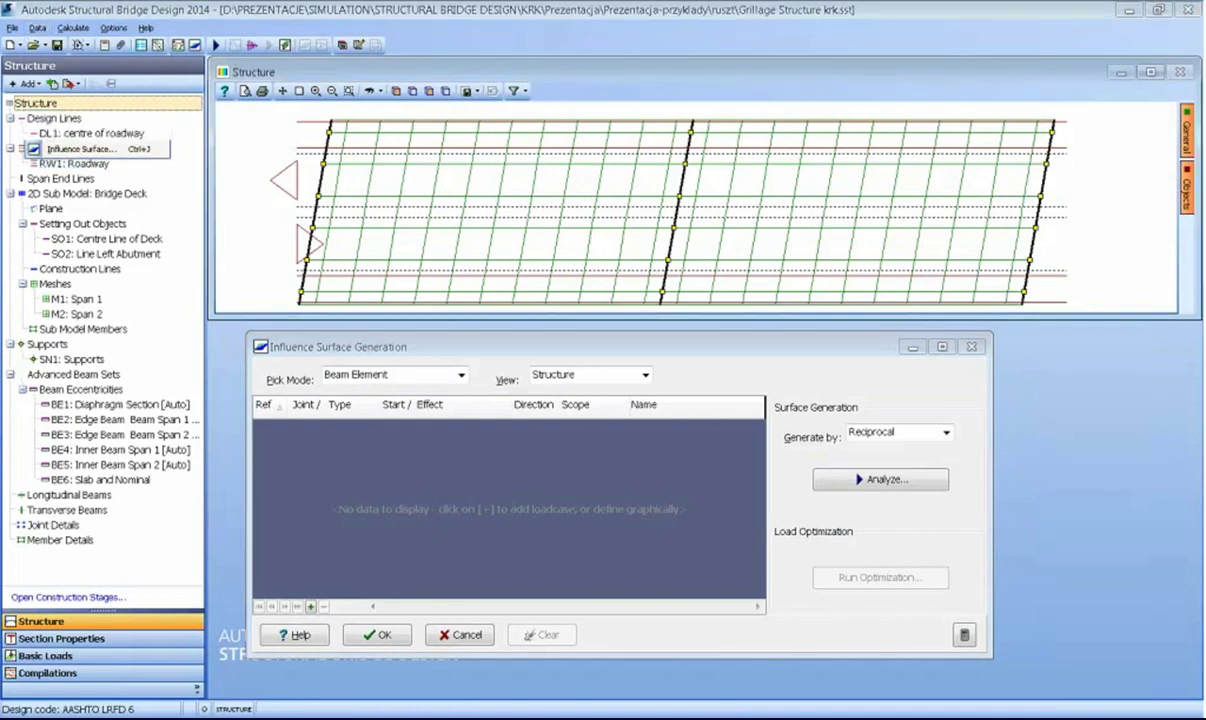
left_click(475, 229)
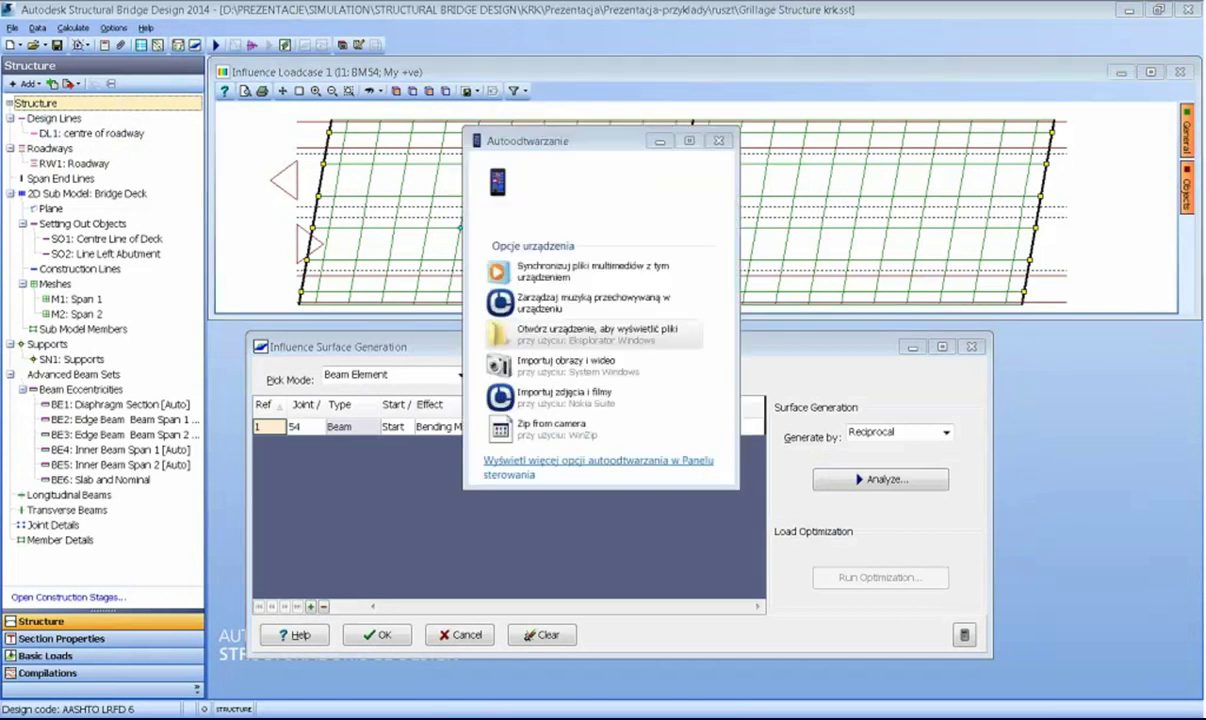
left_click(718, 140)
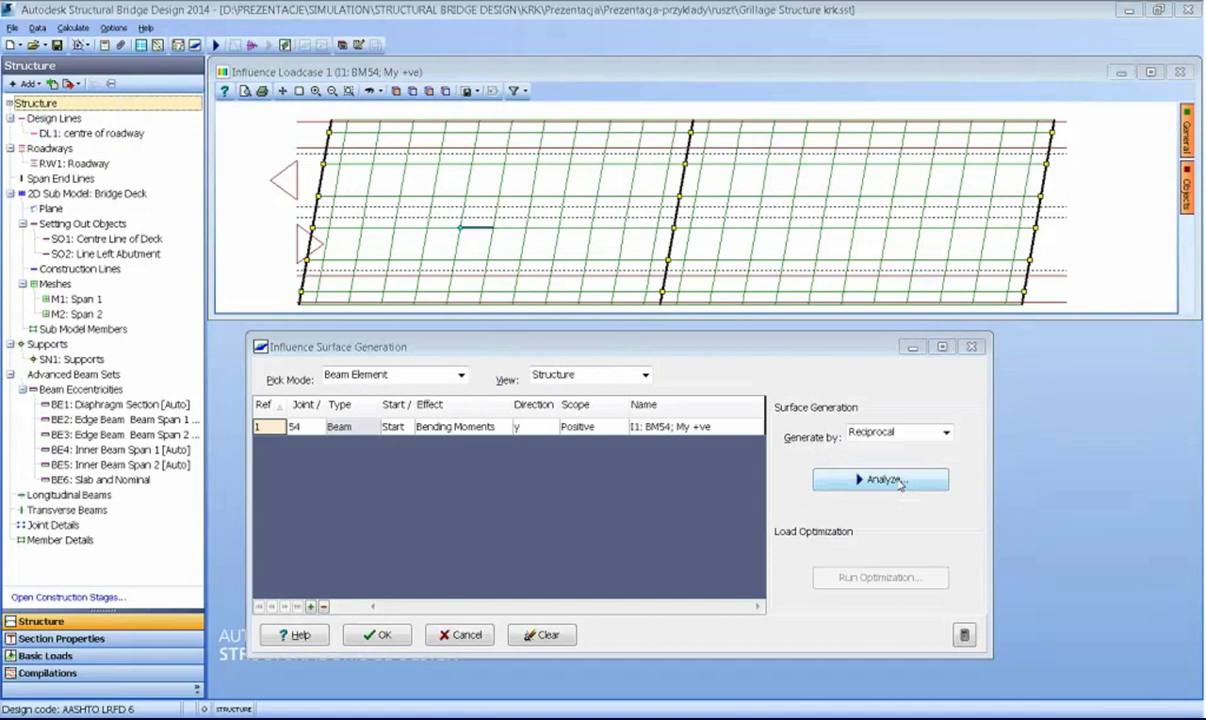
left_click(900, 481)
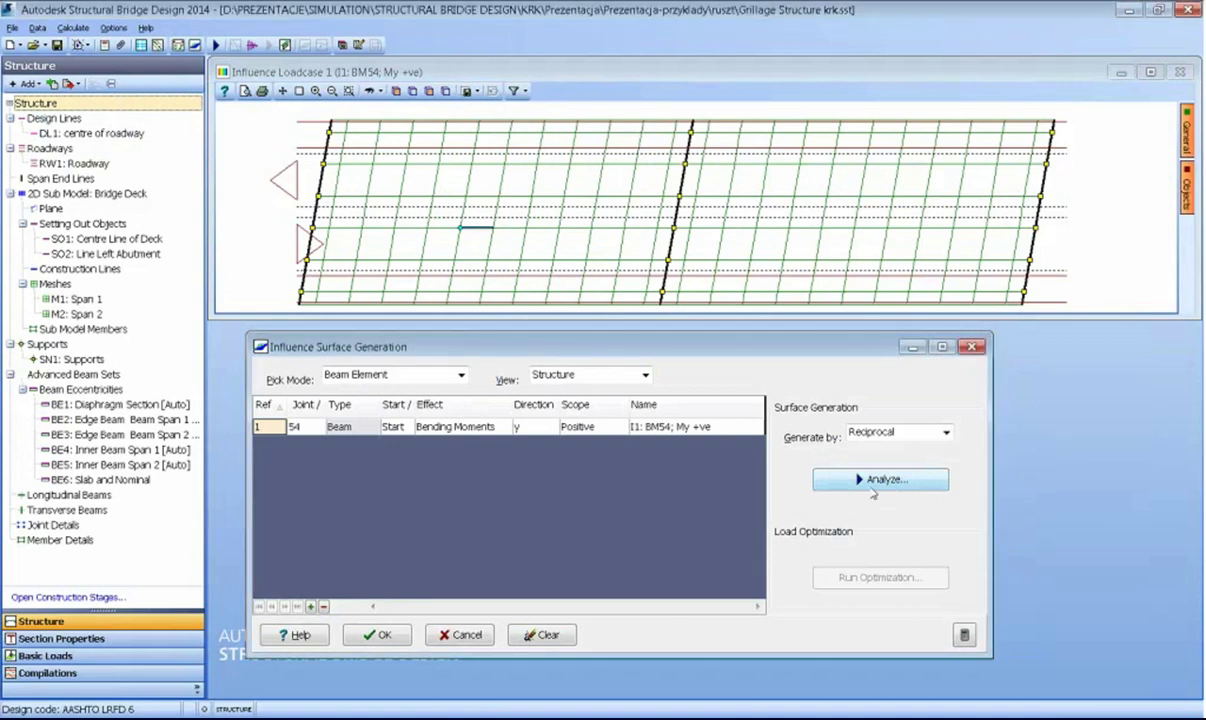
left_click(872, 484)
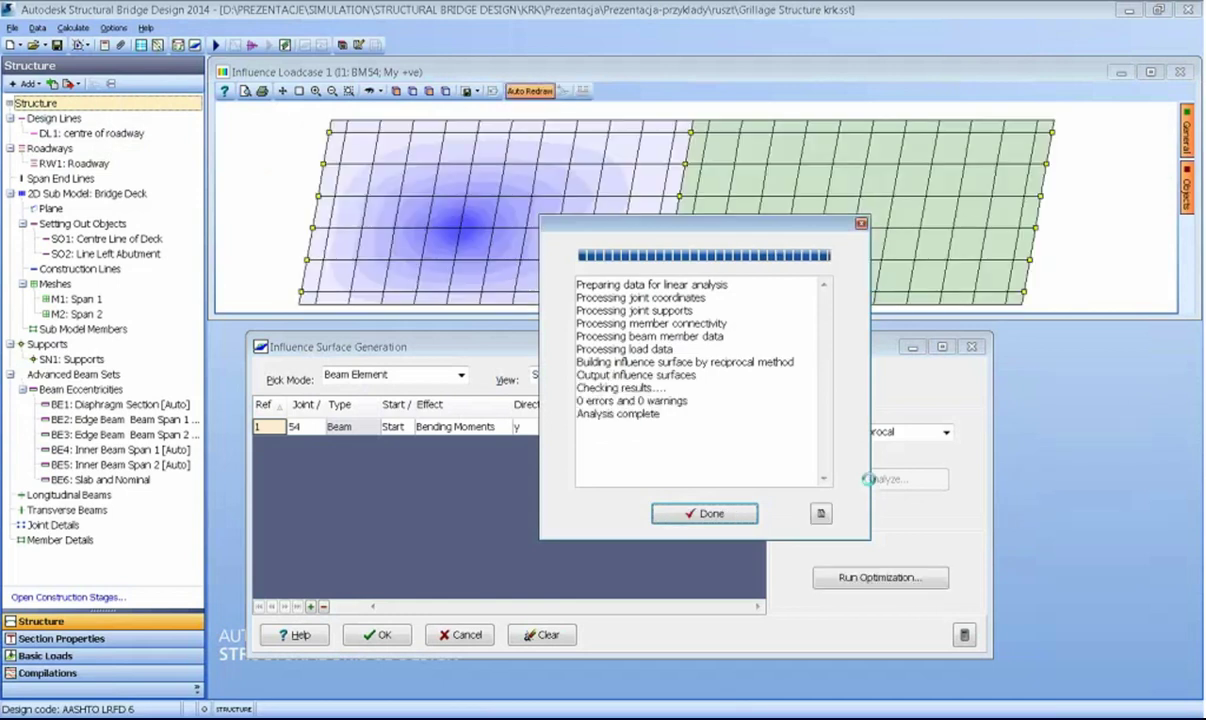
left_click(728, 512)
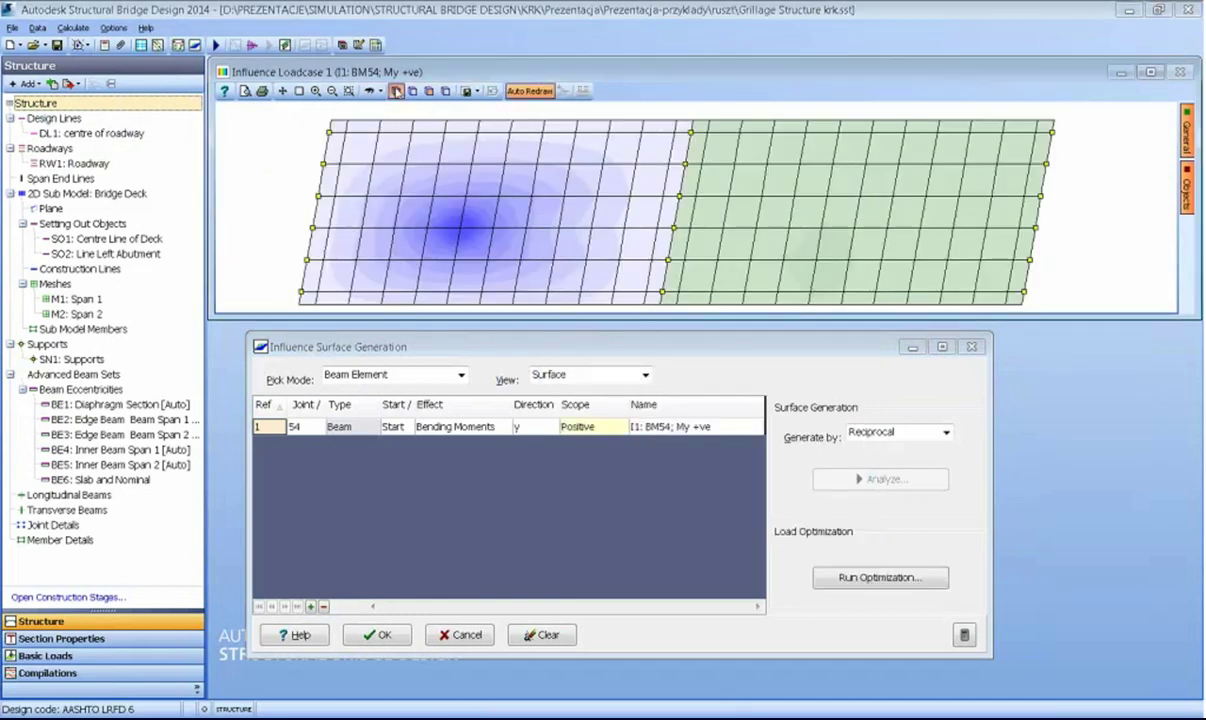
- Examine the influence surface of beam element 54 in an enlarged 3D view
left_click(369, 91)
left_click_drag(504, 266, 572, 272)
left_click(412, 91)
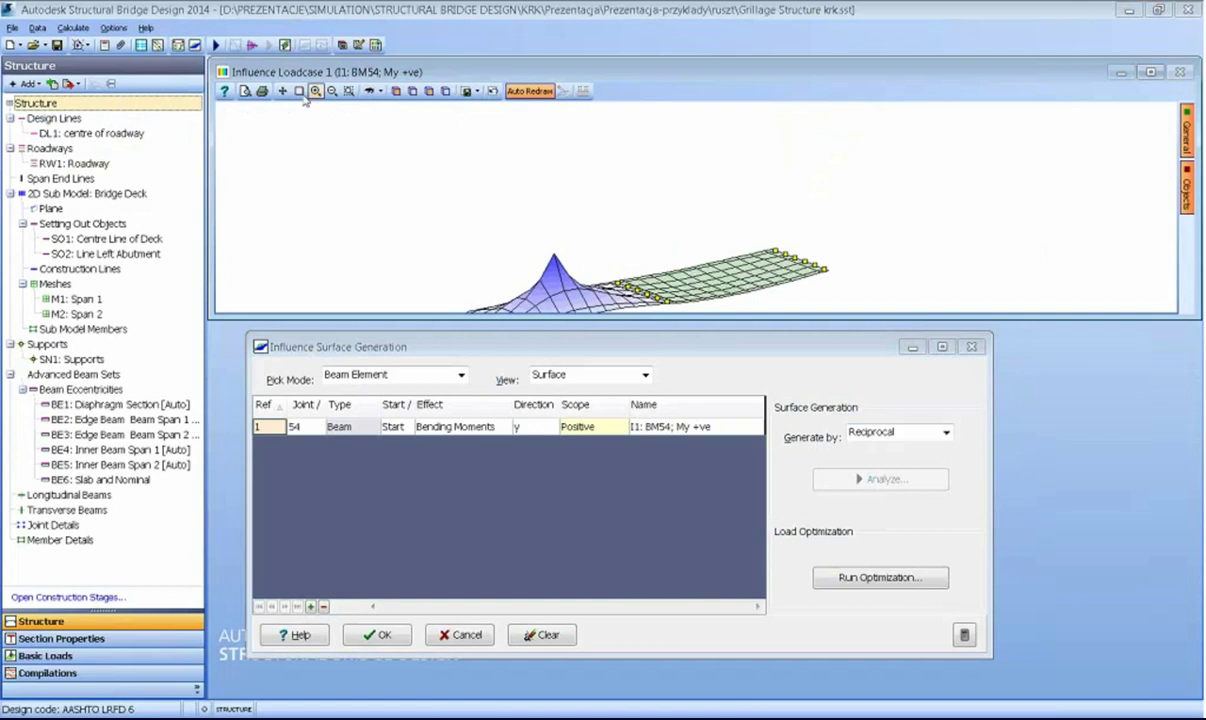
left_click(298, 91)
left_click(282, 91)
left_click_drag(413, 198, 452, 194)
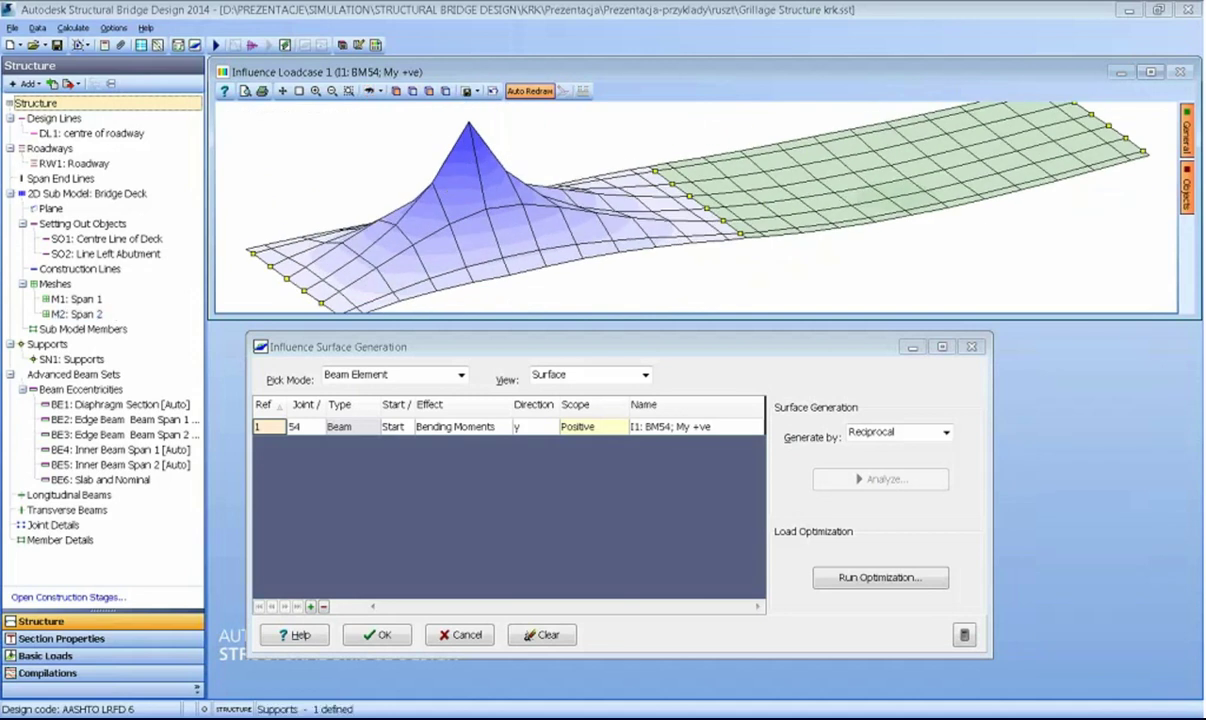
- Clear the influence load case for beam element 54 and restore the plan view of the grillage
left_click(540, 637)
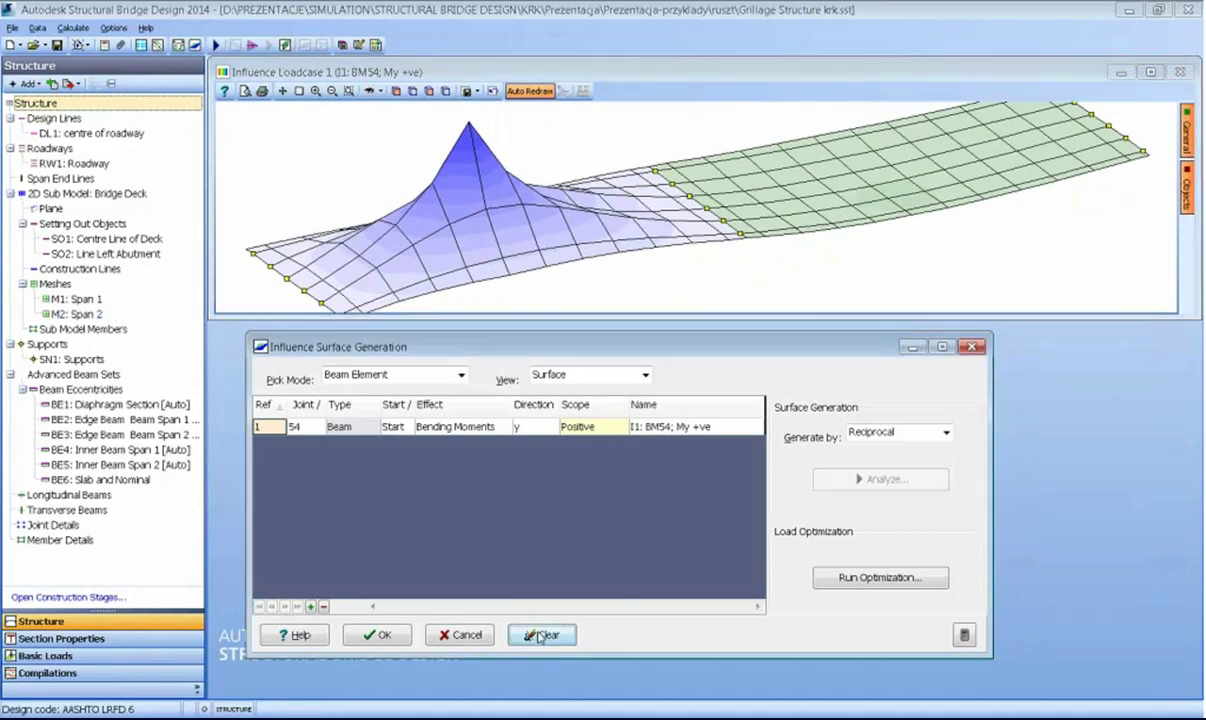
left_click(572, 388)
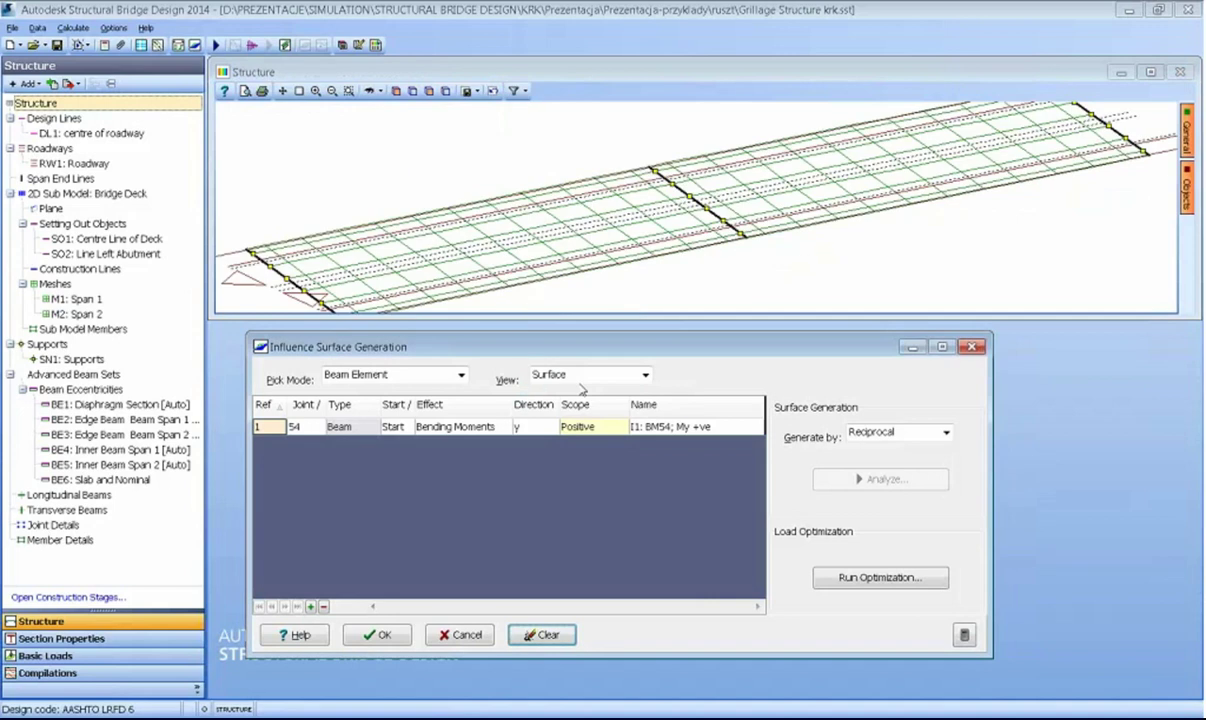
left_click(396, 91)
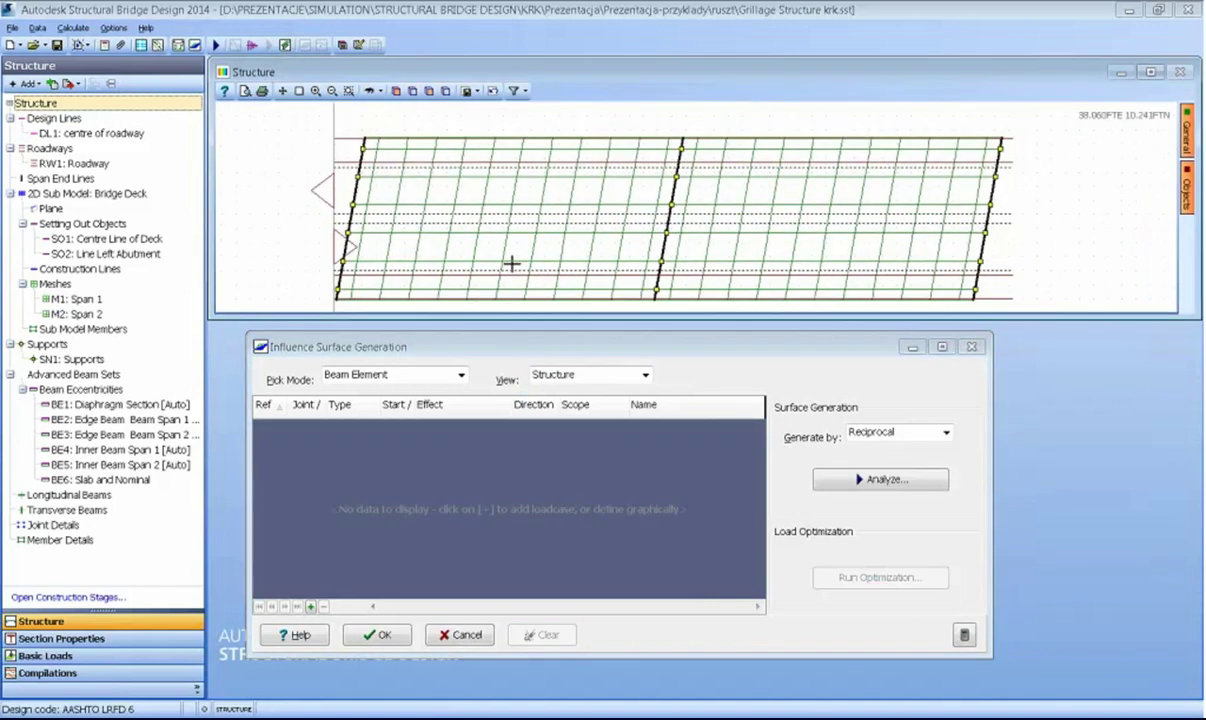
- Add influence load cases along the Span 1 longitudinal beam containing elements 49 to 60, and analyze them by the reciprocal method
left_click(461, 375)
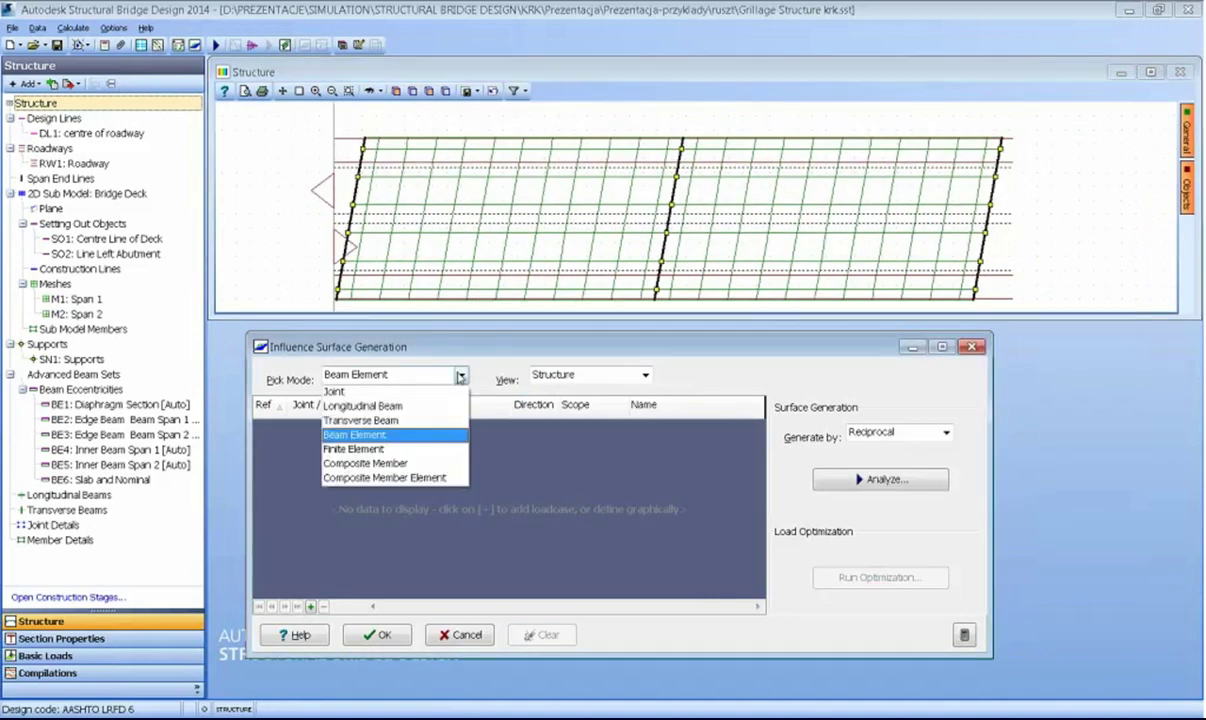
left_click(417, 405)
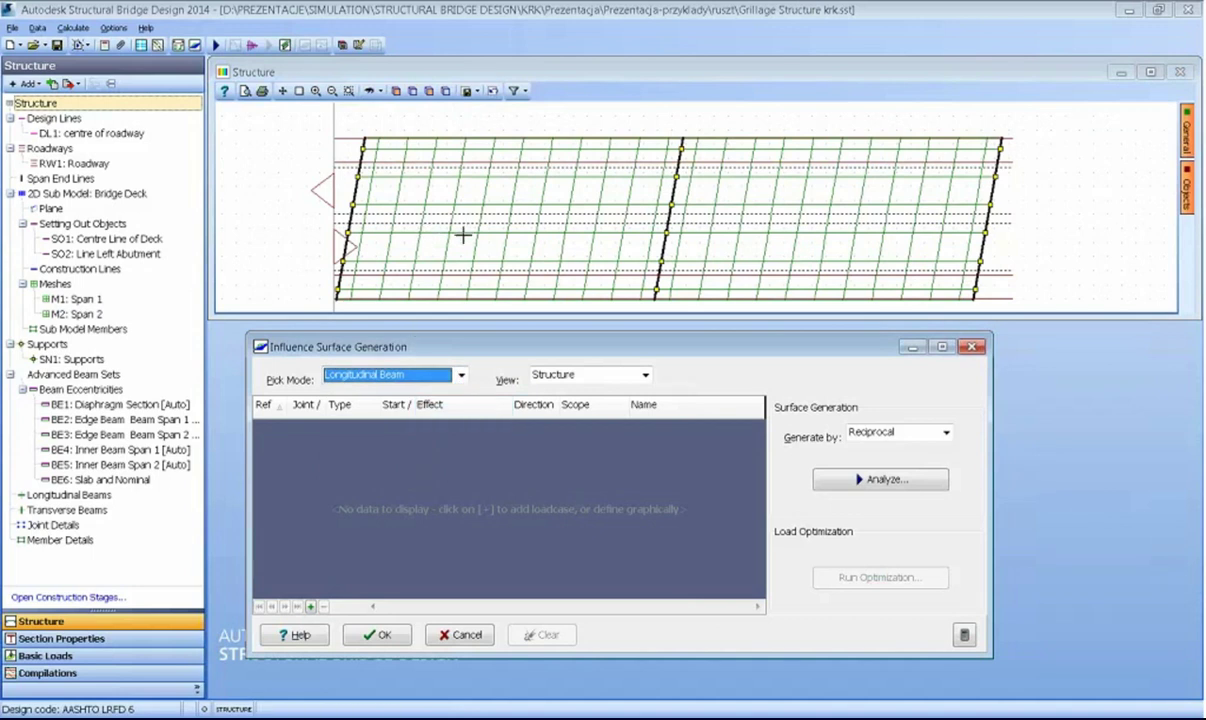
left_click(463, 234)
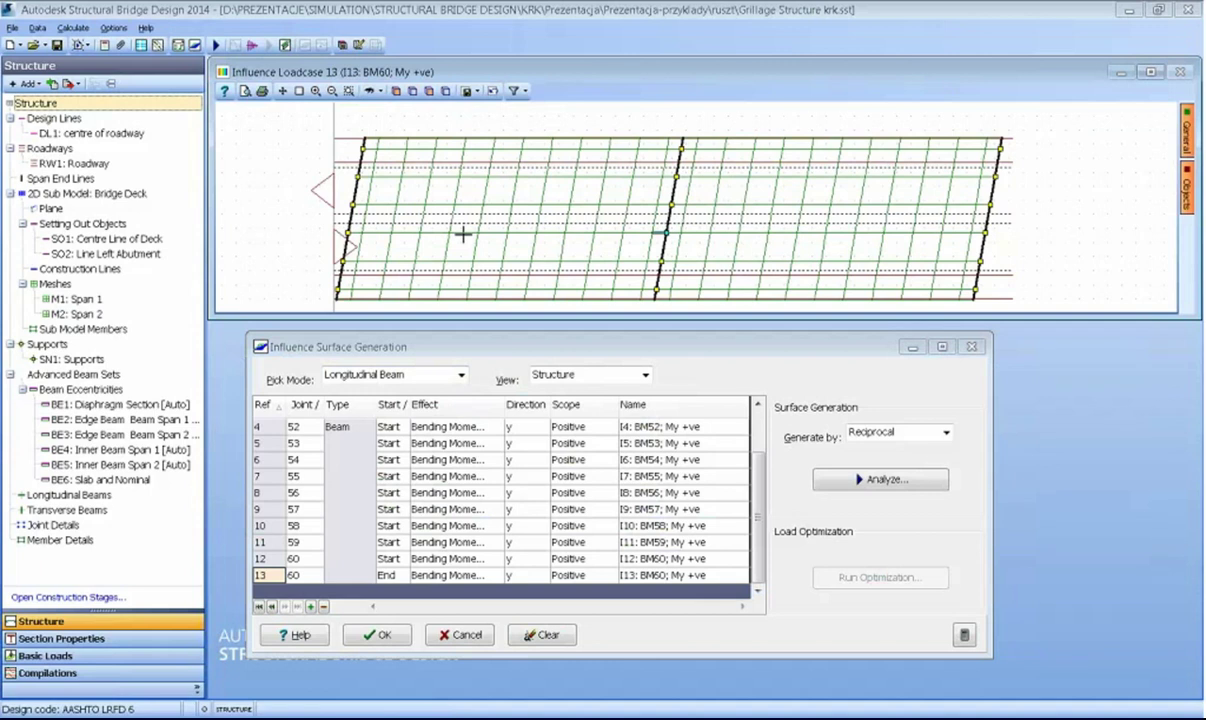
left_click(899, 481)
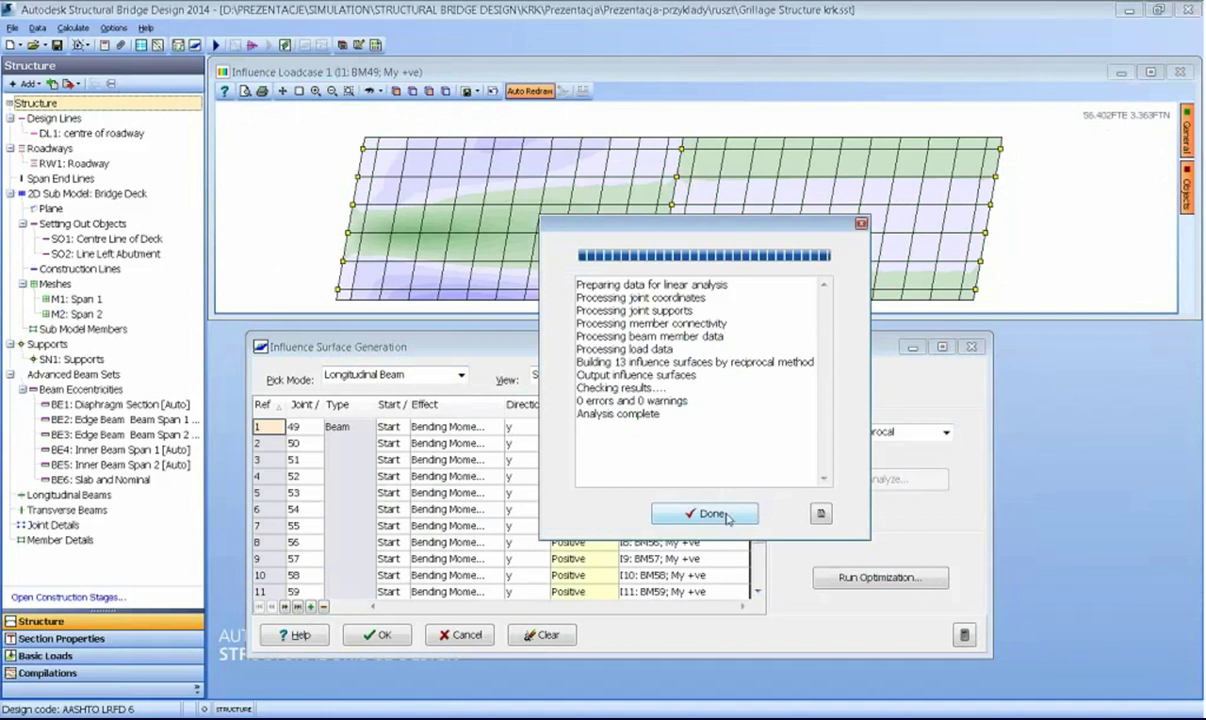
left_click(716, 513)
- Examine the longitudinal beam's influence surfaces in an isometric view, going through the load cases from the first one
left_click(371, 90)
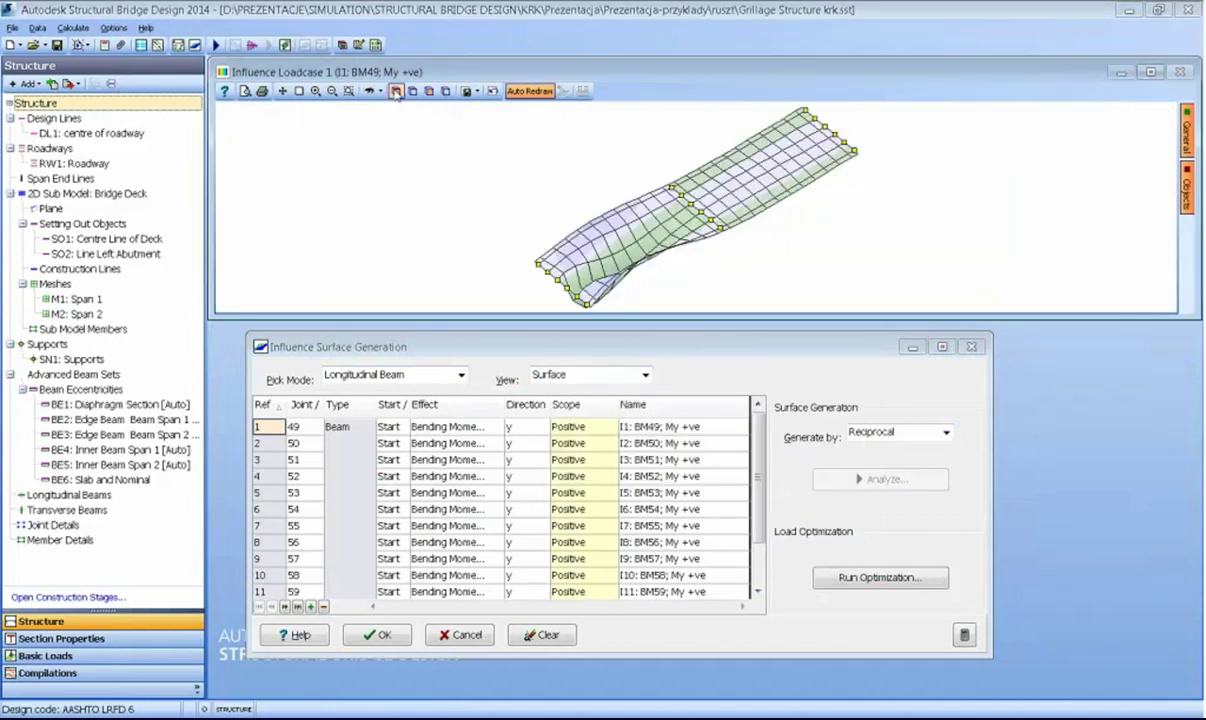
left_click(270, 428)
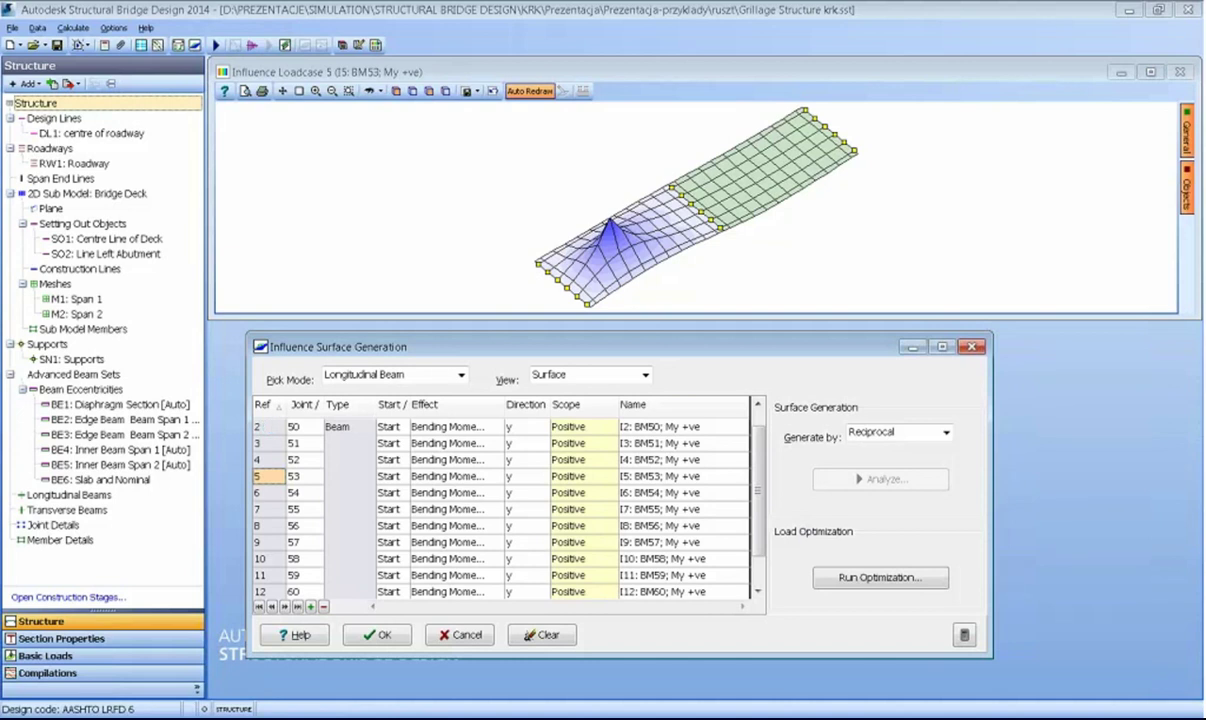
- Open the load optimization, exclude the Strength-II limit state, and set the scope to Both
left_click(945, 580)
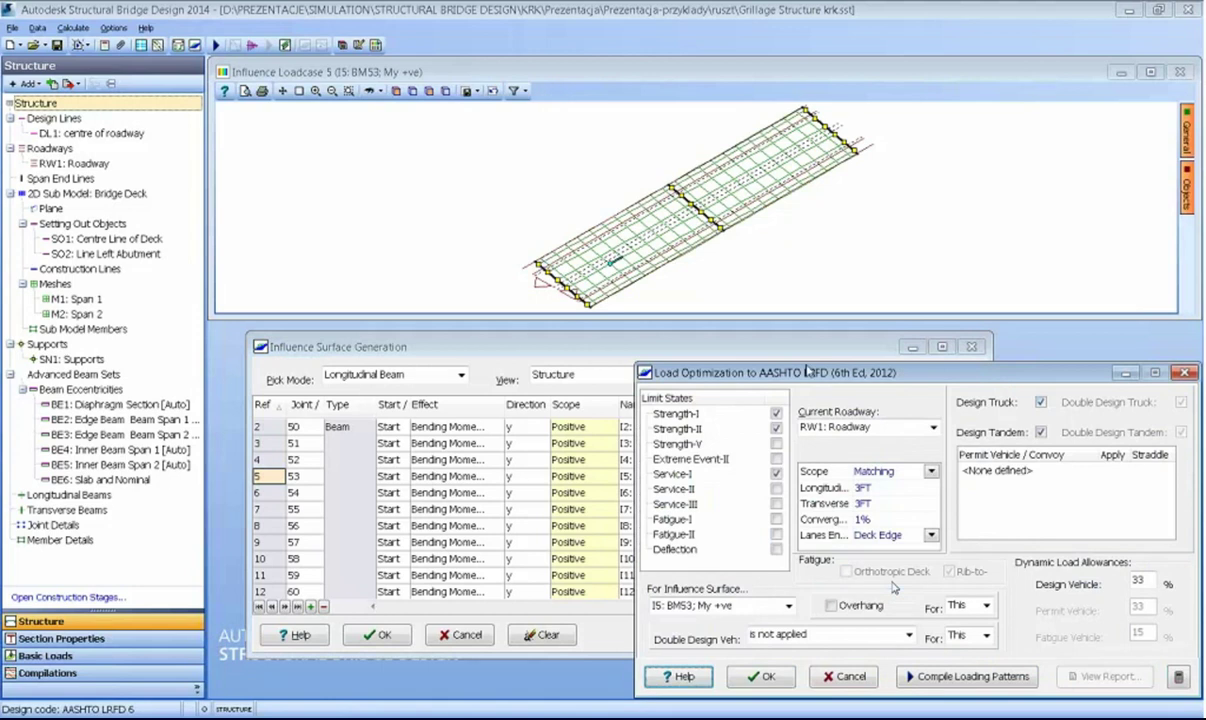
left_click_drag(780, 372, 727, 268)
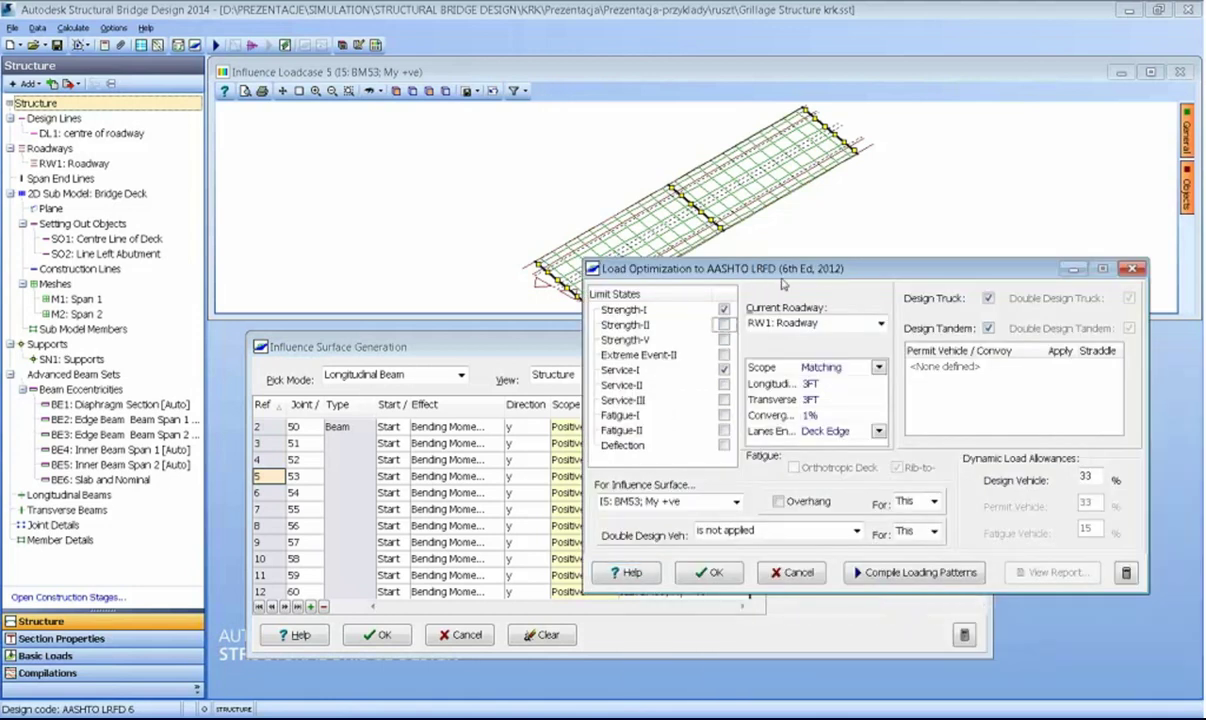
left_click_drag(748, 262, 657, 256)
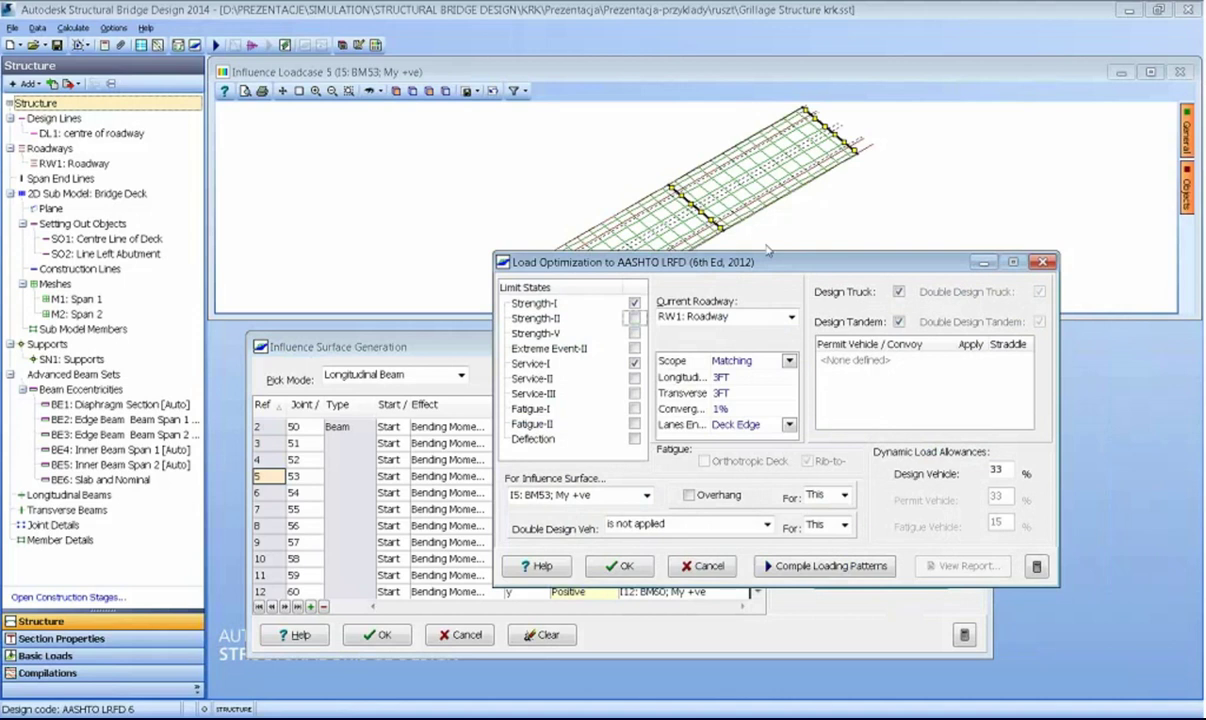
left_click_drag(733, 257, 719, 241)
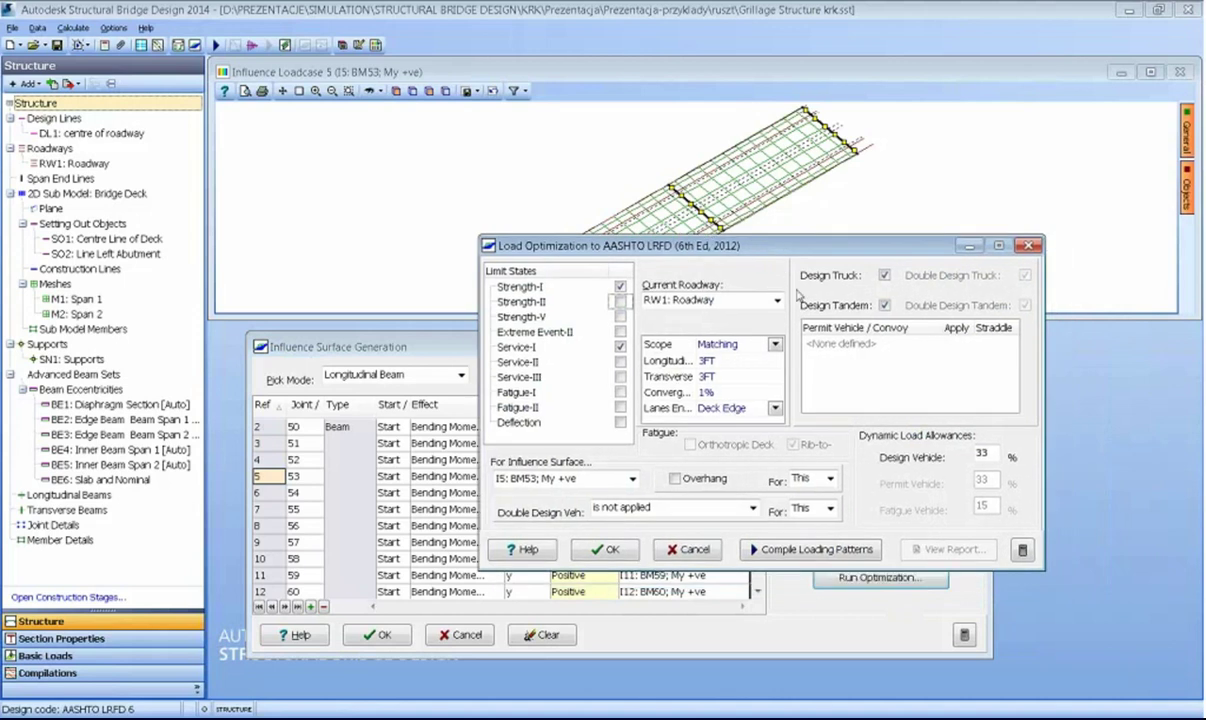
left_click(775, 346)
left_click(690, 370)
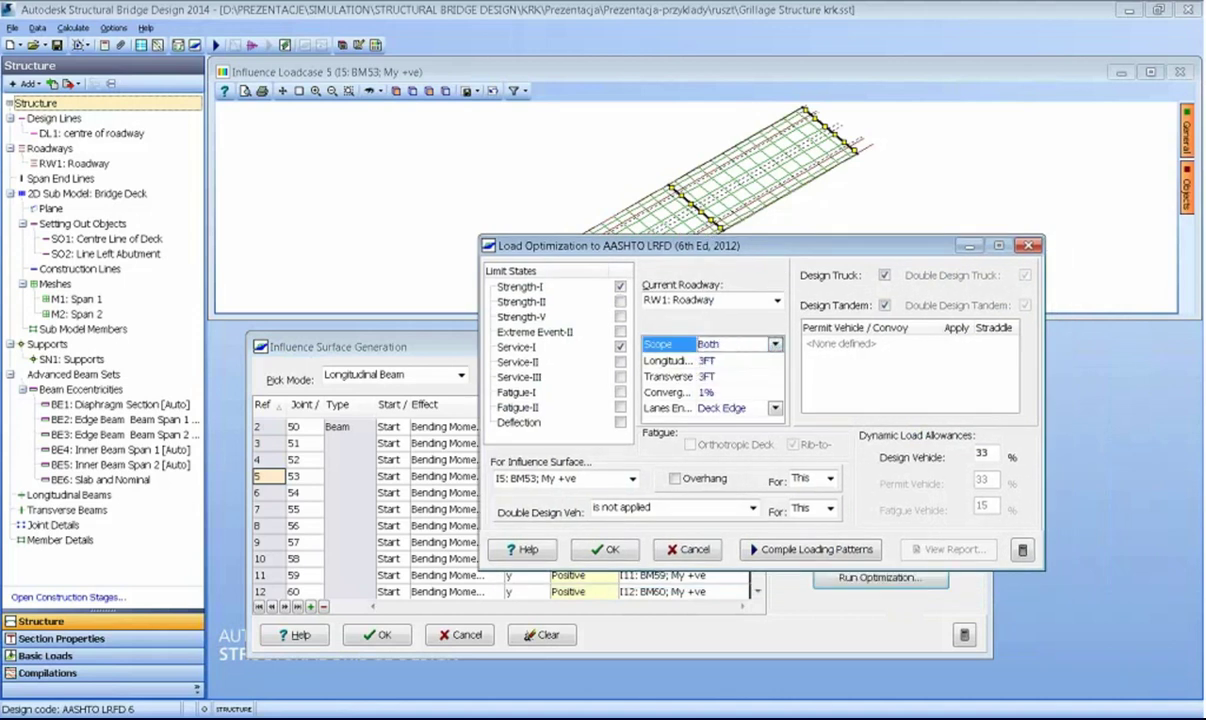
- Apply double design vehicles only for negative moments and interior reactions, and compile the loading patterns
left_click(681, 509)
left_click(663, 553)
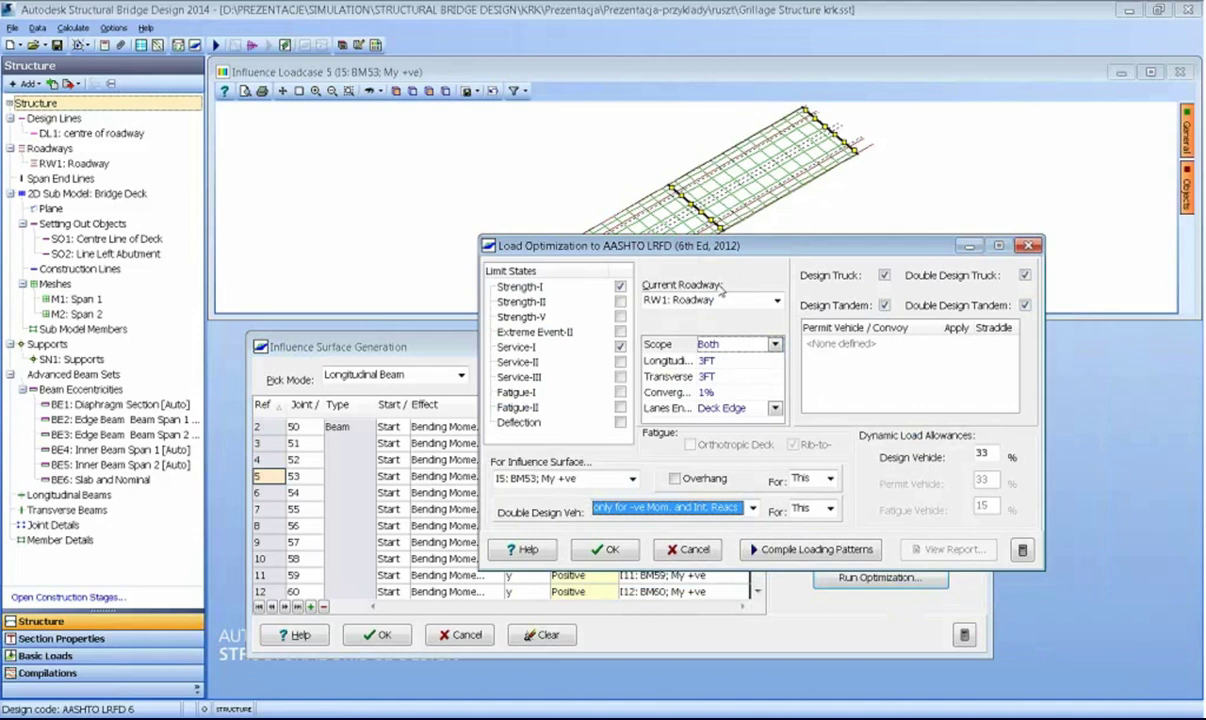
left_click(793, 550)
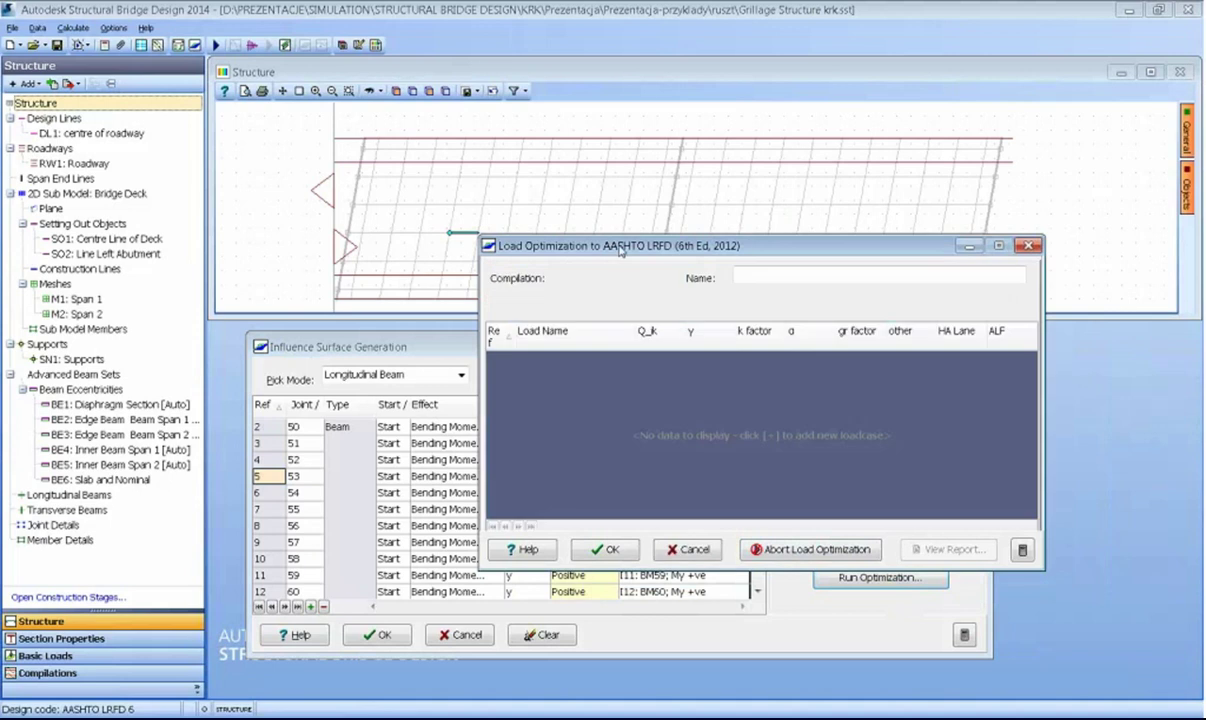
left_click_drag(620, 250, 773, 221)
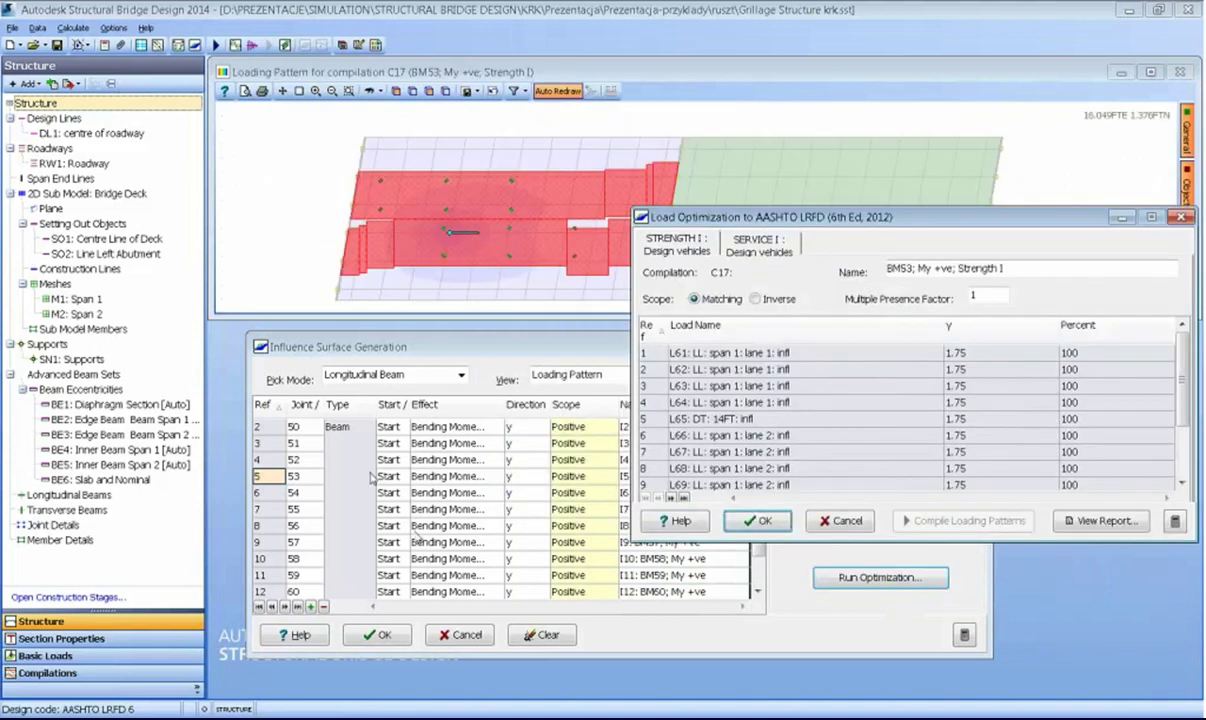
- Show the Strength I loading pattern for the influence load case of beam element 50
left_click(495, 430)
key("Return")
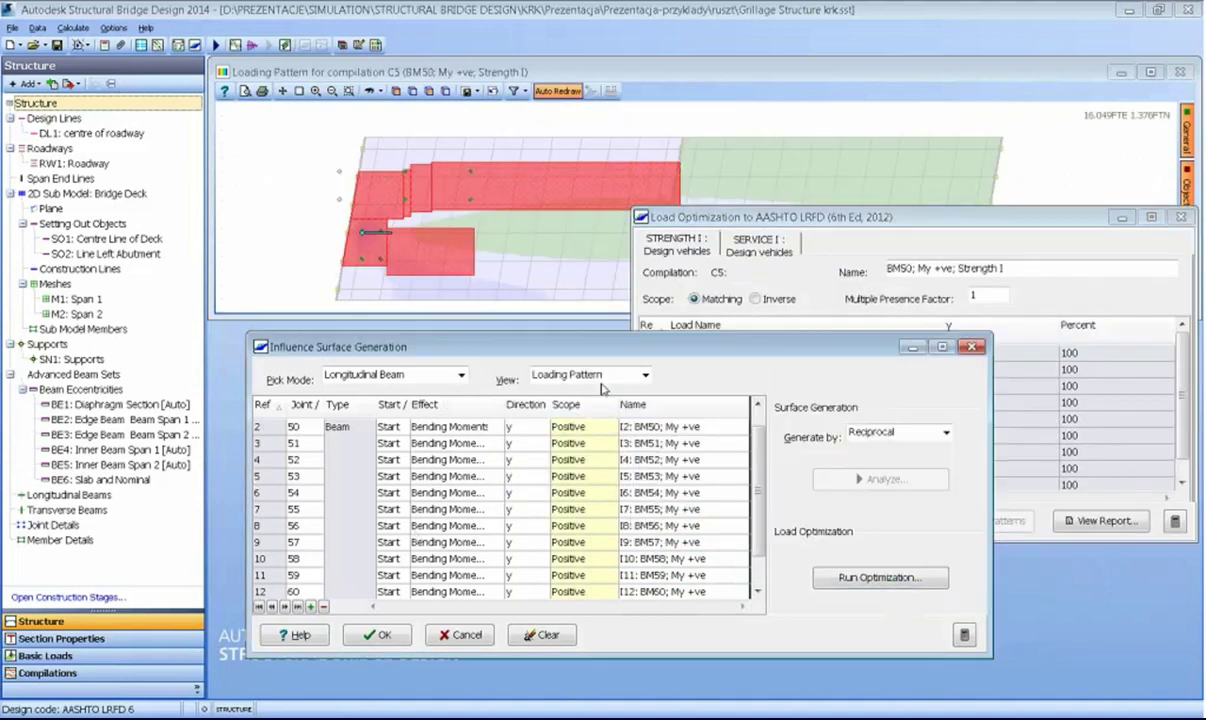
left_click(498, 443)
left_click(593, 386)
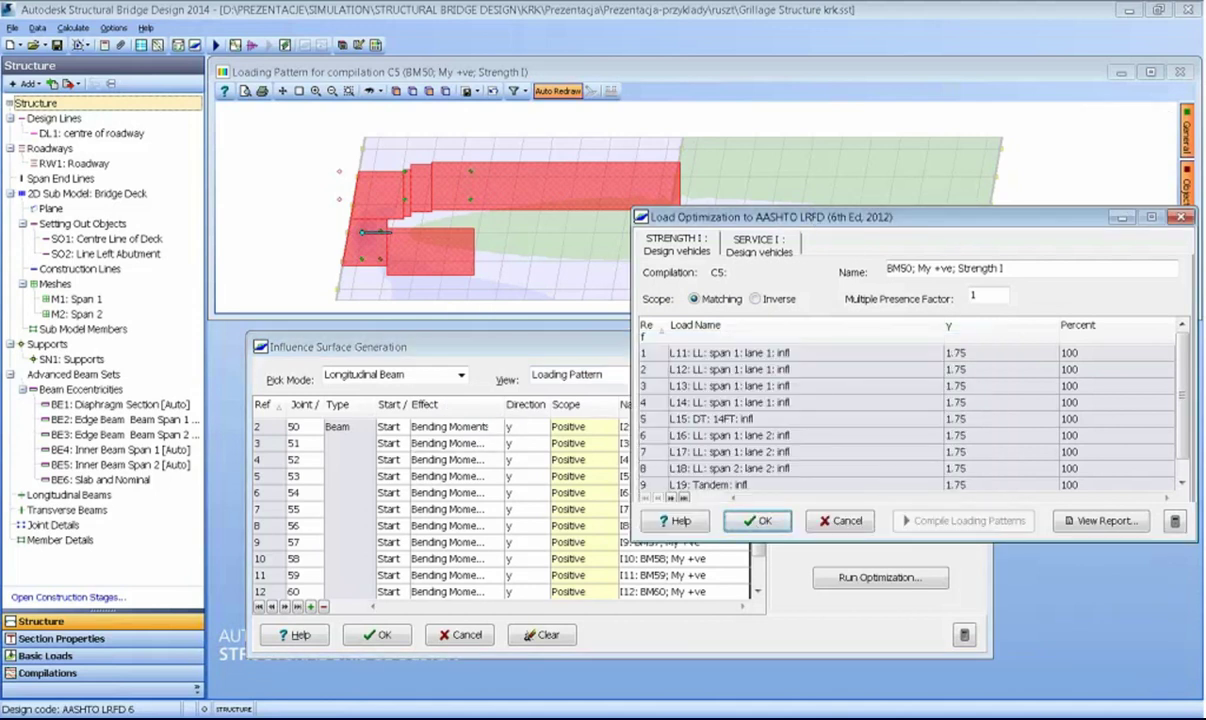
left_click(491, 430)
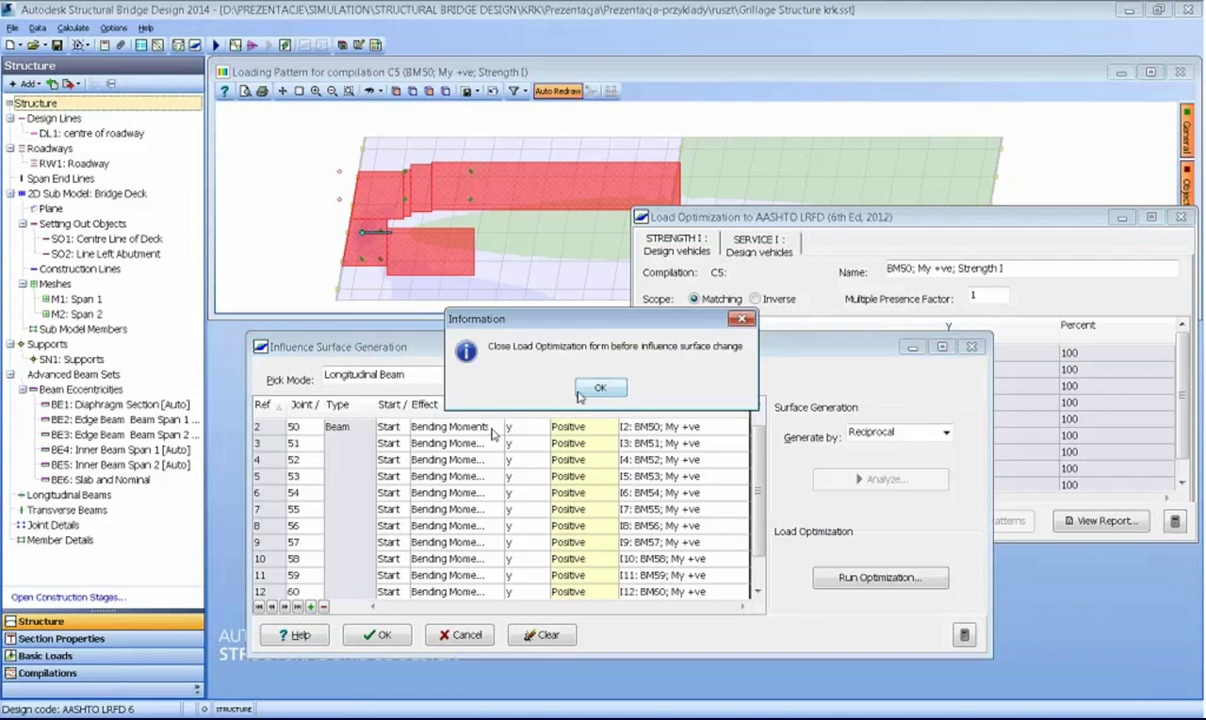
left_click(603, 385)
- Examine individual lane loads in beam element 50's Strength I compilation, view its Service I loading pattern, and close the load optimization
left_click_drag(790, 217, 644, 220)
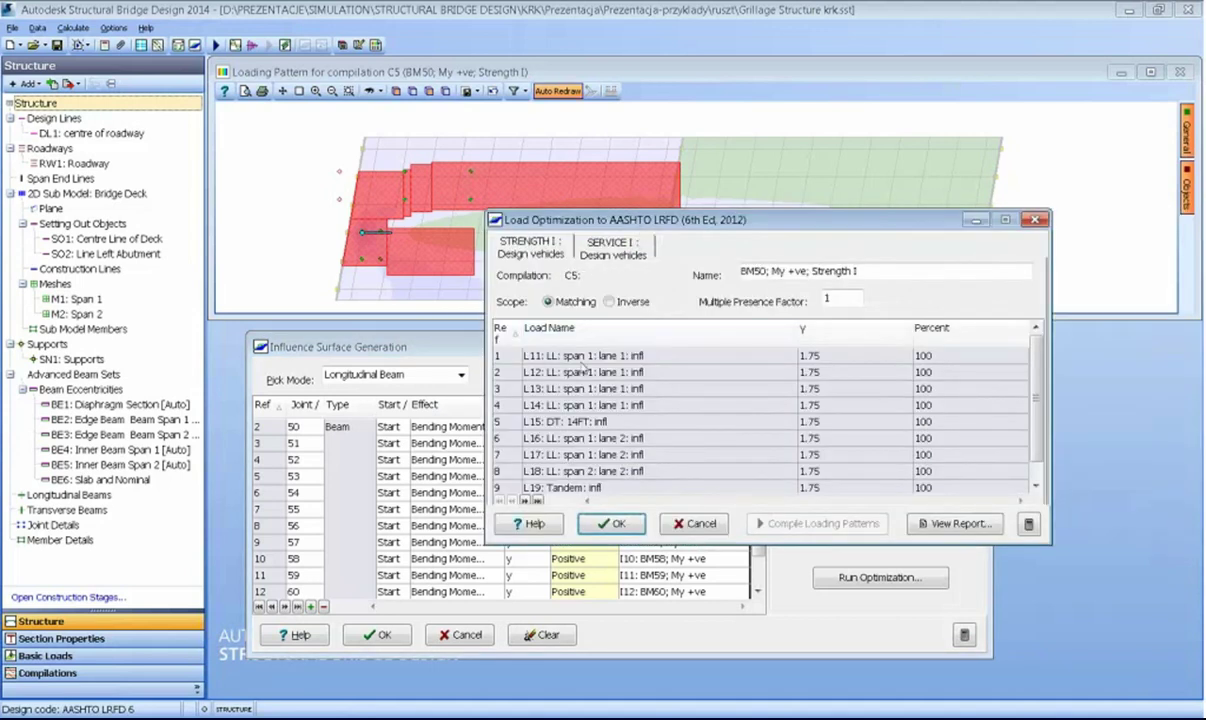
left_click(580, 388)
left_click_drag(584, 414, 548, 438)
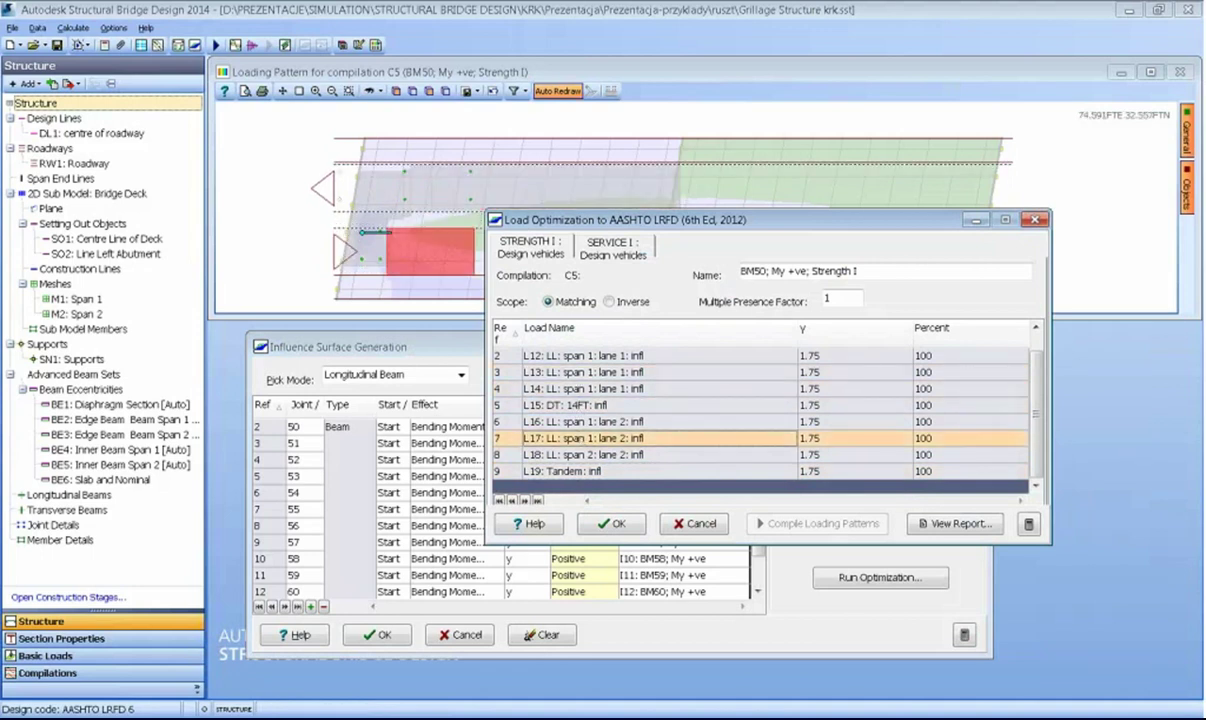
left_click(613, 247)
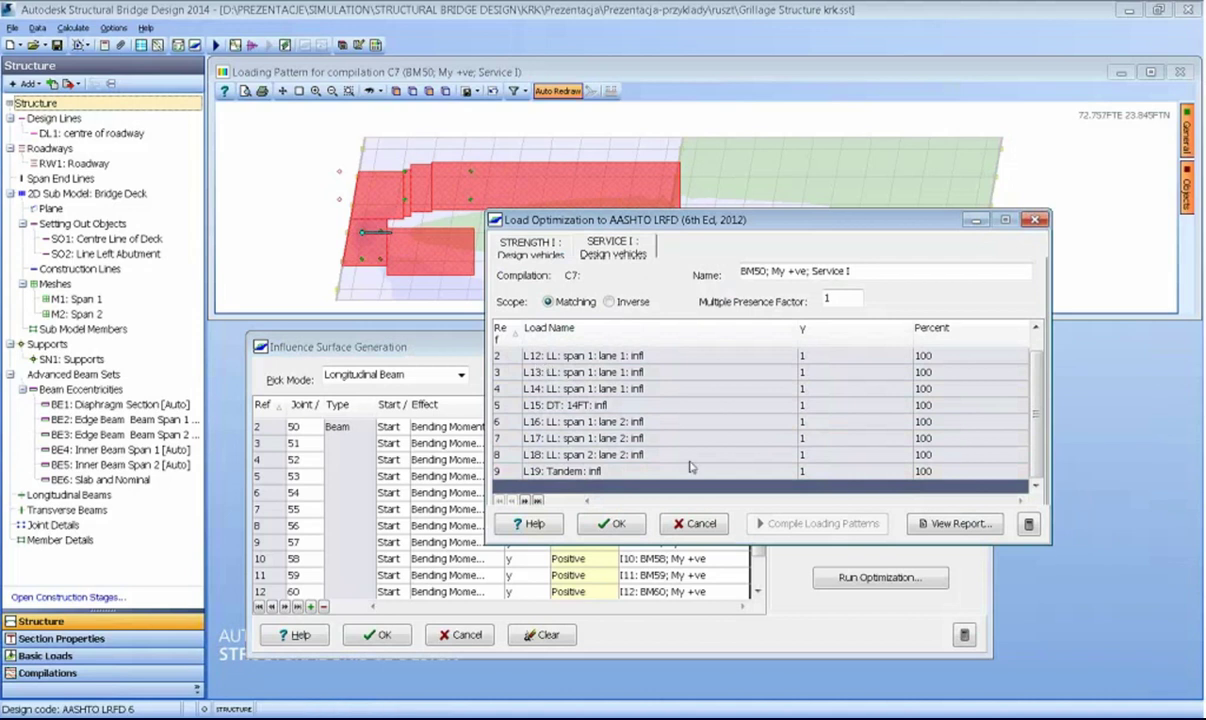
left_click(610, 525)
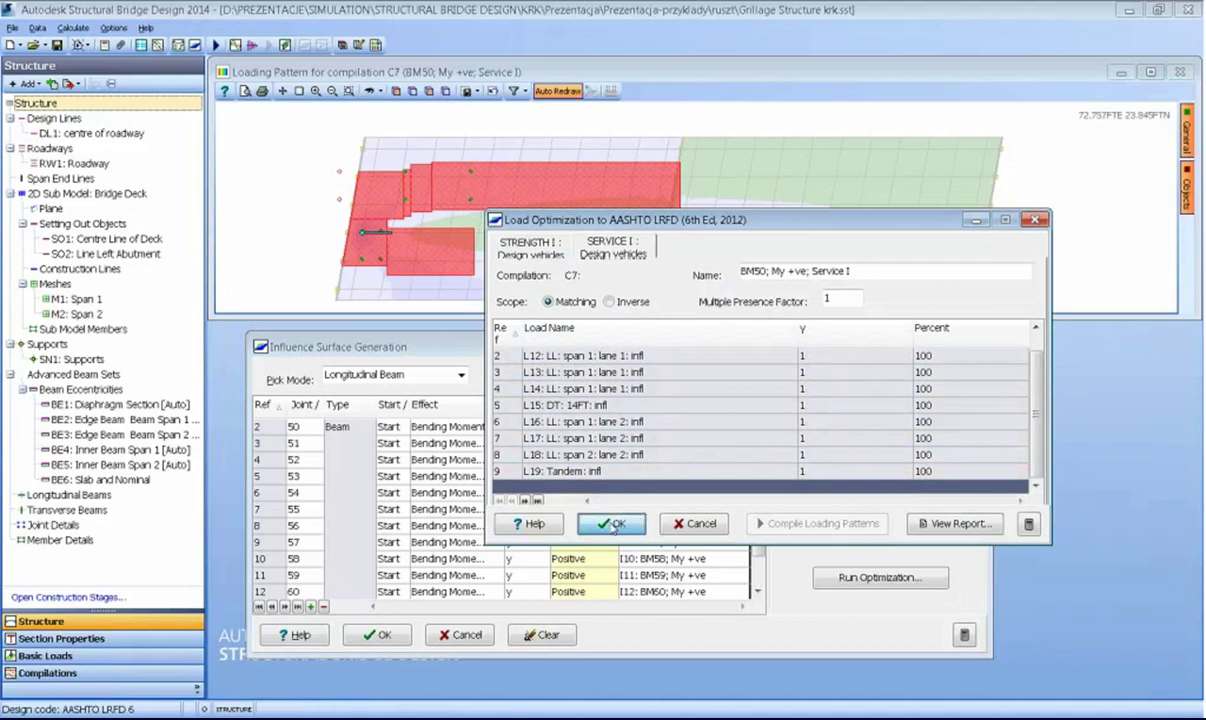
- Change the influence scope to Negative for all elements of the longitudinal beam, including element 49
left_click(455, 426)
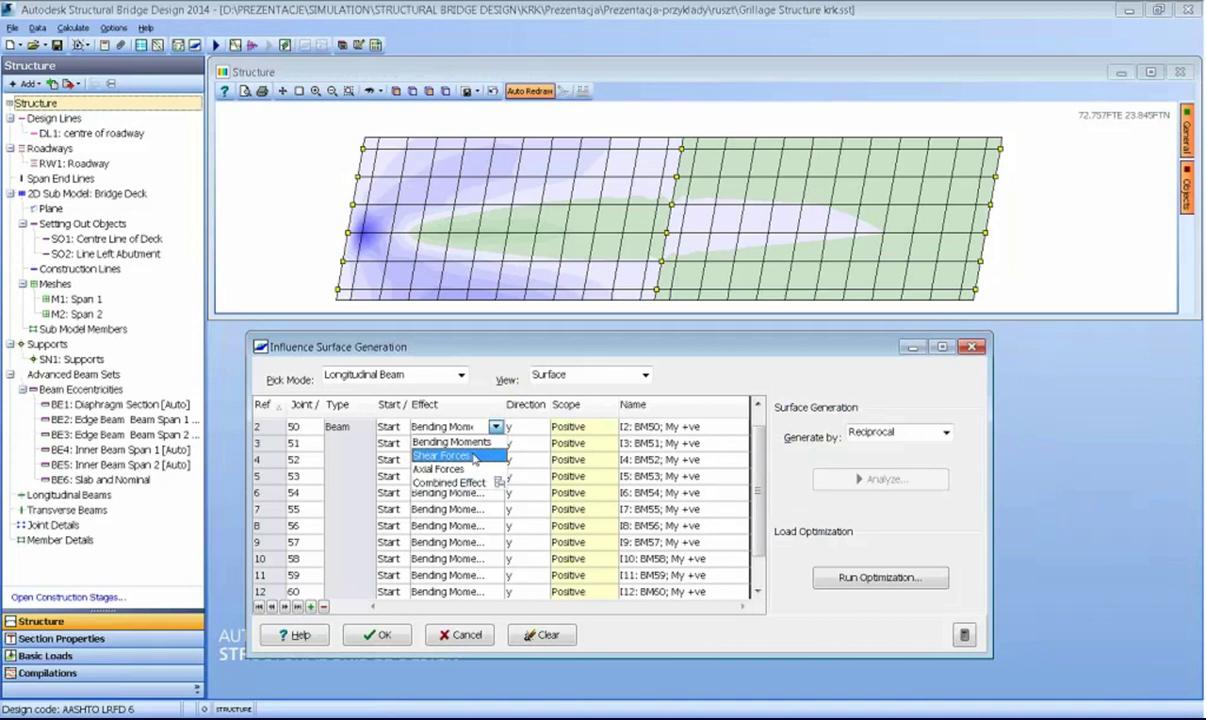
left_click(503, 362)
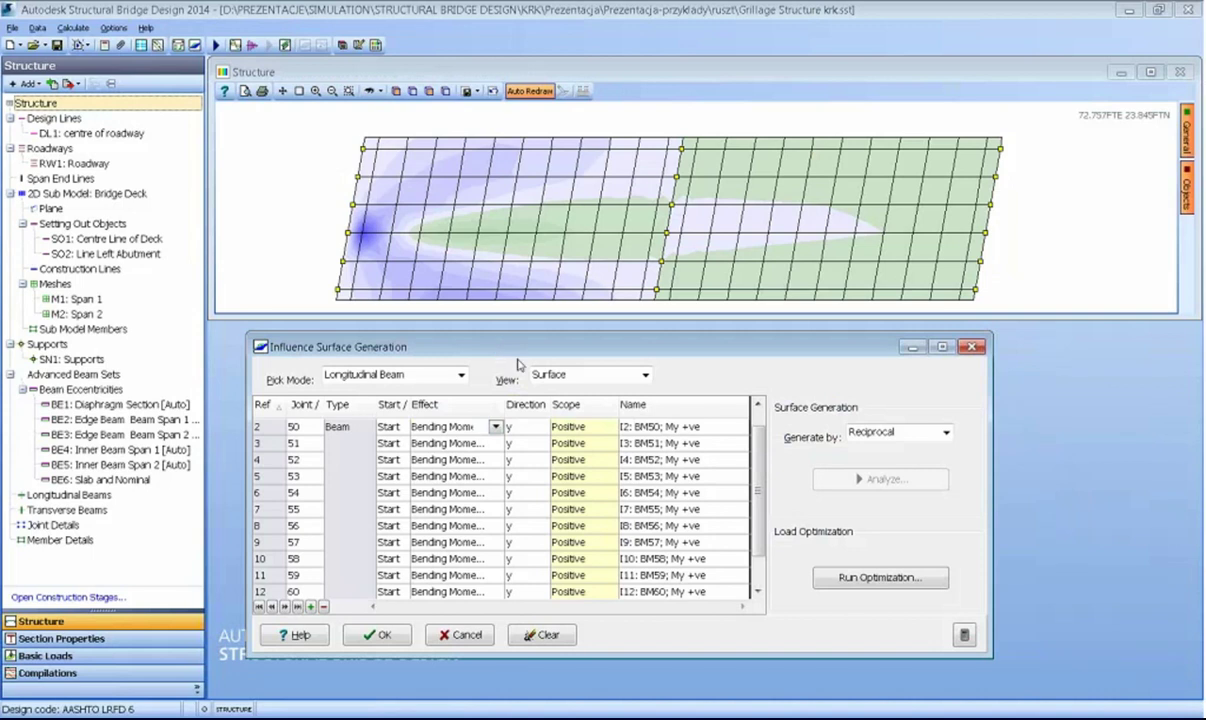
left_click(578, 427)
left_click(590, 457)
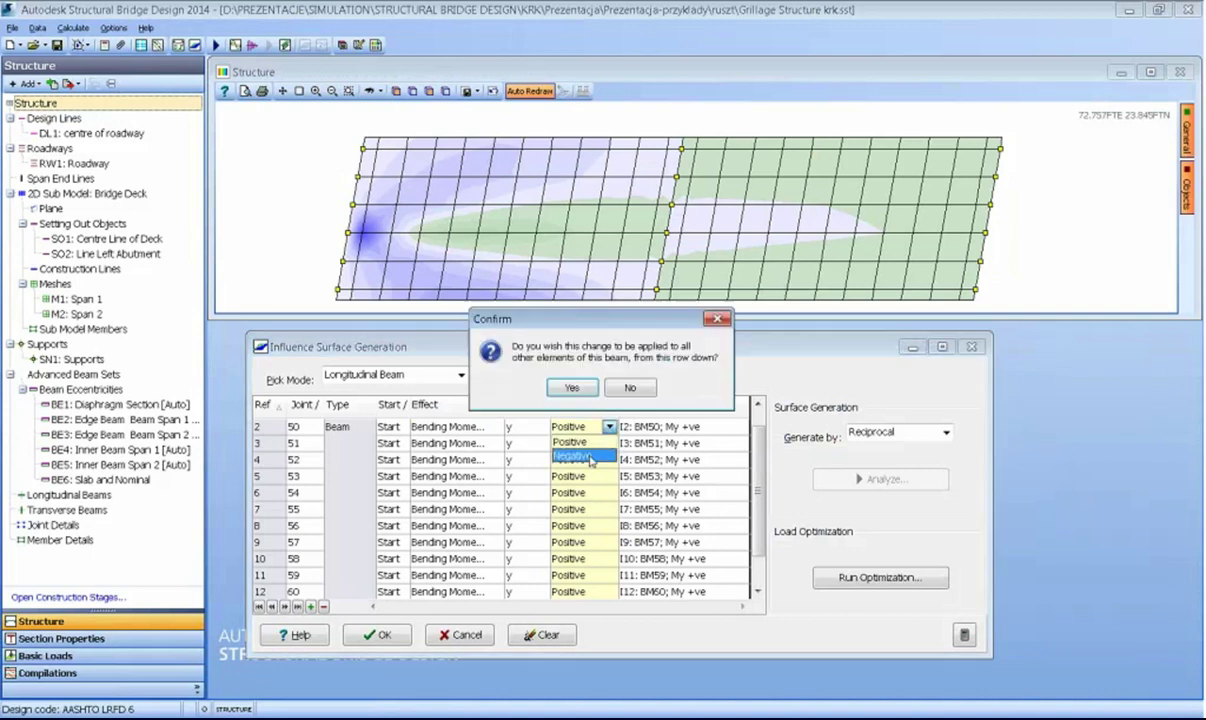
left_click(615, 385)
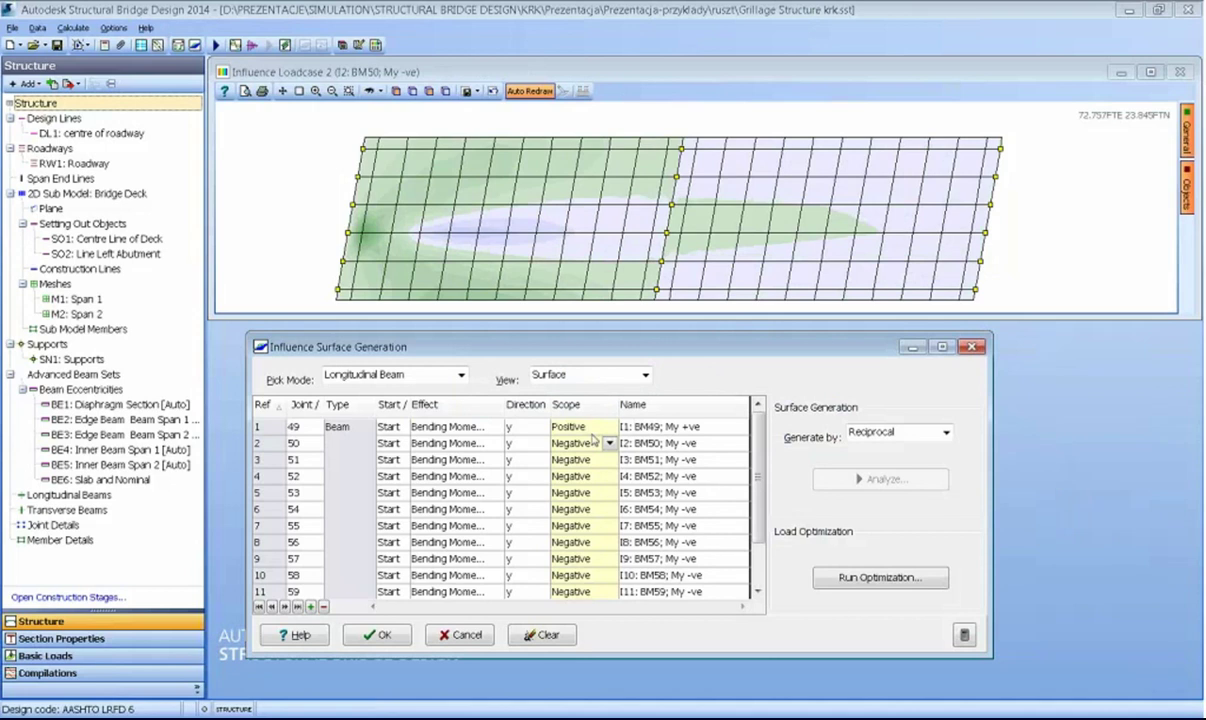
left_click(576, 426)
left_click(609, 426)
left_click(590, 459)
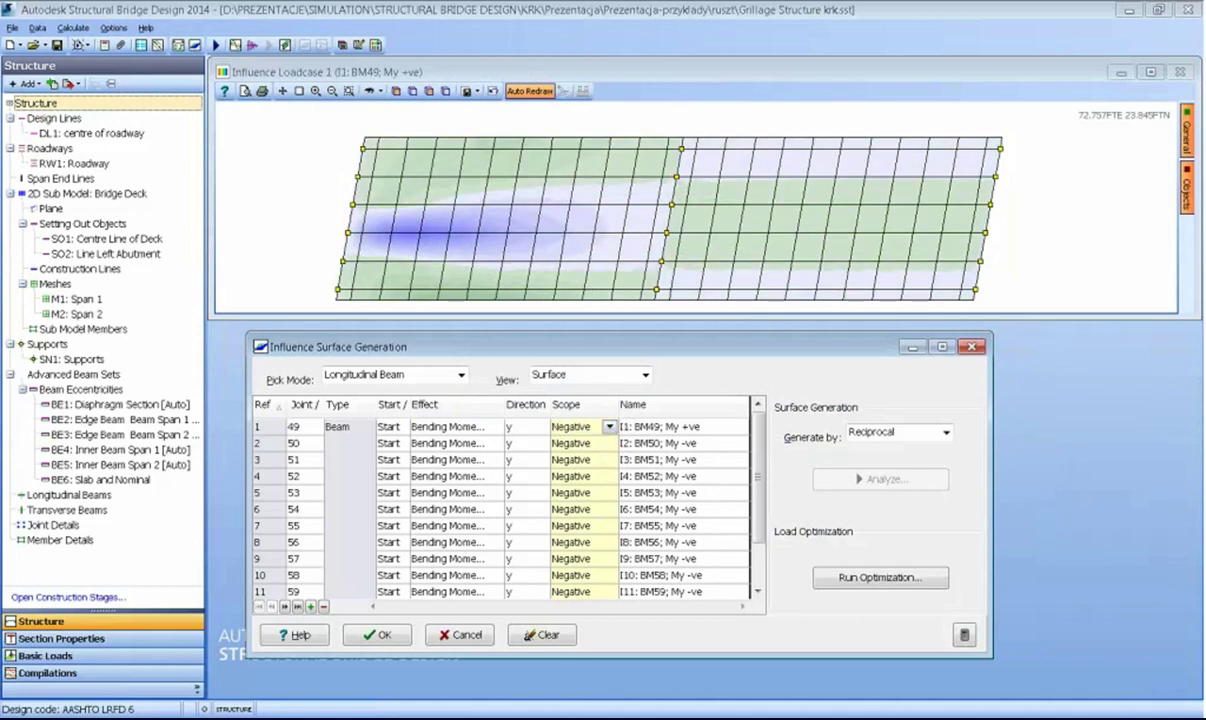
- Examine the beam's negative-moment influence surfaces in an isometric view, and accept the influence surface definitions
middle_click_drag(256, 240, 395, 92)
left_click(395, 91)
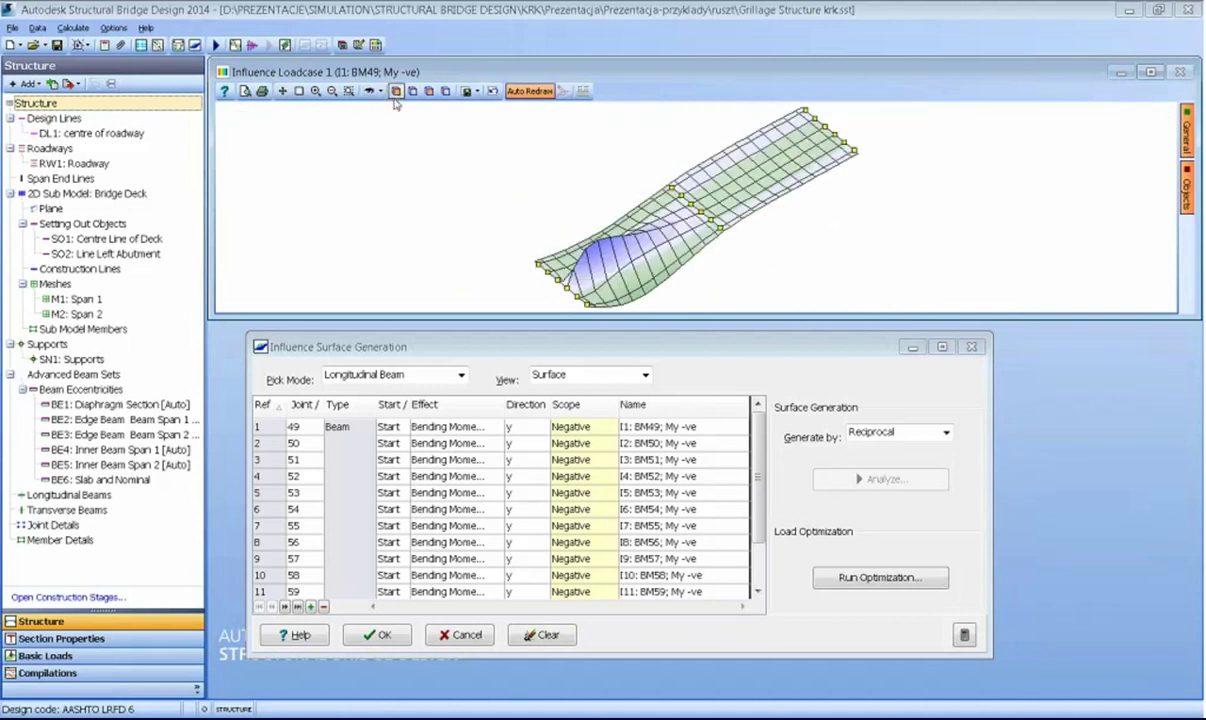
left_click(268, 428)
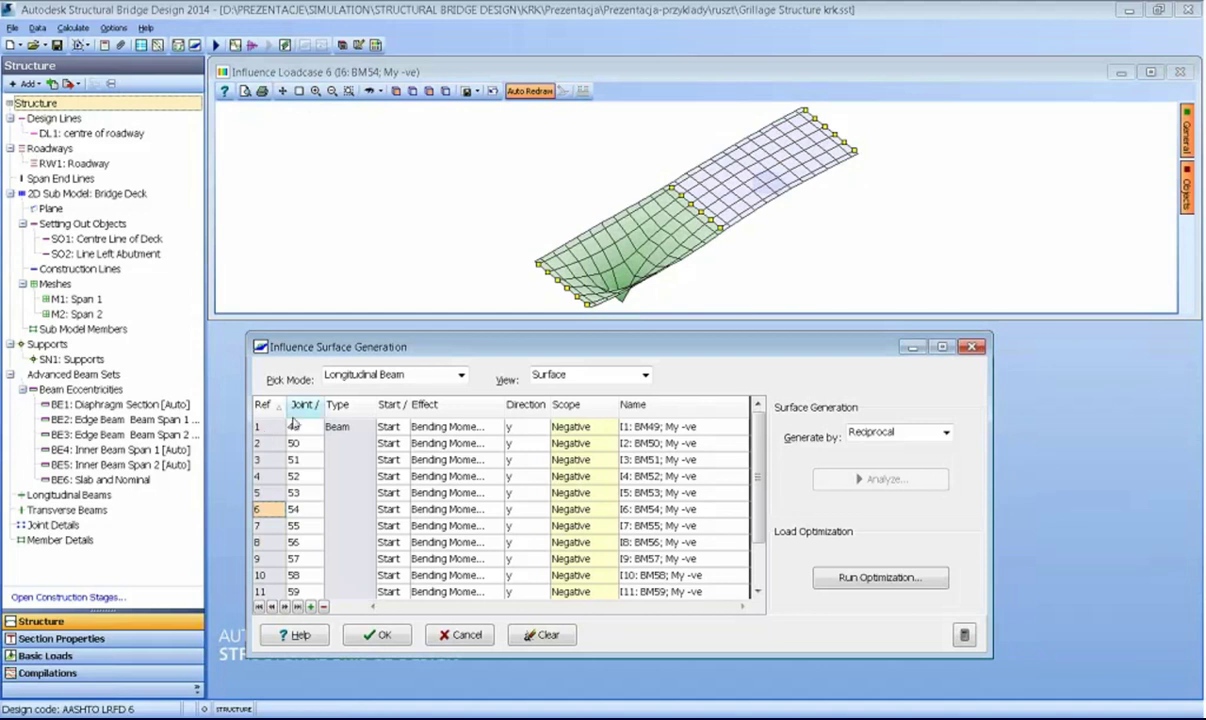
left_click(376, 642)
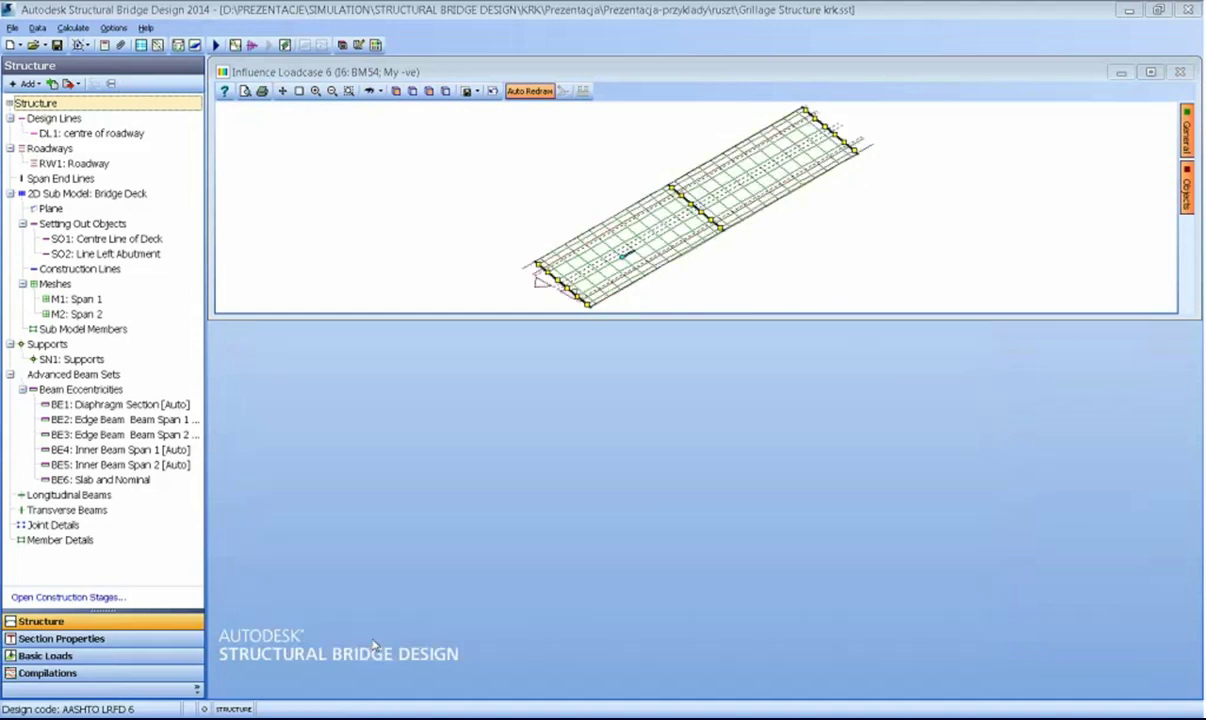
- Review the generated lane loads among the basic loads, including the Span 1 lane 1 load L12
left_click(30, 657)
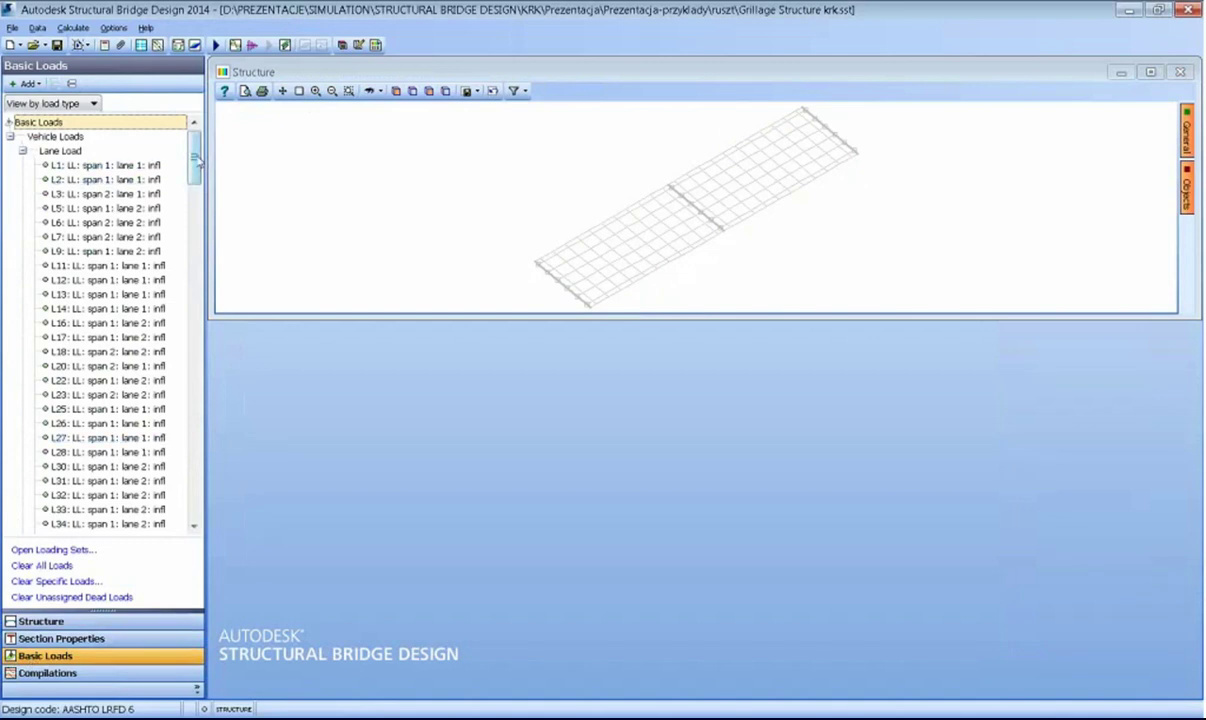
double_click(105, 307)
double_click(100, 323)
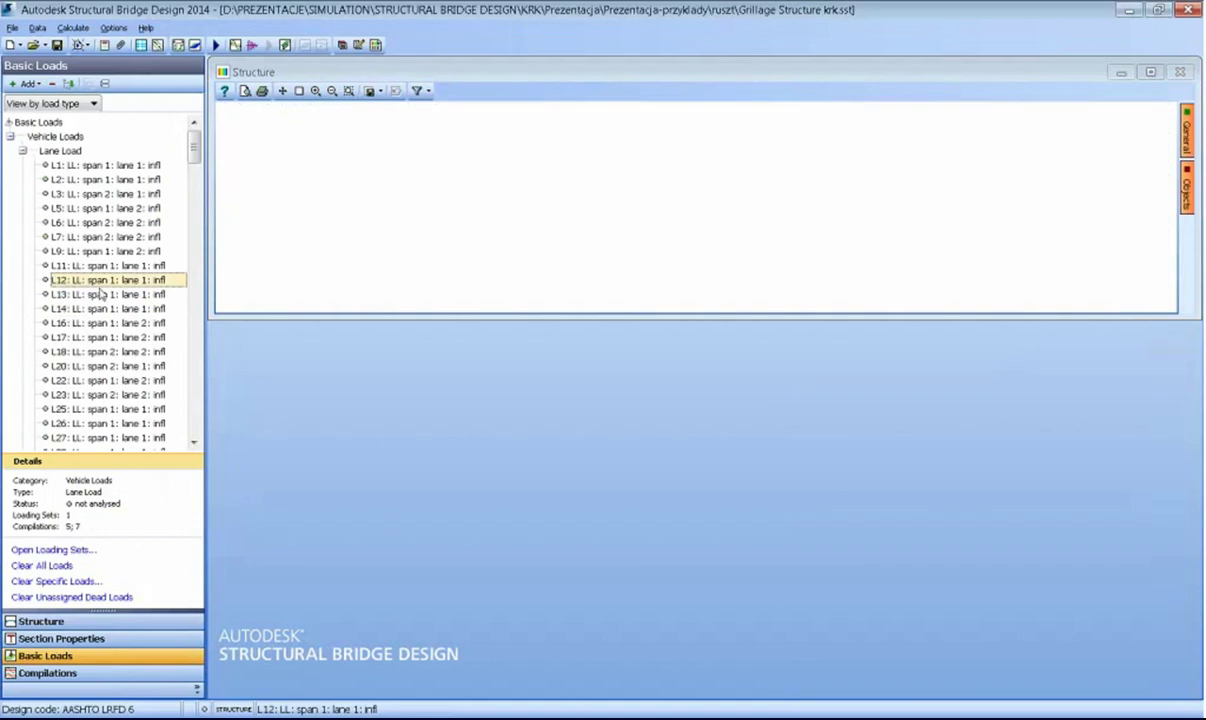
double_click(100, 351)
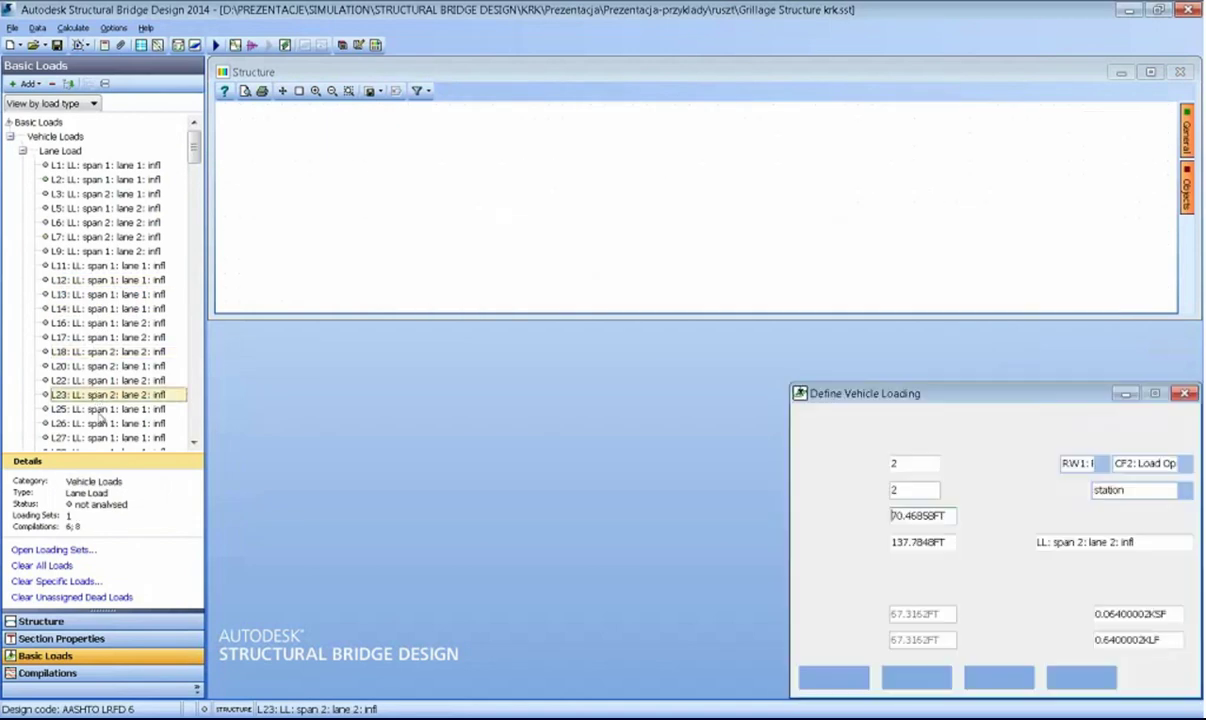
double_click(105, 294)
double_click(105, 280)
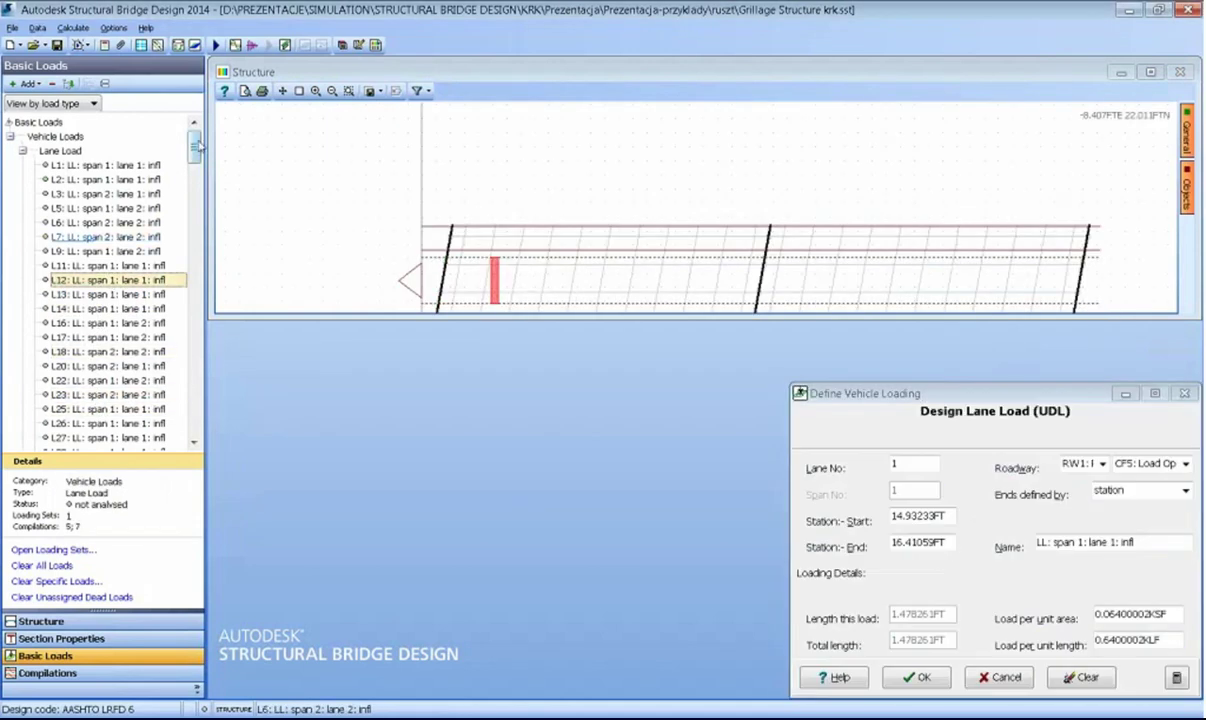
left_click_drag(194, 150, 197, 95)
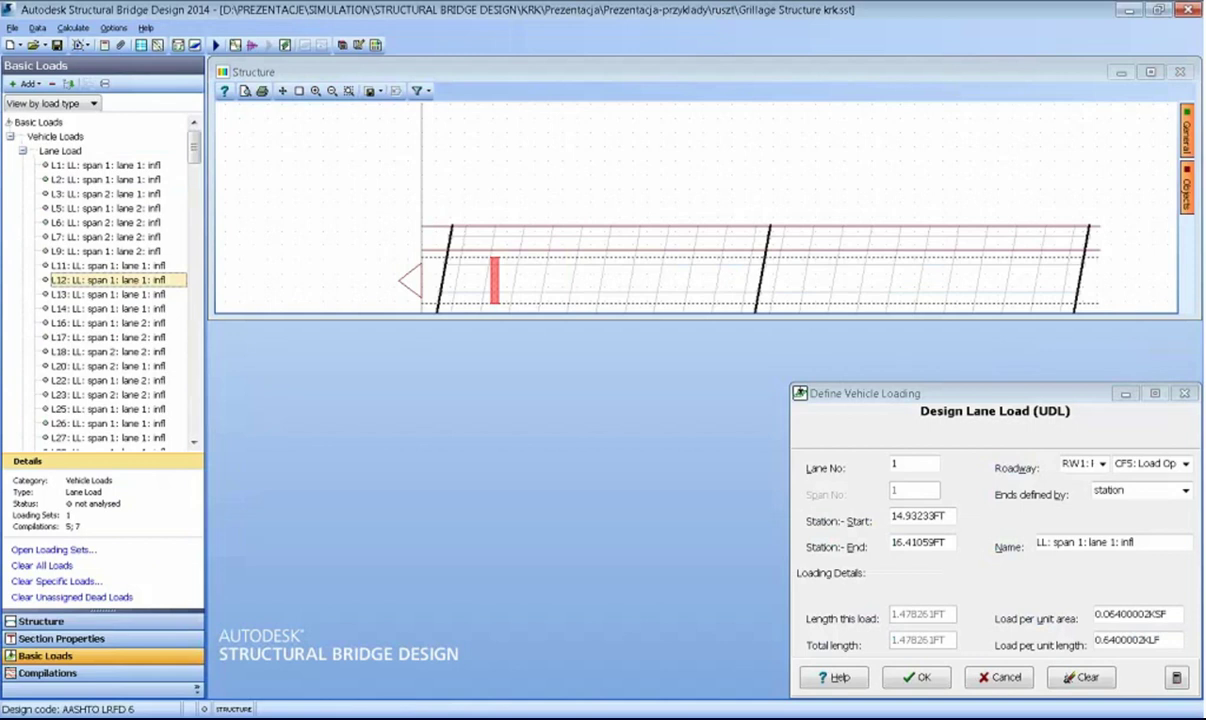
- Review the compilations assigned to the first three beam bending envelopes, covering Strength I and Service I, and close the envelope definitions
left_click(234, 45)
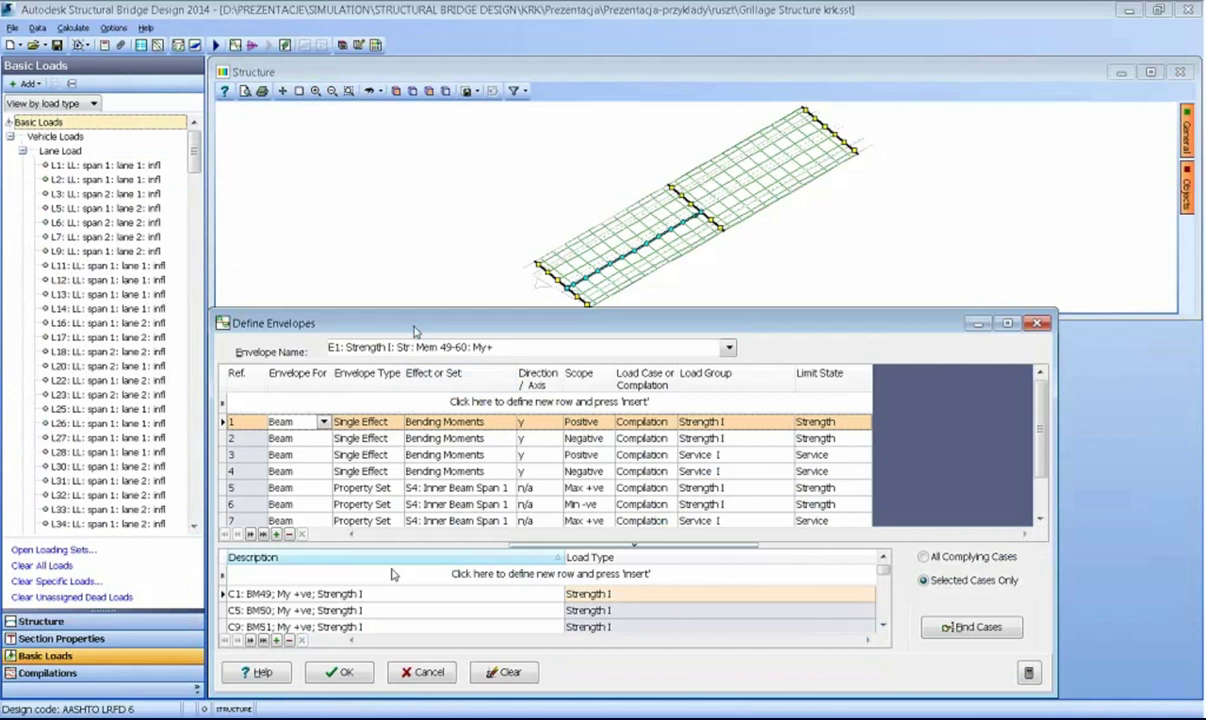
left_click(238, 440)
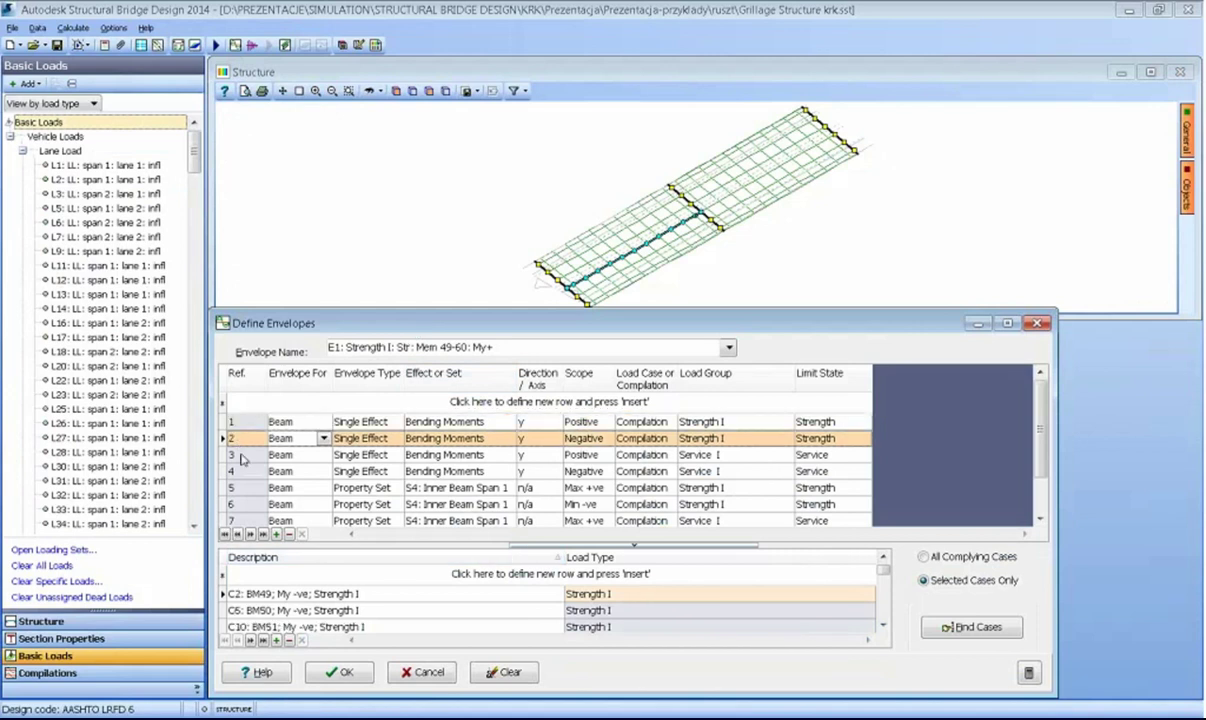
left_click(238, 455)
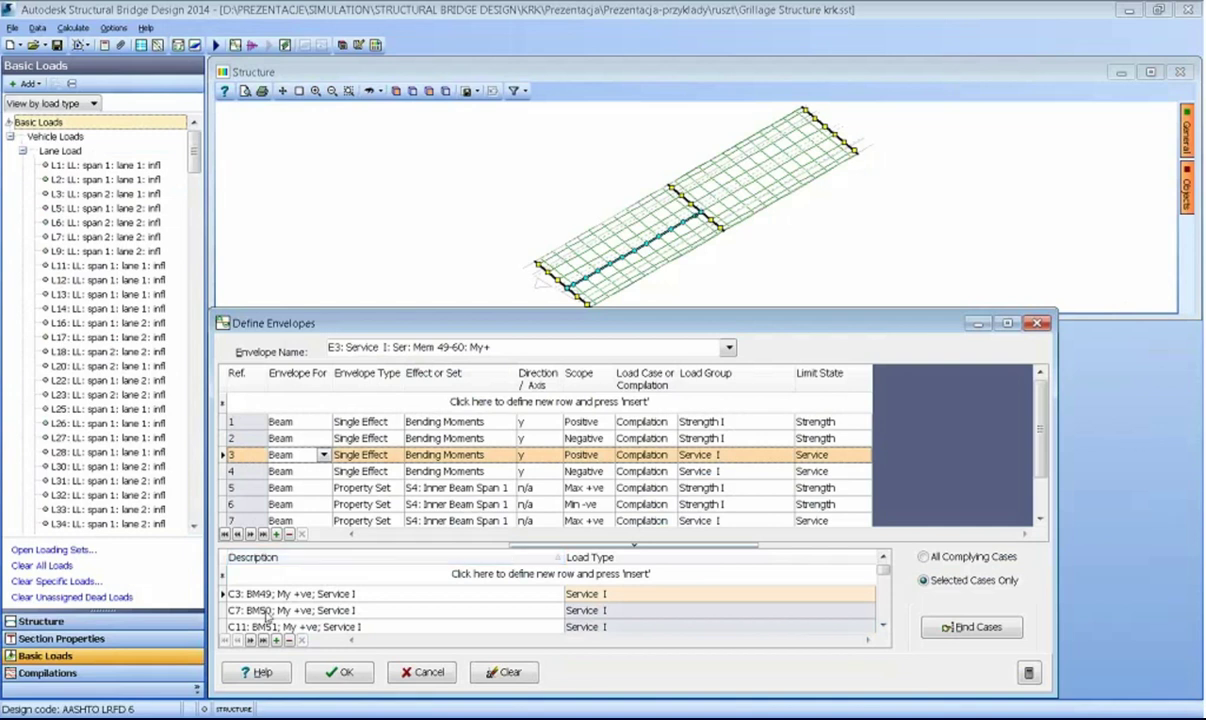
left_click(340, 672)
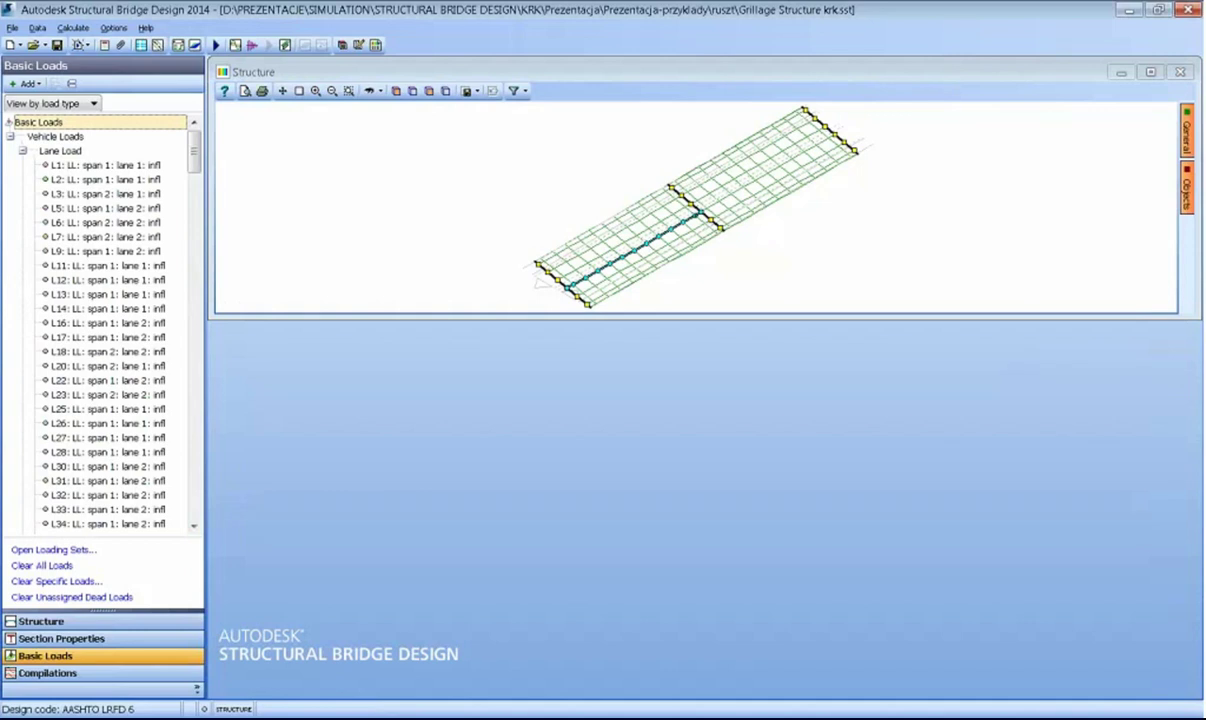
- Analyze the structure with the Load Optimisation Loading Set (LS1) active, and close the completed analysis log
left_click(216, 46)
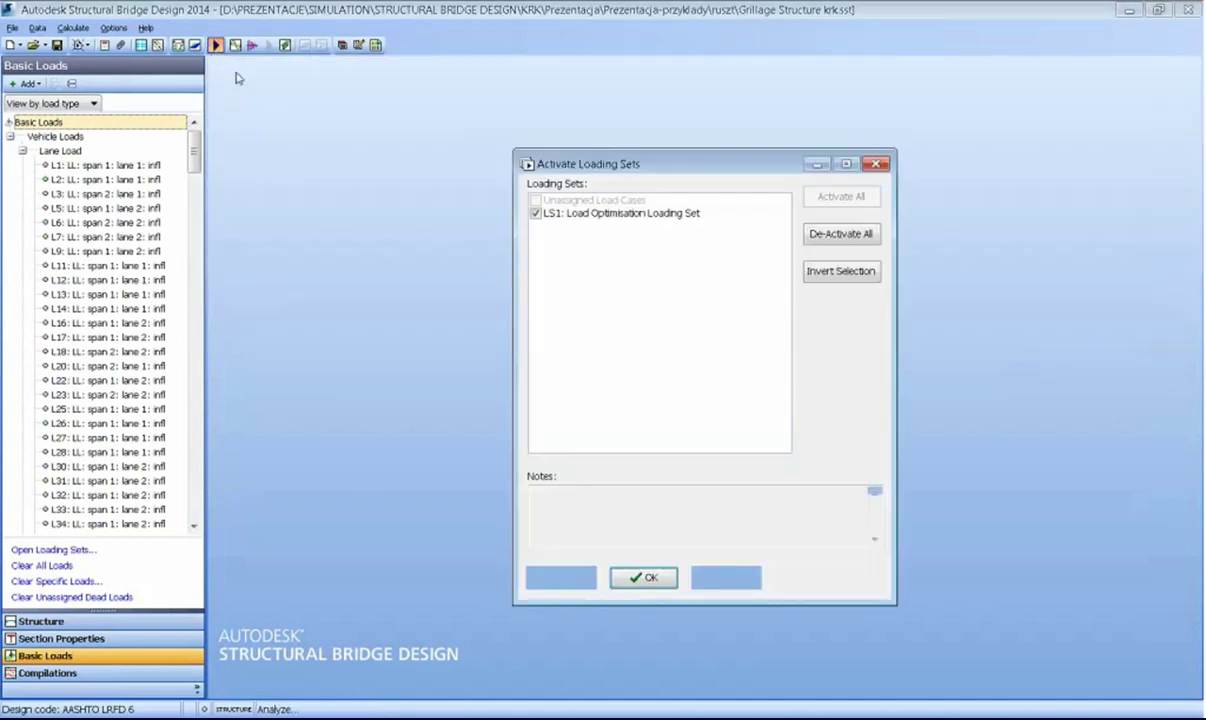
left_click(652, 578)
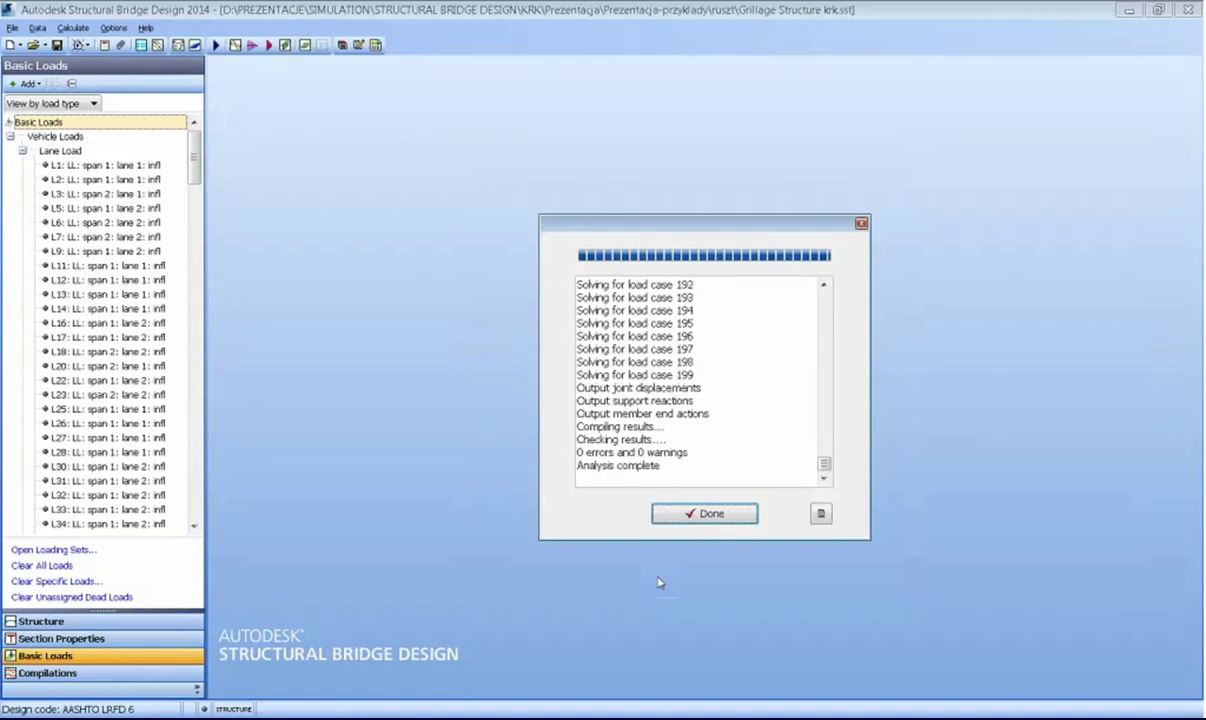
left_click(678, 517)
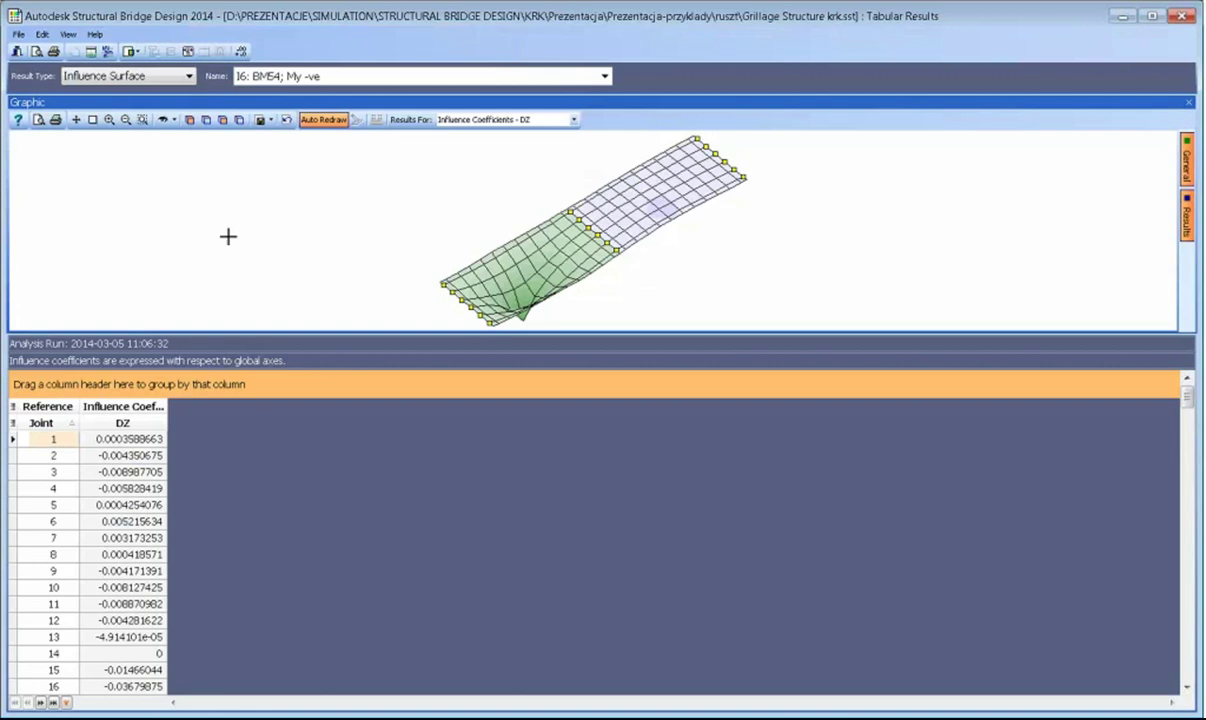
- Switch the tabular results from influence surfaces to envelopes to display the beam's bending moment envelope
left_click(165, 80)
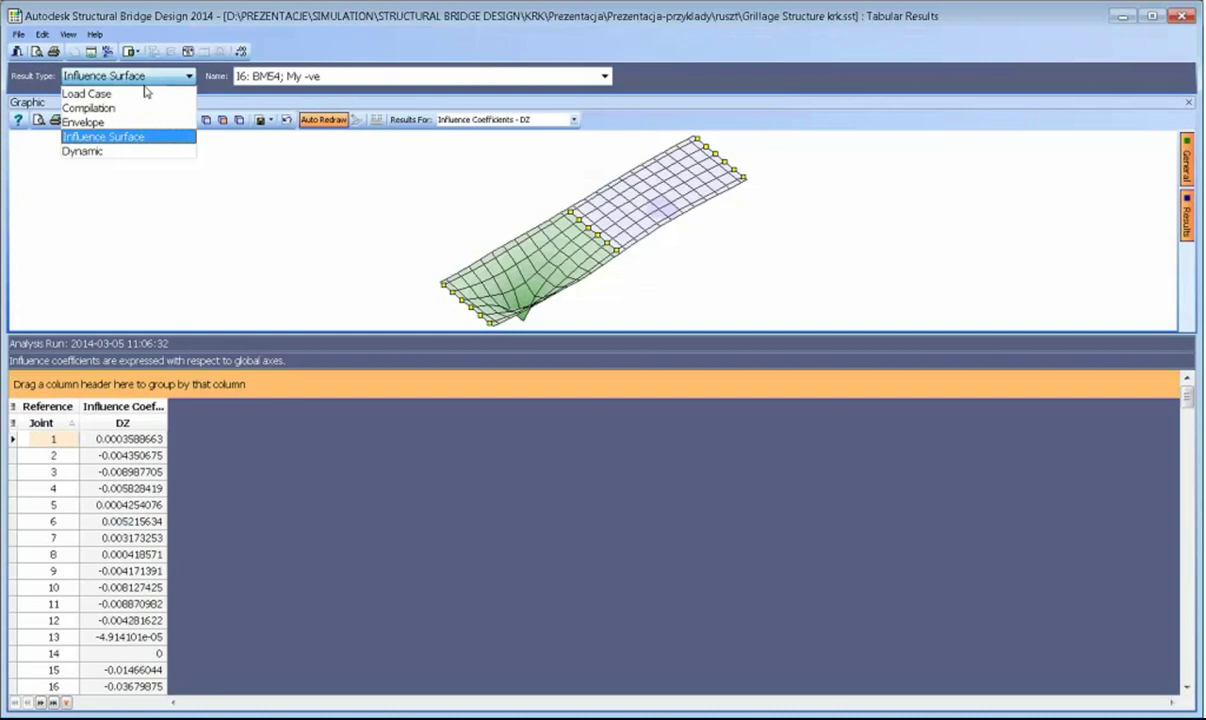
left_click(122, 122)
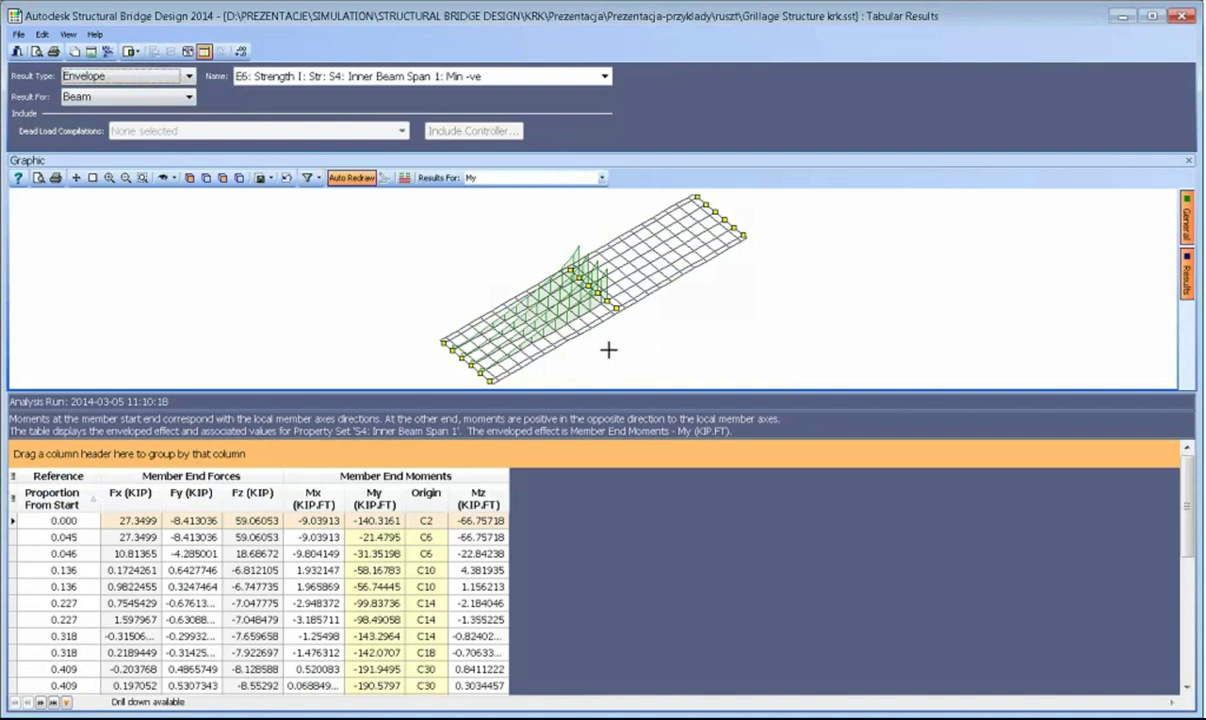
middle_click_drag(608, 347, 529, 314)
- Turn on result annotation for the envelope diagram, and limit it to the maximum value only
mouse_move(1187, 222)
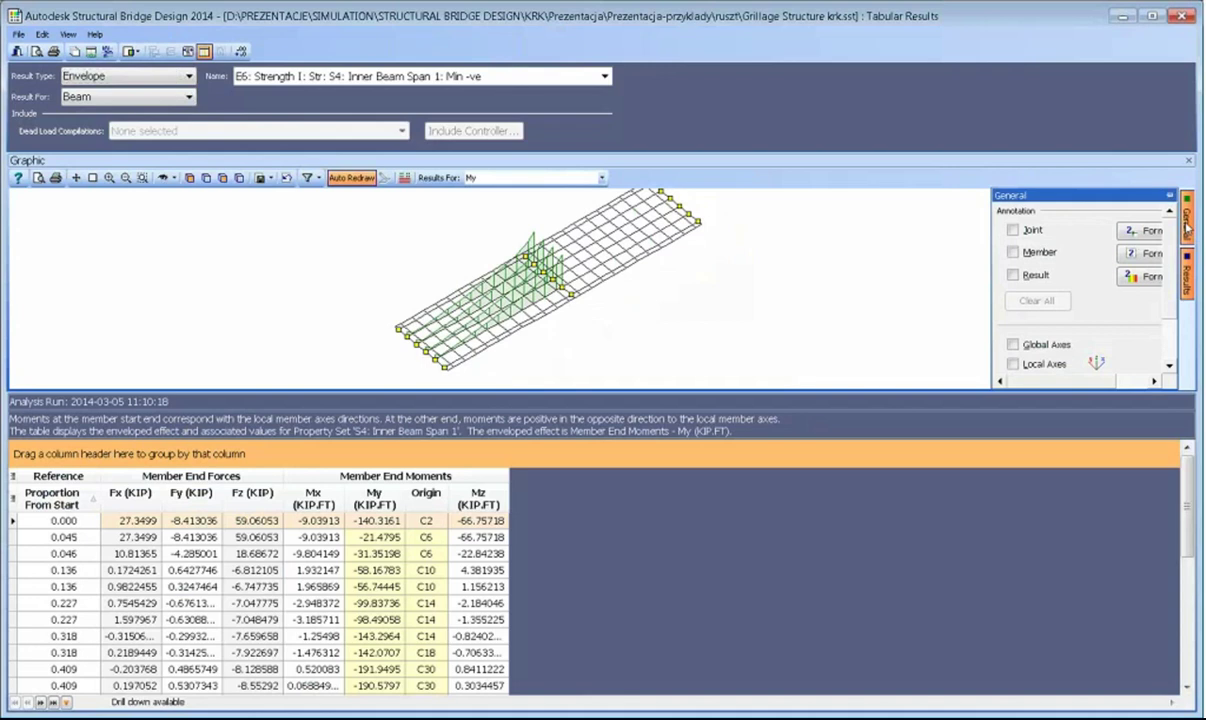
left_click(1014, 276)
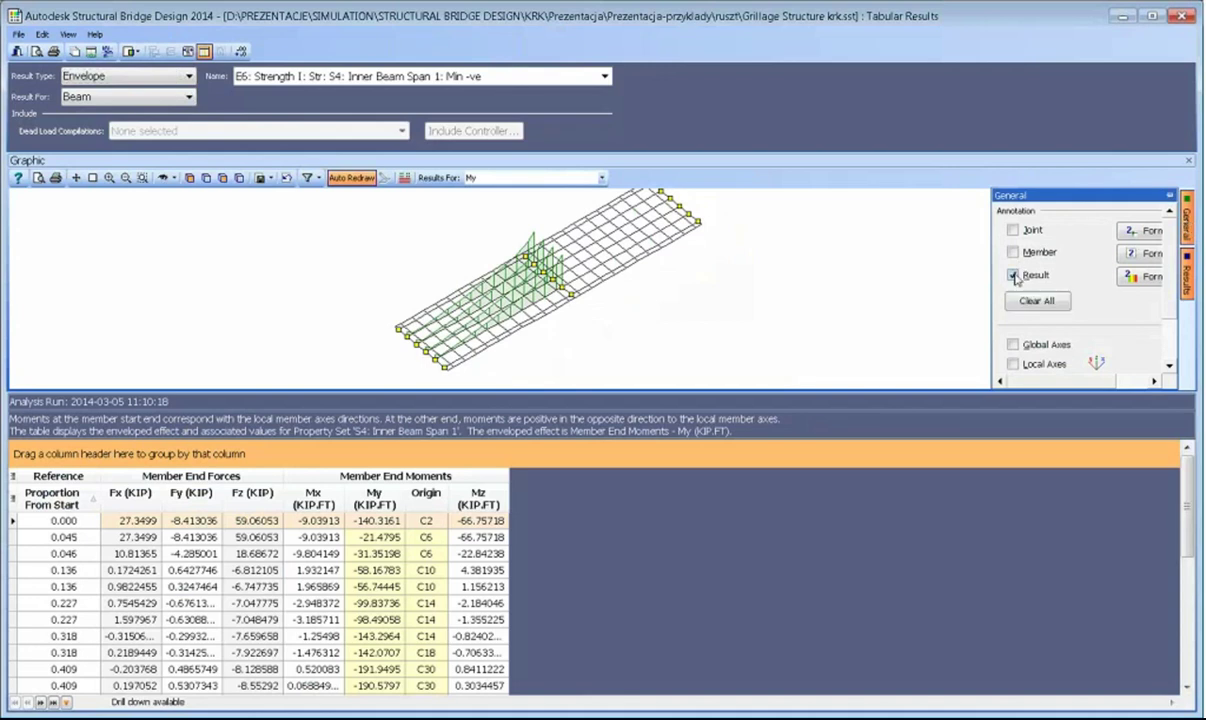
left_click(1137, 278)
left_click(891, 652)
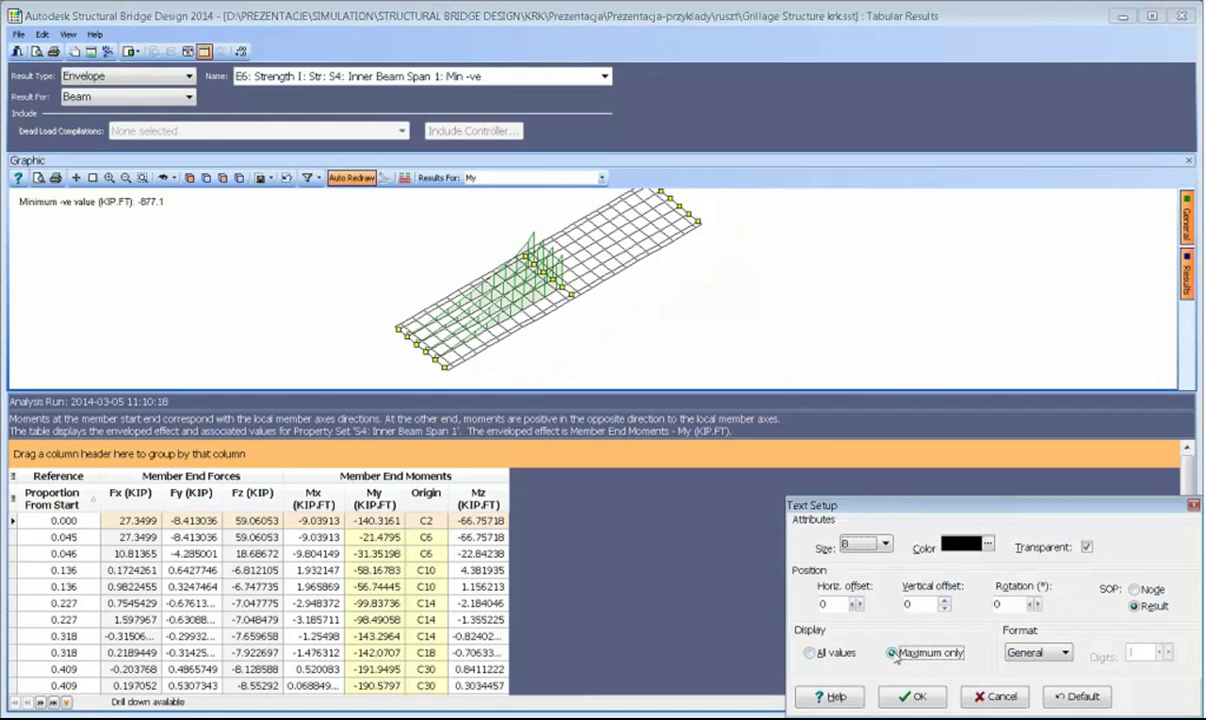
left_click(913, 697)
middle_click_drag(690, 305, 600, 300)
mouse_move(410, 320)
middle_mouse_down()
mouse_move(425, 338)
mouse_move(401, 320)
middle_mouse_up()
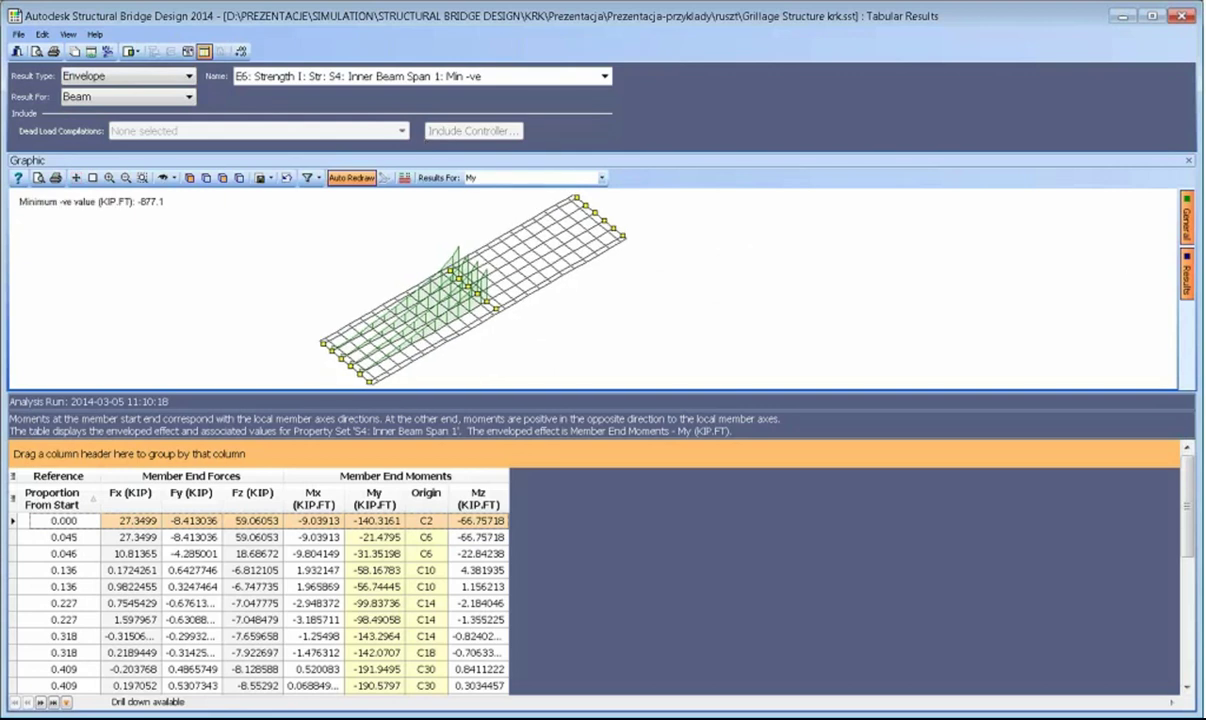
- Filter the displayed members to a single inner beam in span 1, deselecting all members and using the Longitudinal Beam pick mode
left_click(312, 178)
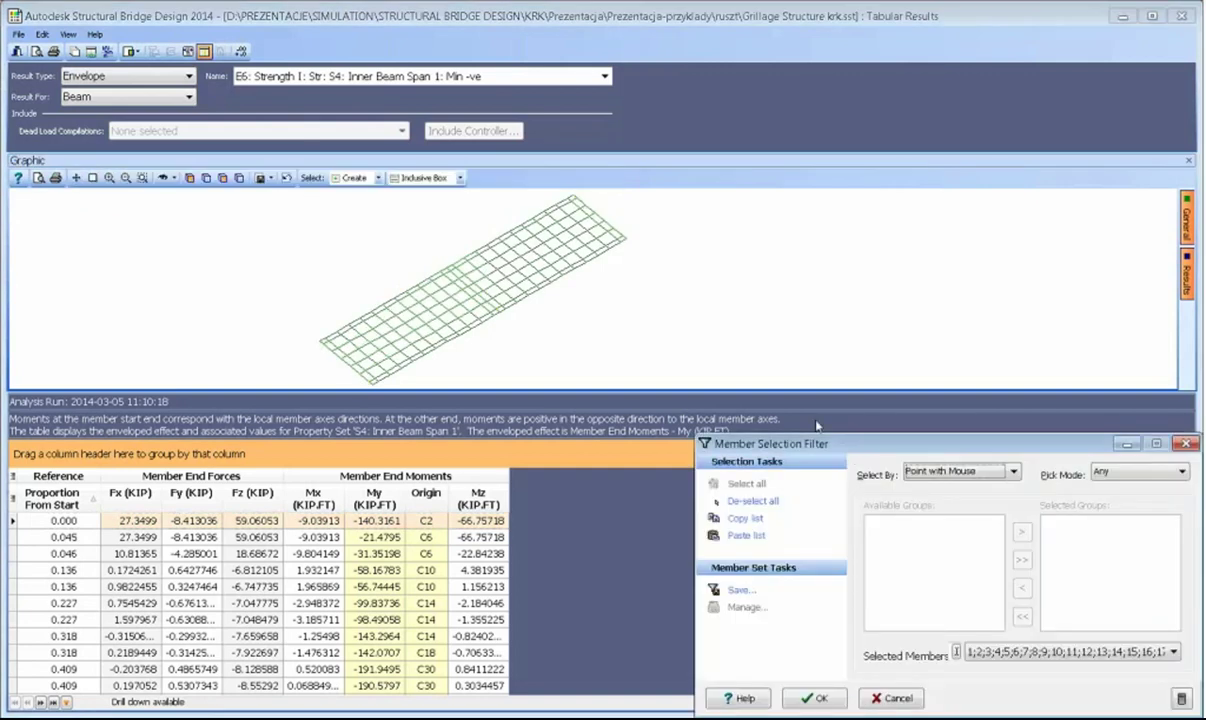
left_click_drag(830, 443, 608, 327)
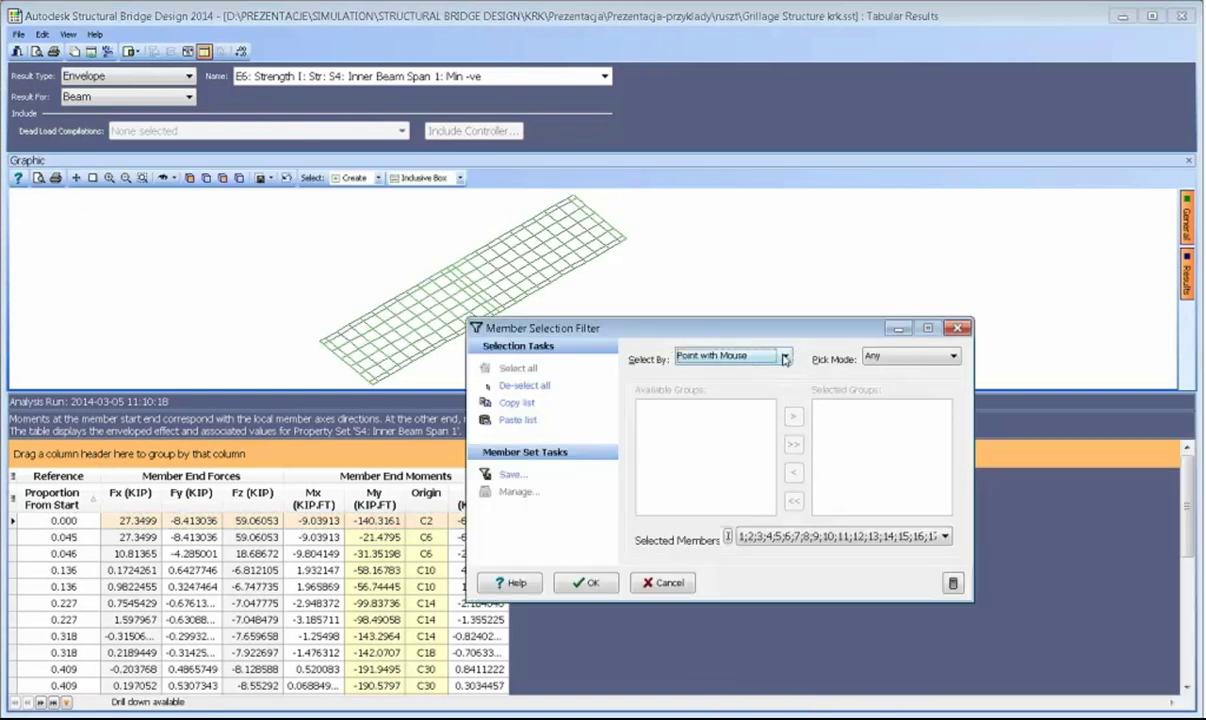
left_click(745, 356)
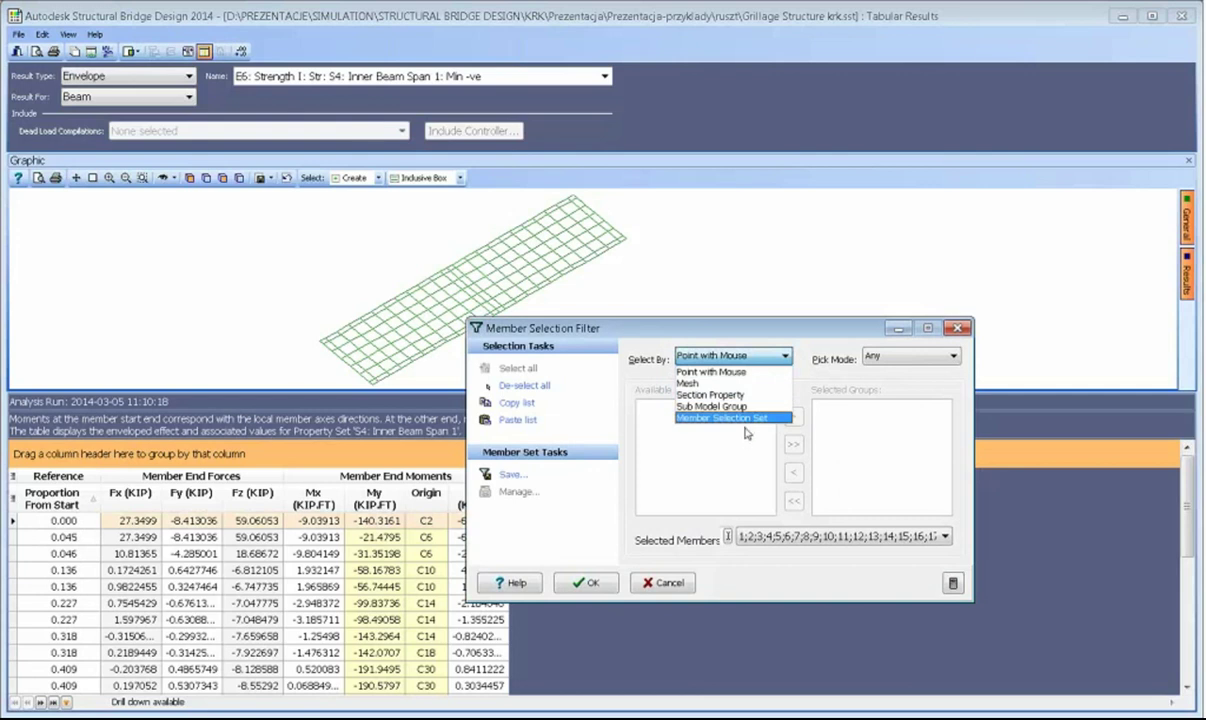
left_click(710, 371)
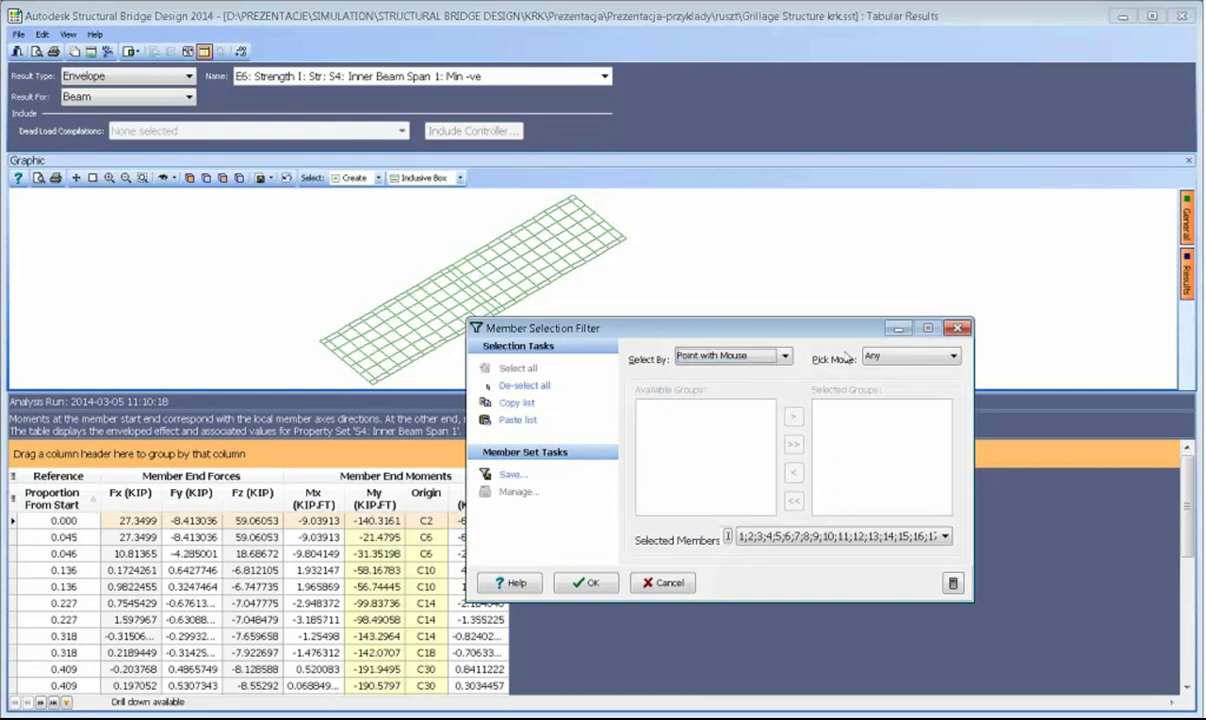
left_click(905, 357)
left_click(900, 406)
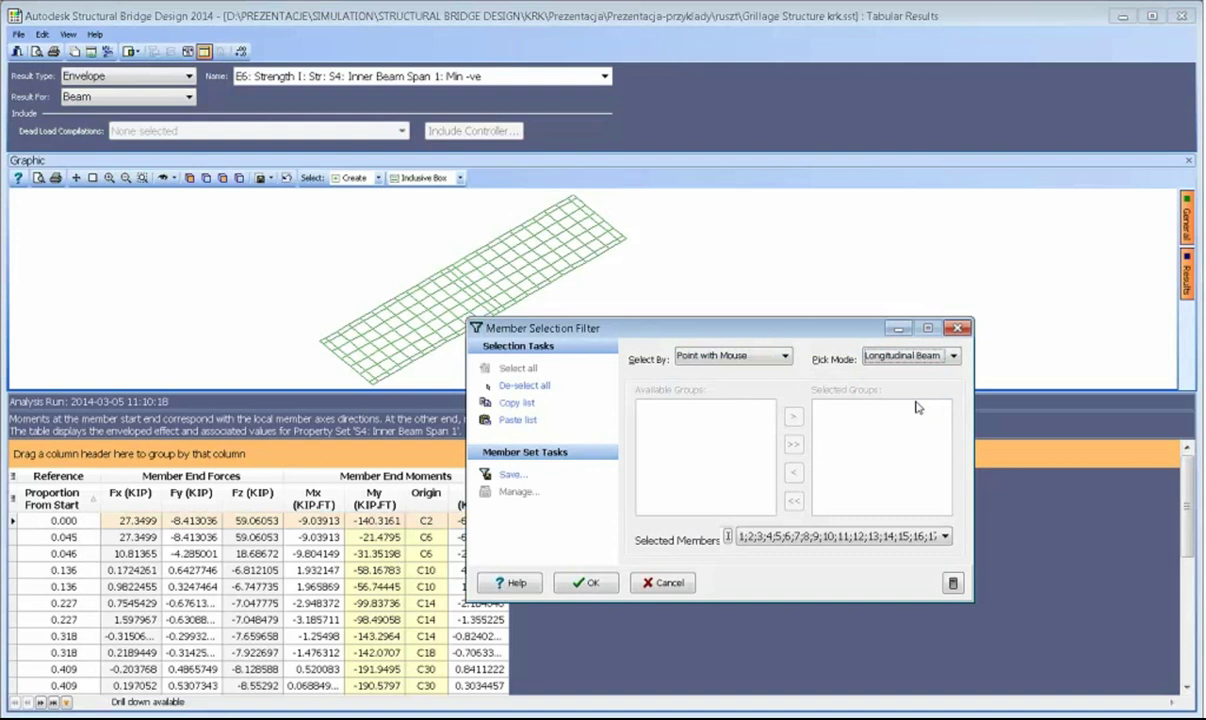
left_click(537, 387)
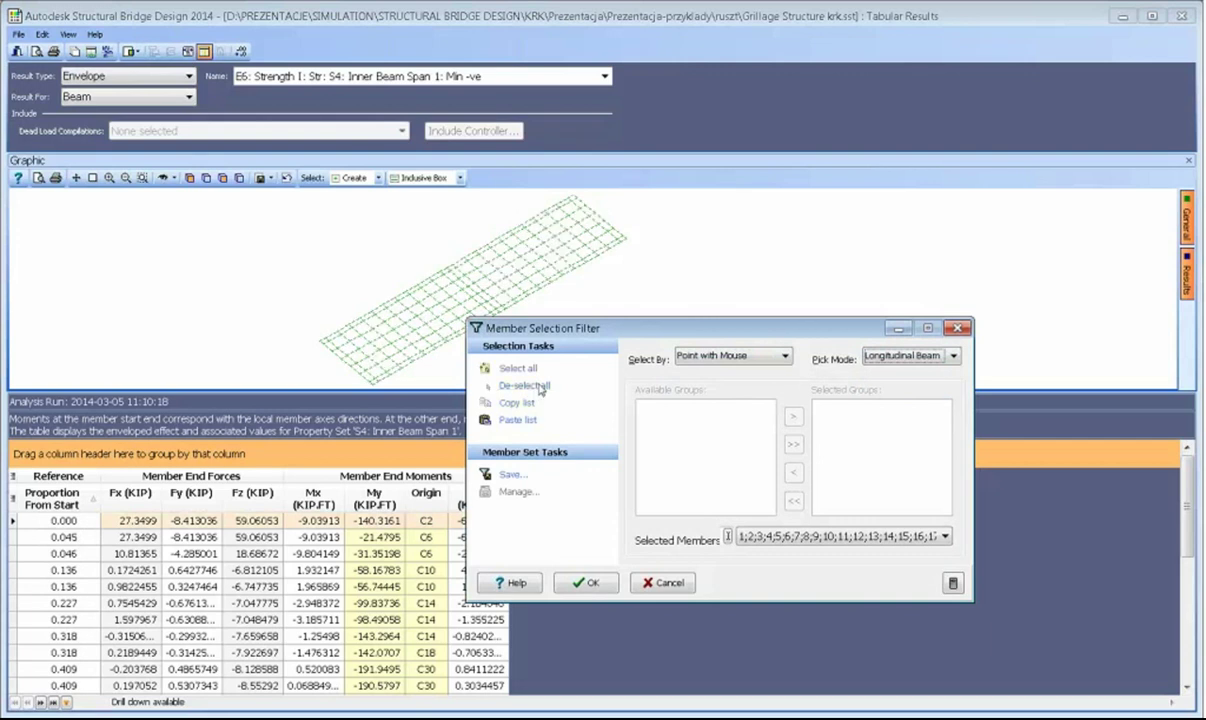
left_click(409, 334)
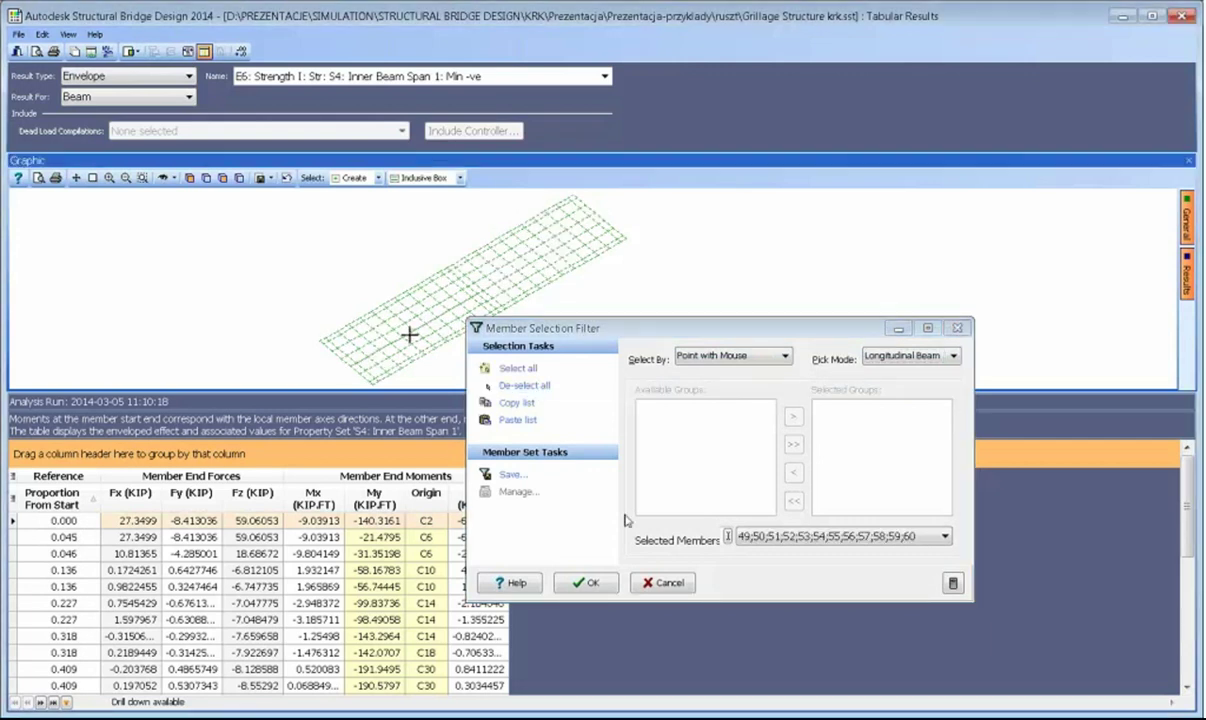
left_click(587, 582)
- Check the result annotation's text setup for the isolated beam's moment diagram, and dismiss the Windows Phone AutoPlay window
left_click(1187, 272)
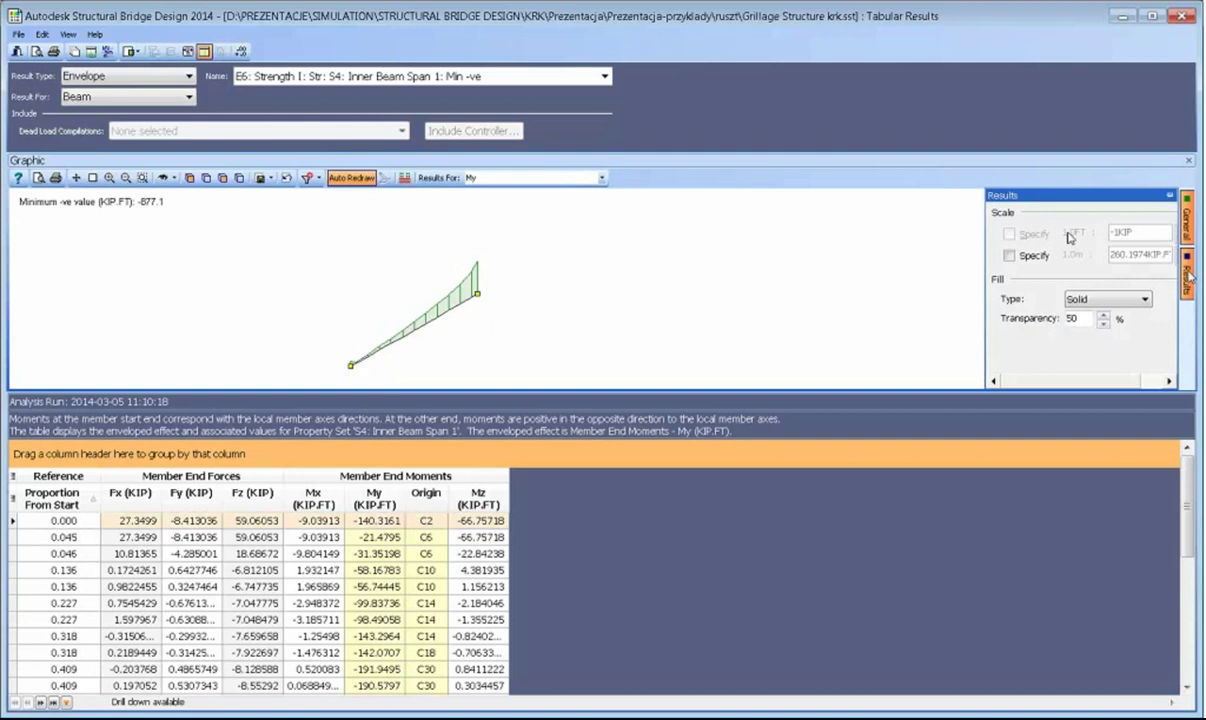
mouse_move(1187, 215)
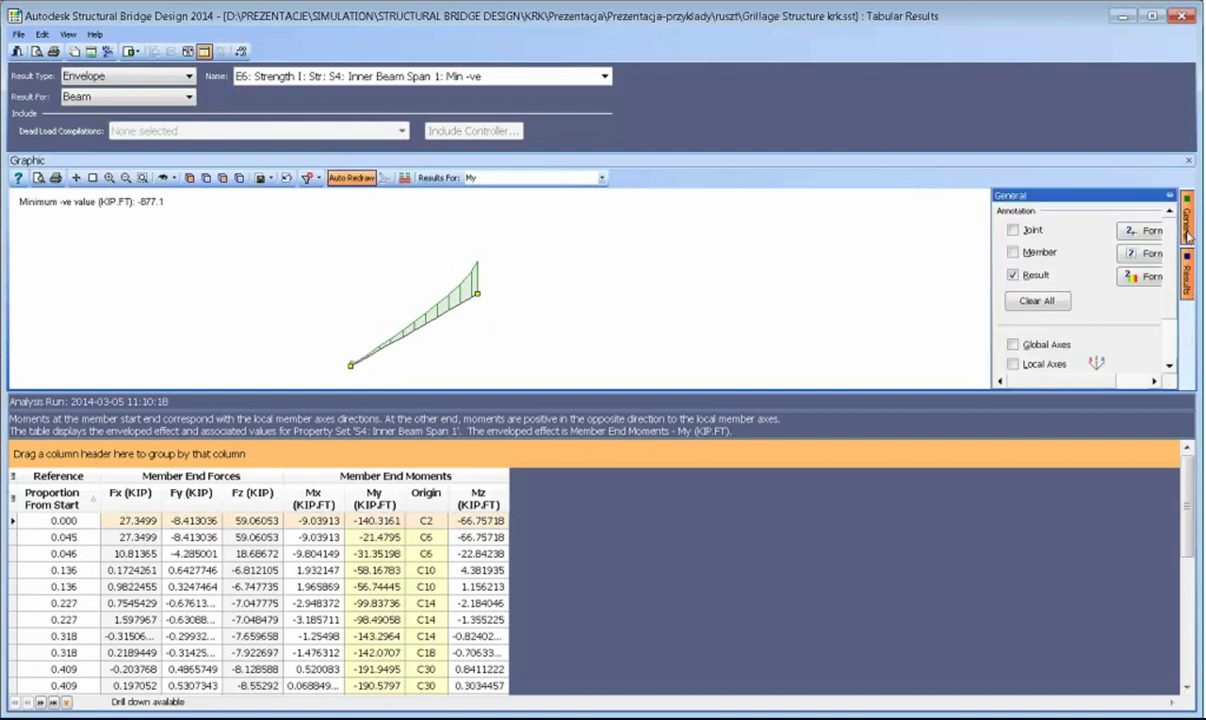
left_click(1138, 277)
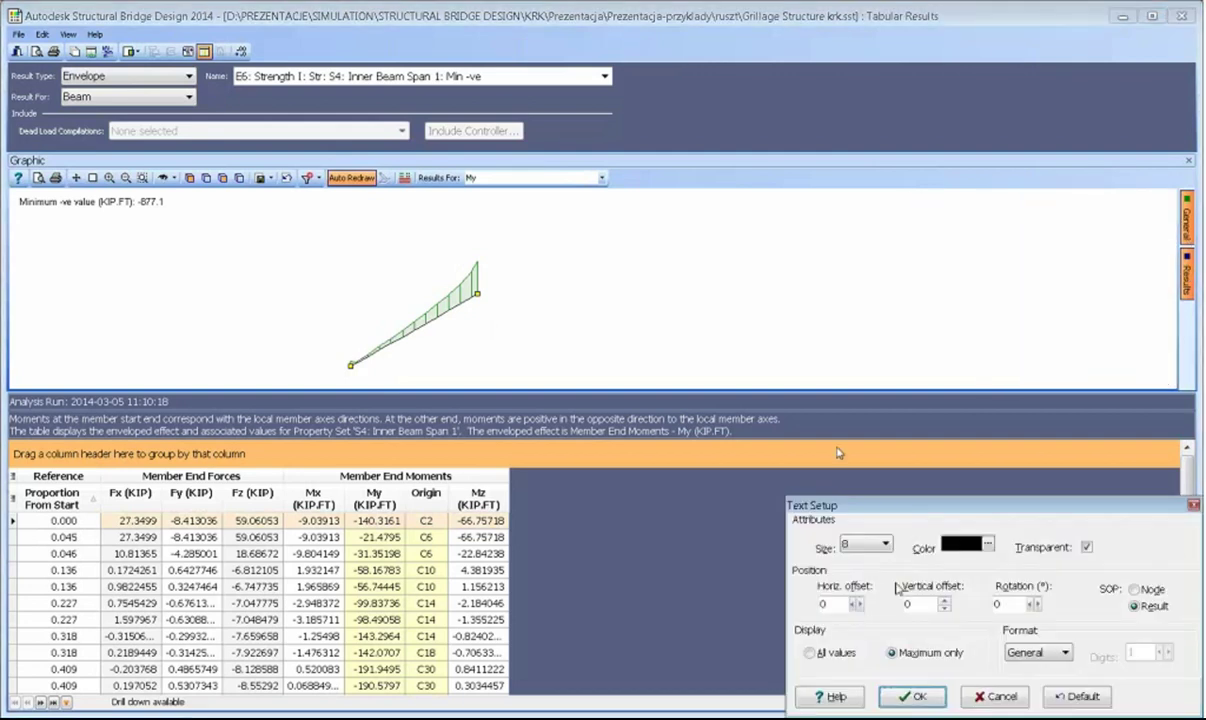
left_click(911, 697)
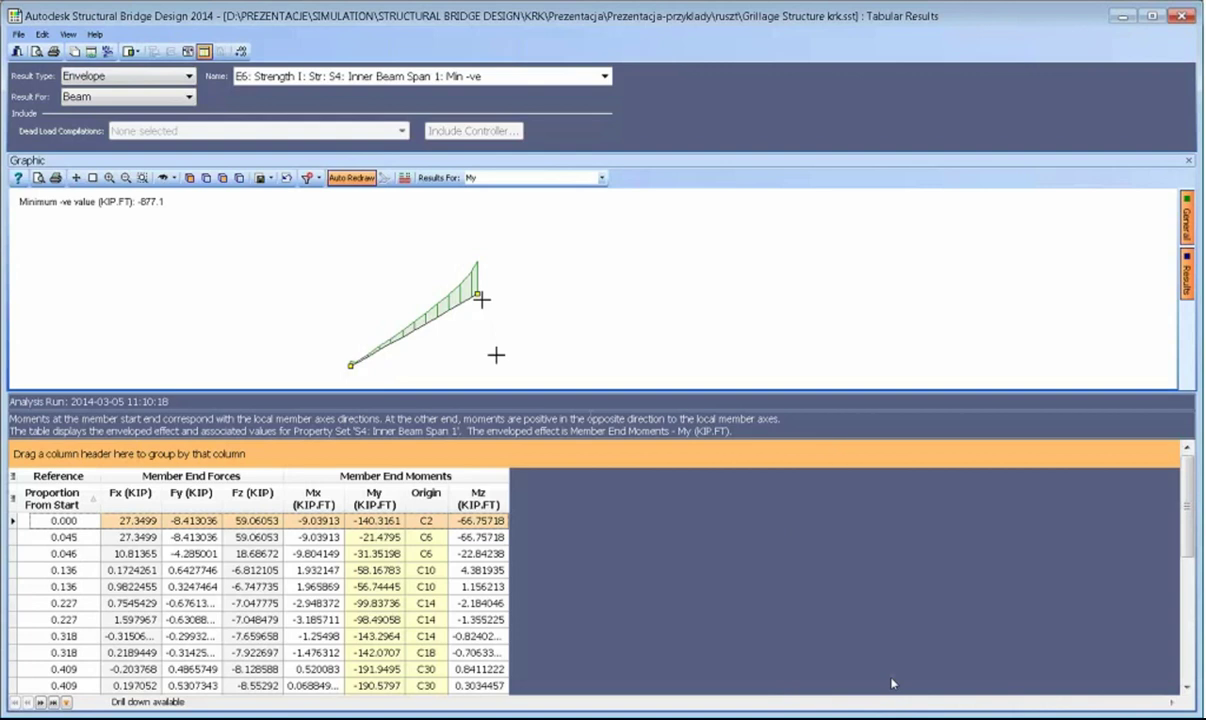
left_click_drag(470, 336, 486, 287)
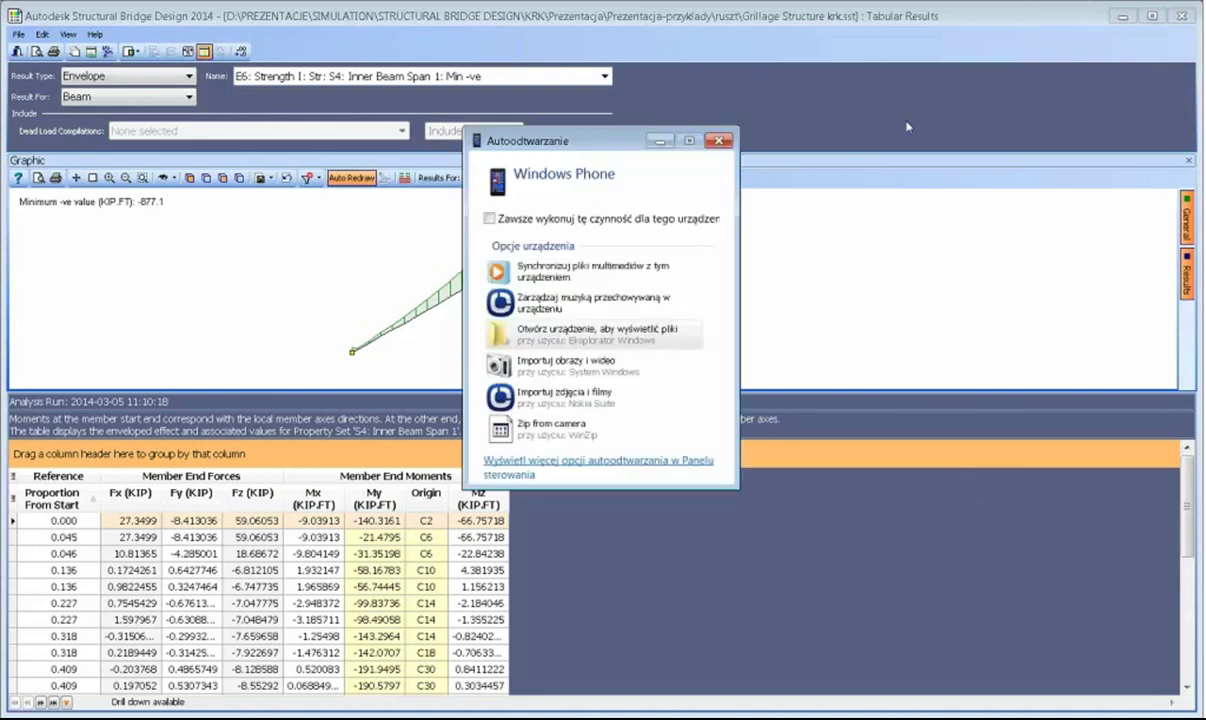
left_click(719, 140)
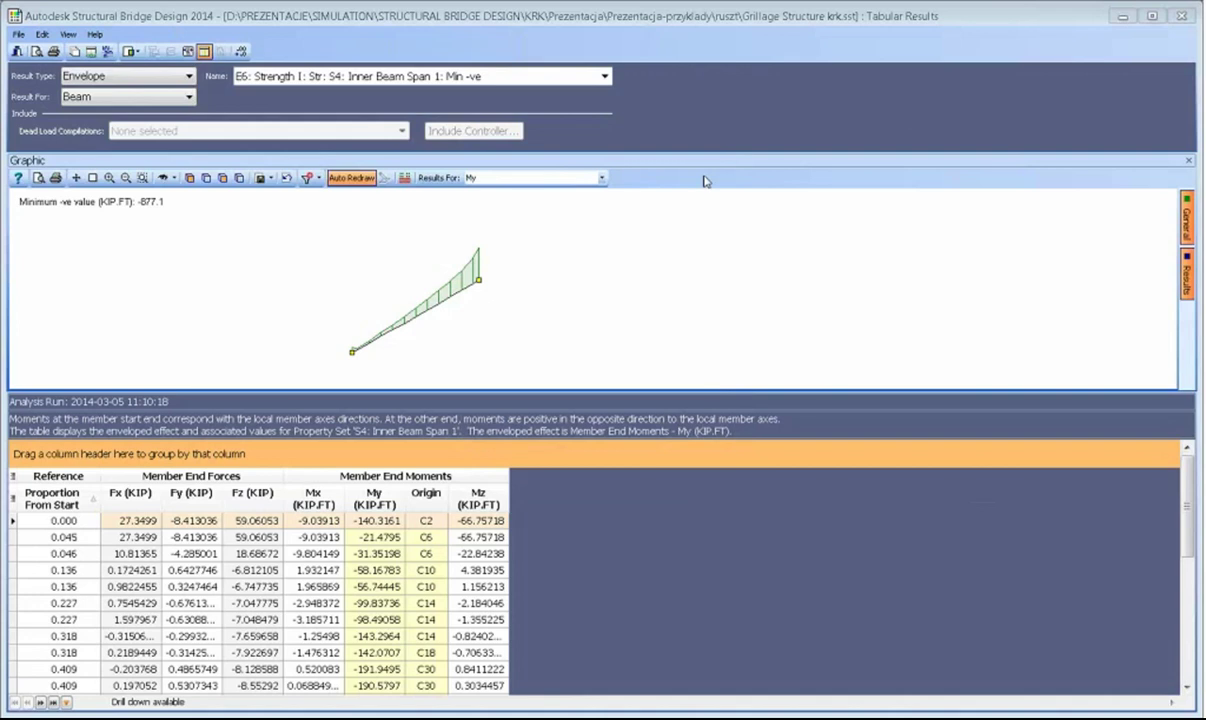